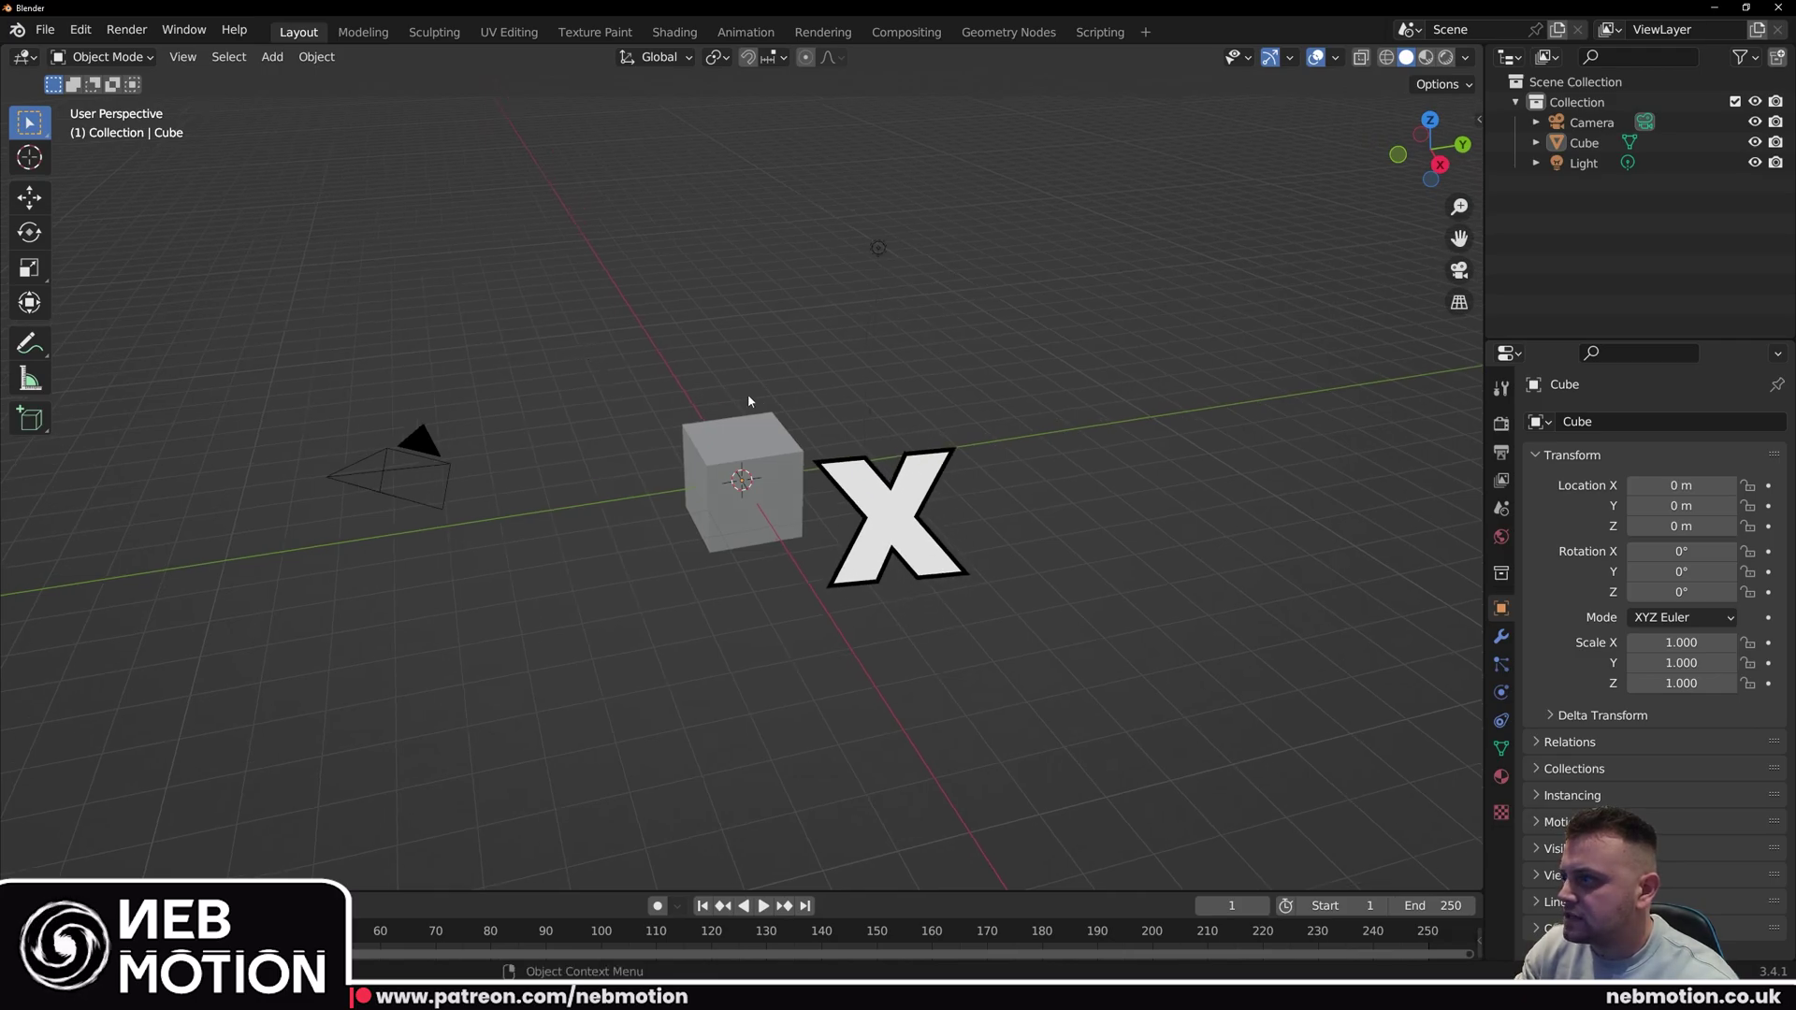
Step: Delete the default cube from the scene
{"action": "left_click", "coordinate": [732, 436]}
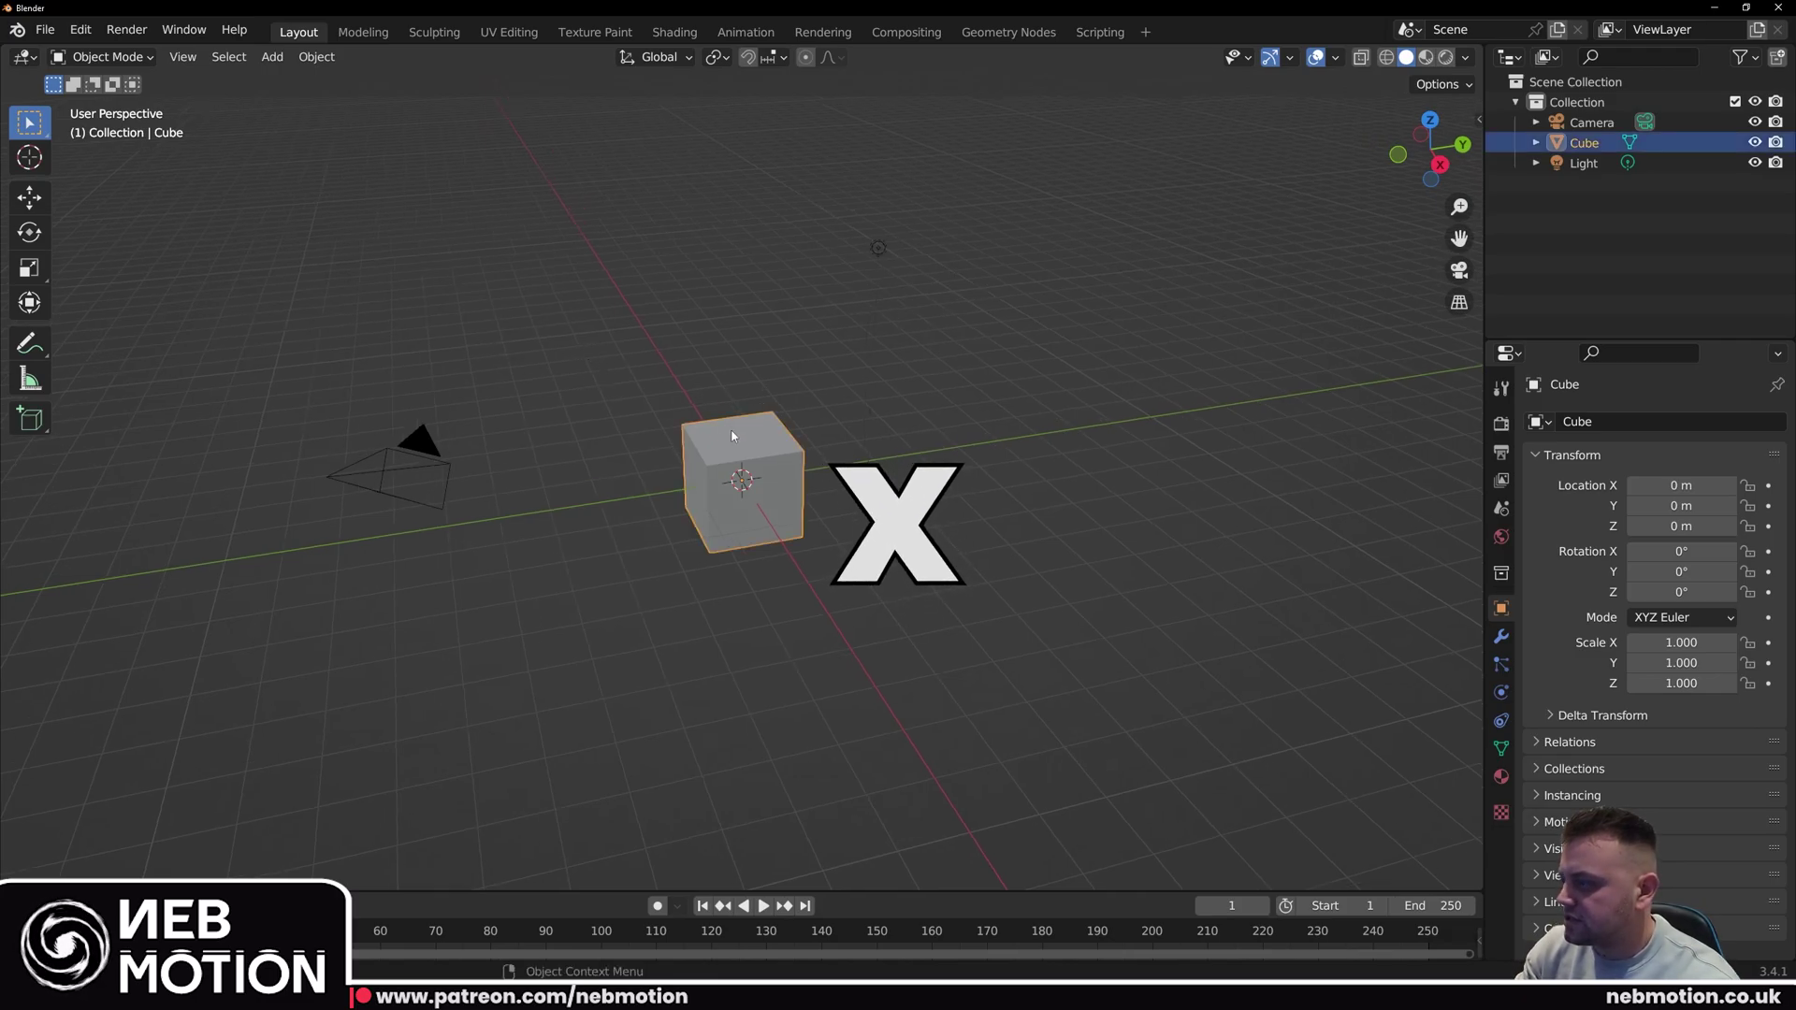
{"action": "key", "text": "x"}
{"action": "left_click", "coordinate": [725, 416]}
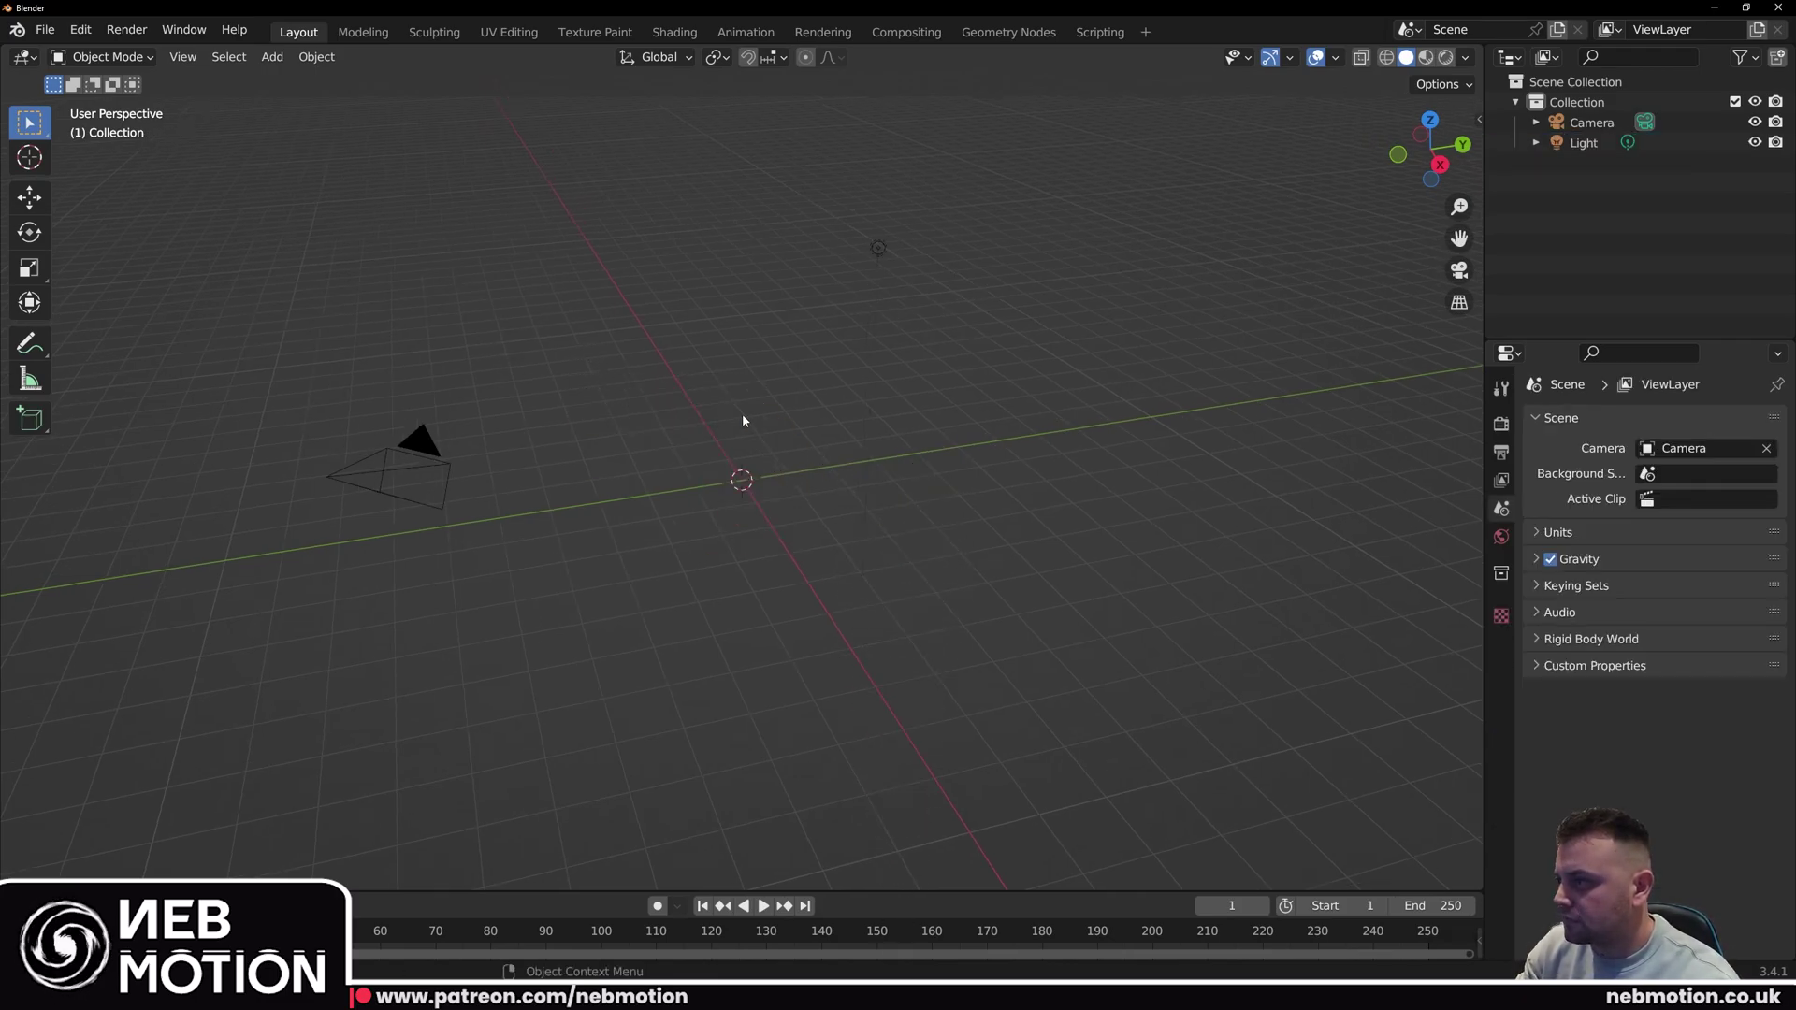
Step: Add a plane mesh and scale it by 8
{"action": "key", "text": "shift+a"}
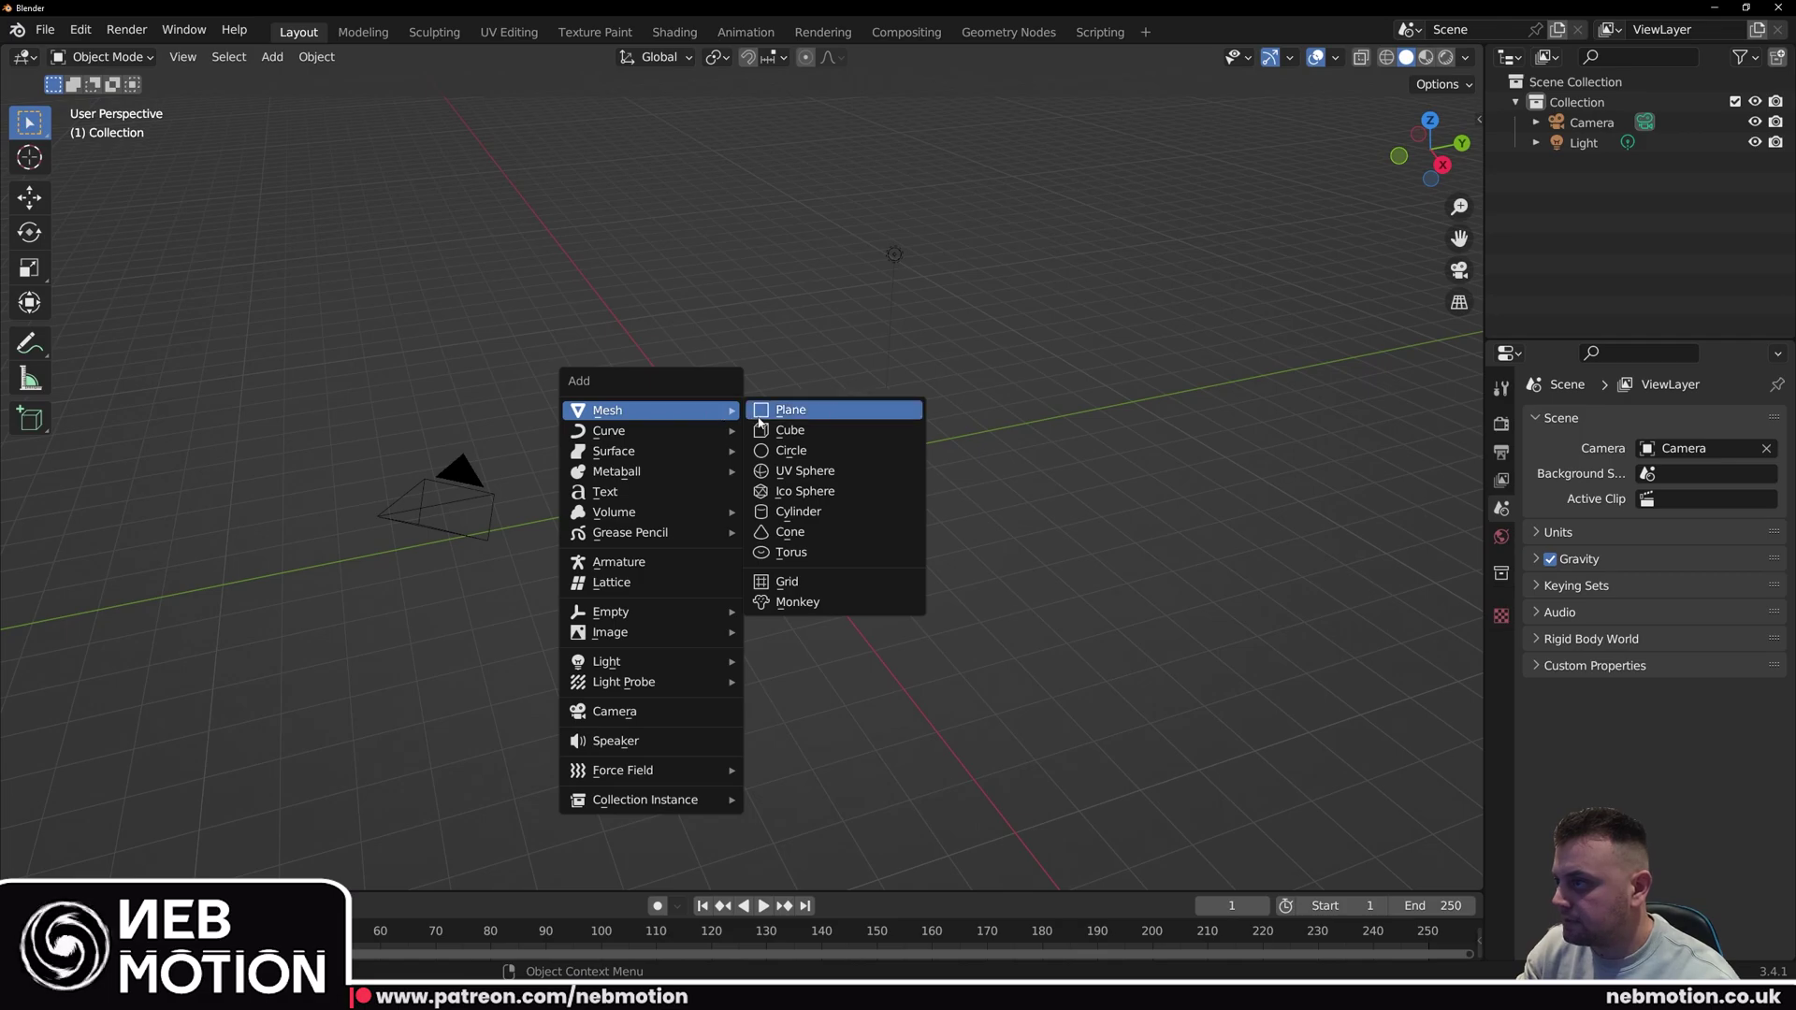
{"action": "left_click", "coordinate": [759, 413]}
{"action": "type", "text": "s"}
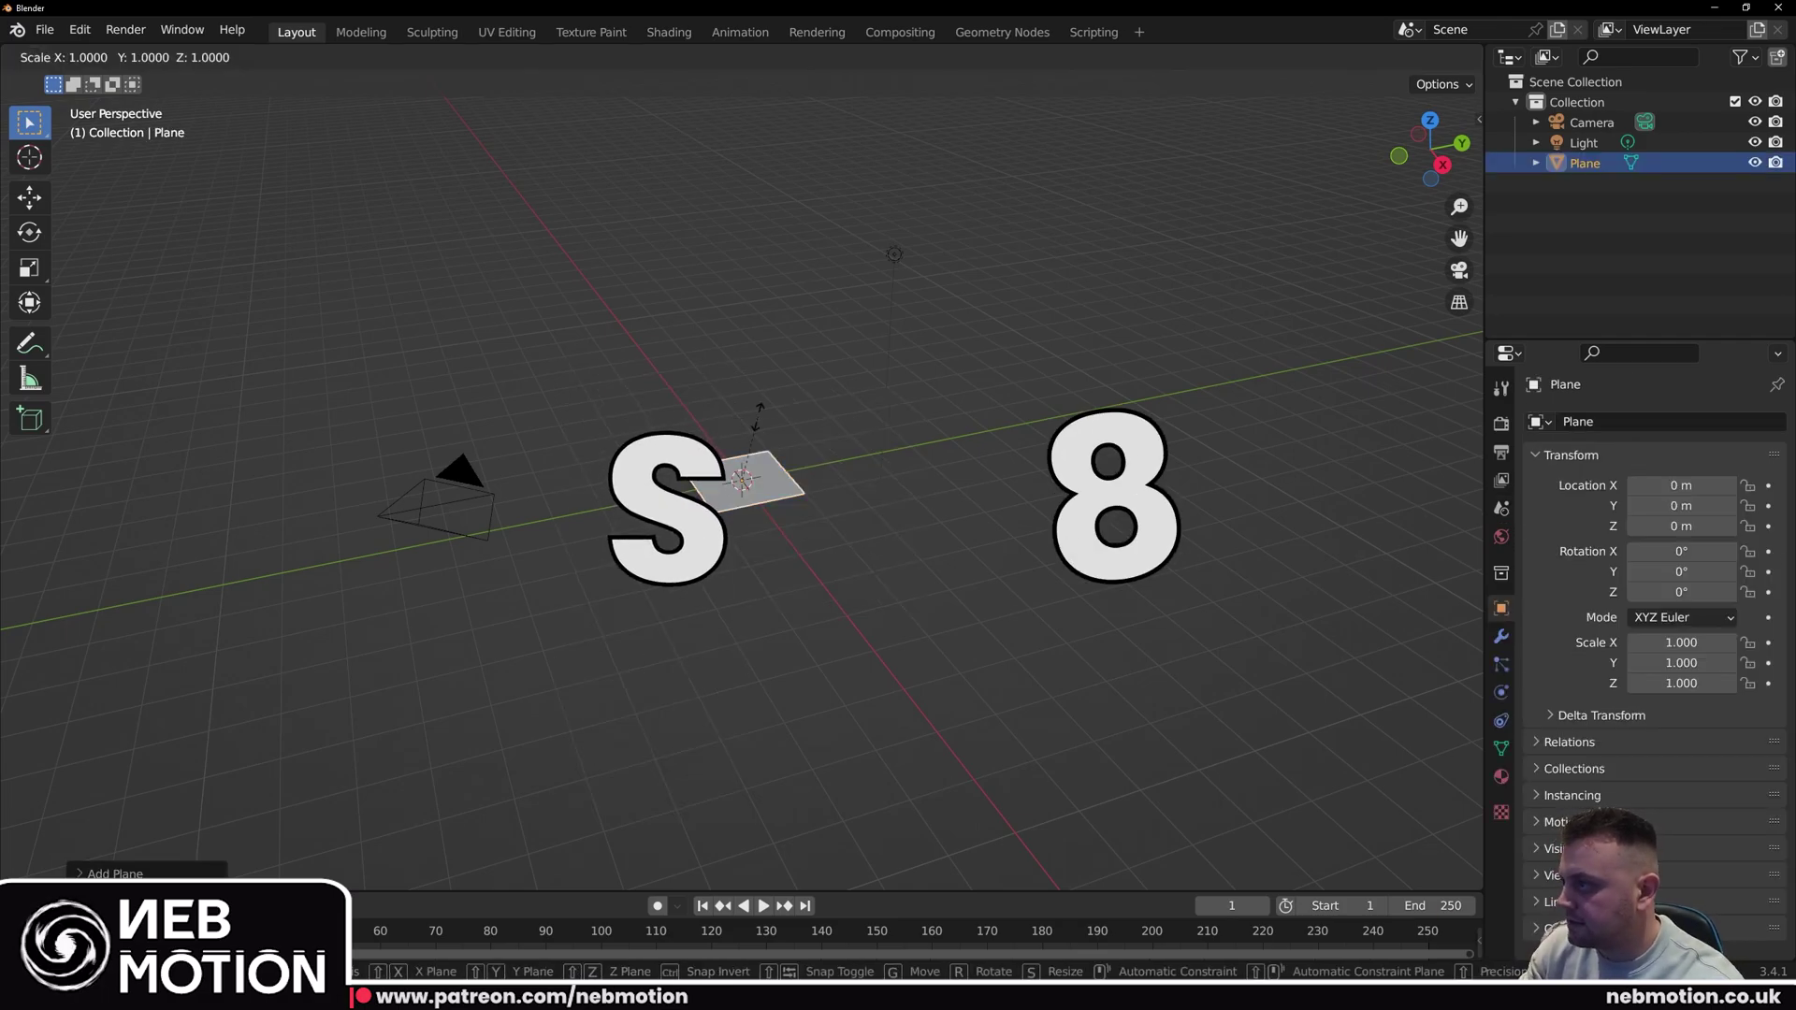
{"action": "type", "text": "8"}
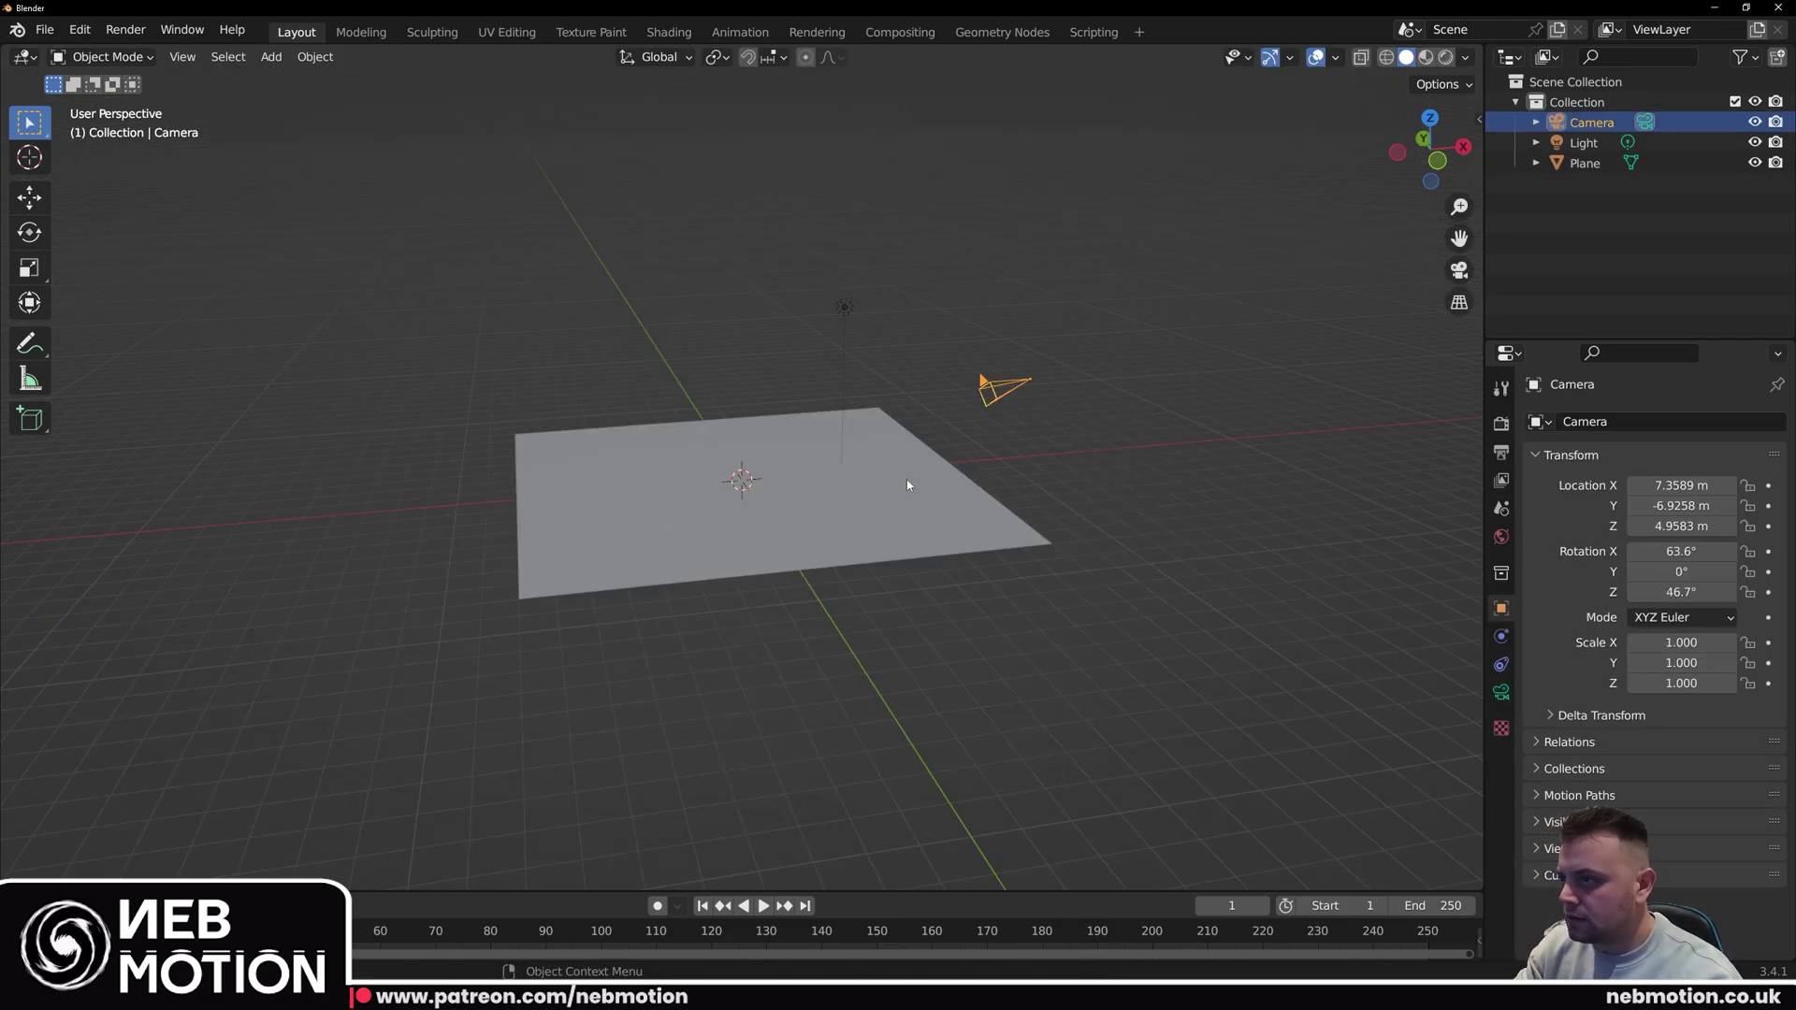
Step: Clear the camera's location and rotation
{"action": "key", "text": "alt+g"}
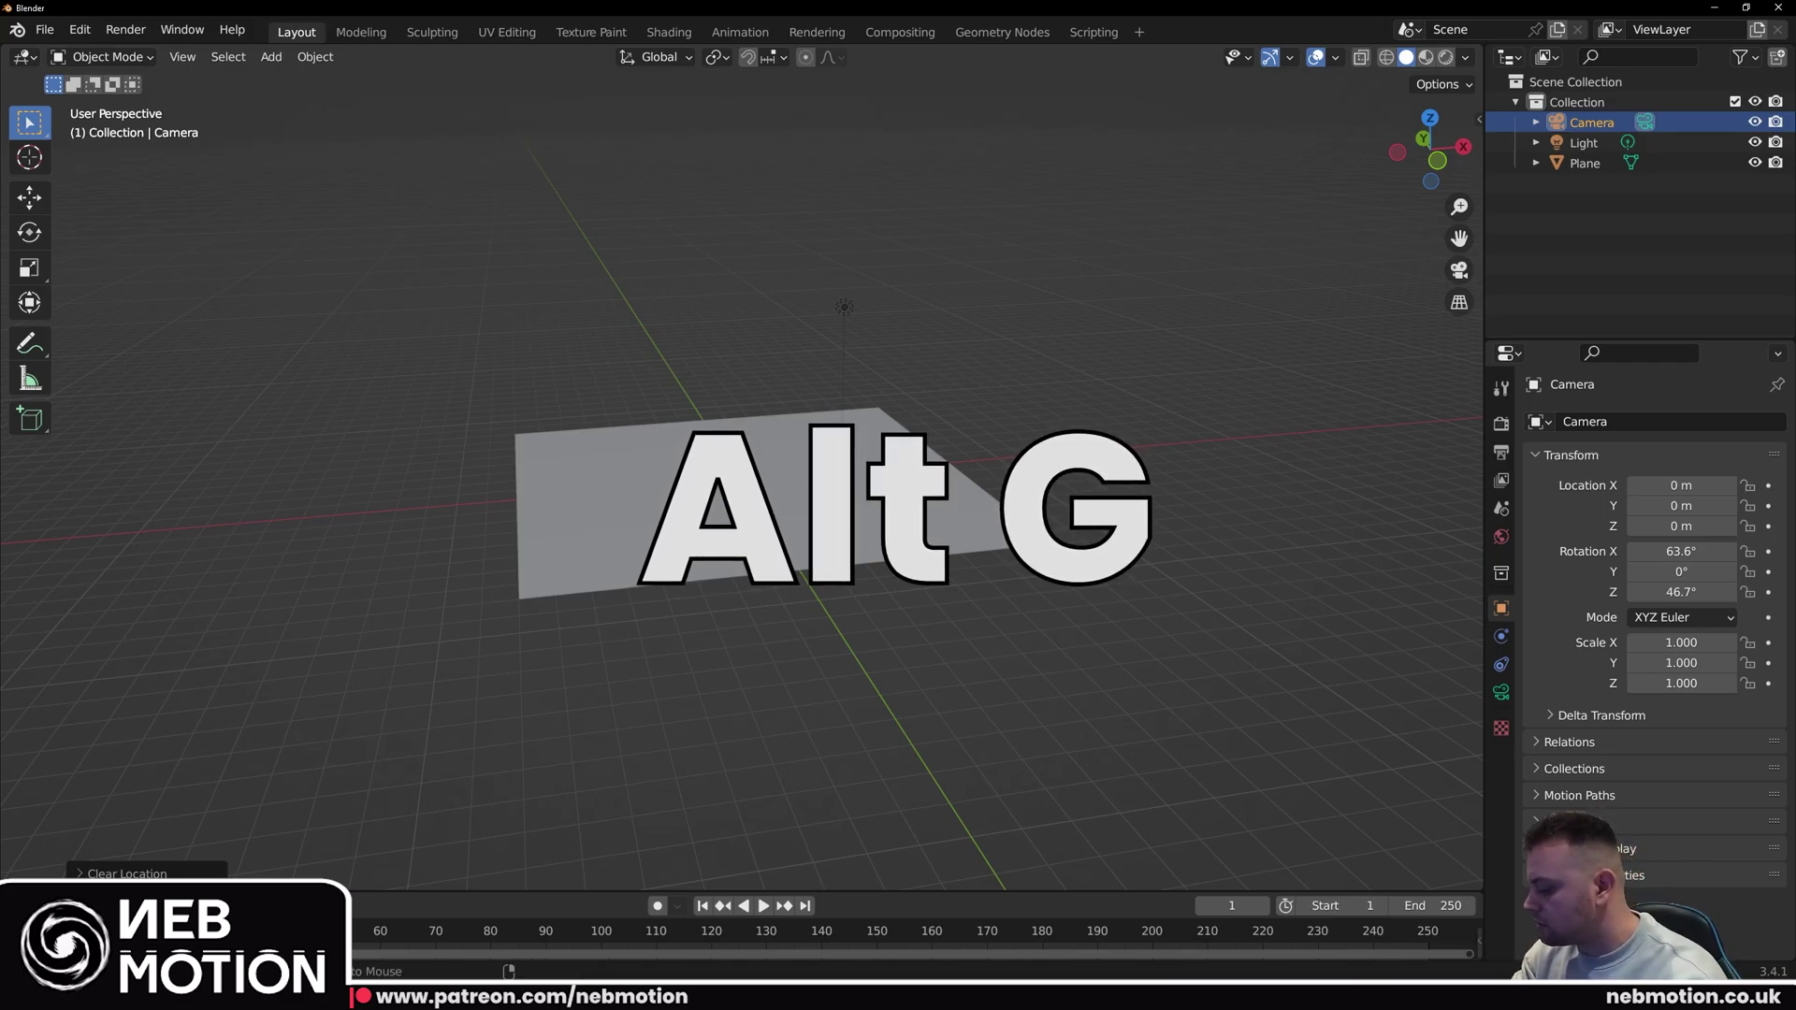
{"action": "key", "text": "alt+r"}
{"action": "middle_click_drag", "start_coordinate": [880, 505], "coordinate": [886, 449]}
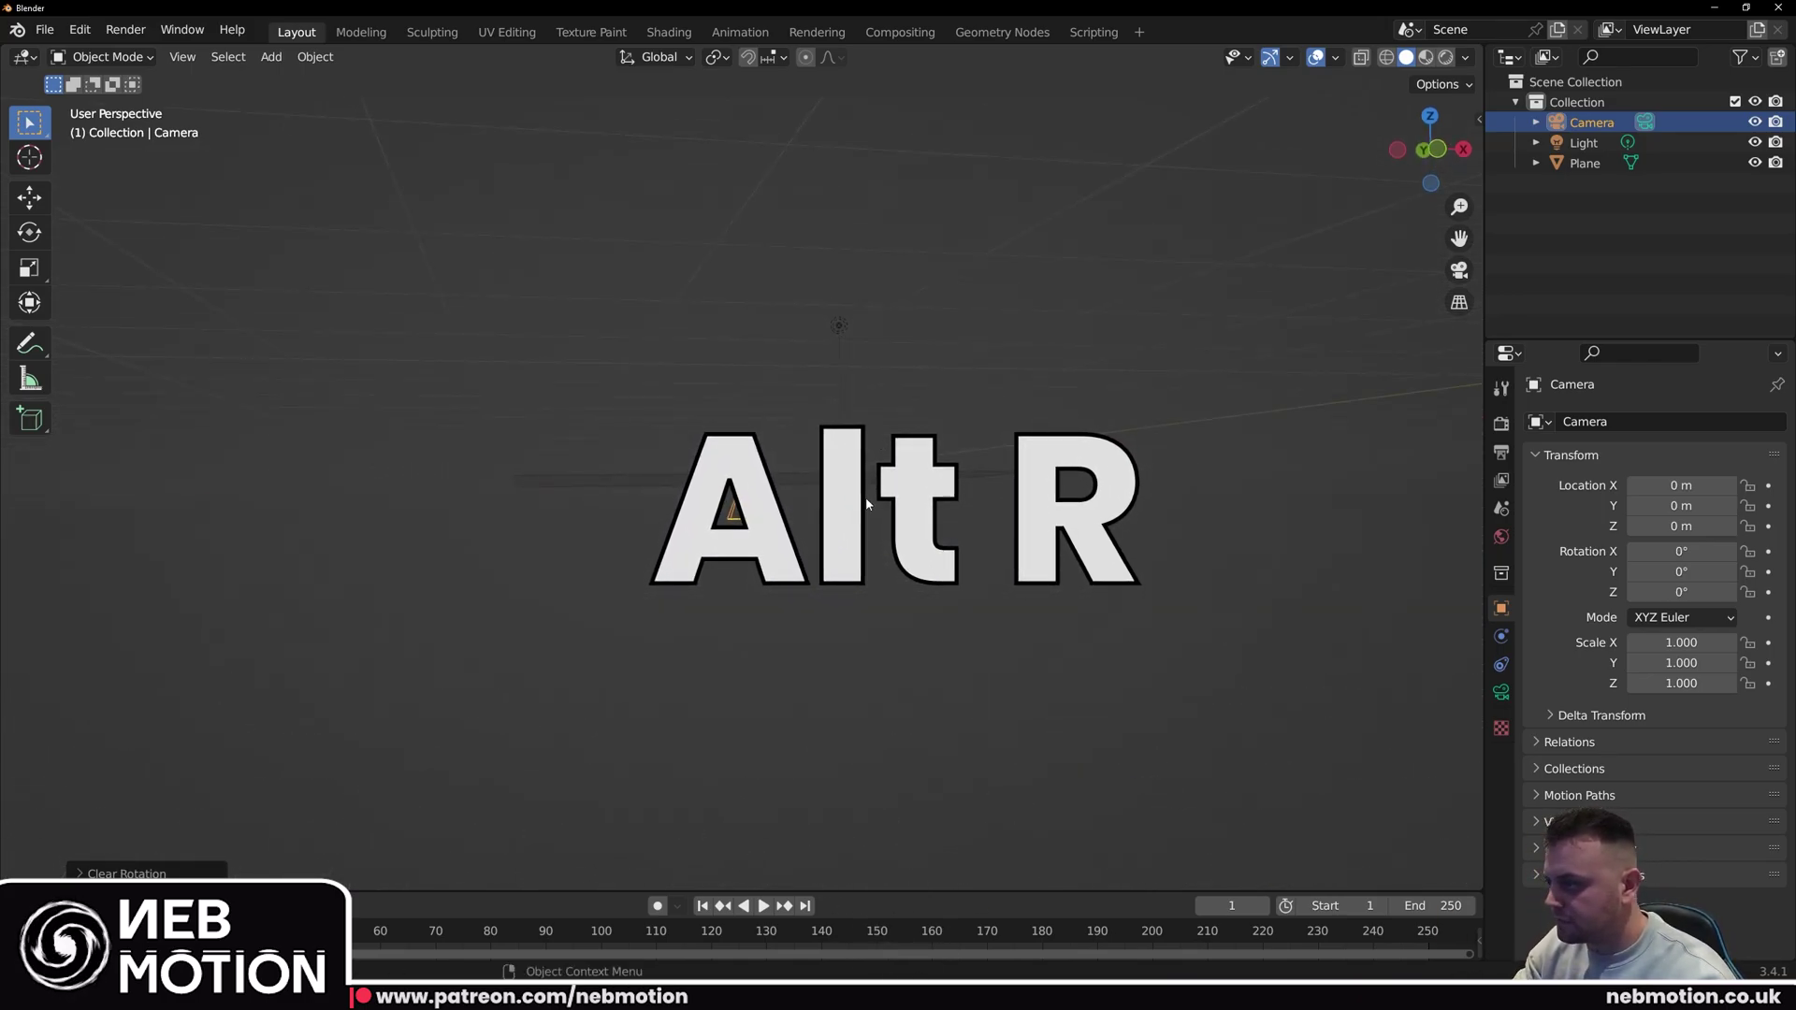
Step: Raise the camera along the Z axis to about 17.3 m, framing the plane in camera view
{"action": "key", "text": "g"}
{"action": "key", "text": "z"}
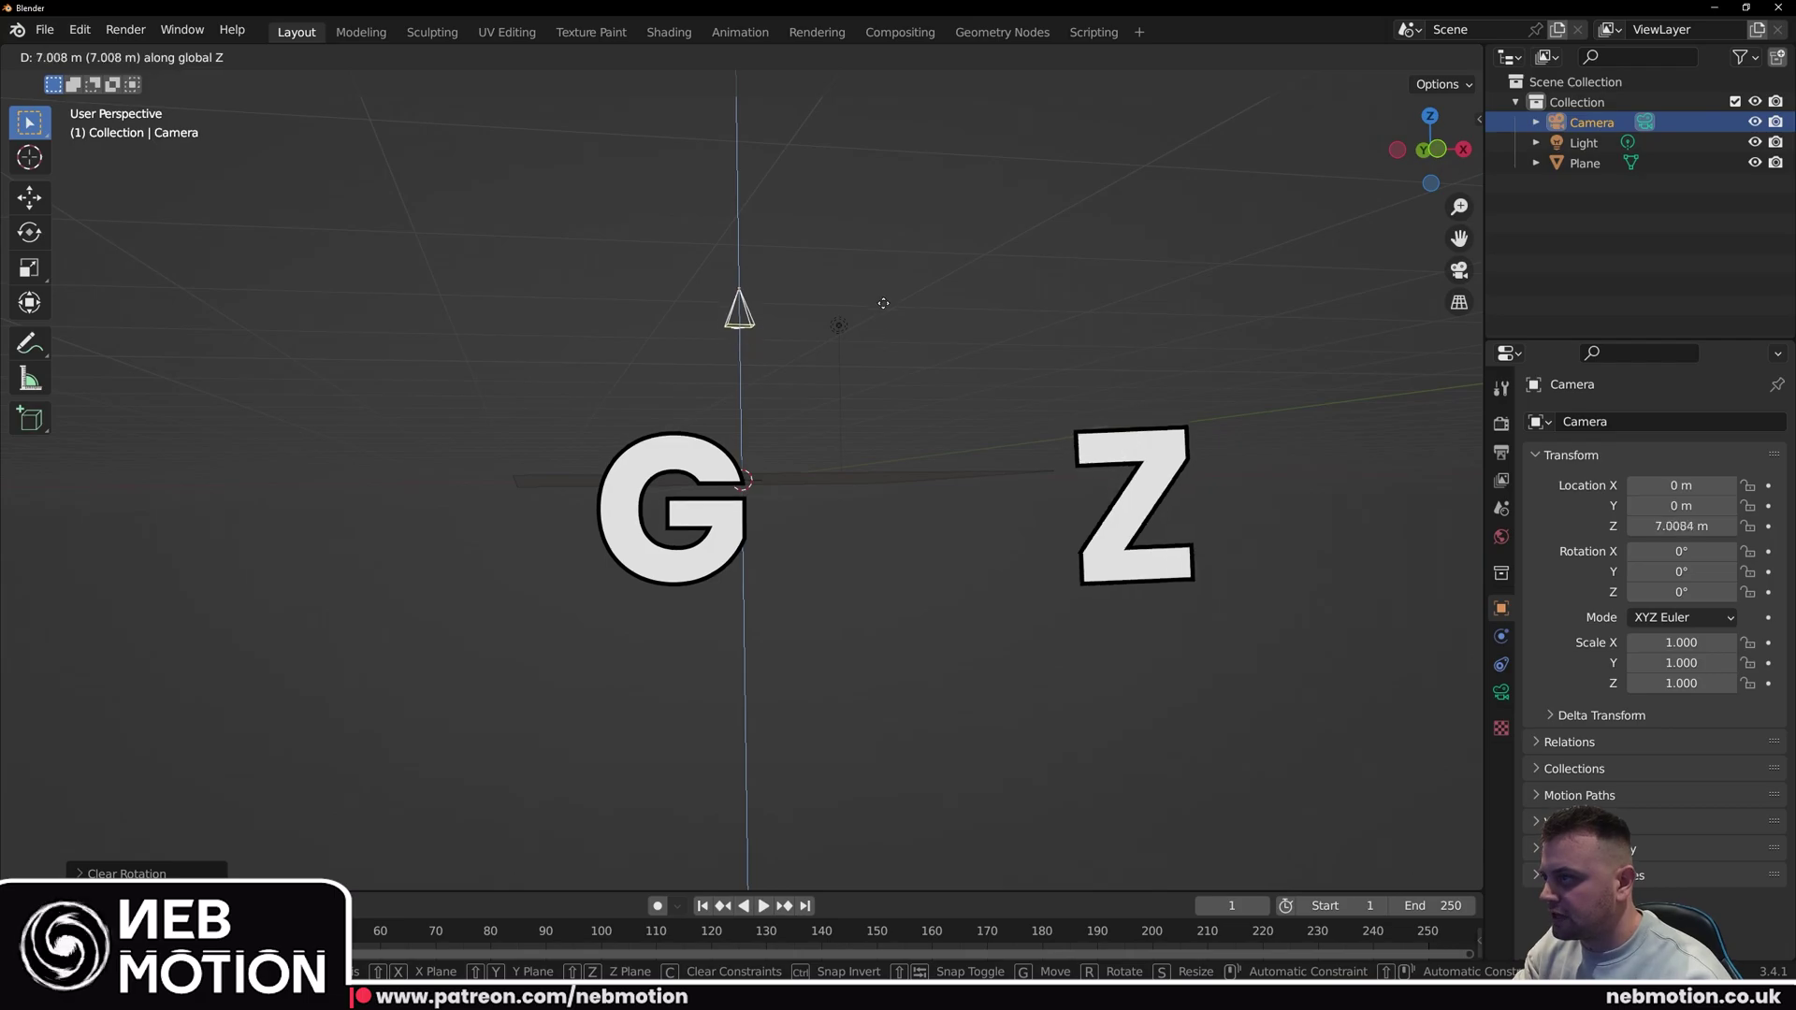
{"action": "left_click", "coordinate": [842, 312]}
{"action": "key", "text": "KP_0"}
{"action": "key", "text": "g"}
{"action": "key", "text": "z"}
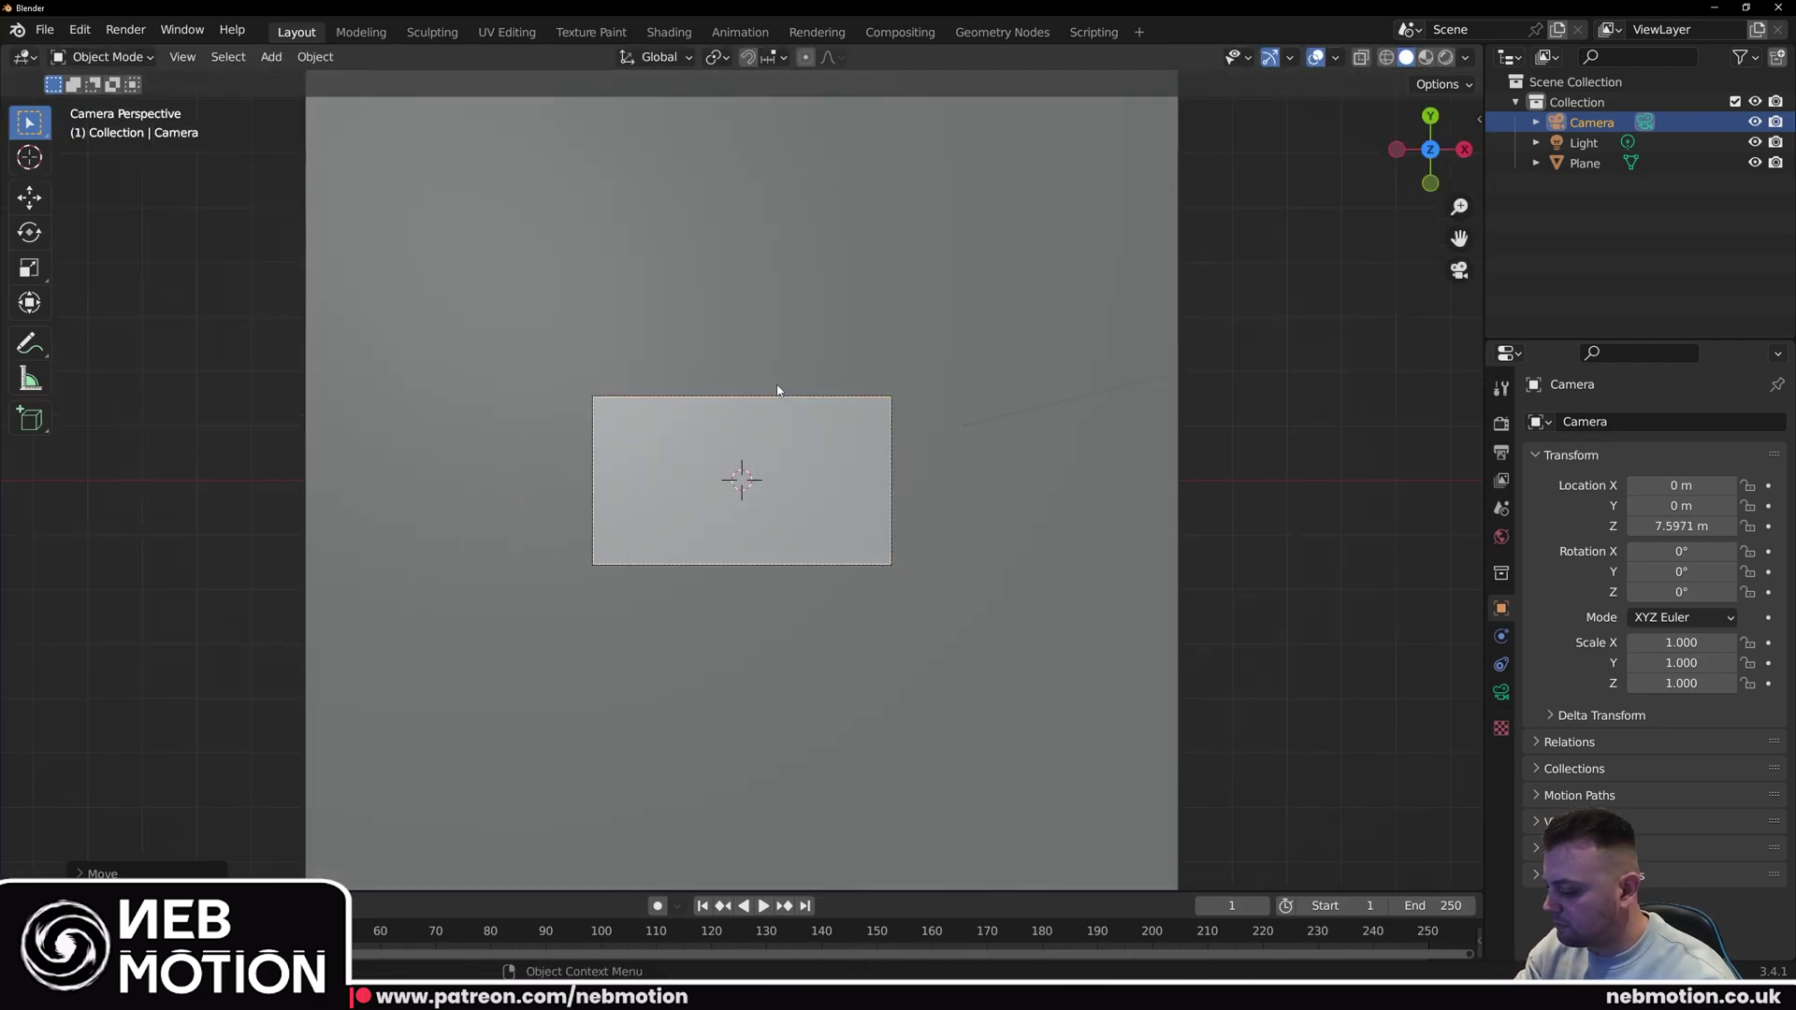
{"action": "left_click", "coordinate": [802, 493]}
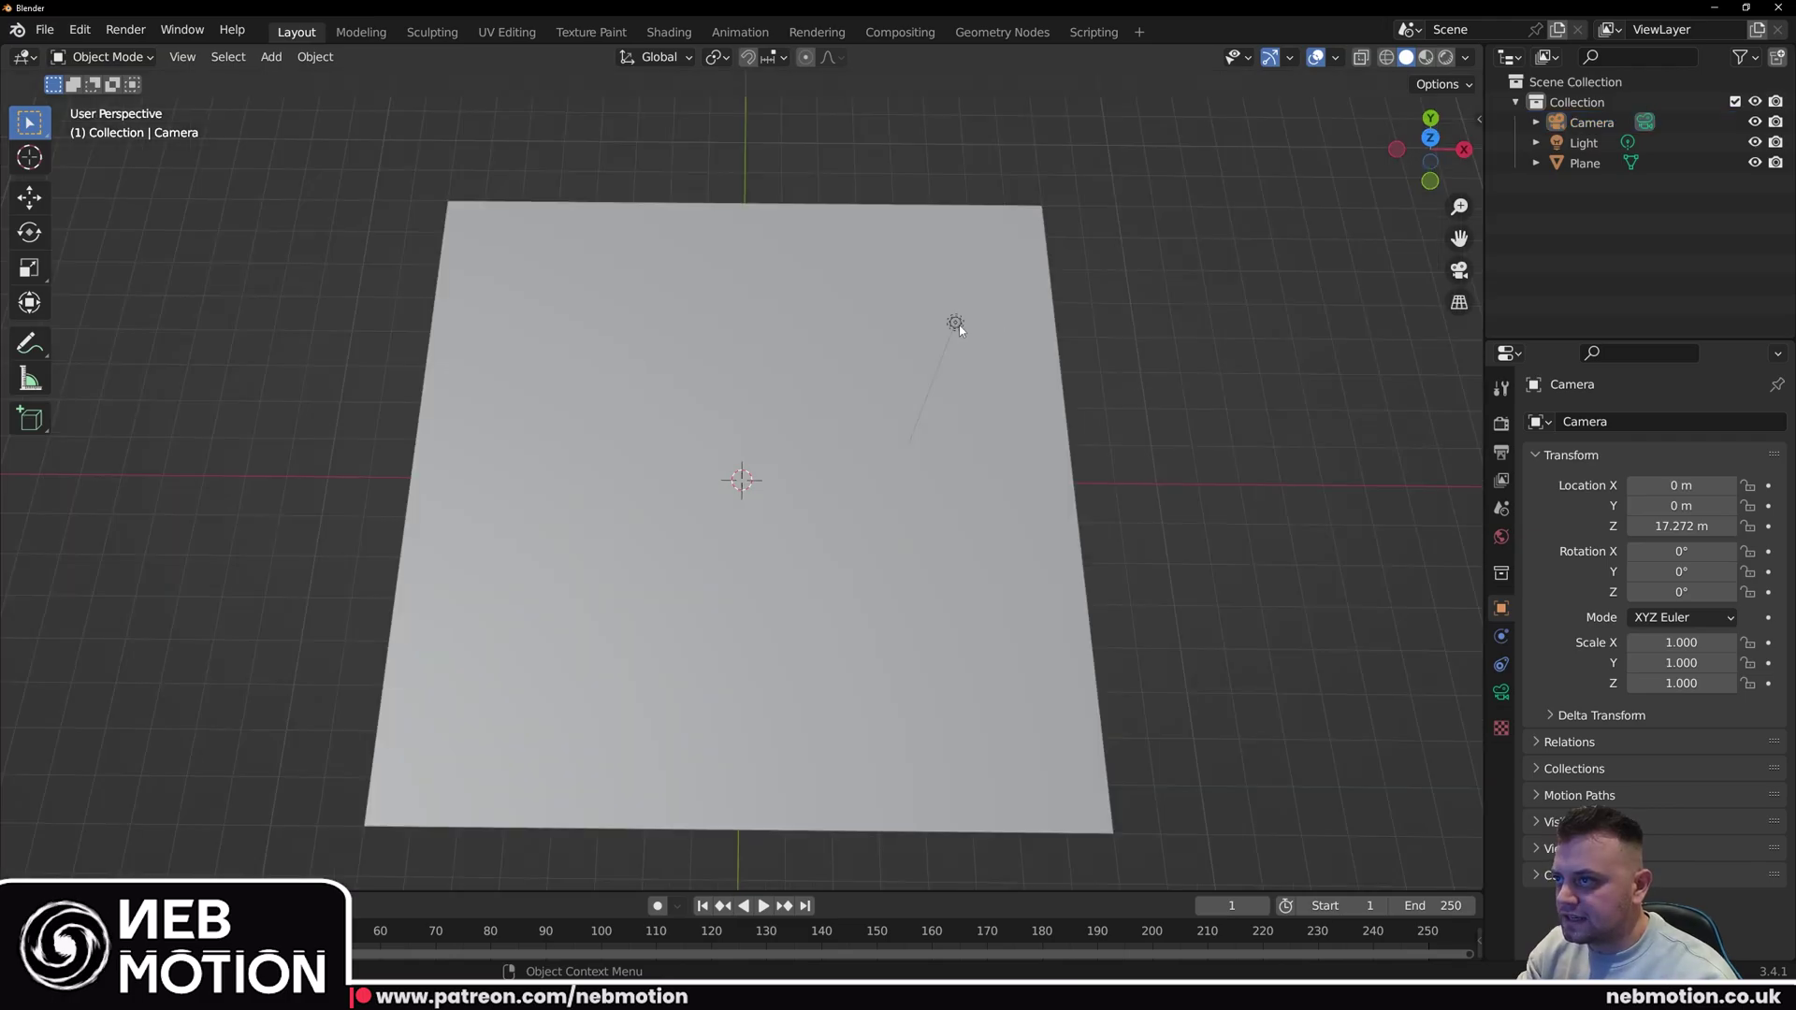
Step: Delete the light above the plane
{"action": "left_click", "coordinate": [956, 324]}
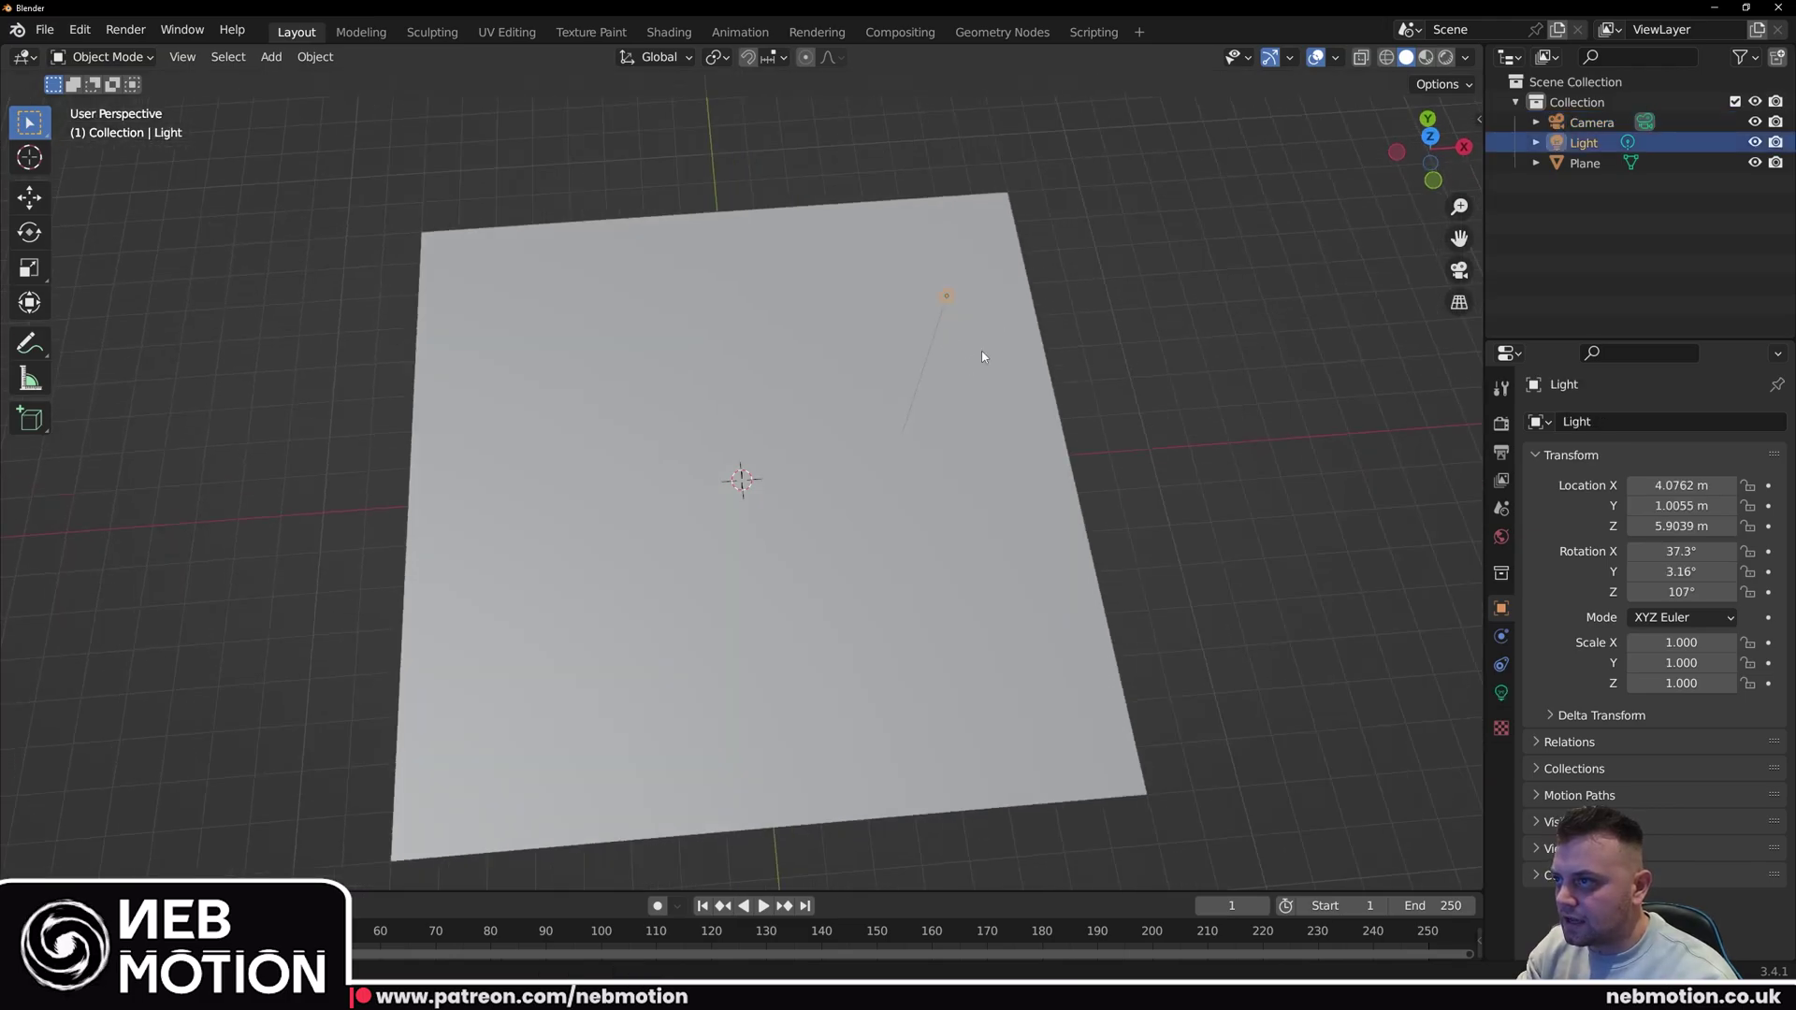
{"action": "middle_click_drag", "start_coordinate": [978, 353], "coordinate": [958, 362]}
{"action": "scroll", "coordinate": [959, 362], "scroll_direction": "down", "scroll_amount": 3}
{"action": "scroll", "coordinate": [956, 361], "scroll_direction": "down", "scroll_amount": 3}
{"action": "key", "text": "x"}
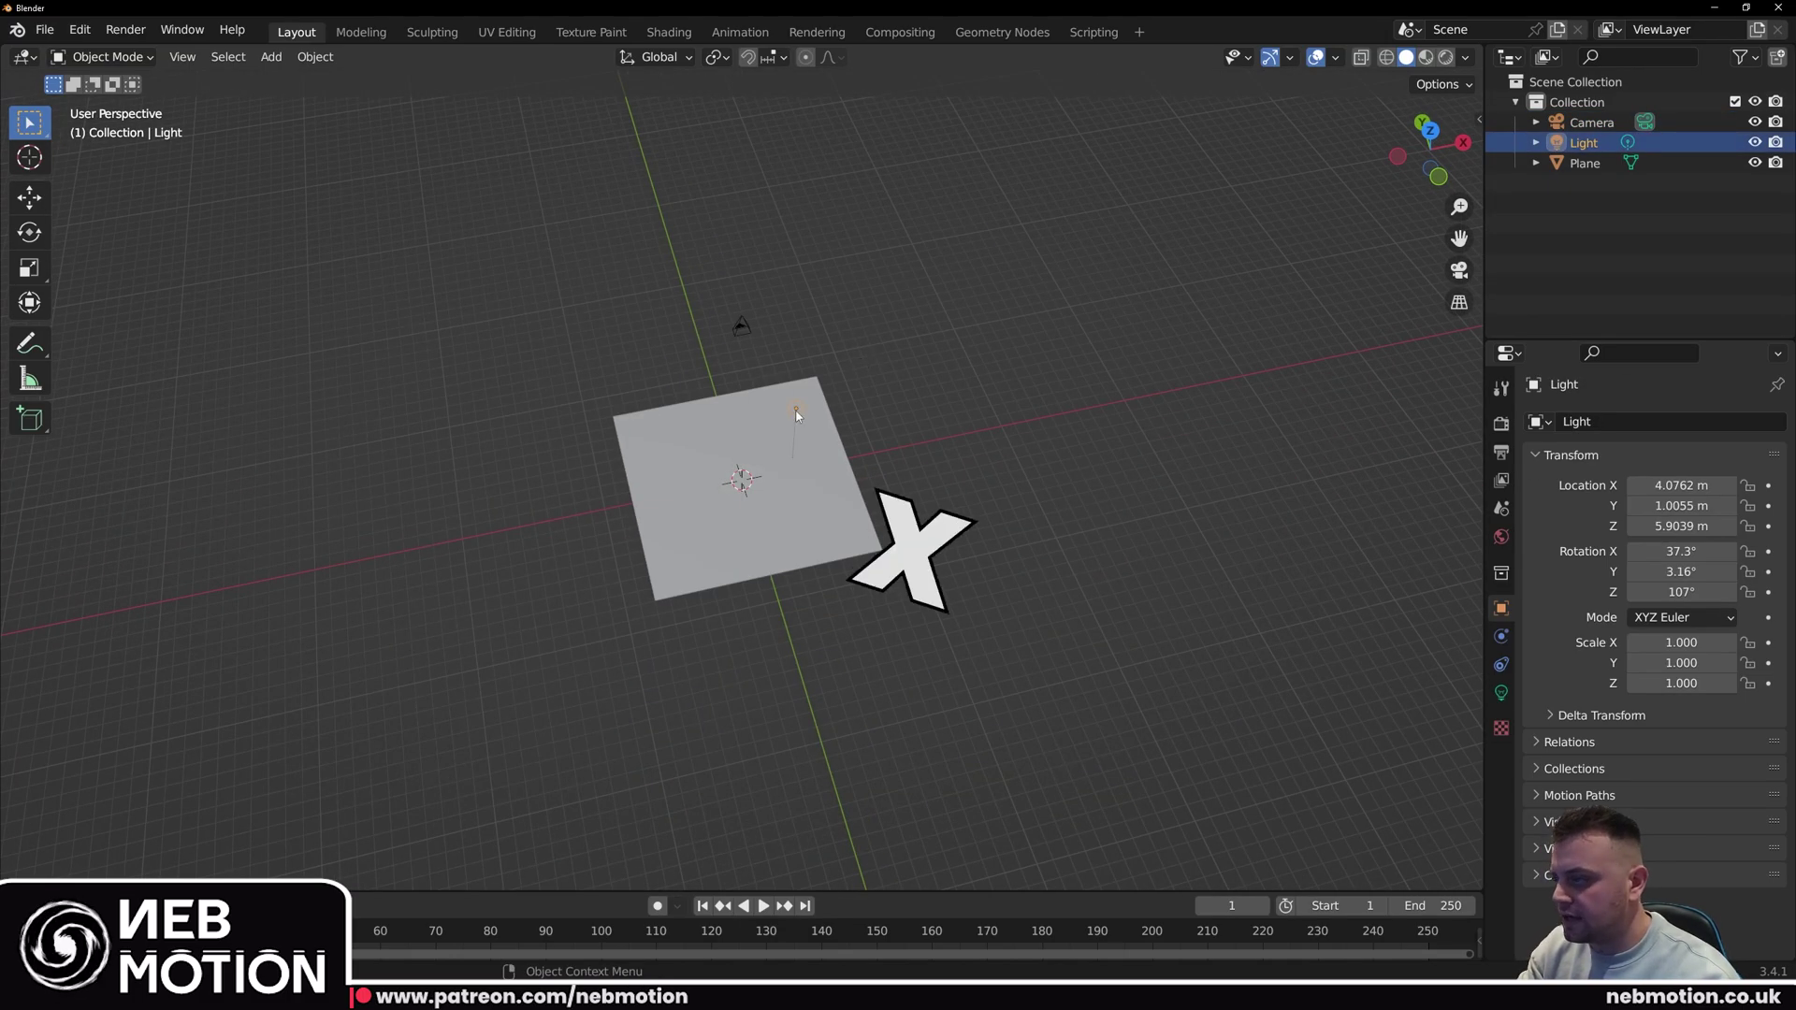
{"action": "left_click", "coordinate": [795, 413]}
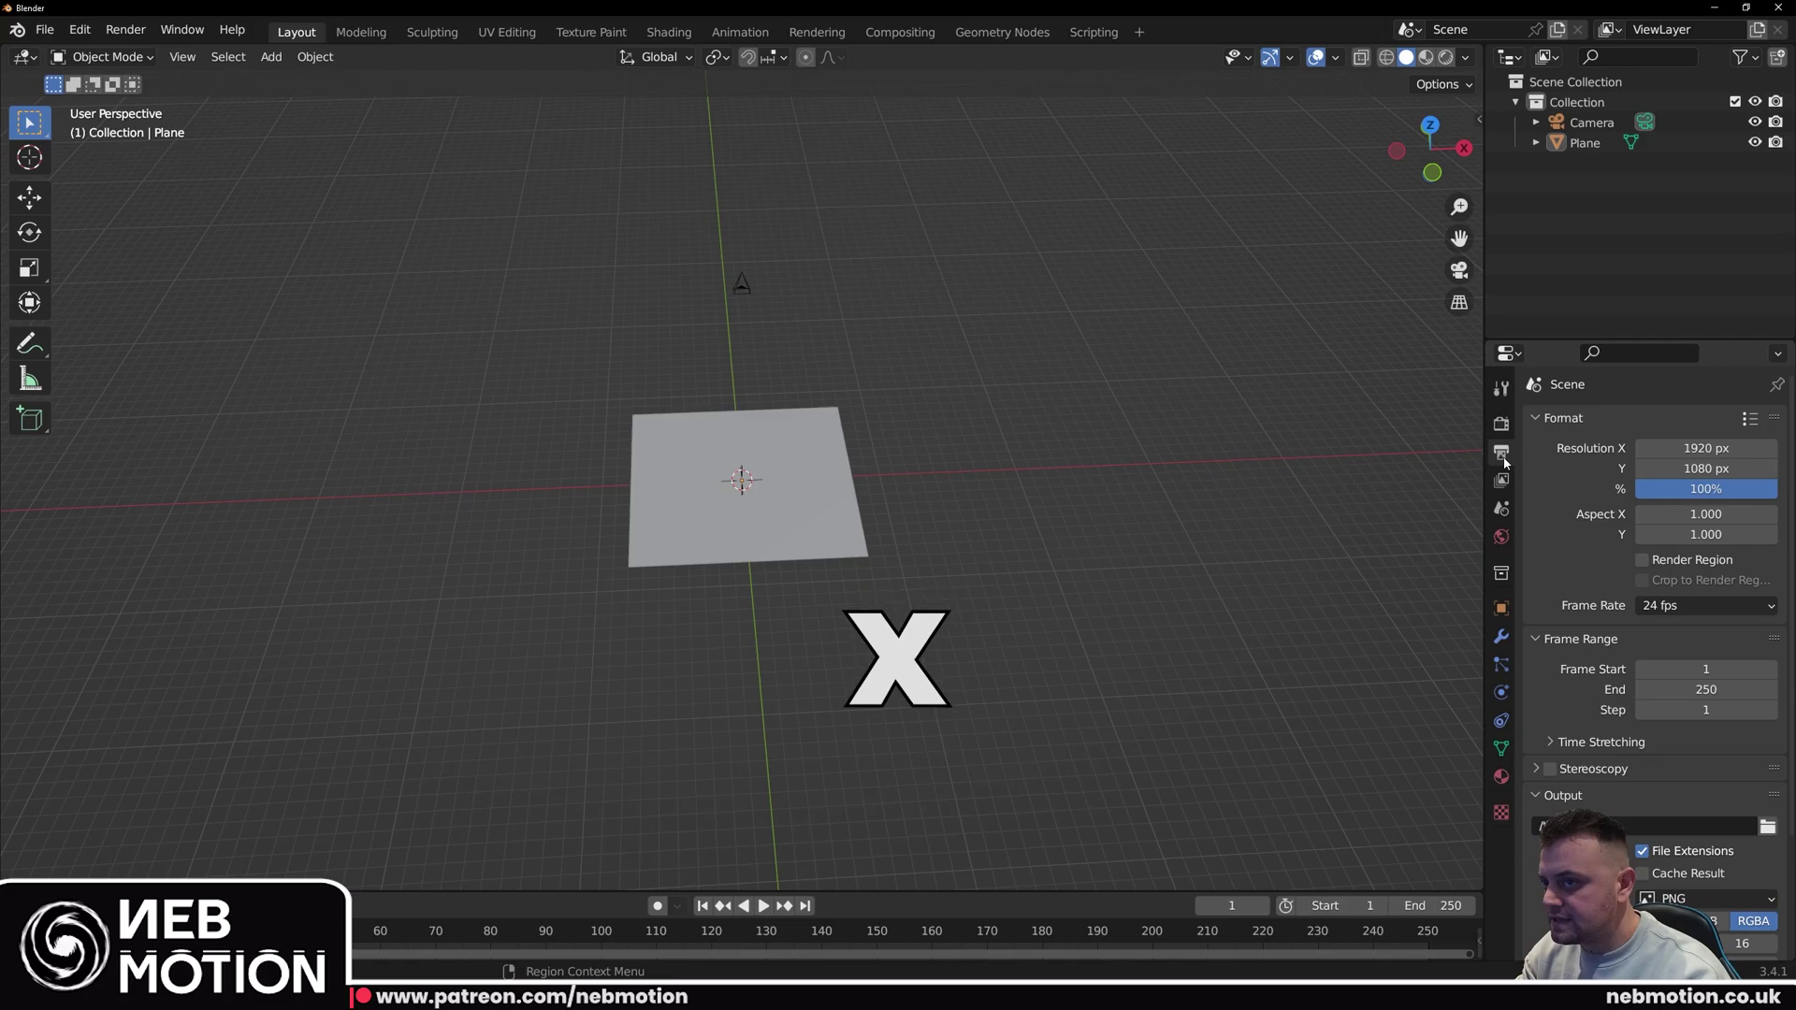
Step: Set the output frame rate to 30 fps and the animation's end frame to 300
{"action": "left_click", "coordinate": [1683, 605]}
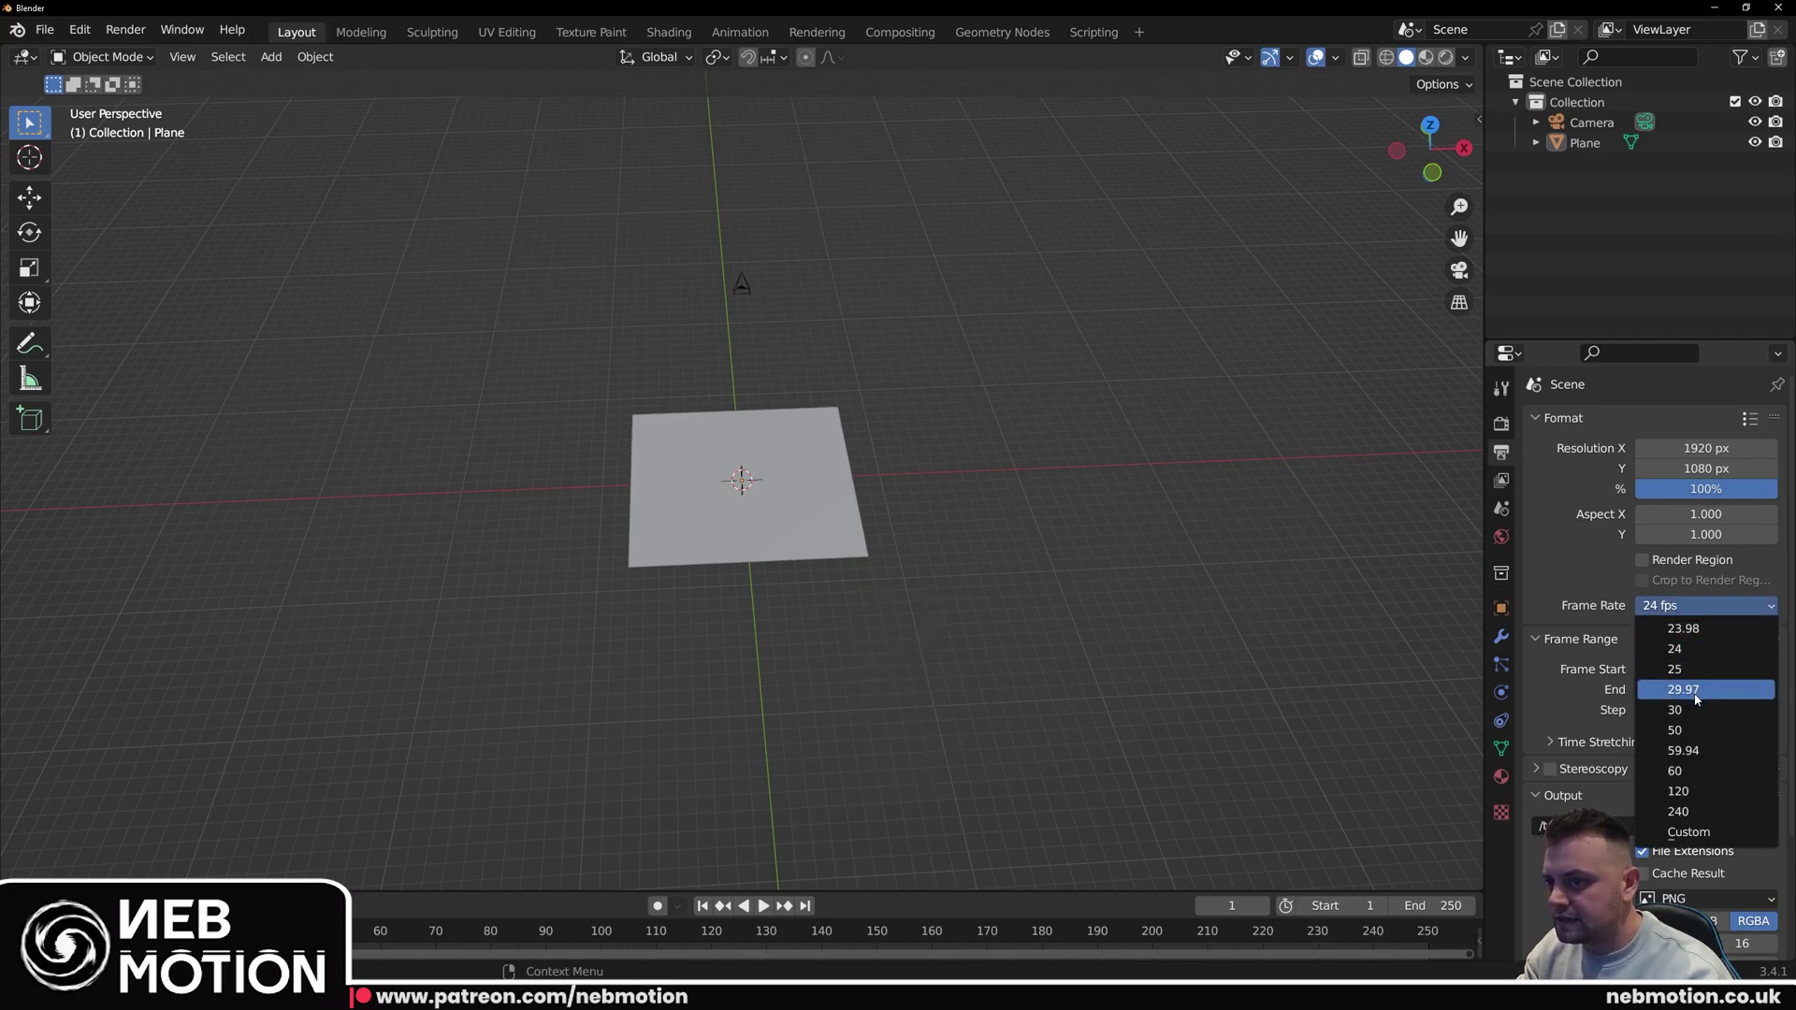
{"action": "left_click", "coordinate": [1655, 703]}
{"action": "left_click_drag", "start_coordinate": [518, 893], "coordinate": [518, 772]}
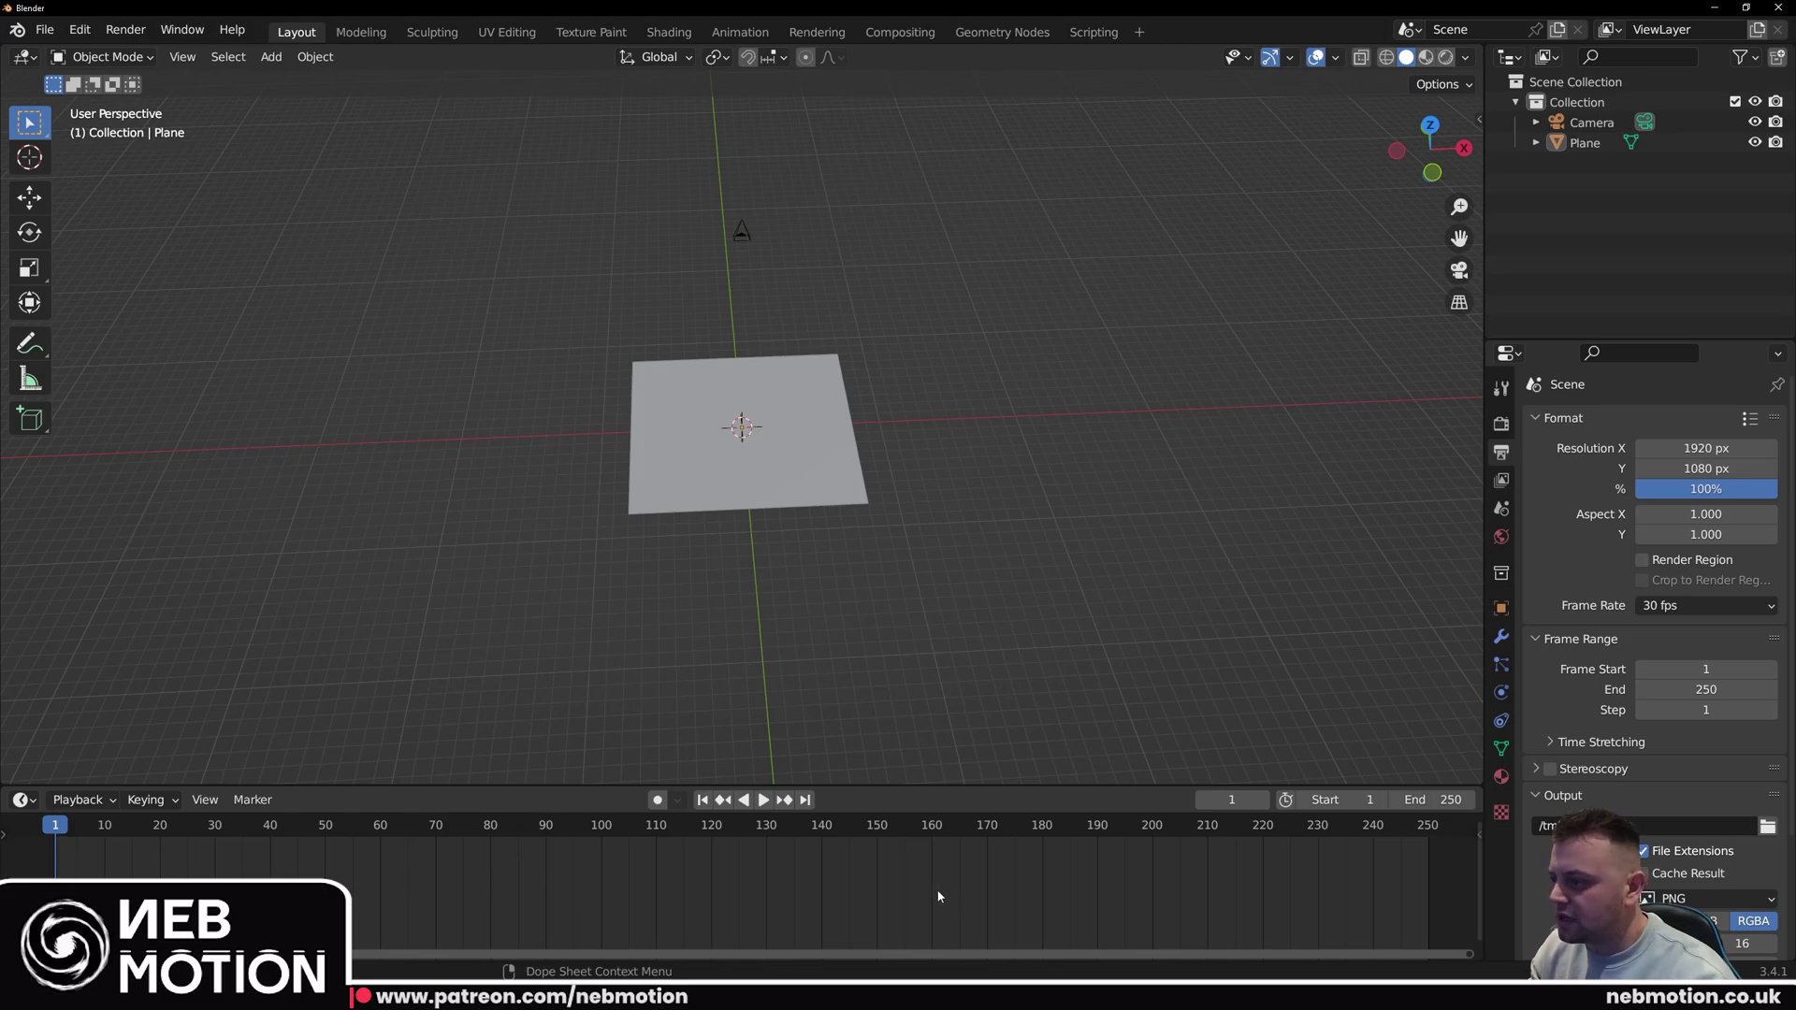
{"action": "scroll", "coordinate": [782, 896], "scroll_direction": "down", "scroll_amount": 1}
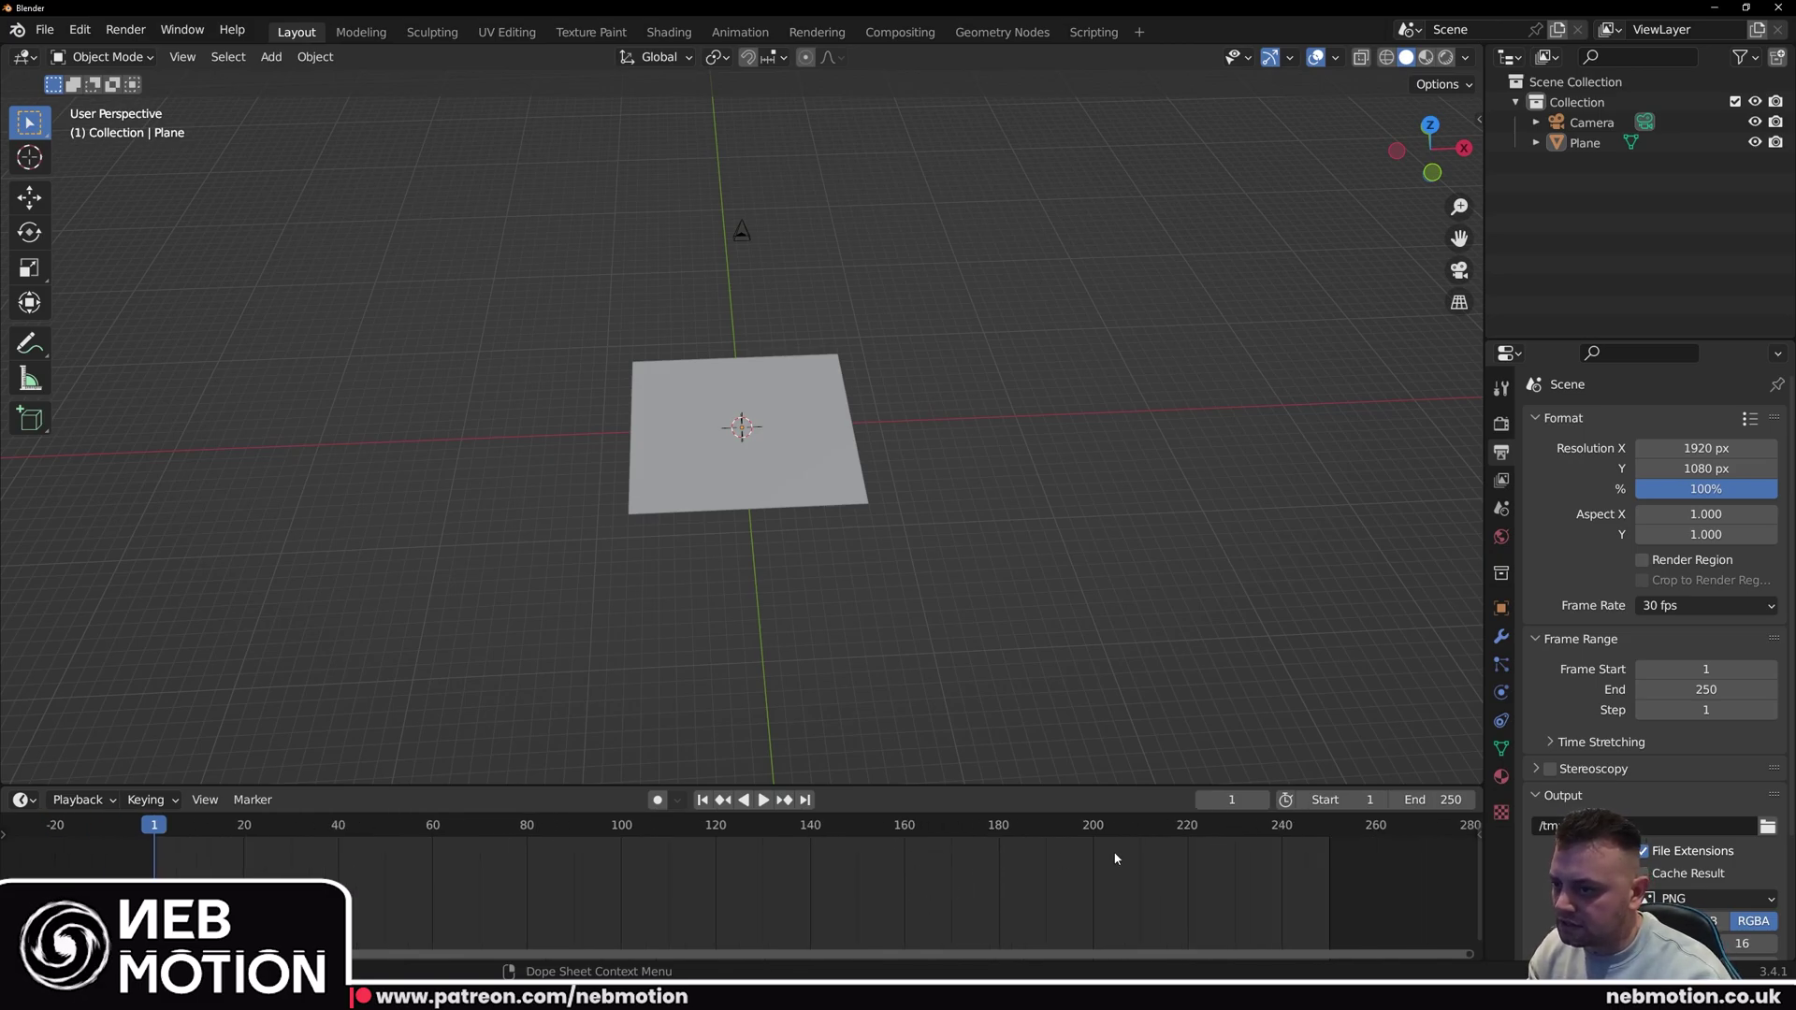
{"action": "scroll", "coordinate": [1053, 874], "scroll_direction": "down", "scroll_amount": 1}
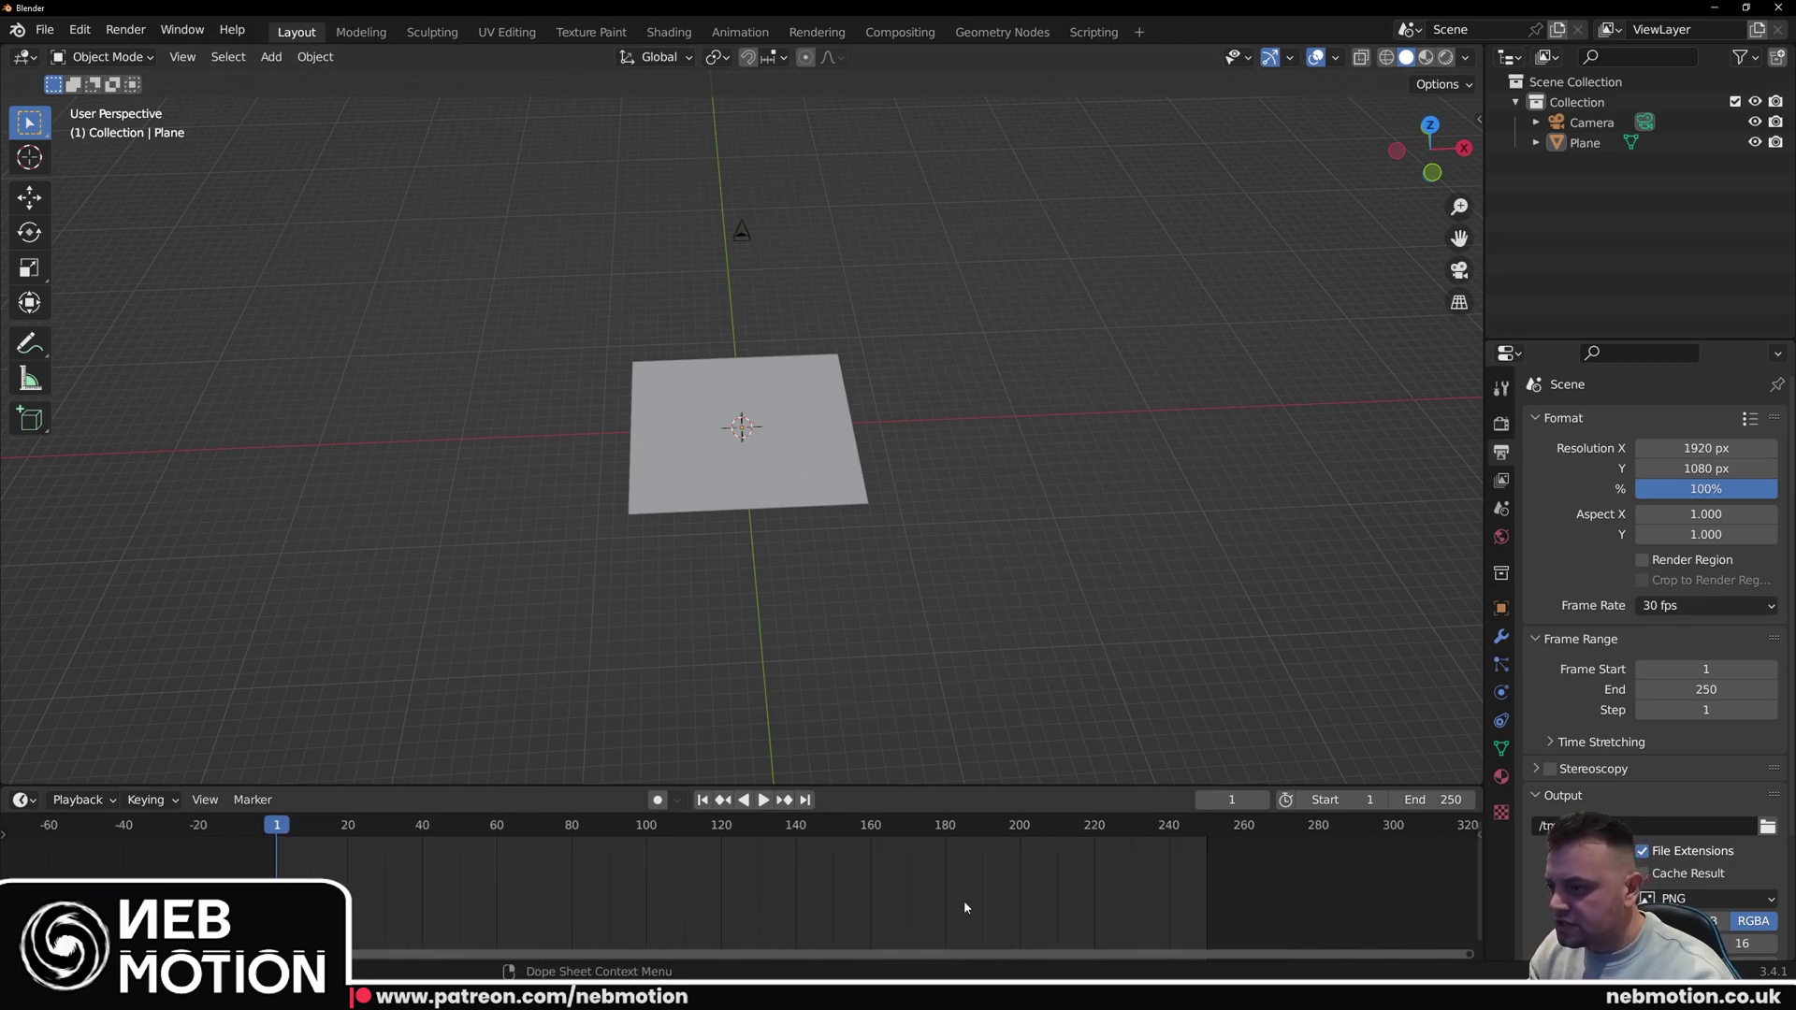
{"action": "left_click", "coordinate": [1439, 799]}
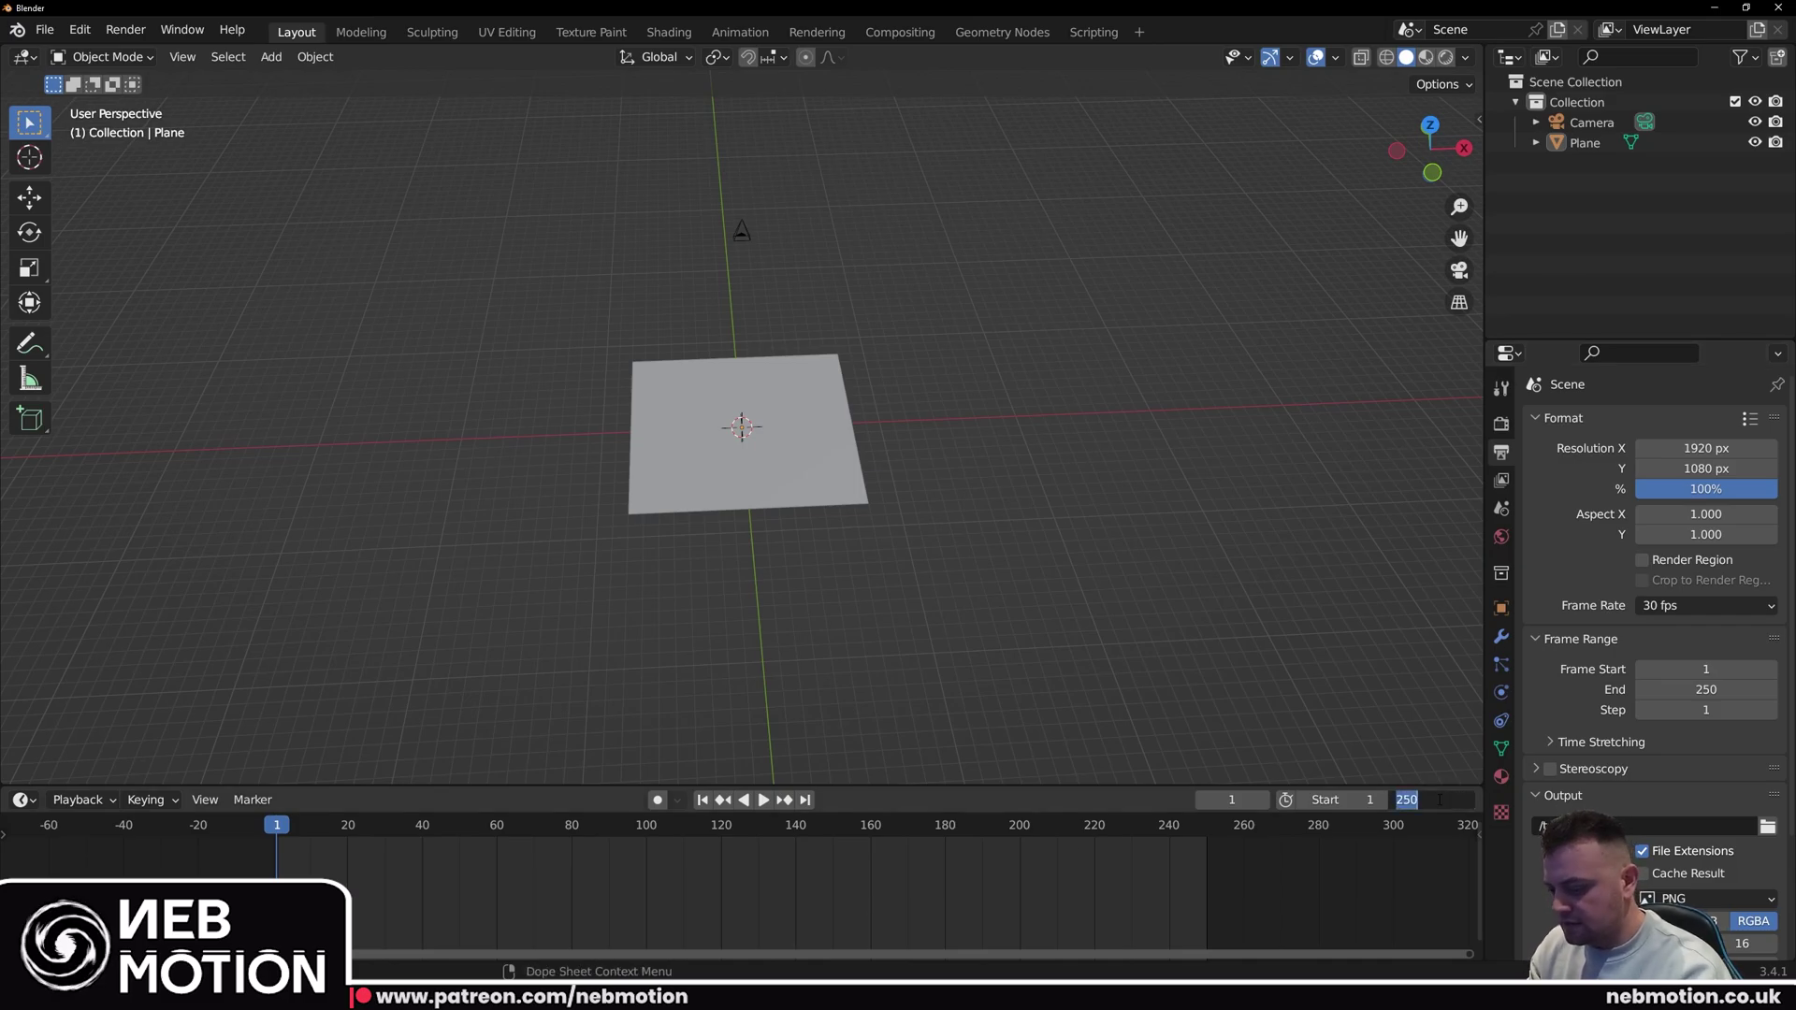
{"action": "key", "text": "Return"}
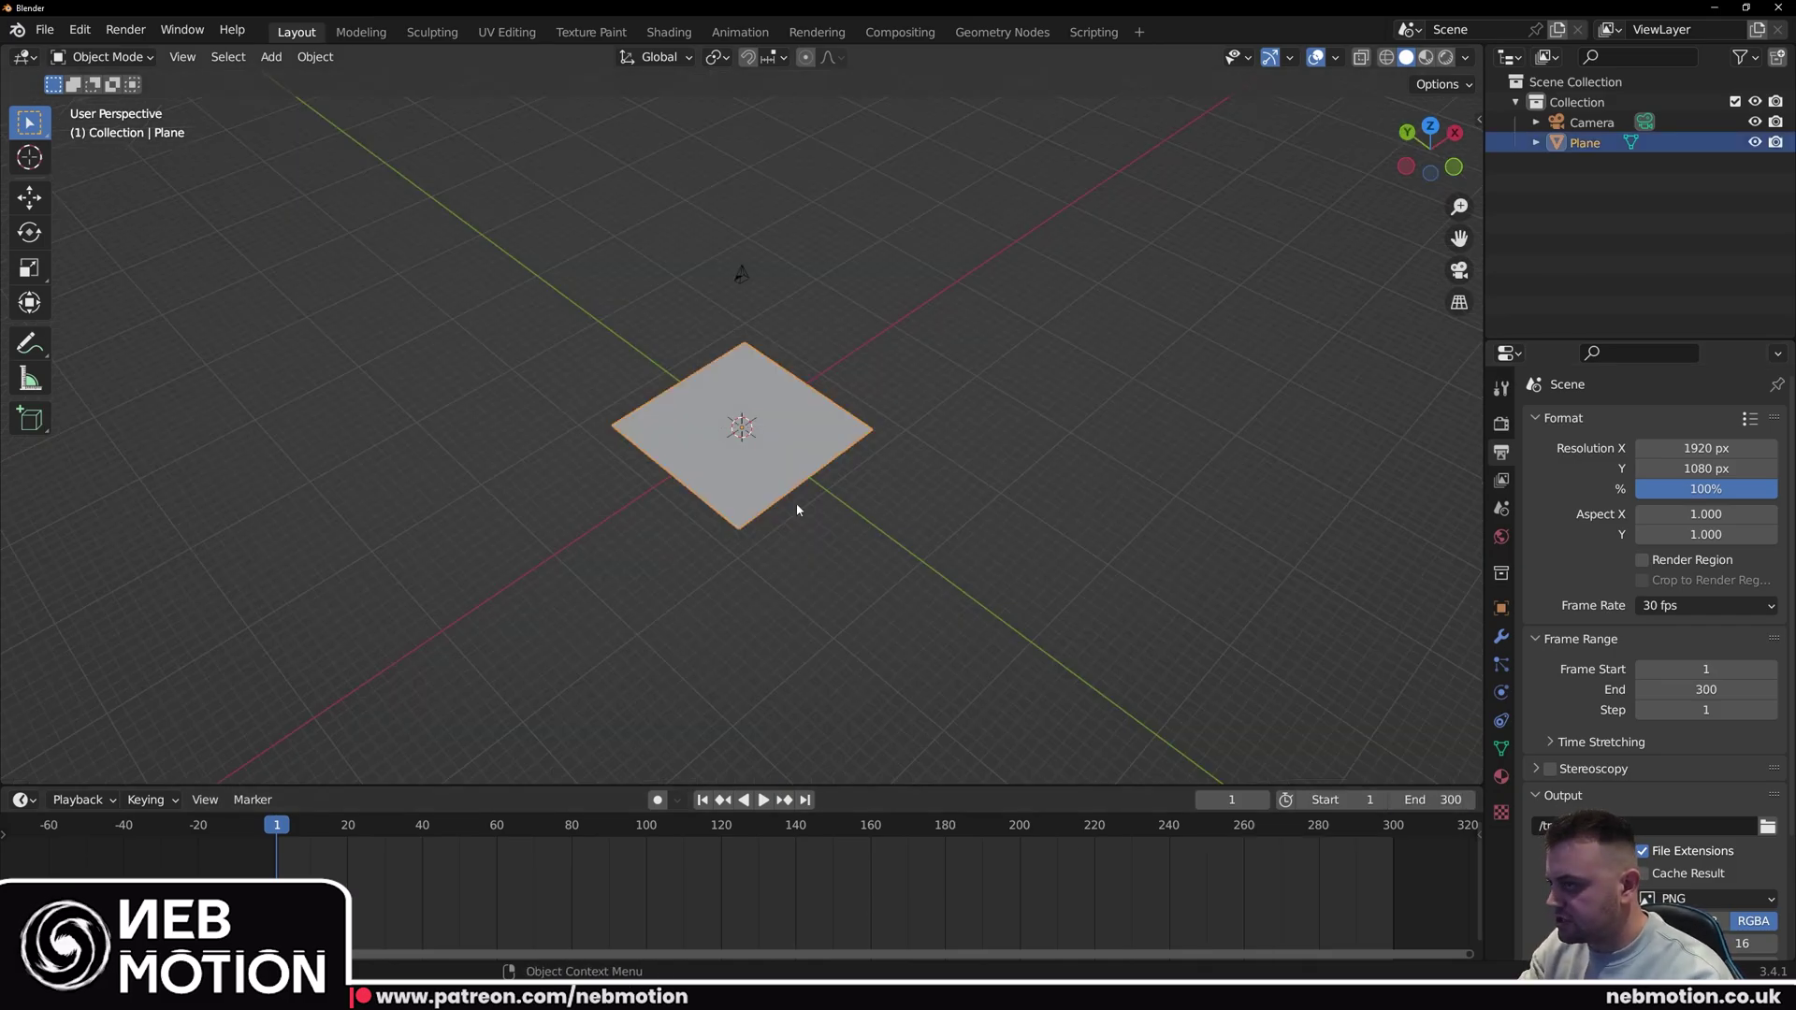
Step: Subdivide the plane's mesh with 50 cuts and return to Object Mode
{"action": "middle_click_drag", "start_coordinate": [798, 509], "coordinate": [762, 412]}
{"action": "key", "text": "Tab"}
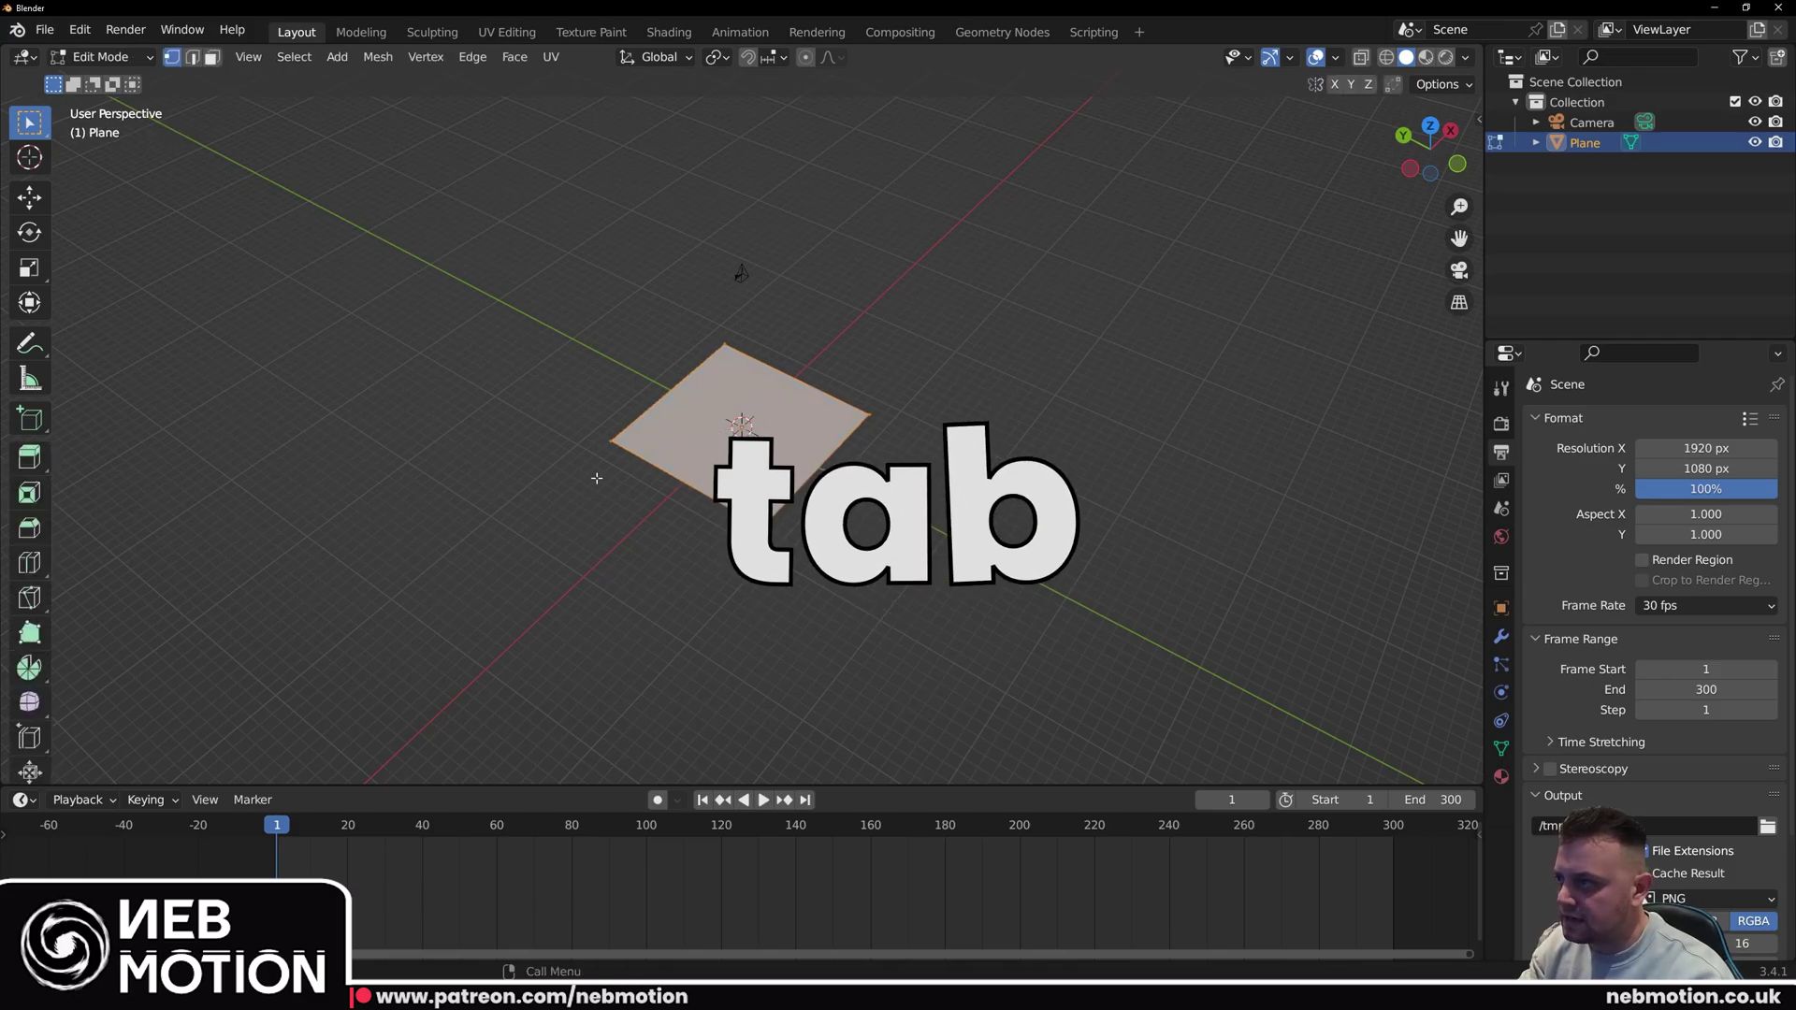
{"action": "left_click", "coordinate": [263, 626]}
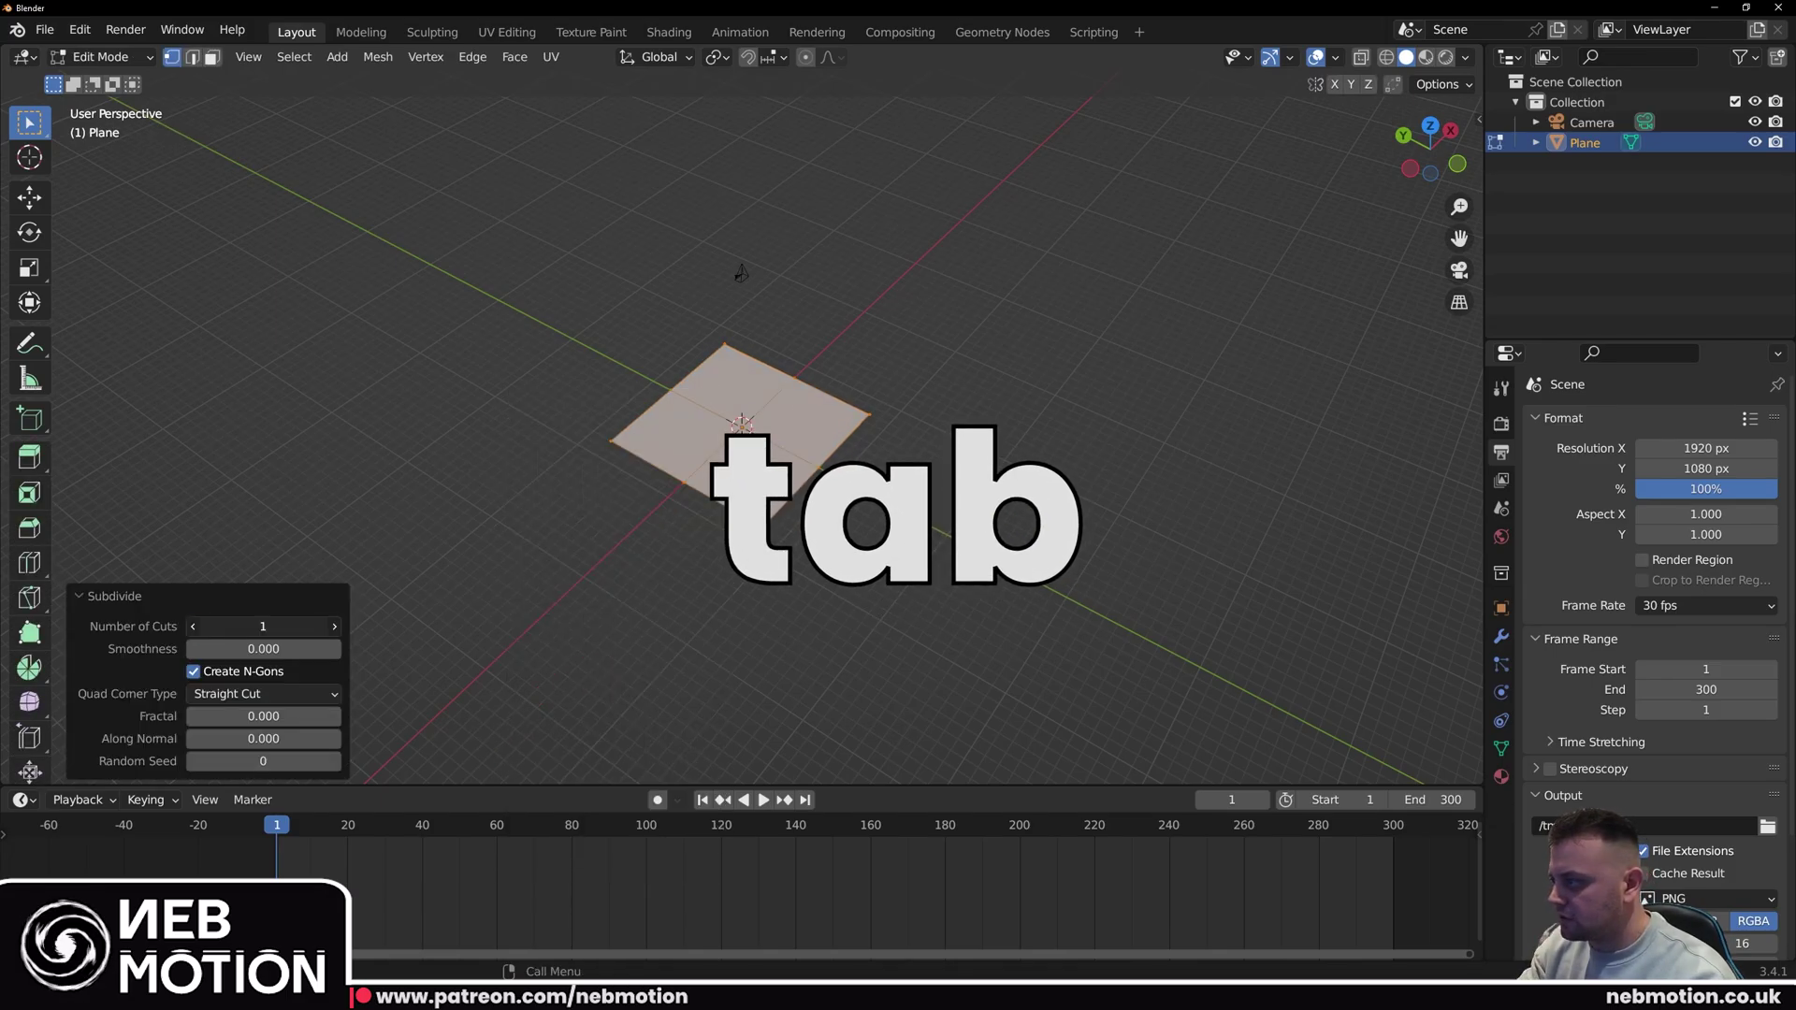
{"action": "left_click", "coordinate": [274, 625]}
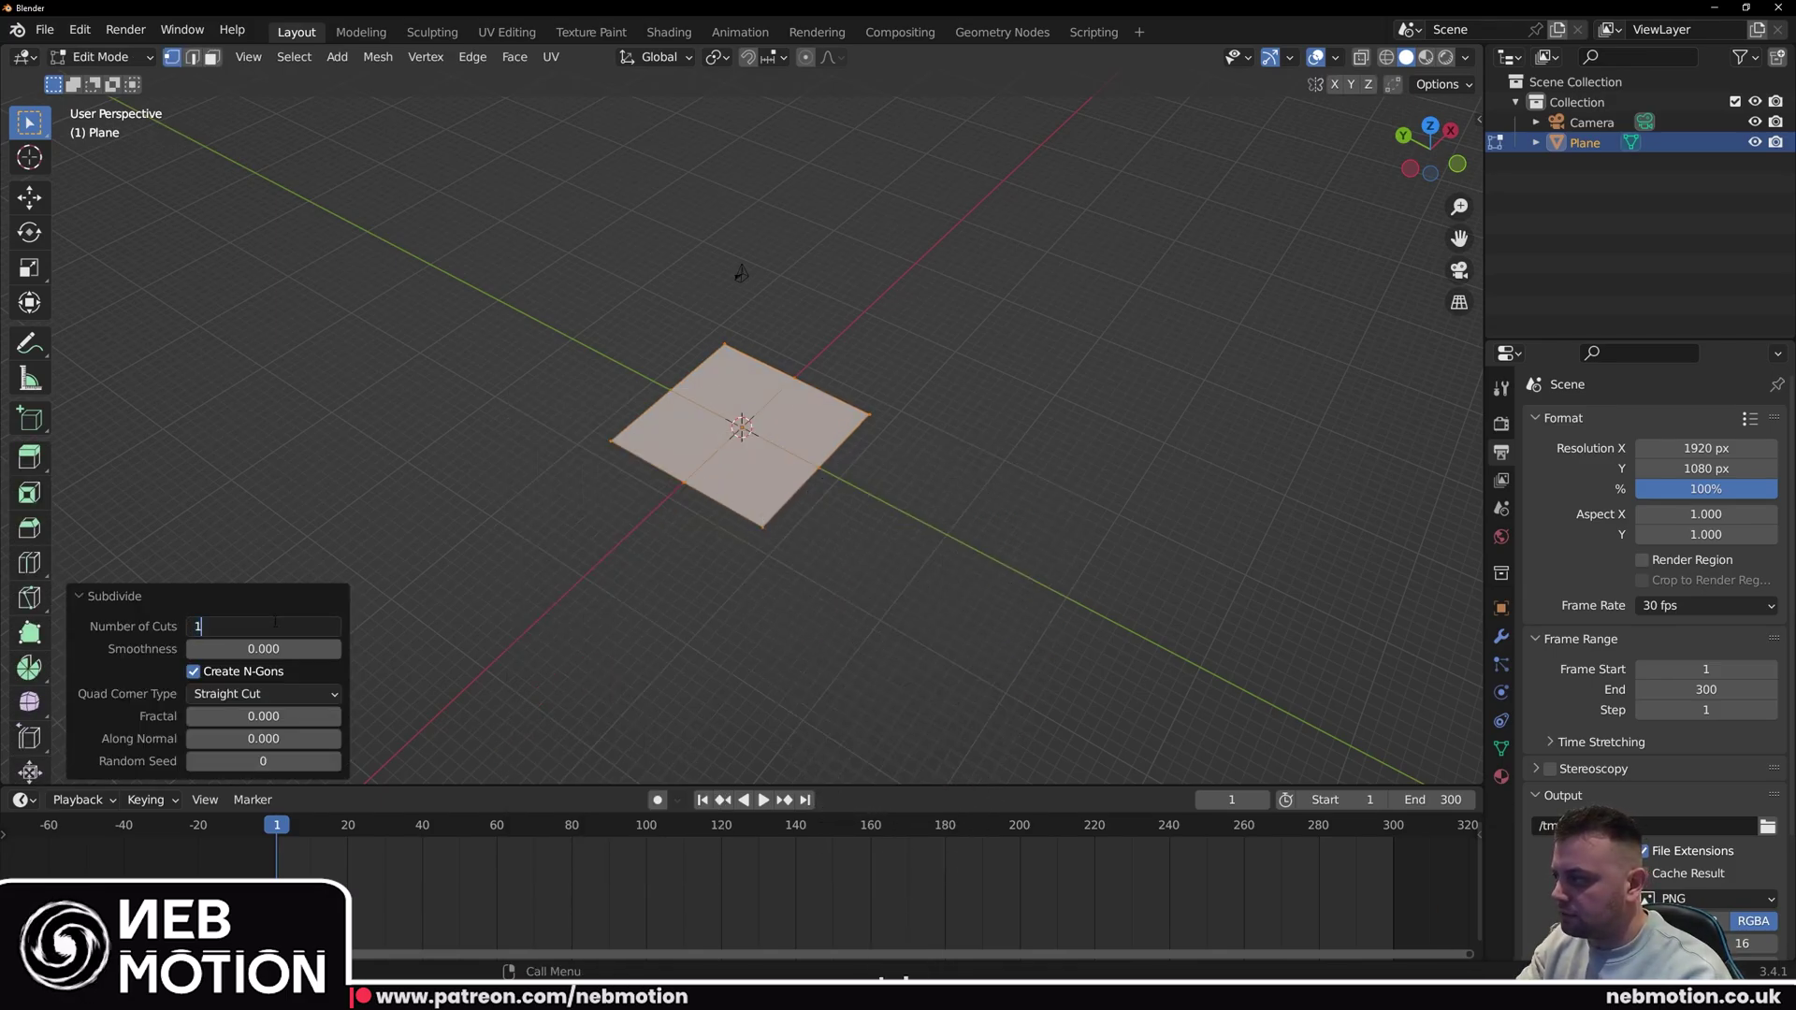
{"action": "type", "text": "50"}
{"action": "key", "text": "Return"}
{"action": "scroll", "coordinate": [561, 487], "scroll_direction": "up", "scroll_amount": 5}
{"action": "key", "text": "Tab"}
Step: Split the 3D viewport vertically and turn the new area into a Shader Editor
{"action": "middle_click_drag", "start_coordinate": [627, 503], "coordinate": [1482, 45]}
{"action": "scroll", "coordinate": [737, 490], "scroll_direction": "down", "scroll_amount": 4}
{"action": "left_click_drag", "start_coordinate": [1481, 45], "coordinate": [797, 131]}
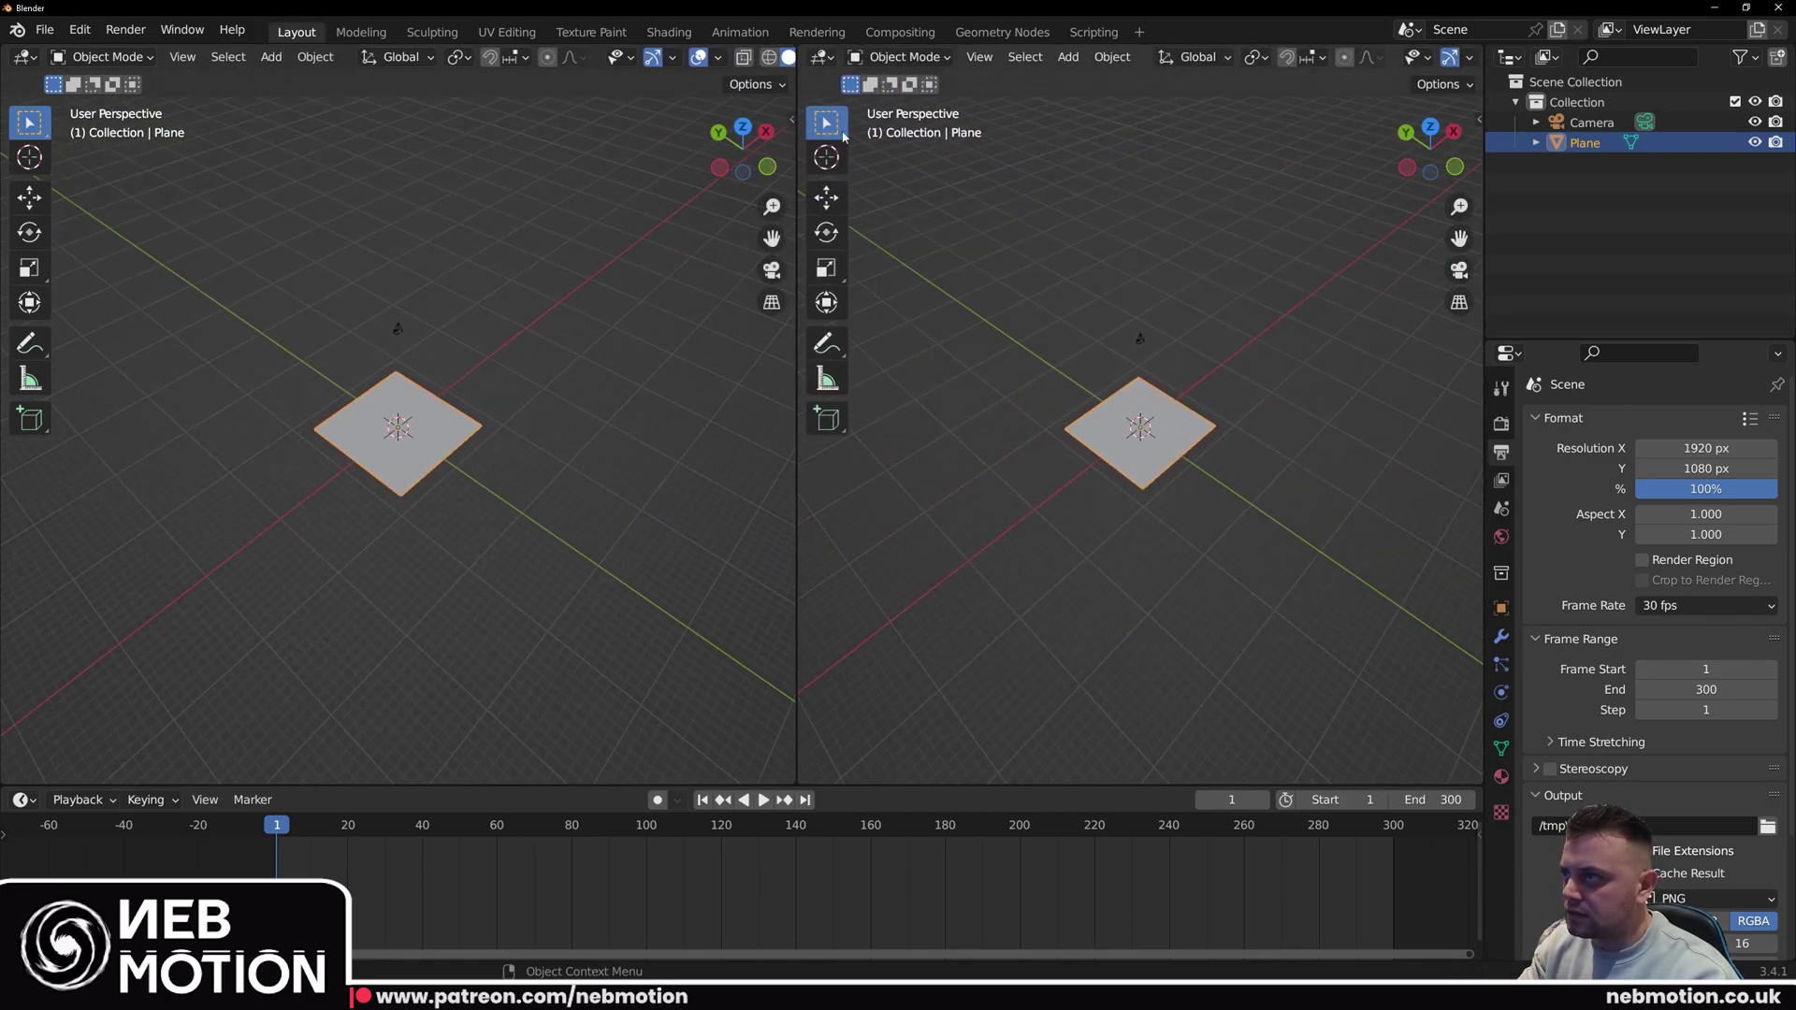
{"action": "left_click", "coordinate": [817, 60]}
{"action": "left_click", "coordinate": [865, 248]}
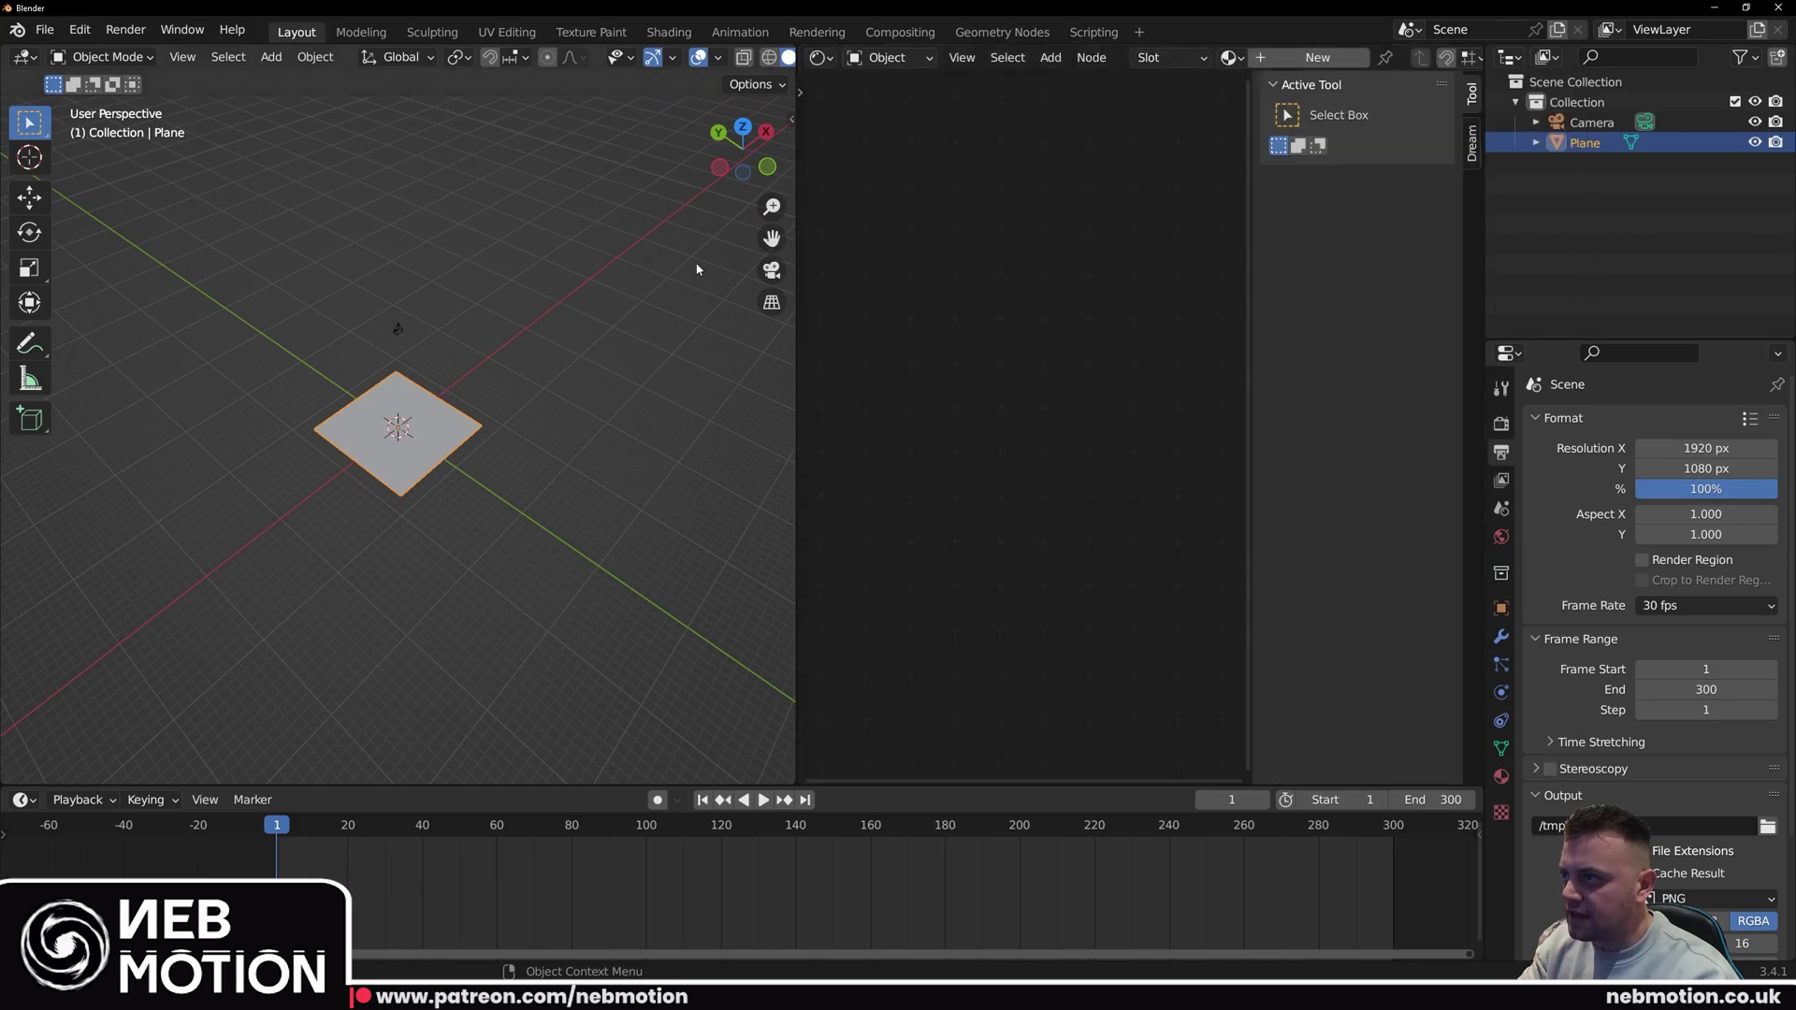
Step: Set the 3D viewport to rendered shading and view the plane through the camera
{"action": "middle_click_drag", "start_coordinate": [262, 339], "coordinate": [372, 436]}
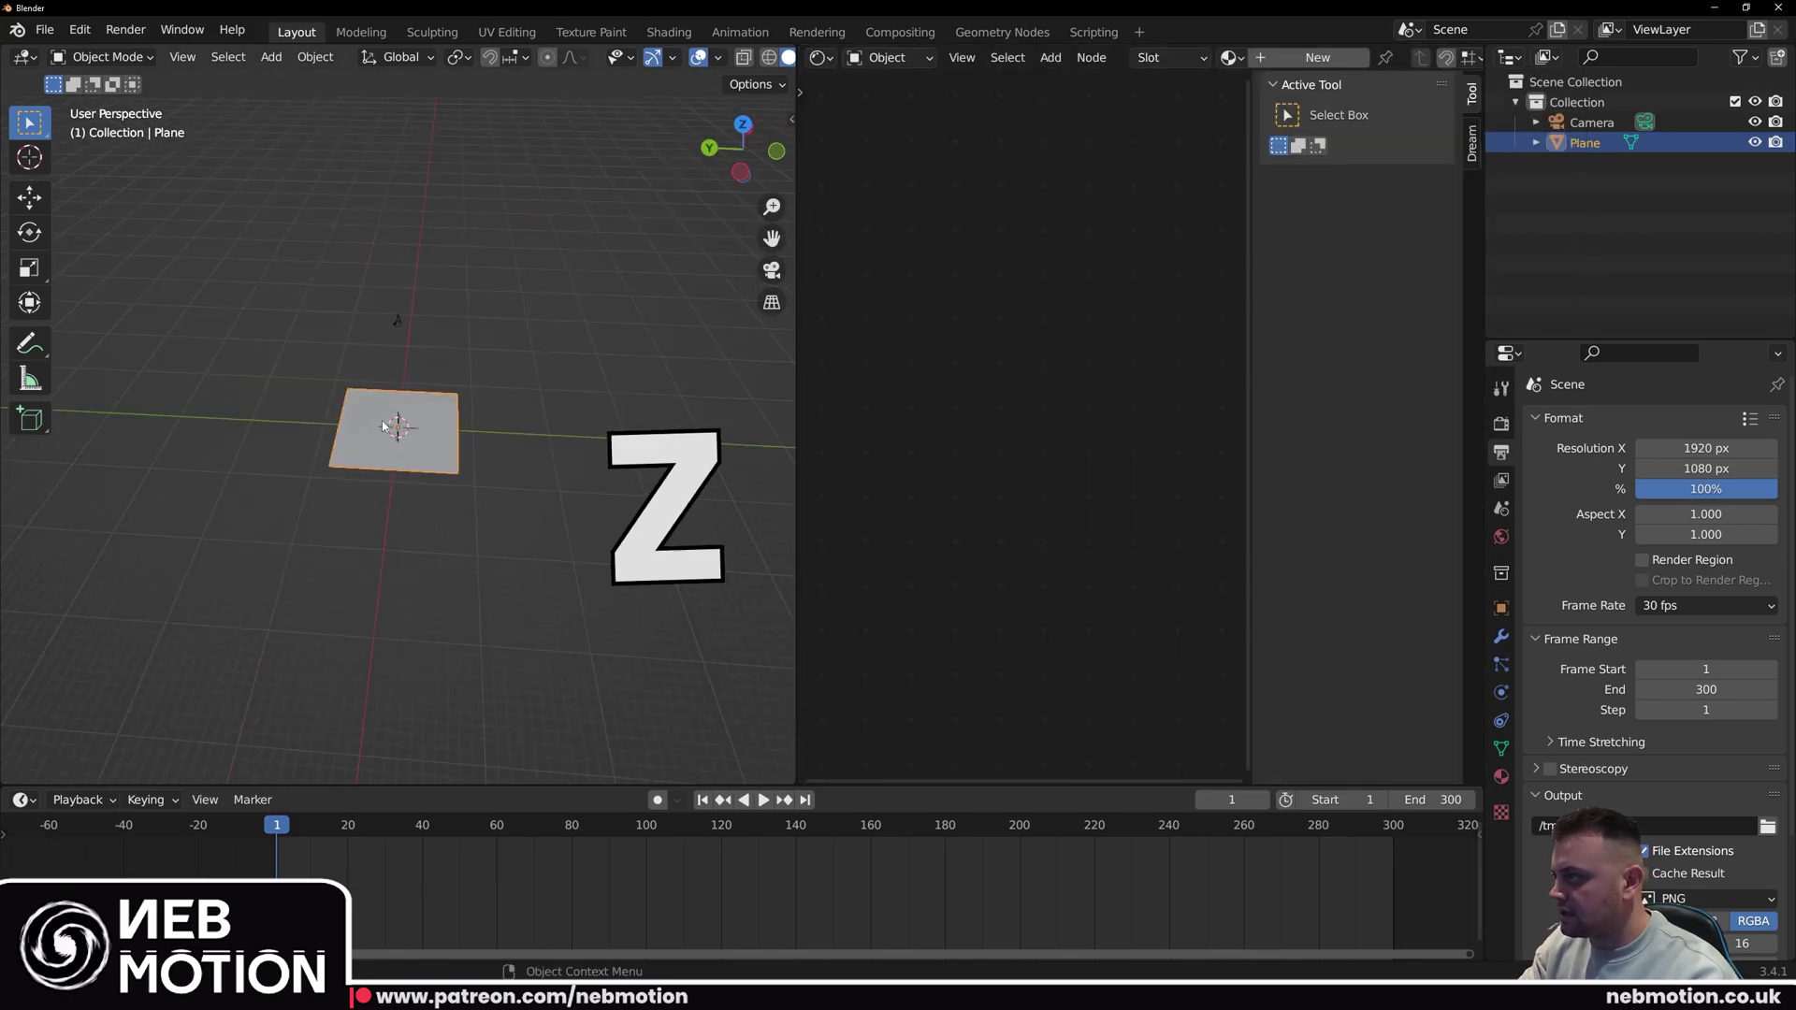
{"action": "key", "text": "z"}
{"action": "key", "text": "8"}
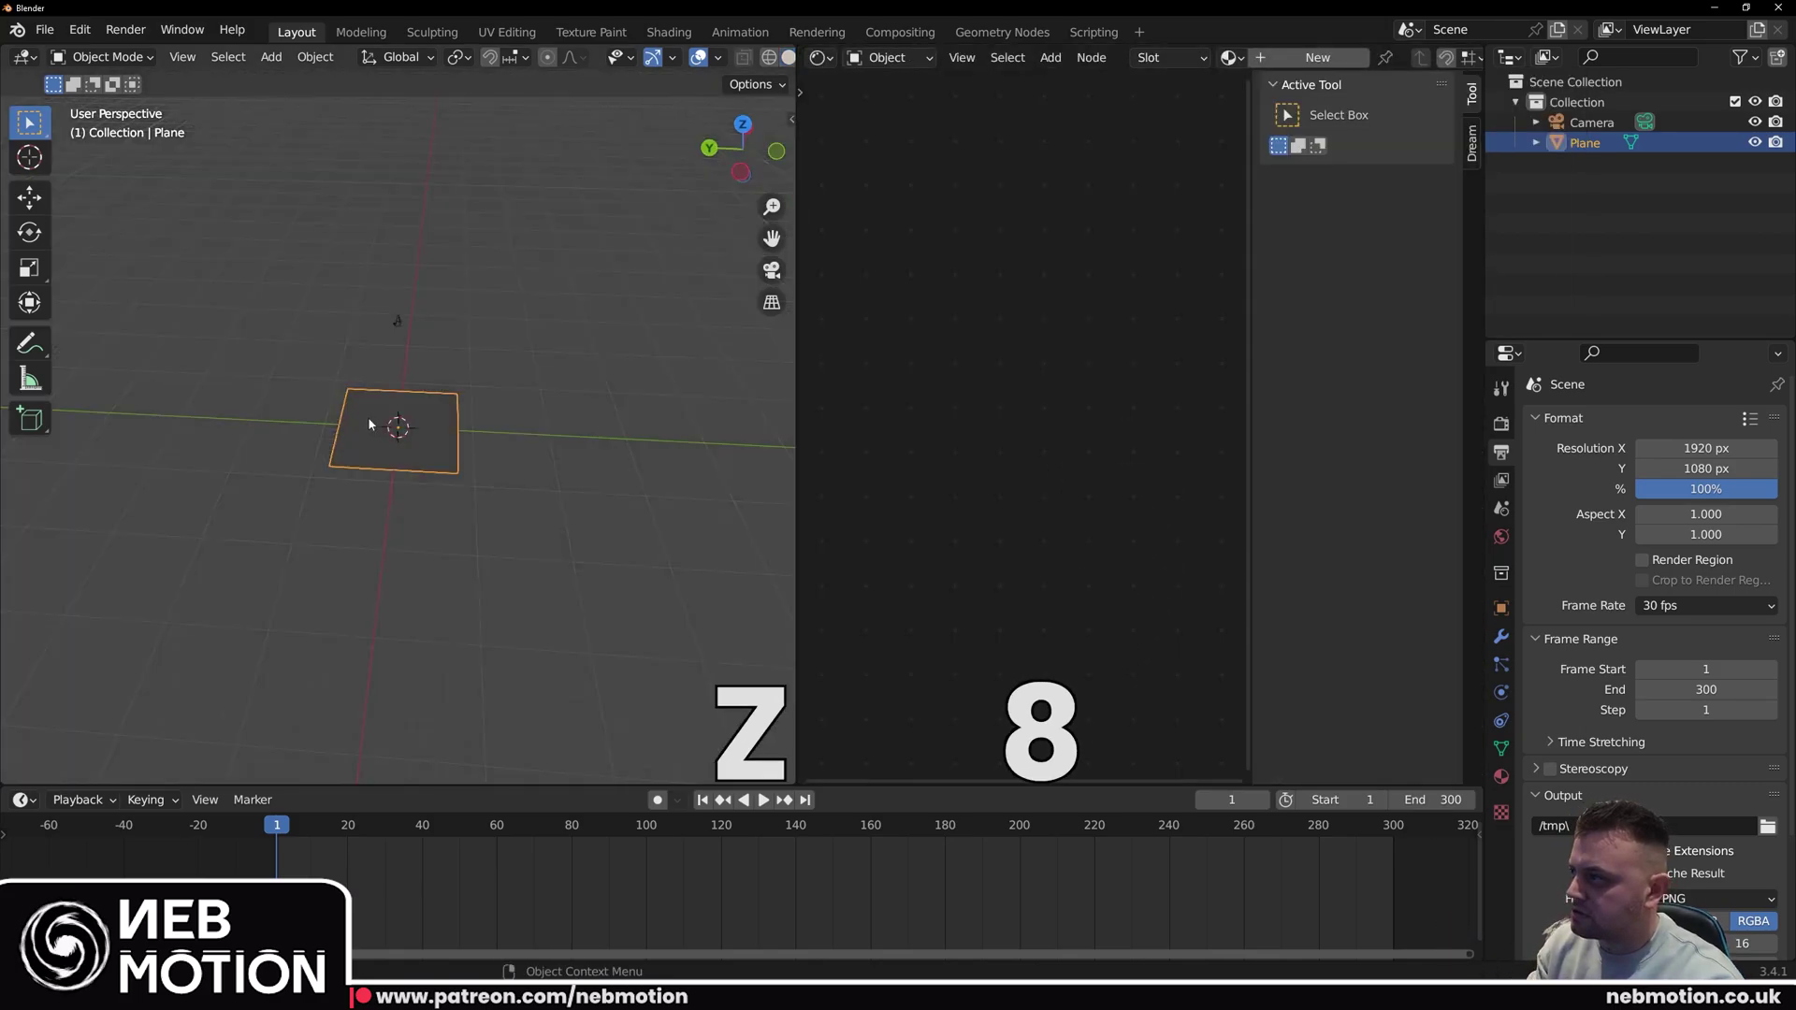
{"action": "middle_click_drag", "start_coordinate": [356, 313], "coordinate": [390, 338]}
{"action": "key", "text": "KP_0"}
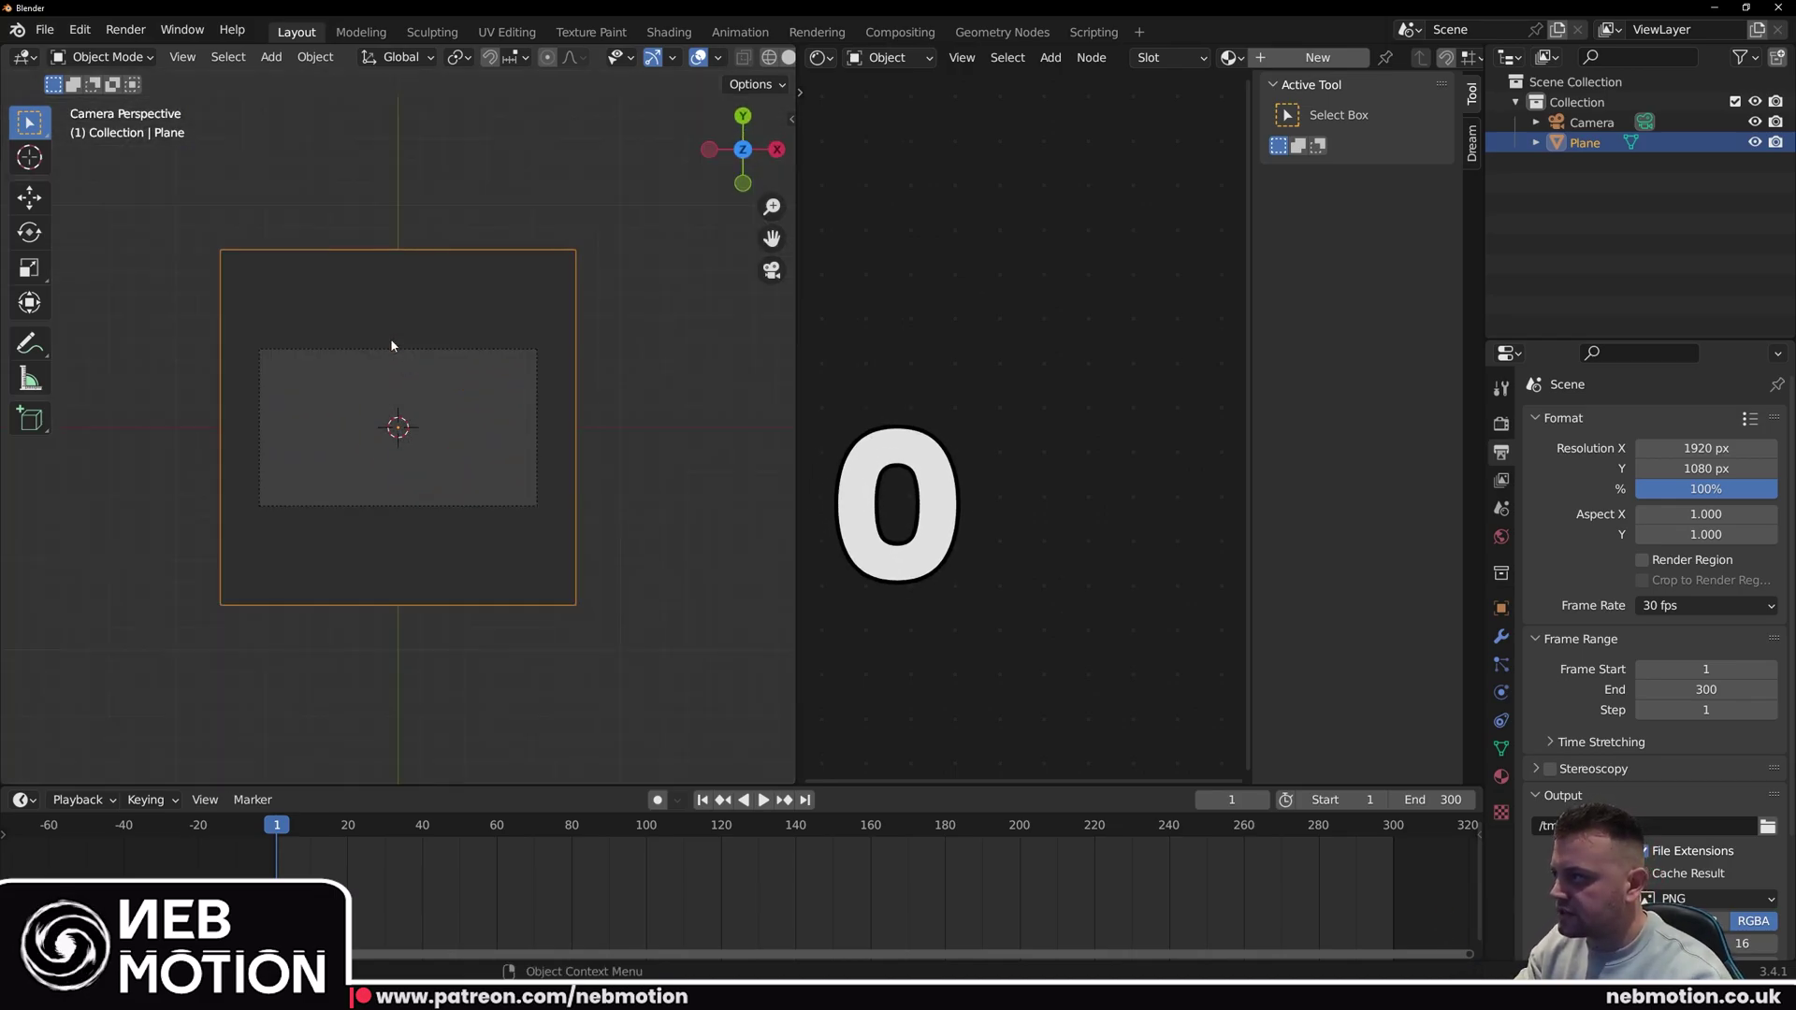
{"action": "scroll", "coordinate": [390, 339], "scroll_direction": "up", "scroll_amount": 2}
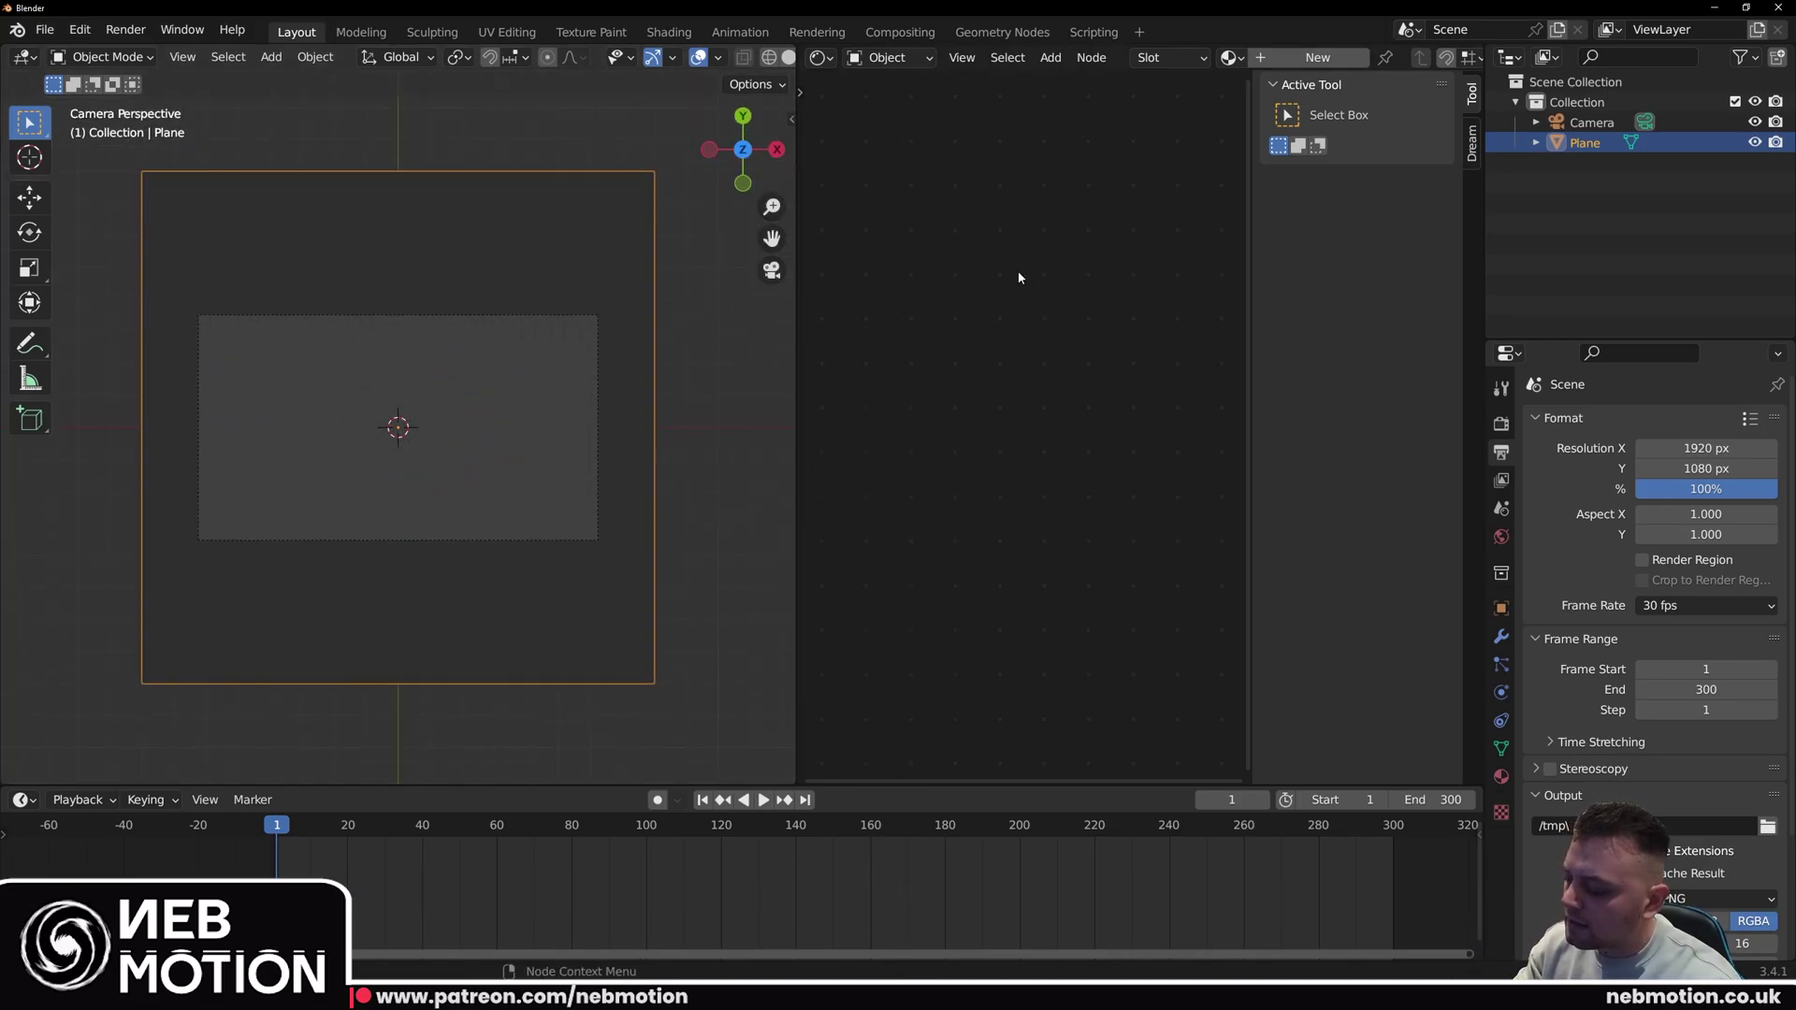
Step: Hide the sidebar in the Shader Editor
{"action": "key", "text": "n"}
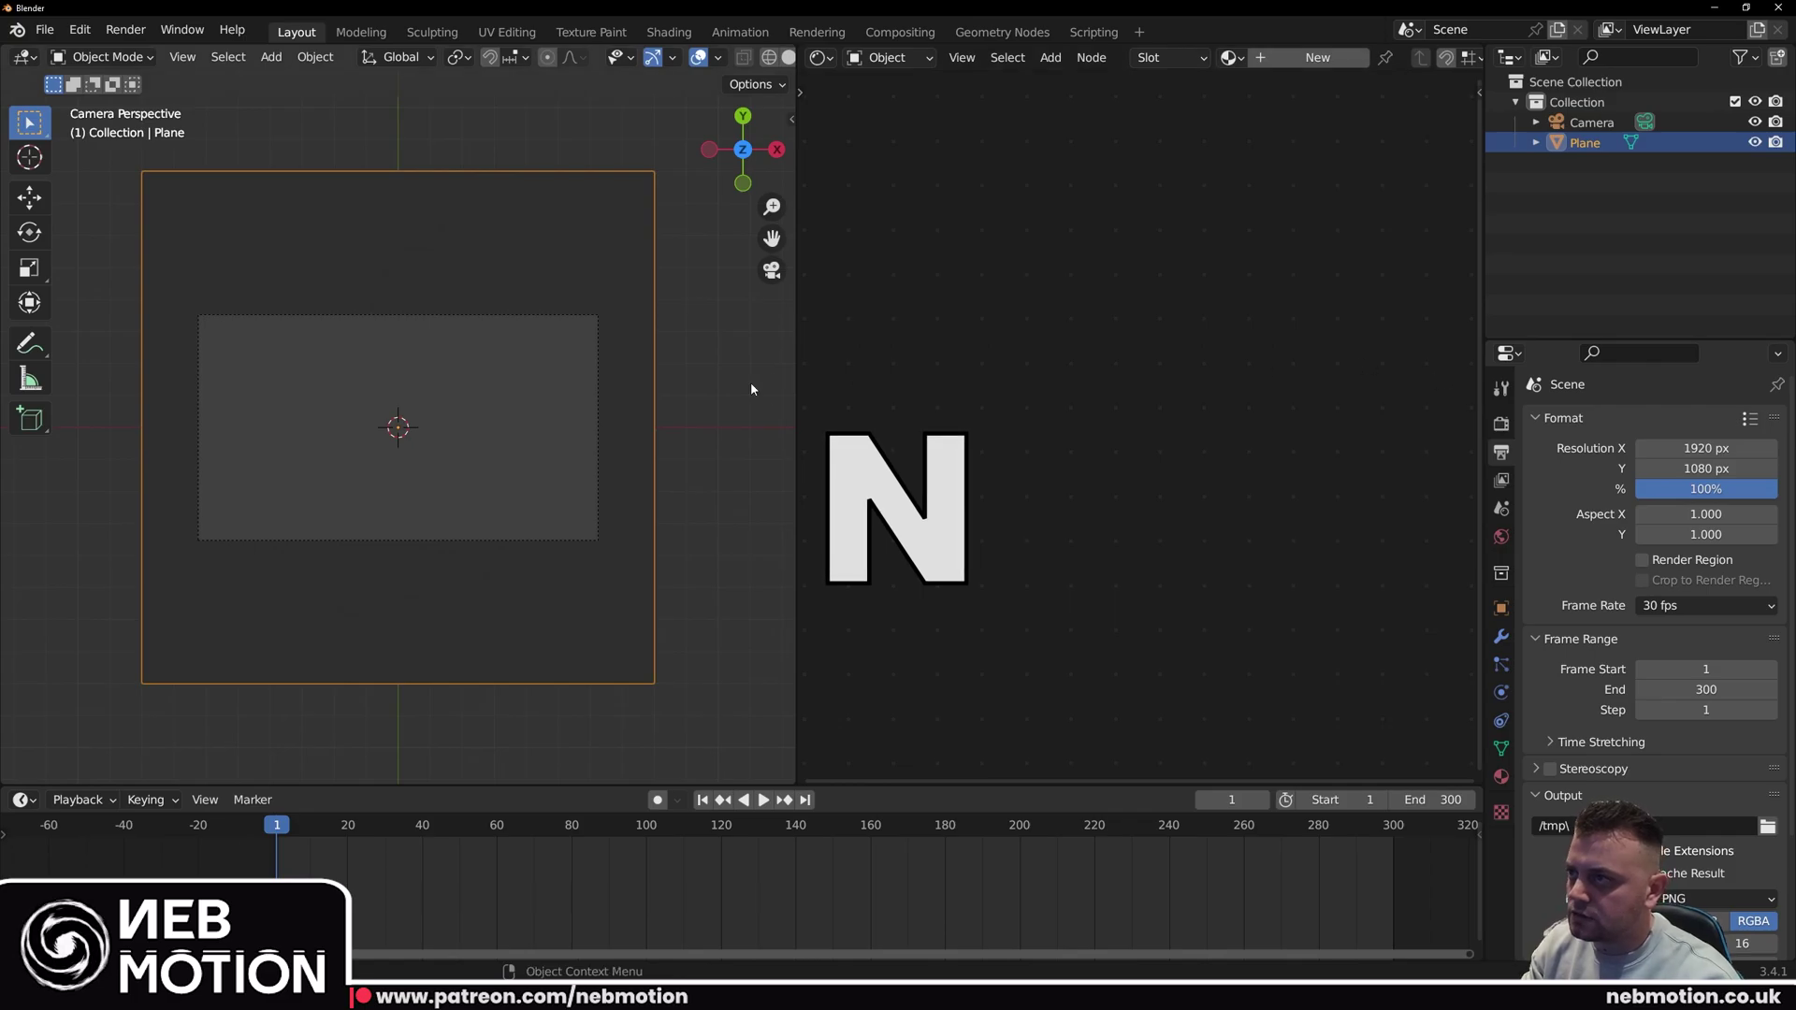
{"action": "key", "text": "n"}
{"action": "key", "text": "n"}
{"action": "key", "text": "n"}
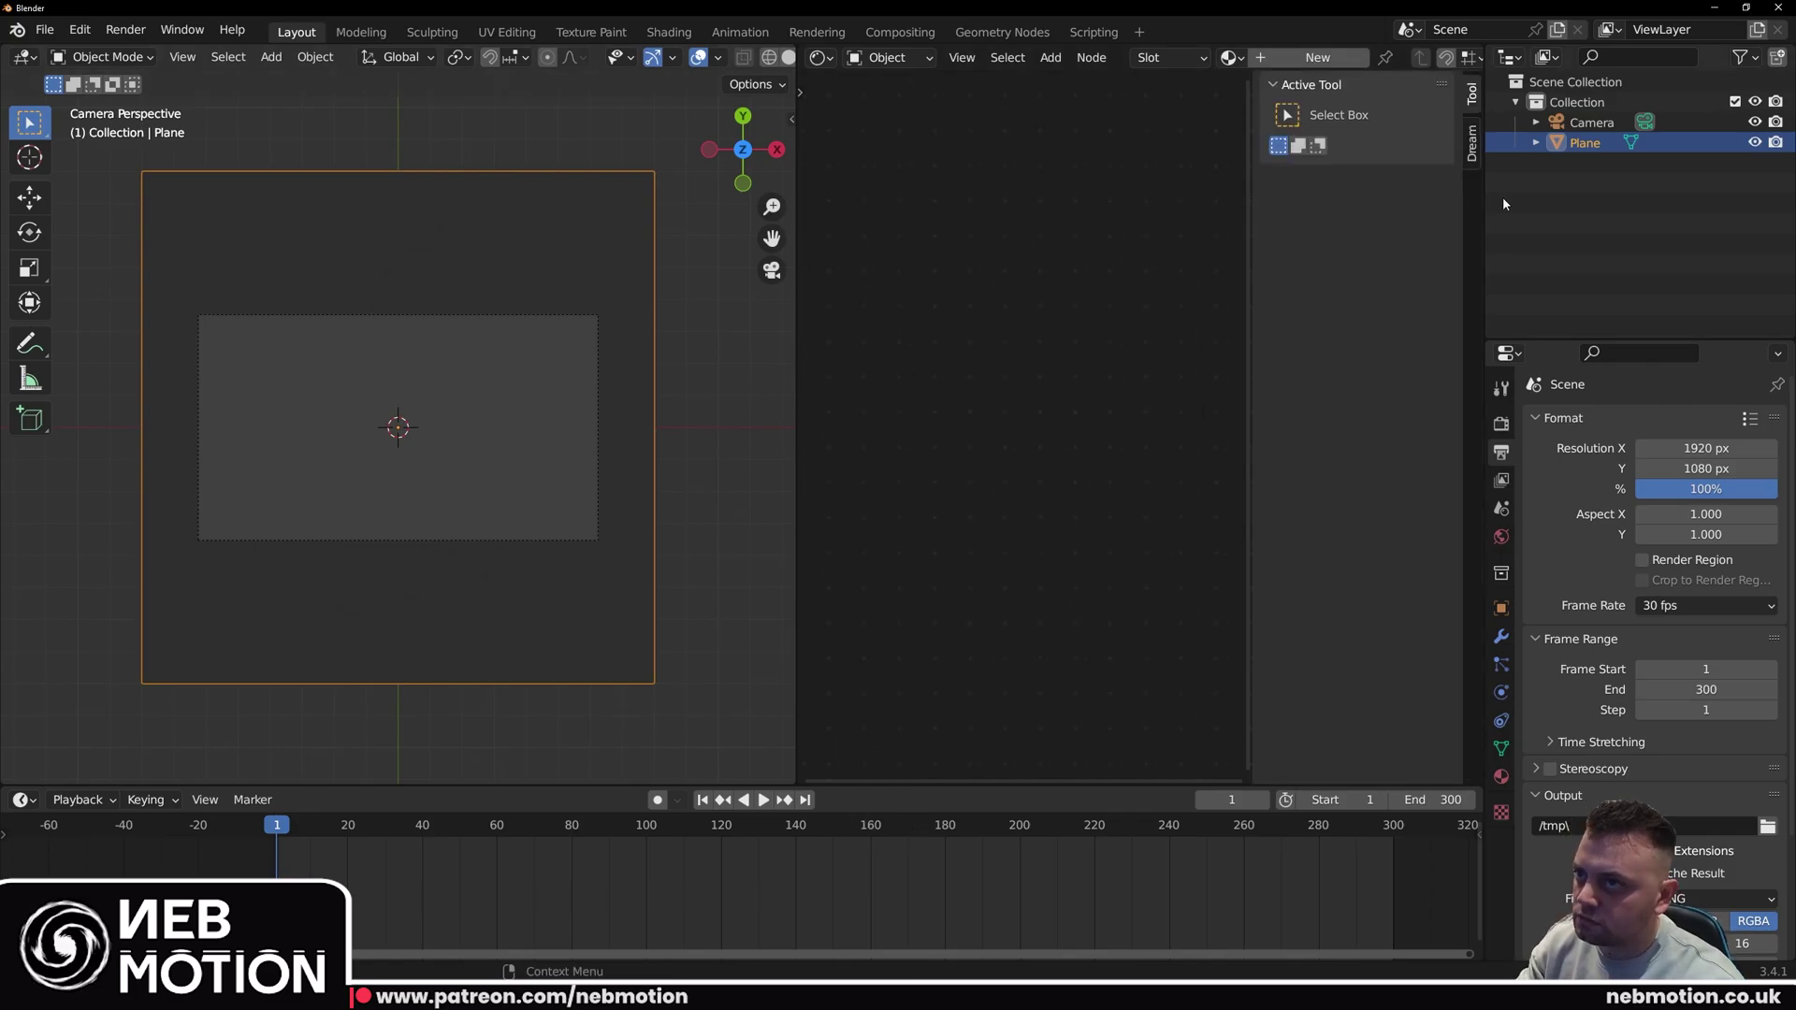
{"action": "key", "text": "n"}
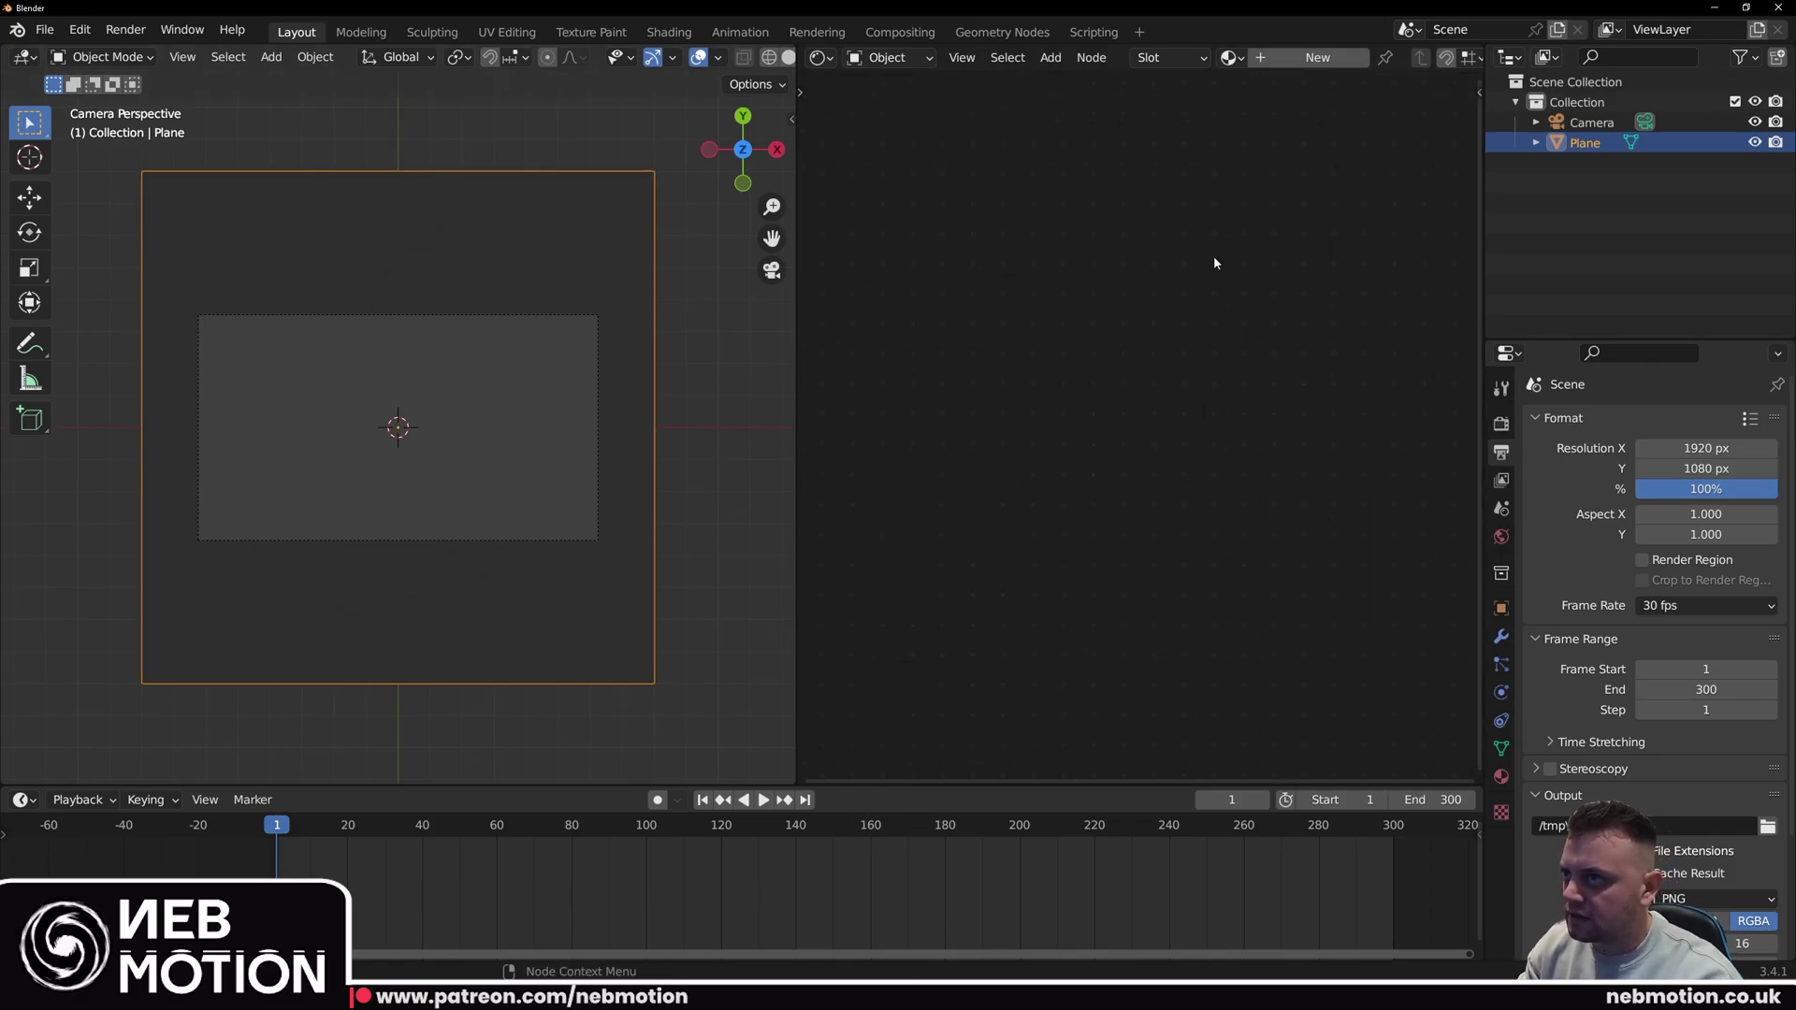
Step: Create a new material for the plane and connect the Nebmotion 1x1 PNG as an image texture to its Base Color
{"action": "left_click", "coordinate": [1288, 58]}
{"action": "key", "text": "alt+Tab"}
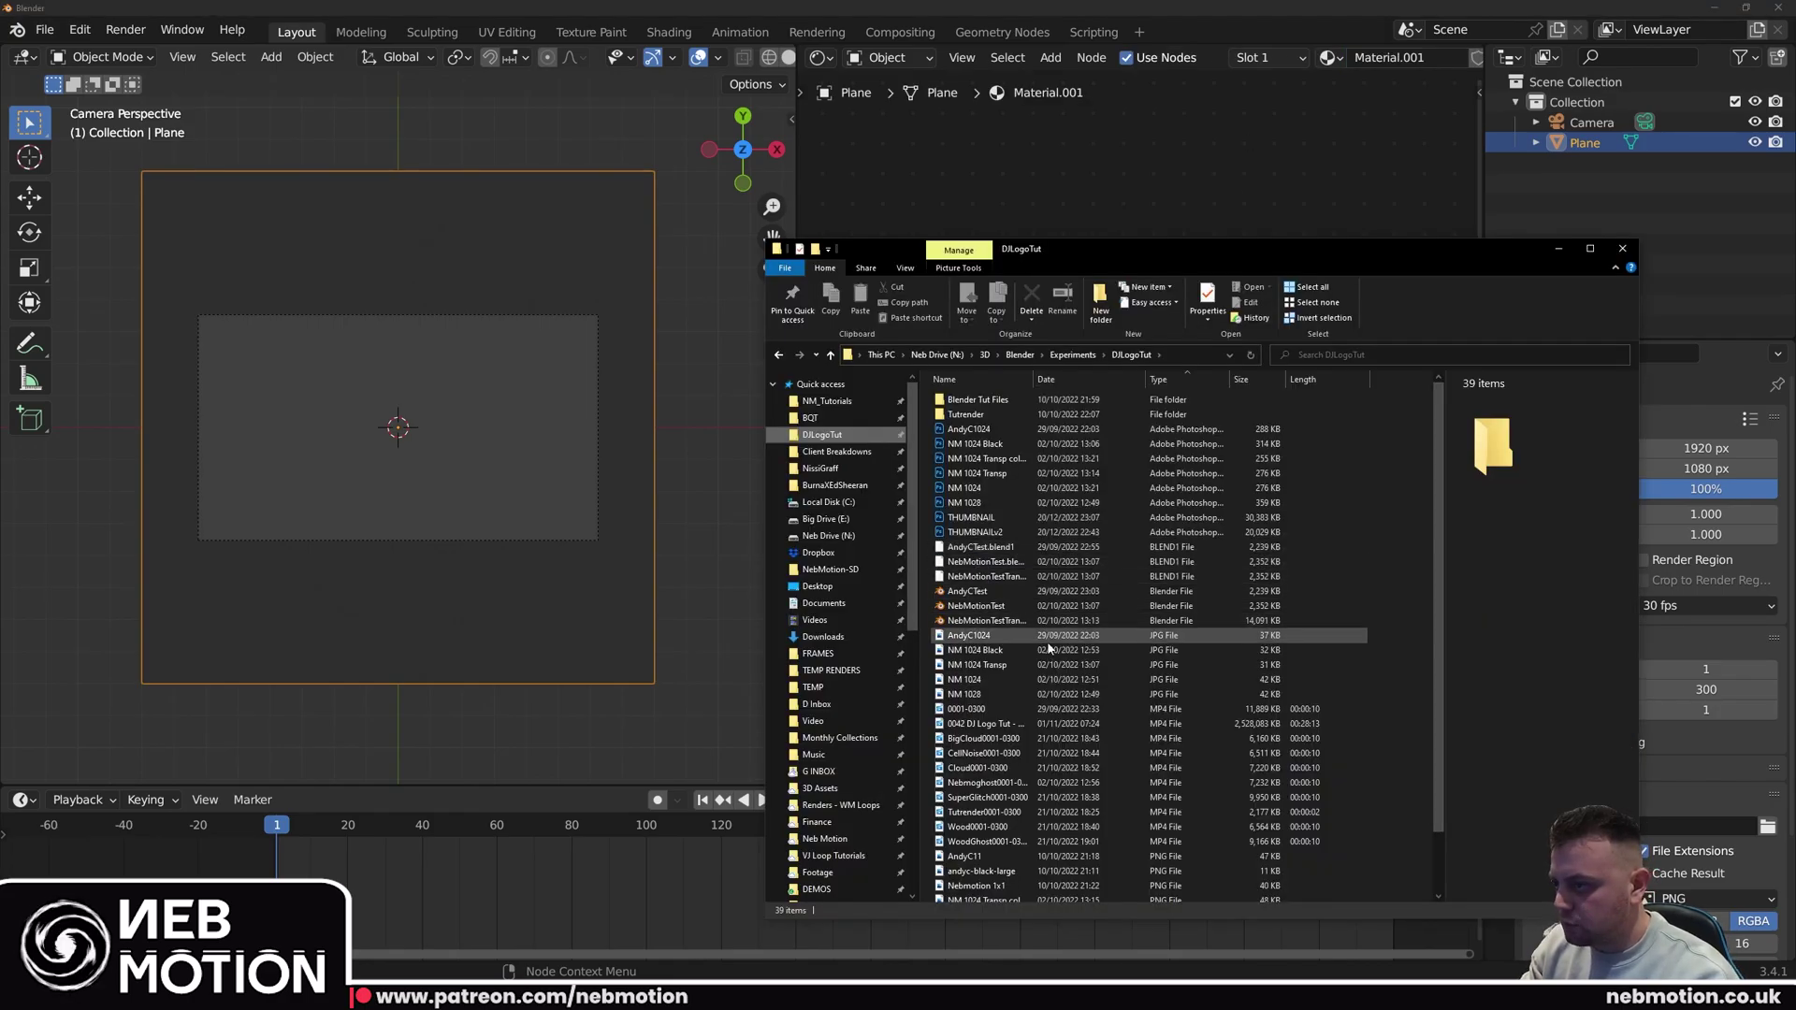
{"action": "left_click", "coordinate": [1007, 694]}
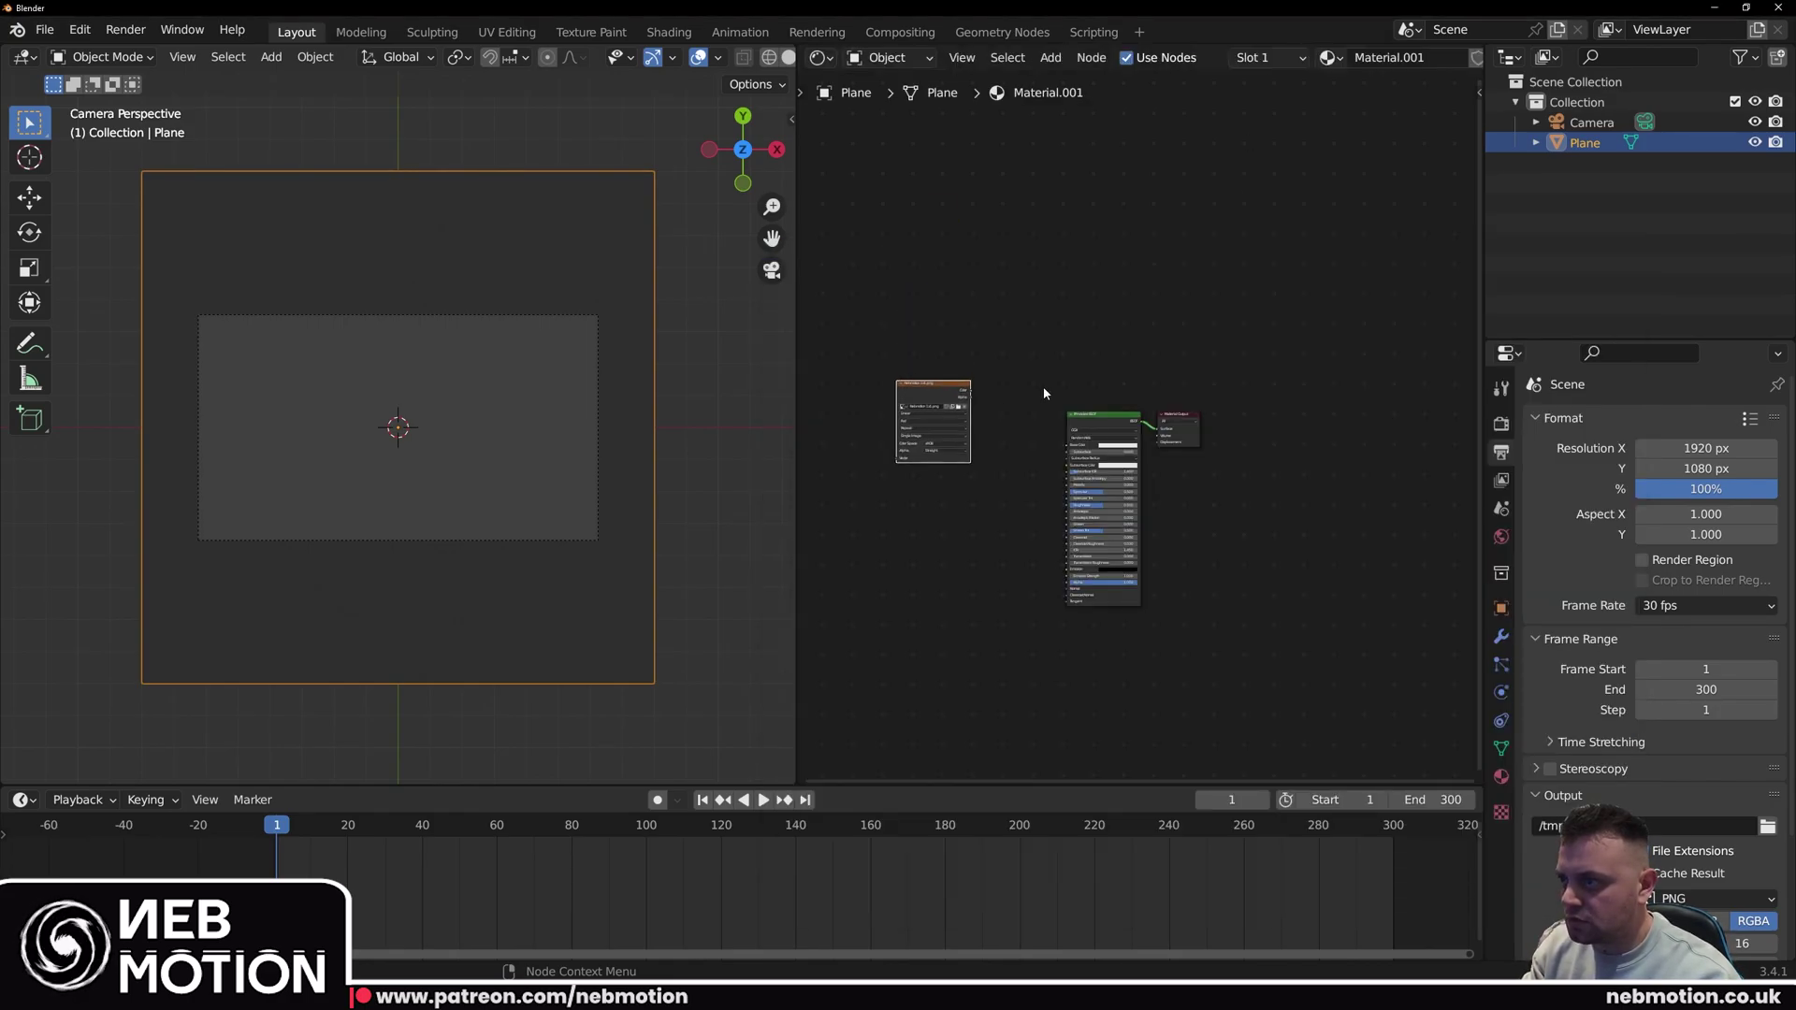
Step: Check the Nebmotion 1x1 PNG's preview and dimensions in the DJLogoTut folder, returning to Blender when done
{"action": "key", "text": "alt+Tab"}
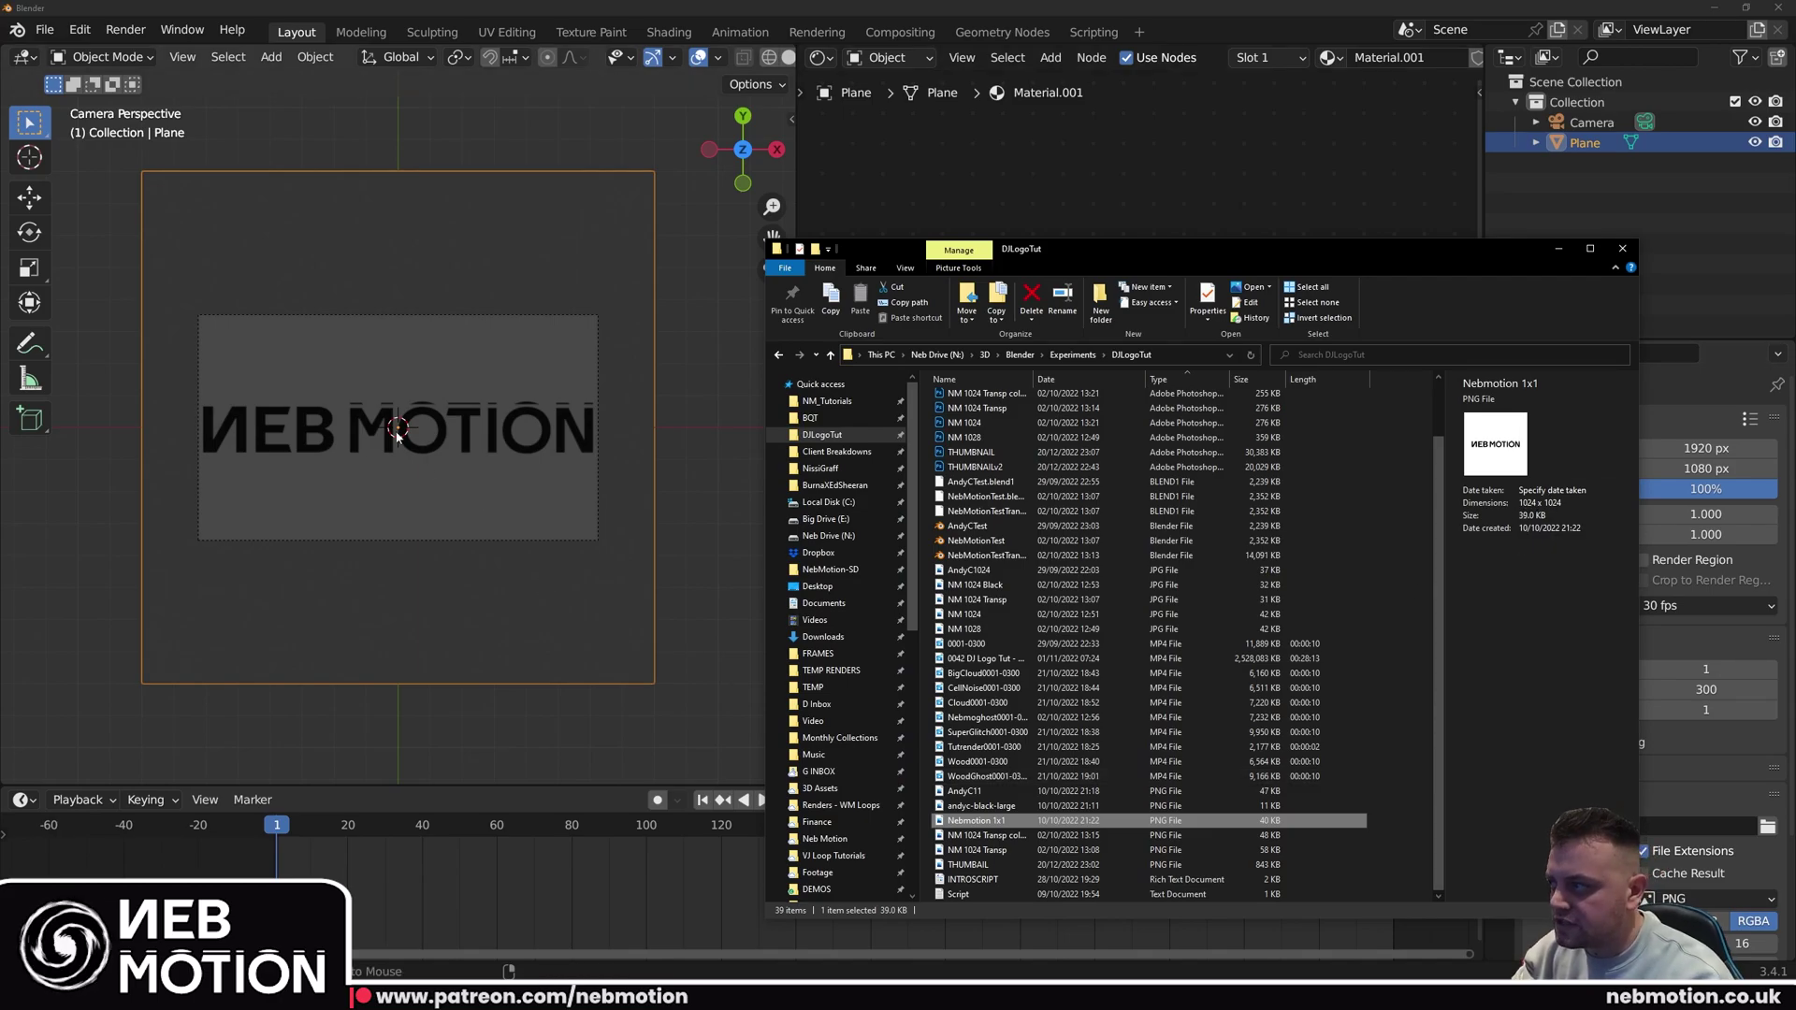
{"action": "left_click", "coordinate": [1149, 206]}
{"action": "scroll", "coordinate": [953, 452], "scroll_direction": "up", "scroll_amount": 1}
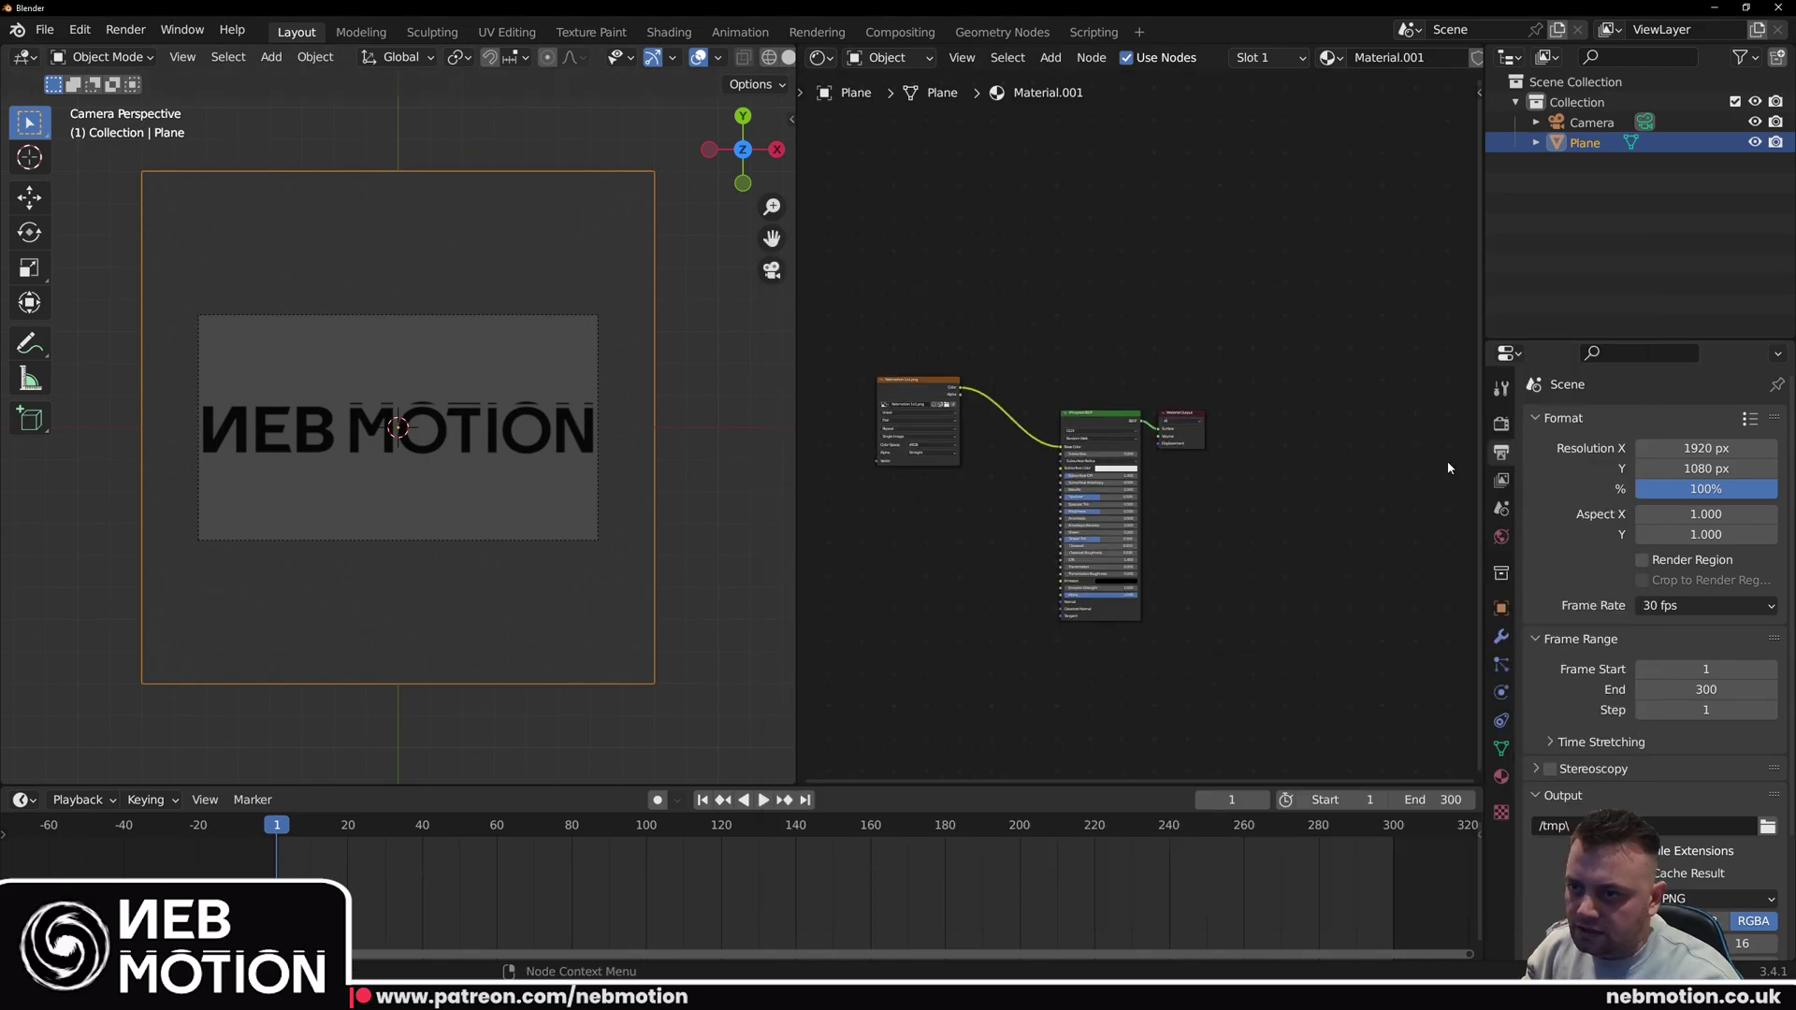
Step: Set the world background color to black
{"action": "left_click", "coordinate": [1501, 537]}
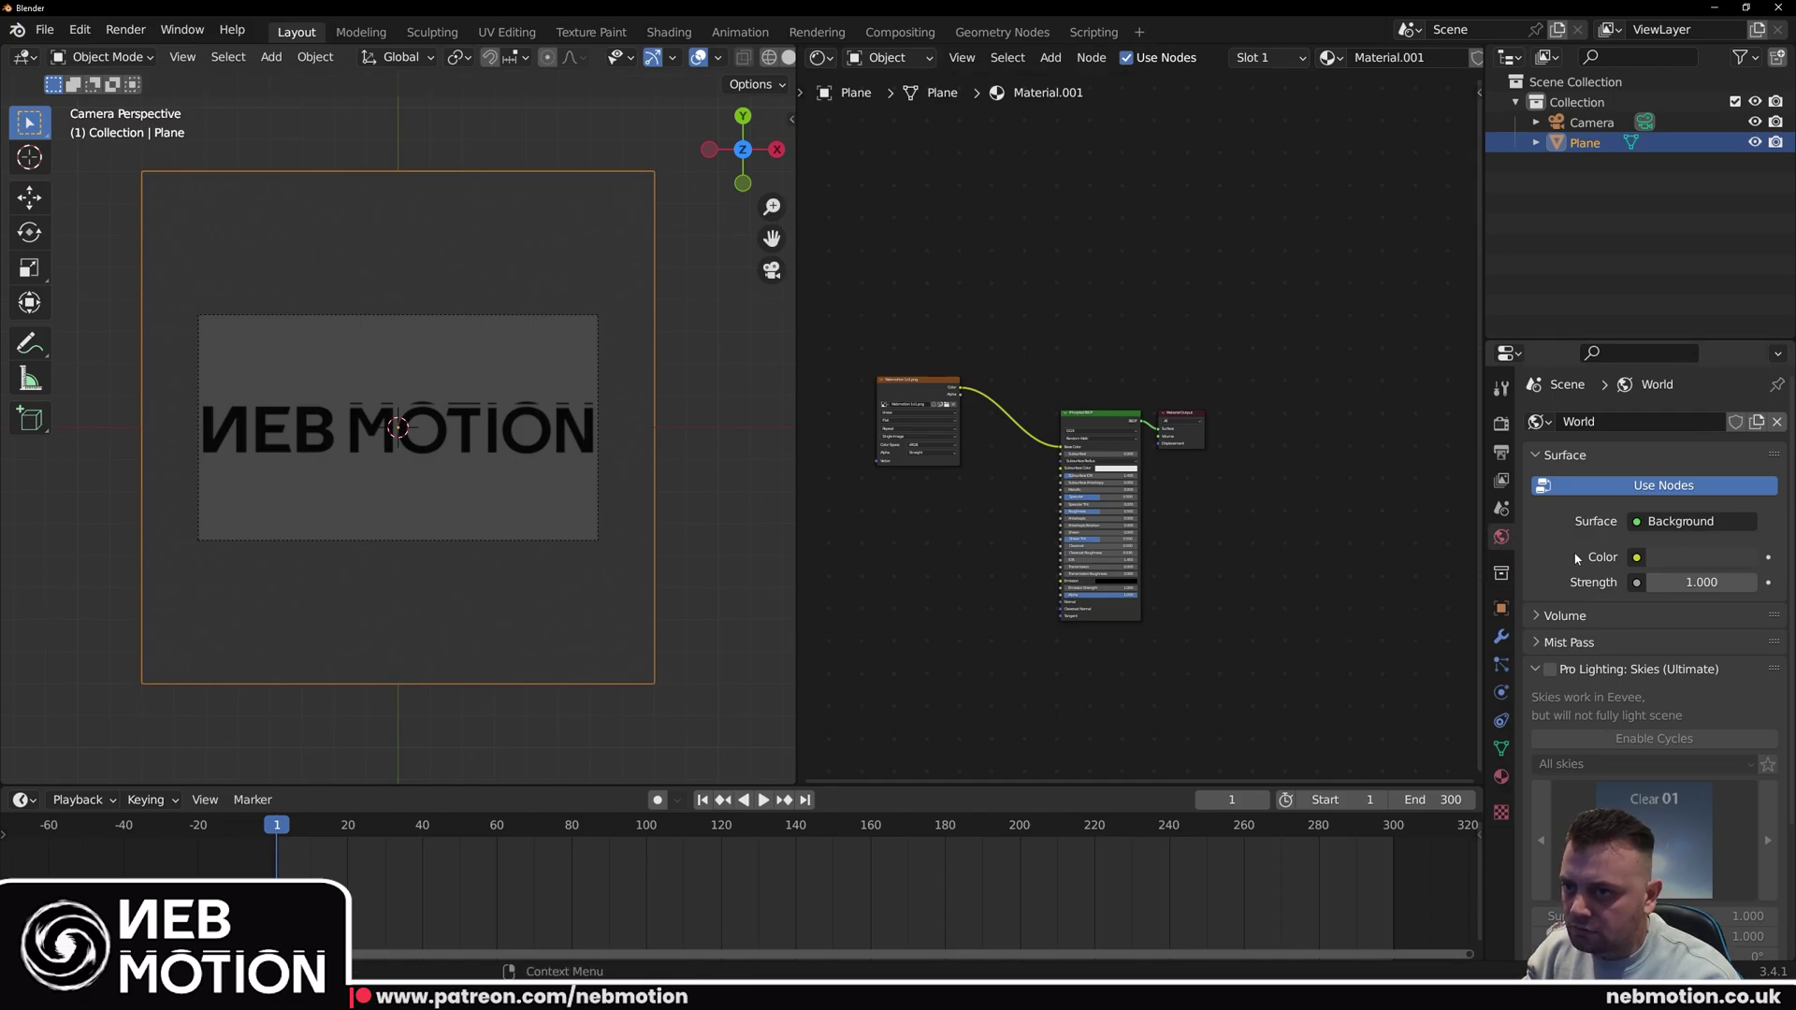
{"action": "left_click", "coordinate": [1698, 559]}
{"action": "left_click_drag", "start_coordinate": [1684, 505], "coordinate": [1571, 505]}
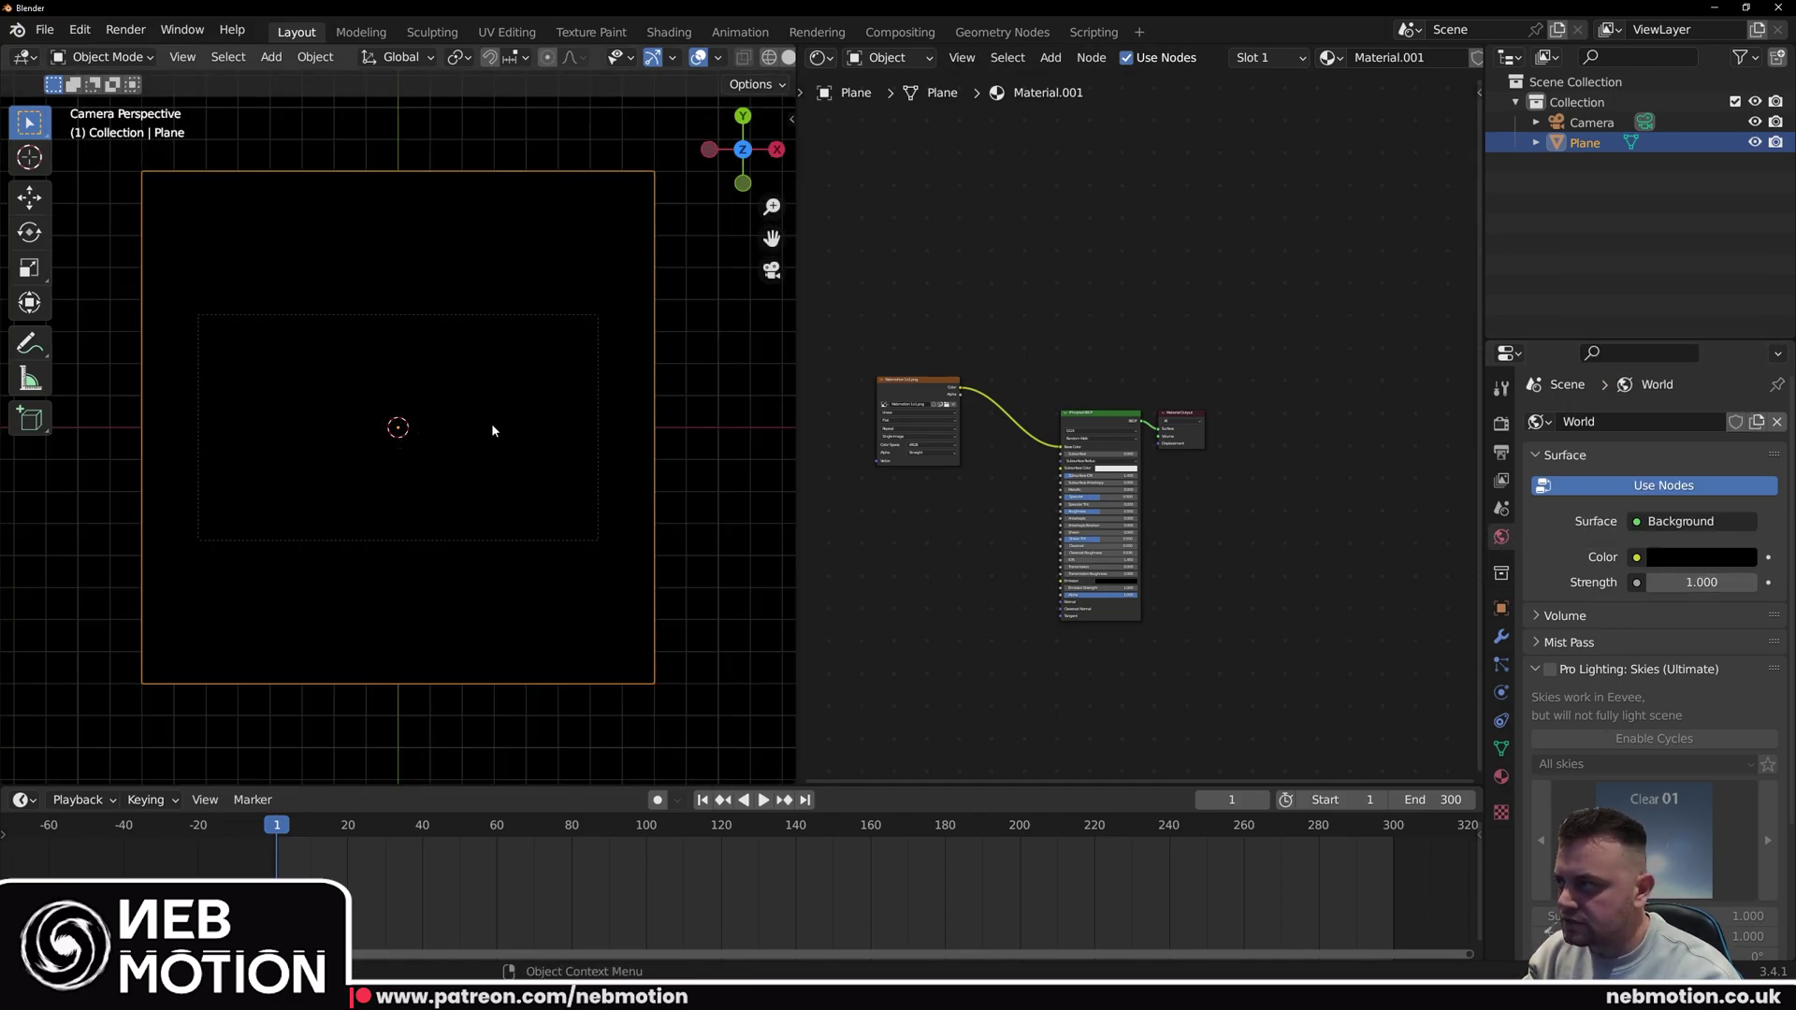
Step: Detach the Principled BSDF from the node chain and insert an Emission shader between the logo image texture and the Material Output
{"action": "left_click_drag", "start_coordinate": [1085, 413], "coordinate": [1270, 565]}
{"action": "key", "text": "shift+a"}
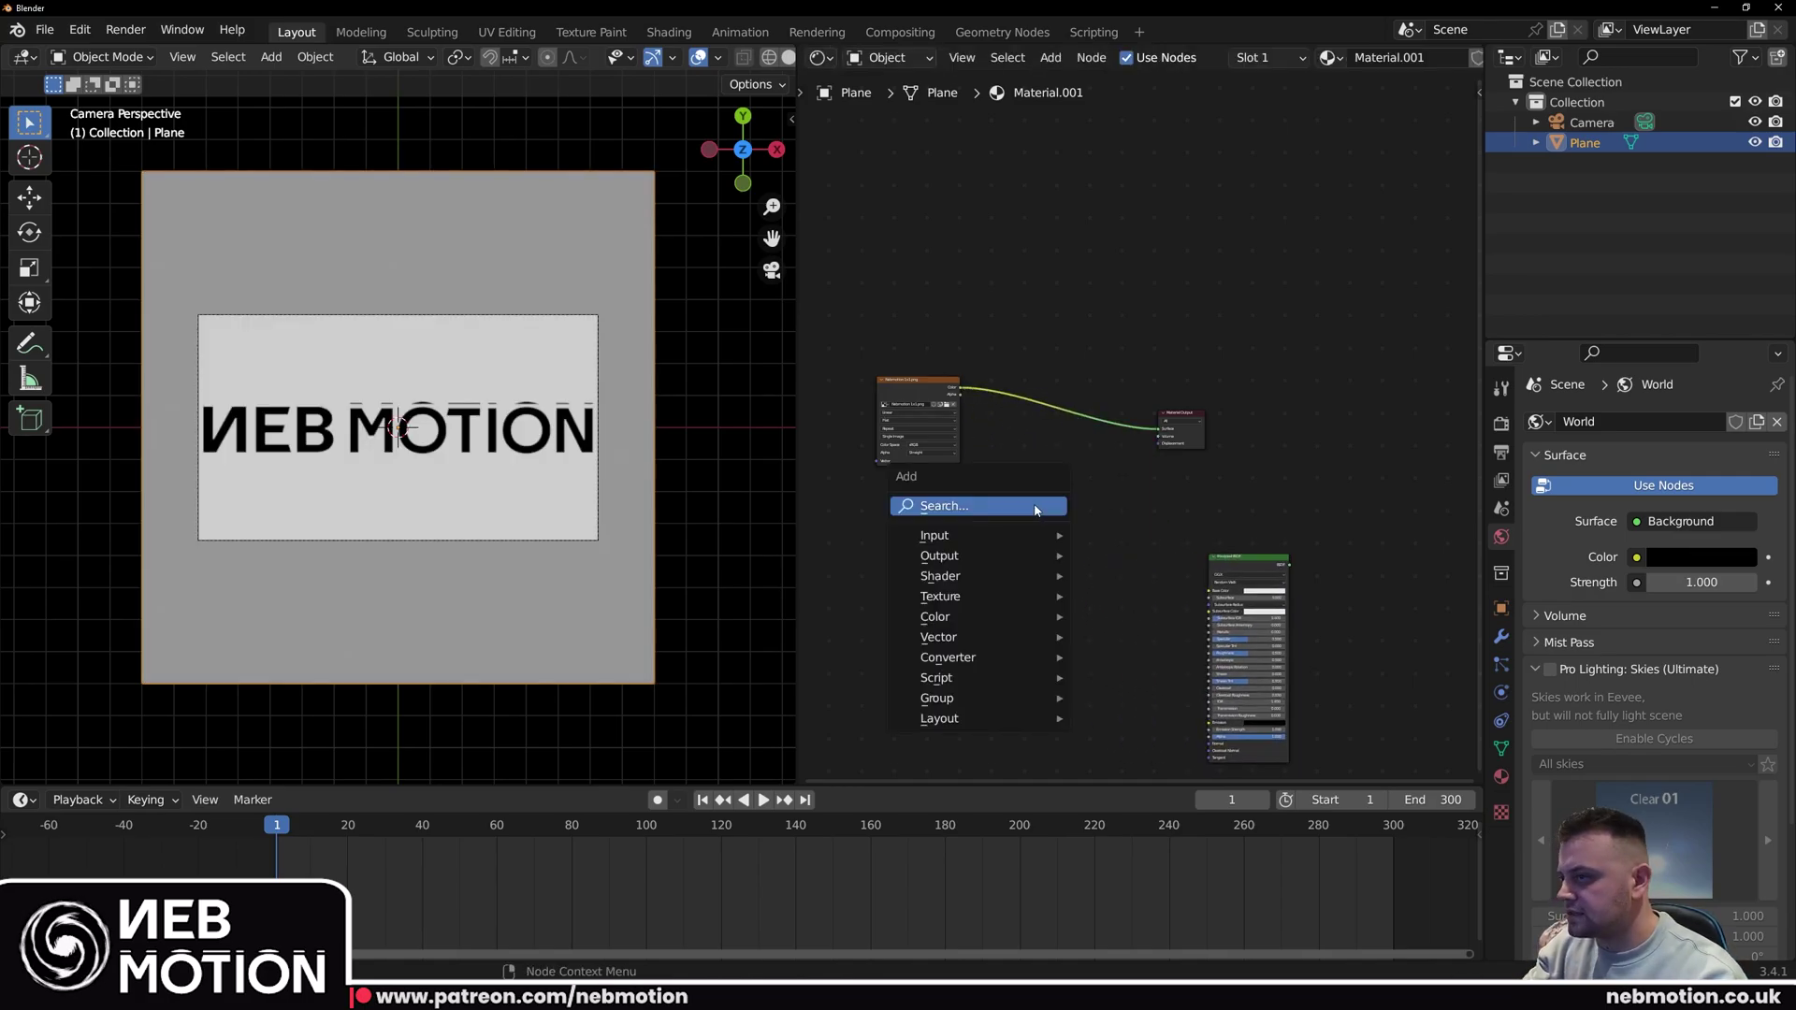
{"action": "left_click", "coordinate": [1037, 507]}
{"action": "type", "text": "emis"}
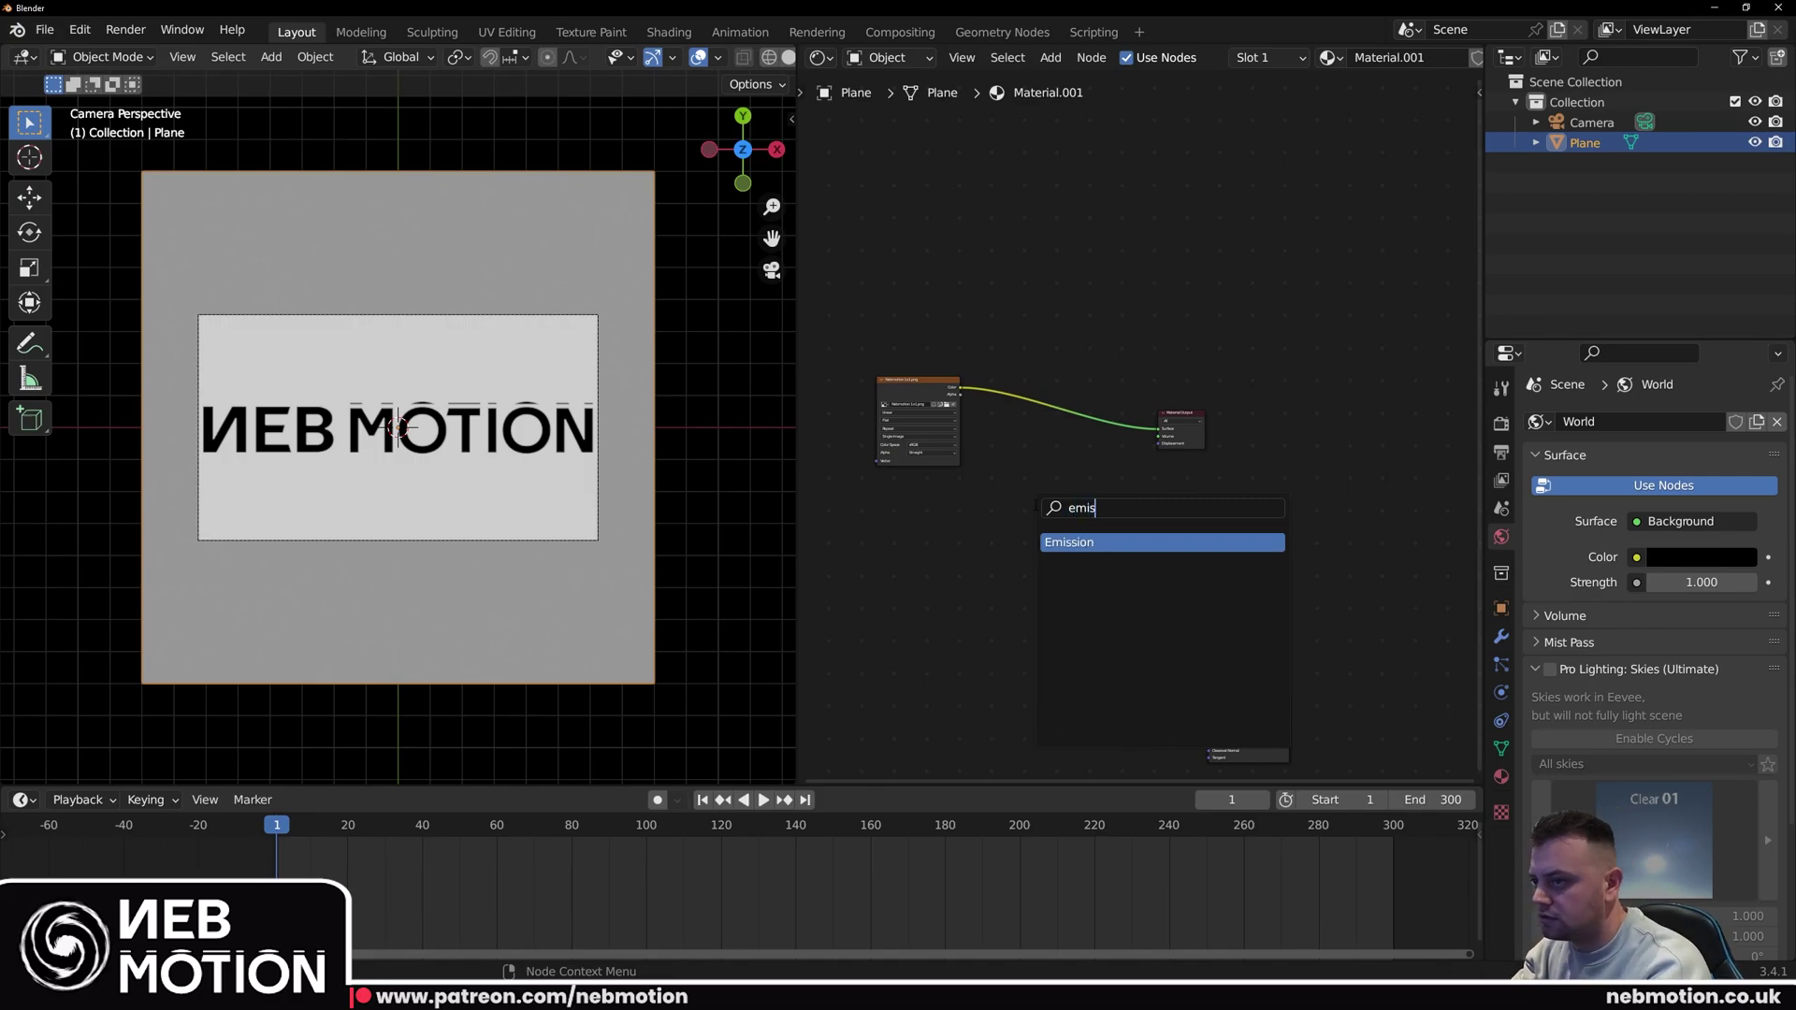
{"action": "key", "text": "Return"}
{"action": "left_click", "coordinate": [1078, 460]}
{"action": "scroll", "coordinate": [1081, 447], "scroll_direction": "up", "scroll_amount": 1}
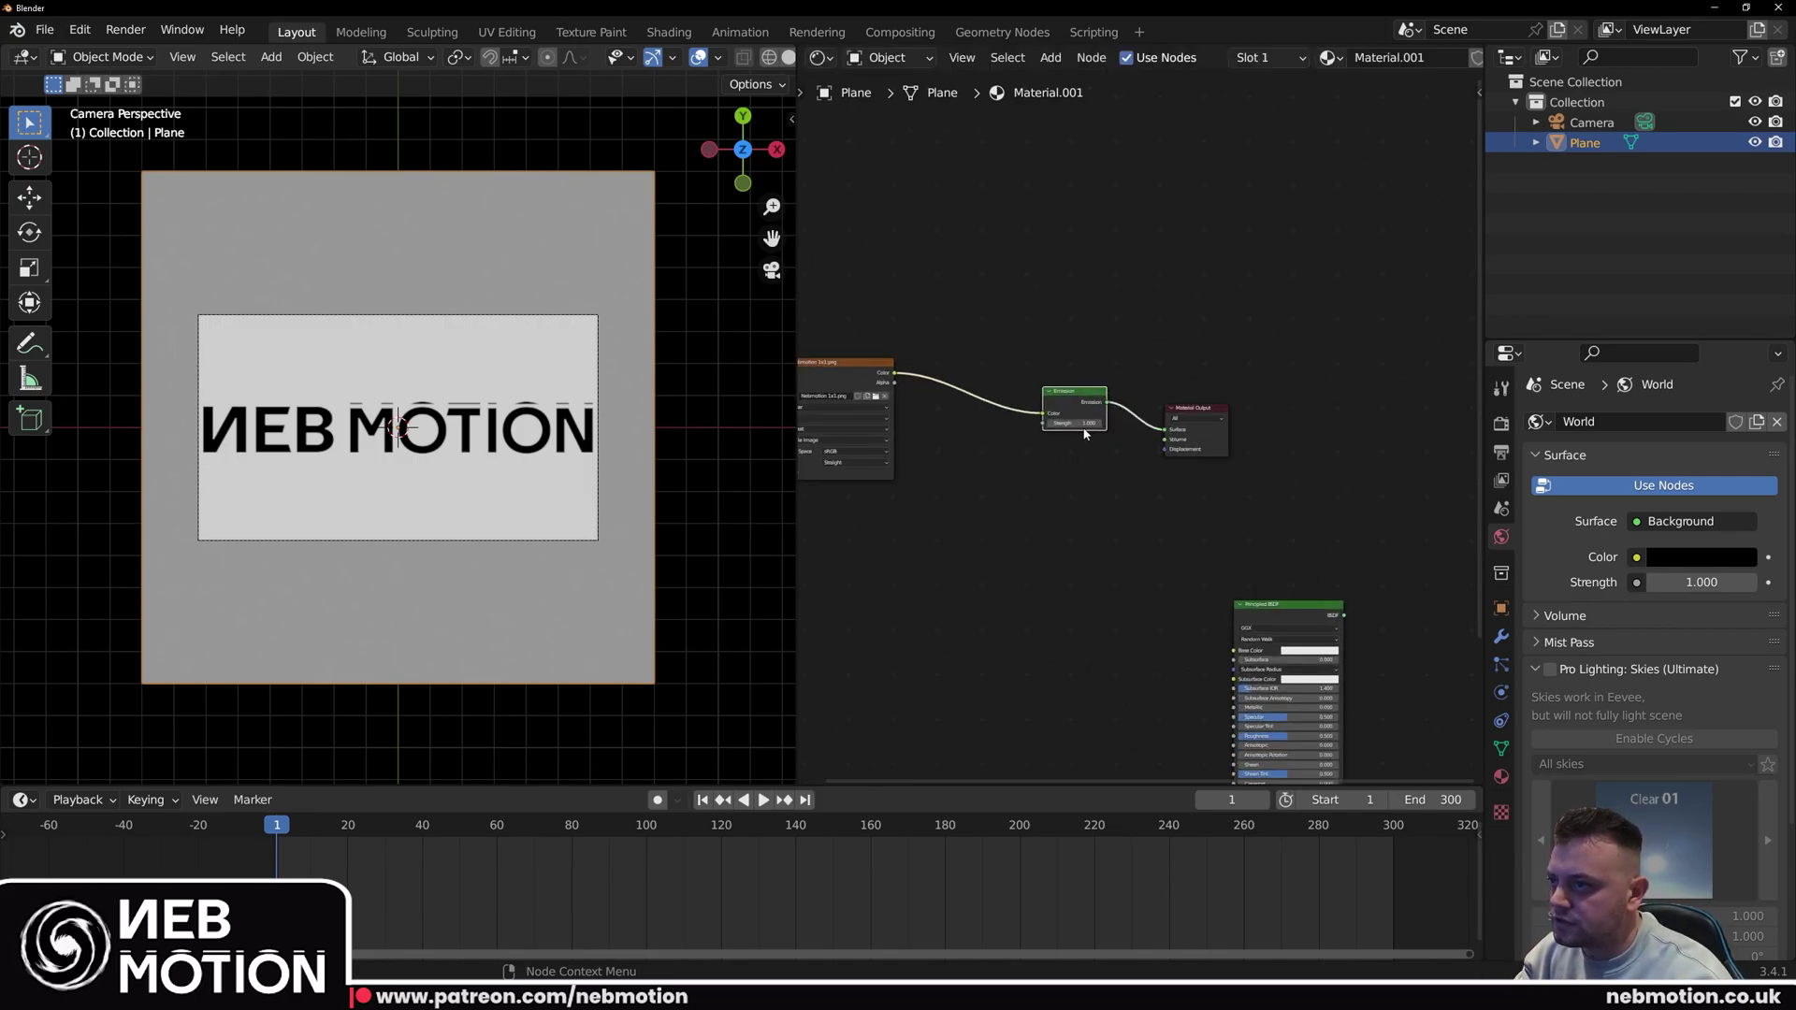
Step: Set the Emission shader's strength to 8
{"action": "left_click", "coordinate": [1066, 424]}
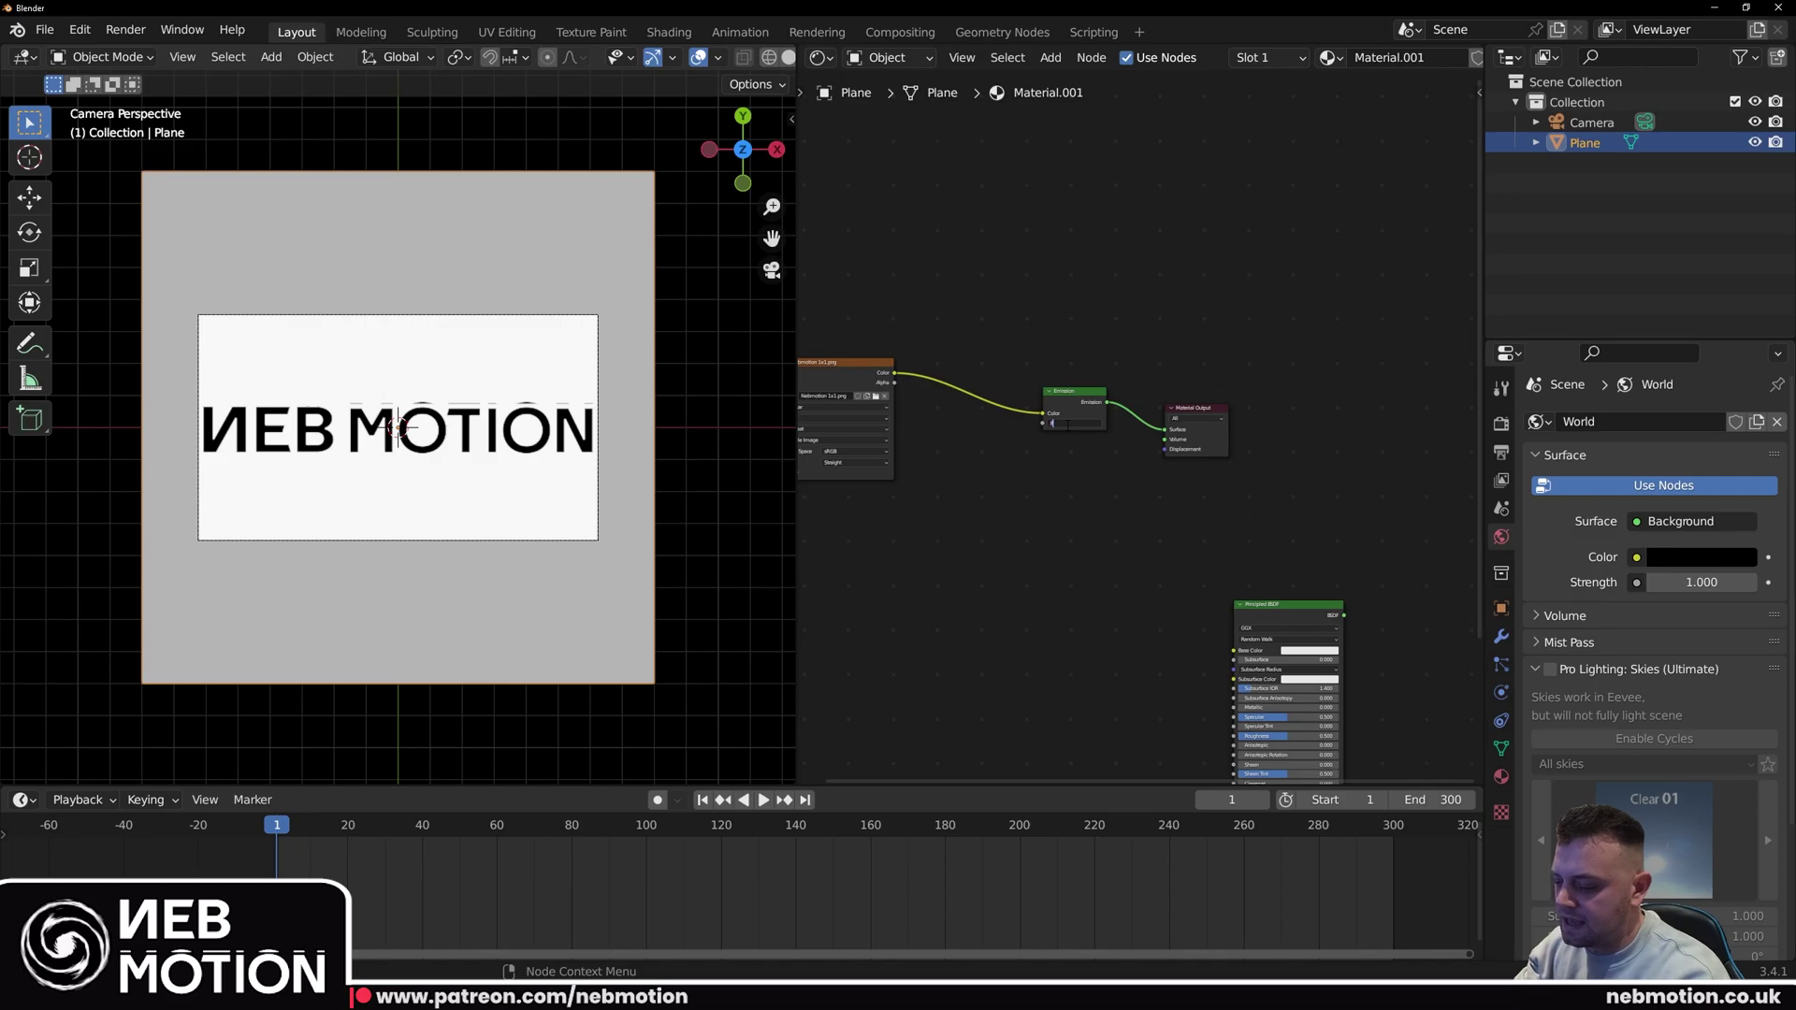
{"action": "type", "text": "8"}
{"action": "key", "text": "Return"}
Step: Insert a ColorRamp node between the logo image texture and the Emission shader
{"action": "key", "text": "shift+a"}
{"action": "left_click", "coordinate": [954, 505]}
{"action": "type", "text": "col"}
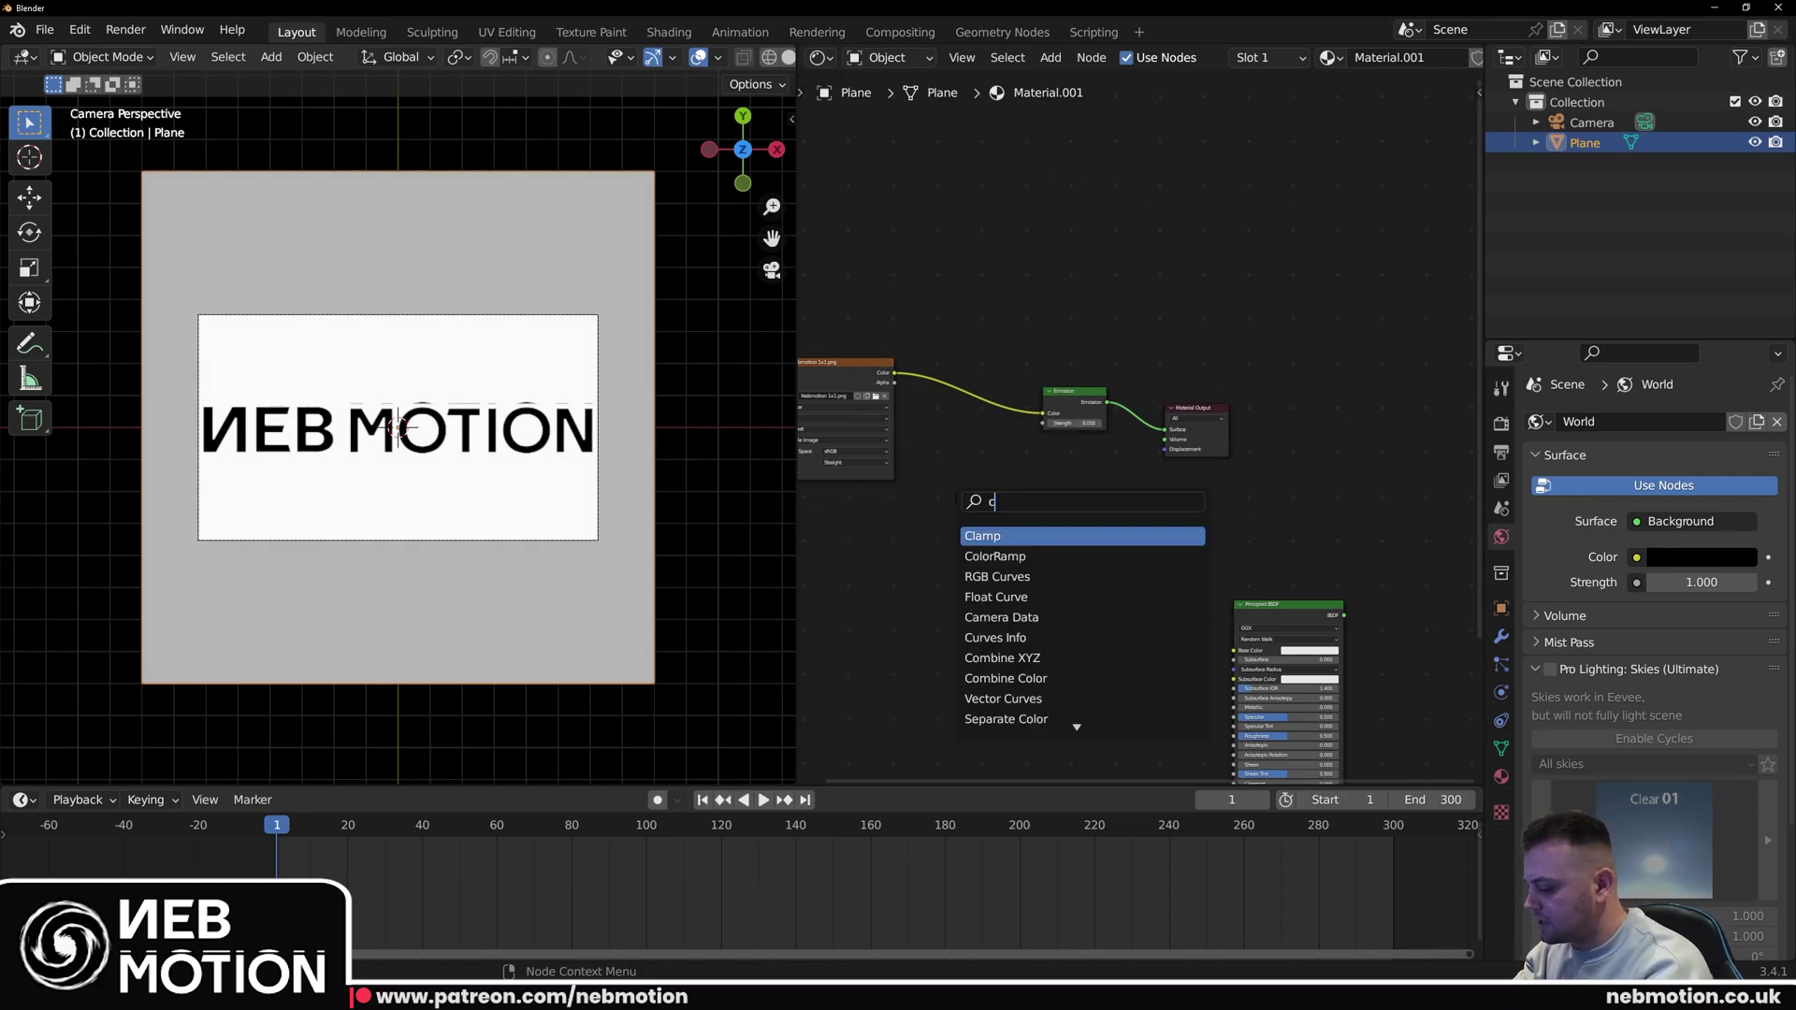
{"action": "key", "text": "Return"}
{"action": "left_click", "coordinate": [935, 367]}
Step: Flip the ColorRamp and move its stops closer together to make the logo crisp white on a black background
{"action": "left_click_drag", "start_coordinate": [1032, 421], "coordinate": [1016, 421]}
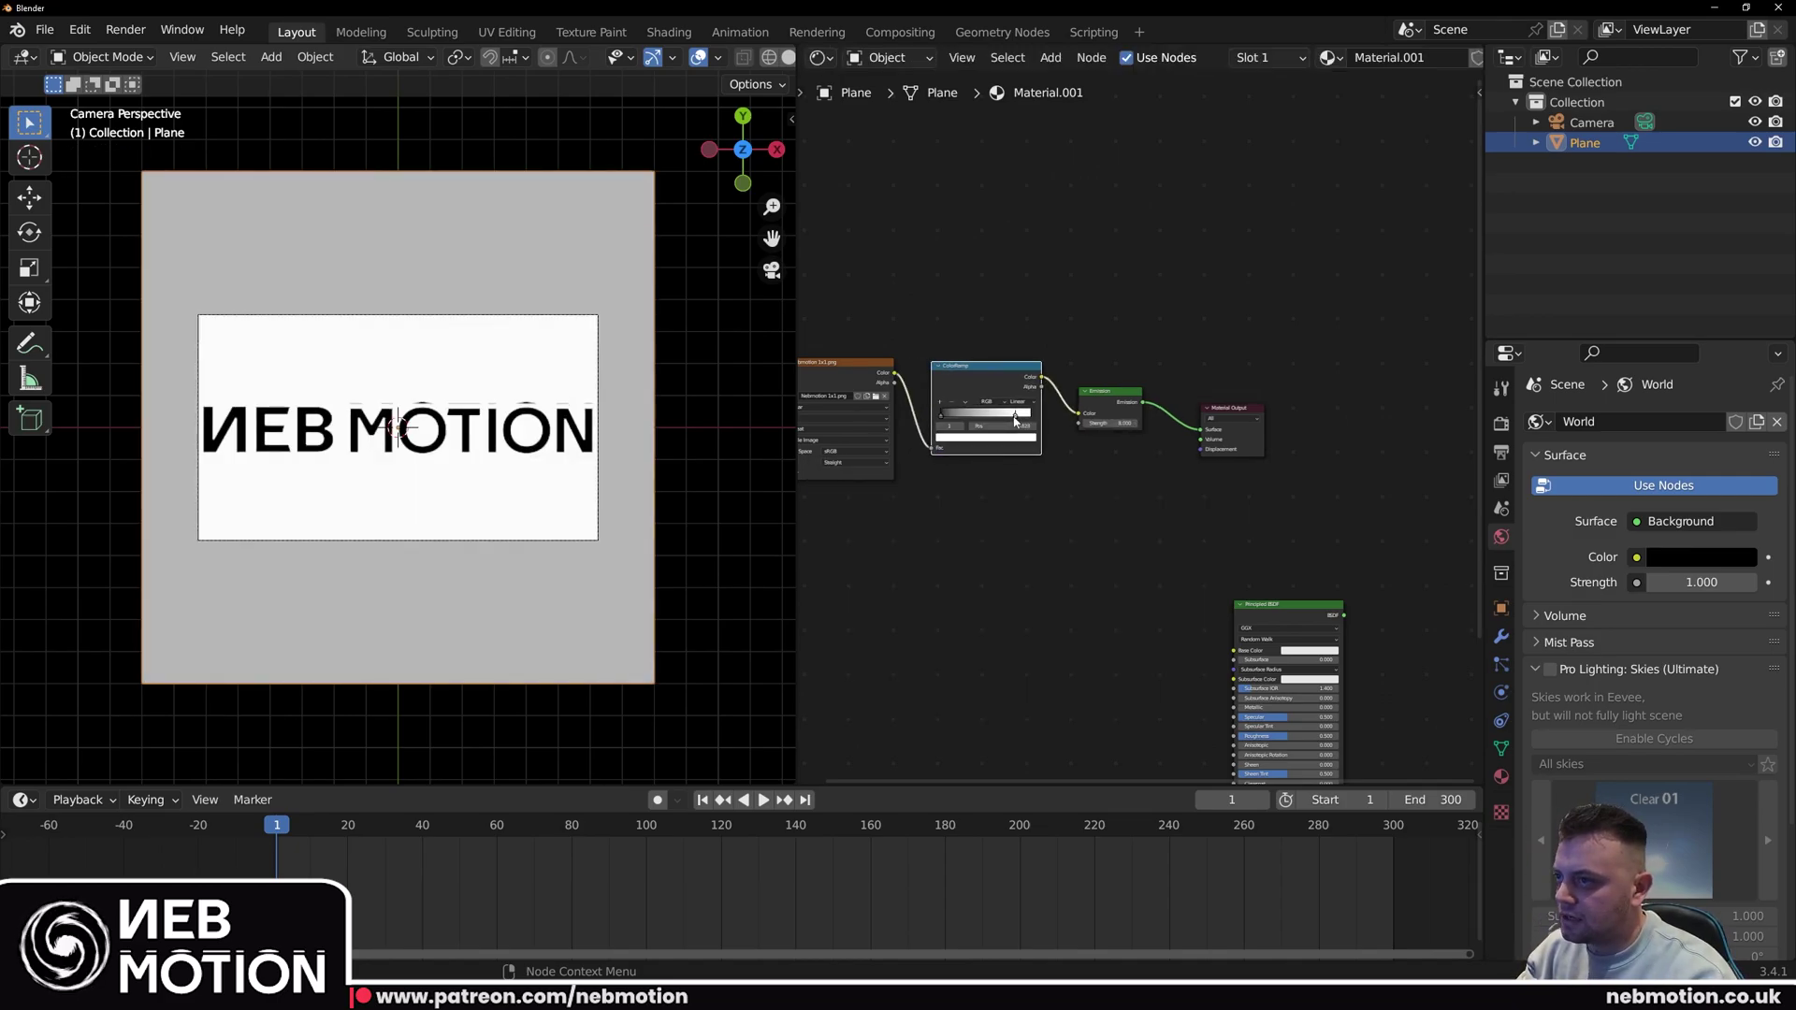
{"action": "left_click", "coordinate": [966, 403]}
{"action": "left_click", "coordinate": [995, 411]}
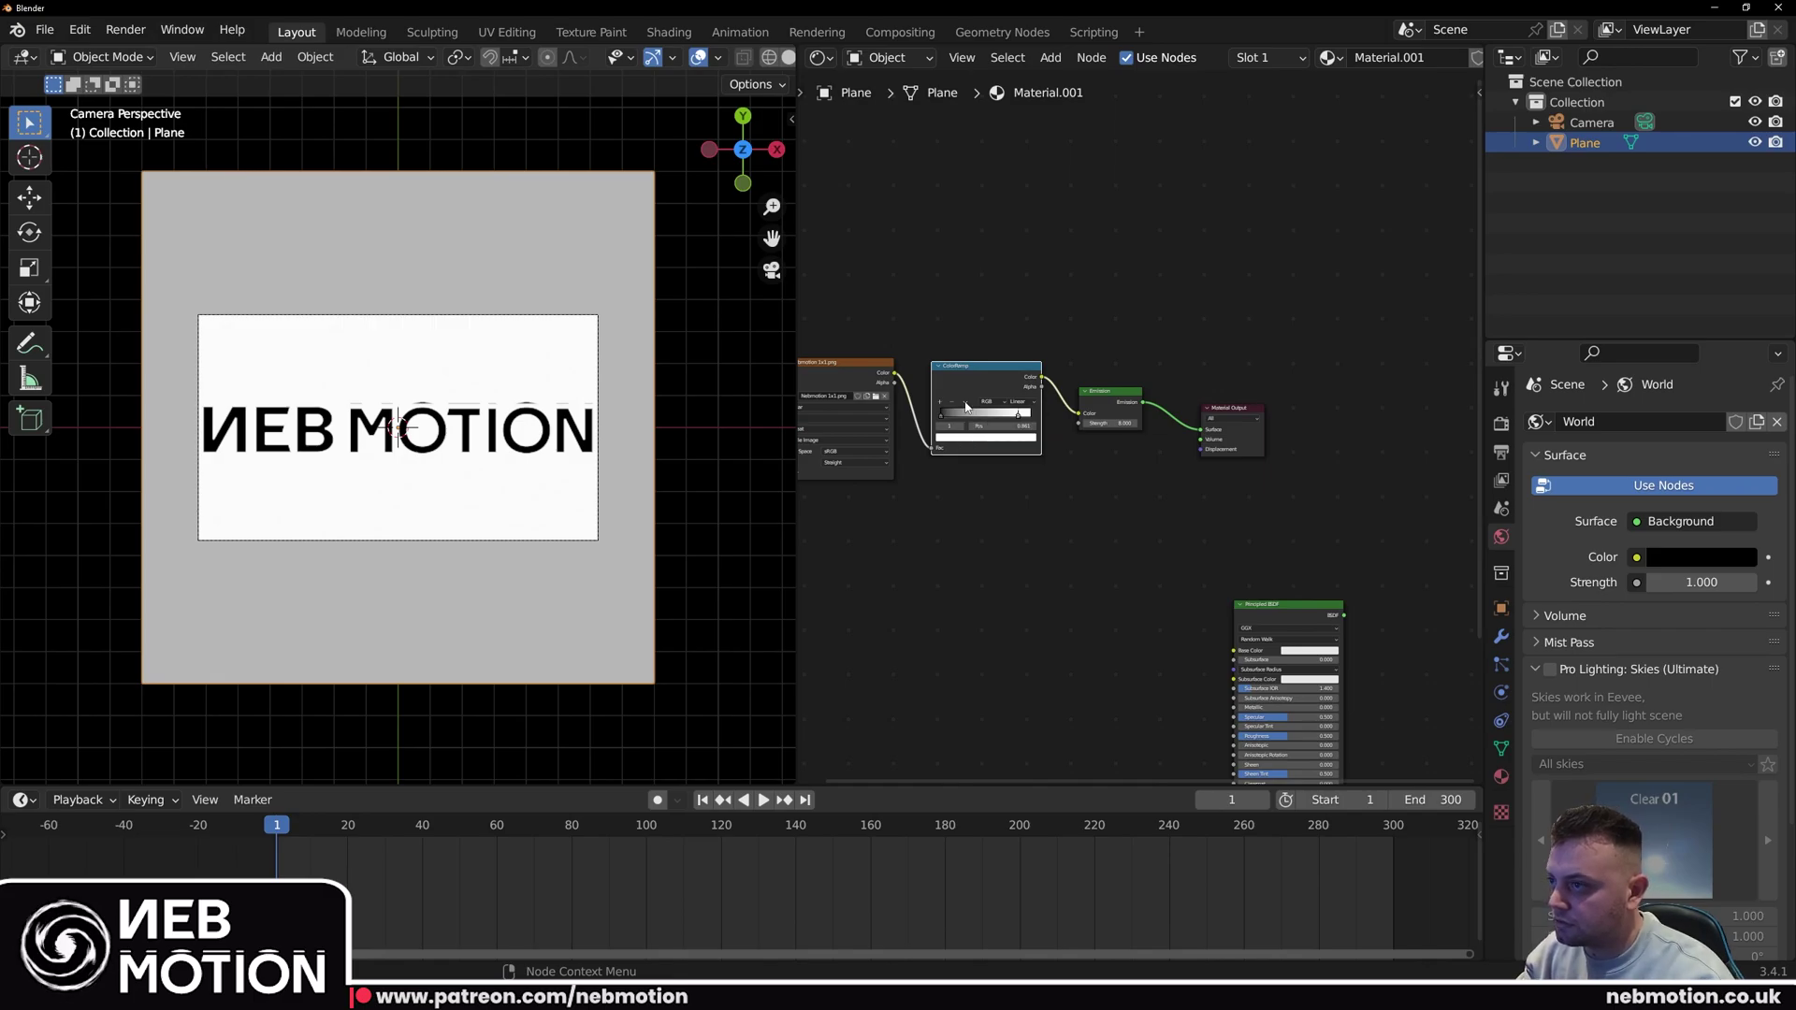
{"action": "left_click_drag", "start_coordinate": [1035, 421], "coordinate": [967, 417]}
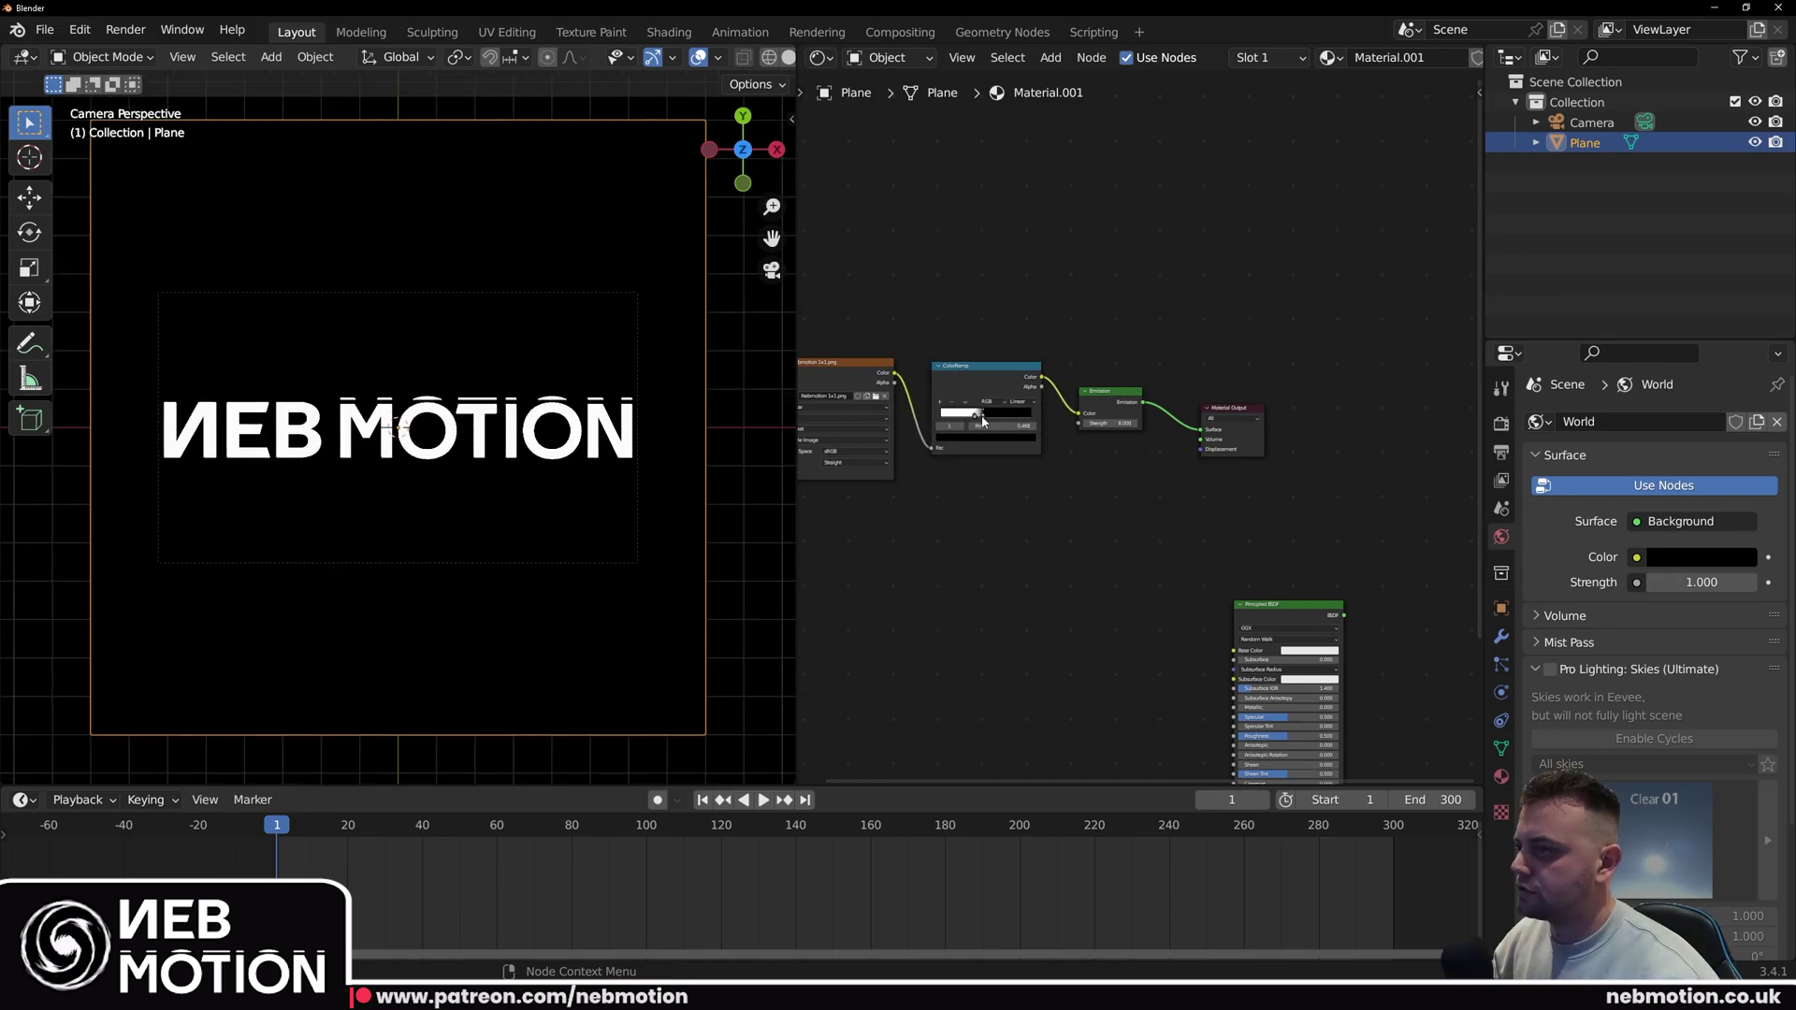
{"action": "left_click_drag", "start_coordinate": [976, 418], "coordinate": [971, 417]}
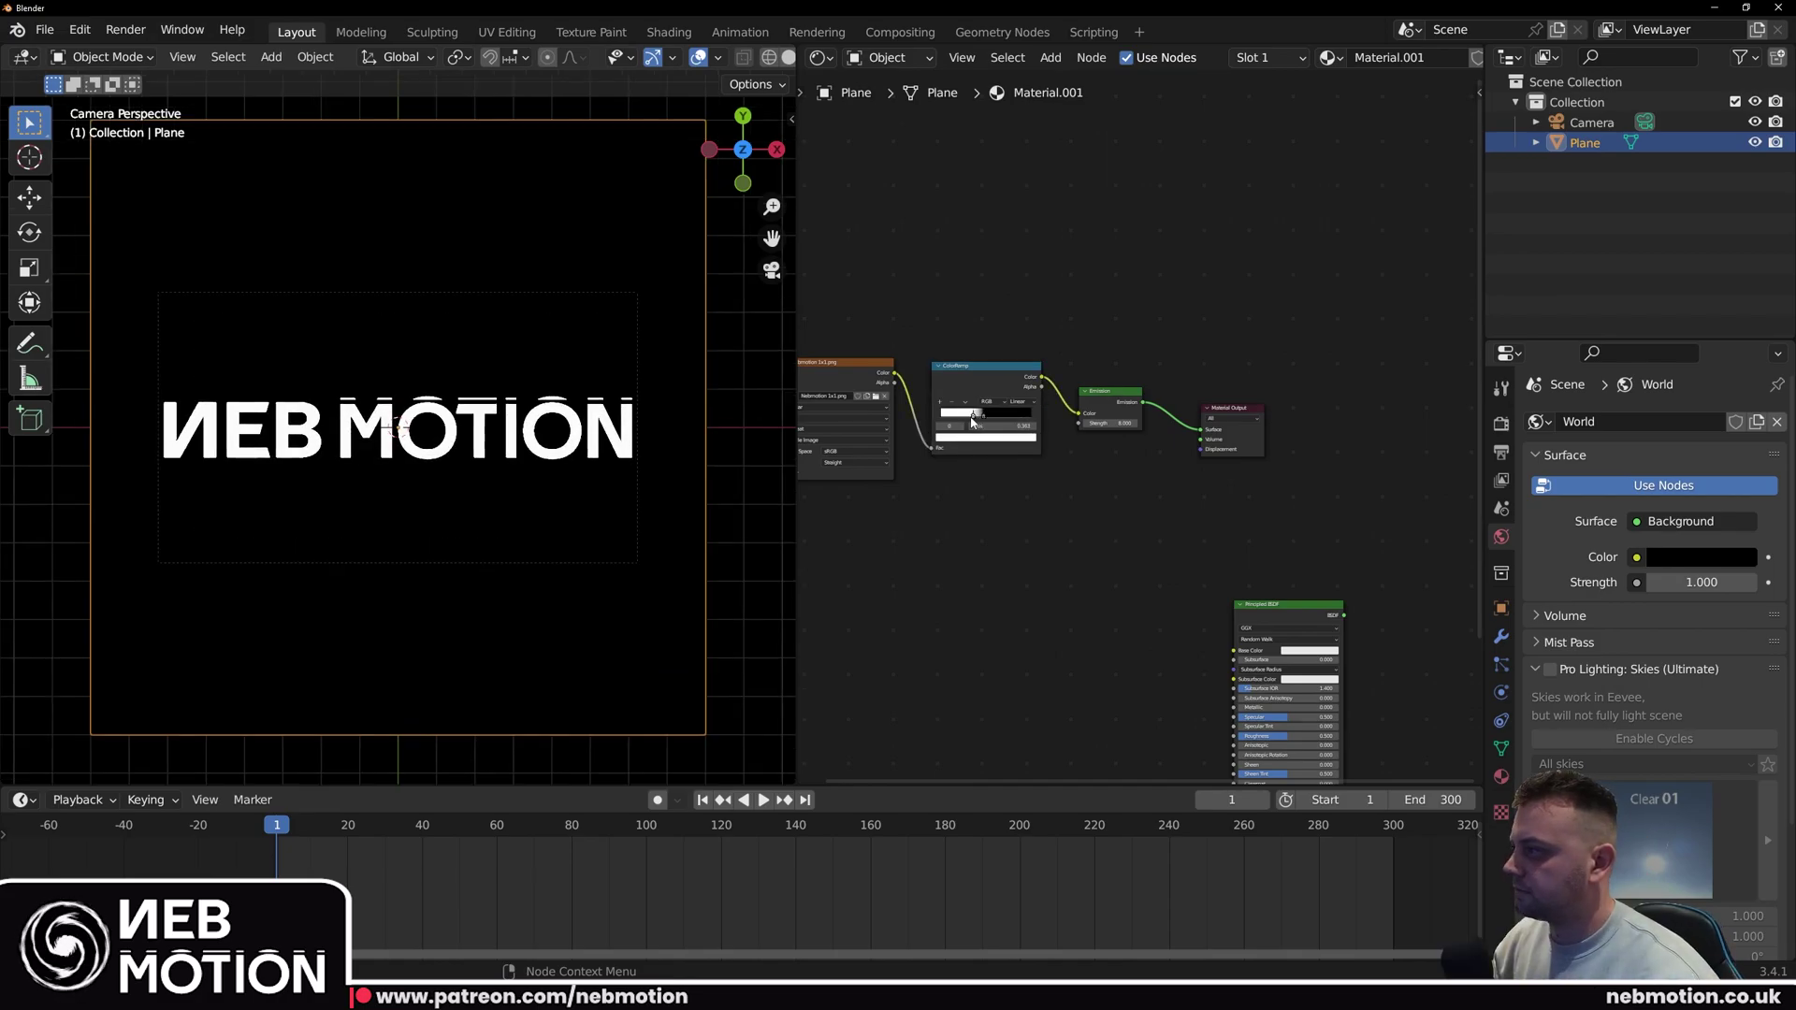
Step: Lower the camera's focal length to leave a margin around the logo in the frame, and reselect the plane
{"action": "left_click", "coordinate": [1591, 122]}
{"action": "left_click", "coordinate": [1501, 692]}
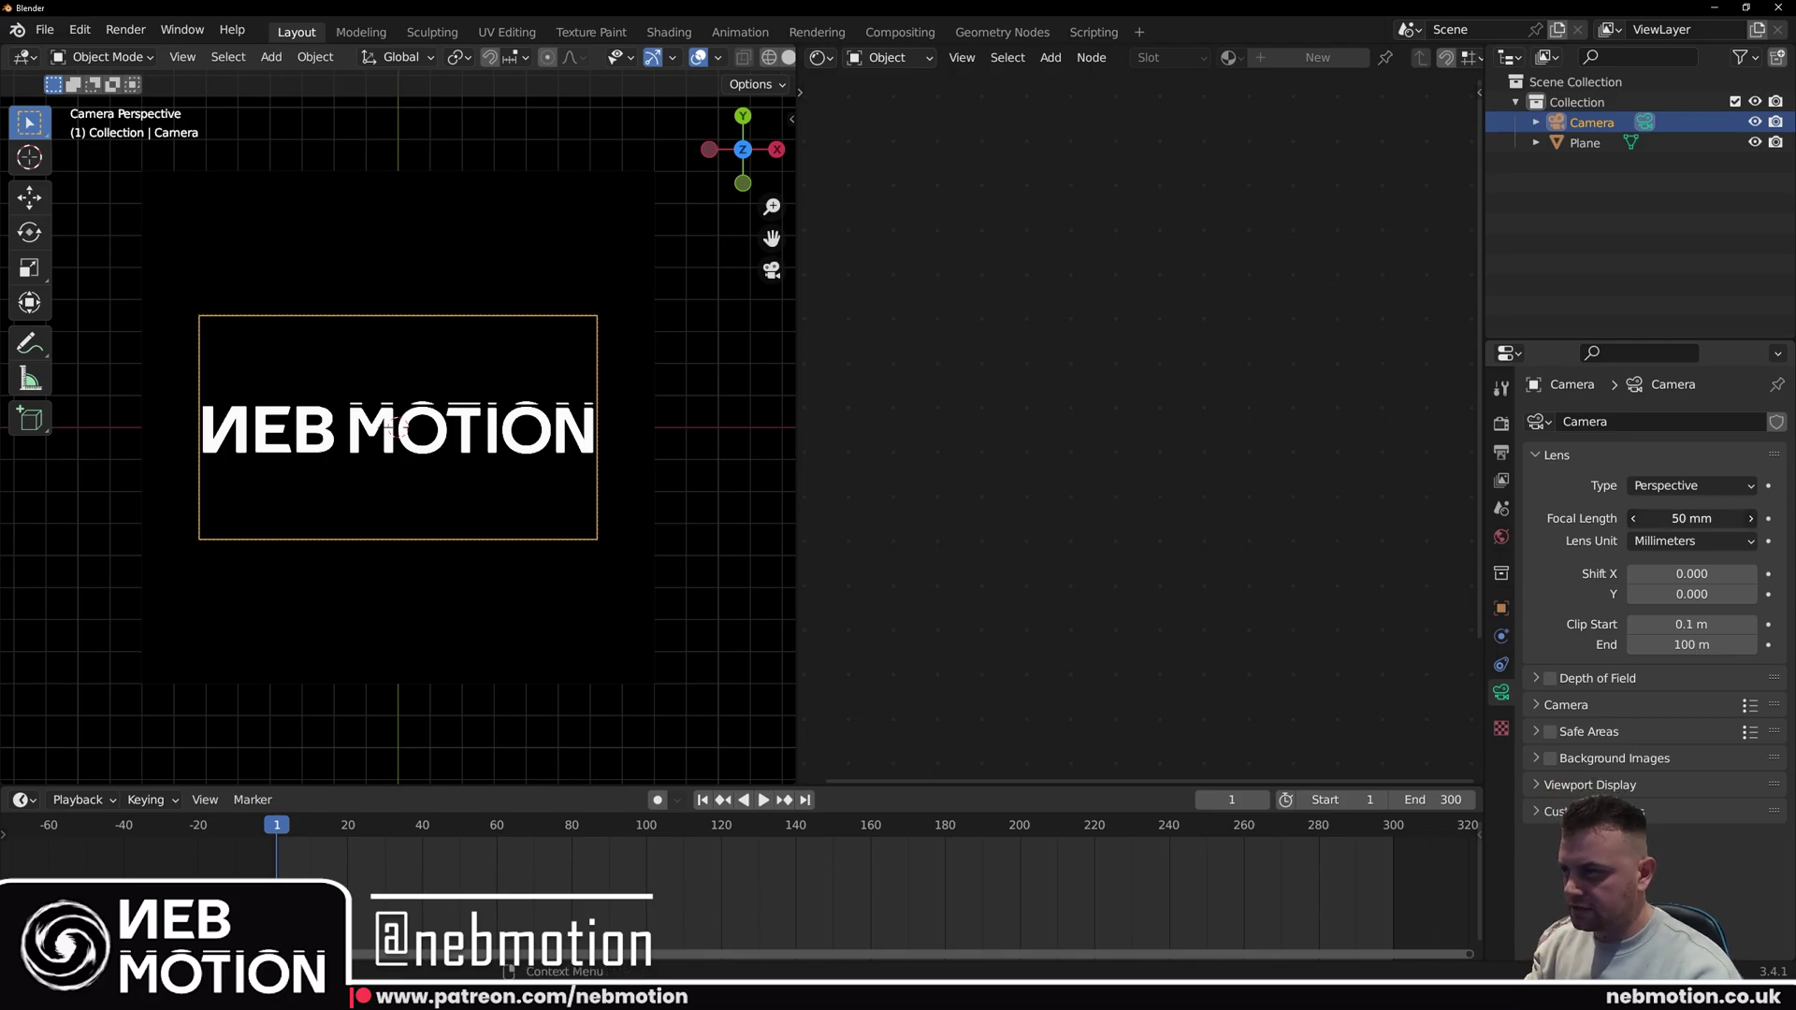
{"action": "left_click", "coordinate": [1584, 143]}
Step: Enable Bloom in the Eevee render settings with an intensity of 0.013
{"action": "left_click", "coordinate": [1501, 424]}
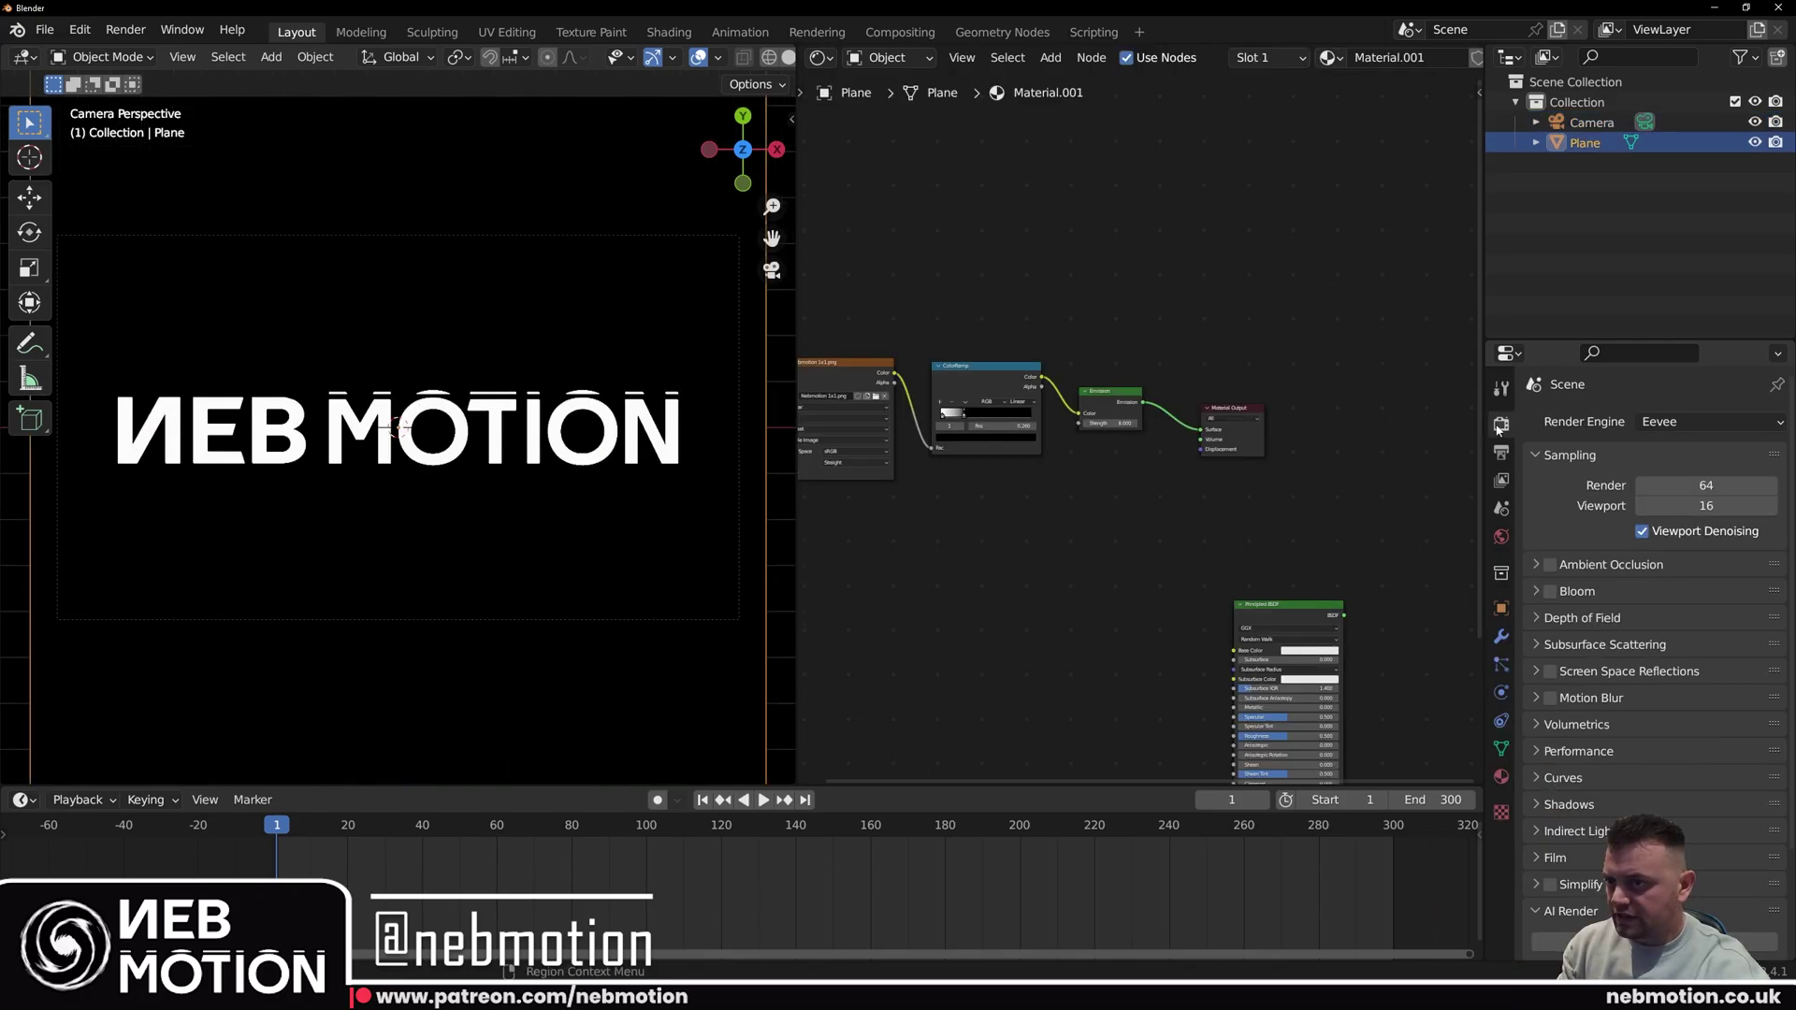
{"action": "left_click", "coordinate": [1550, 592]}
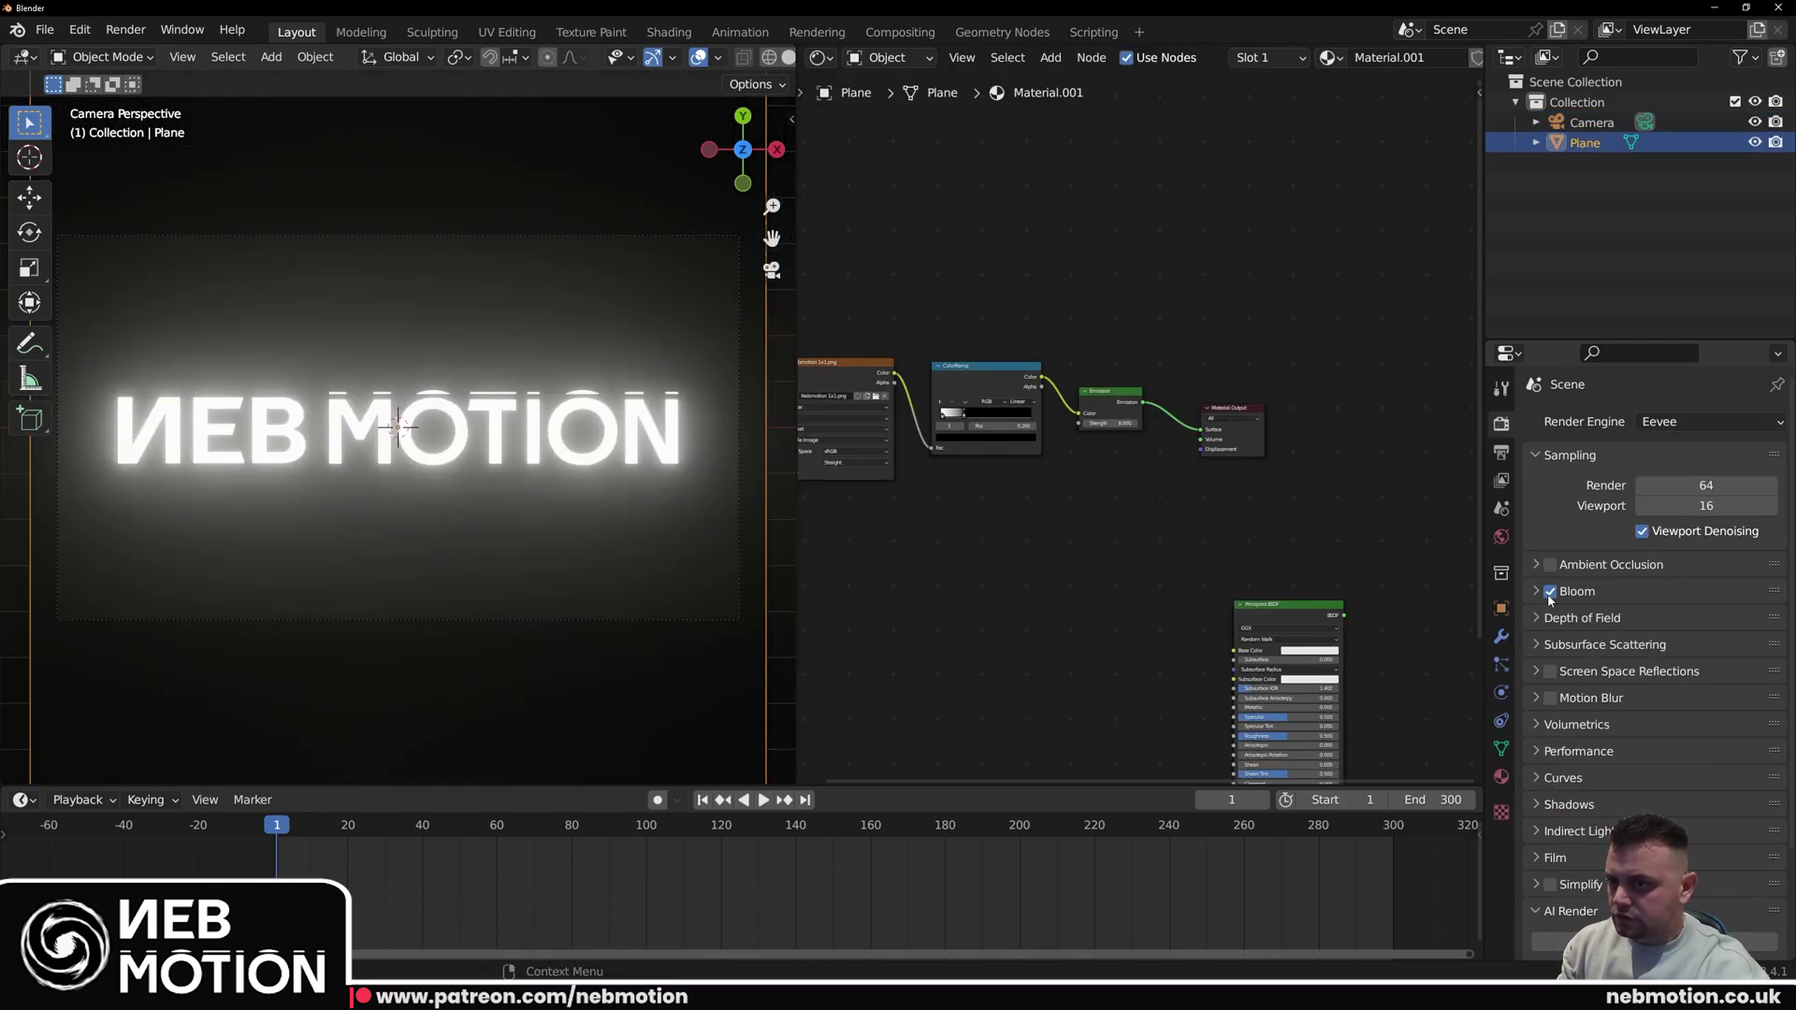
{"action": "left_click", "coordinate": [1538, 592]}
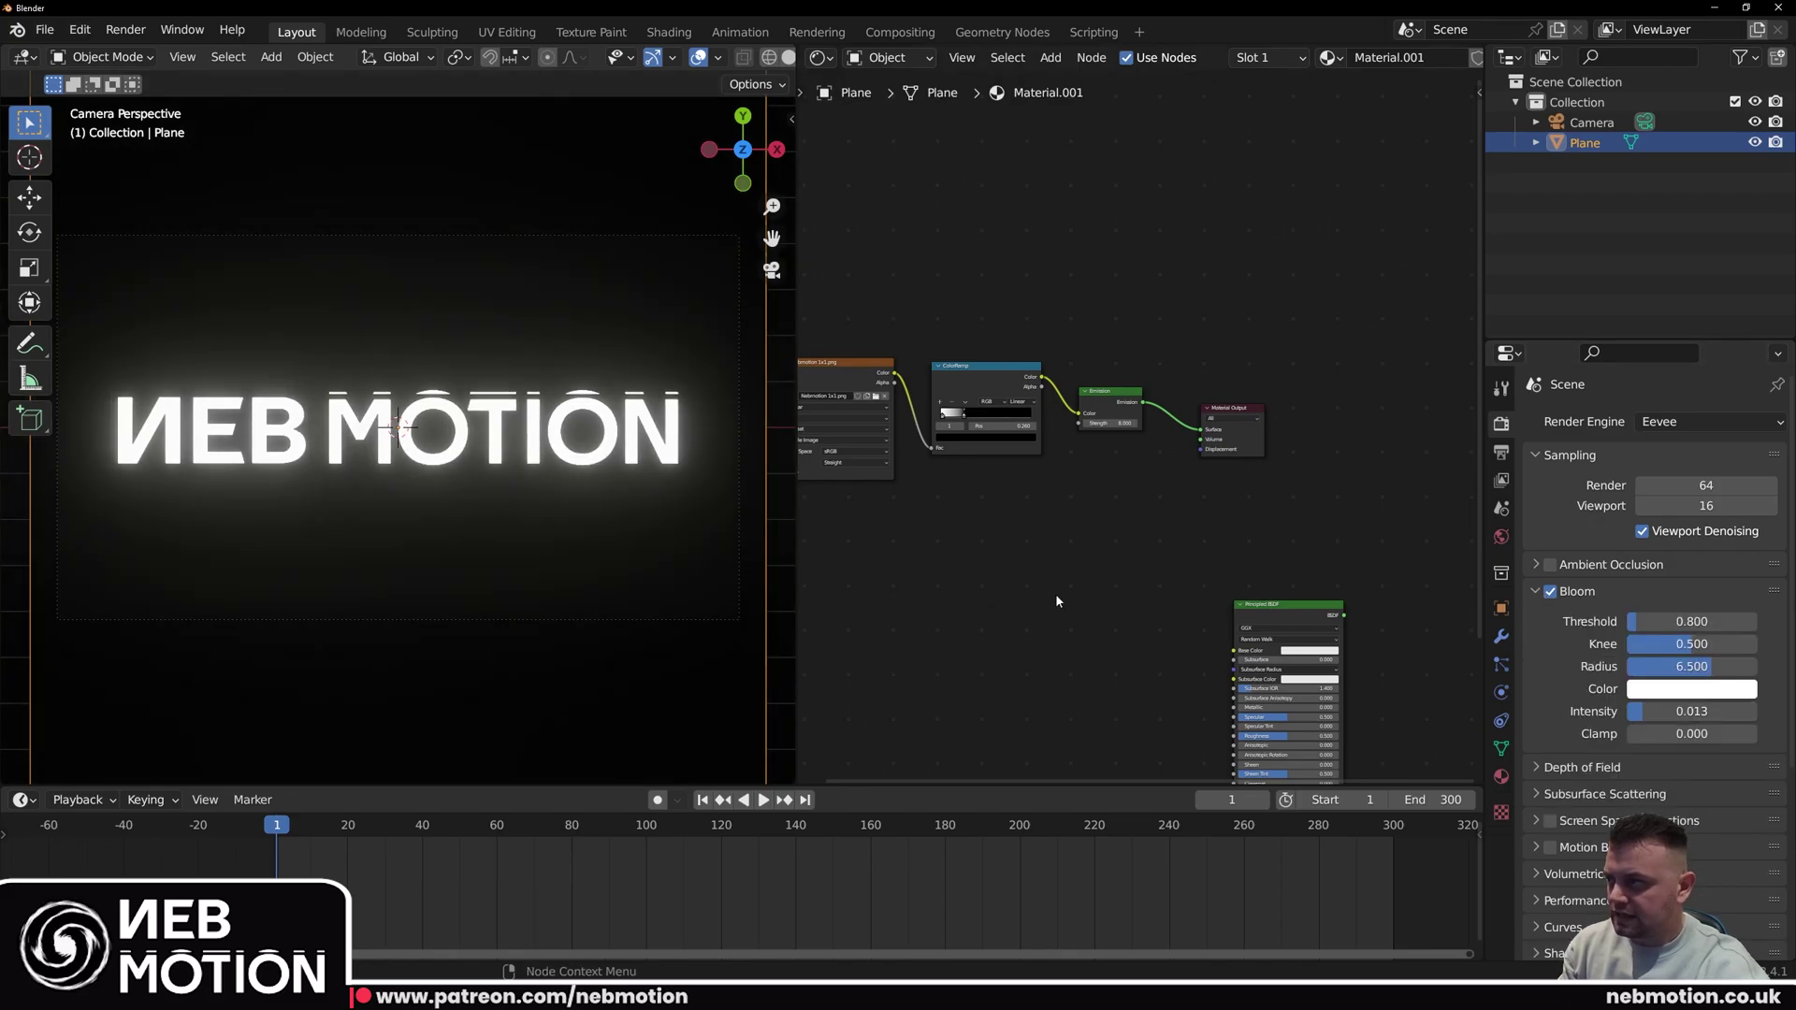
{"action": "scroll", "coordinate": [541, 516], "scroll_direction": "down", "scroll_amount": 2}
{"action": "scroll", "coordinate": [1544, 765], "scroll_direction": "down", "scroll_amount": 1}
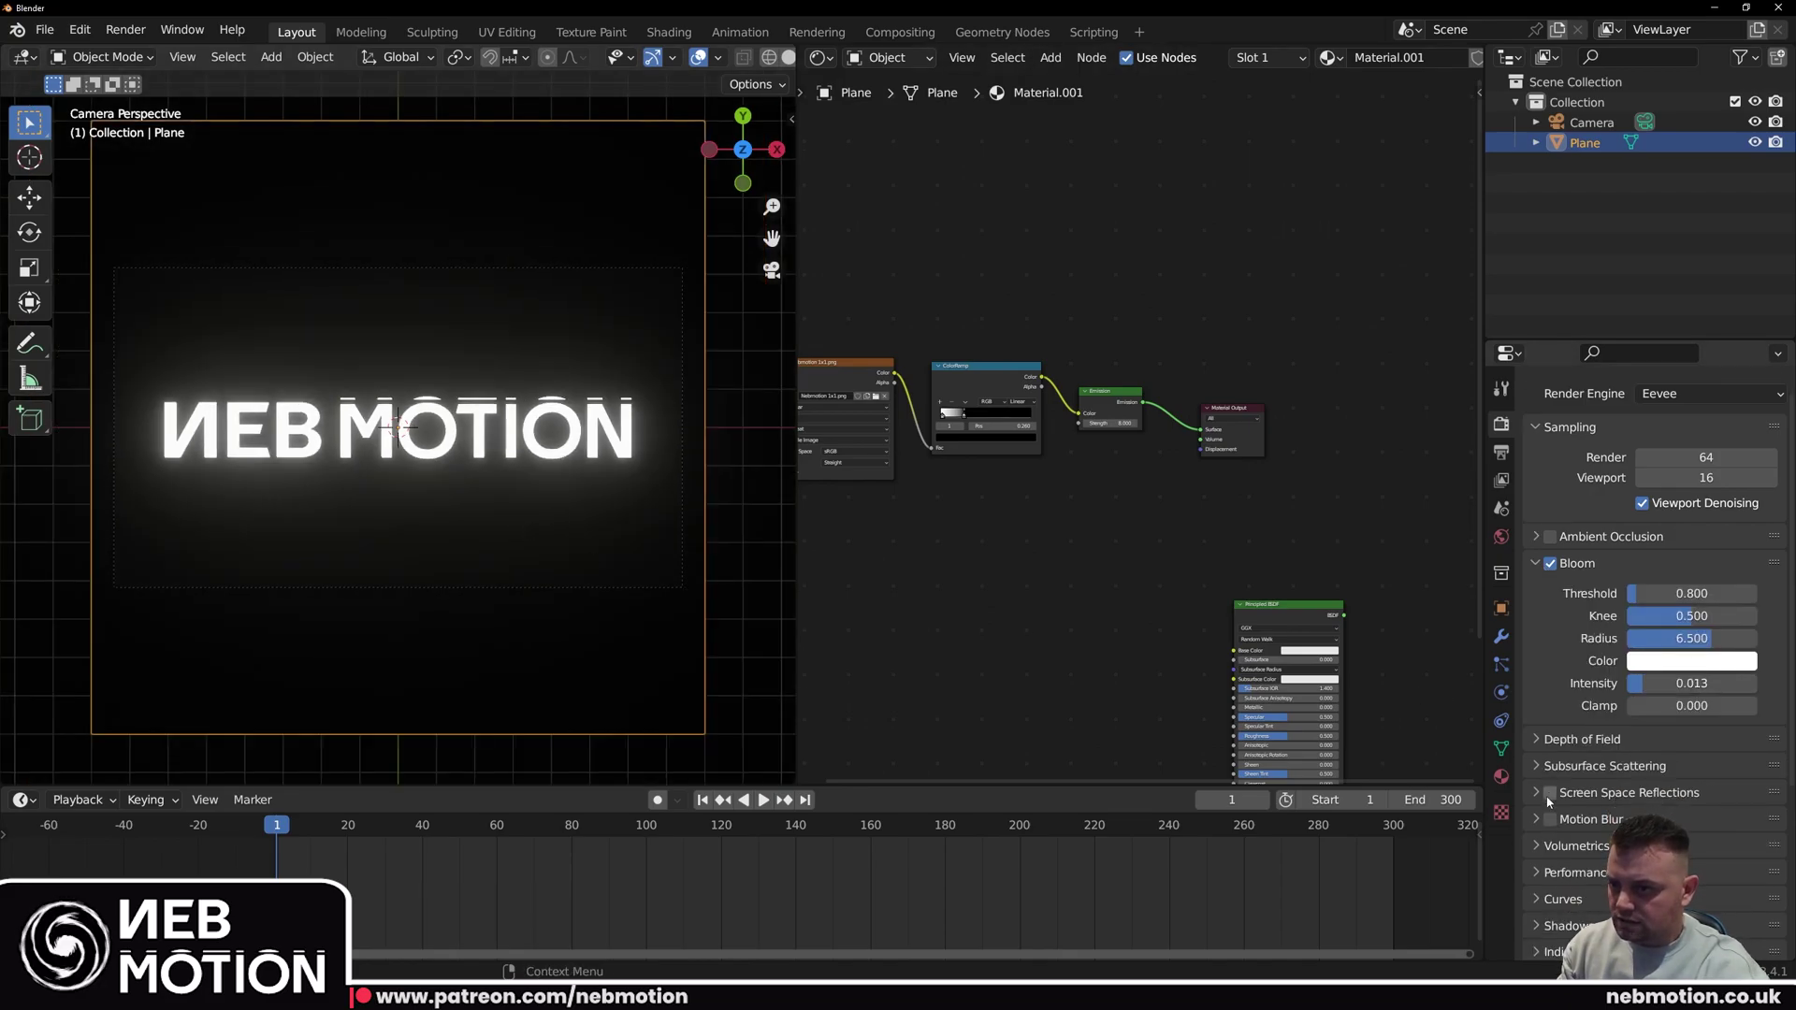
Step: Enable Screen Space Reflections in the Eevee render settings and expand its options
{"action": "scroll", "coordinate": [1552, 833], "scroll_direction": "down", "scroll_amount": 4}
{"action": "left_click", "coordinate": [1551, 655]}
{"action": "left_click", "coordinate": [1535, 654]}
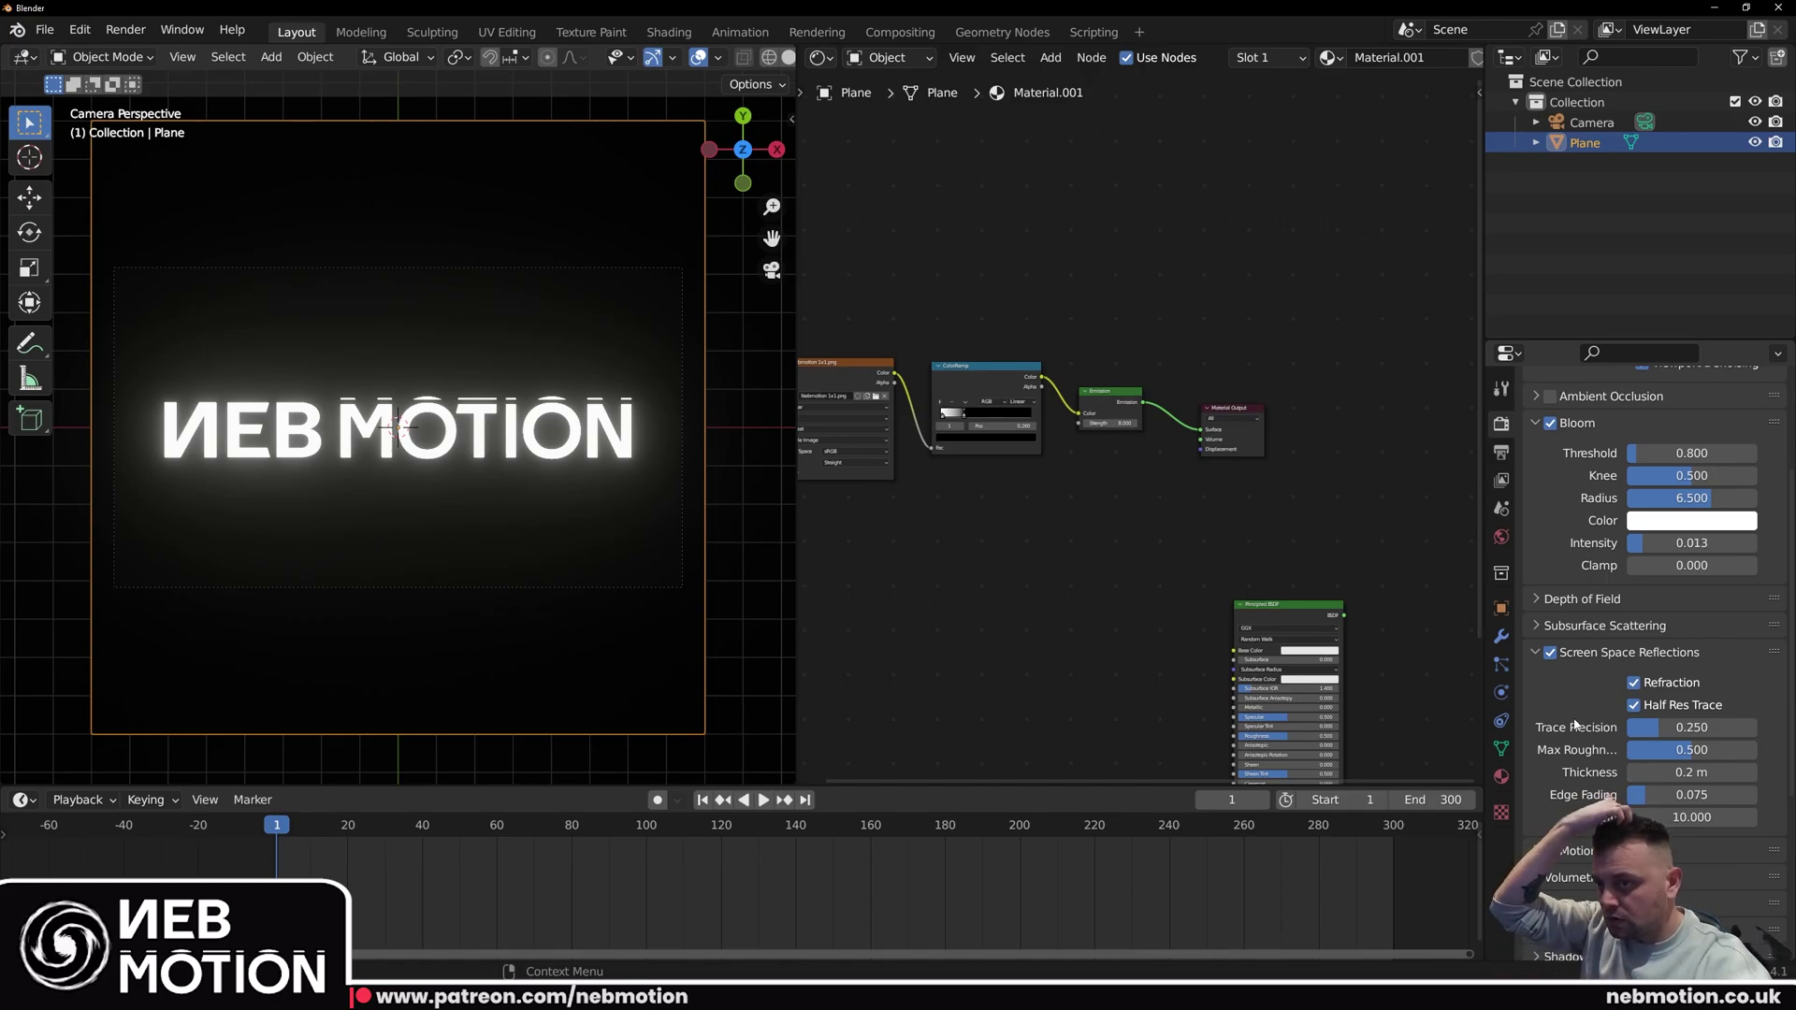
{"action": "scroll", "coordinate": [1575, 725], "scroll_direction": "up", "scroll_amount": 4}
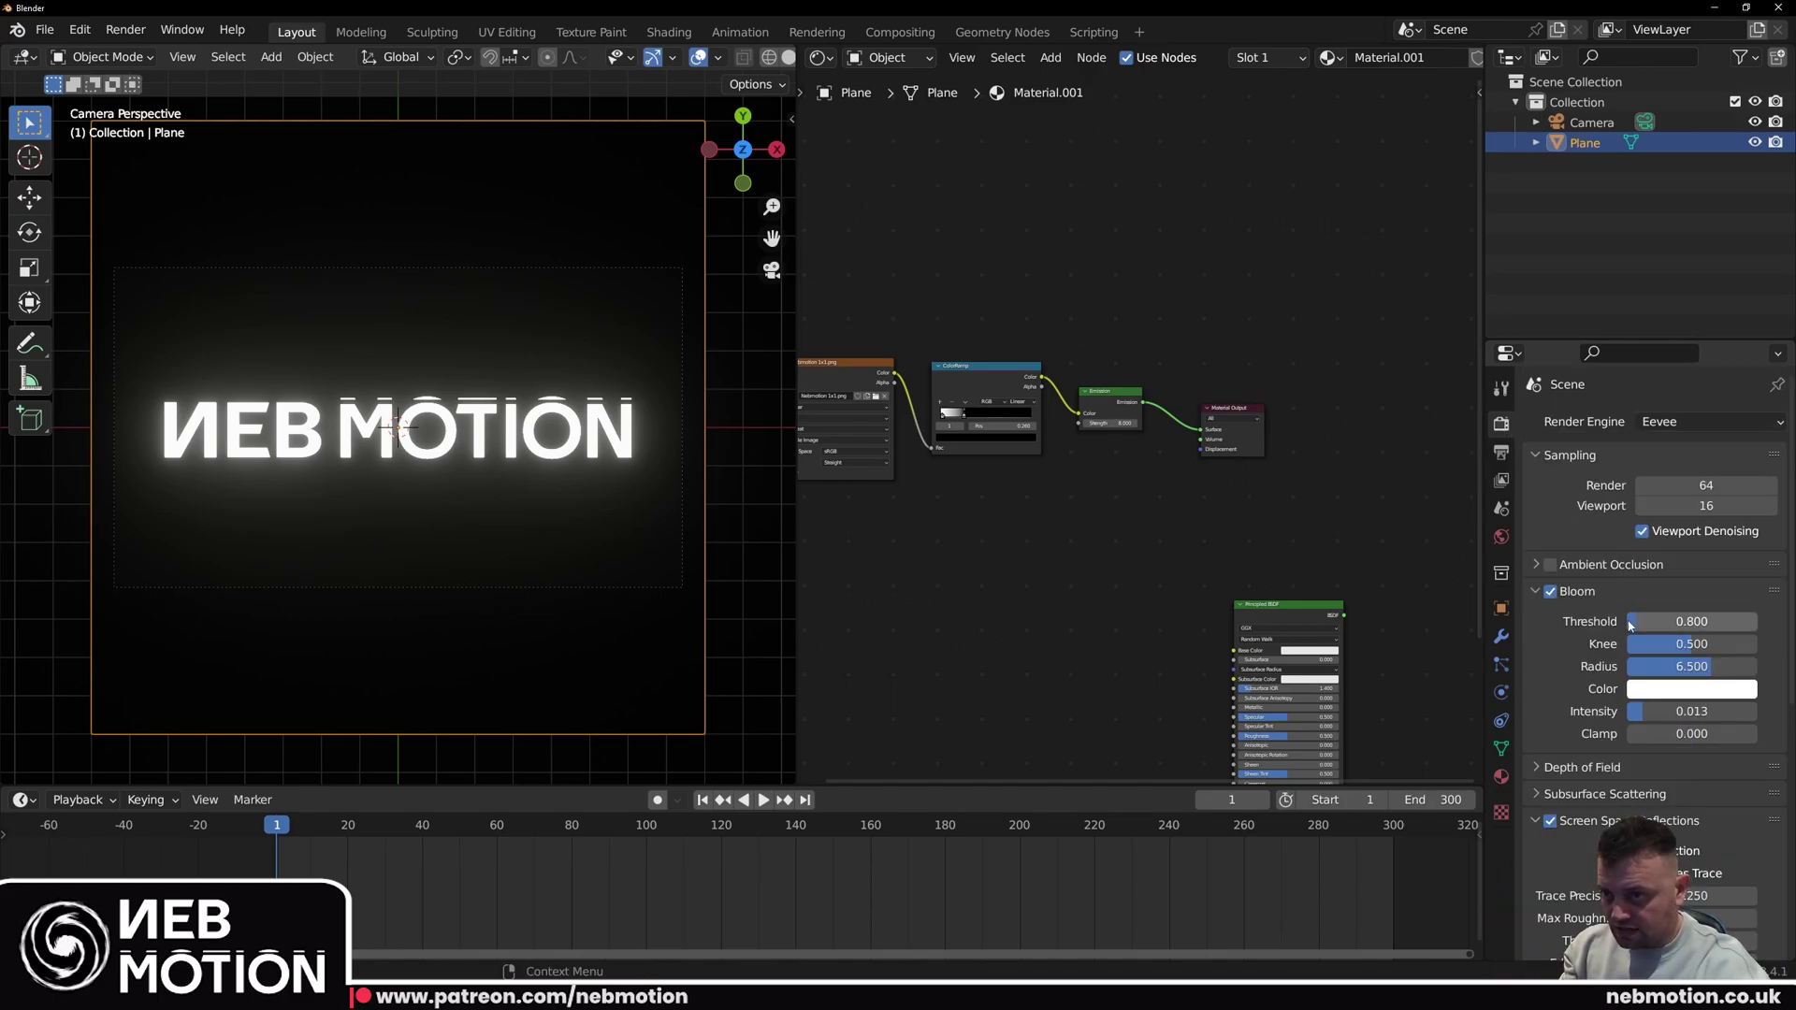
{"action": "scroll", "coordinate": [1548, 629], "scroll_direction": "down", "scroll_amount": 5}
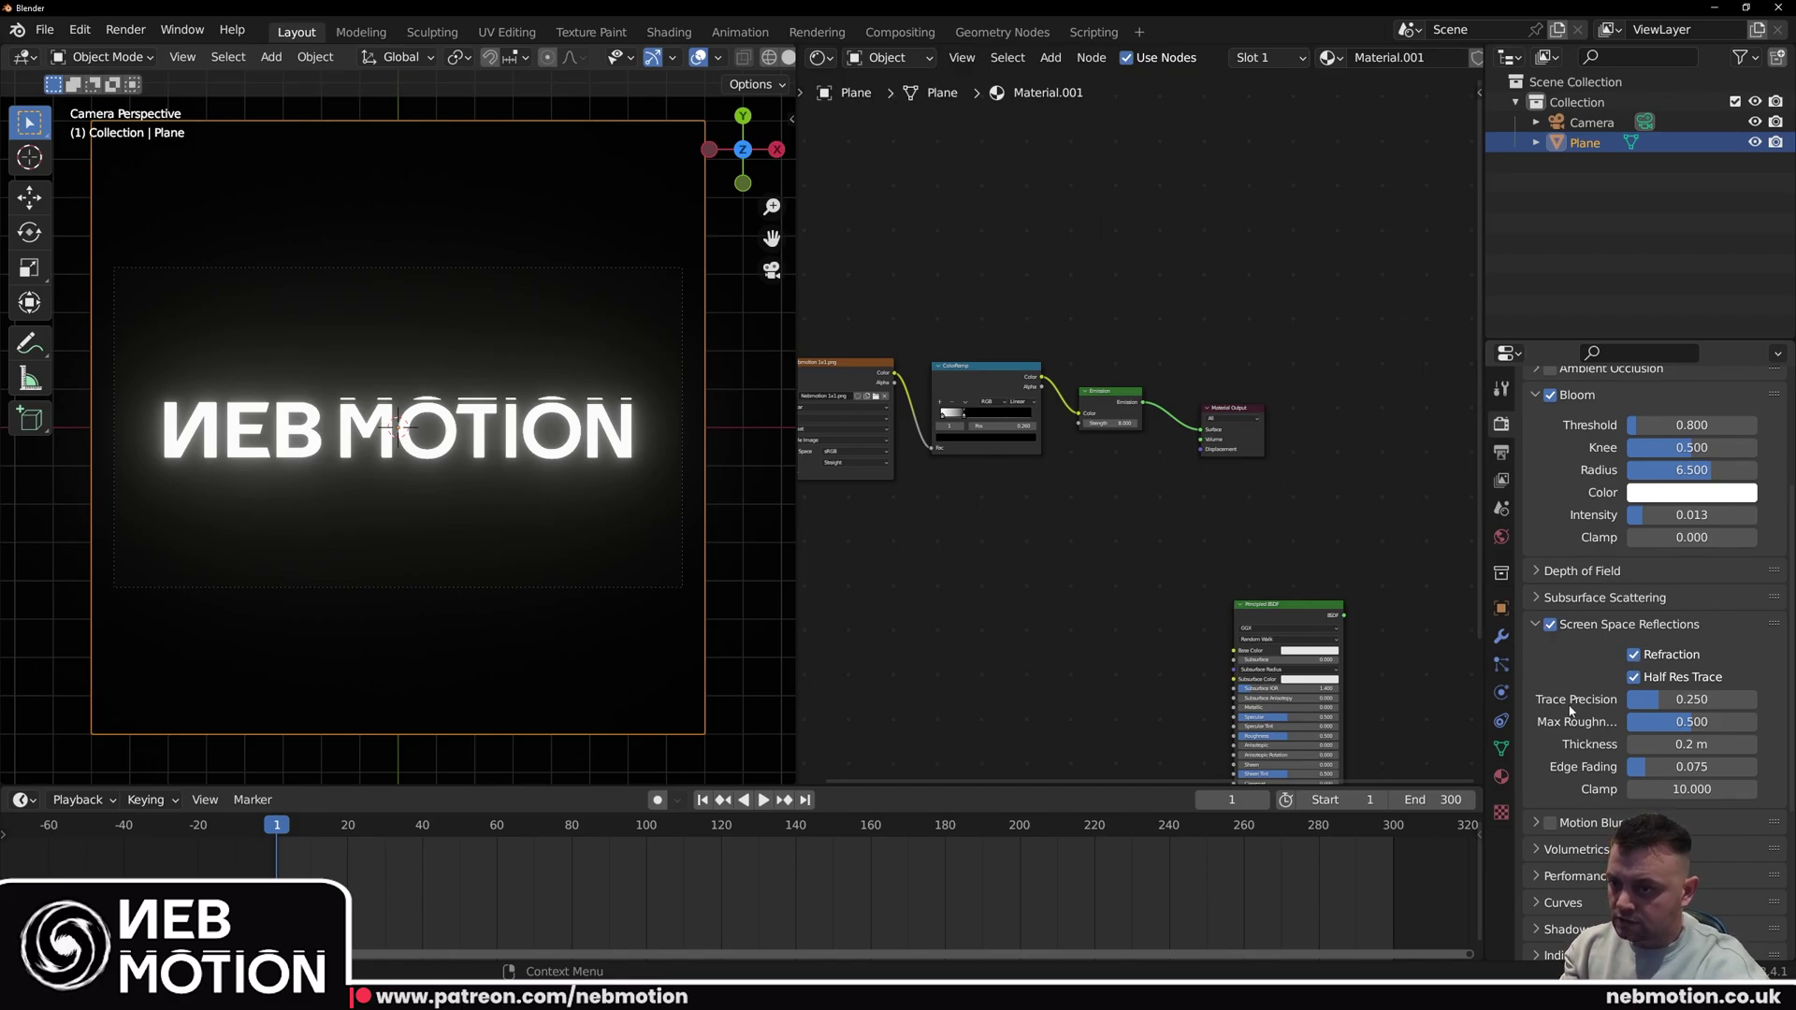
Step: Set the color management look to Very High Contrast
{"action": "scroll", "coordinate": [1577, 805], "scroll_direction": "down", "scroll_amount": 4}
{"action": "scroll", "coordinate": [1564, 896], "scroll_direction": "down", "scroll_amount": 4}
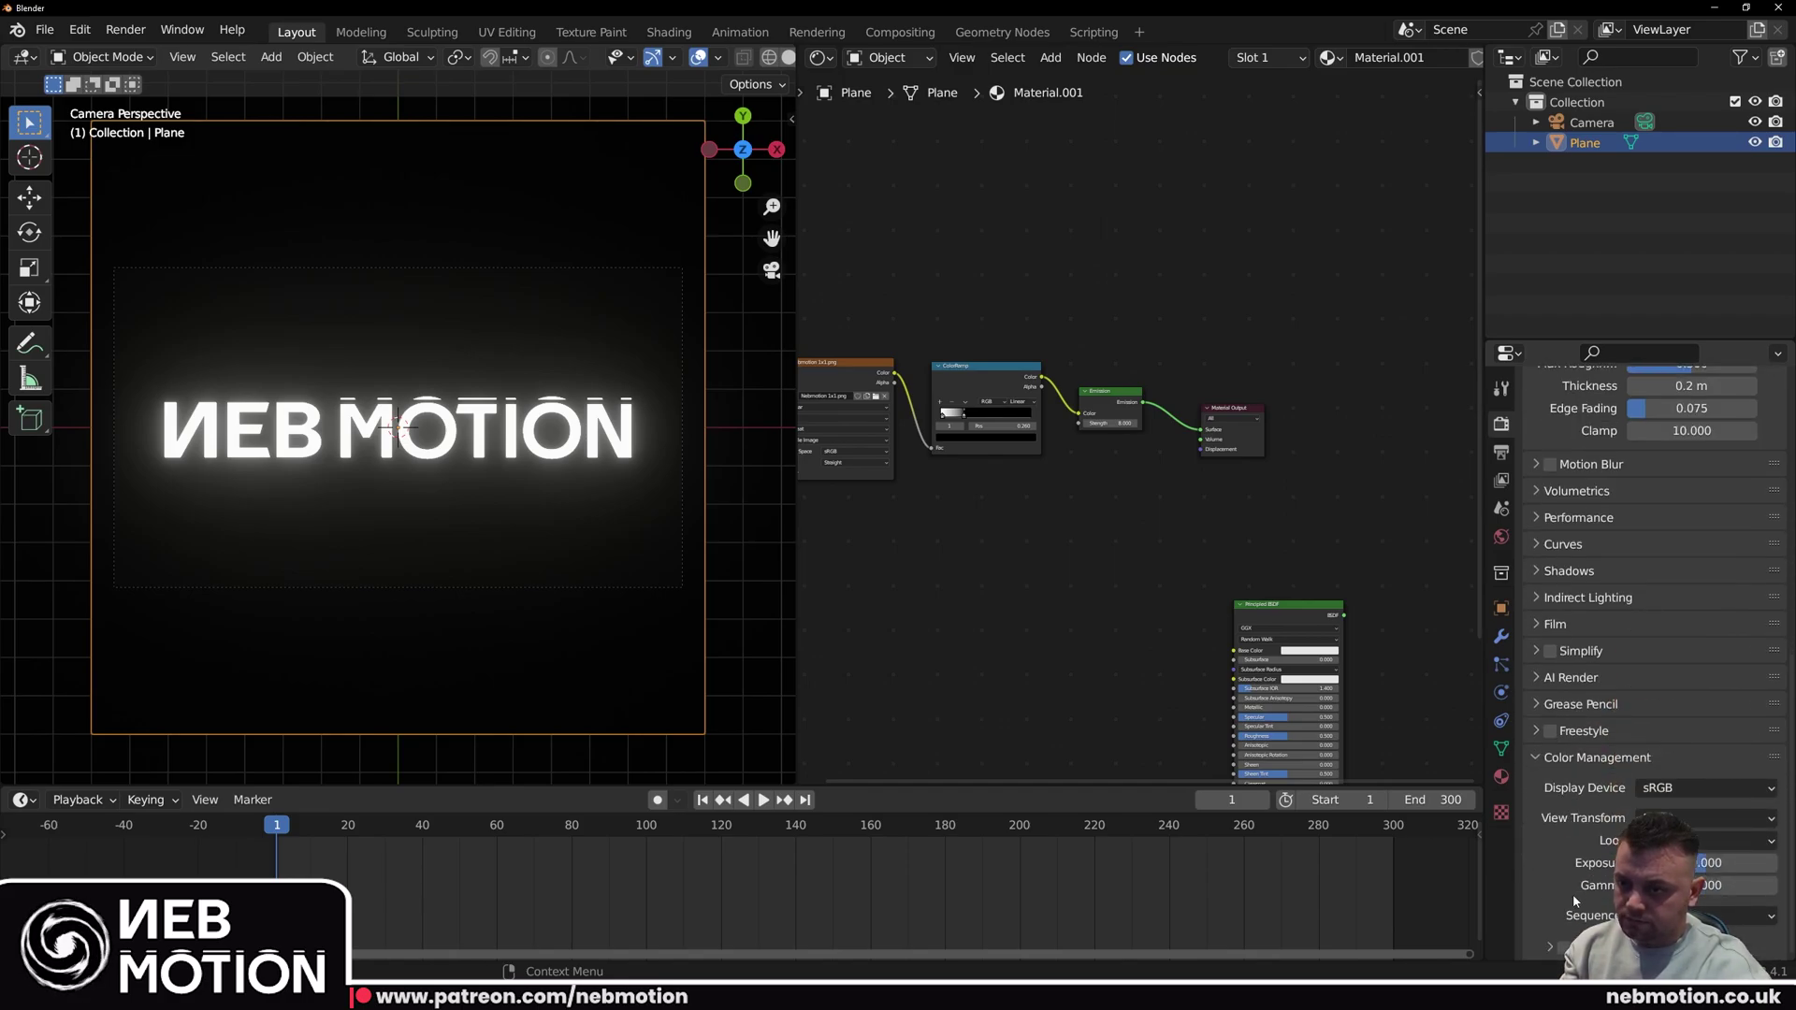
{"action": "left_click", "coordinate": [1674, 840]}
{"action": "left_click", "coordinate": [1654, 795]}
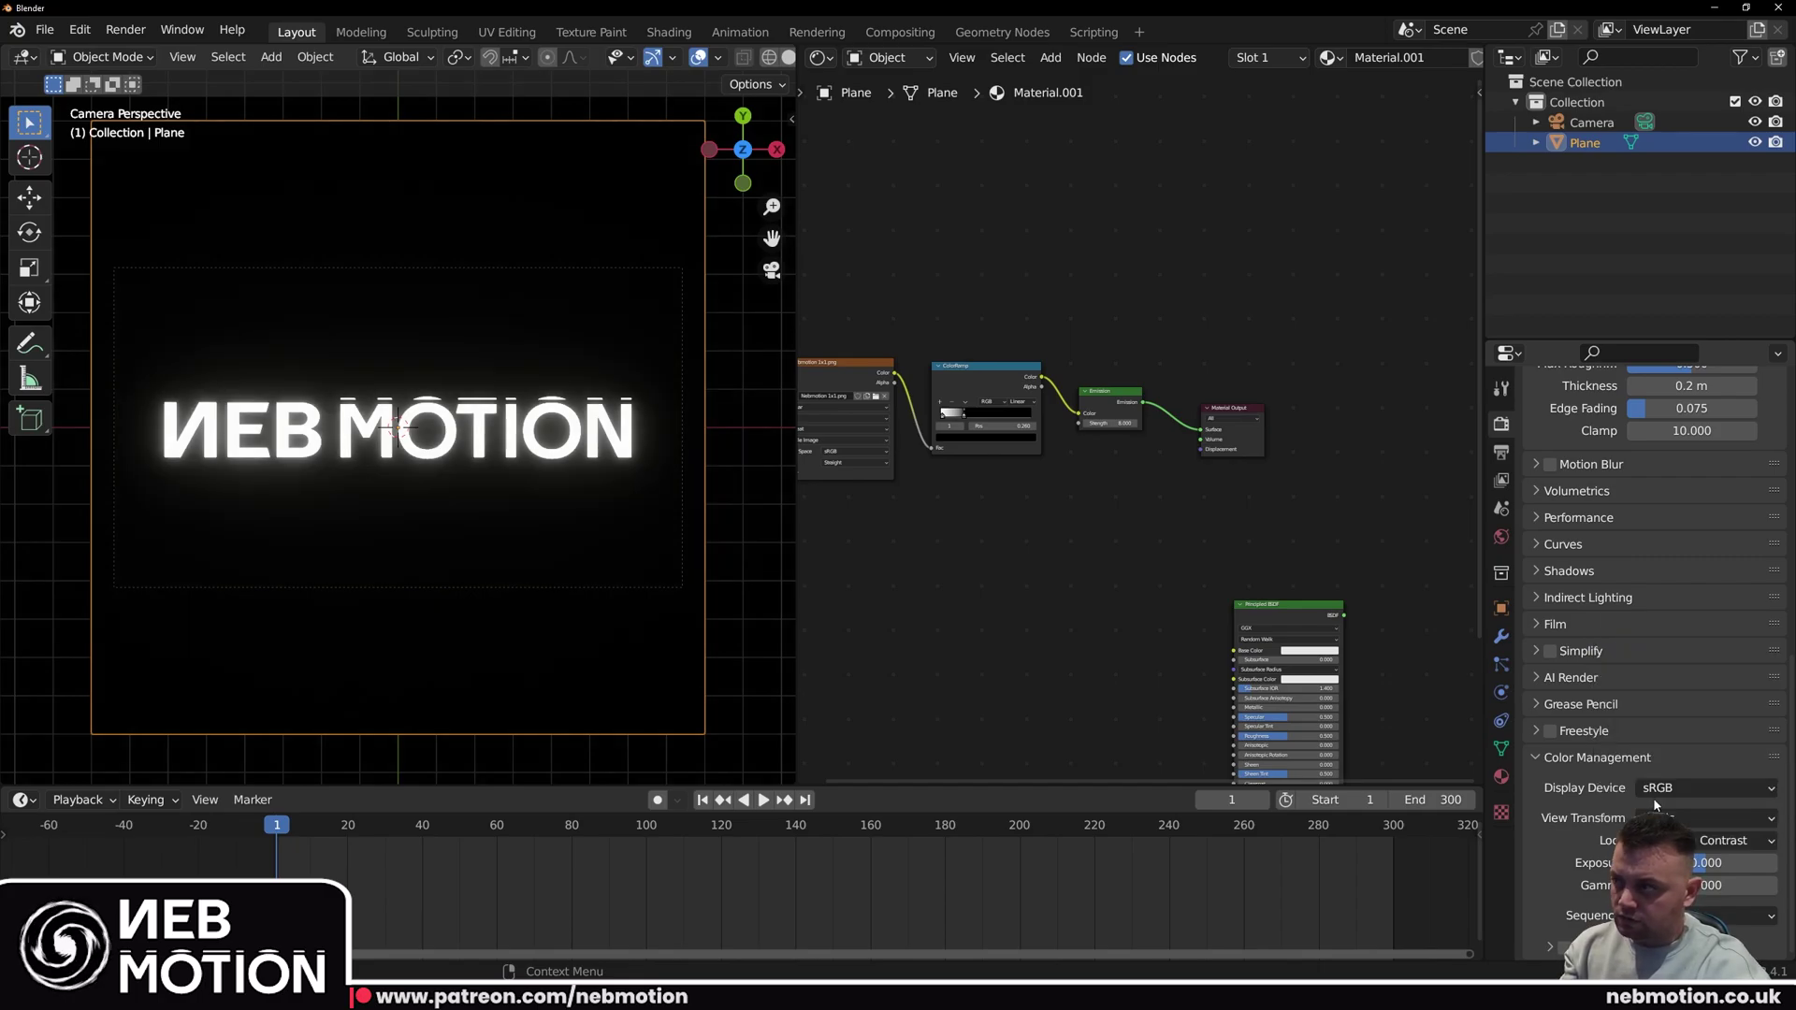
{"action": "scroll", "coordinate": [739, 598], "scroll_direction": "up", "scroll_amount": 3}
{"action": "scroll", "coordinate": [739, 598], "scroll_direction": "down", "scroll_amount": 2}
{"action": "scroll", "coordinate": [739, 598], "scroll_direction": "down", "scroll_amount": 1}
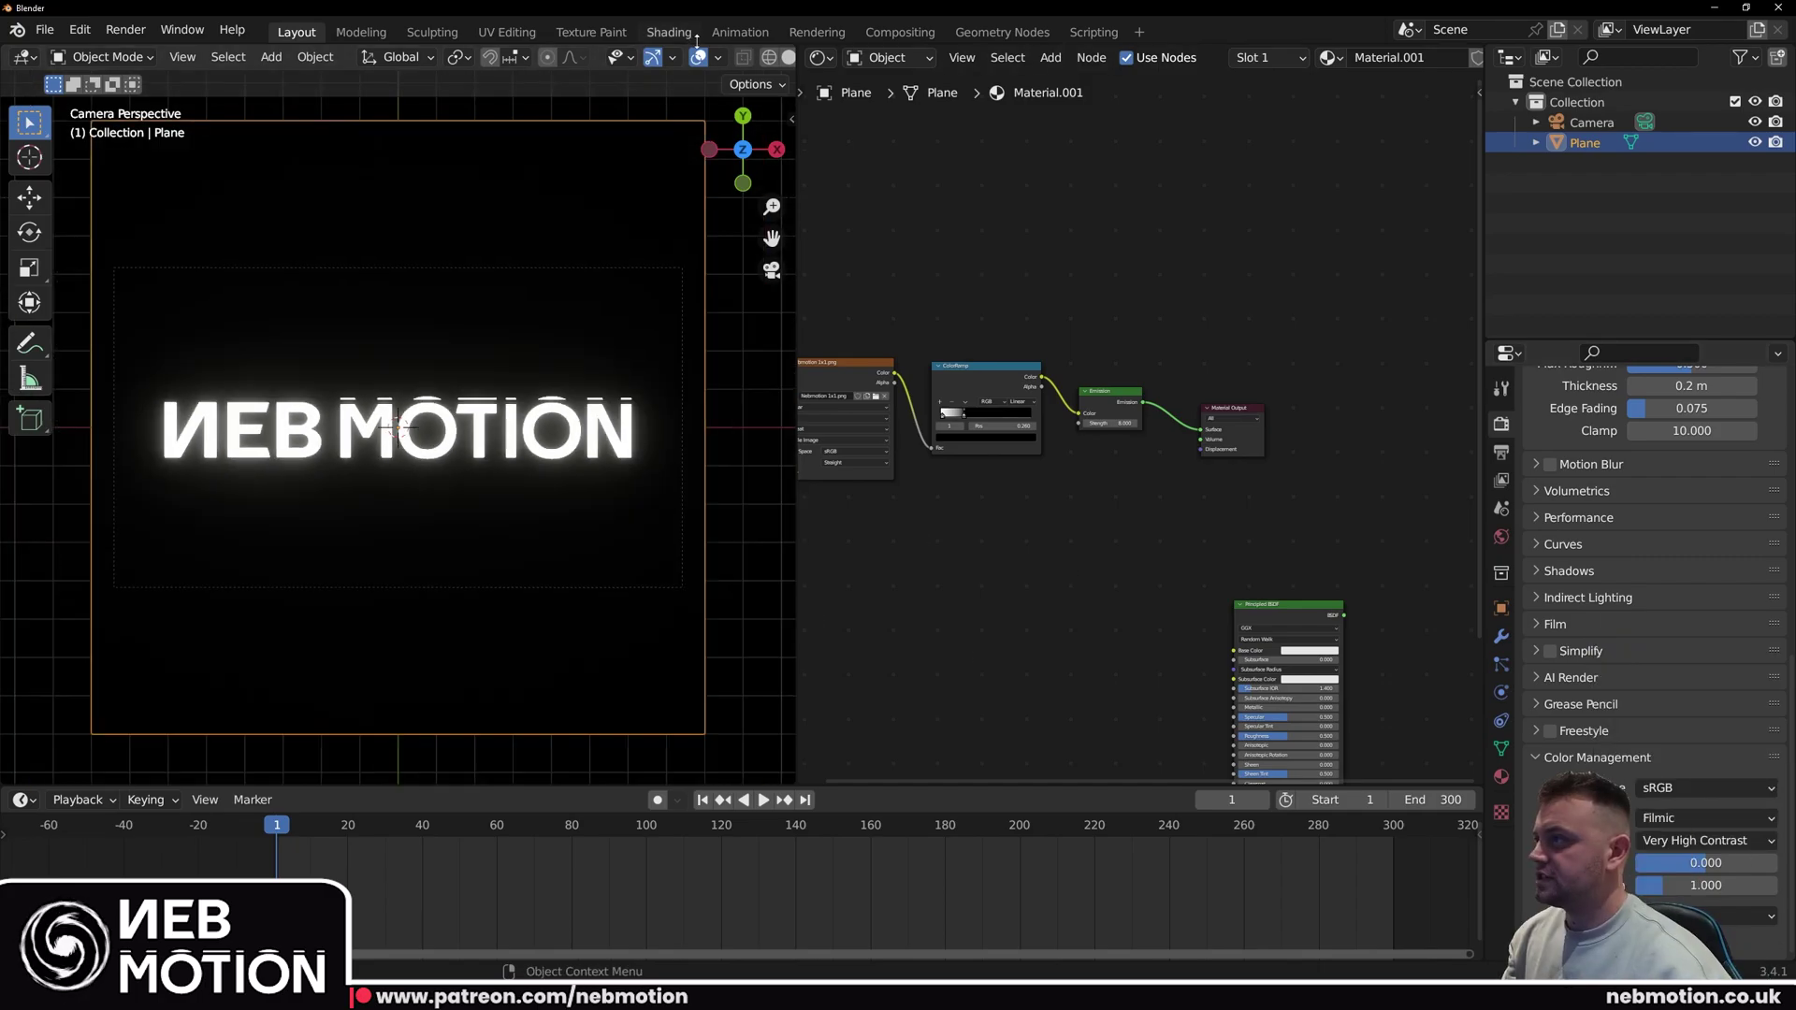
Step: Toggle the viewport overlays off and on to preview the glowing logo through the camera
{"action": "left_click", "coordinate": [699, 57]}
{"action": "scroll", "coordinate": [734, 241], "scroll_direction": "down", "scroll_amount": 1}
{"action": "left_click", "coordinate": [698, 57]}
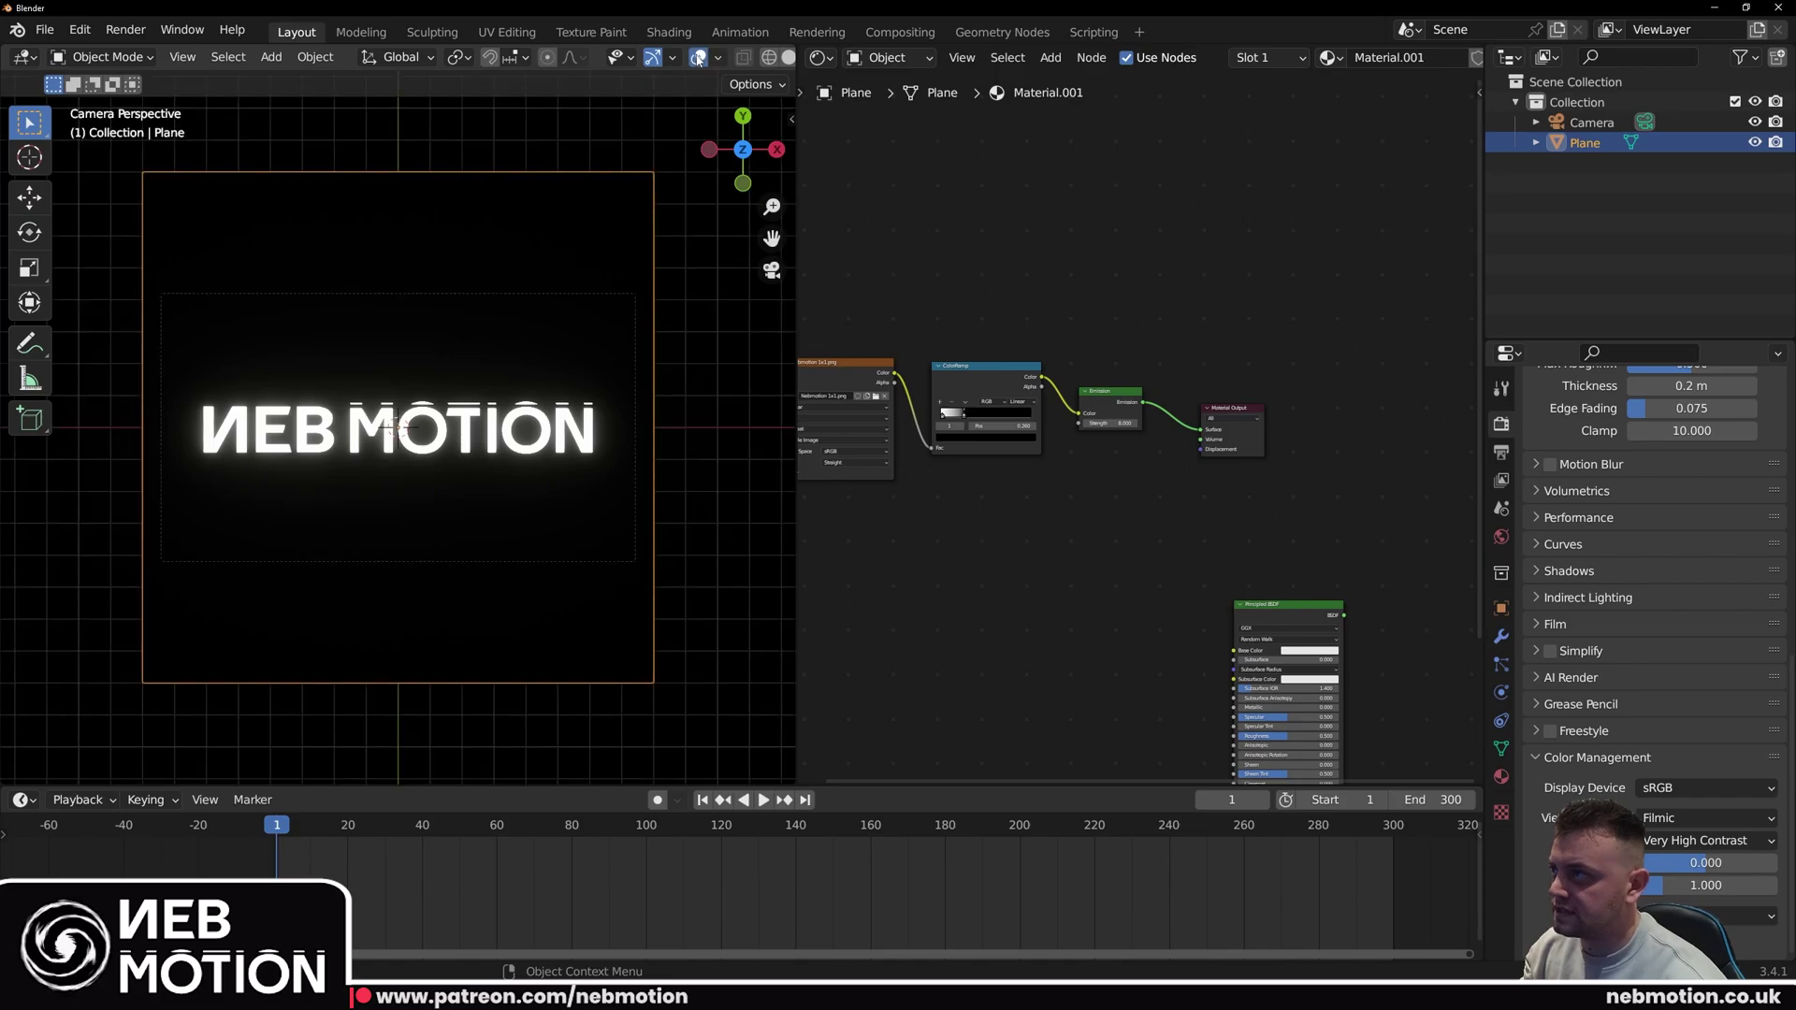
{"action": "left_click", "coordinate": [698, 57]}
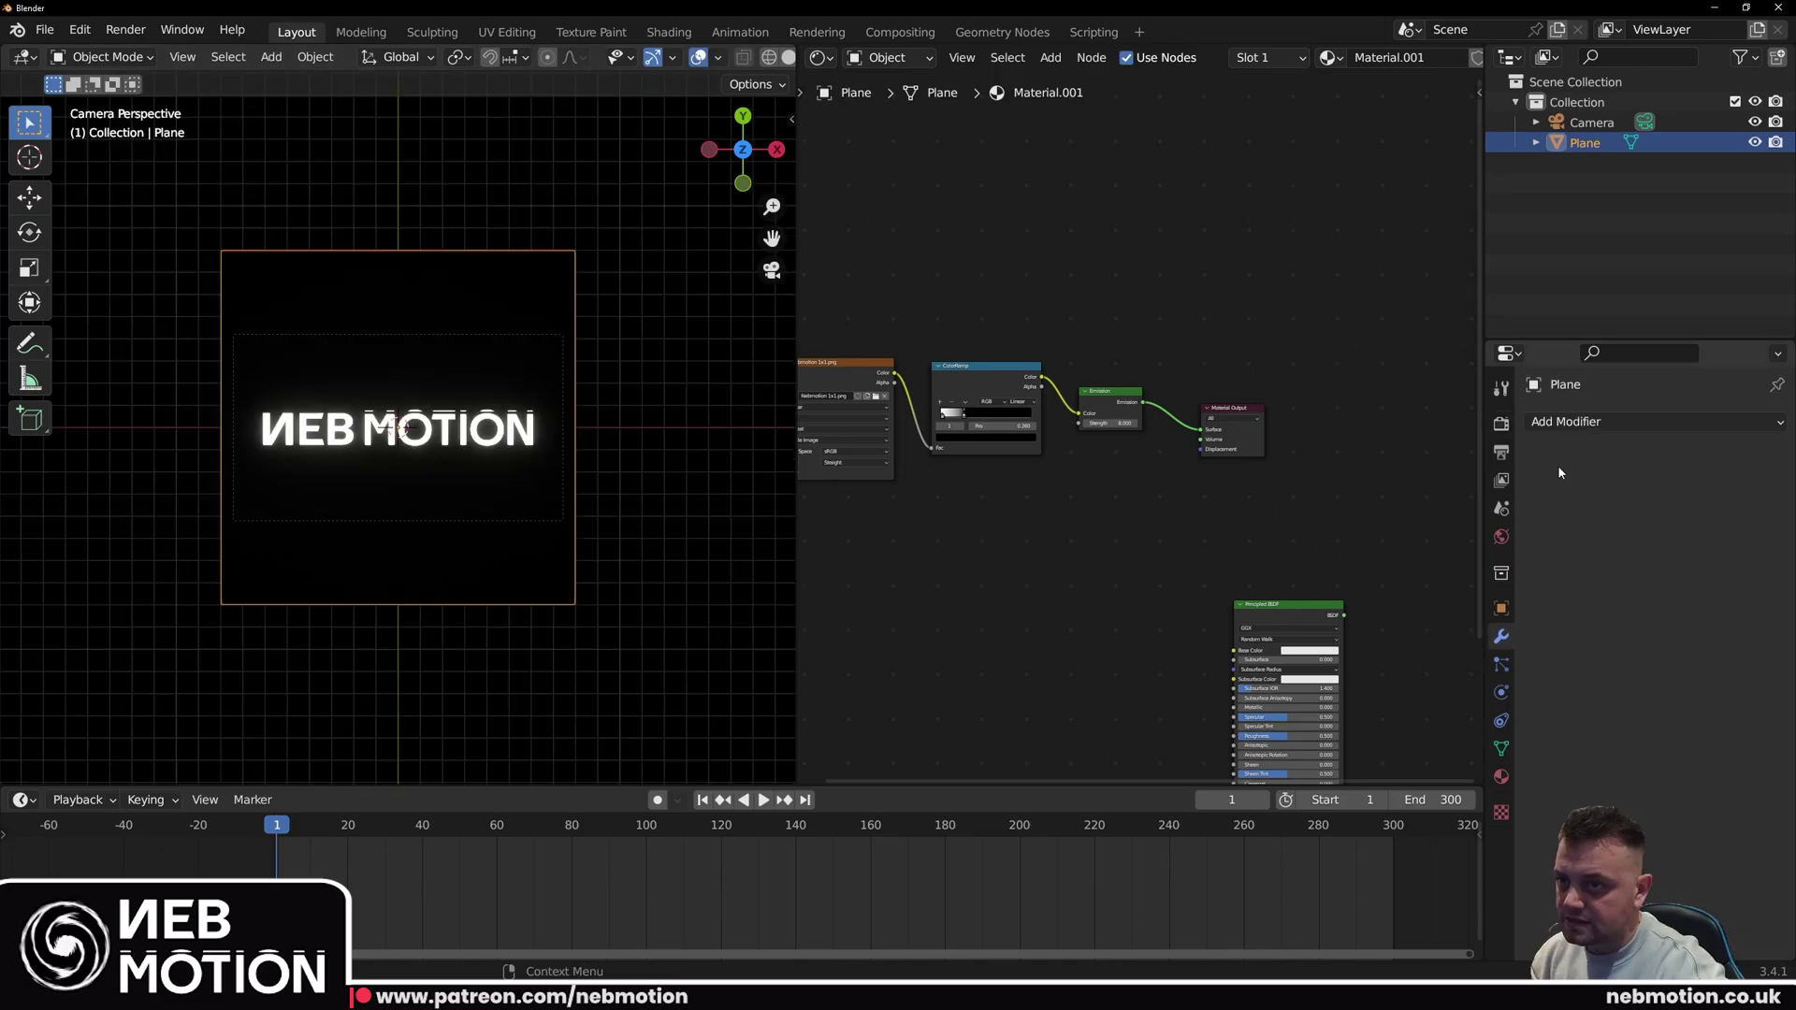
Step: Add a Displace modifier to the plane and give it a new texture of type Wood
{"action": "left_click", "coordinate": [1571, 422]}
{"action": "left_click", "coordinate": [1590, 550]}
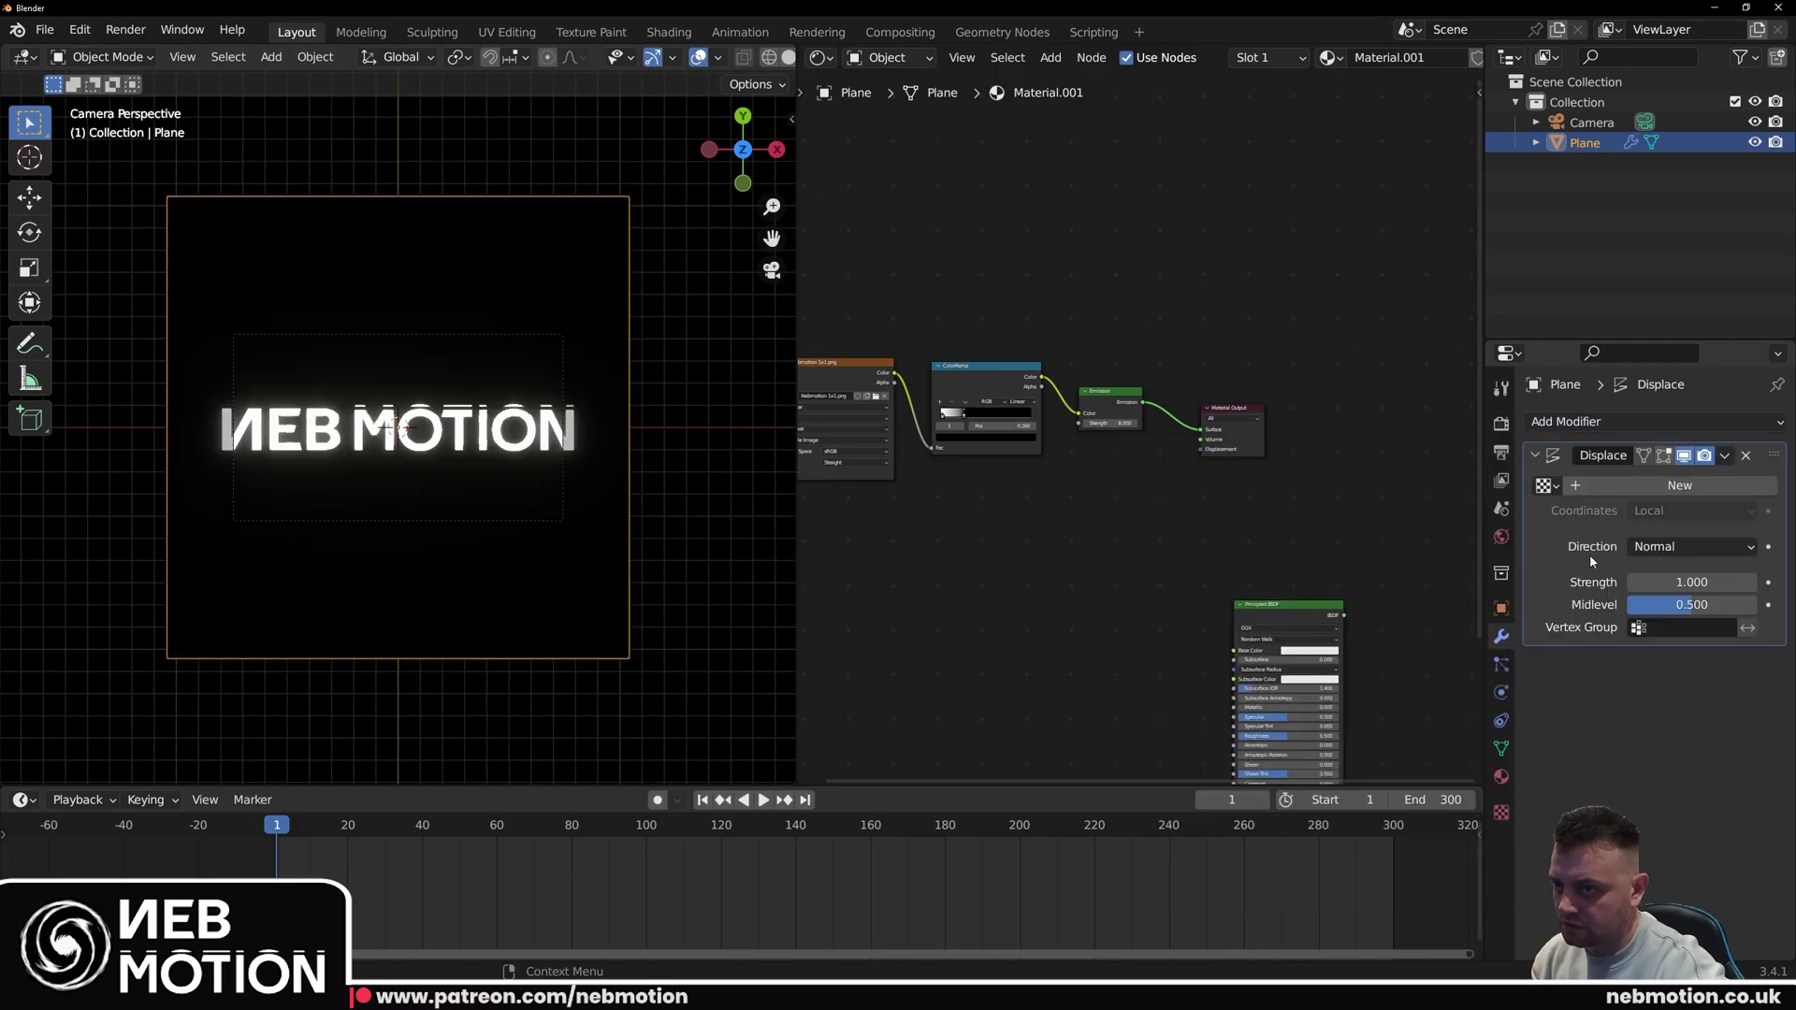
{"action": "left_click", "coordinate": [1576, 489]}
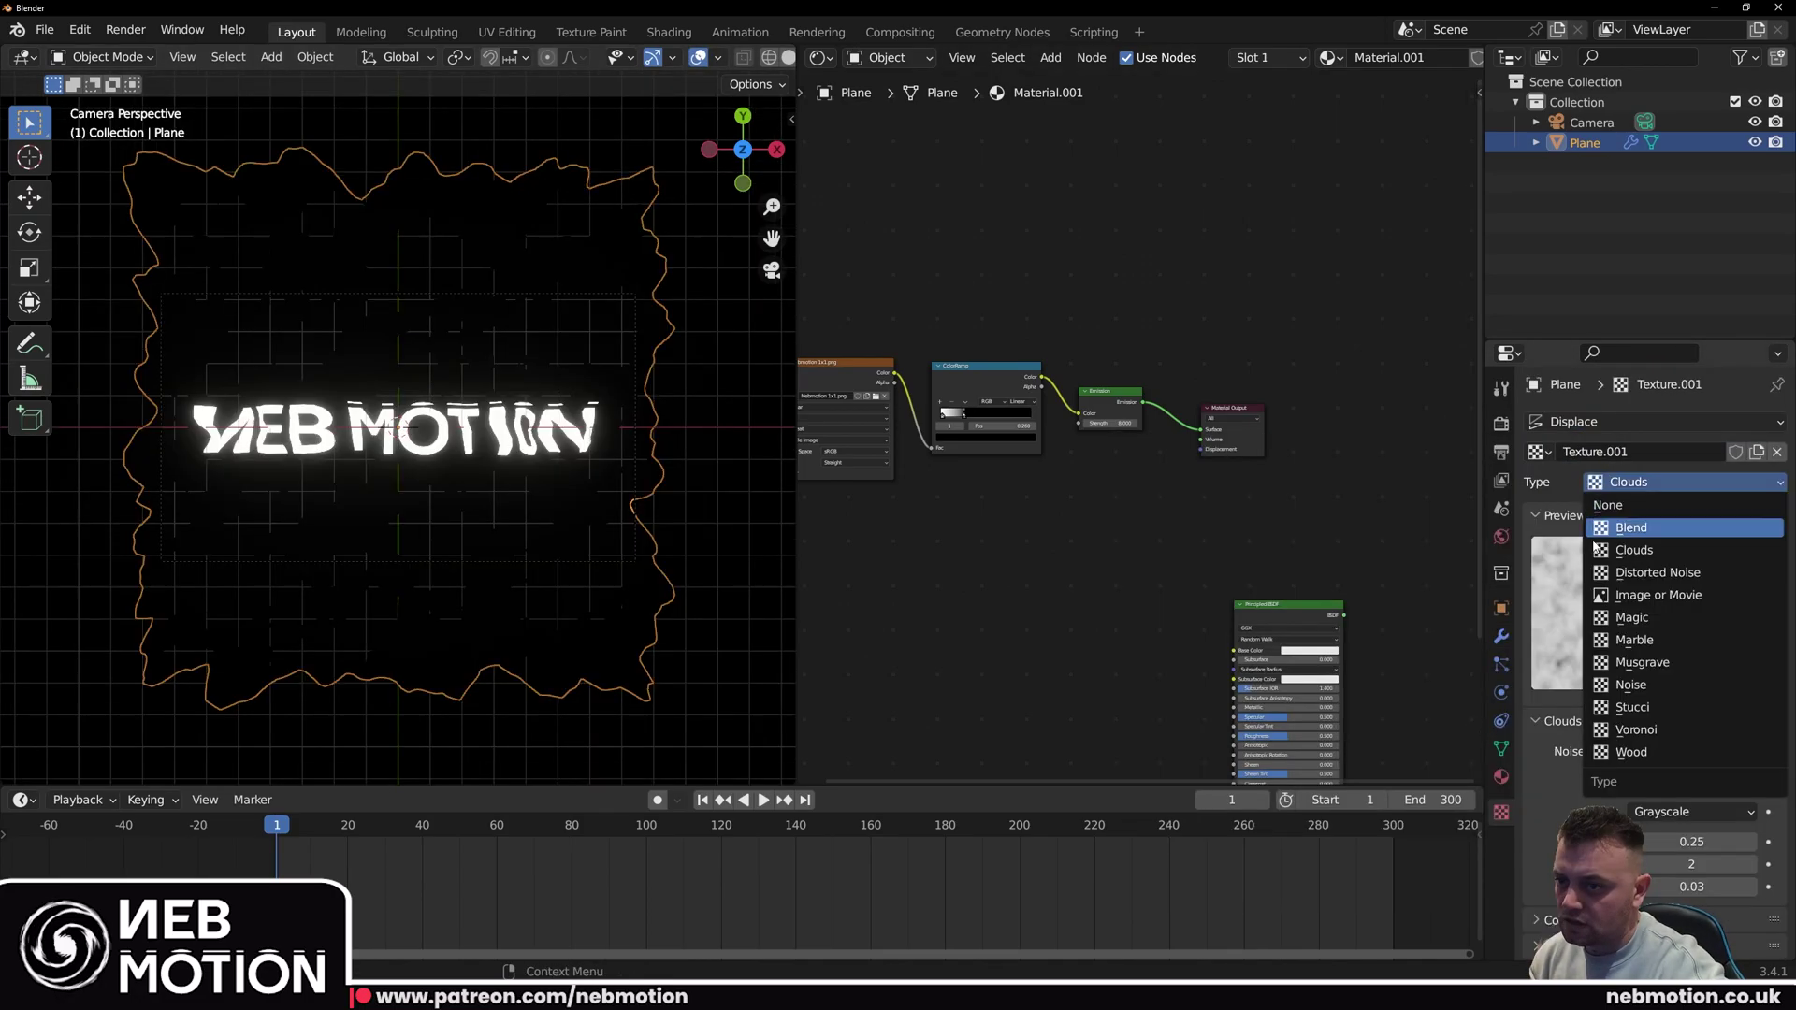
{"action": "left_click", "coordinate": [1619, 488]}
{"action": "left_click", "coordinate": [1619, 489]}
{"action": "left_click", "coordinate": [1631, 752]}
Step: Set the Displace modifier's strength to 0.3
{"action": "left_click", "coordinate": [1501, 636]}
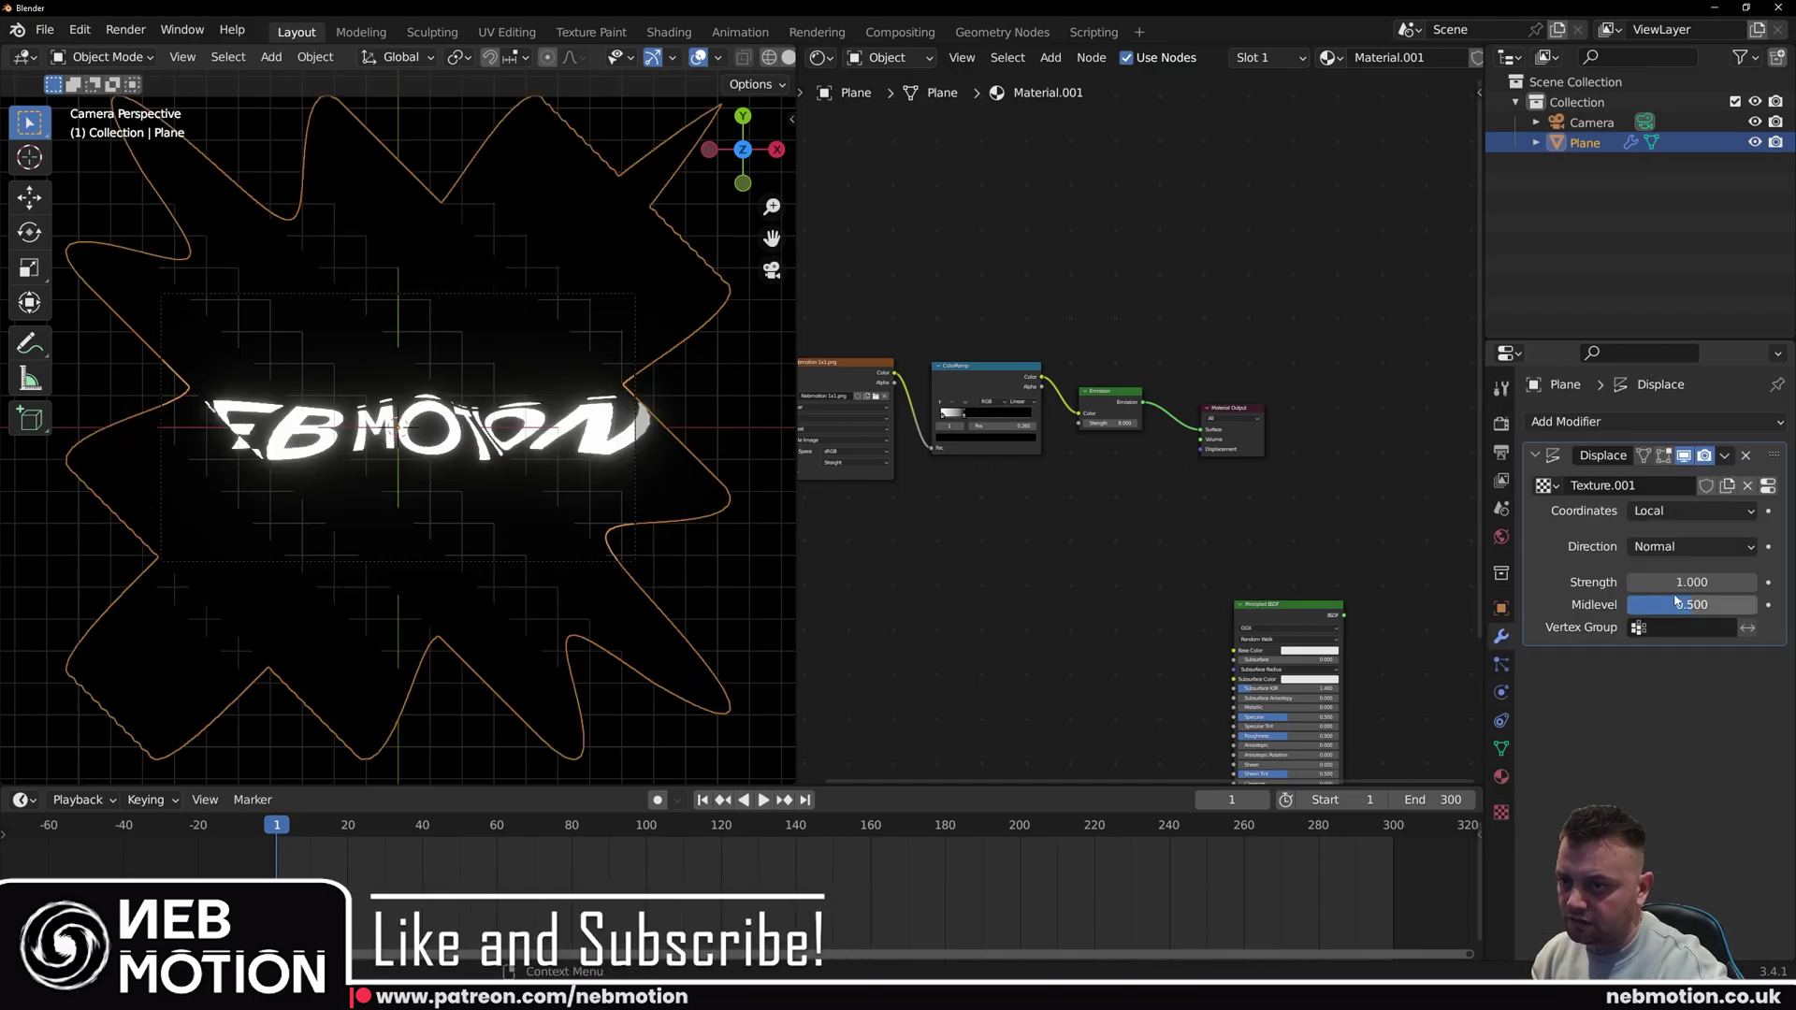
{"action": "left_click_drag", "start_coordinate": [1692, 582], "coordinate": [1644, 581]}
{"action": "scroll", "coordinate": [449, 476], "scroll_direction": "down", "scroll_amount": 2}
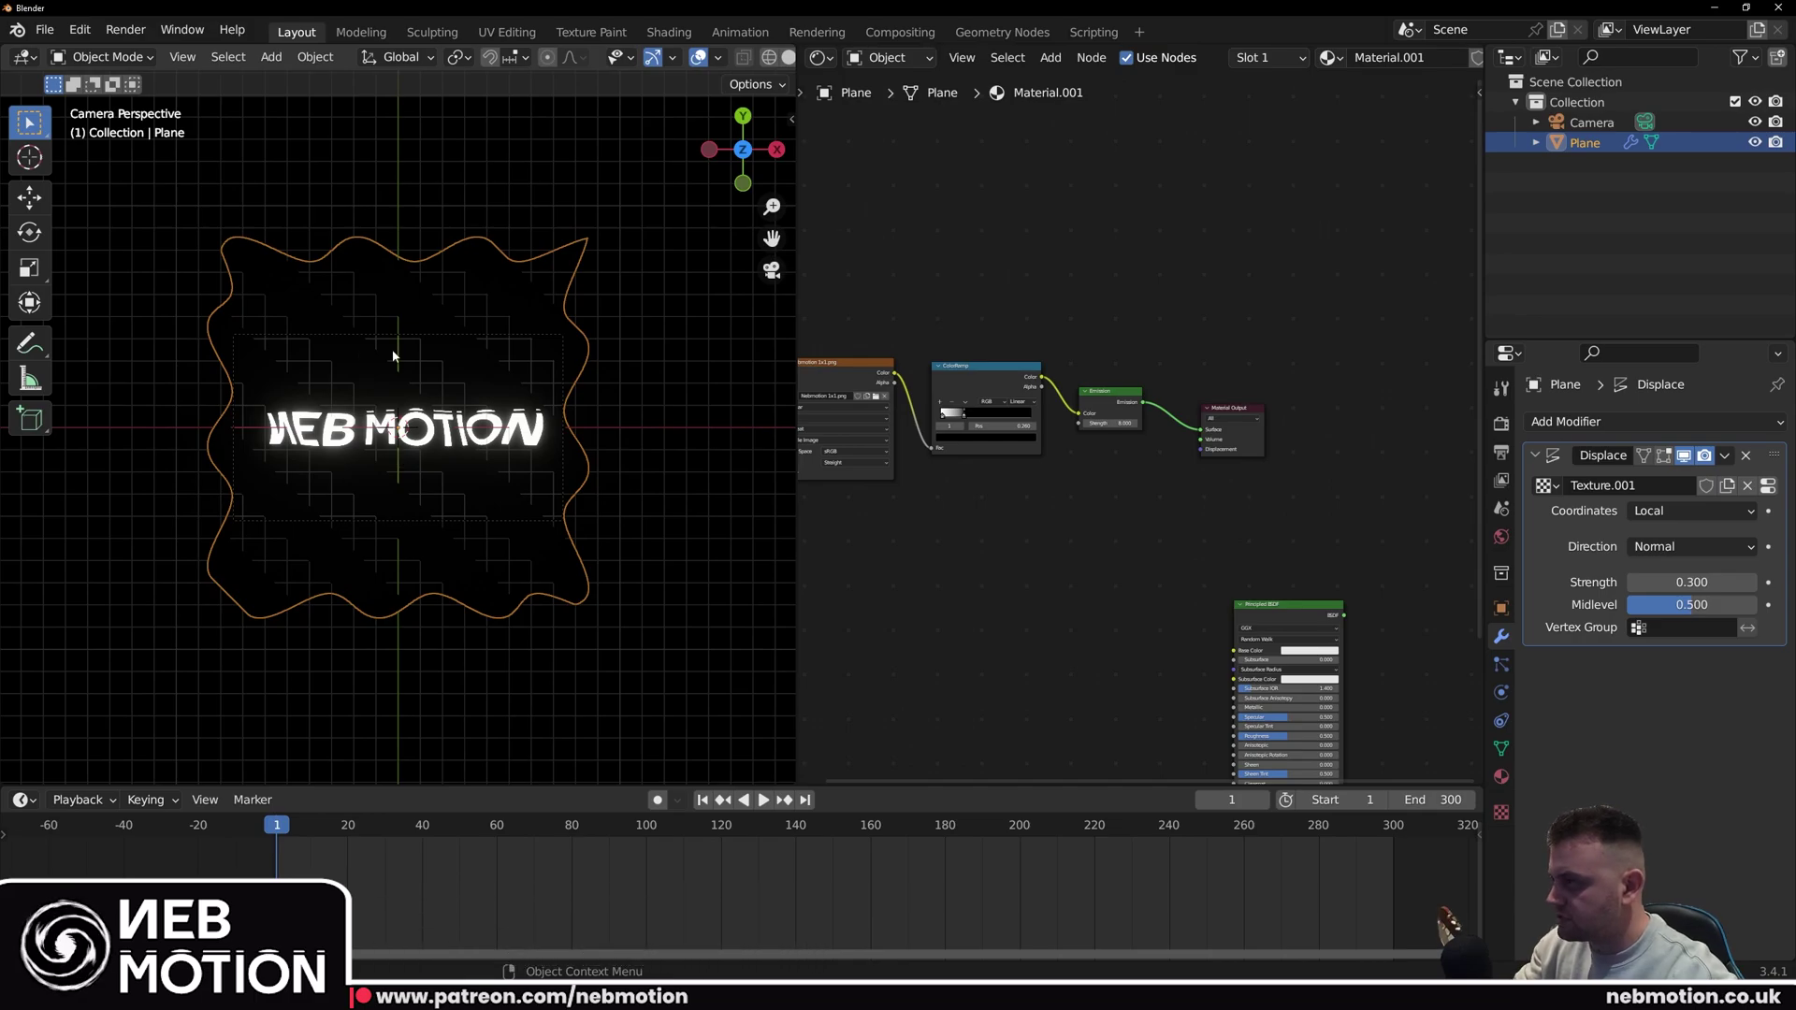
{"action": "scroll", "coordinate": [426, 396], "scroll_direction": "up", "scroll_amount": 3}
{"action": "scroll", "coordinate": [353, 465], "scroll_direction": "down", "scroll_amount": 2}
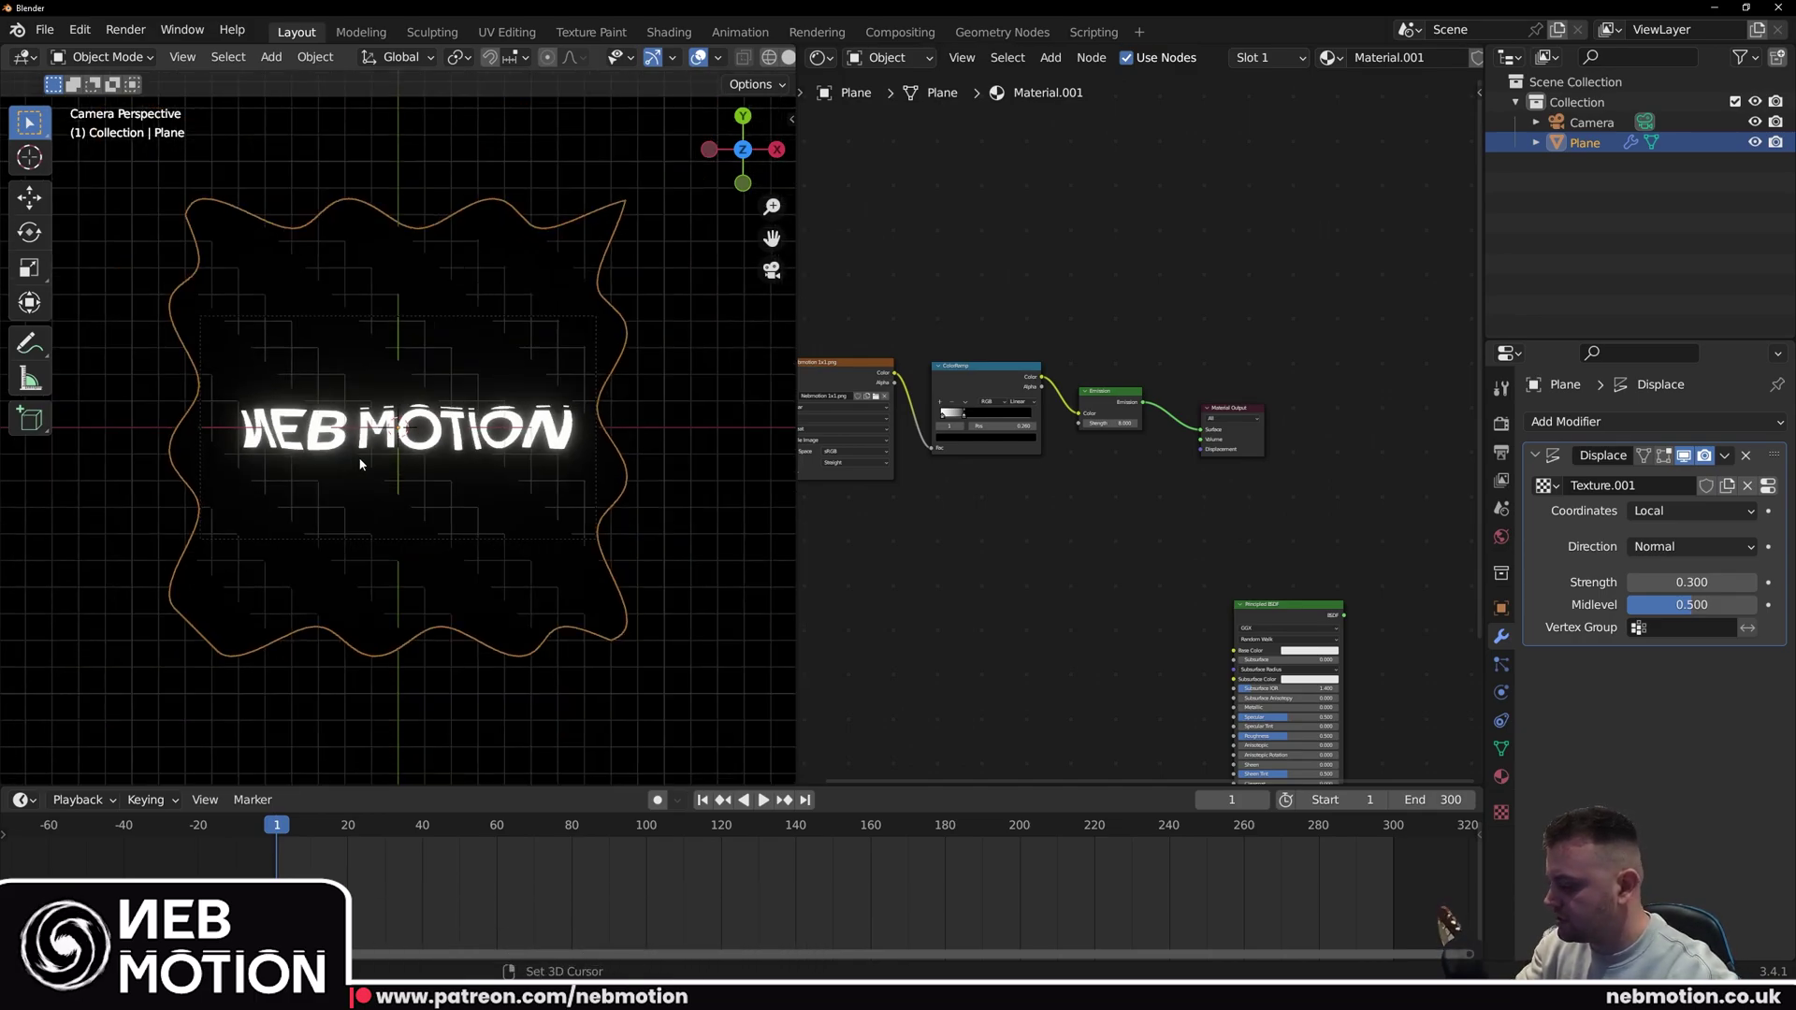
Step: Add a cube-shaped empty at the world origin
{"action": "key", "text": "shift+a"}
{"action": "mouse_move", "coordinate": [309, 660]}
{"action": "left_click", "coordinate": [486, 757]}
{"action": "middle_click_drag", "start_coordinate": [409, 571], "coordinate": [706, 810]}
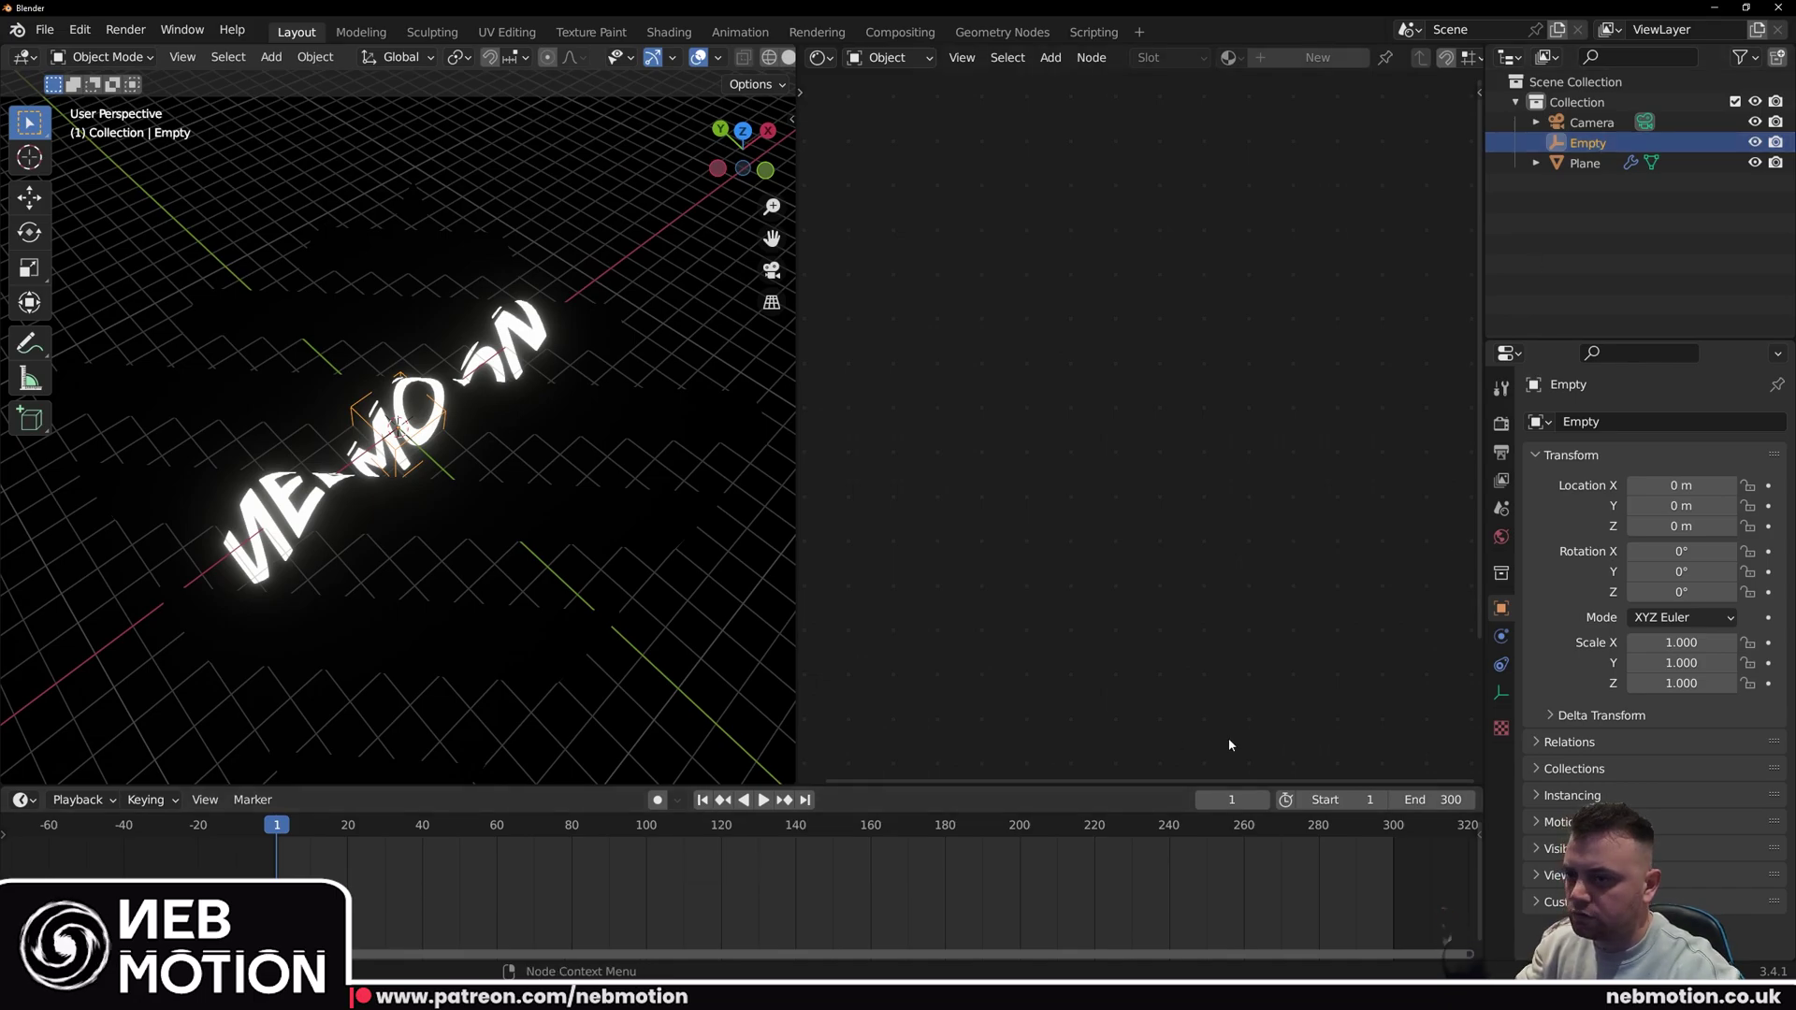
Step: Keyframe the empty's Z rotation at 0° on frame 1 and 360° on frame 301
{"action": "left_click", "coordinate": [1768, 593]}
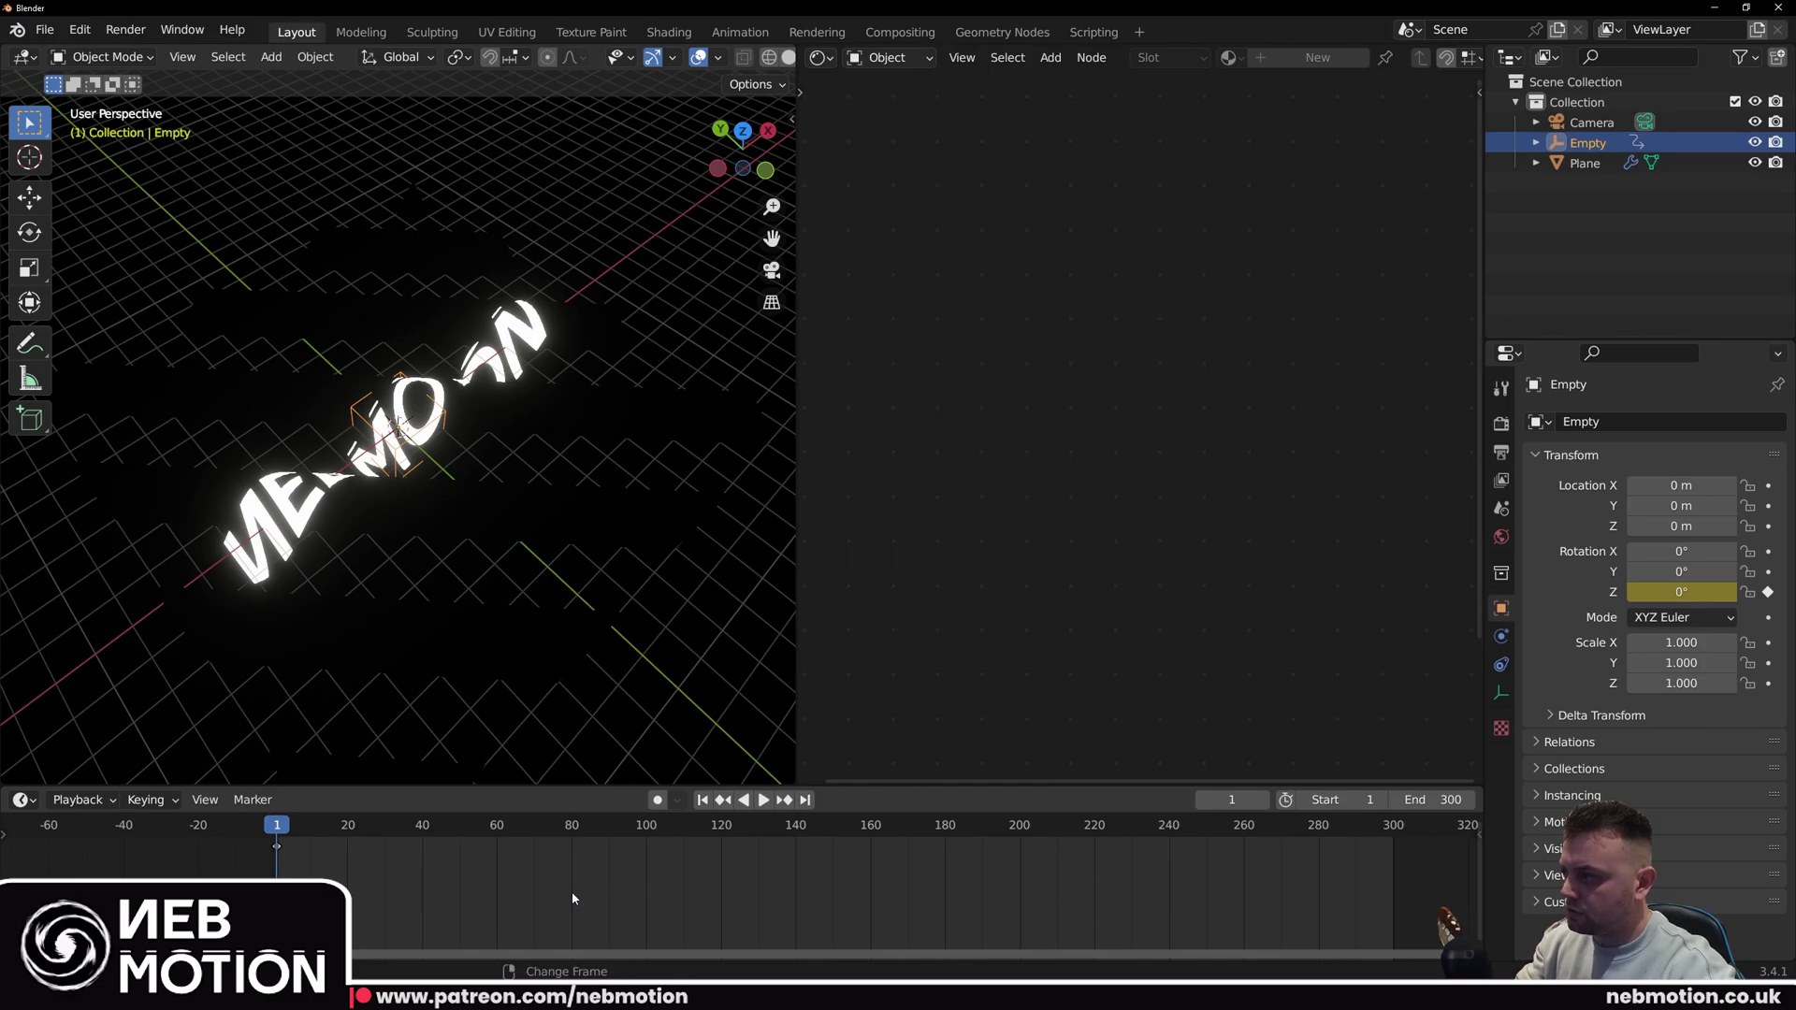
{"action": "key", "text": "shift+Right"}
{"action": "key", "text": "Right"}
{"action": "left_click", "coordinate": [1680, 592]}
{"action": "type", "text": "360"}
{"action": "key", "text": "Return"}
{"action": "left_click", "coordinate": [1768, 592]}
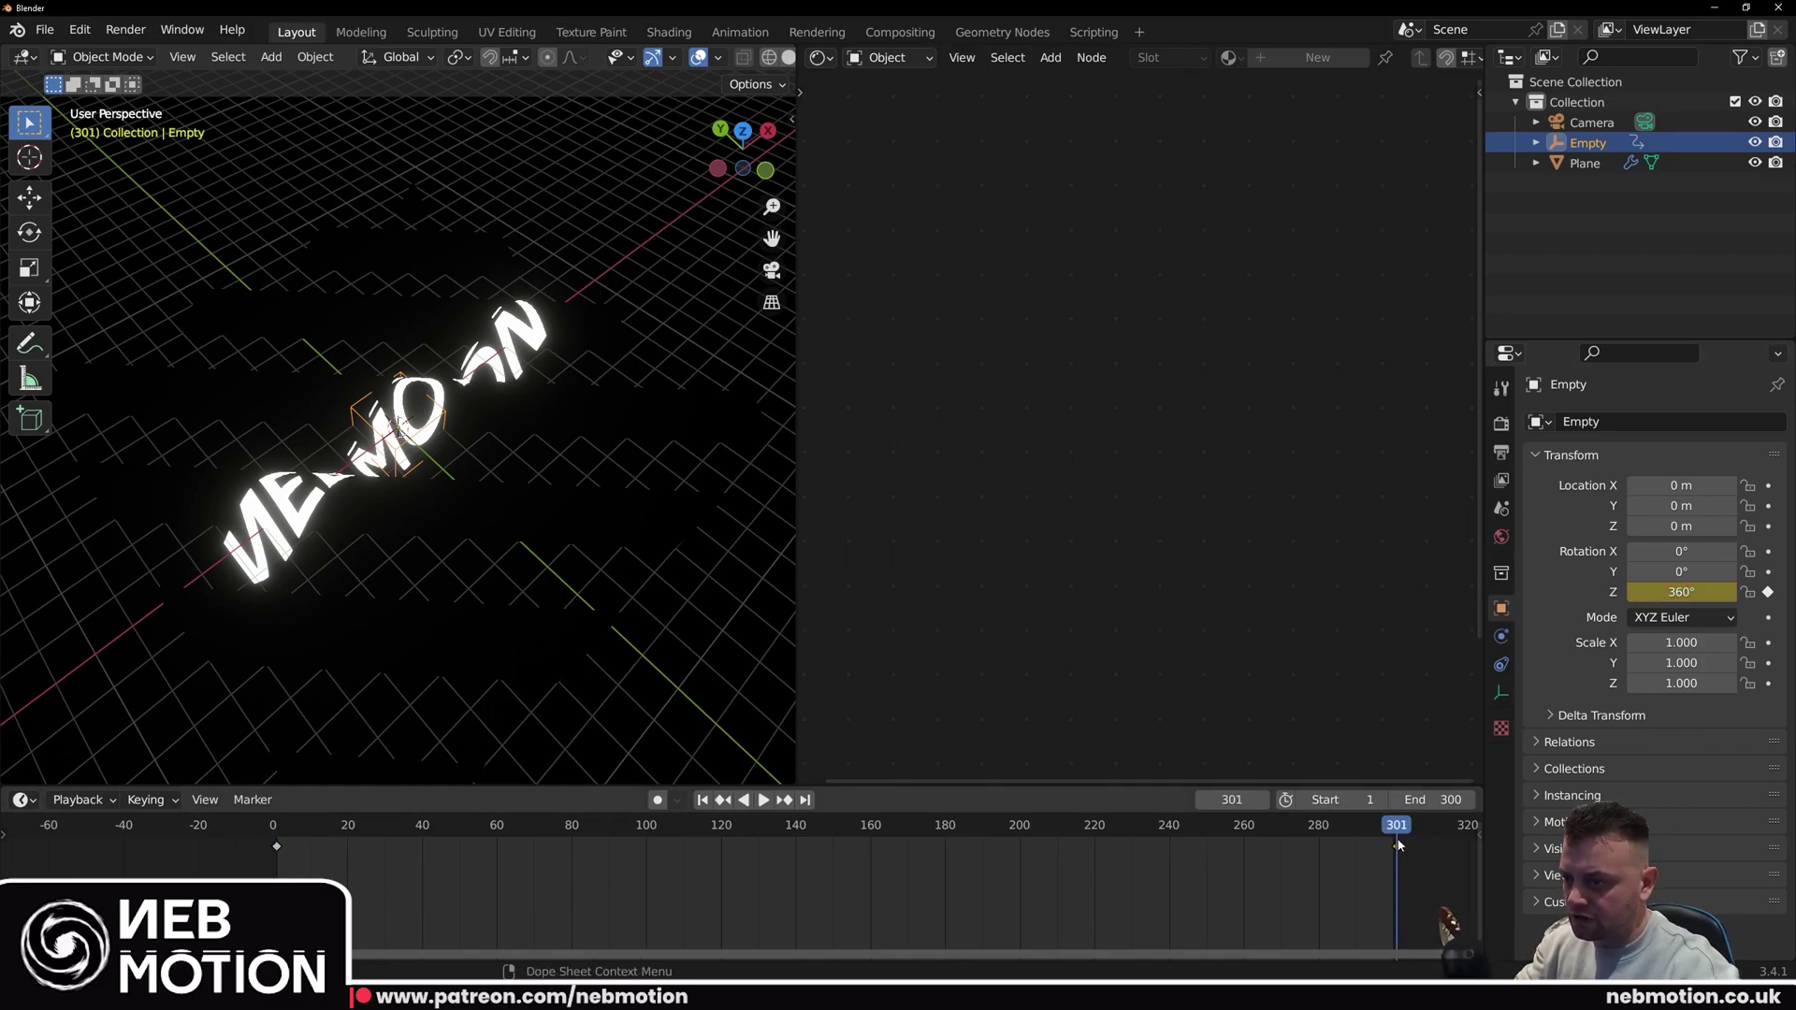
Step: Check the last frames of the timeline and play back the empty's rotation from the start
{"action": "left_click_drag", "start_coordinate": [1394, 832], "coordinate": [1395, 831]}
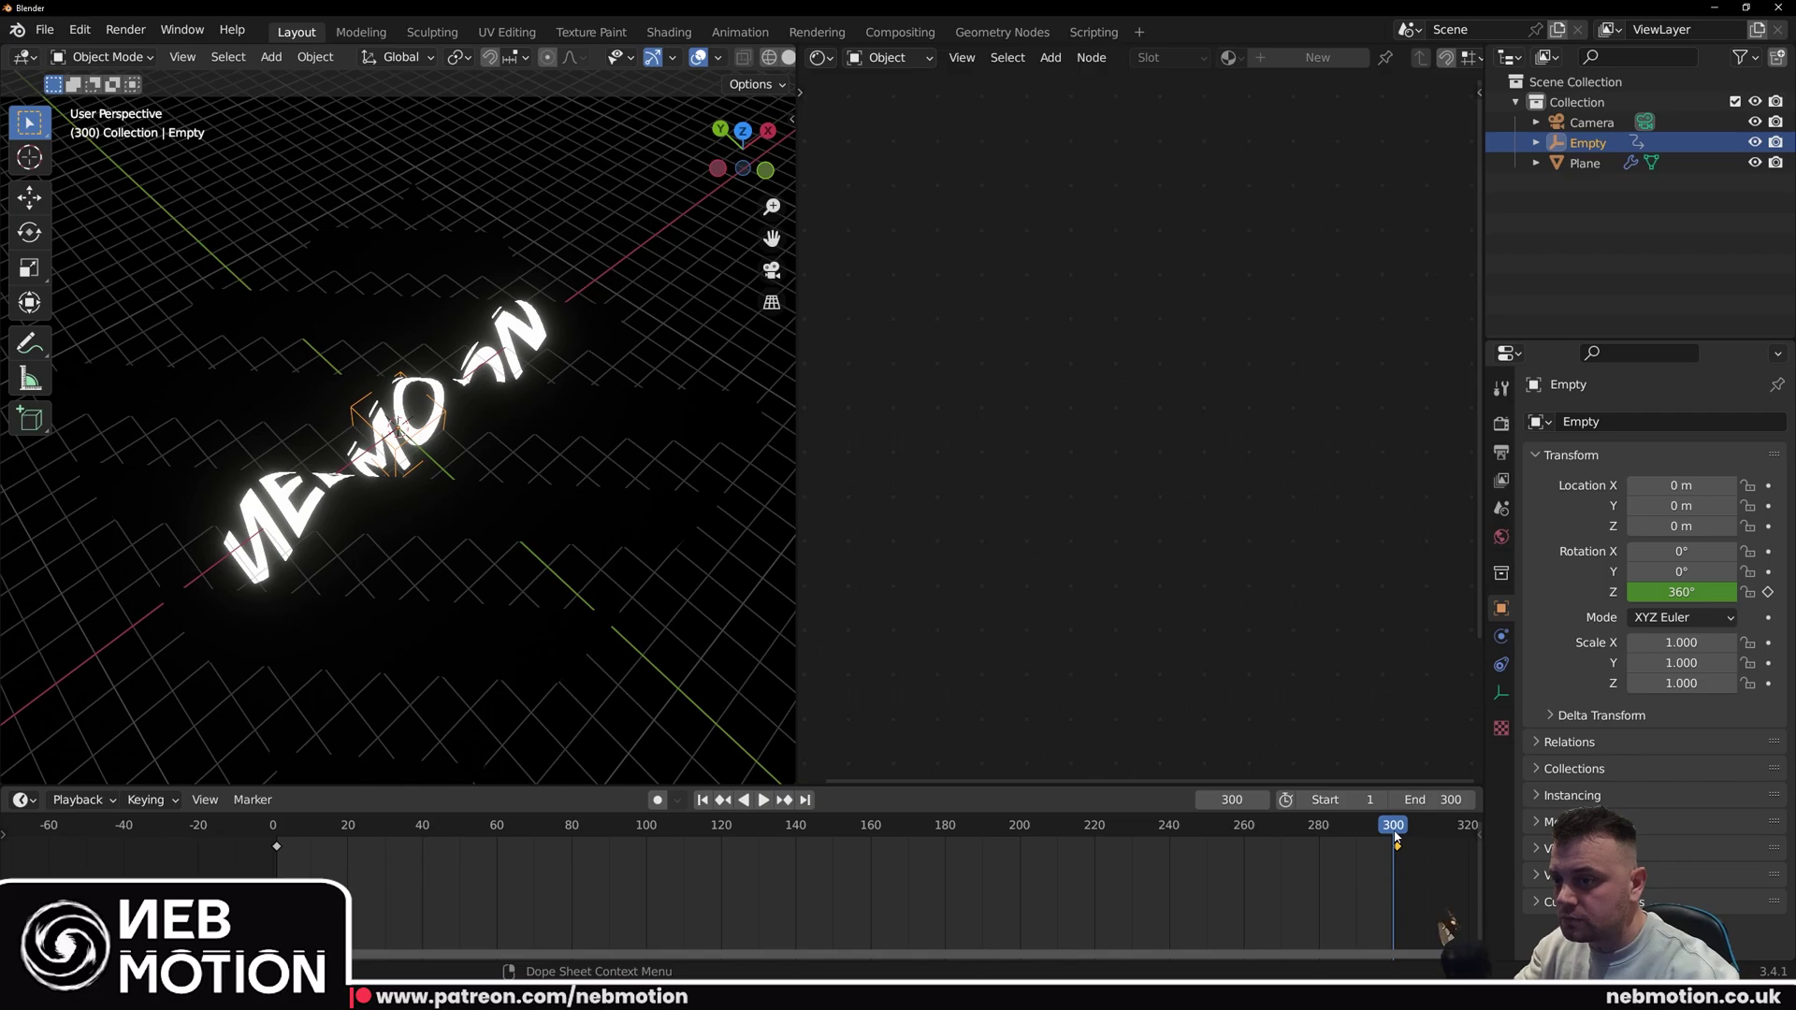
{"action": "key", "text": "Right"}
{"action": "key", "text": "shift+Left"}
{"action": "key", "text": "space"}
{"action": "key", "text": "space"}
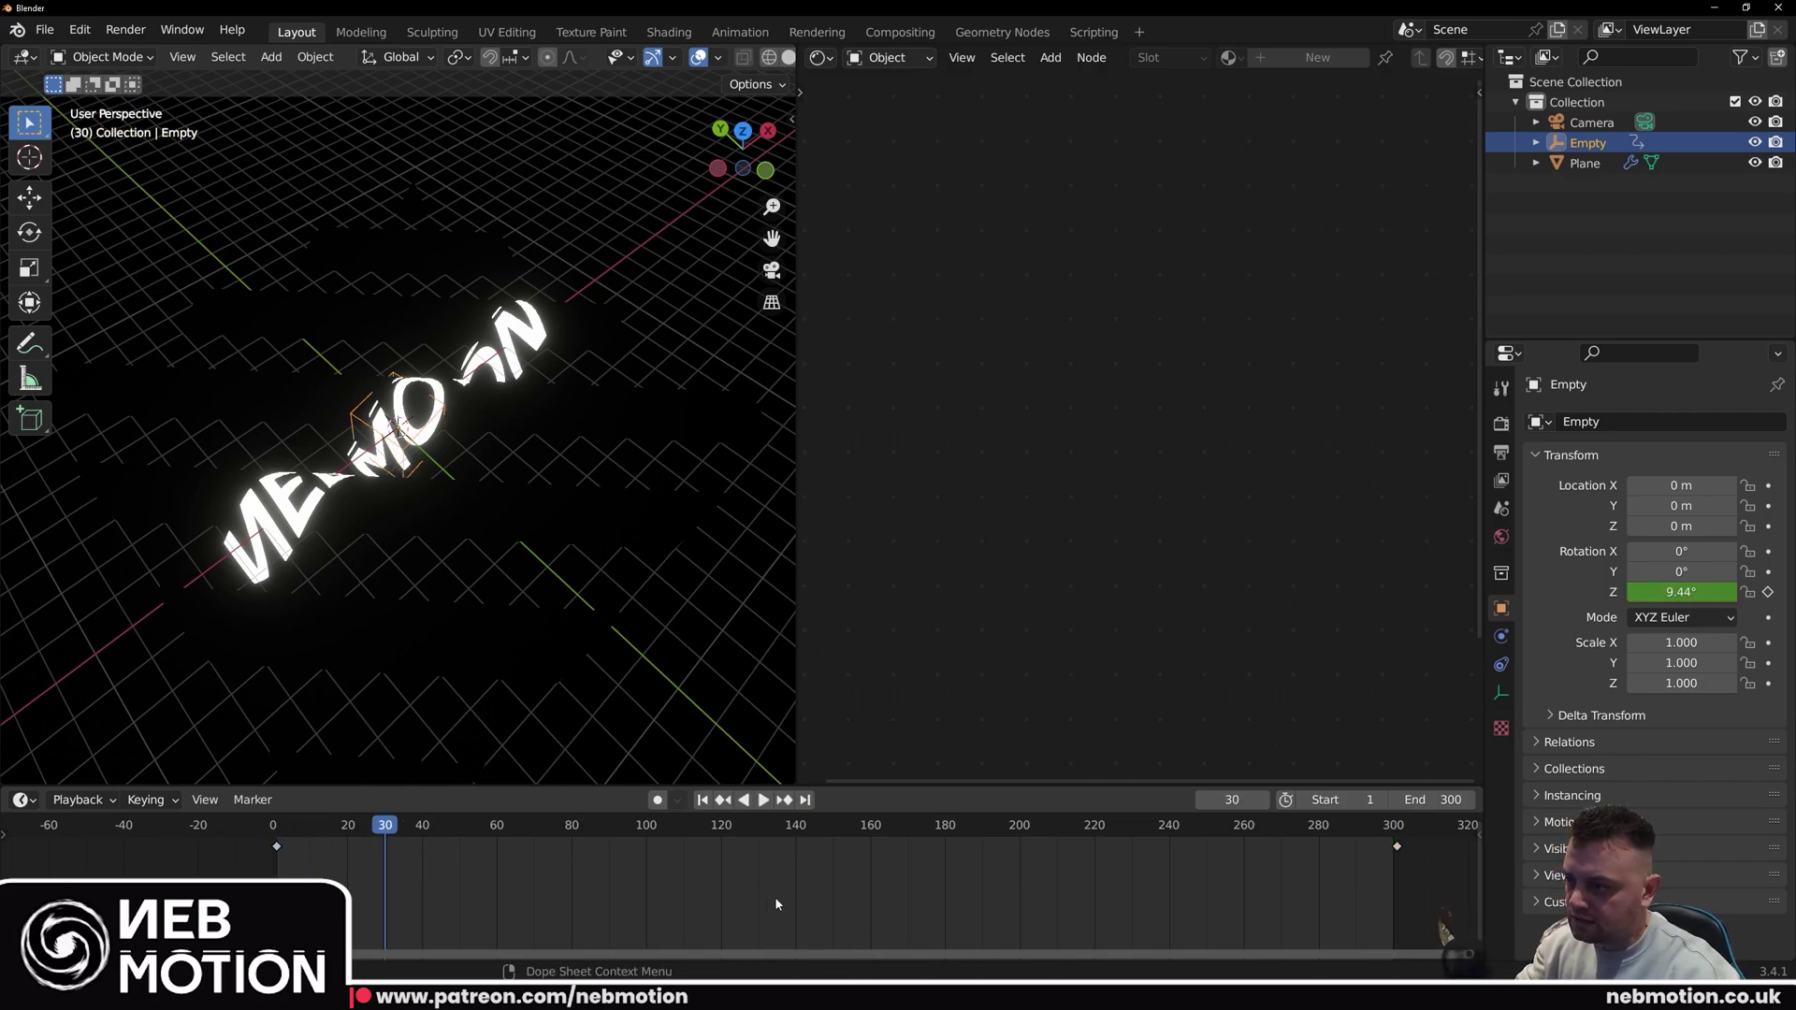
Step: Set all of the empty's keyframes to linear interpolation, play back the rotation and return to frame 1
{"action": "key", "text": "a"}
{"action": "key", "text": "t"}
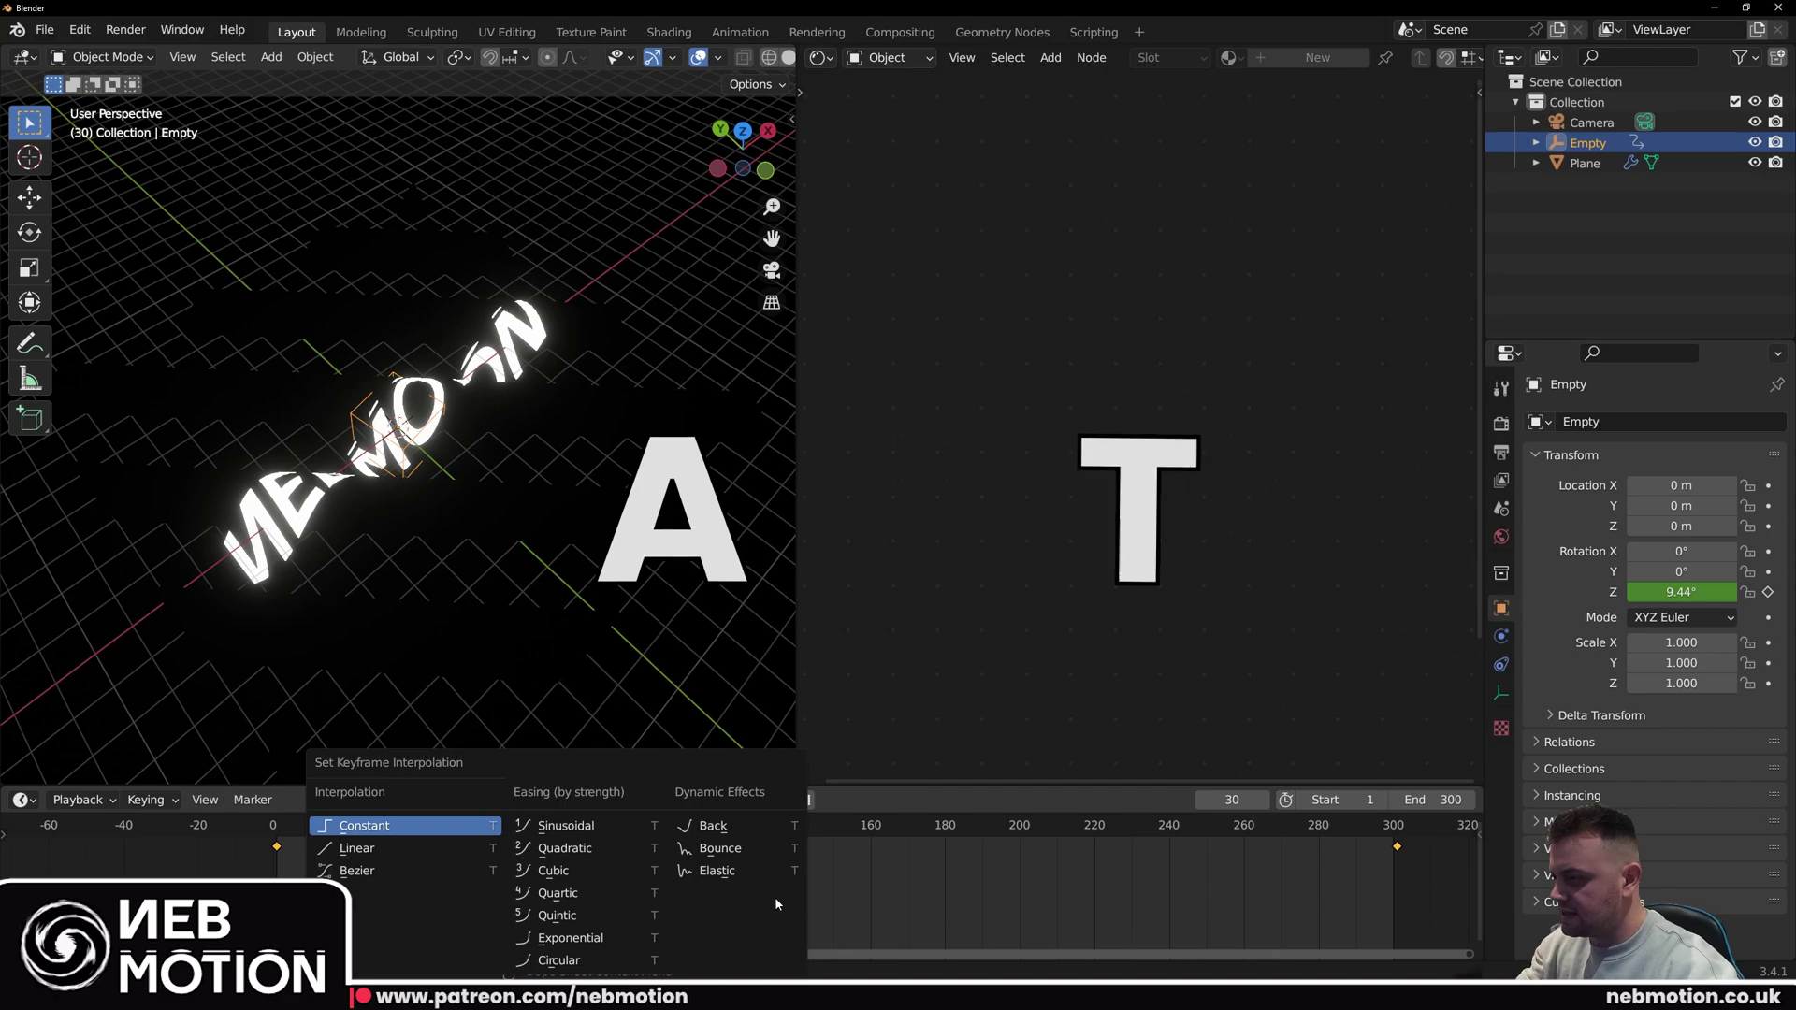
{"action": "left_click", "coordinate": [363, 849]}
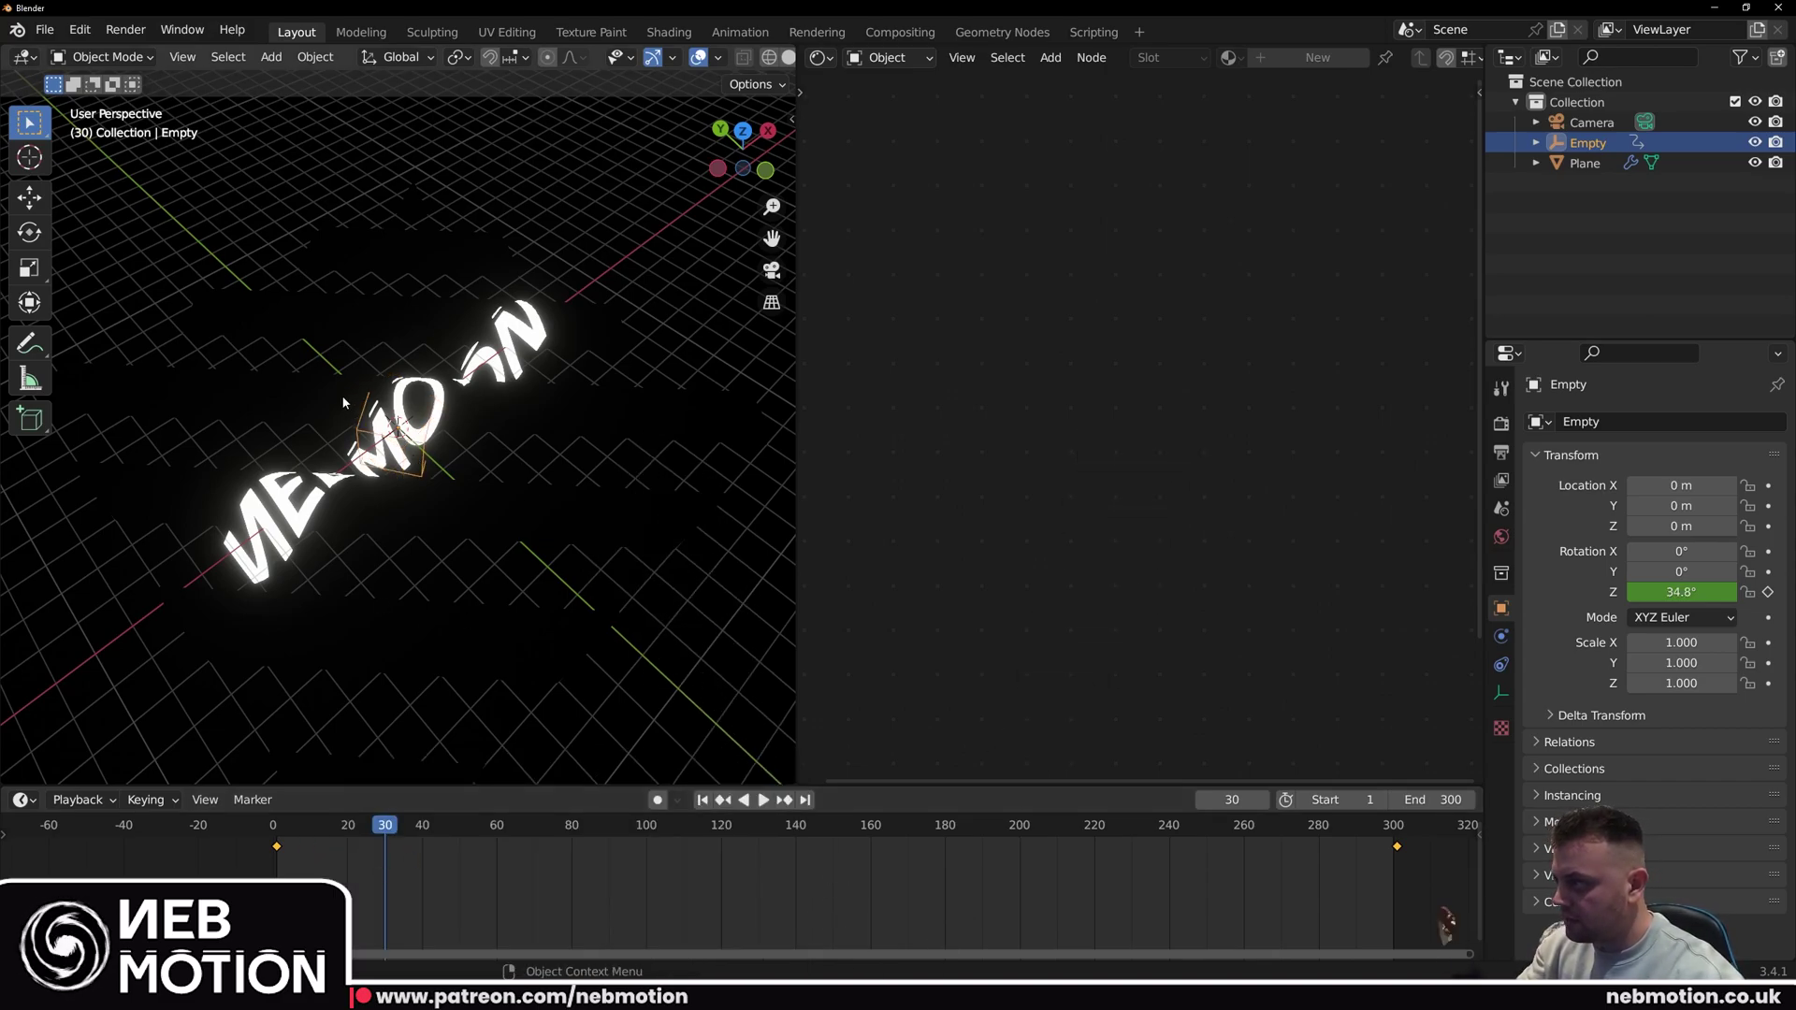
{"action": "key", "text": "space"}
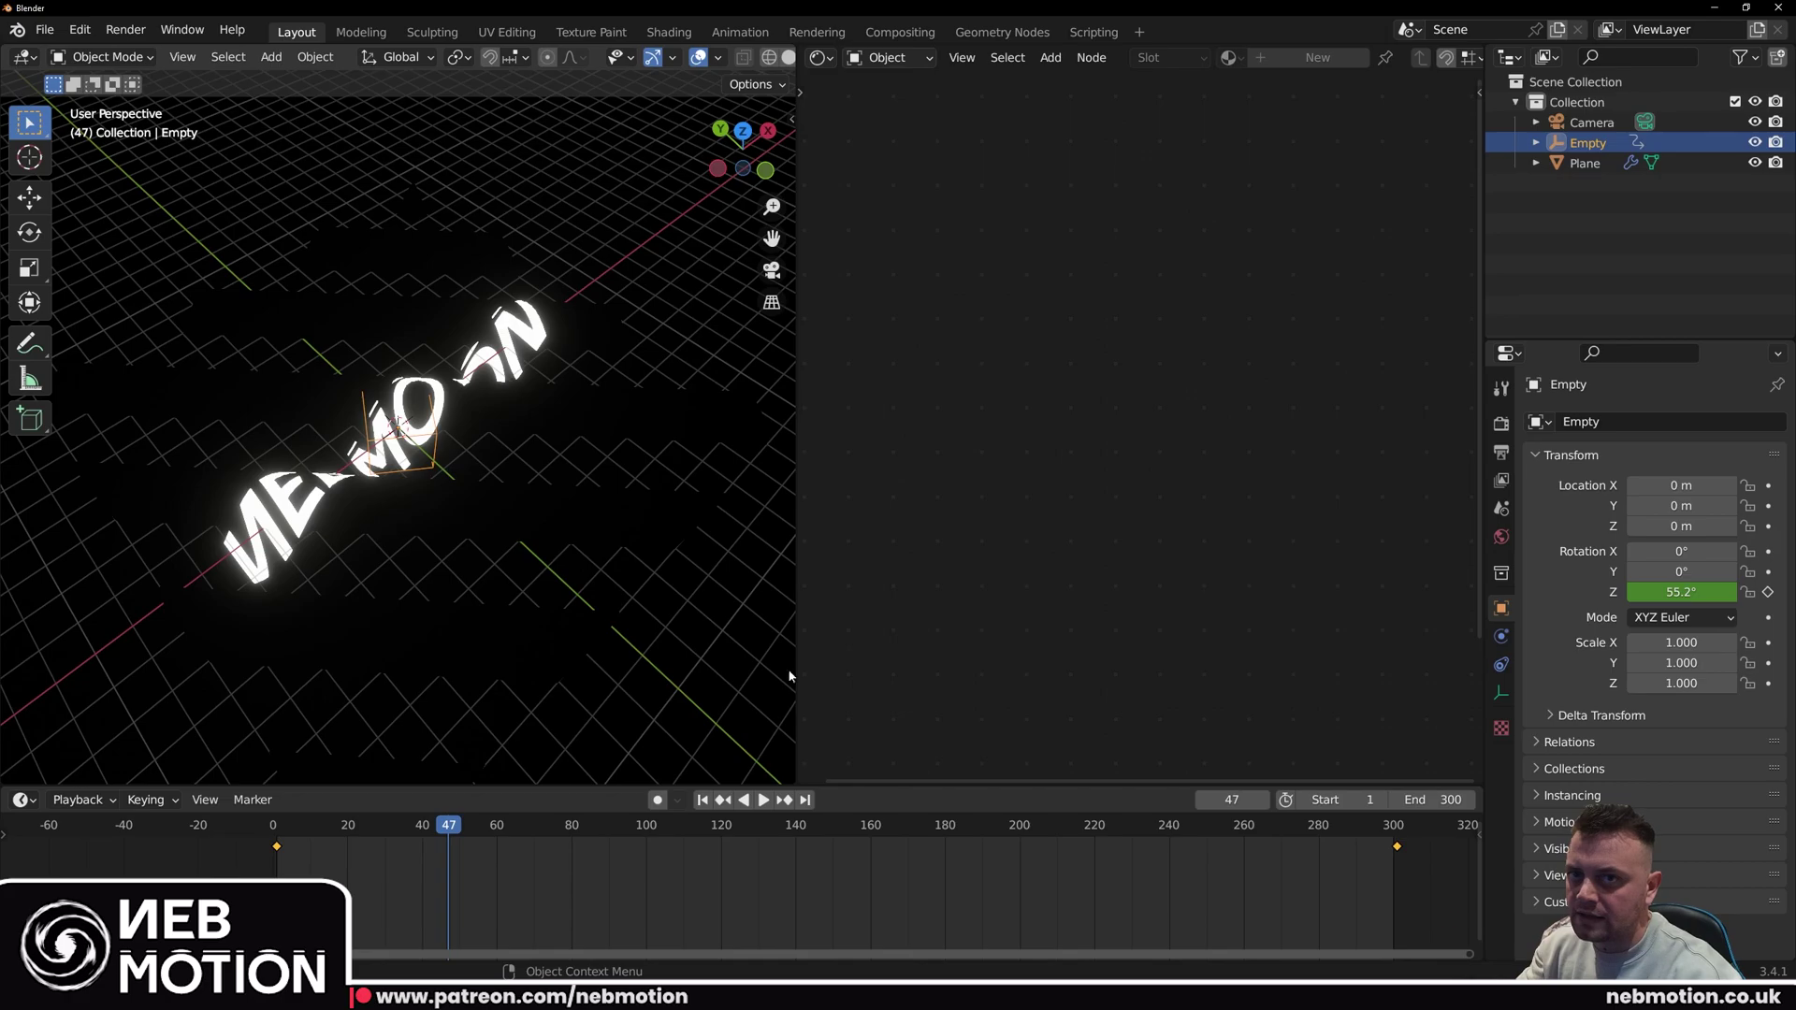
{"action": "key", "text": "space"}
{"action": "middle_click_drag", "start_coordinate": [532, 728], "coordinate": [783, 666]}
{"action": "key", "text": "space"}
{"action": "key", "text": "shift+Left"}
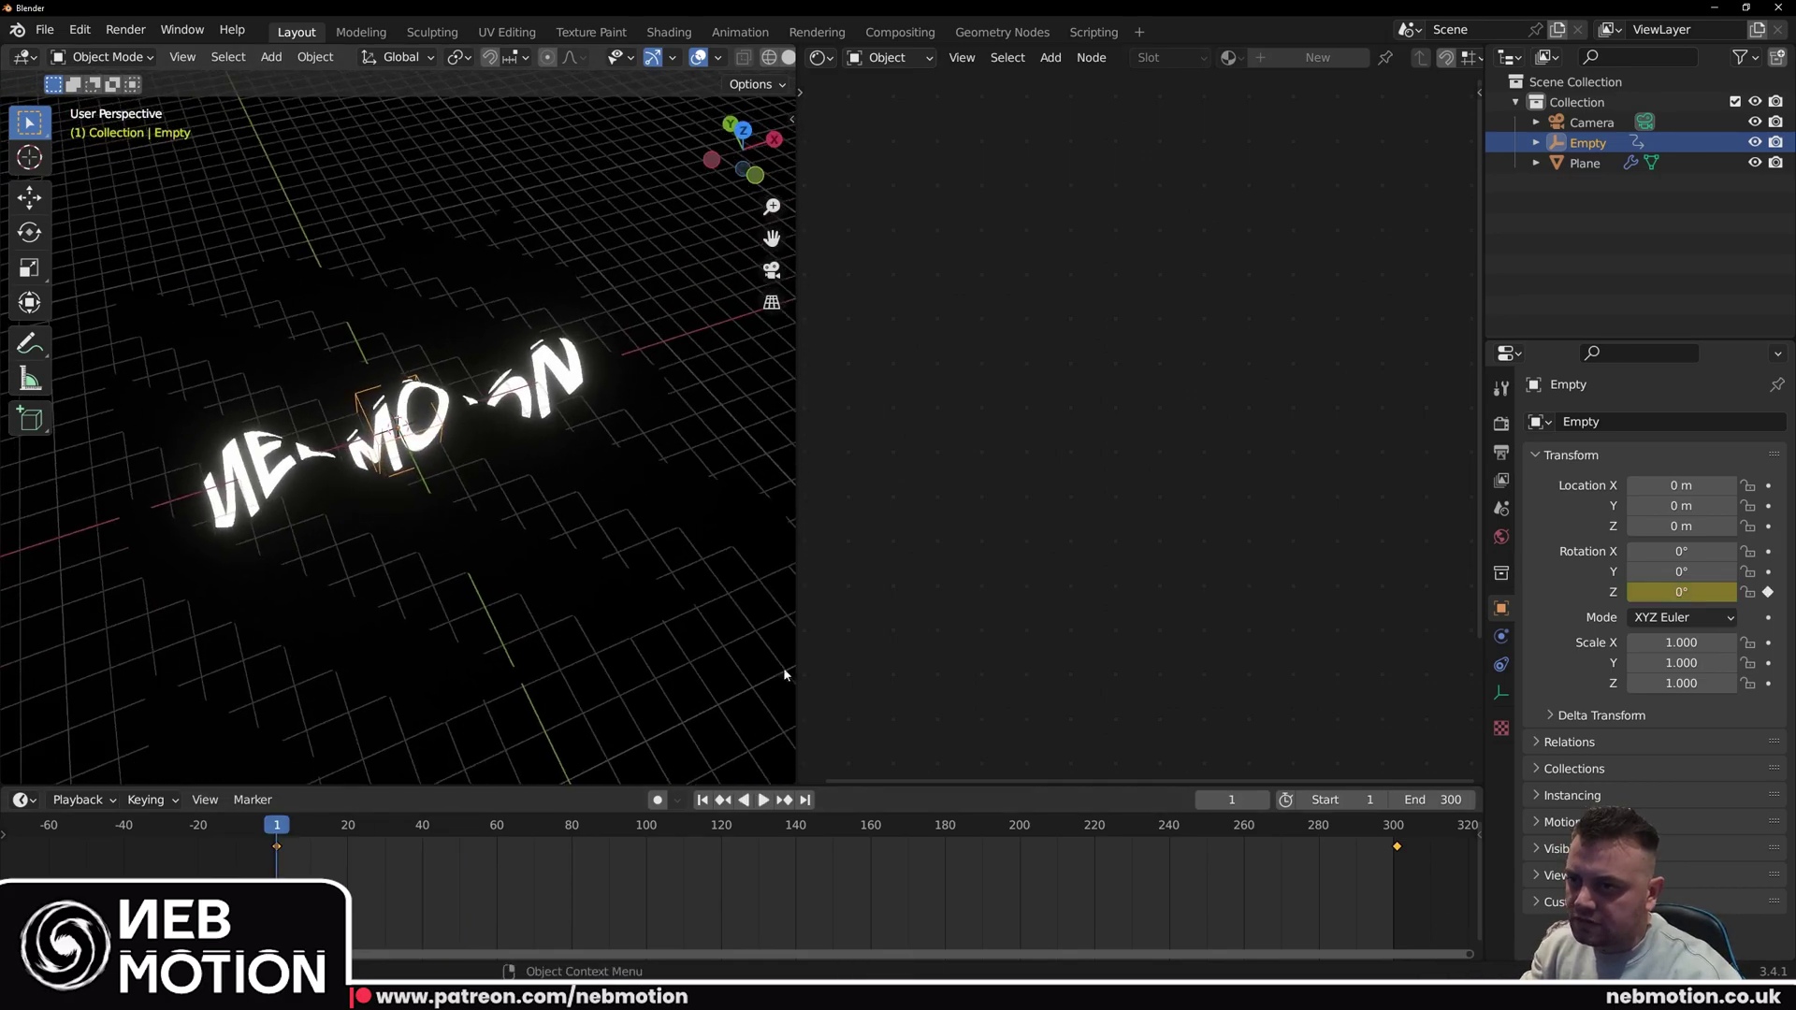
Step: Set the plane's Displace texture coordinates to Object and use the Empty as the coordinate object
{"action": "left_click", "coordinate": [1576, 161]}
{"action": "left_click", "coordinate": [1651, 511]}
{"action": "left_click", "coordinate": [1637, 513]}
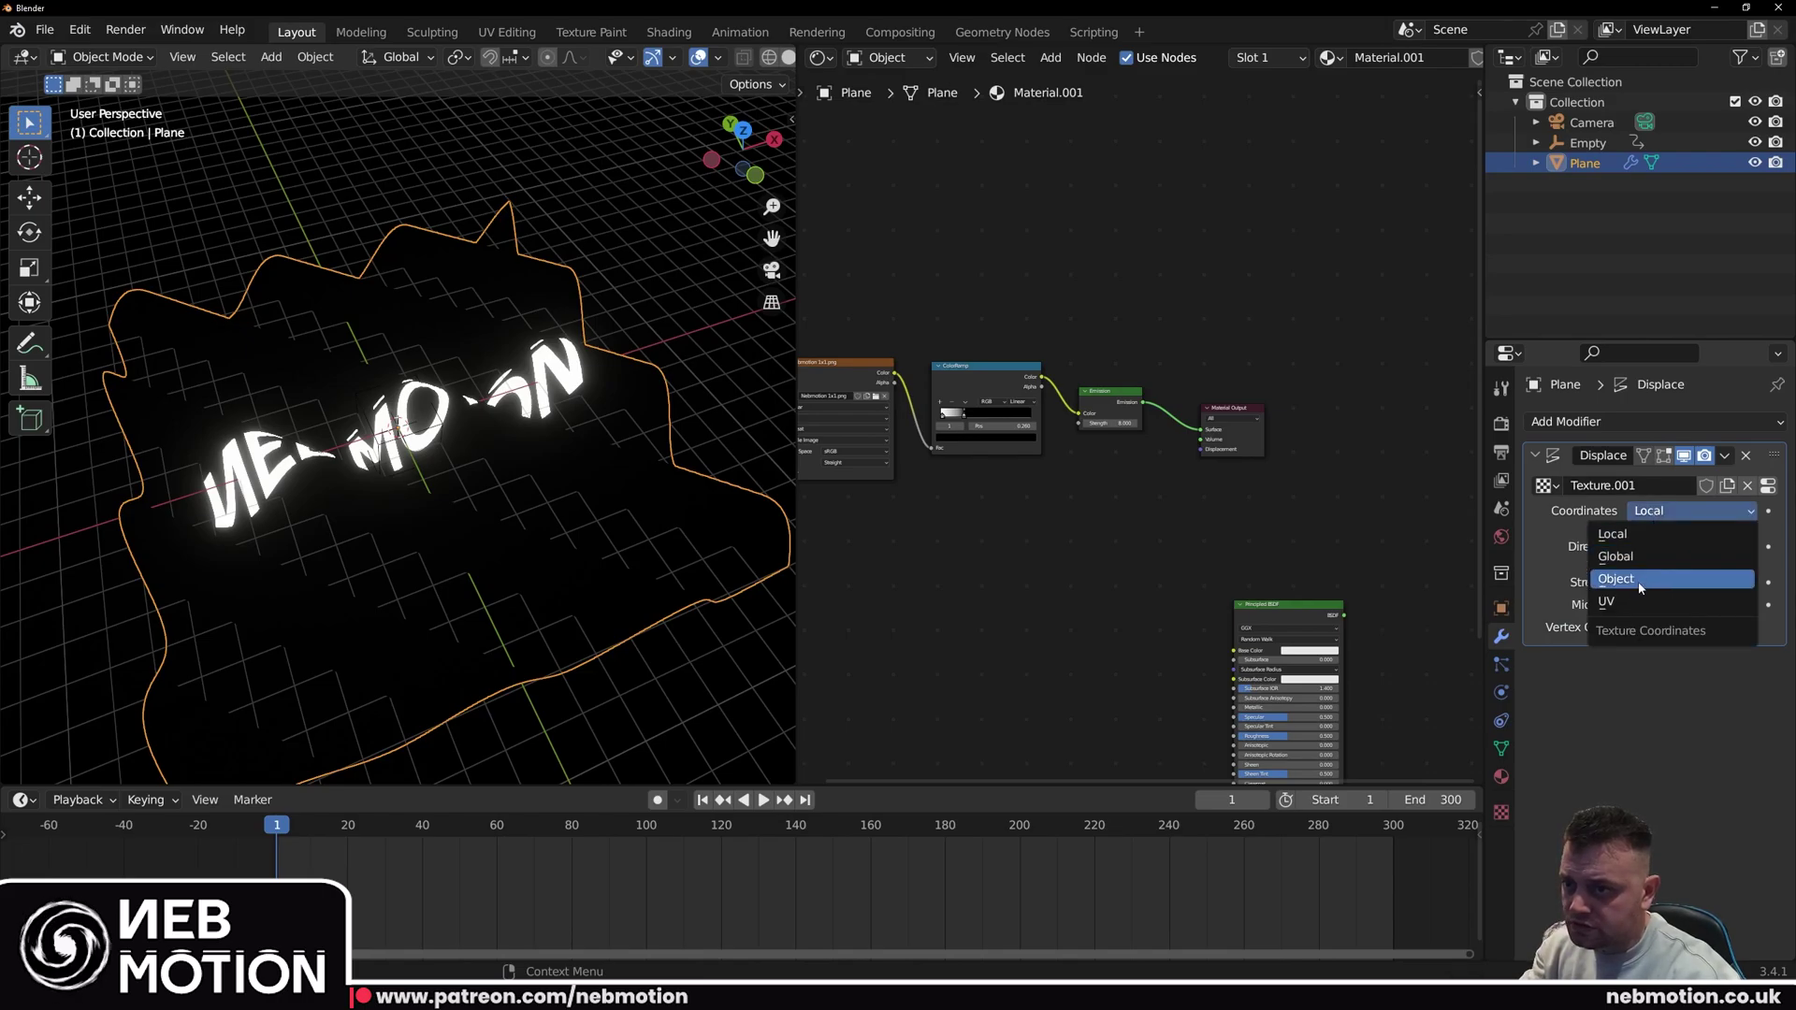
{"action": "left_click", "coordinate": [1657, 513]}
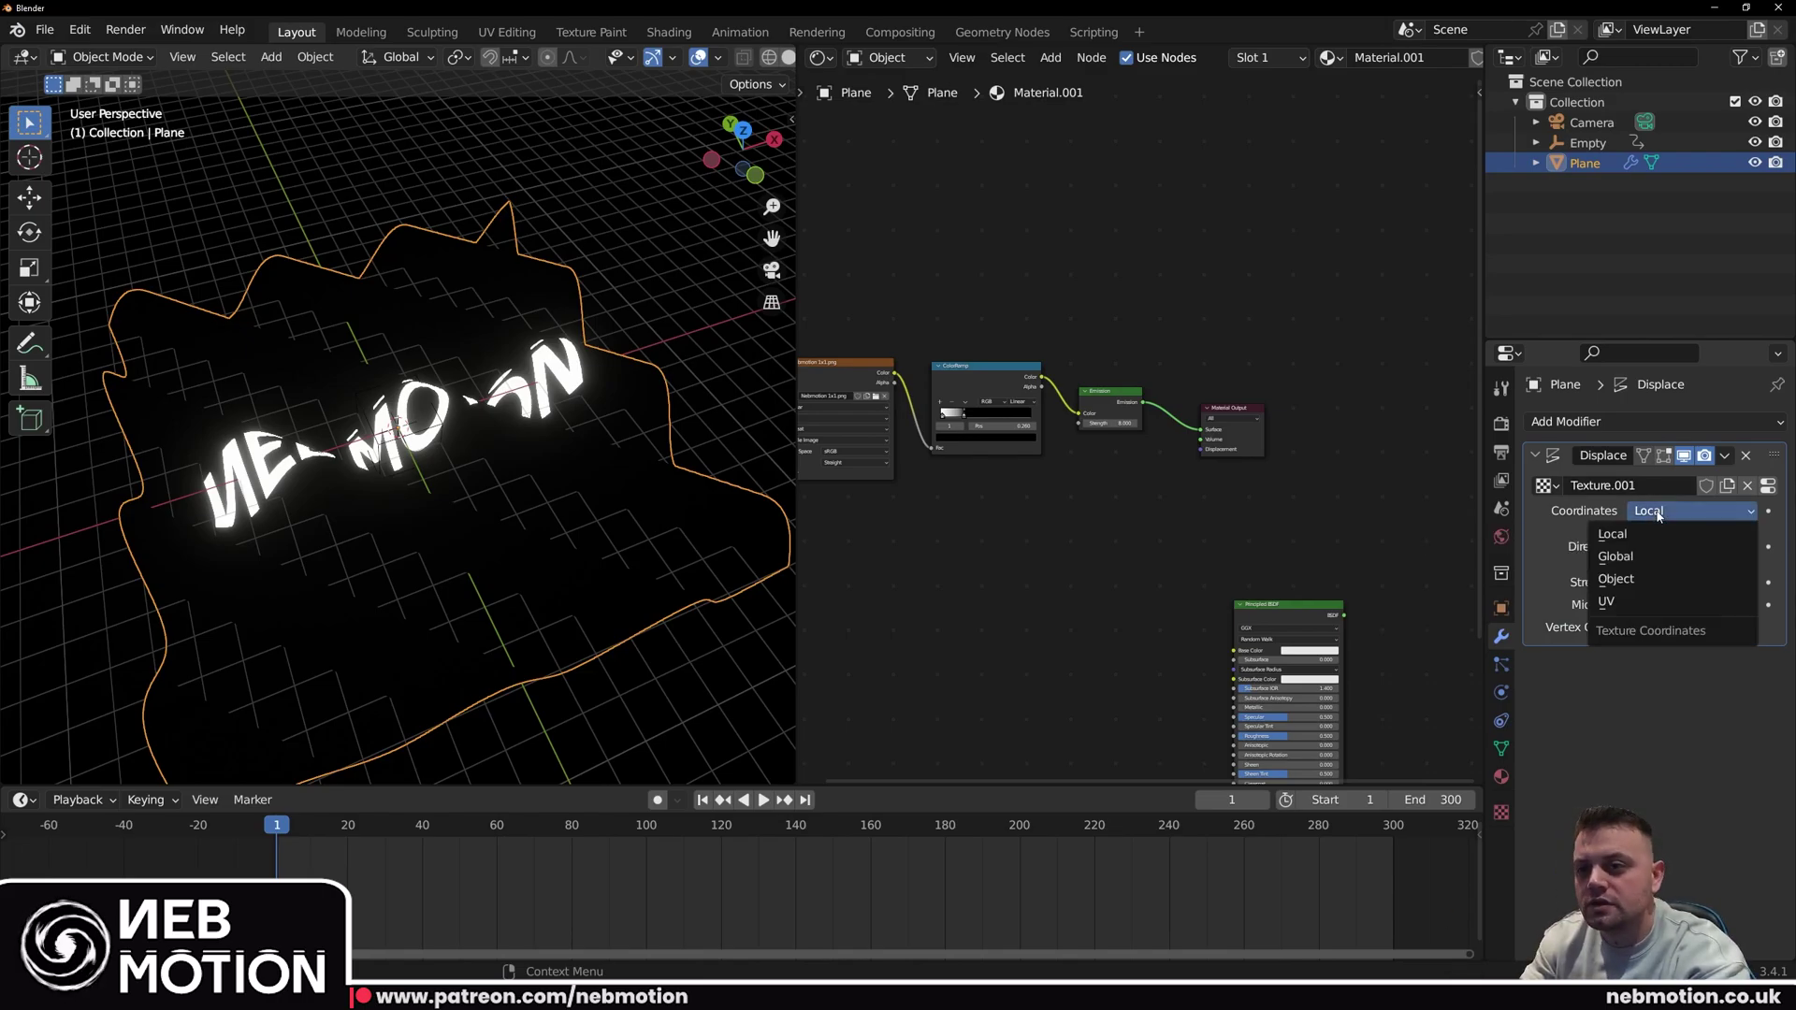
{"action": "left_click", "coordinate": [1639, 579]}
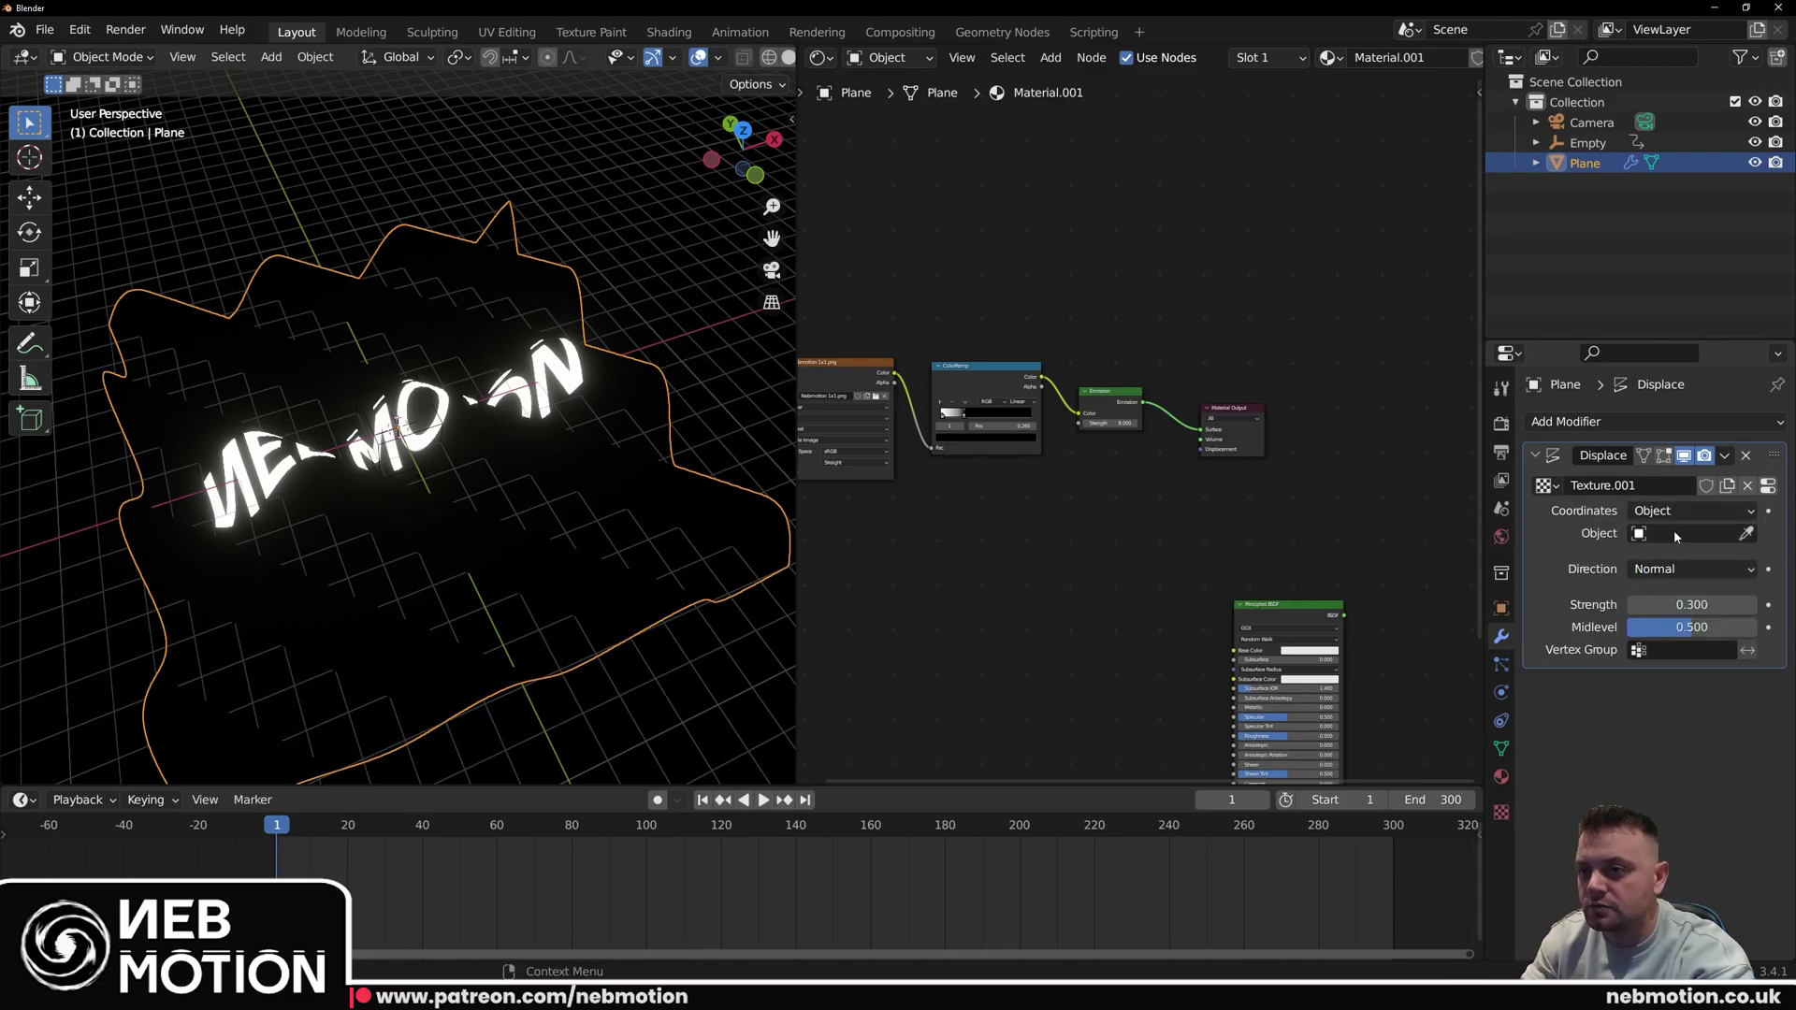
{"action": "left_click", "coordinate": [1674, 533]}
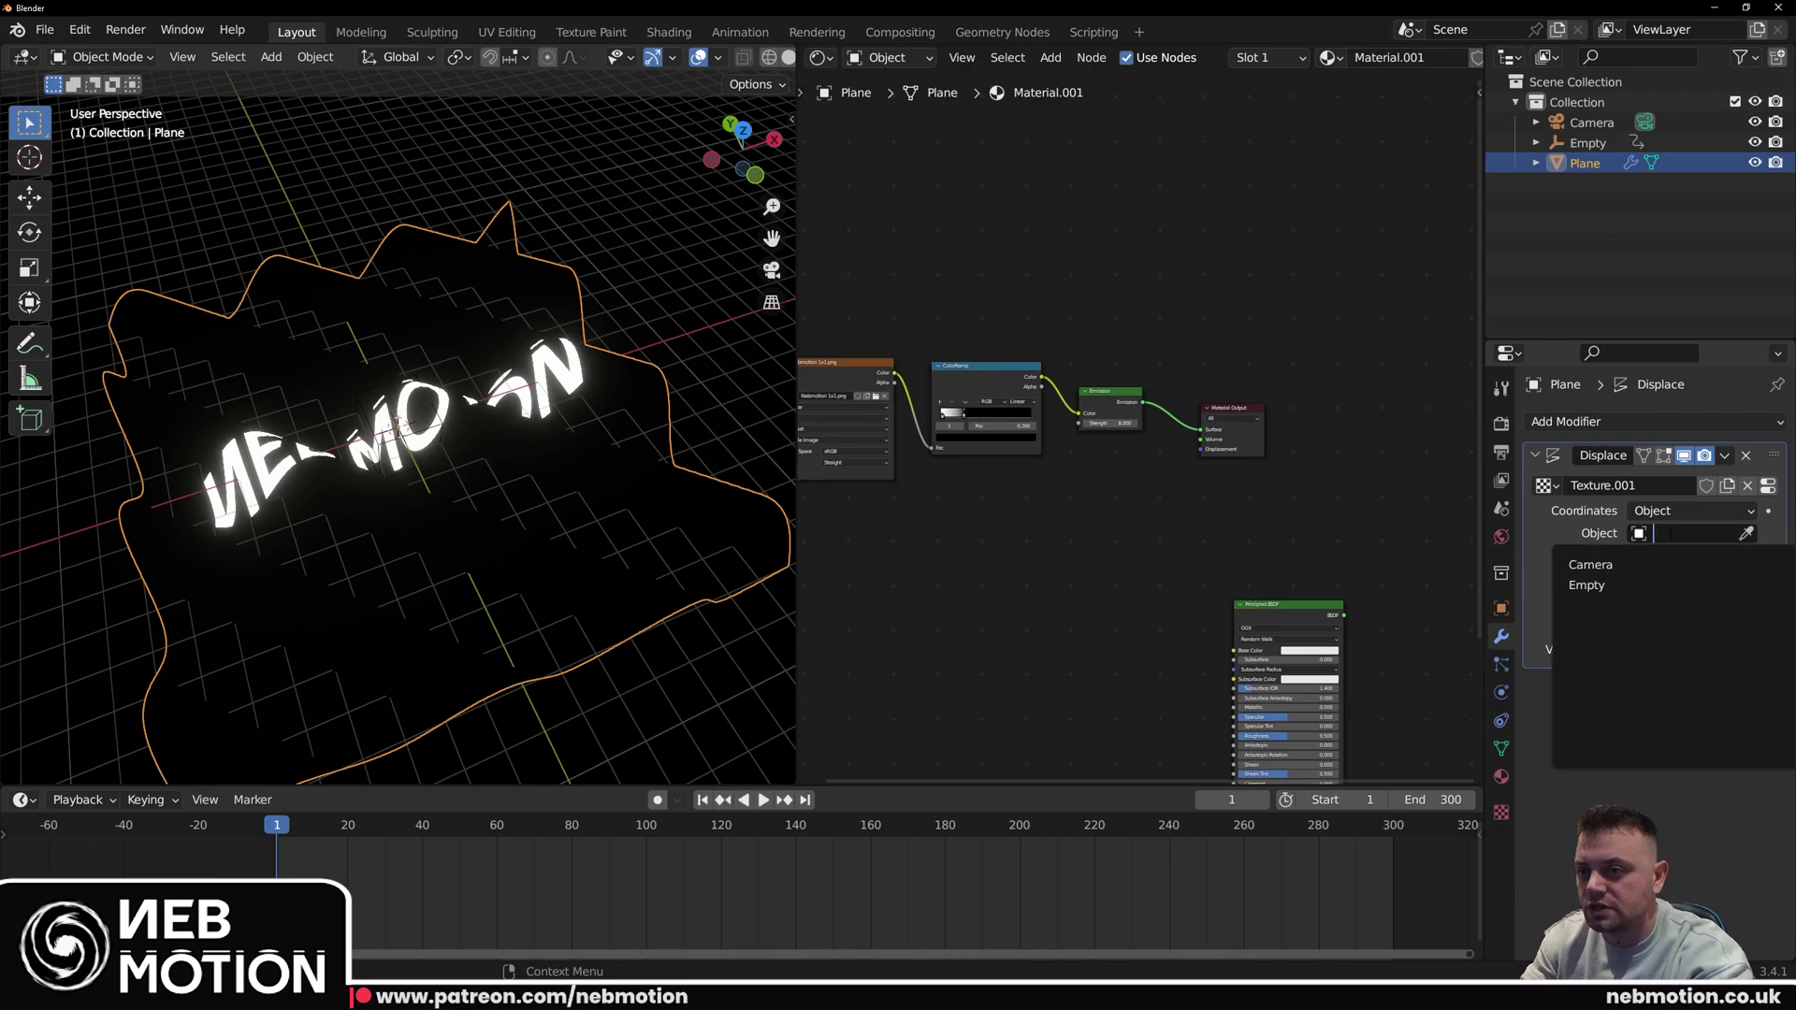
{"action": "left_click", "coordinate": [1586, 585]}
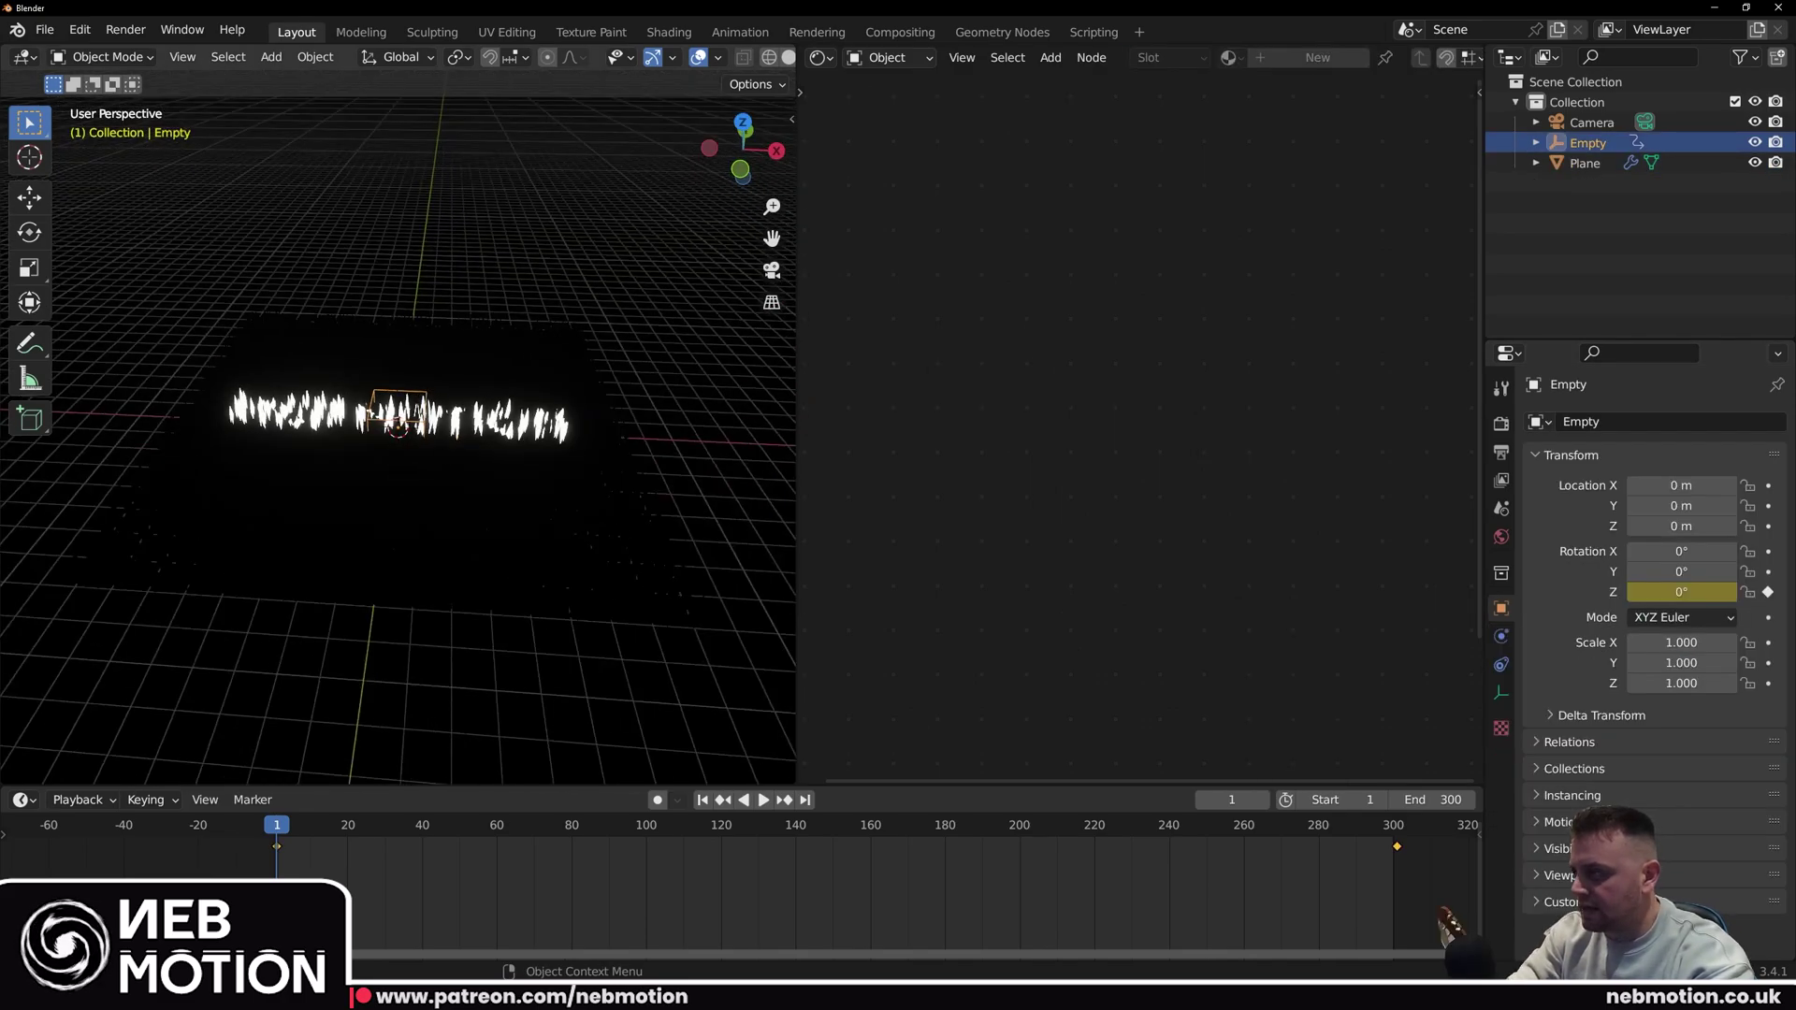
Step: Scale the empty up uniformly to about 8.065
{"action": "key", "text": "s"}
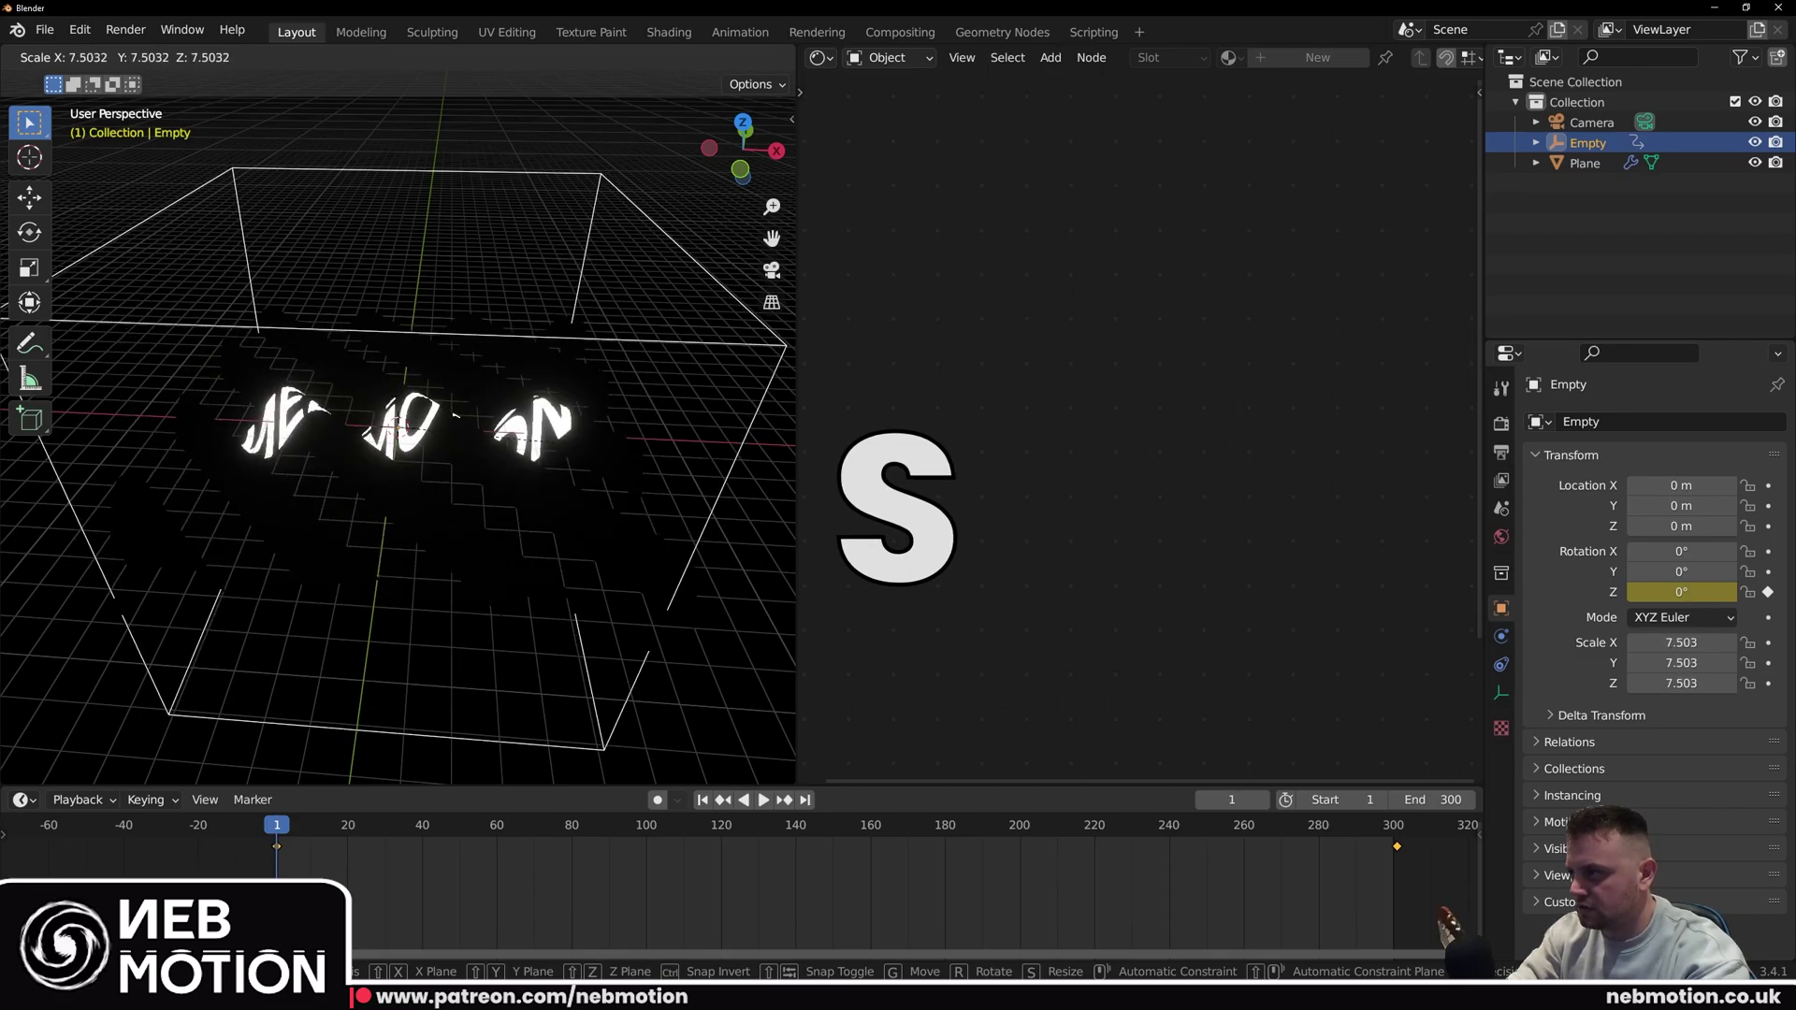
{"action": "left_click", "coordinate": [655, 446]}
{"action": "middle_click_drag", "start_coordinate": [655, 446], "coordinate": [697, 500]}
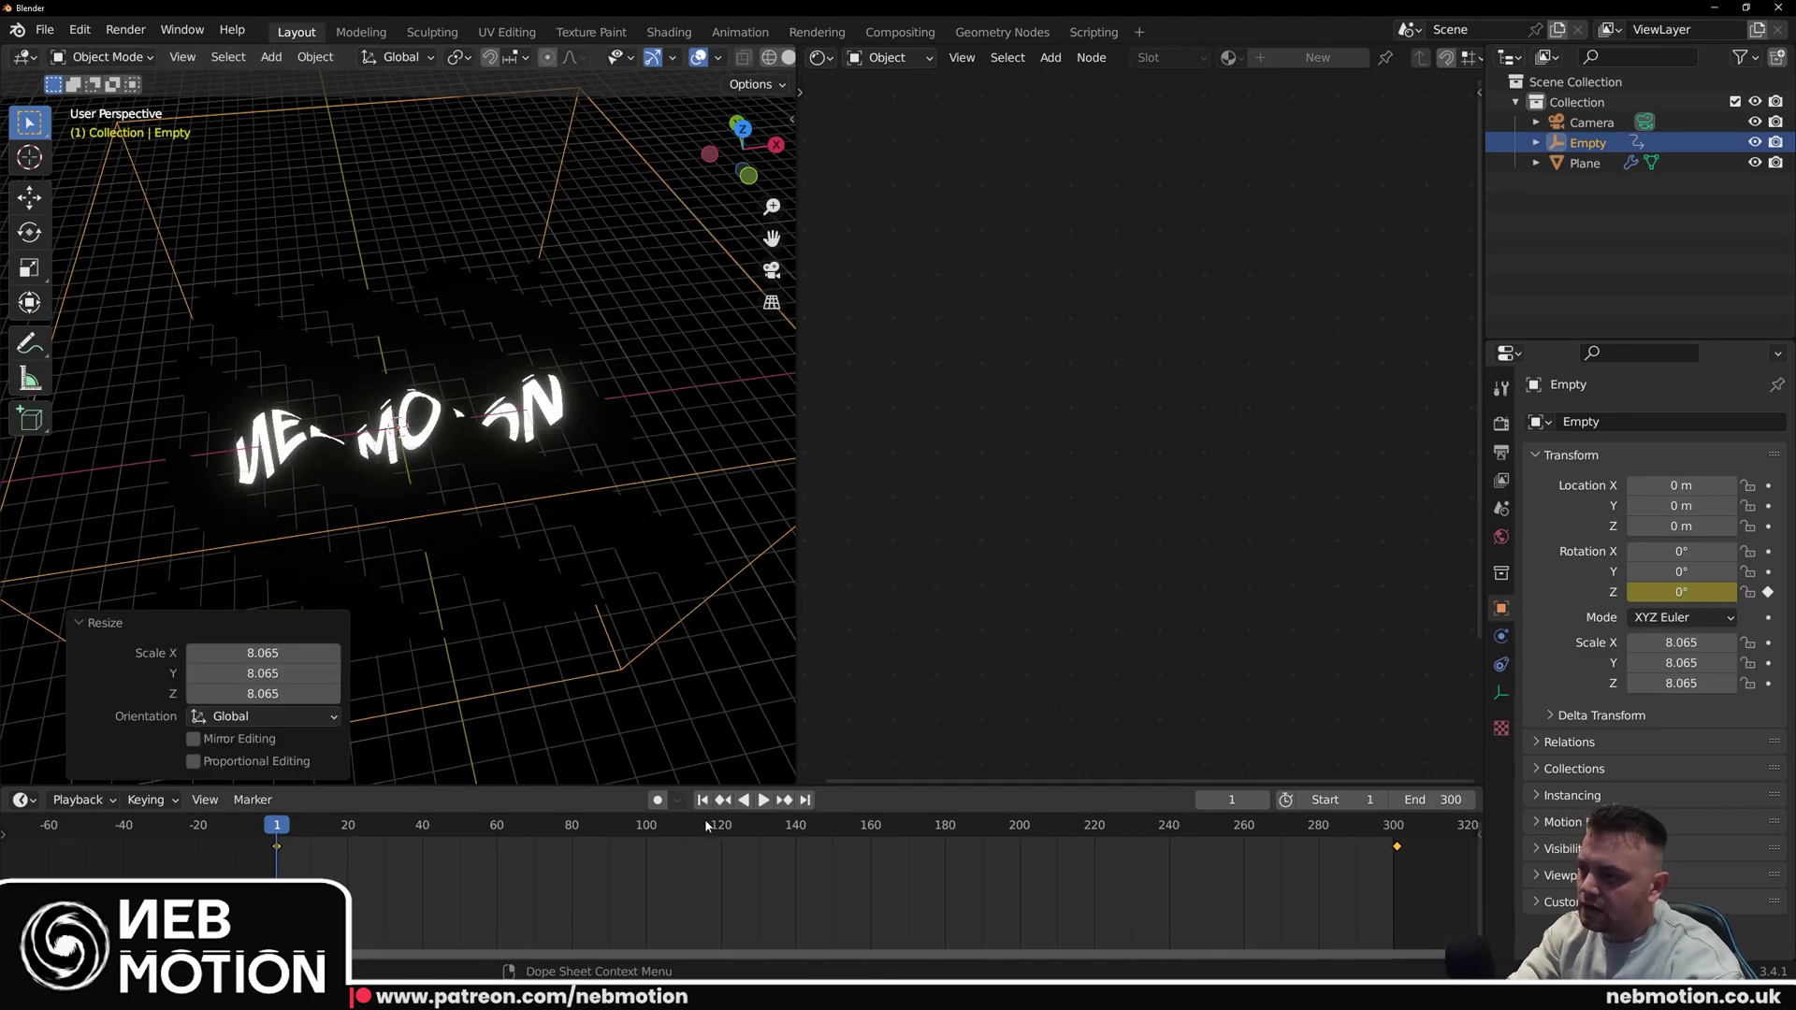
Step: Play back the displacement animation through the camera view and return to frame 1
{"action": "scroll", "coordinate": [670, 376], "scroll_direction": "down", "scroll_amount": 3}
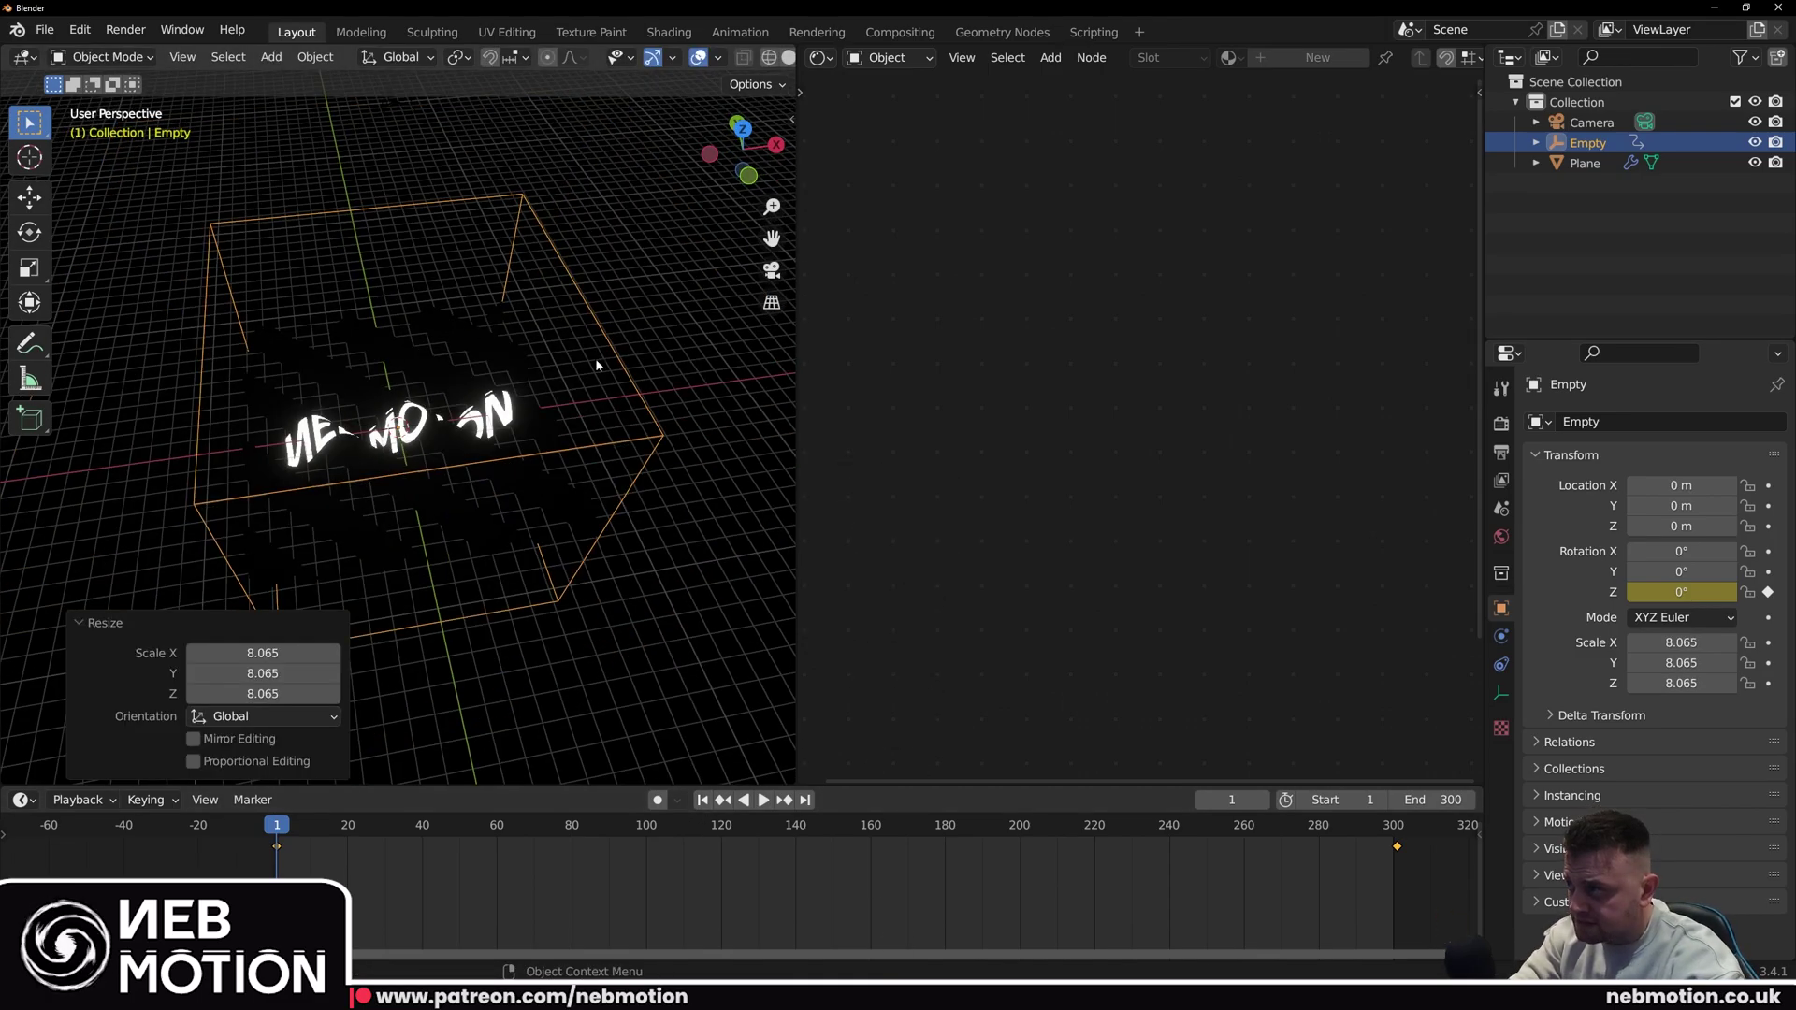
{"action": "middle_click_drag", "start_coordinate": [466, 516], "coordinate": [539, 482]}
{"action": "key", "text": "space"}
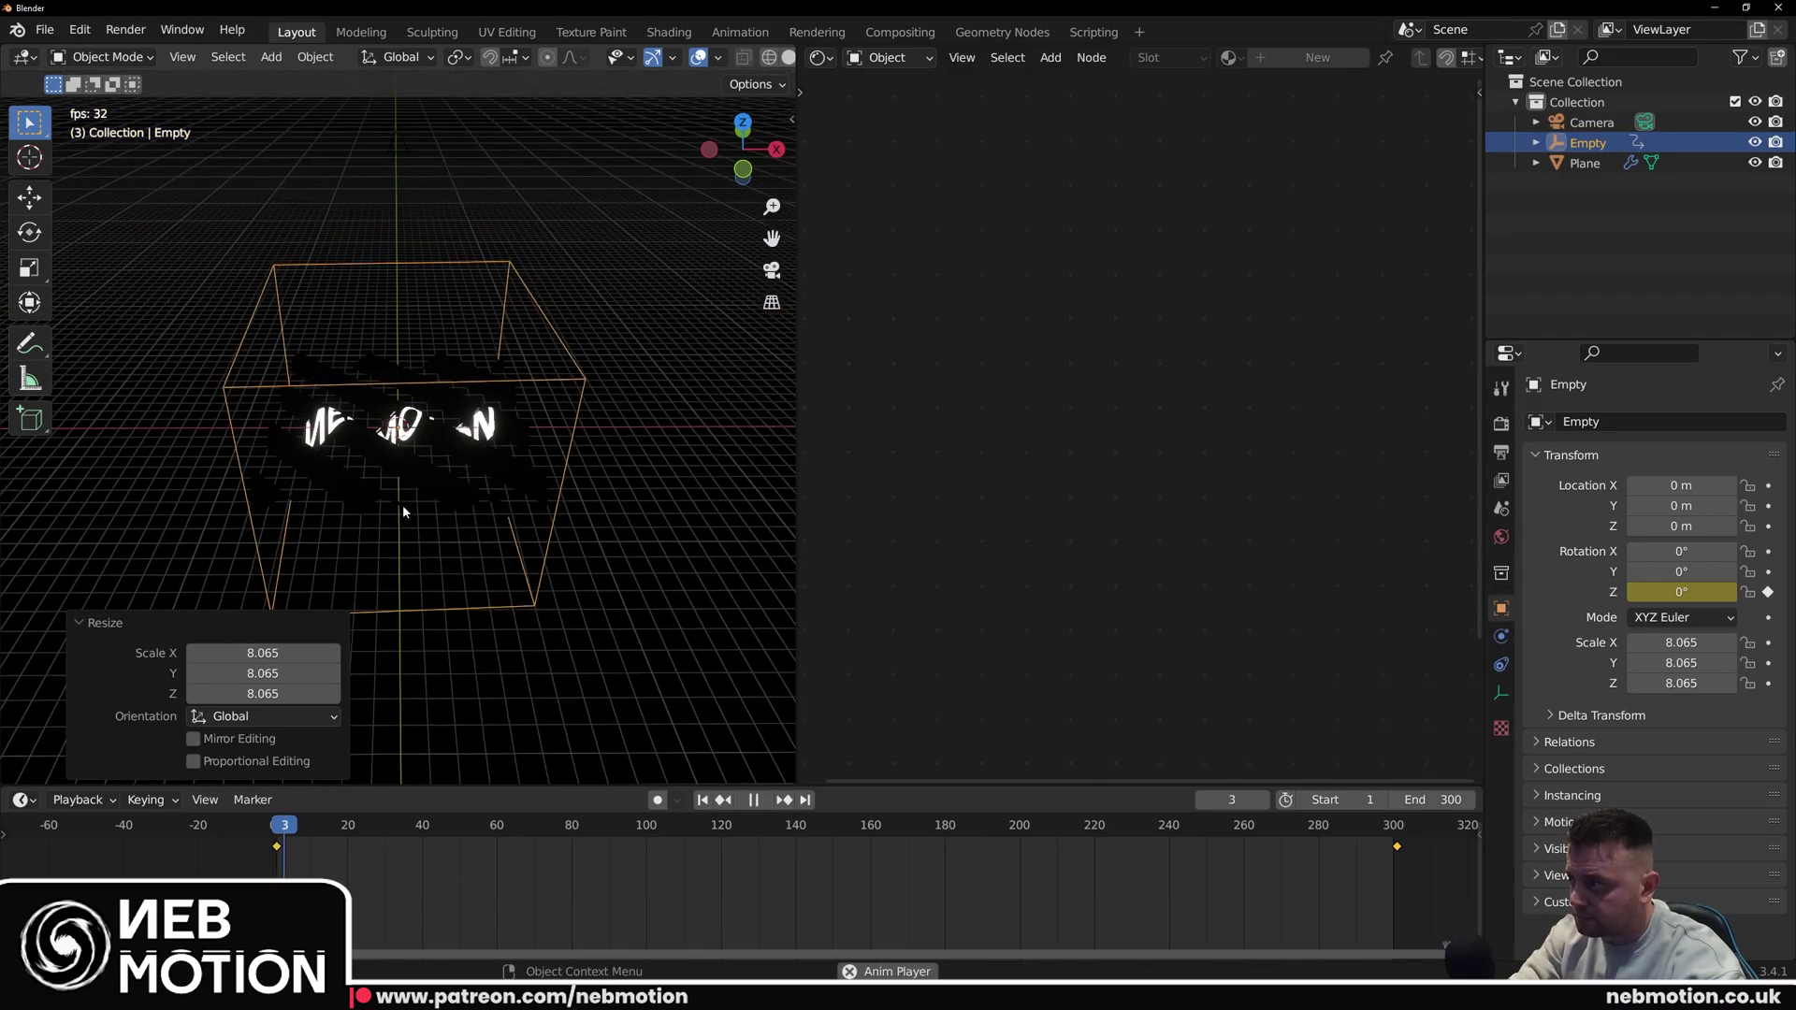
{"action": "key", "text": "KP_0"}
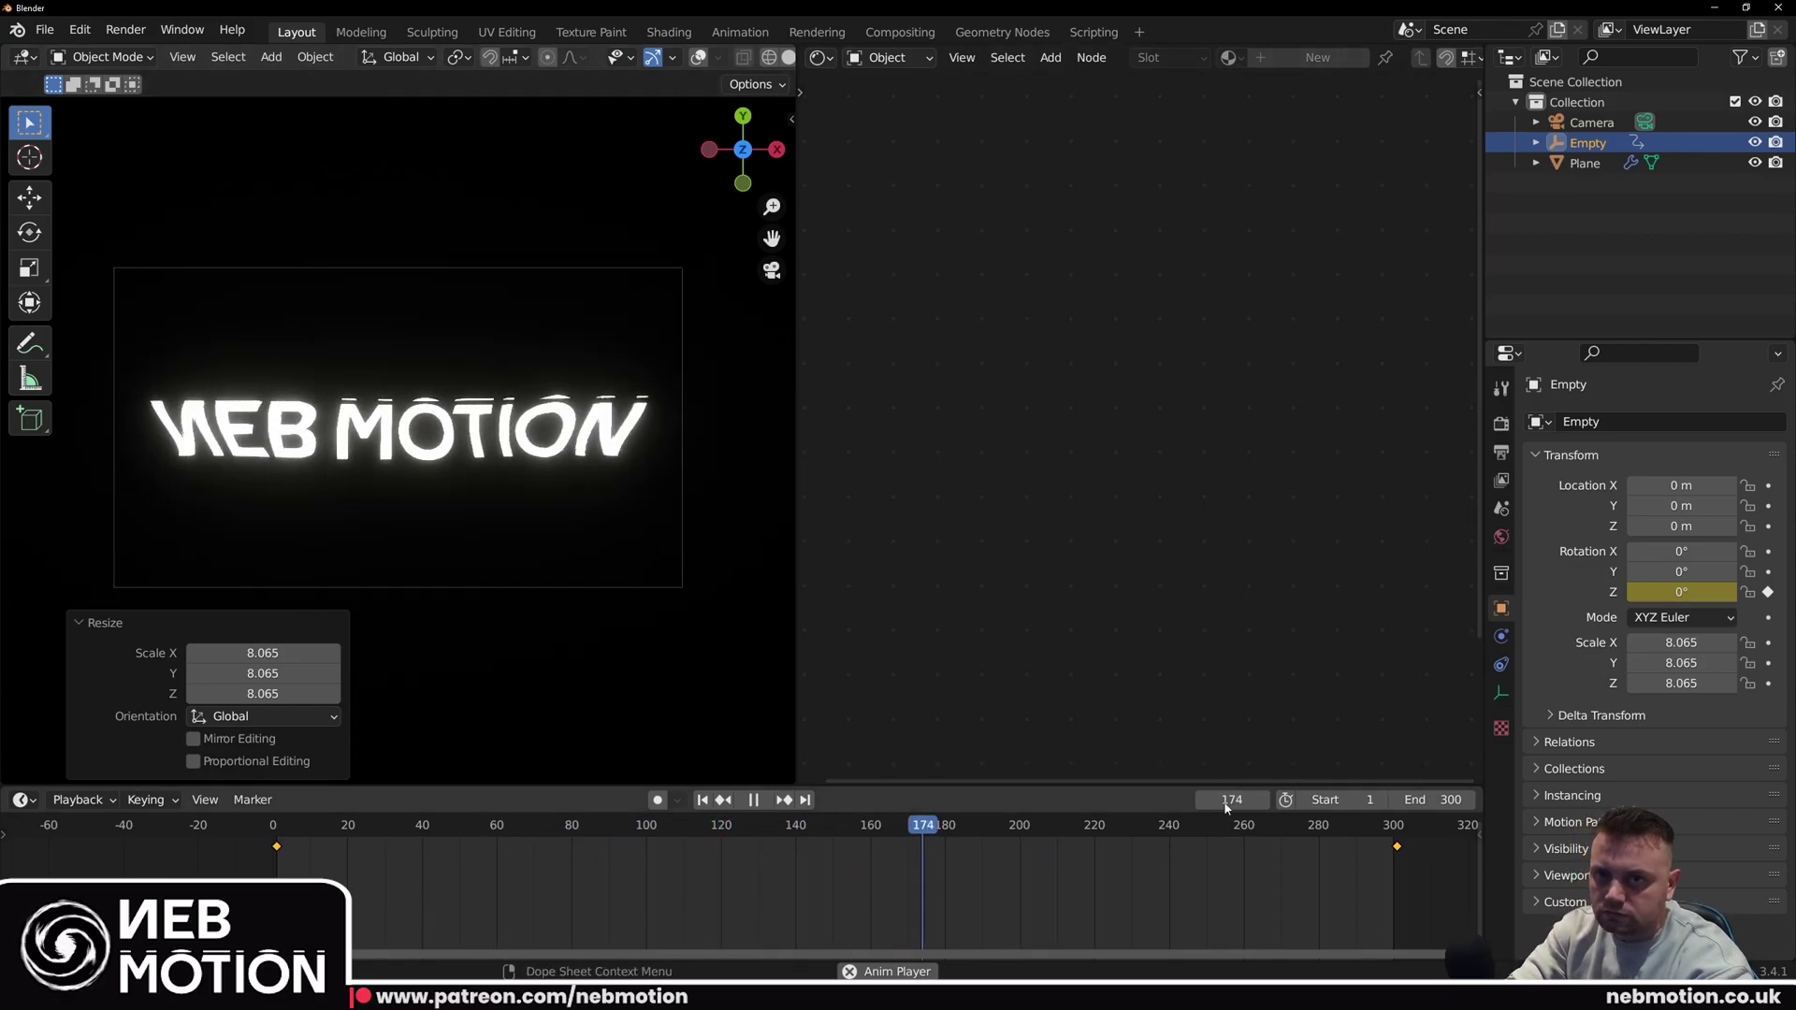
{"action": "key", "text": "space"}
{"action": "left_click", "coordinate": [703, 800]}
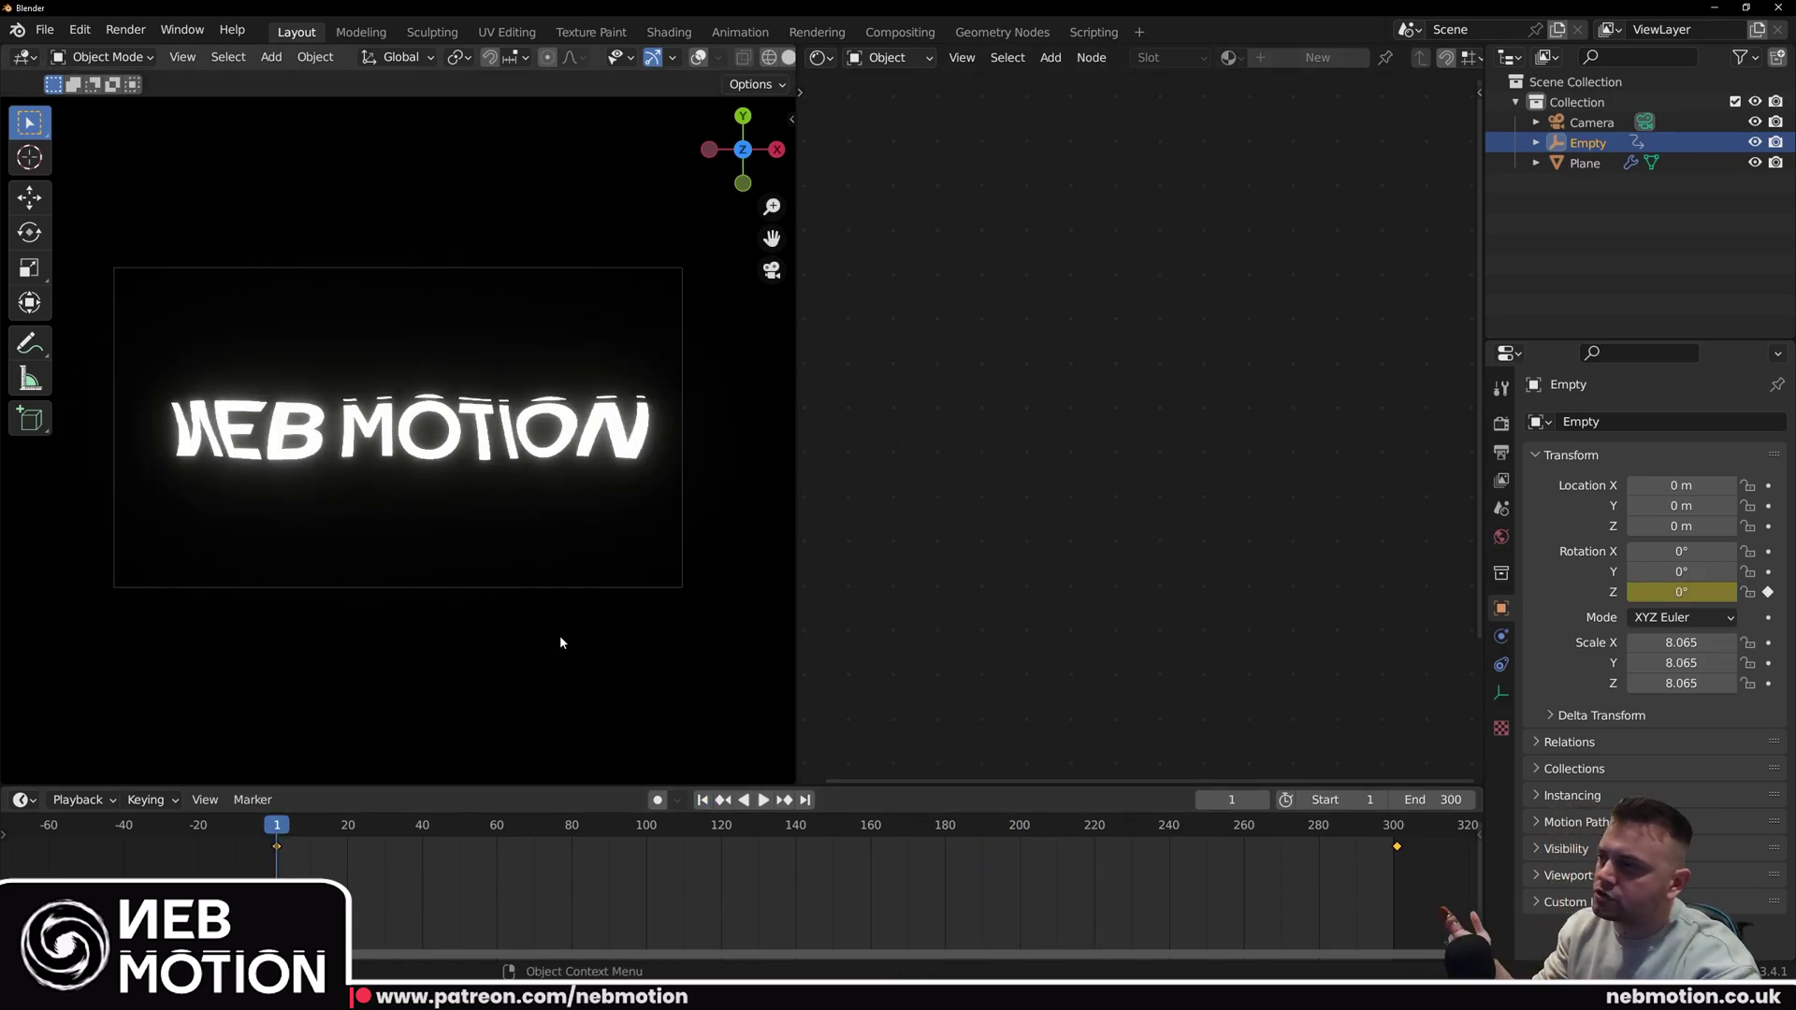
Step: Switch the viewport to solid shading with overlays shown and save the file
{"action": "key", "text": "alt+shift+z"}
{"action": "mouse_move", "coordinate": [426, 571]}
{"action": "middle_mouse_down"}
{"action": "mouse_move", "coordinate": [389, 402]}
{"action": "mouse_move", "coordinate": [432, 337]}
{"action": "mouse_move", "coordinate": [360, 385]}
{"action": "mouse_move", "coordinate": [383, 445]}
{"action": "mouse_move", "coordinate": [425, 468]}
{"action": "mouse_move", "coordinate": [365, 497]}
{"action": "middle_mouse_up"}
{"action": "key", "text": "z"}
{"action": "left_click", "coordinate": [554, 417]}
{"action": "key", "text": "ctrl+s"}
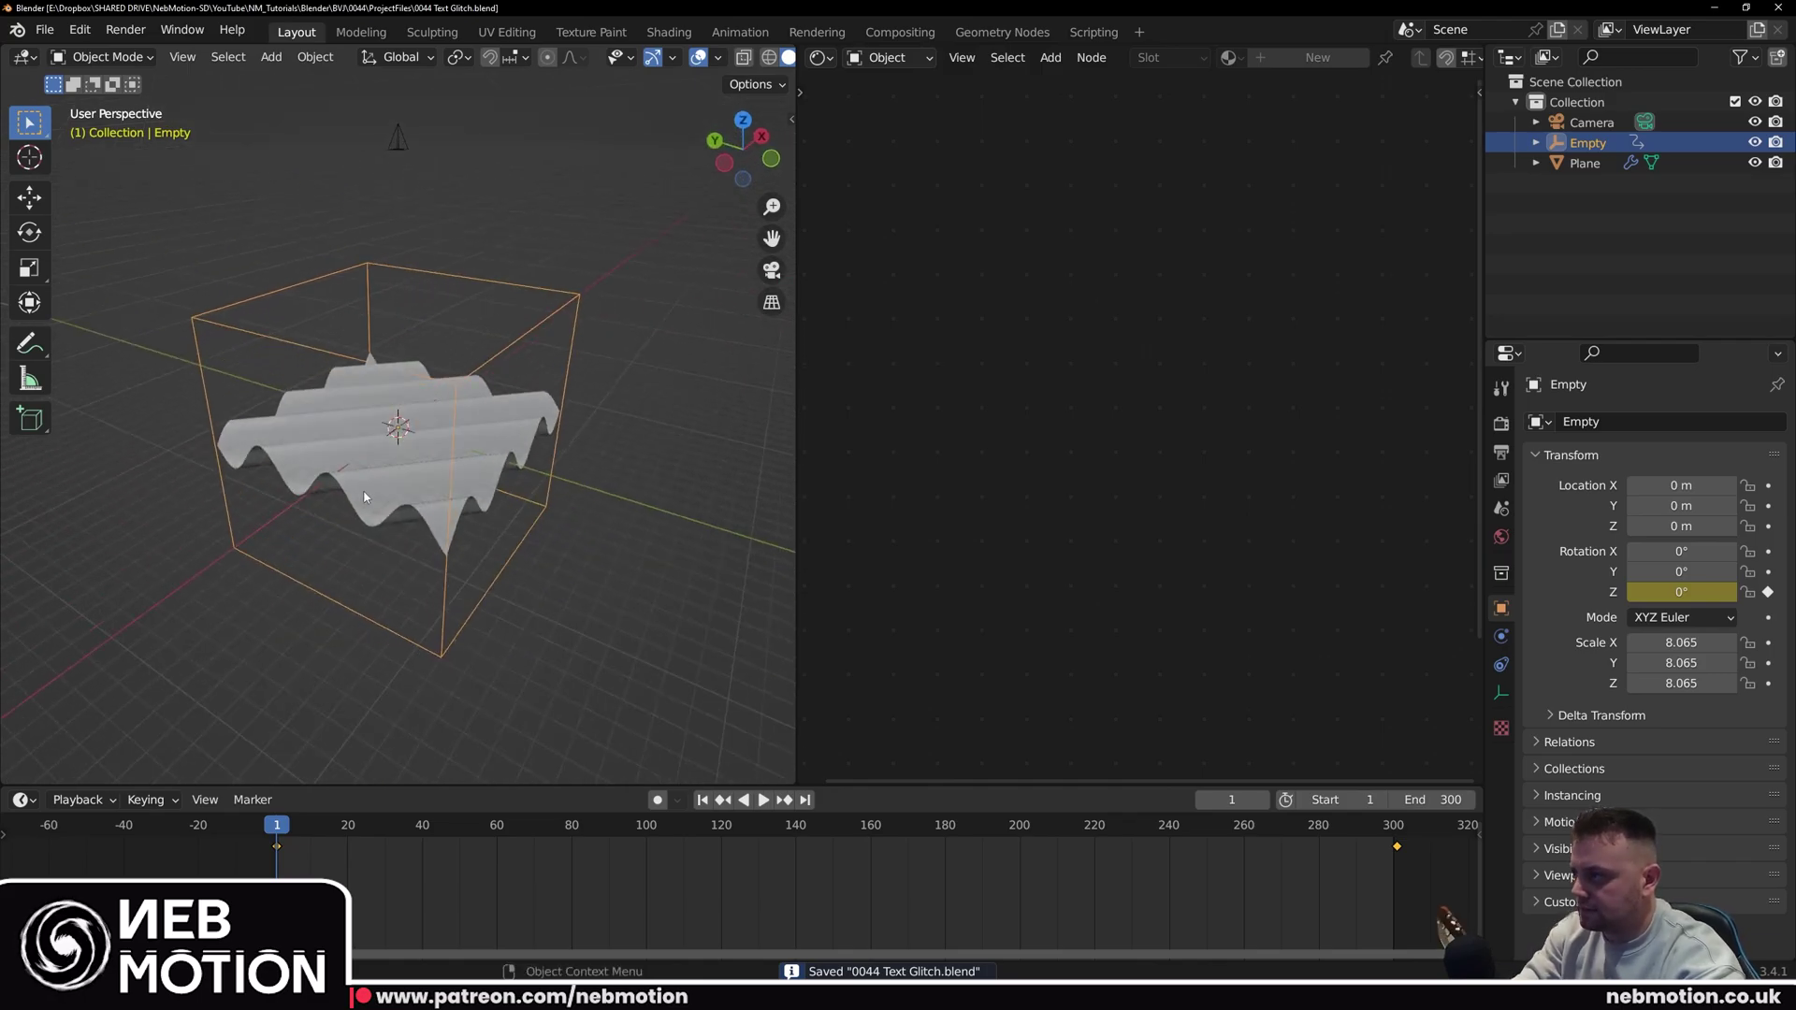
Step: Add an ico sphere at the world origin and keep it selected
{"action": "key", "text": "shift+a"}
{"action": "mouse_move", "coordinate": [314, 301]}
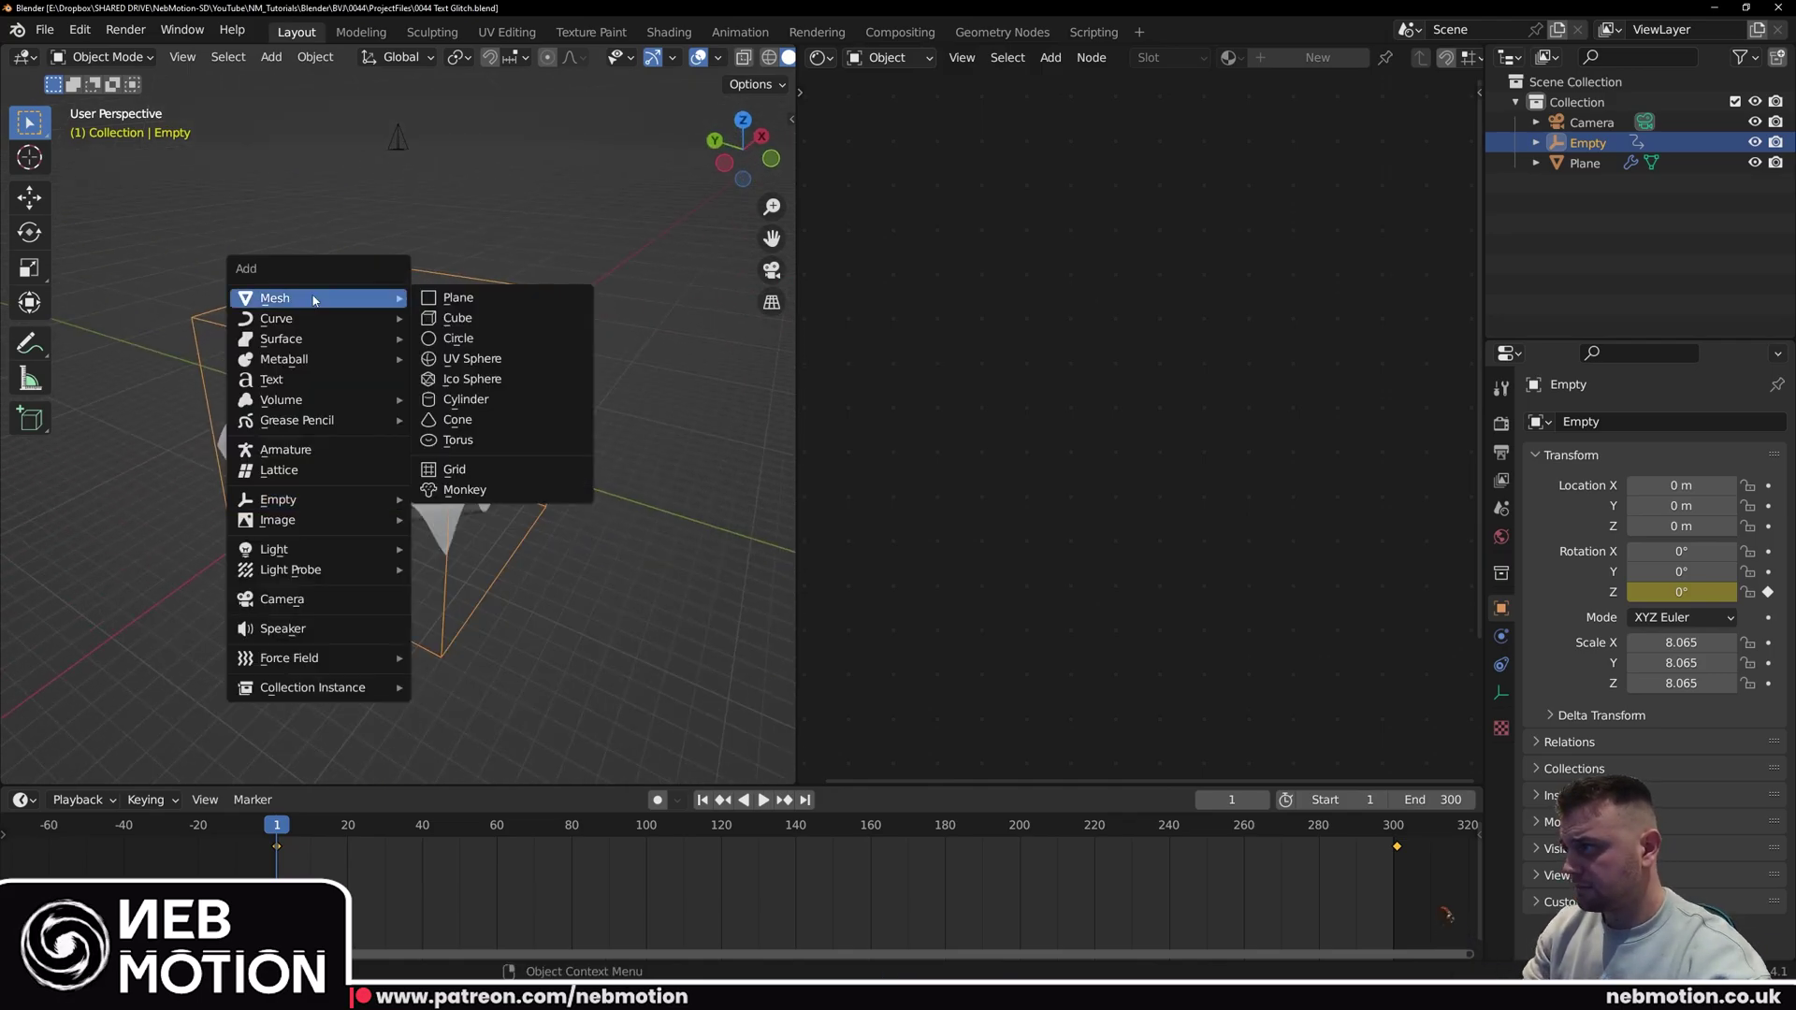
{"action": "left_click", "coordinate": [475, 379]}
{"action": "scroll", "coordinate": [412, 477], "scroll_direction": "up", "scroll_amount": 2}
{"action": "middle_click_drag", "start_coordinate": [348, 432], "coordinate": [415, 428]}
{"action": "left_click", "coordinate": [413, 423]}
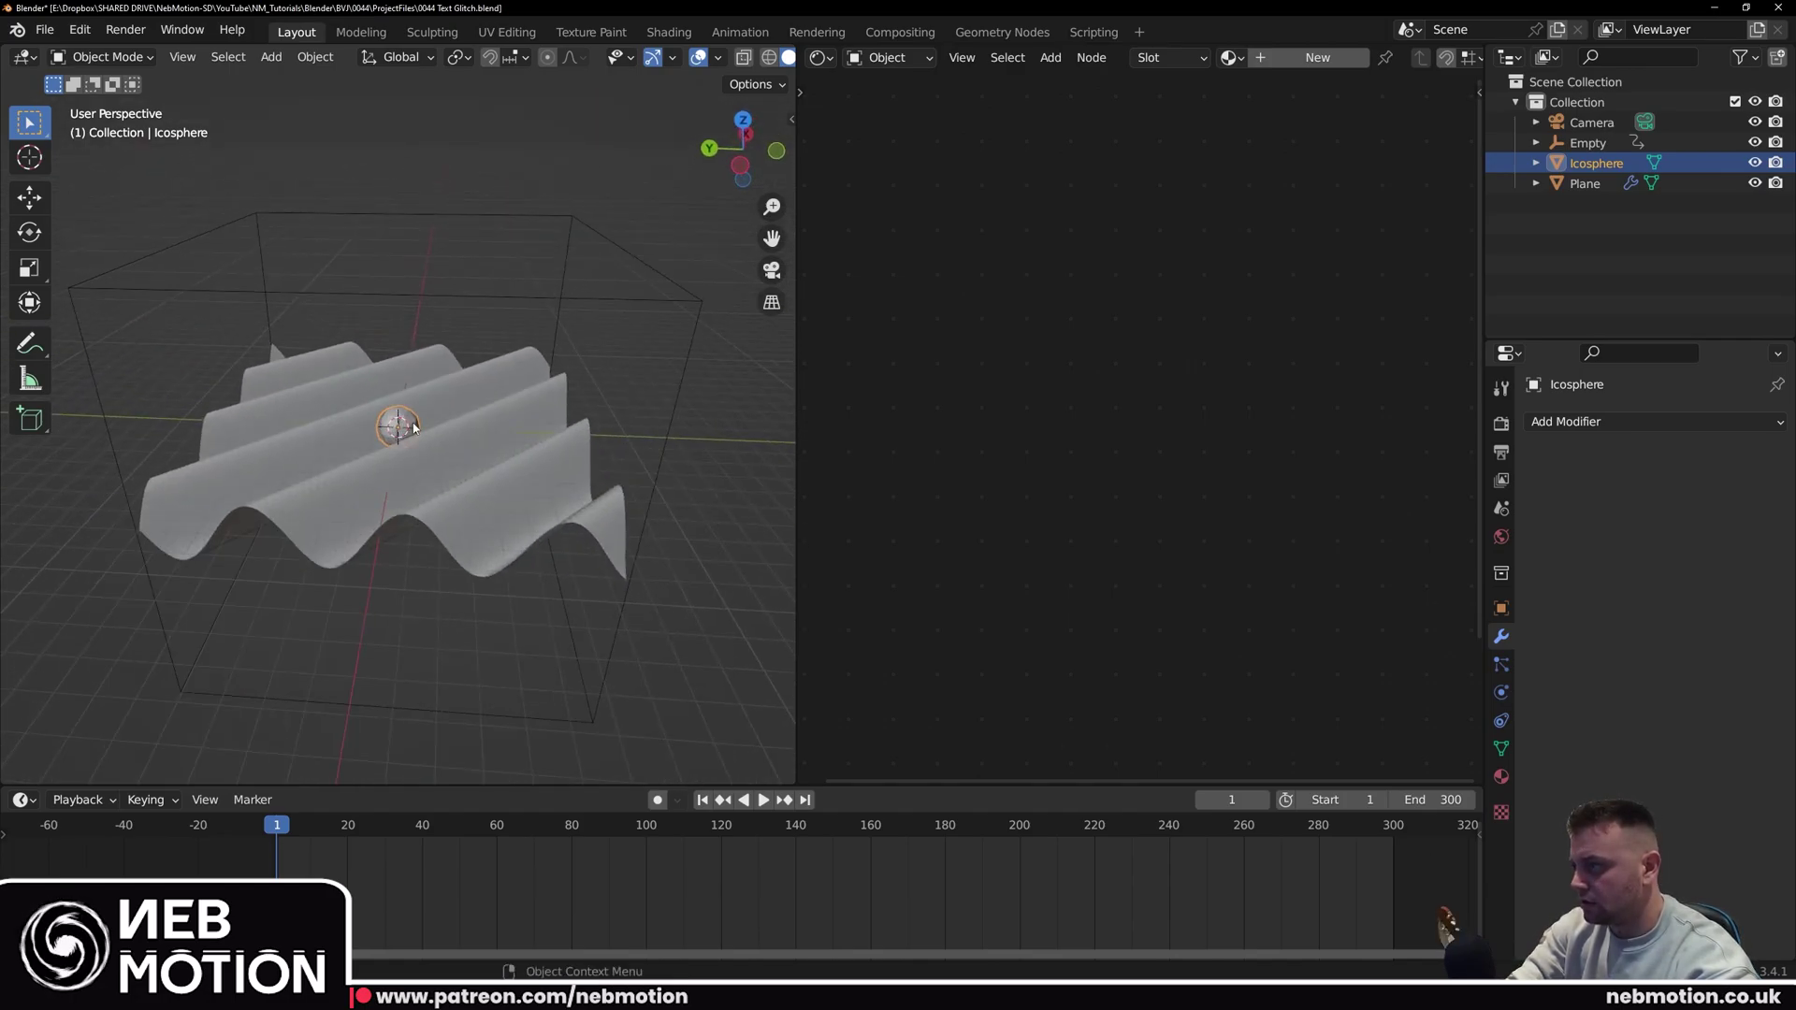
Step: Move the ico sphere about 5.65 m up along the Z axis, above the wavy plane
{"action": "key", "text": "g"}
{"action": "key", "text": "z"}
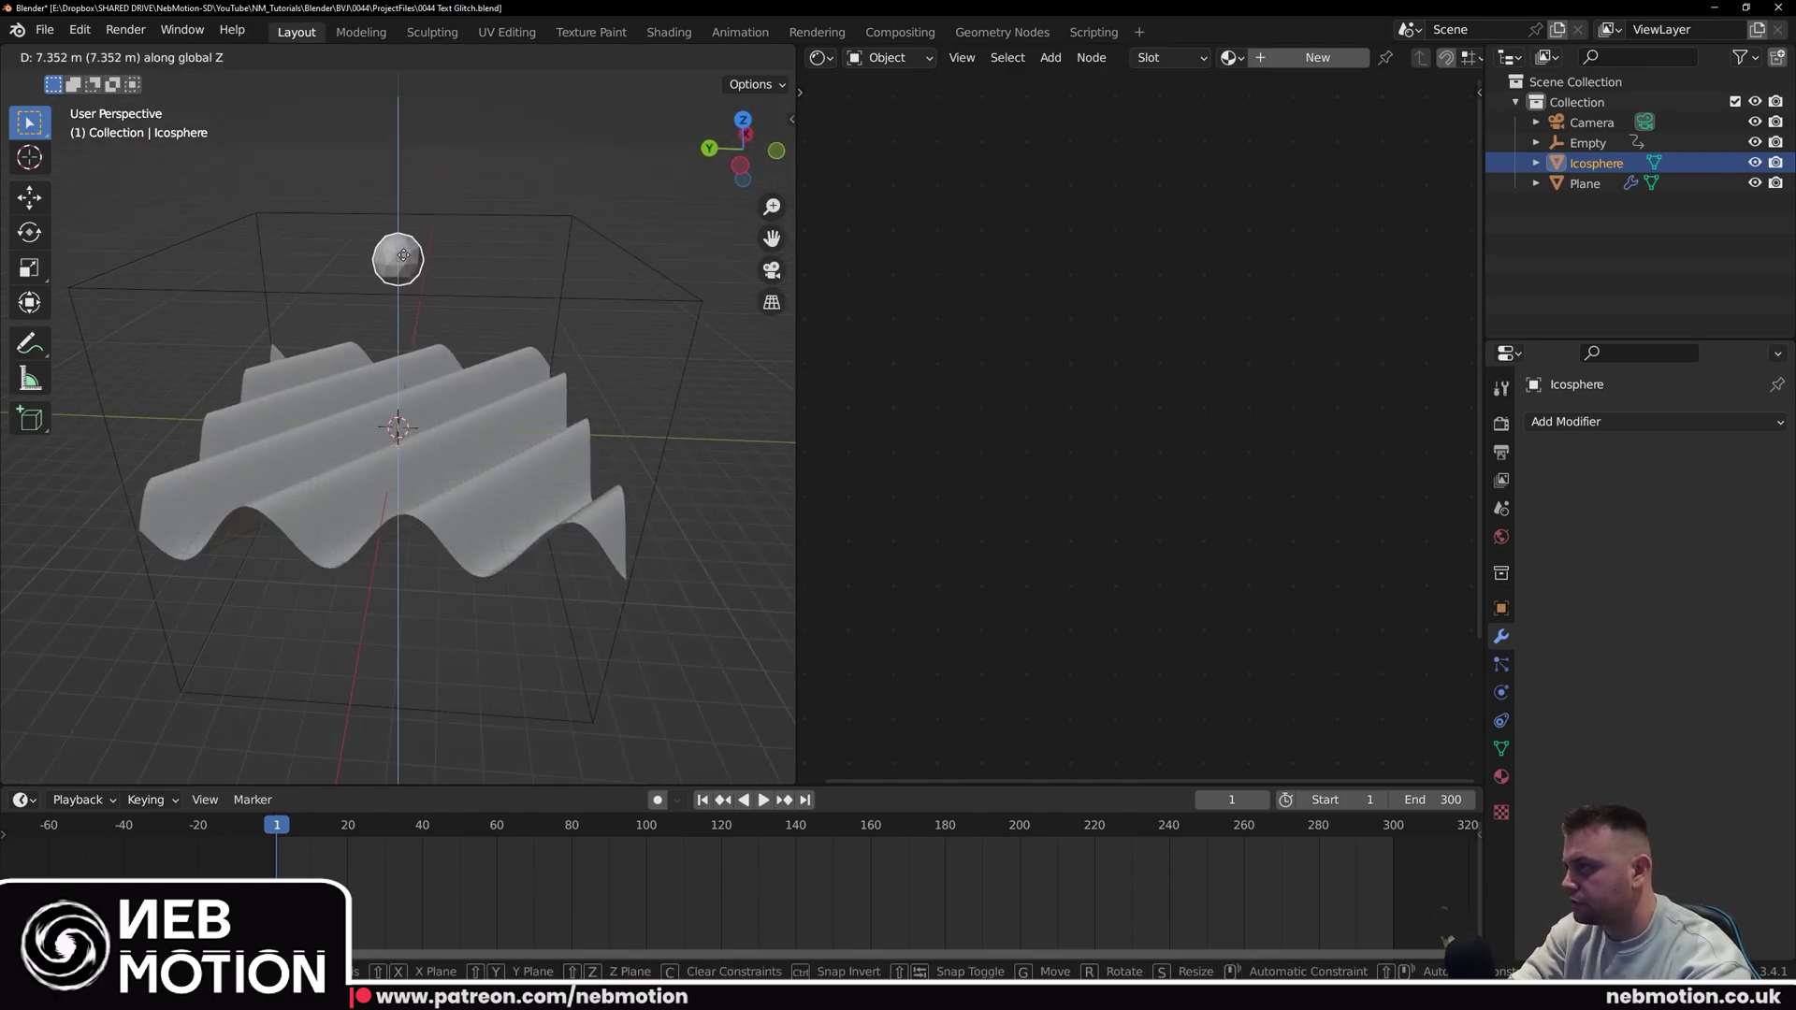
{"action": "left_click", "coordinate": [414, 302]}
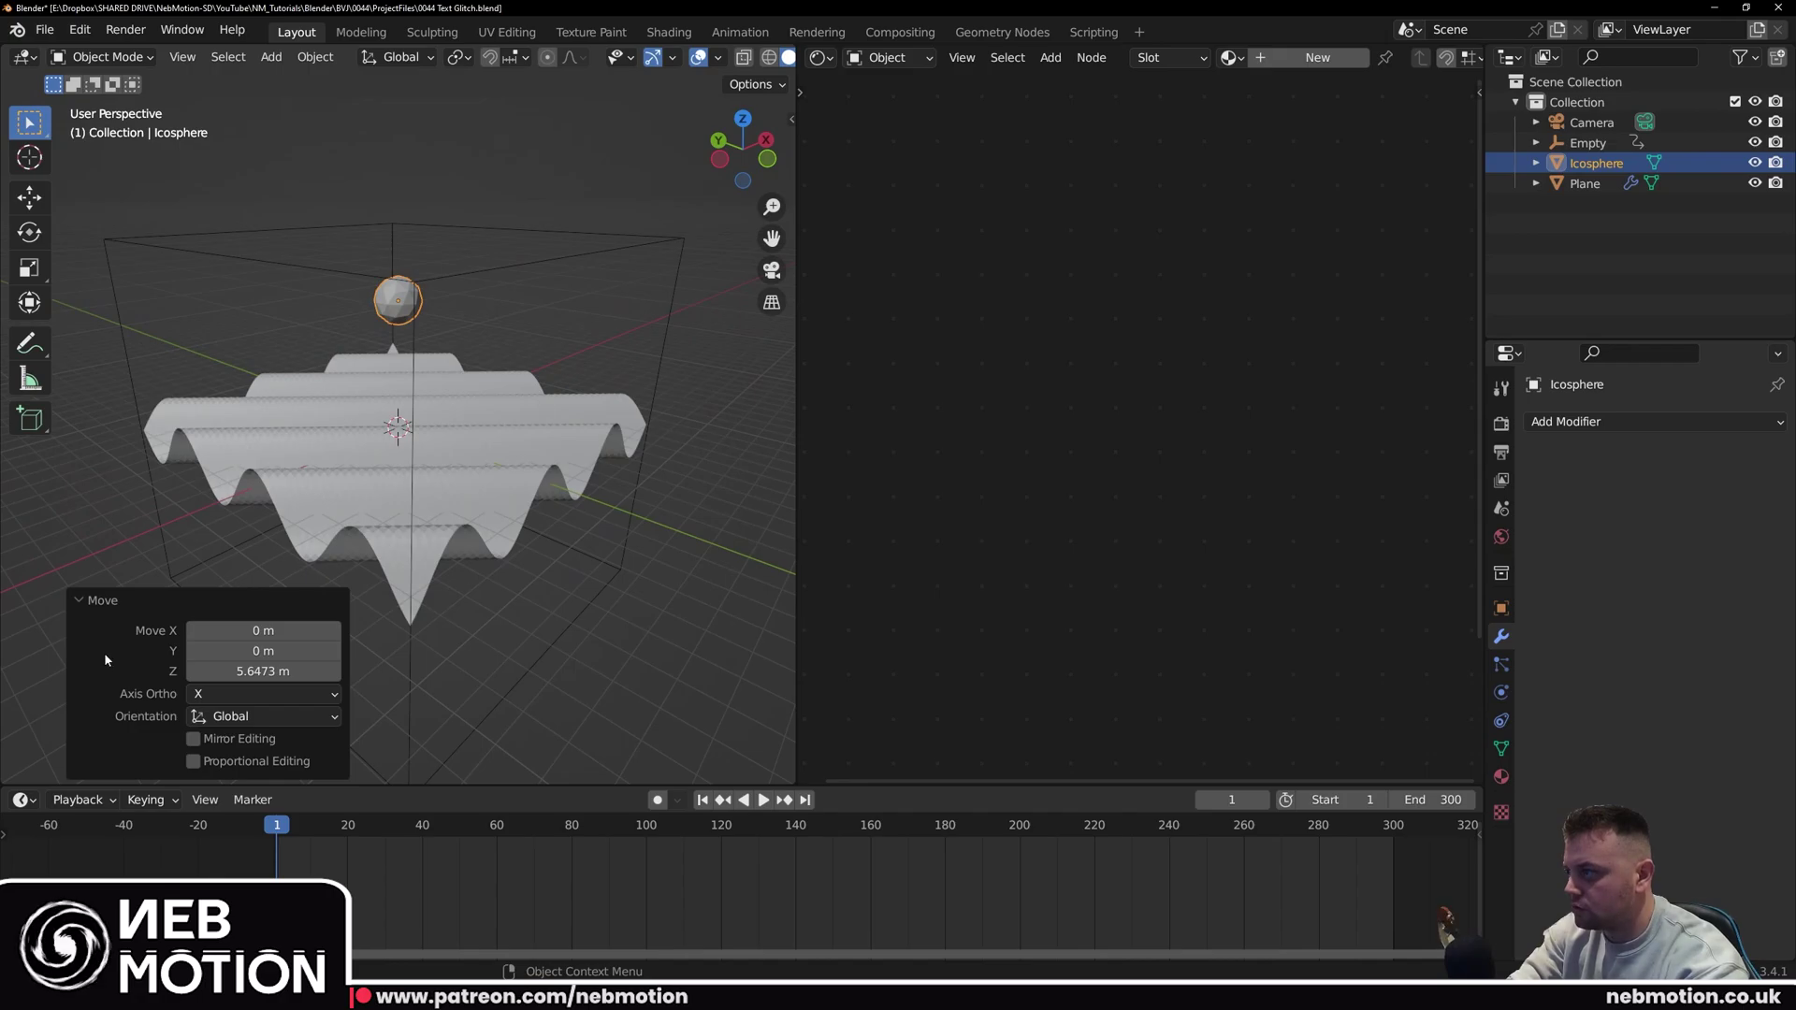
{"action": "left_click", "coordinate": [79, 600]}
Step: Enlarge the ico sphere uniformly until it covers most of the frame, and check its coverage in the camera view
{"action": "middle_click_drag", "start_coordinate": [233, 515], "coordinate": [508, 370]}
{"action": "key", "text": "s"}
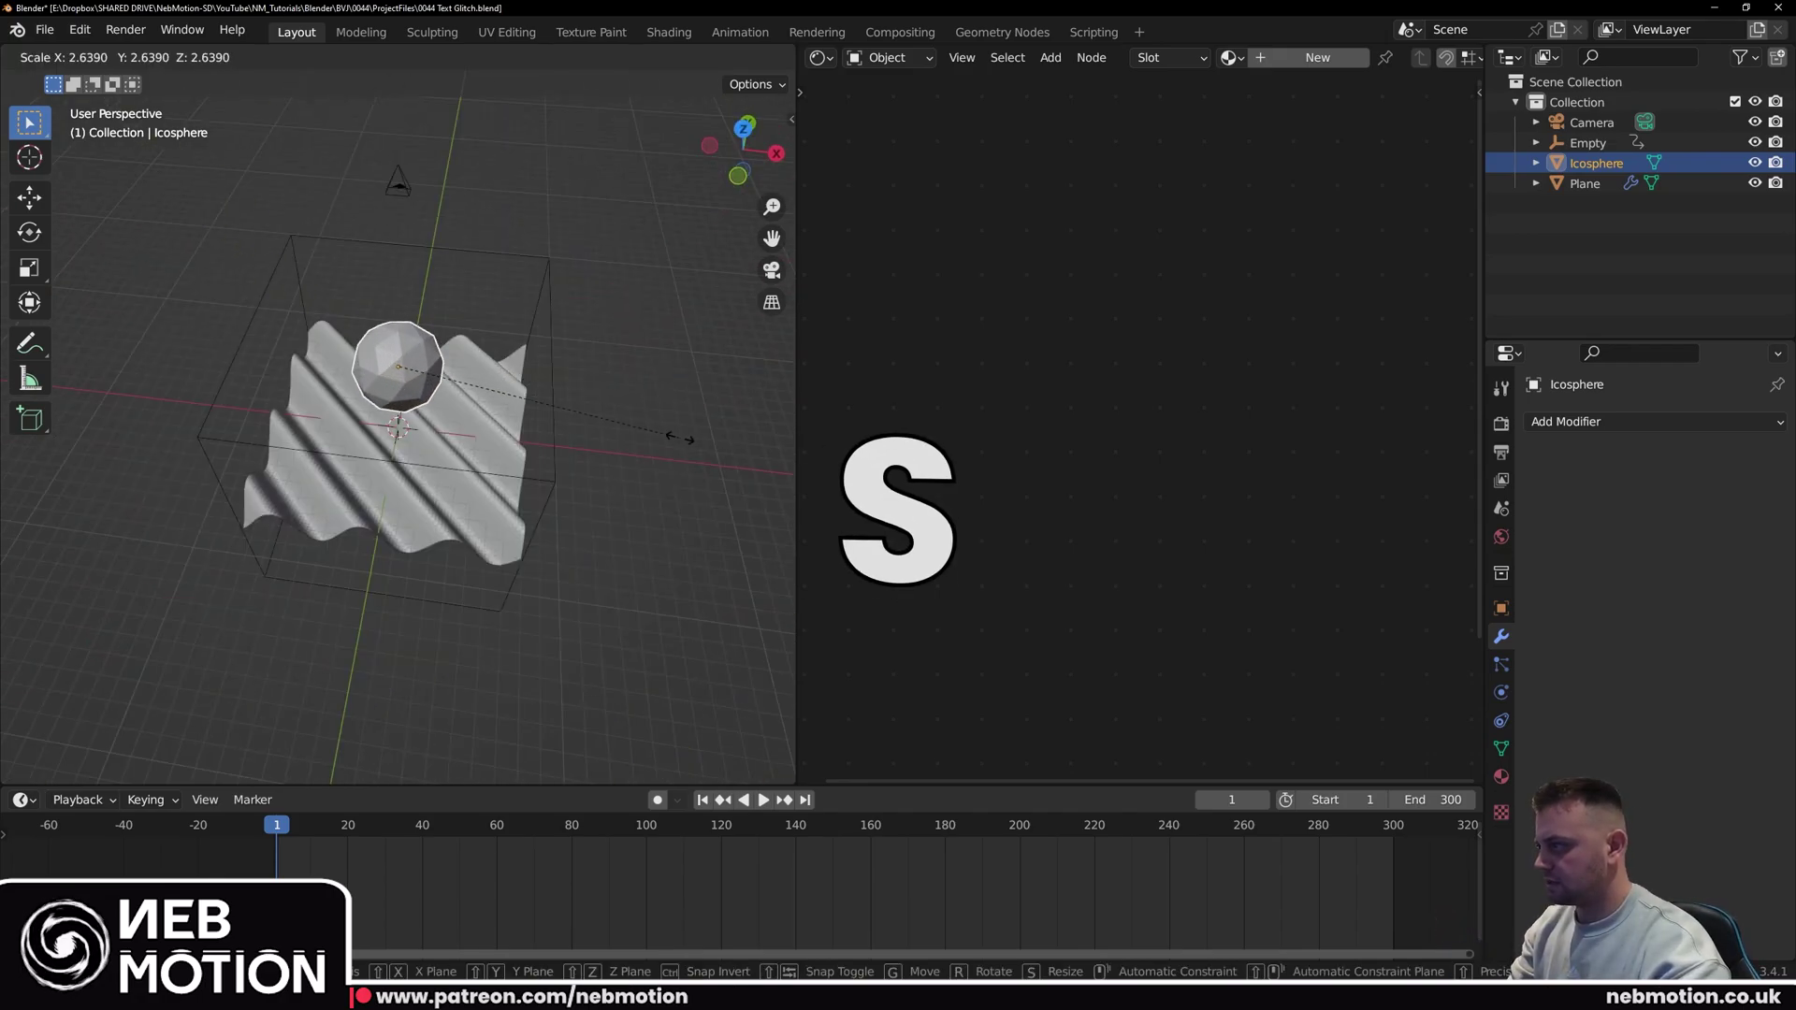
{"action": "left_click", "coordinate": [71, 474]}
{"action": "key", "text": "KP_0"}
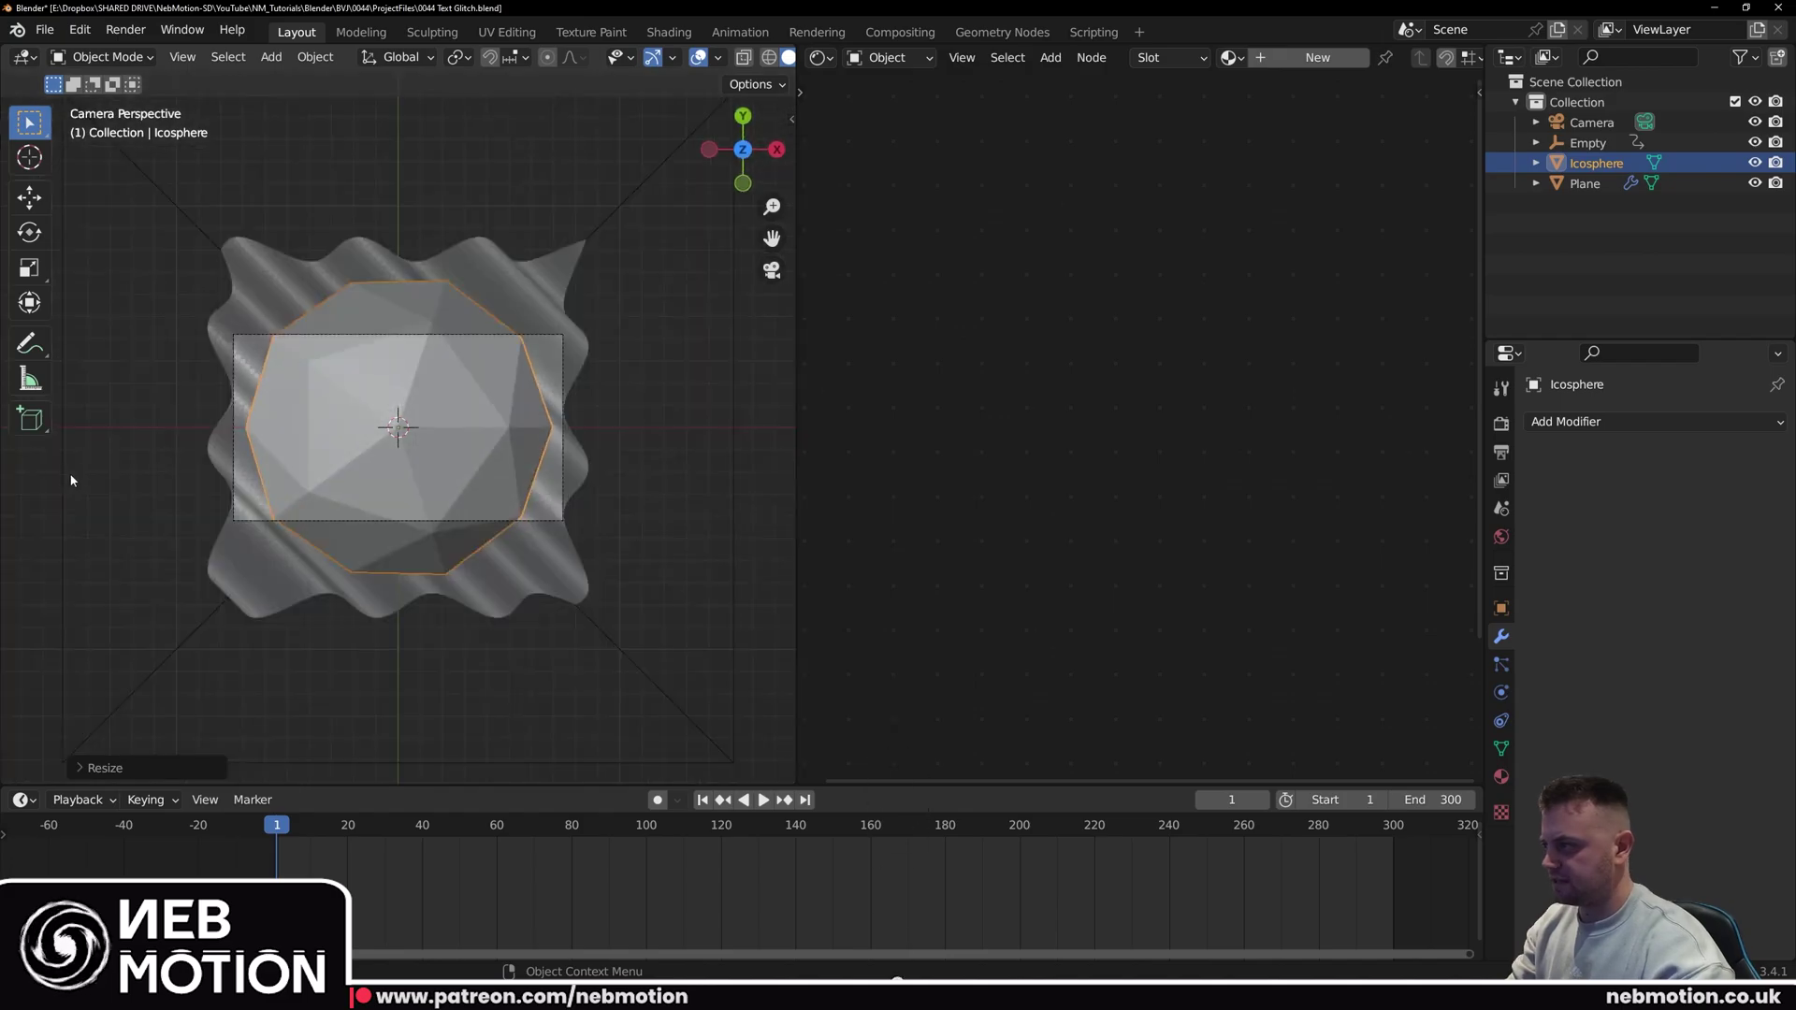
{"action": "middle_click_drag", "start_coordinate": [365, 445], "coordinate": [441, 440]}
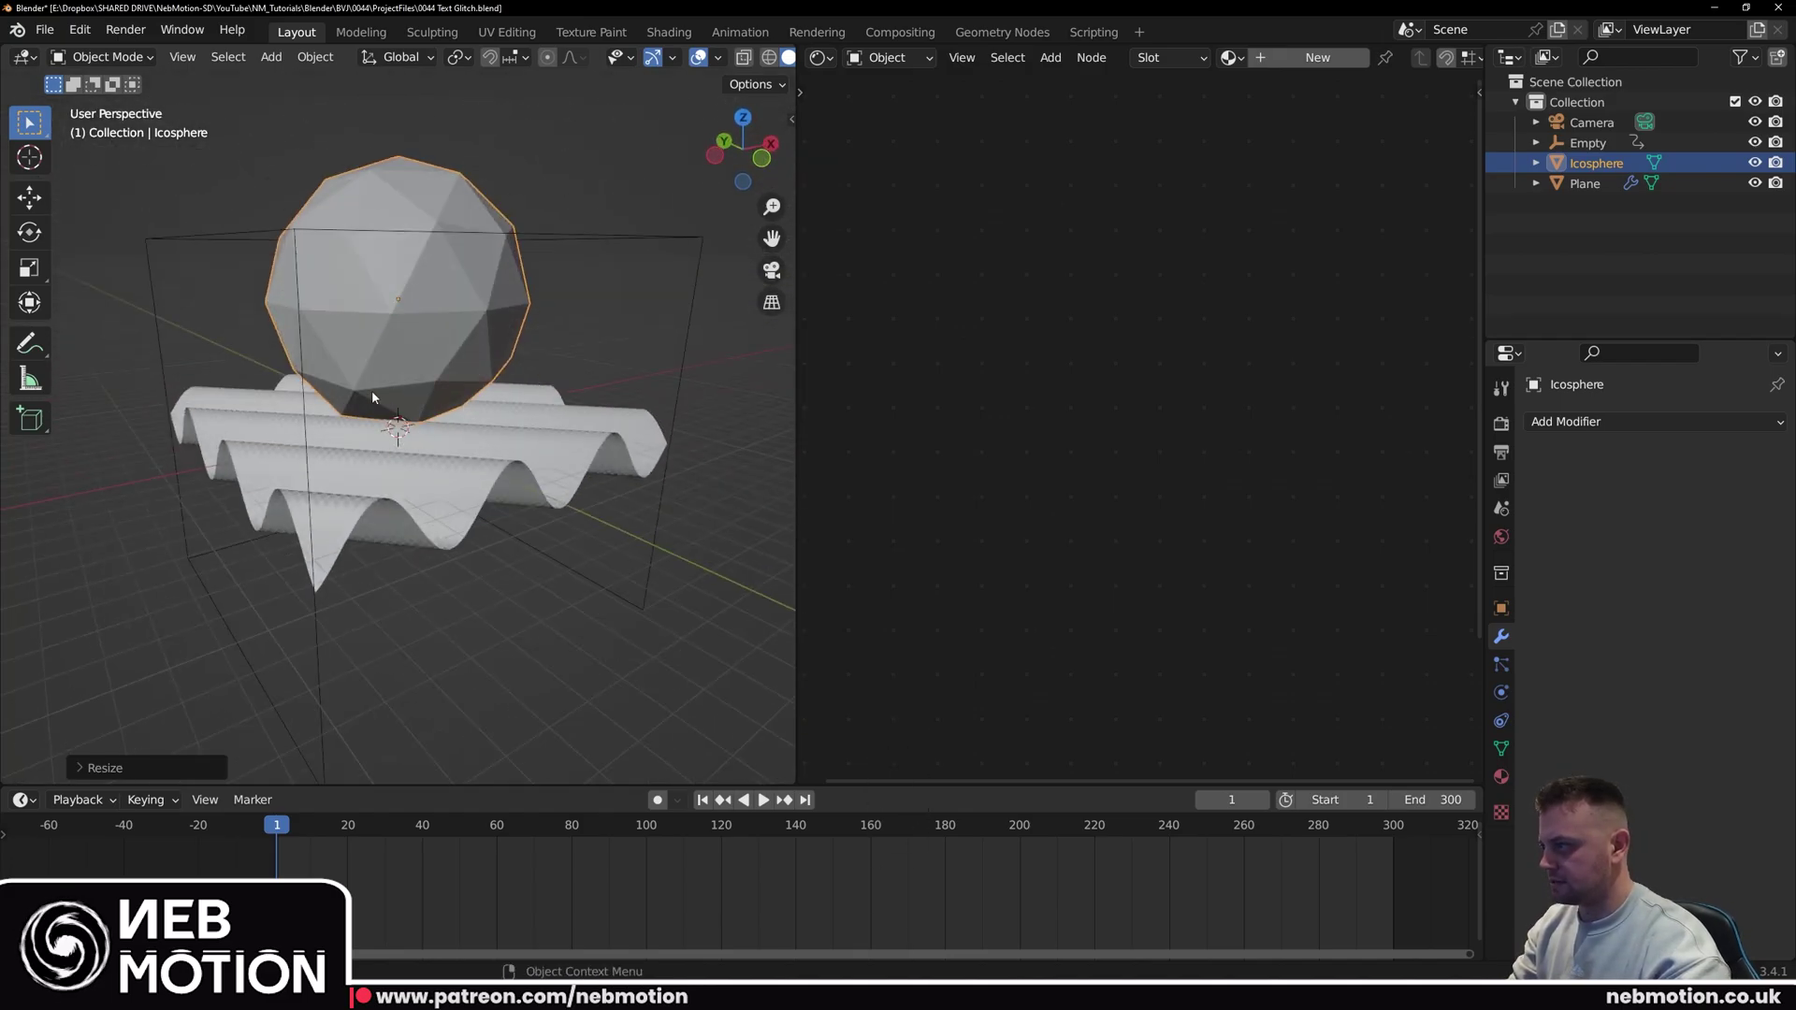
Step: Raise the enlarged ico sphere along Z so it sits higher above the wavy plane
{"action": "scroll", "coordinate": [421, 415], "scroll_direction": "down", "scroll_amount": 2}
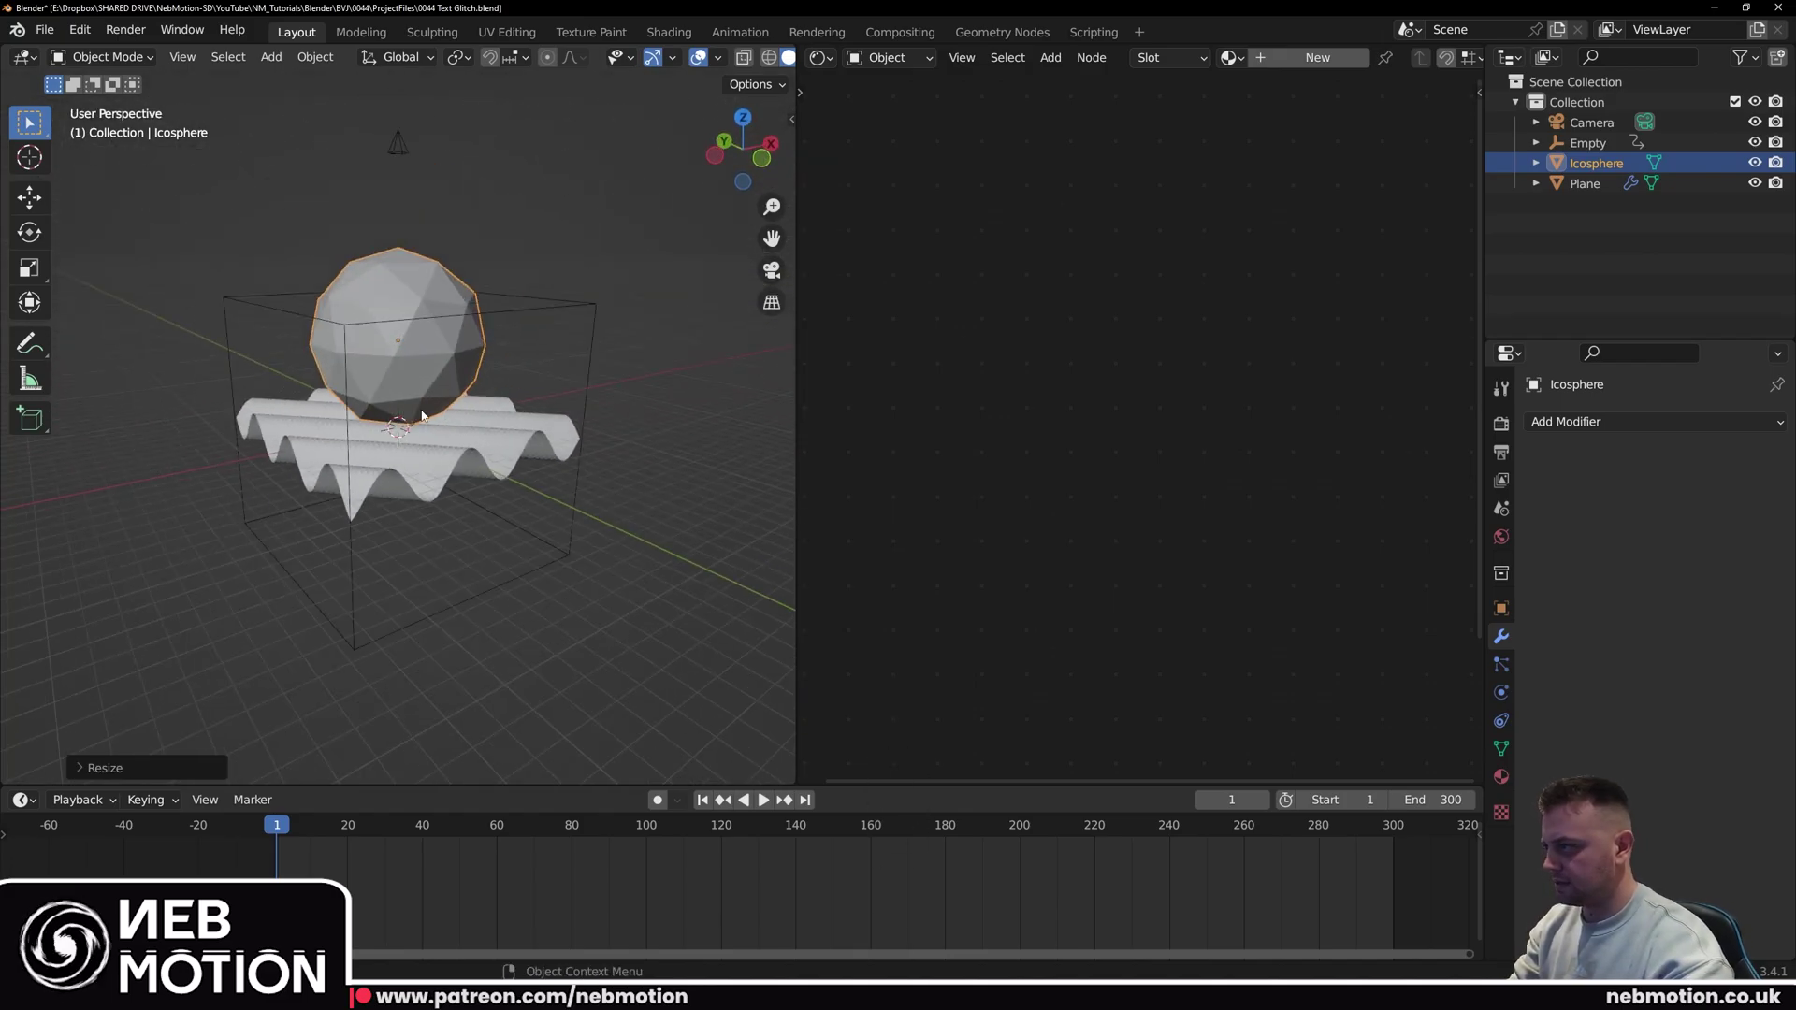
{"action": "key", "text": "g"}
{"action": "key", "text": "z"}
{"action": "left_click", "coordinate": [486, 391]}
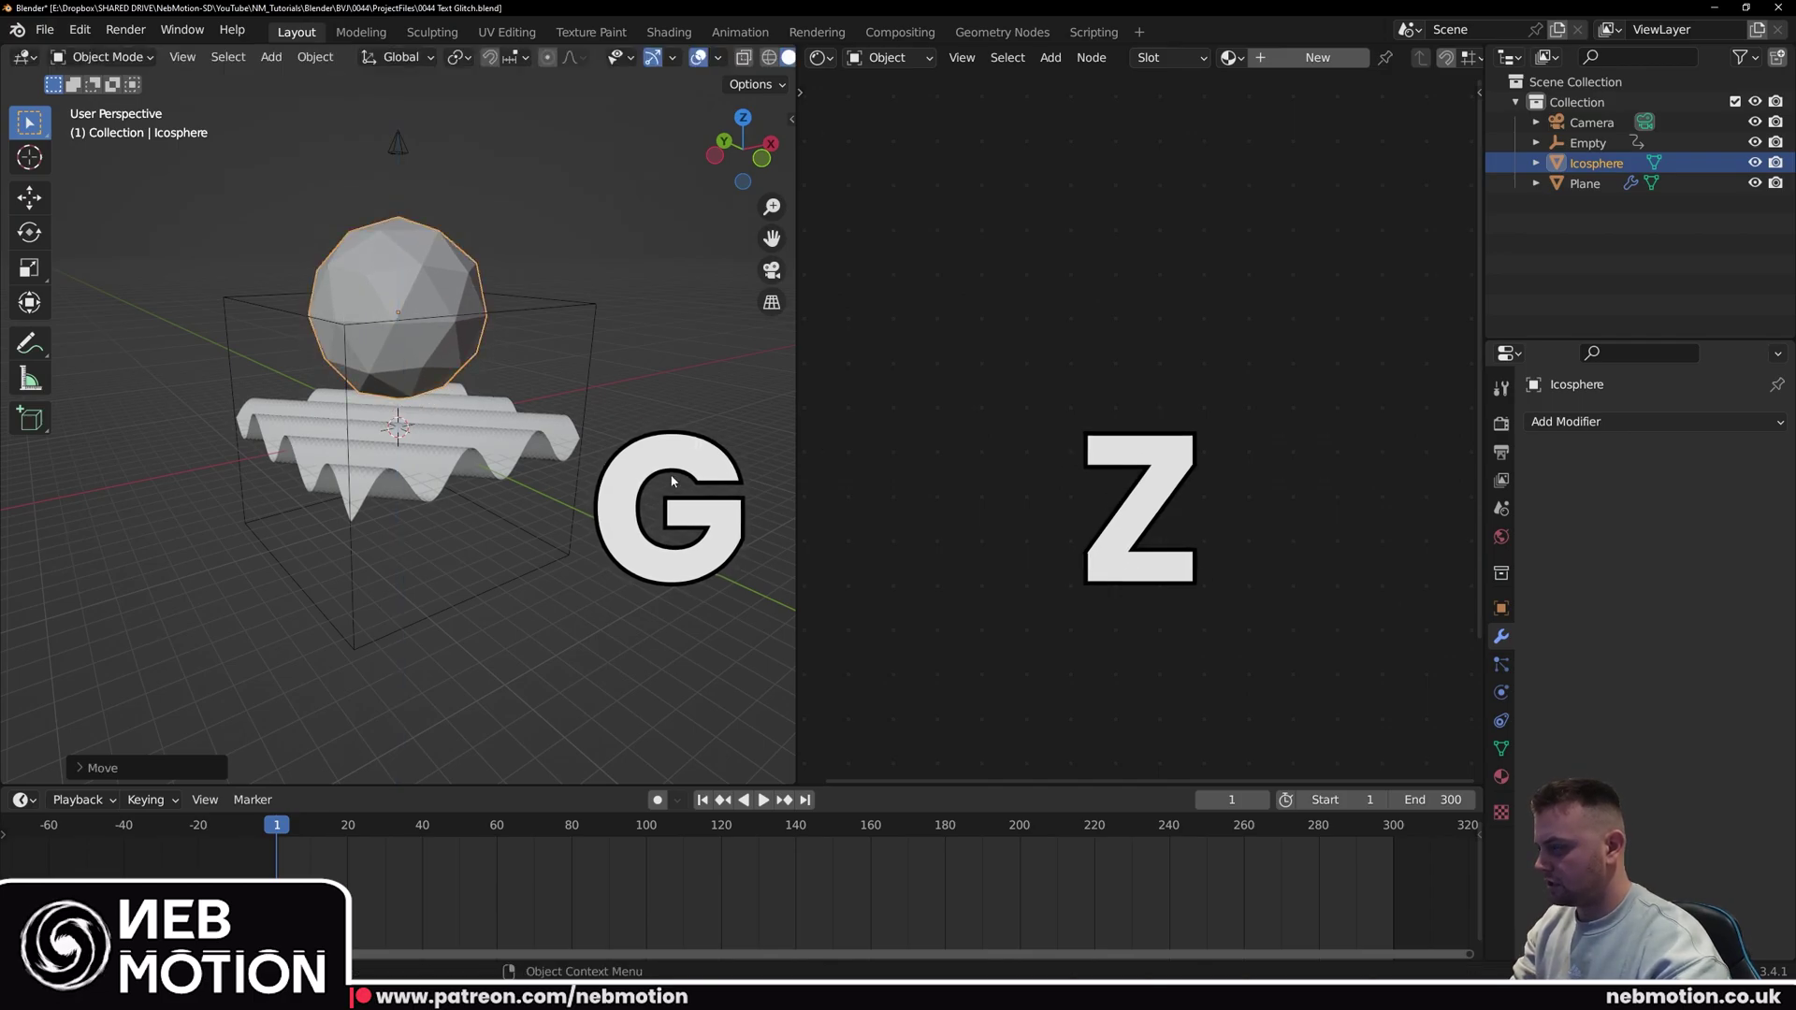
Step: Flatten the ico sphere slightly along Z and check that it covers the whole camera frame
{"action": "key", "text": "s"}
{"action": "key", "text": "z"}
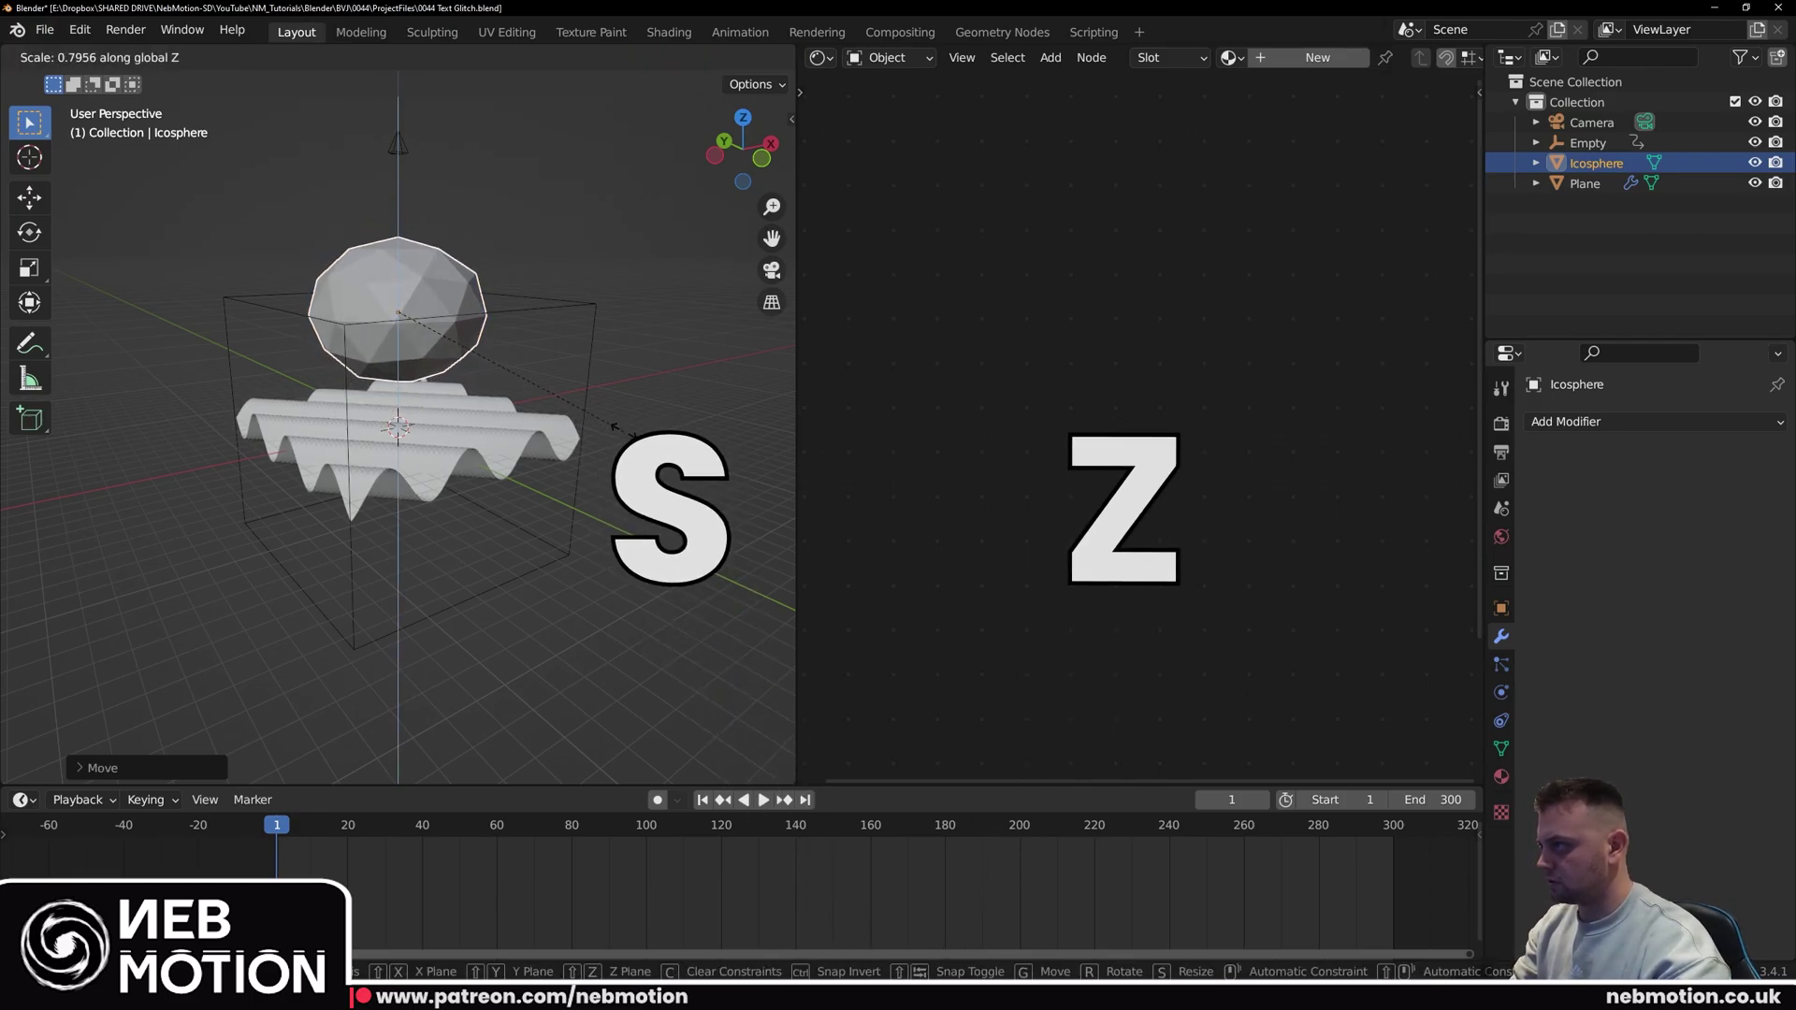
{"action": "left_click", "coordinate": [585, 418]}
{"action": "middle_click_drag", "start_coordinate": [505, 374], "coordinate": [404, 417]}
{"action": "key", "text": "KP_0"}
{"action": "key", "text": "KP_0"}
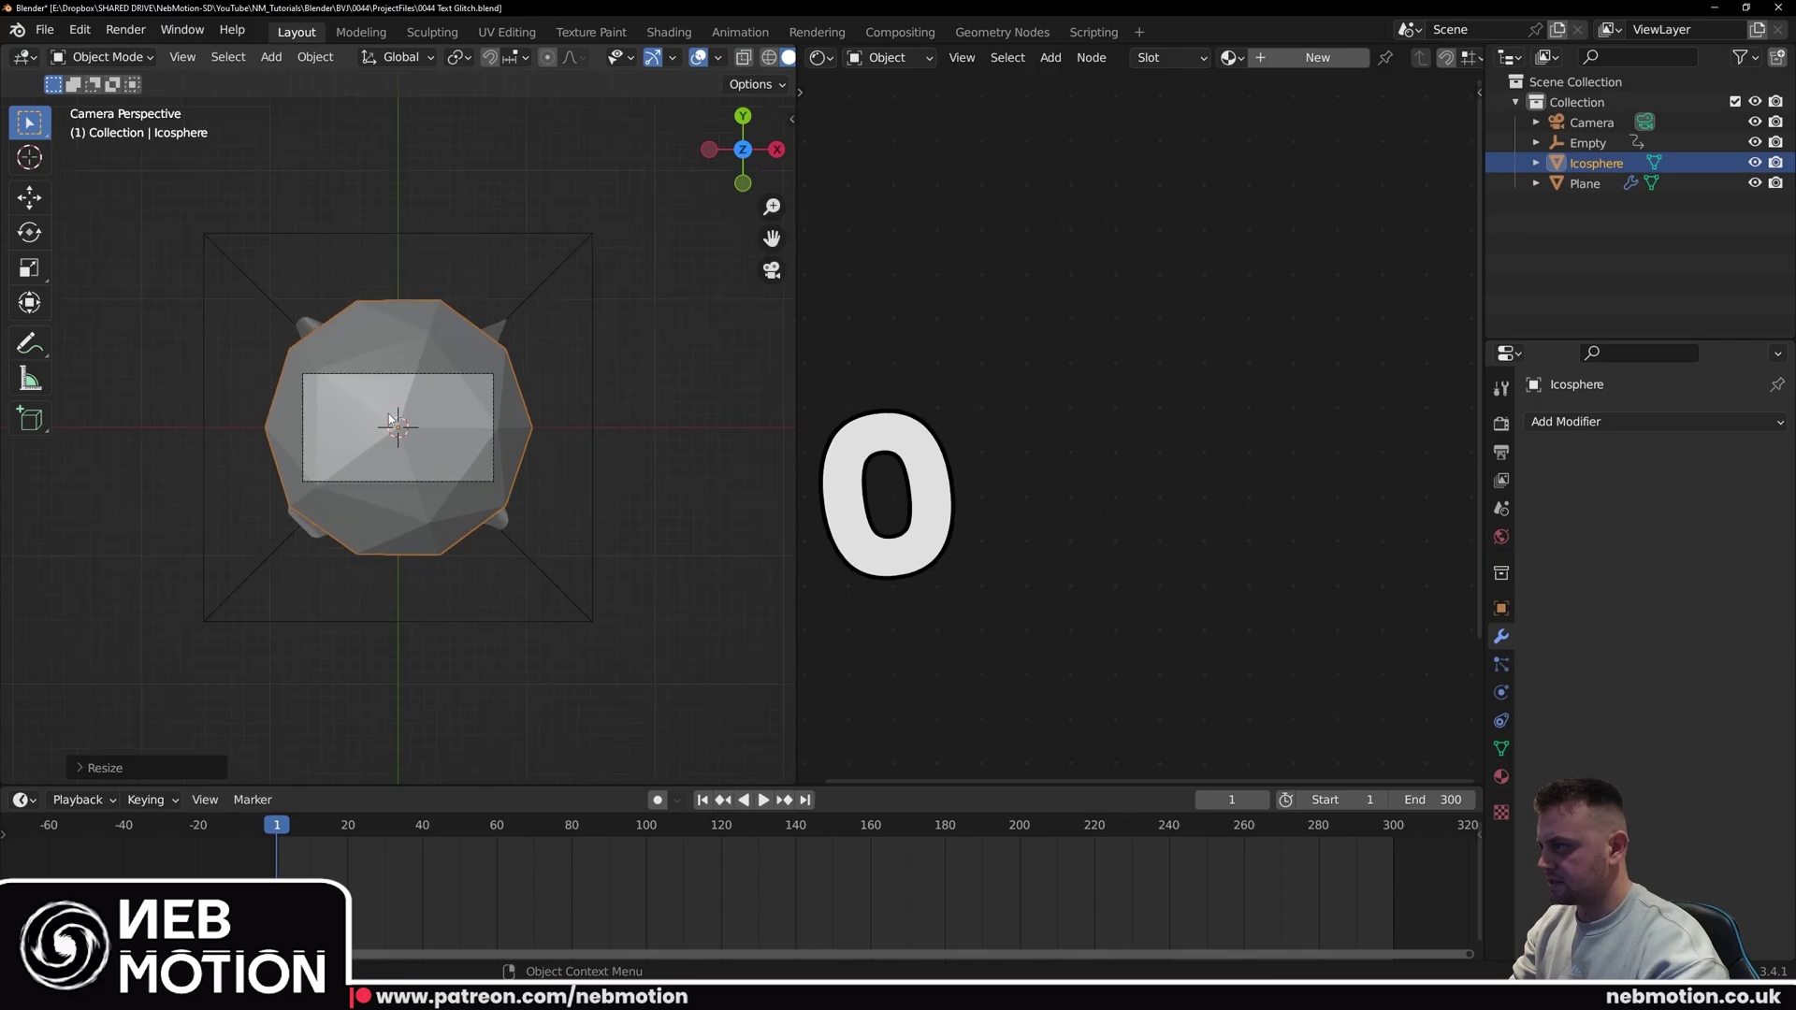
{"action": "scroll", "coordinate": [402, 417], "scroll_direction": "up", "scroll_amount": 2}
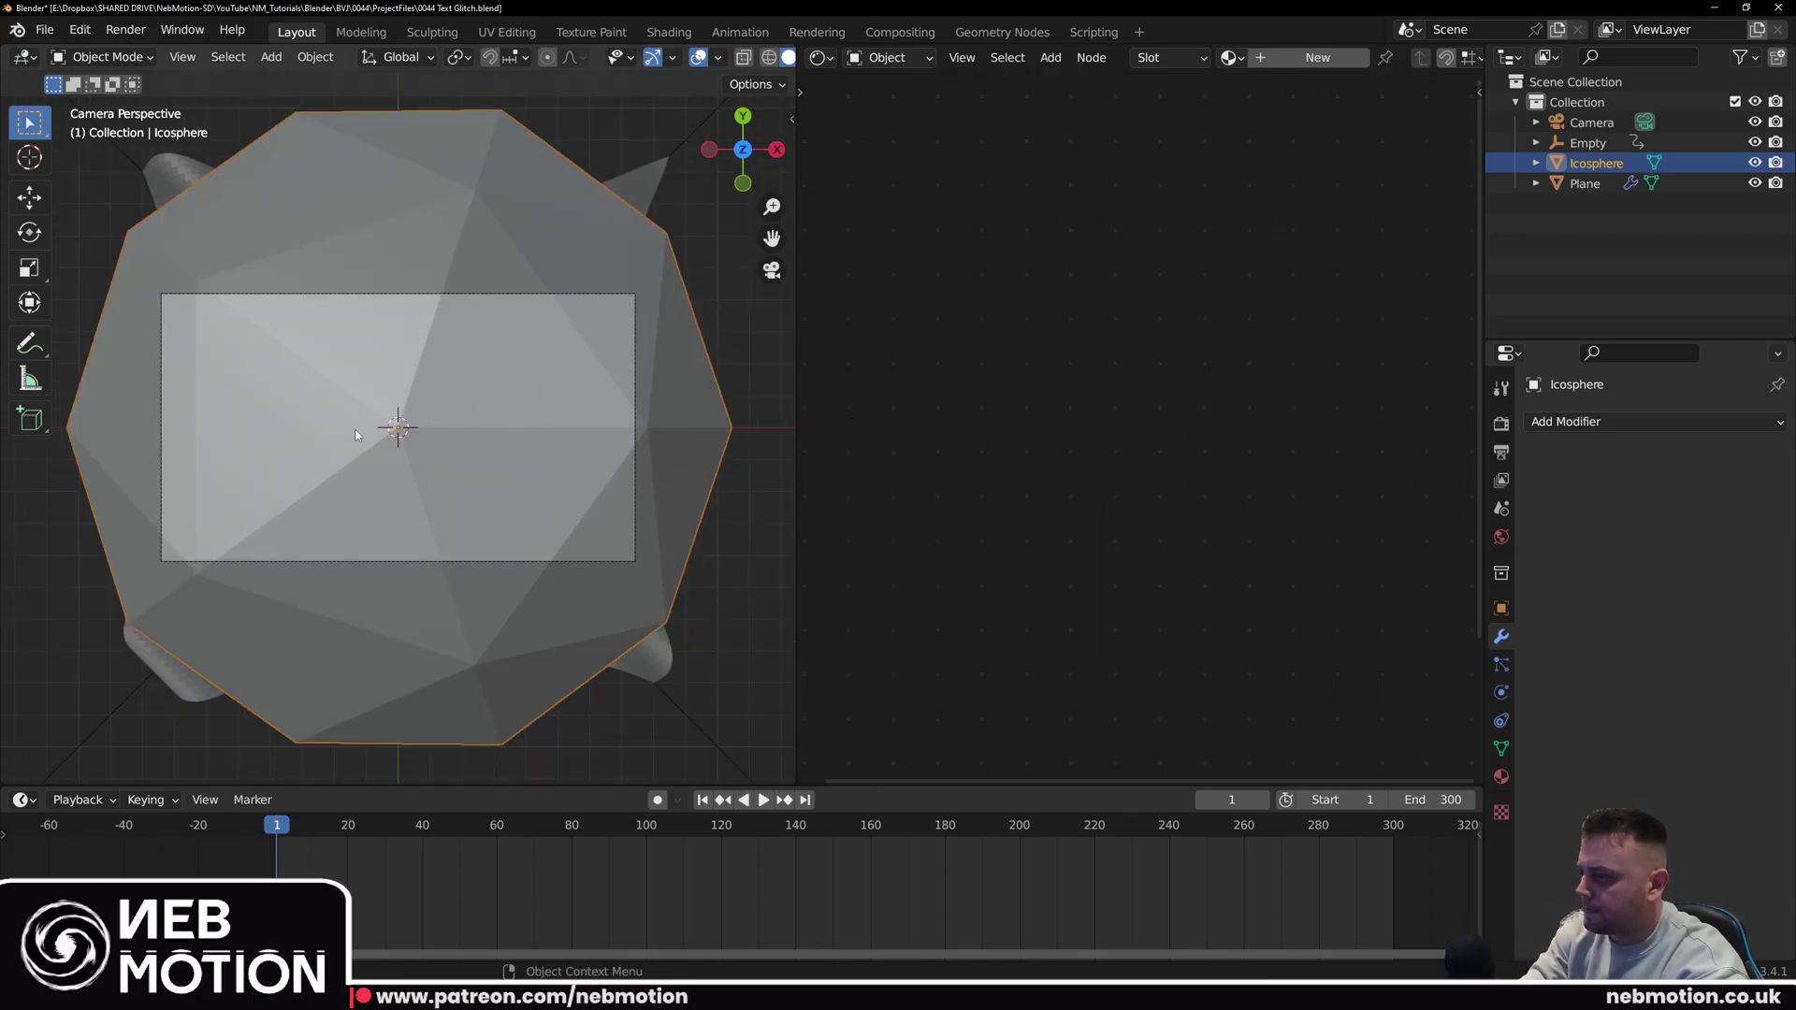
Step: Switch the viewport to rendered shading and give the ico sphere a new material named Refraction
{"action": "key", "text": "z"}
{"action": "key", "text": "8"}
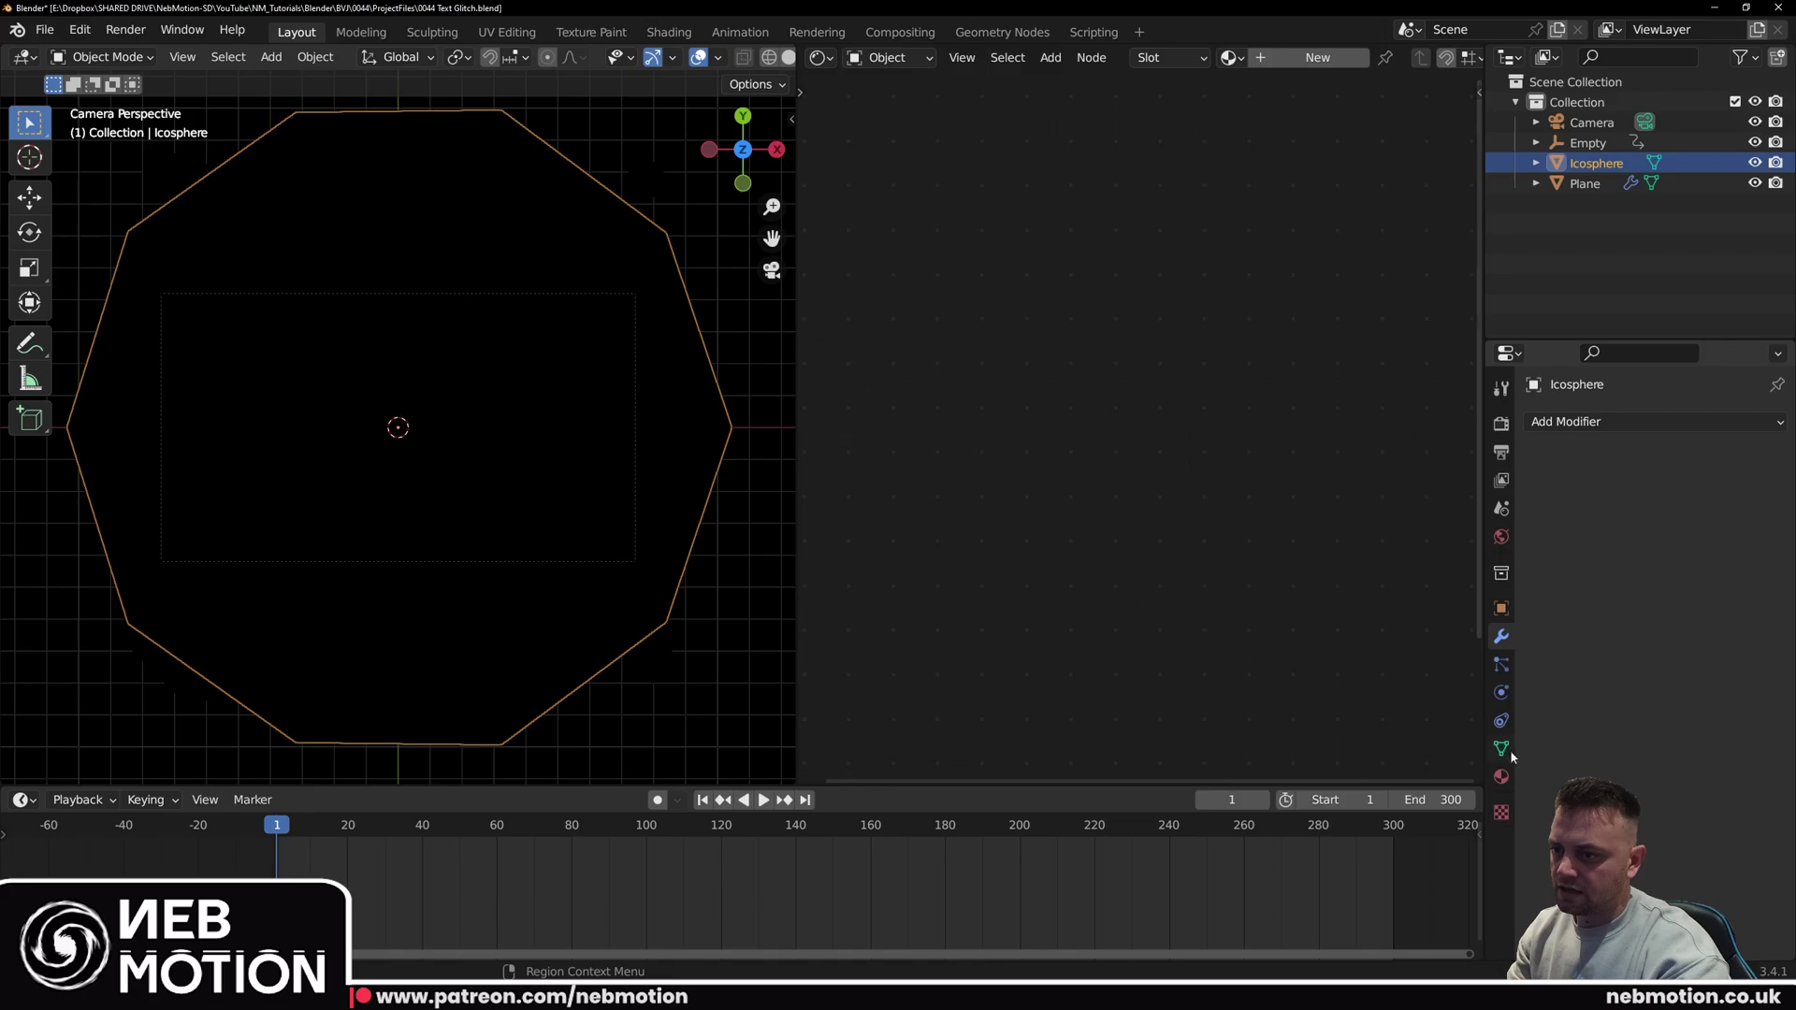
{"action": "left_click", "coordinate": [1501, 778]}
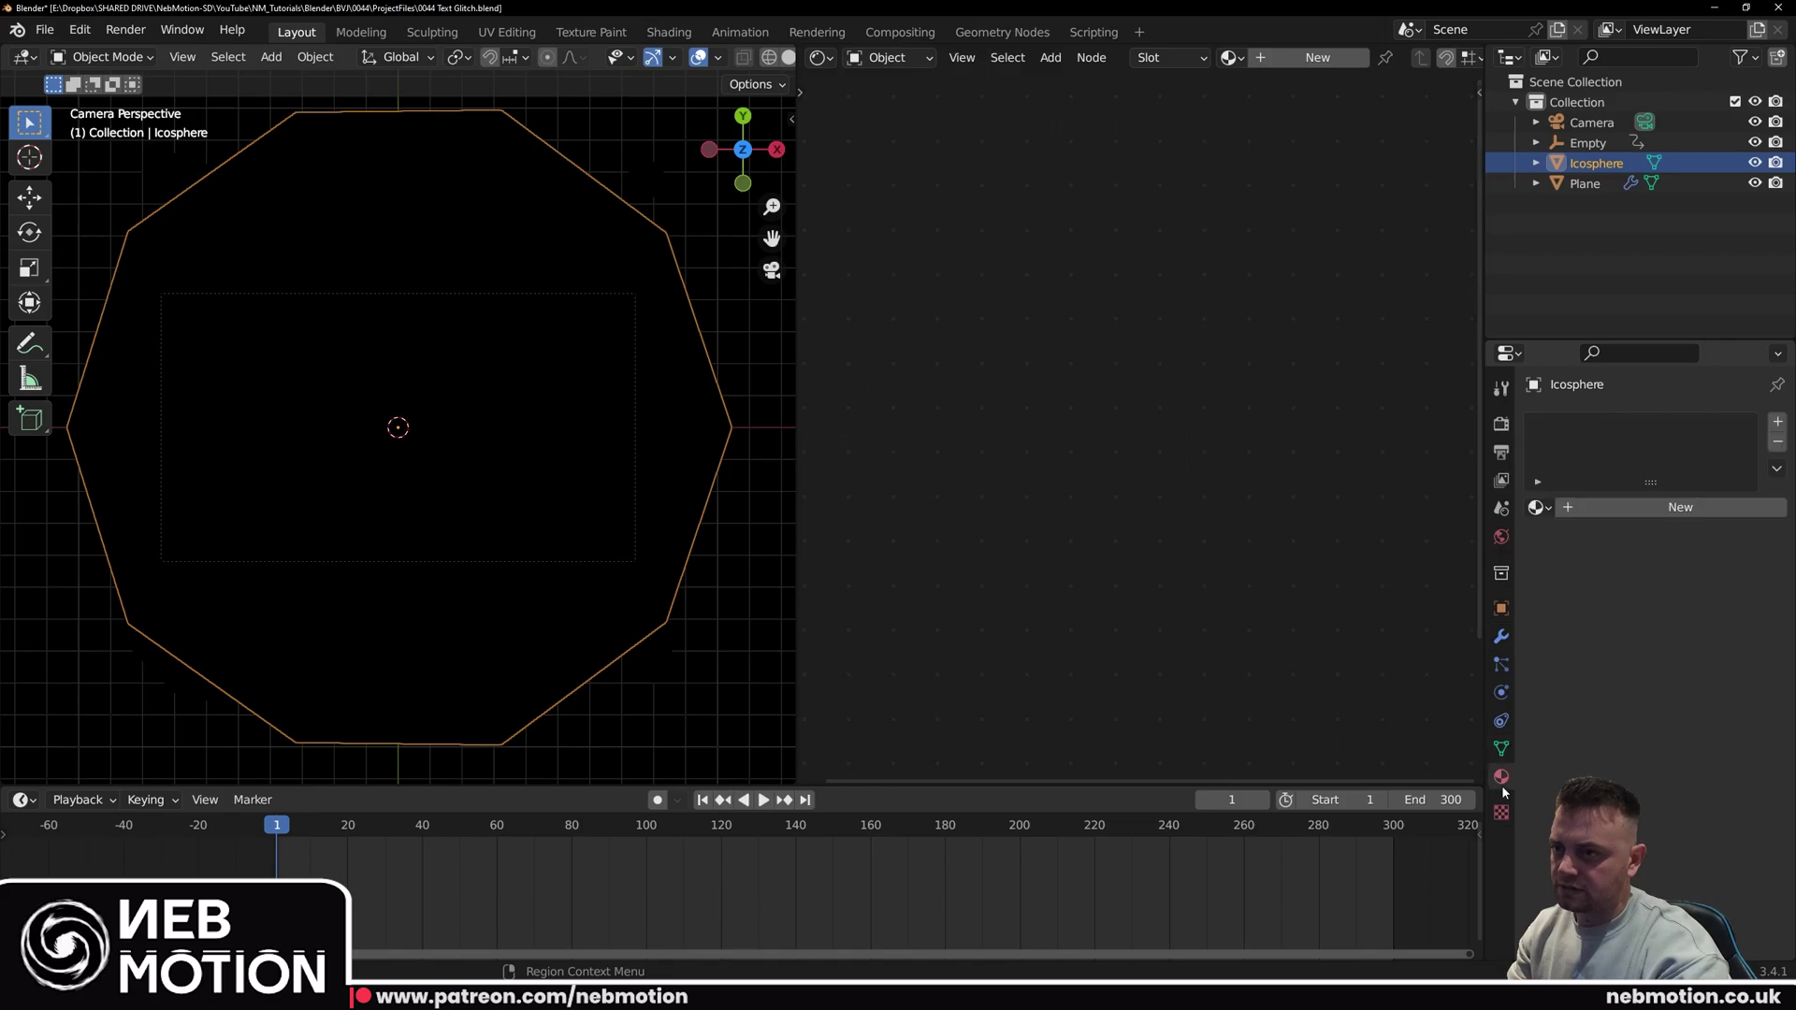
{"action": "left_click", "coordinate": [1571, 509]}
{"action": "double_click", "coordinate": [1598, 507]}
{"action": "type", "text": "Refraction"}
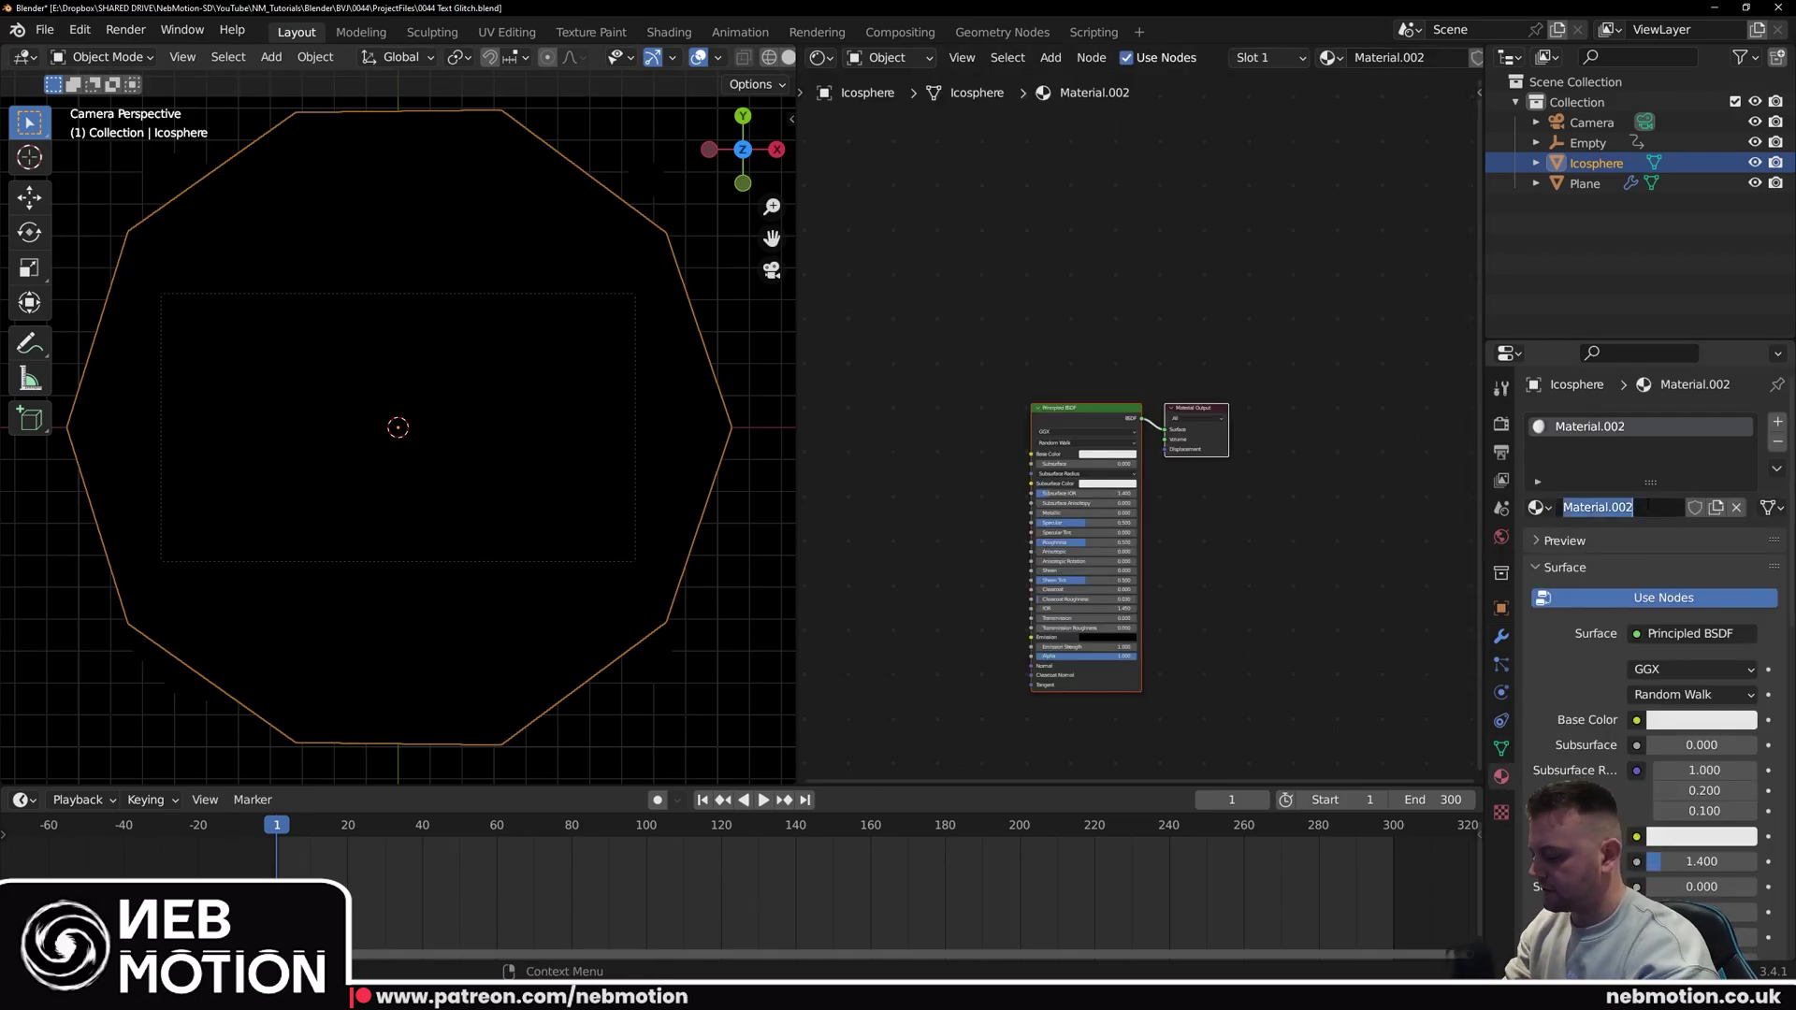
{"action": "key", "text": "Return"}
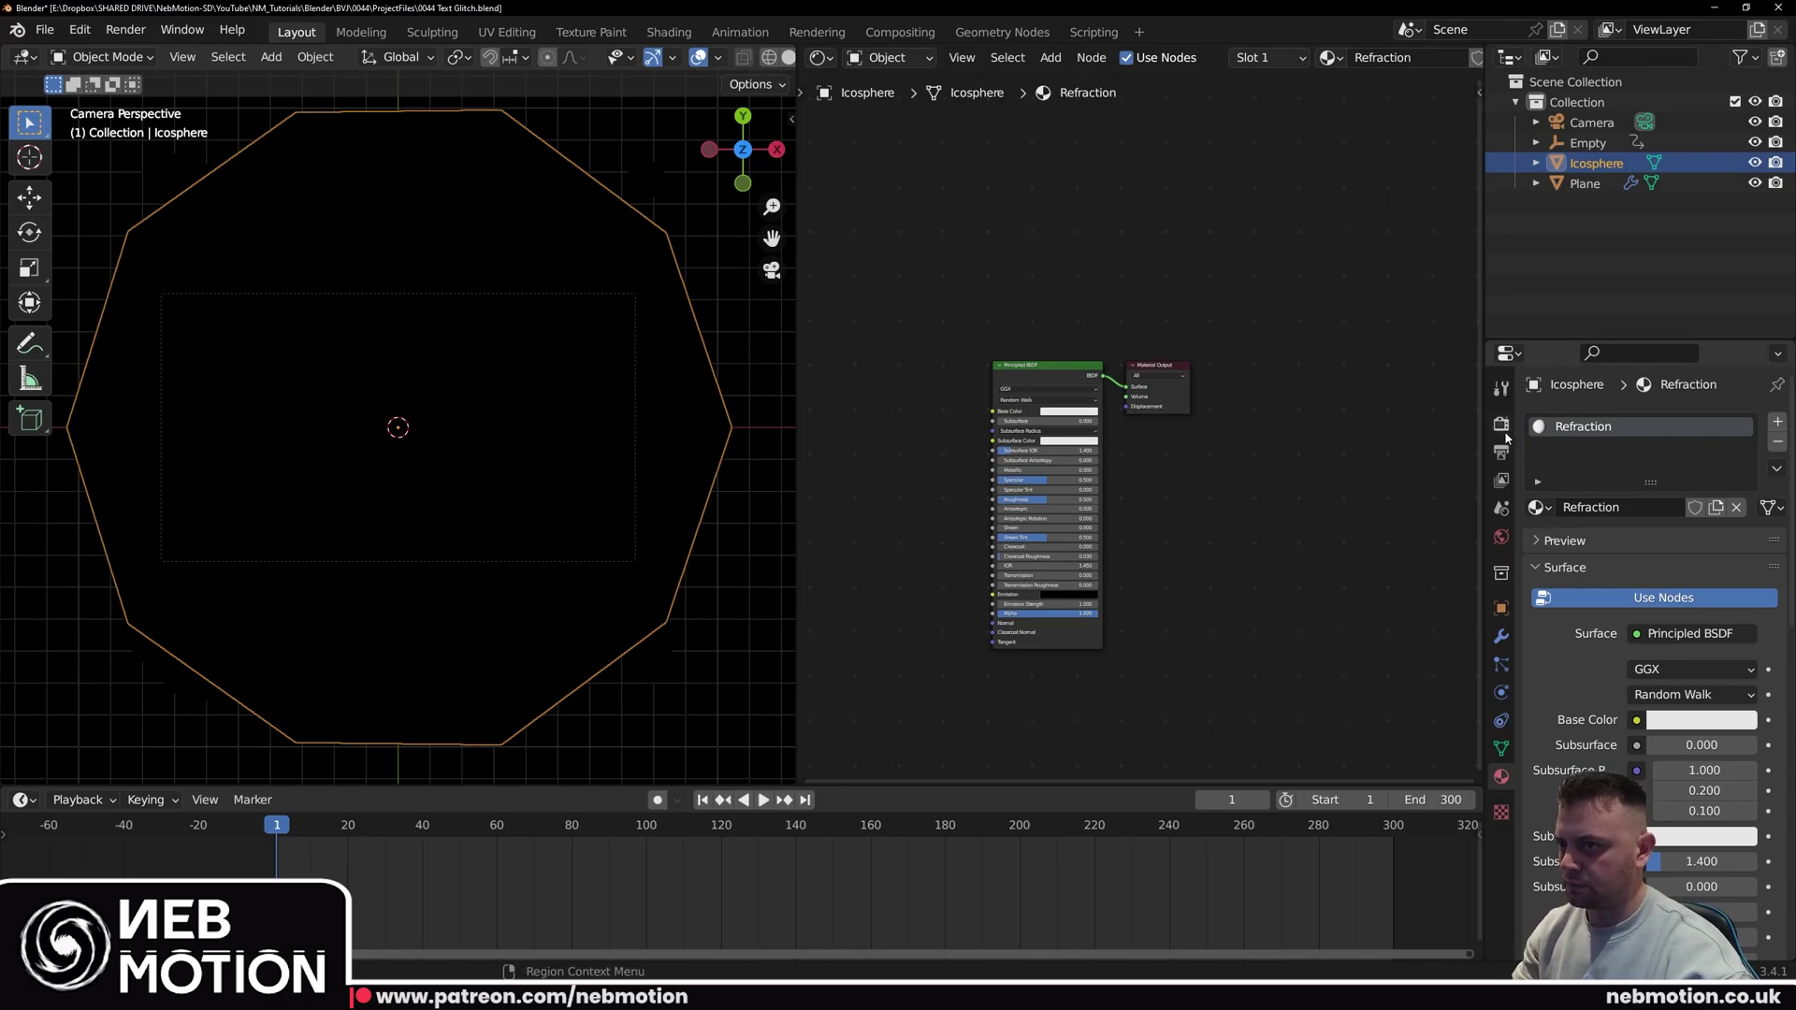
Step: Check the Screen Space Reflections refraction option in the render settings and review the output settings
{"action": "left_click", "coordinate": [1502, 427]}
{"action": "scroll", "coordinate": [1590, 795], "scroll_direction": "down", "scroll_amount": 3}
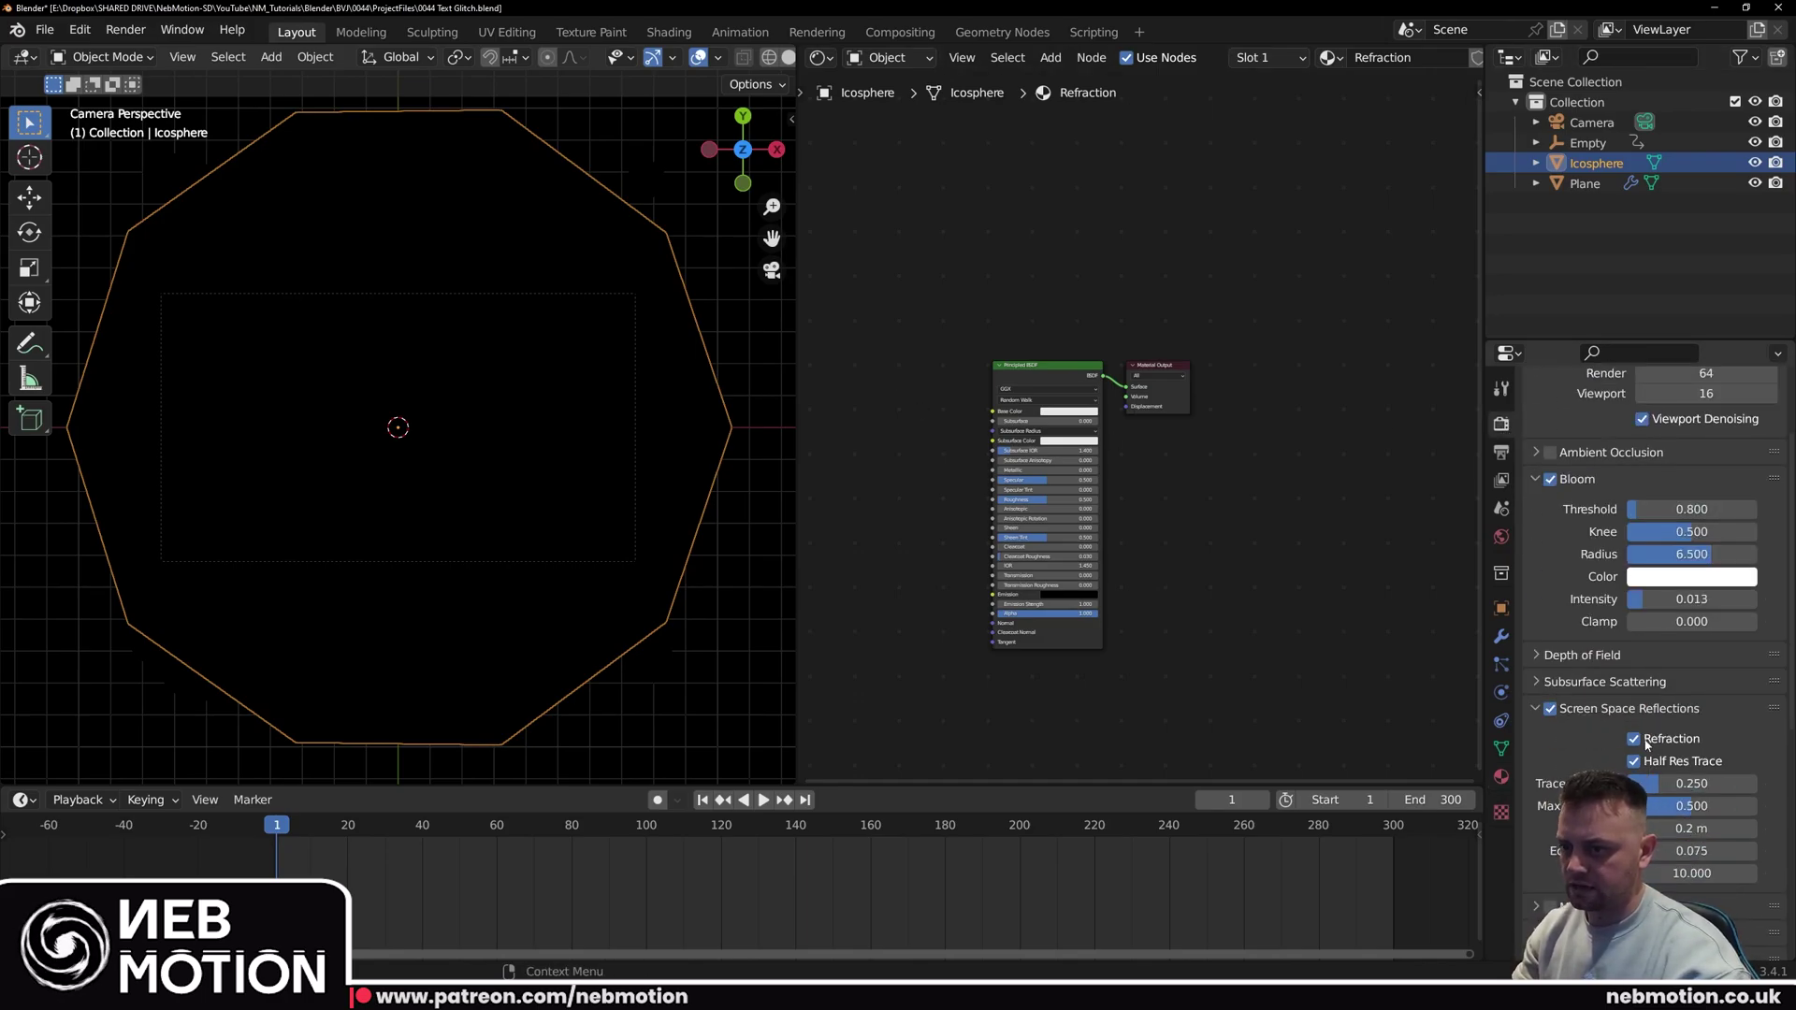
{"action": "left_click", "coordinate": [1501, 452]}
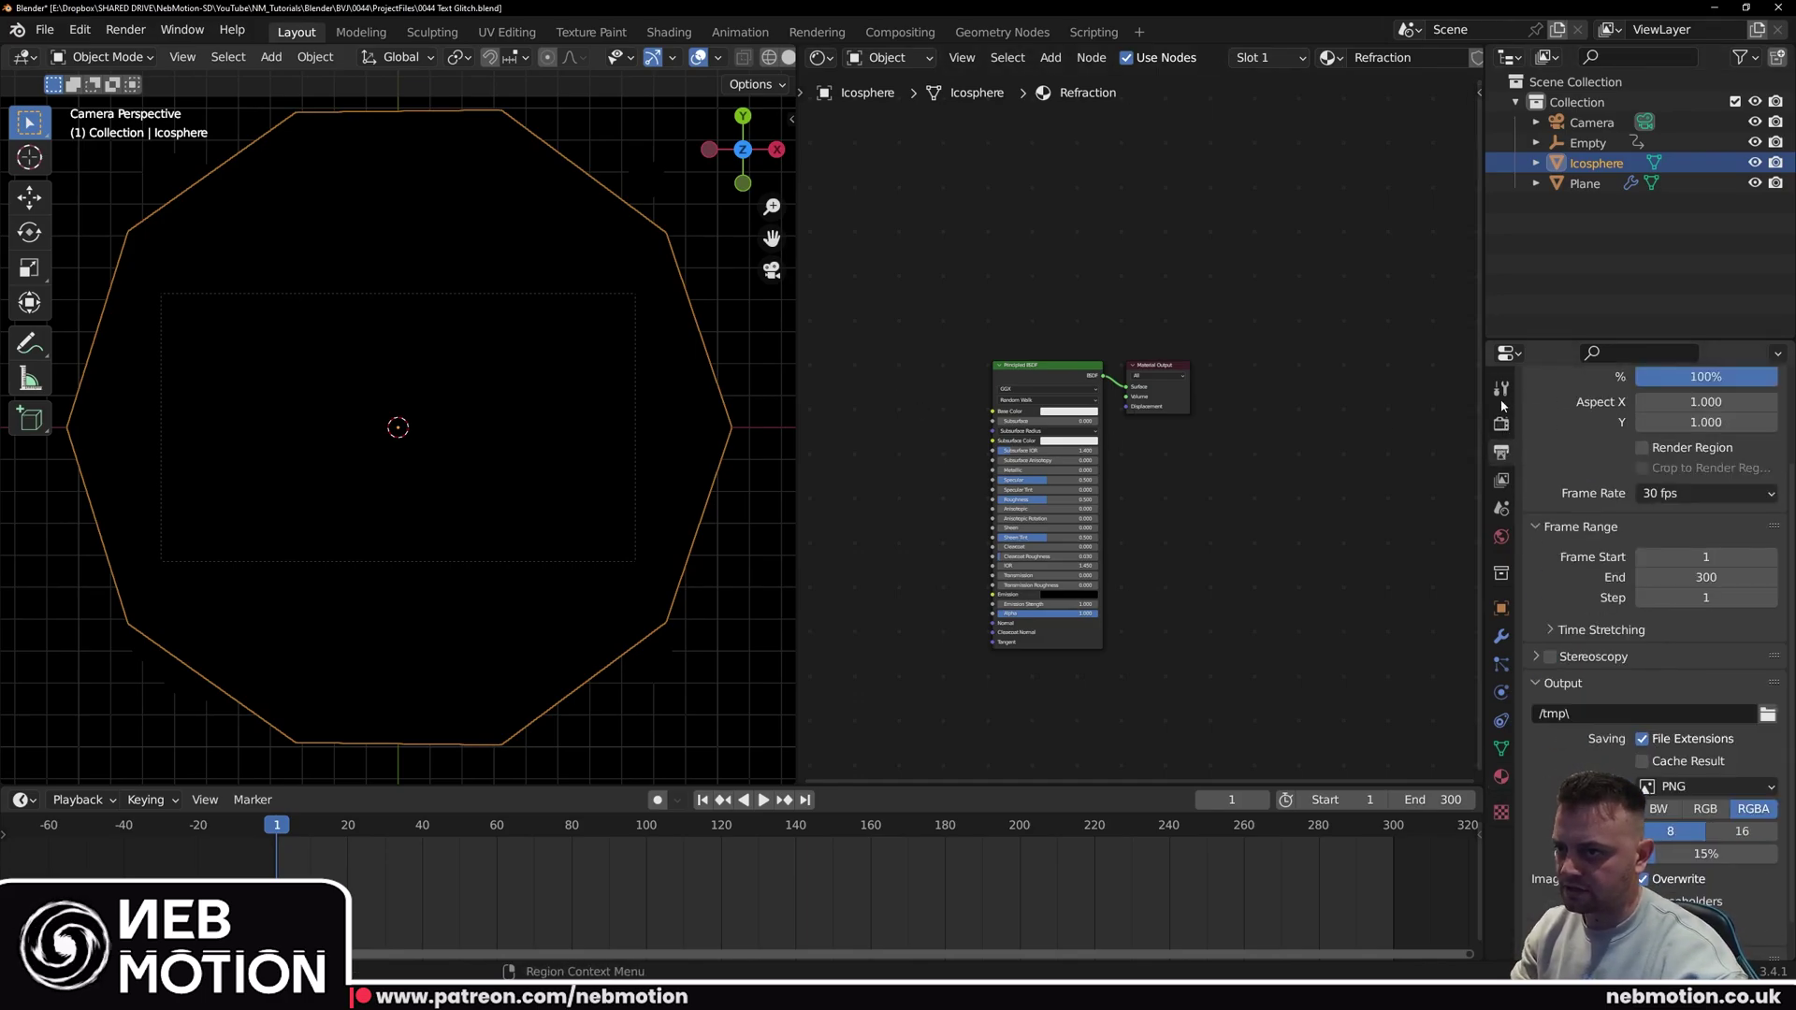
{"action": "scroll", "coordinate": [1590, 468], "scroll_direction": "up", "scroll_amount": 3}
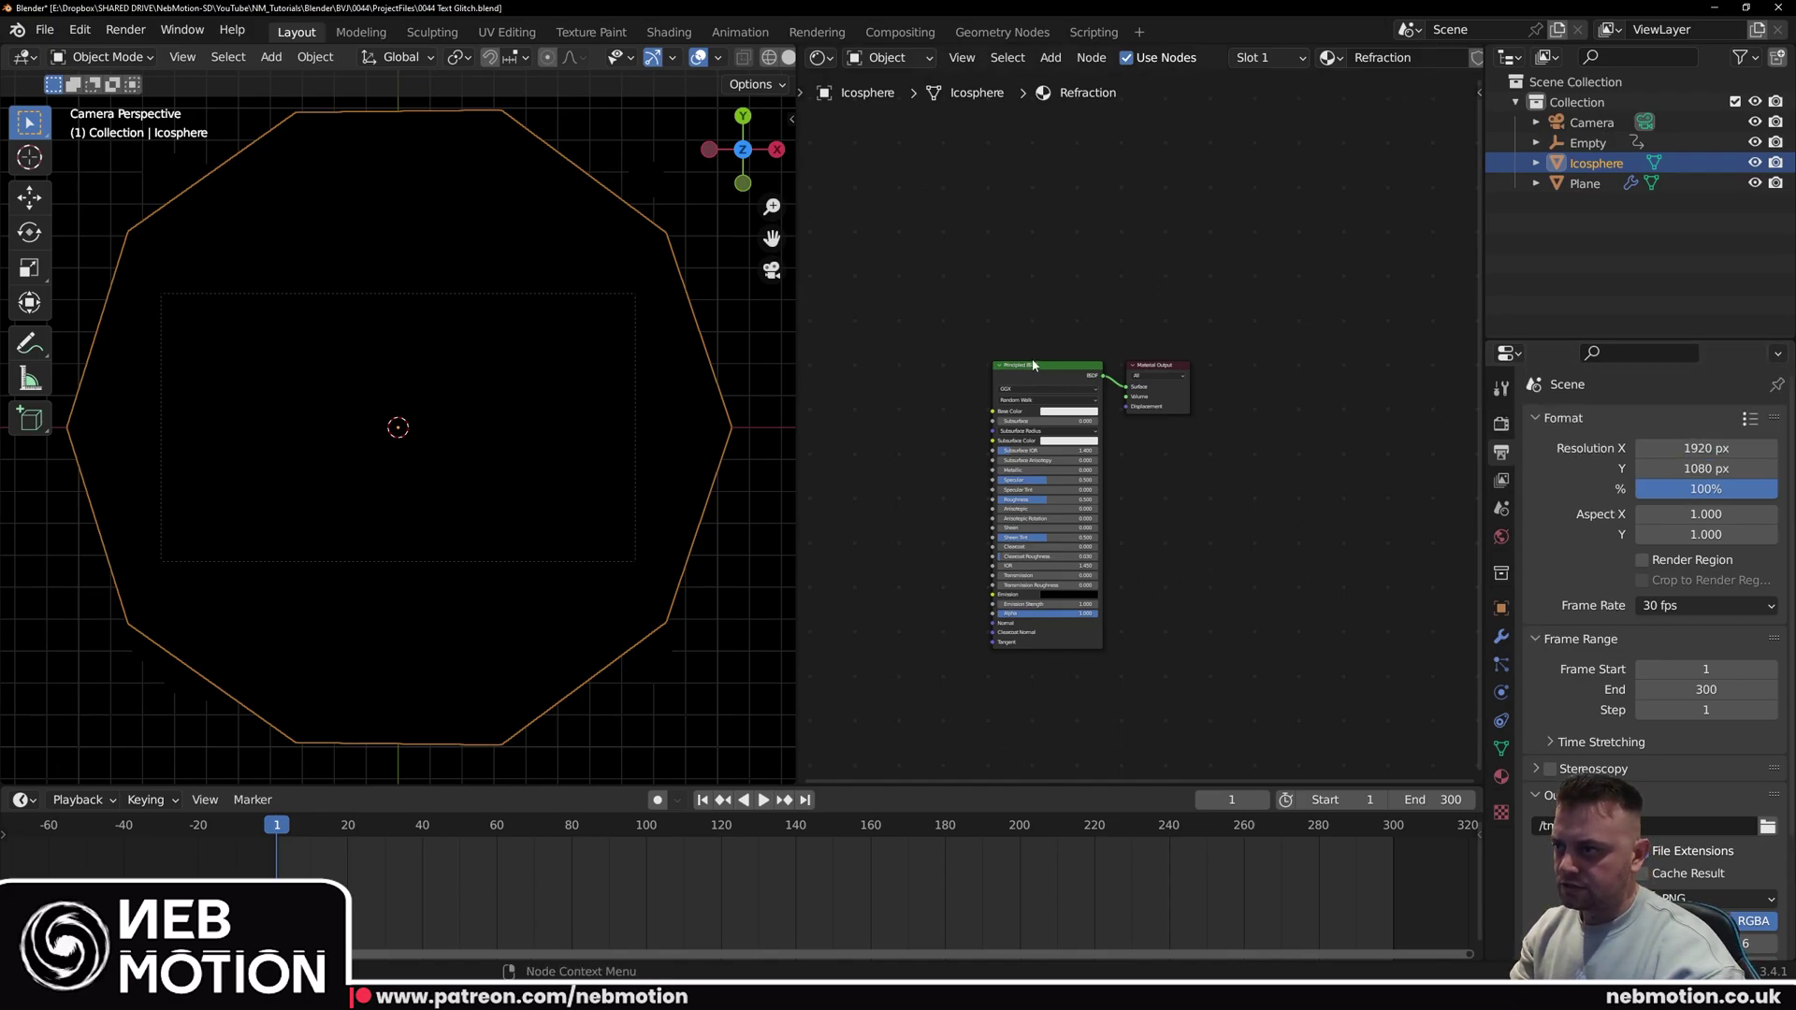
Step: Replace the Principled BSDF in the Refraction material with a Refraction BSDF feeding the Material Output's surface
{"action": "key", "text": "x"}
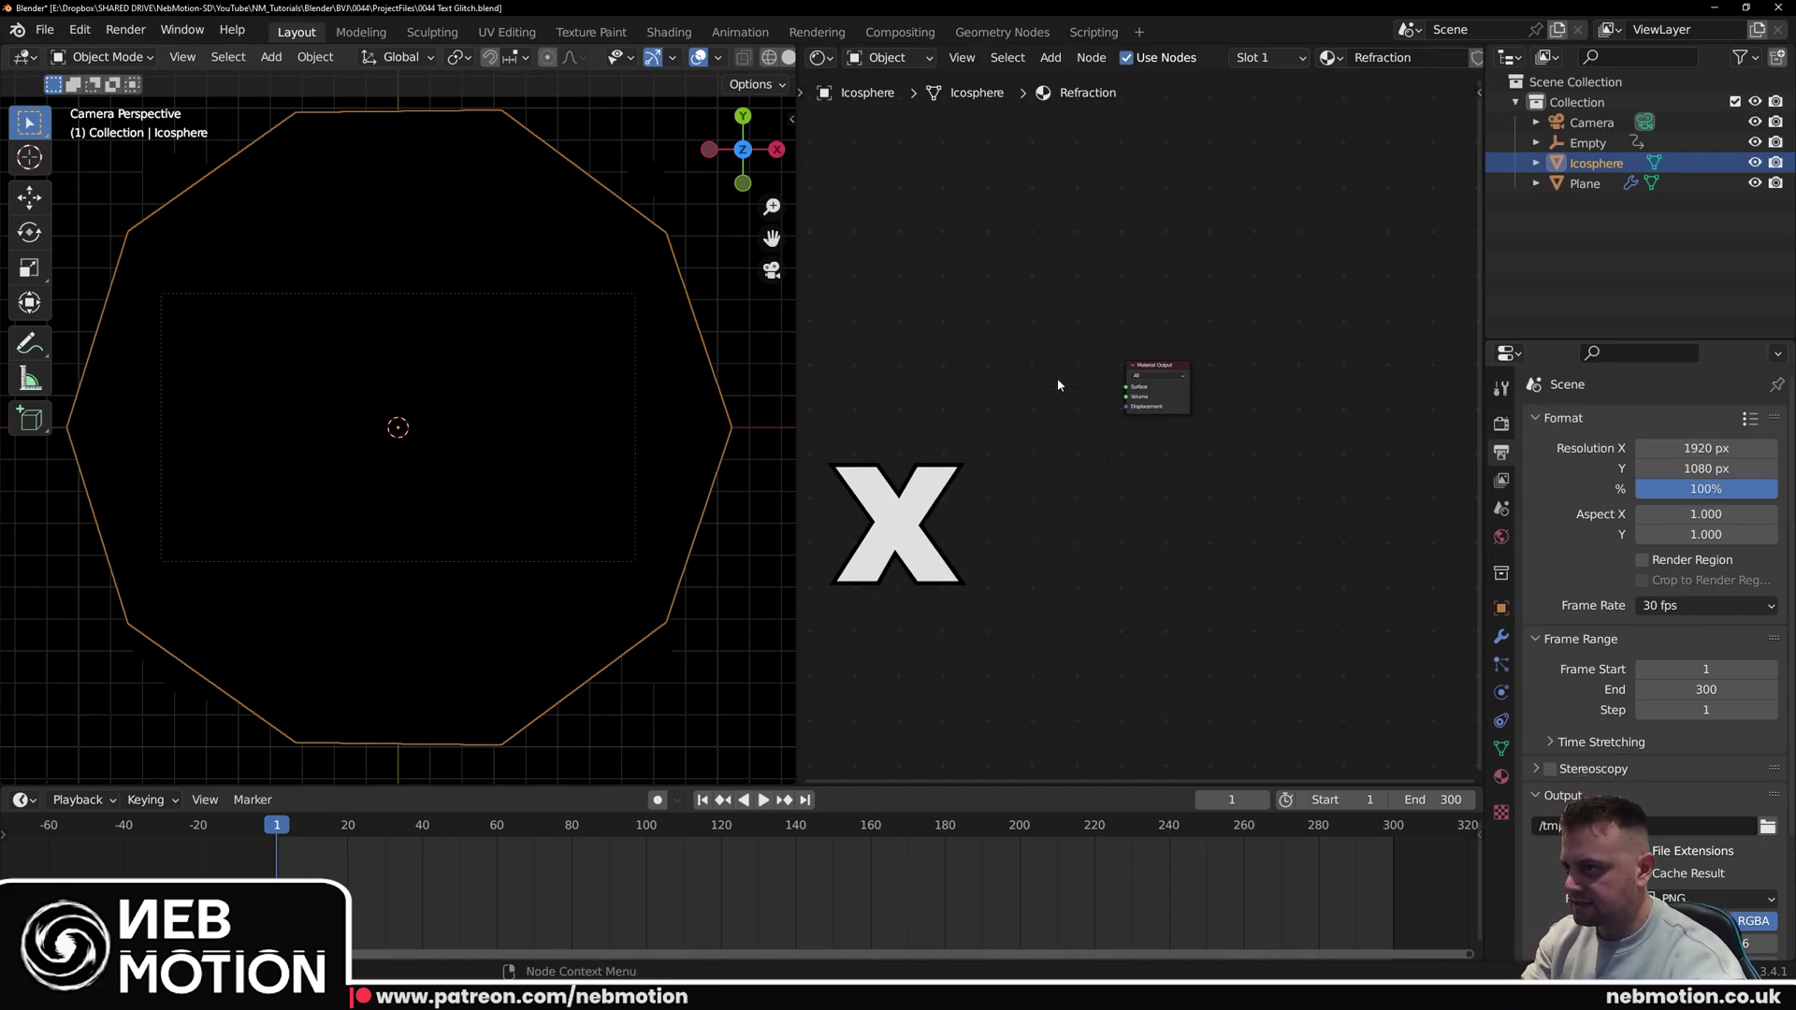
{"action": "key", "text": "shift+a"}
{"action": "left_click", "coordinate": [979, 442]}
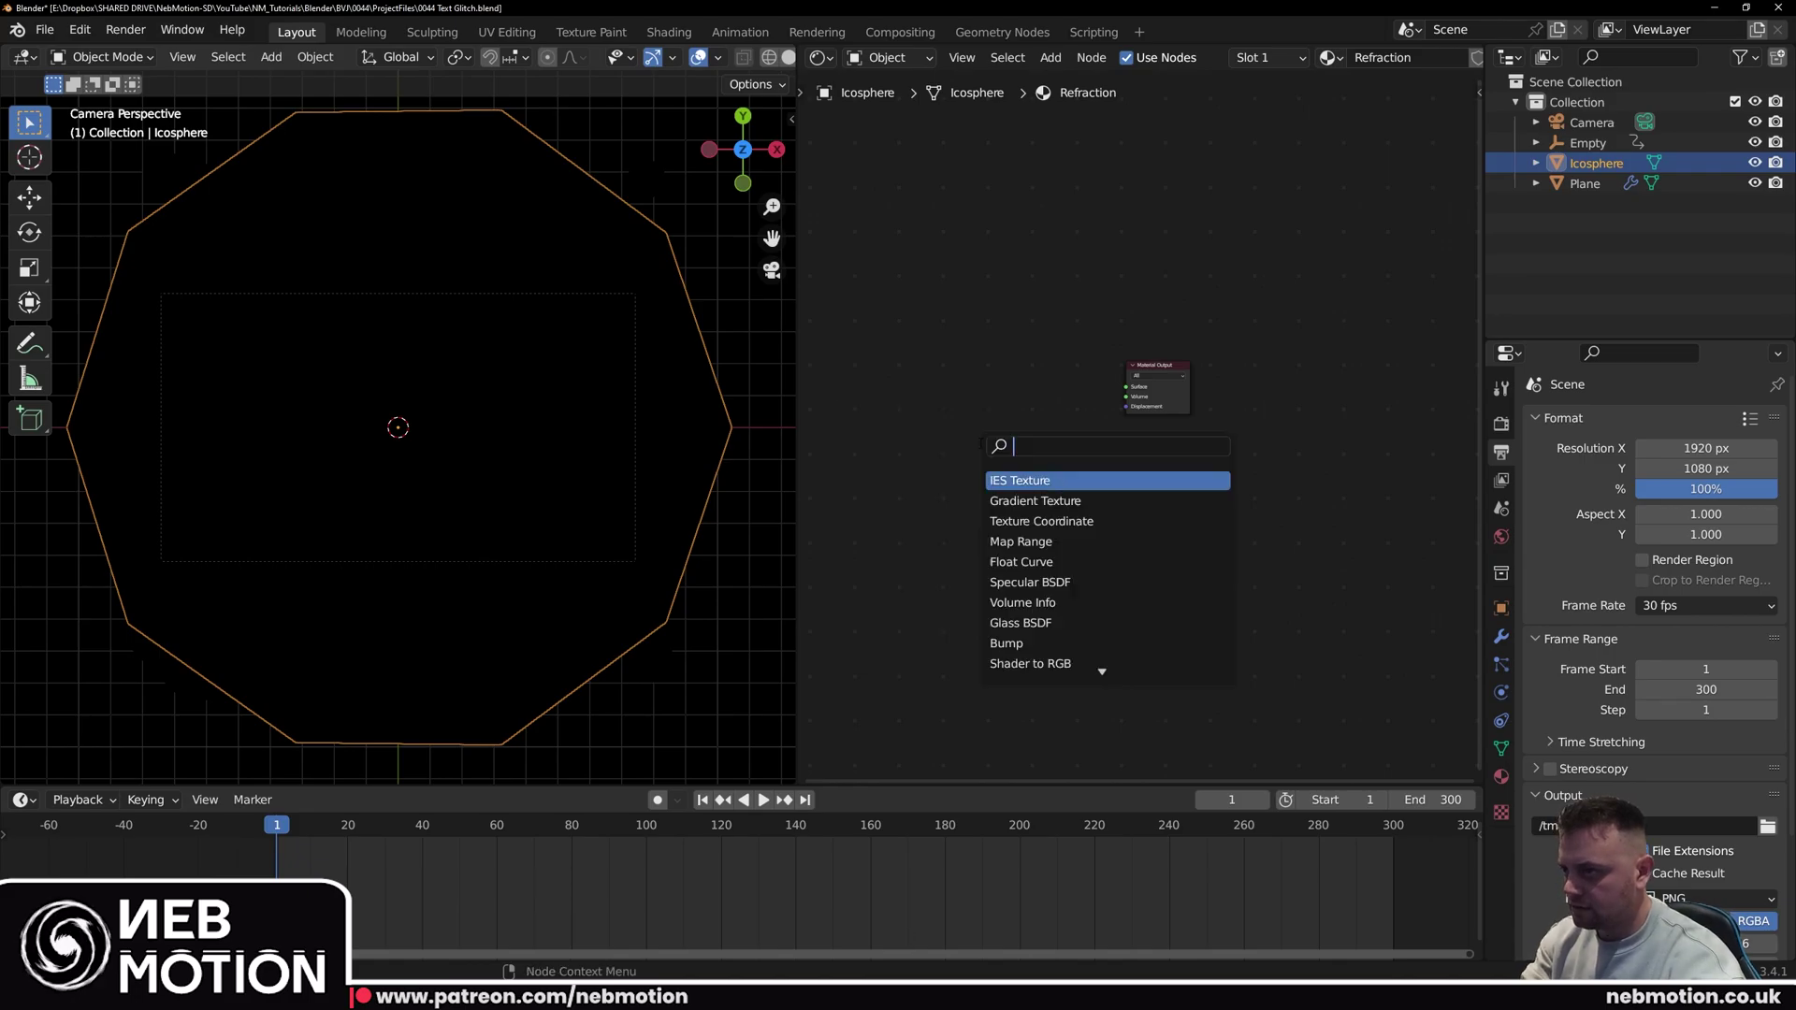
{"action": "type", "text": "ref"}
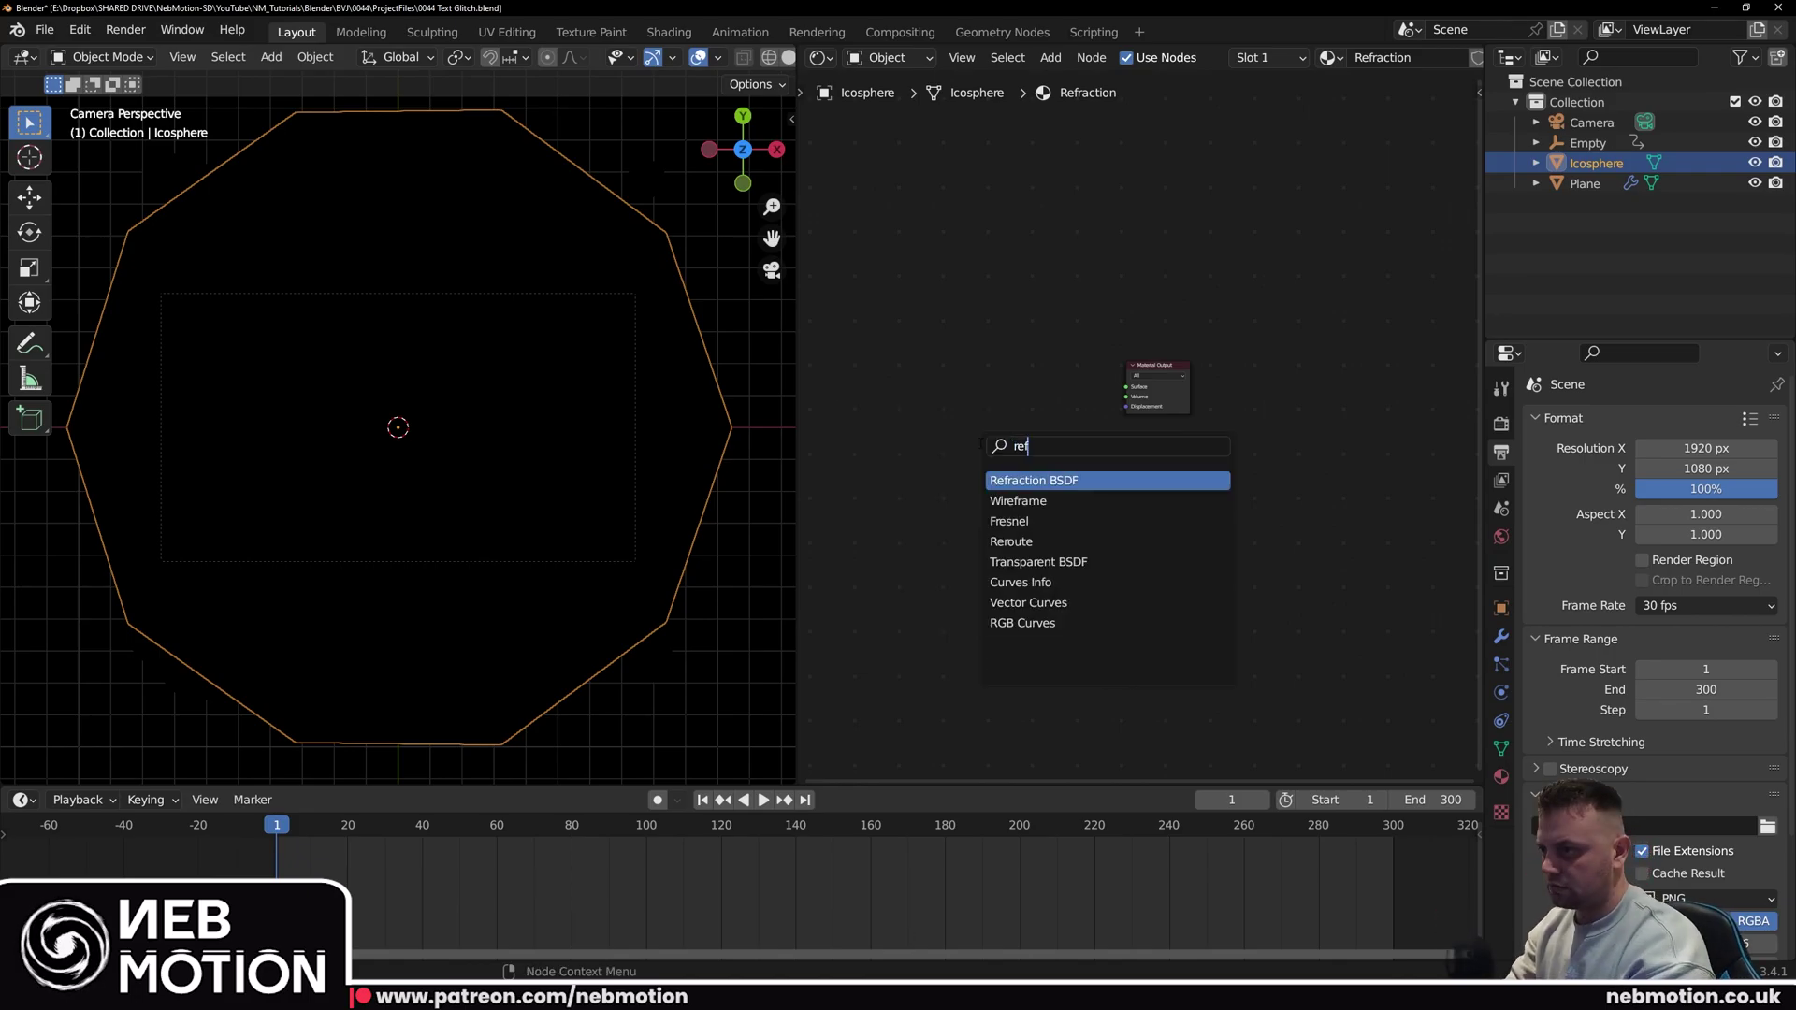
{"action": "key", "text": "Return"}
{"action": "left_click", "coordinate": [940, 400]}
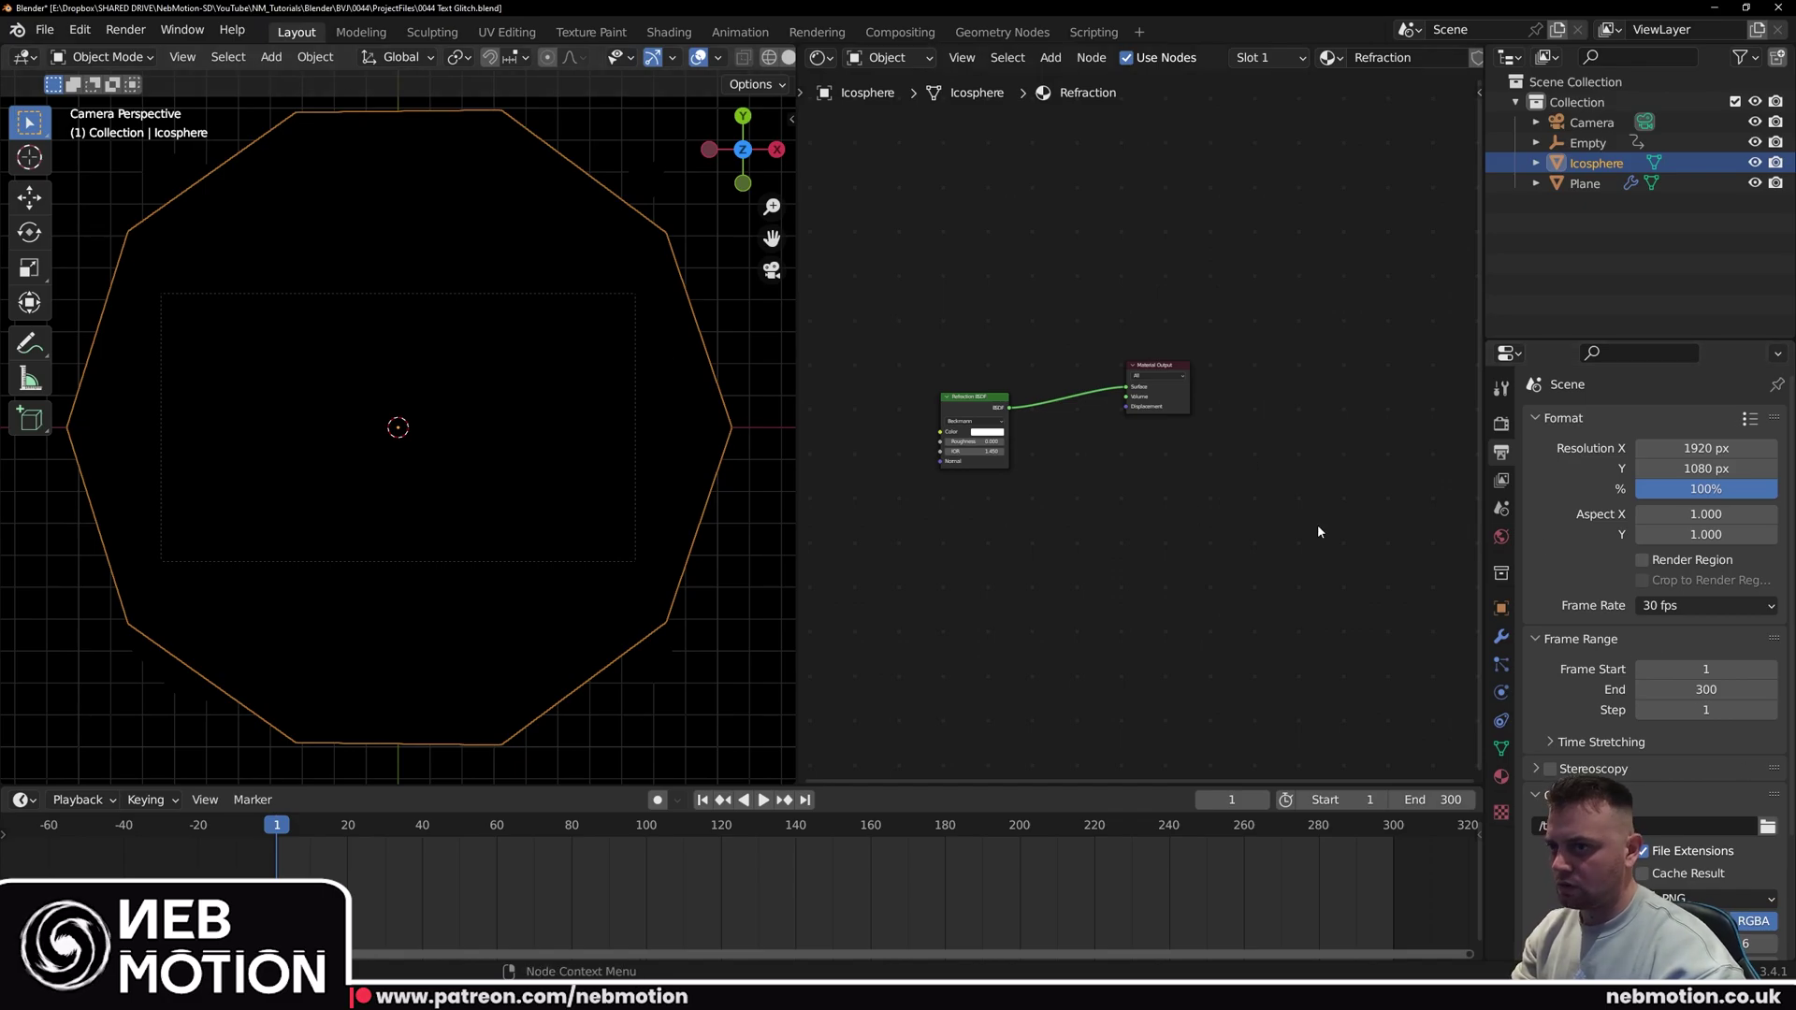
Step: Check the render refraction option under Screen Space Reflections and enable Screen Space Refraction for the Refraction material
{"action": "left_click", "coordinate": [1501, 422]}
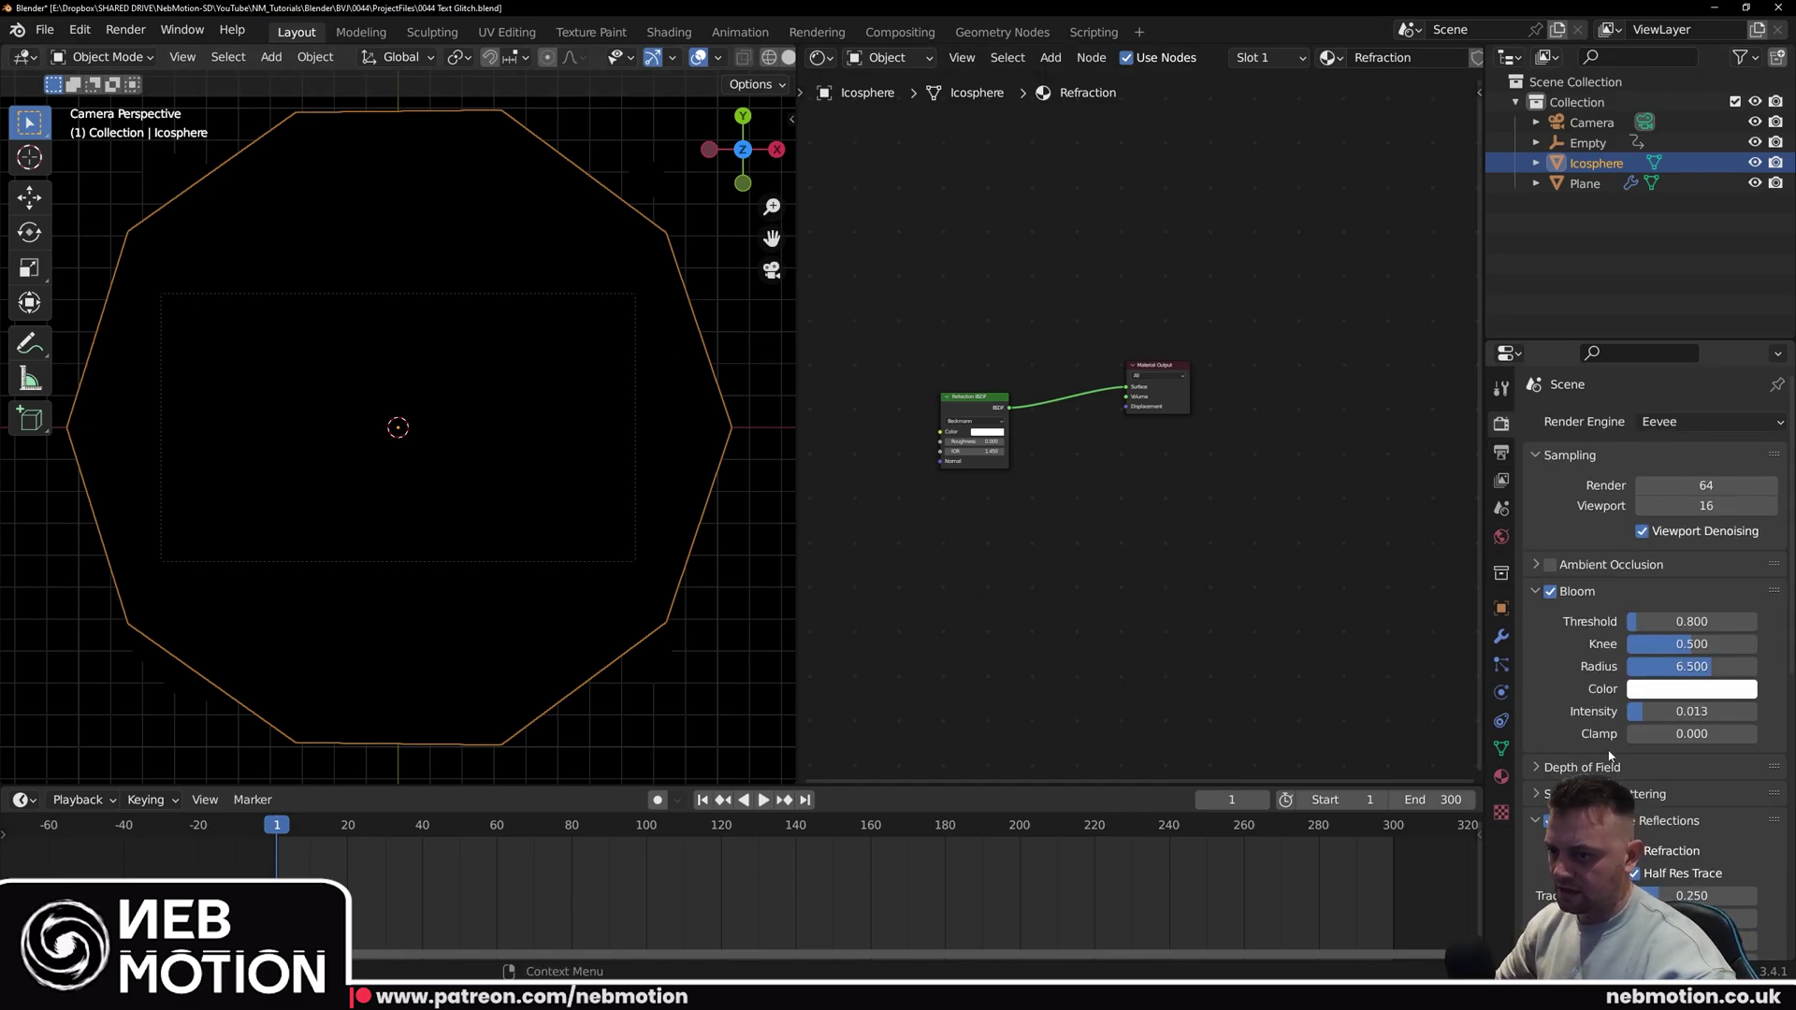
{"action": "scroll", "coordinate": [1605, 749], "scroll_direction": "down", "scroll_amount": 3}
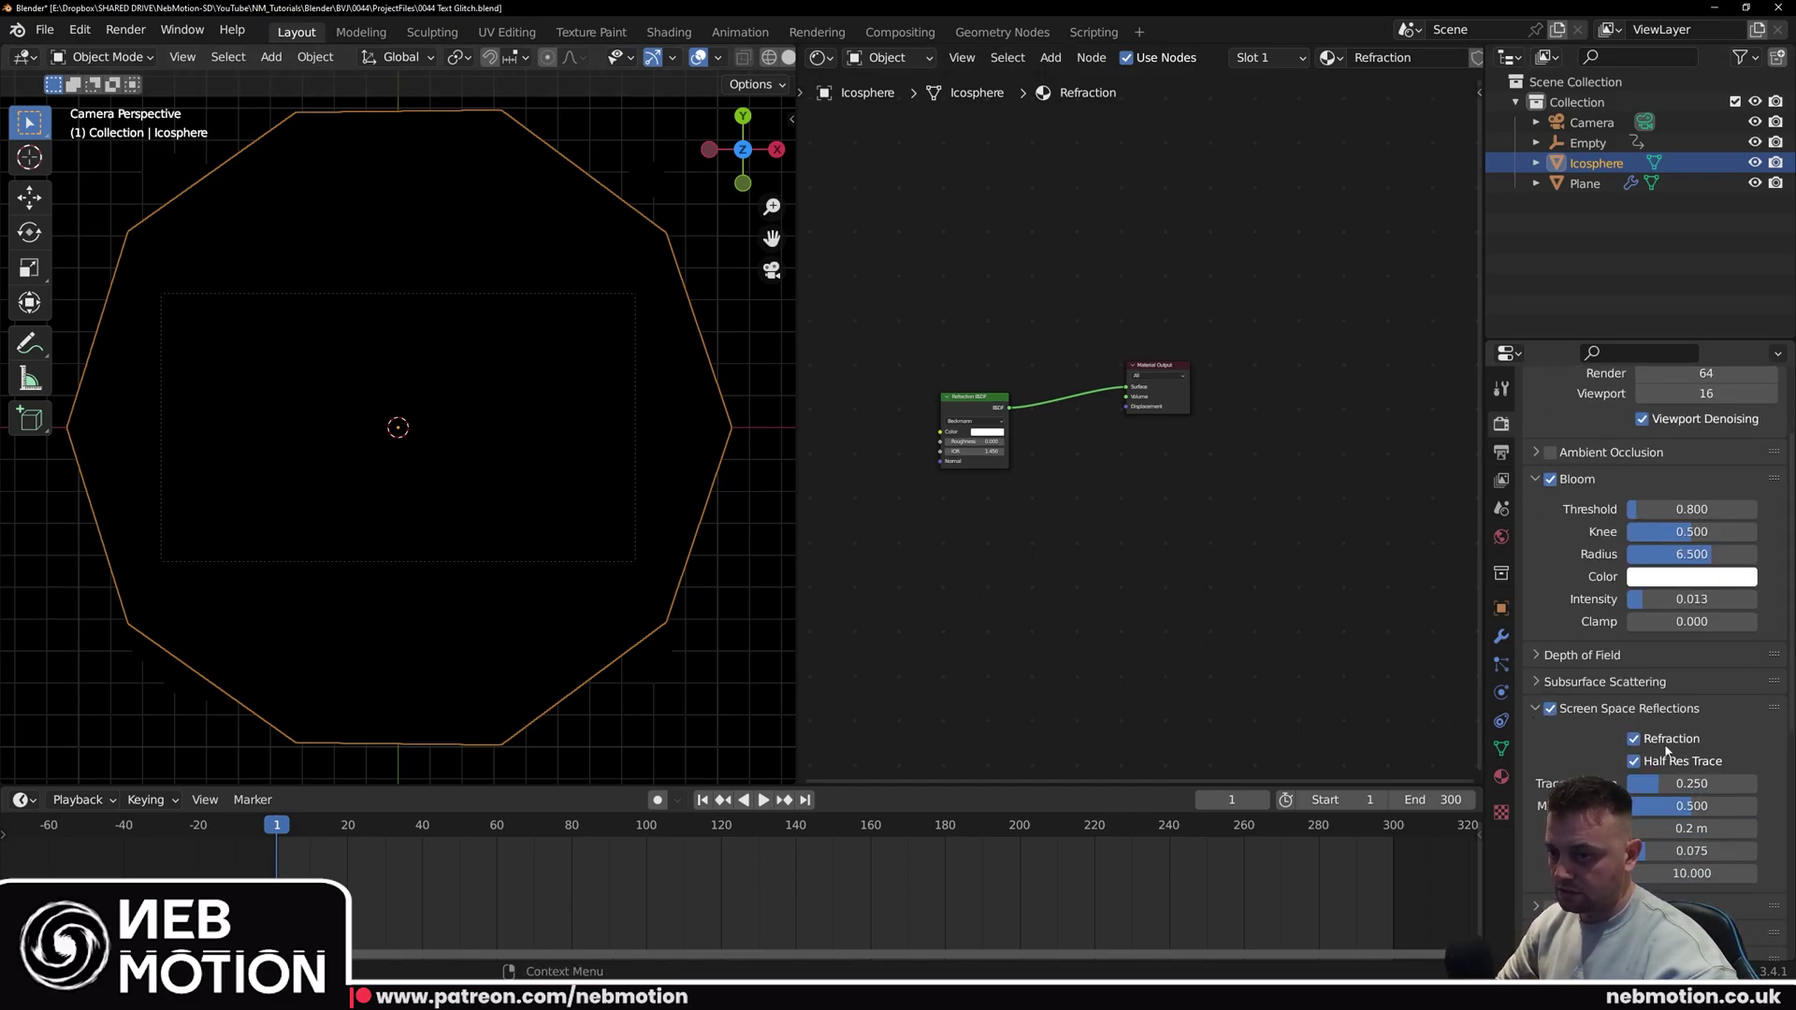
{"action": "left_click", "coordinate": [1537, 709]}
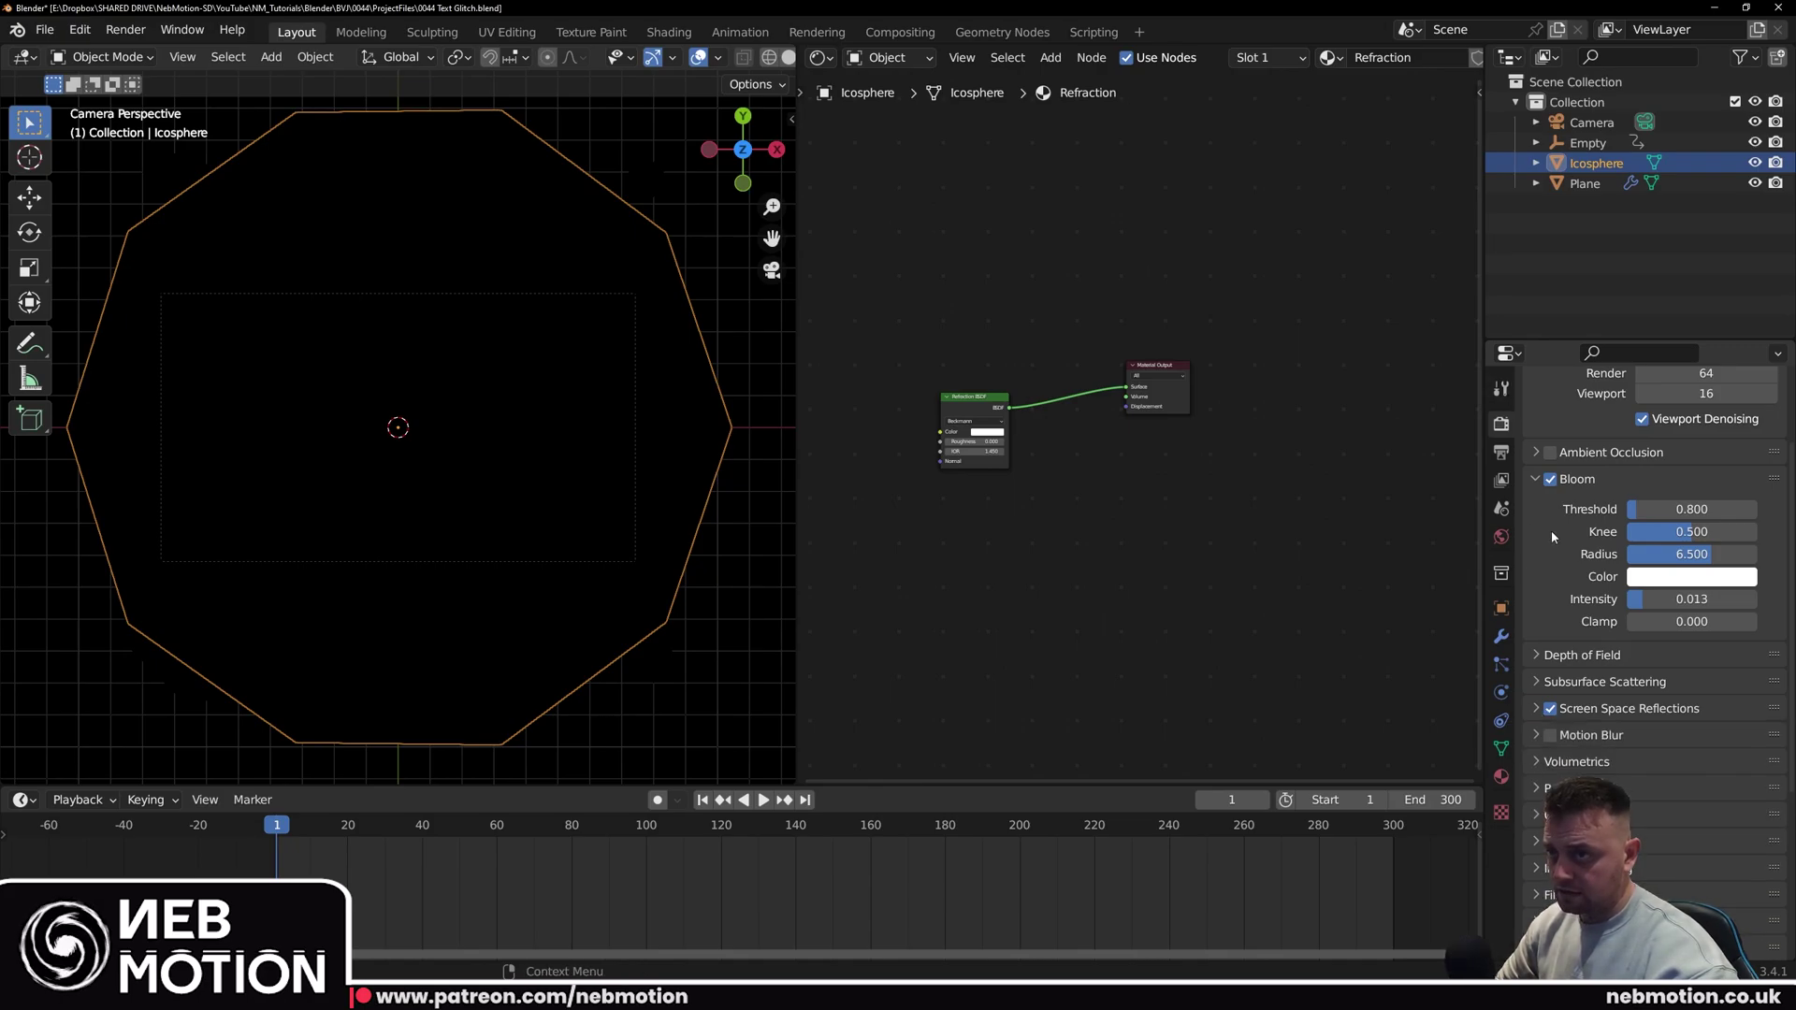
{"action": "left_click", "coordinate": [1501, 776]}
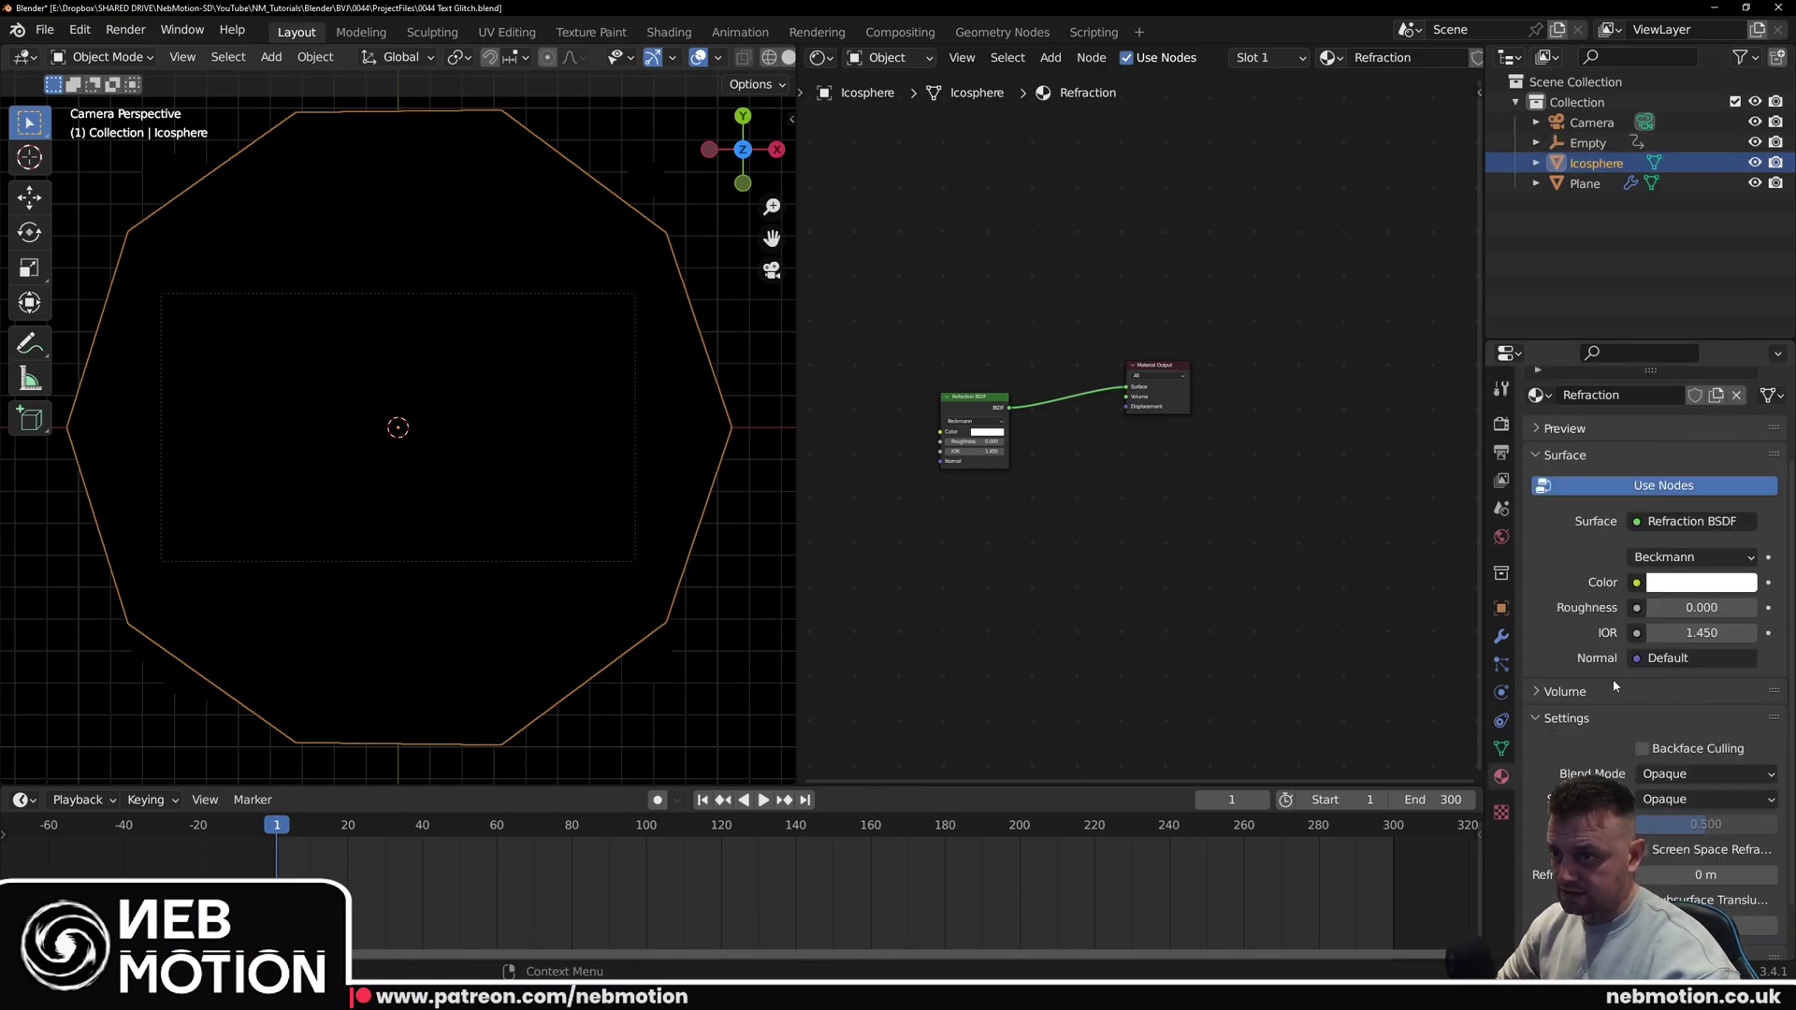
{"action": "scroll", "coordinate": [1612, 685], "scroll_direction": "down", "scroll_amount": 2}
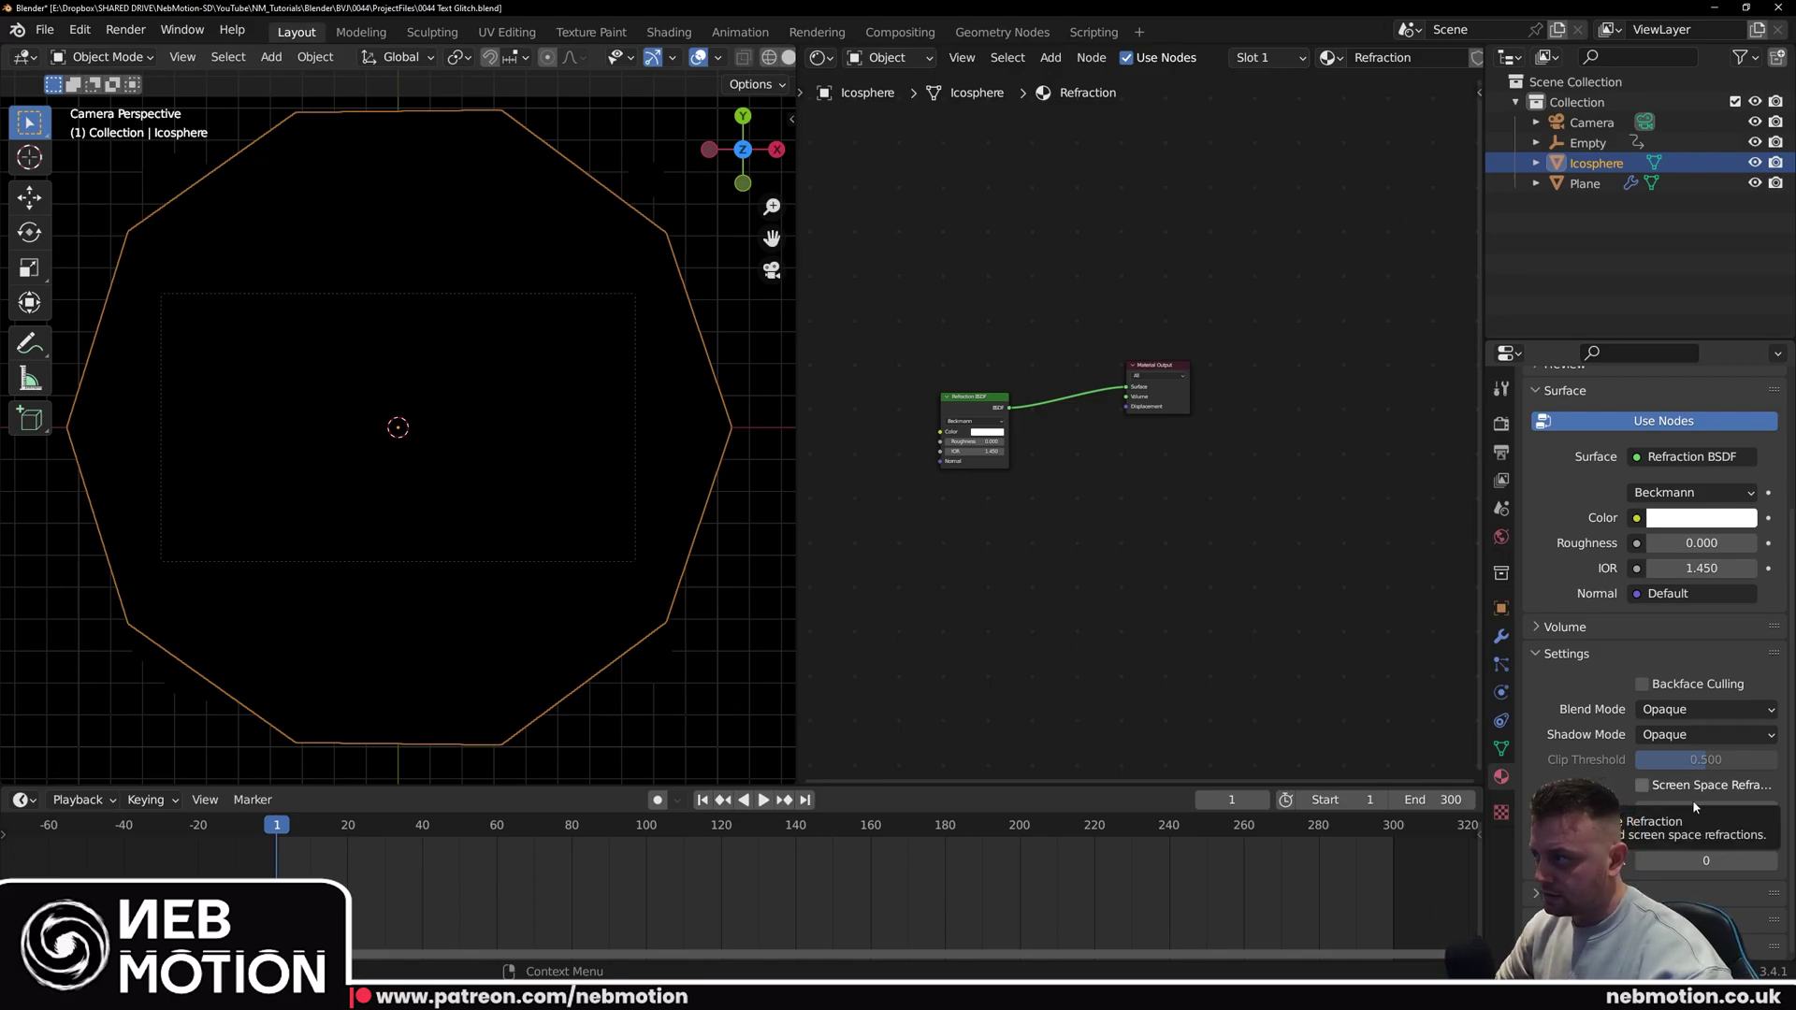
{"action": "left_click", "coordinate": [1644, 786]}
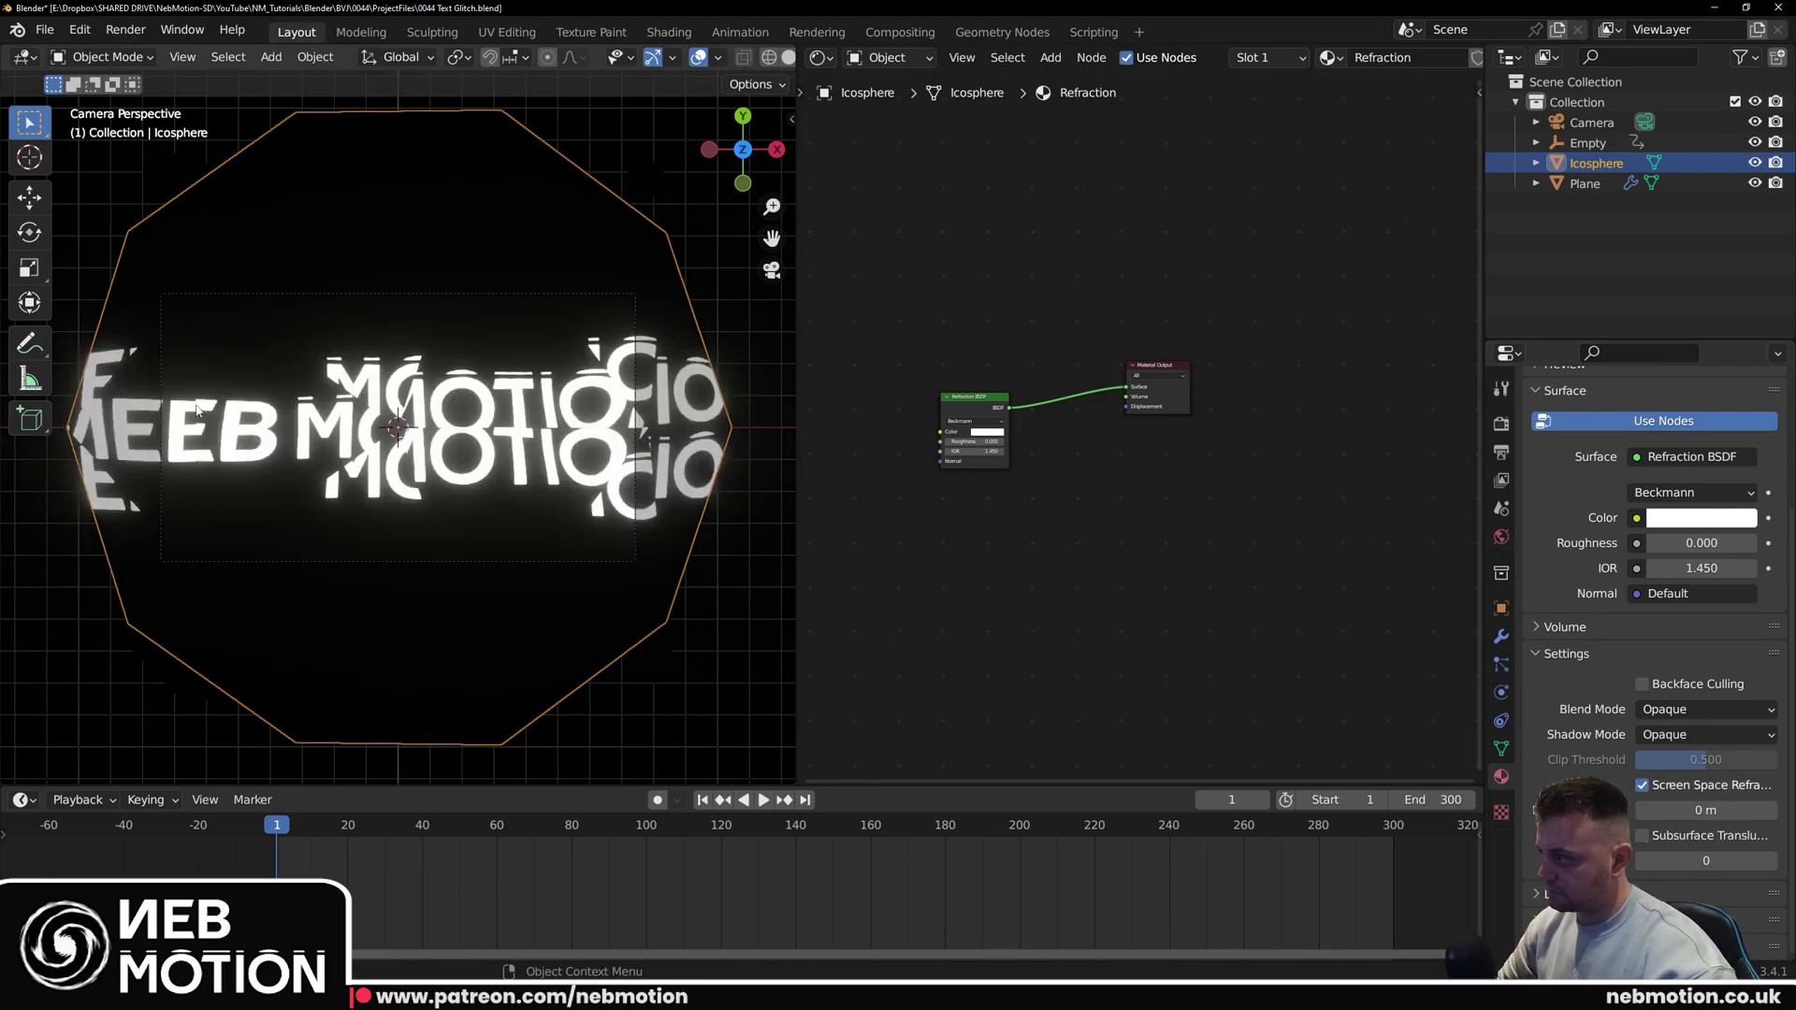
Step: Inspect the refractive ico sphere from several angles and compare it with the camera view
{"action": "middle_click_drag", "start_coordinate": [520, 280], "coordinate": [464, 499]}
{"action": "scroll", "coordinate": [540, 526], "scroll_direction": "up", "scroll_amount": 2}
{"action": "key", "text": "KP_0"}
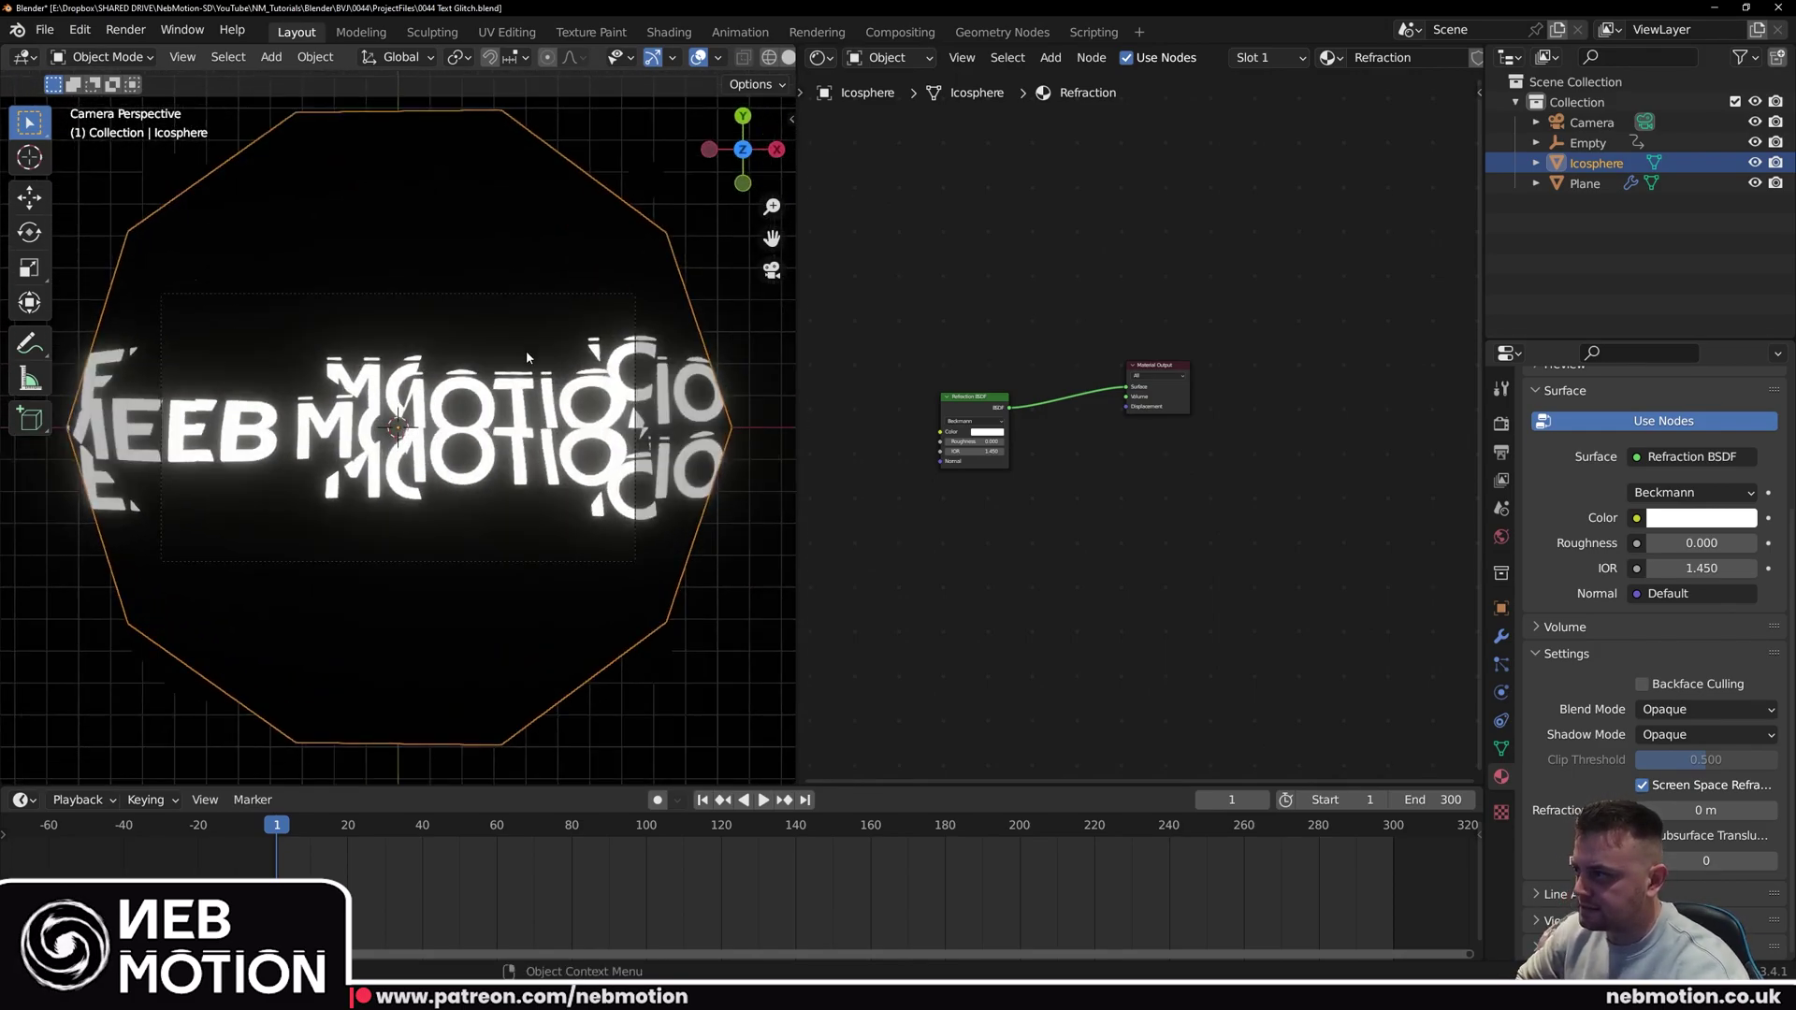
{"action": "middle_click_drag", "start_coordinate": [445, 425], "coordinate": [417, 362]}
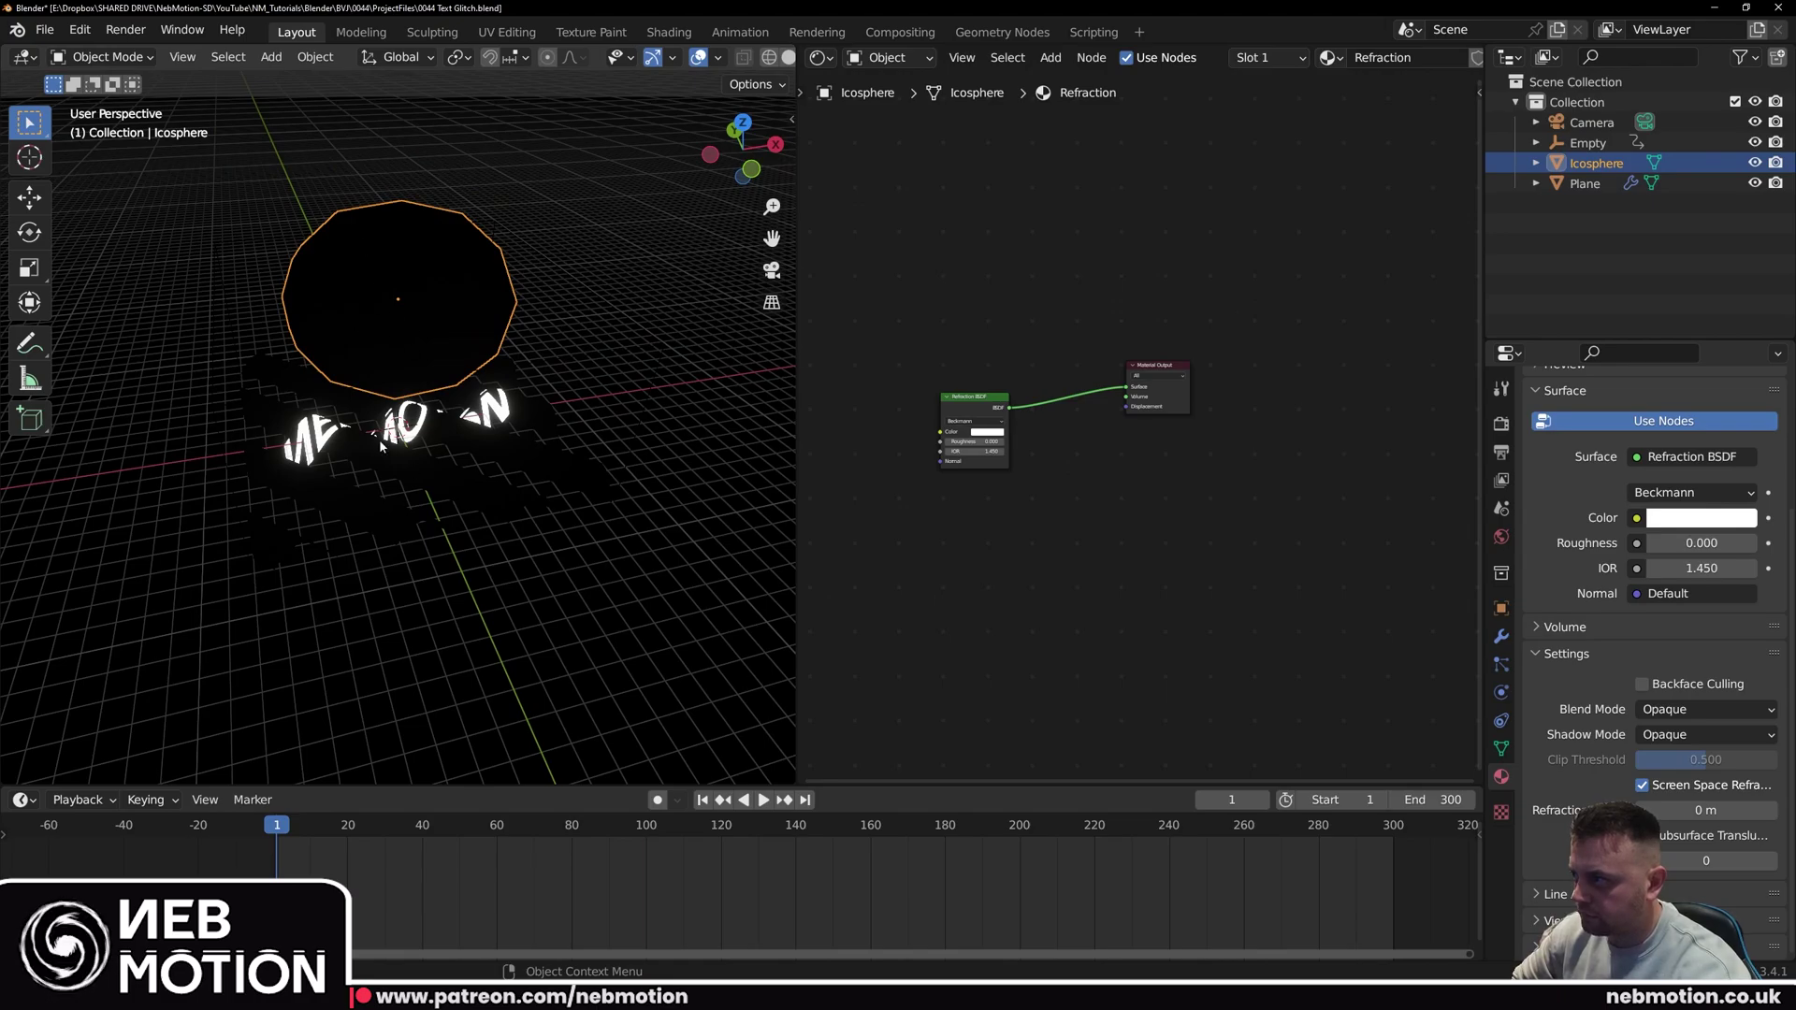
{"action": "middle_click_drag", "start_coordinate": [348, 311], "coordinate": [528, 225]}
{"action": "key", "text": "KP_0"}
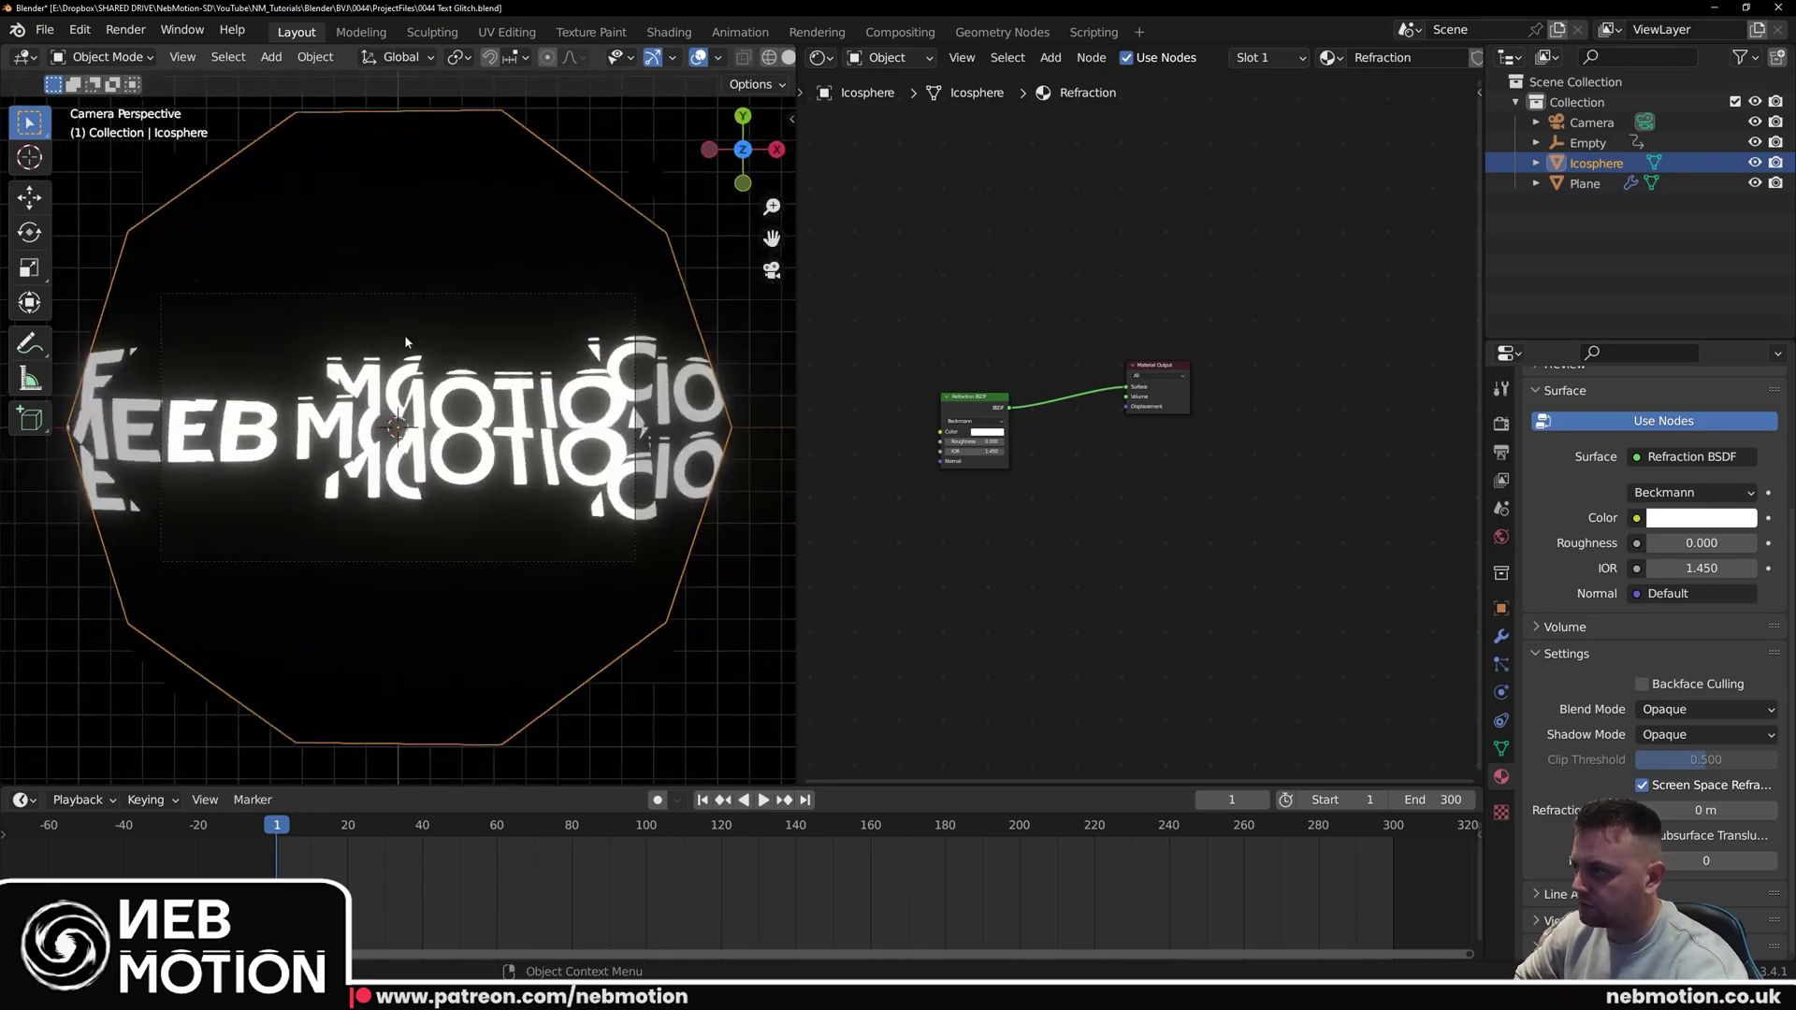
Step: Try a higher IOR of 3.650 on the Refraction BSDF
{"action": "scroll", "coordinate": [1029, 590], "scroll_direction": "up", "scroll_amount": 1}
{"action": "middle_click_drag", "start_coordinate": [1053, 554], "coordinate": [1116, 645]}
{"action": "scroll", "coordinate": [1116, 645], "scroll_direction": "up", "scroll_amount": 1}
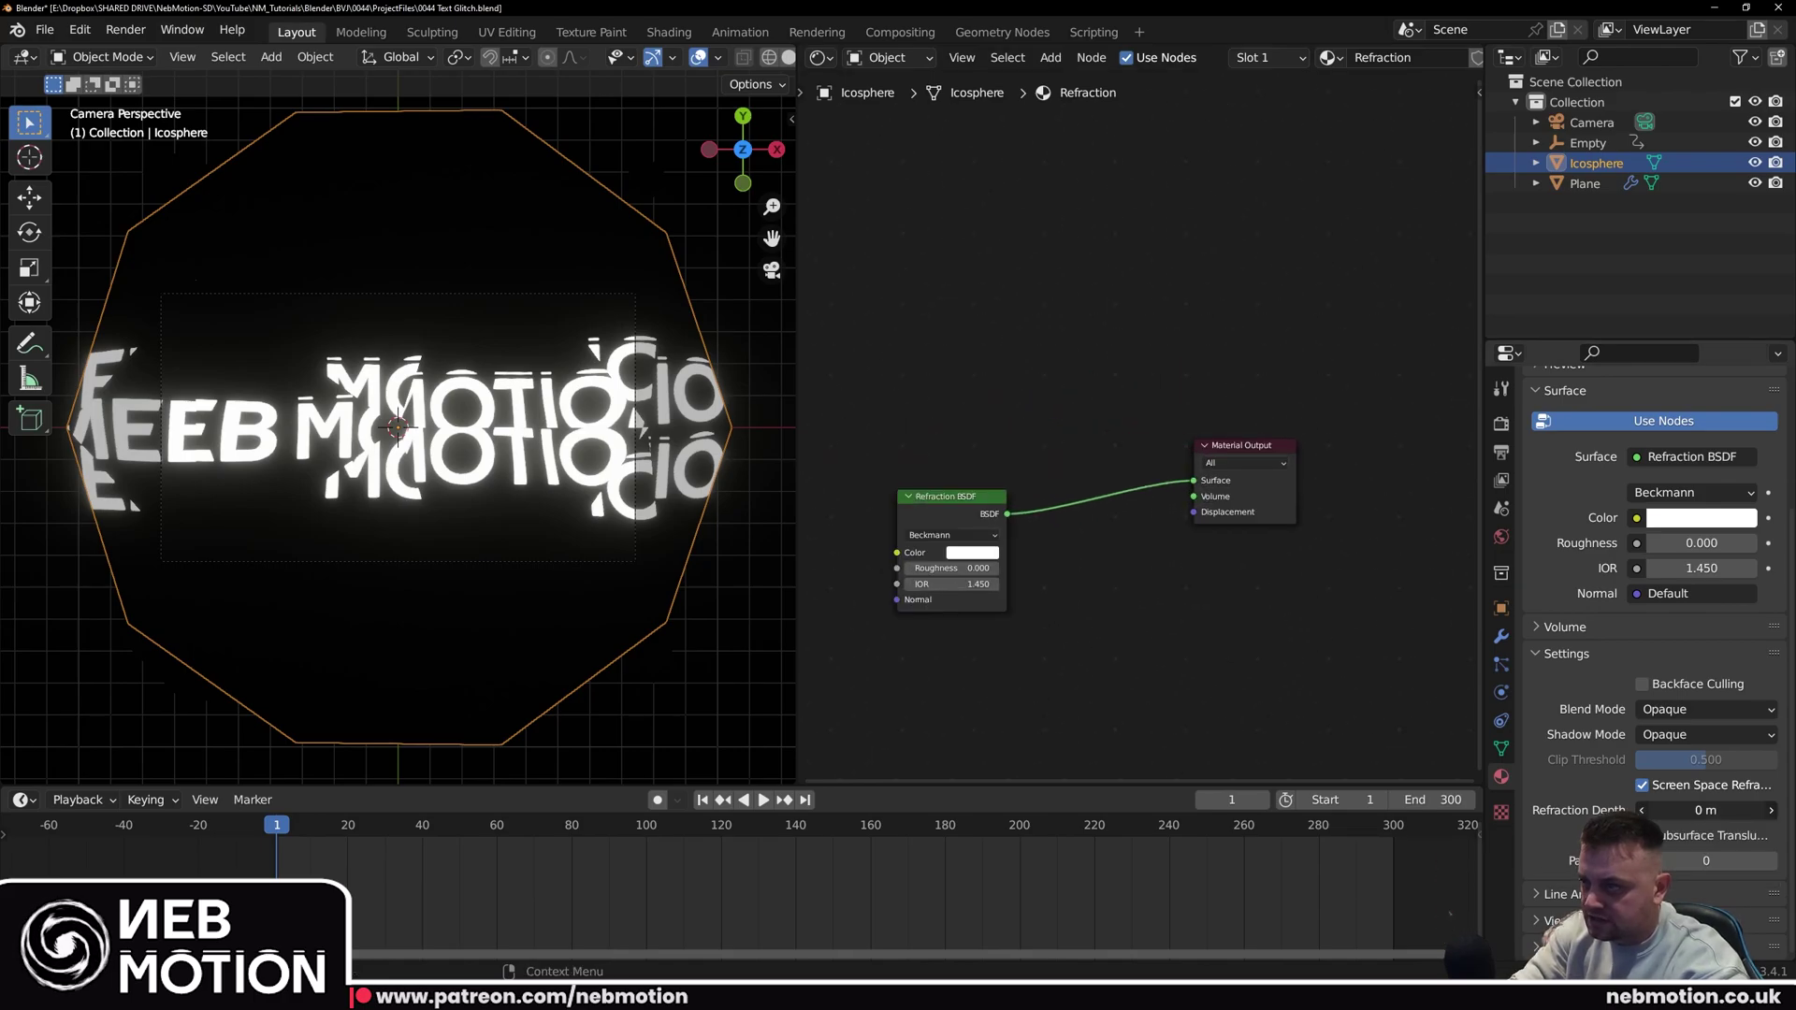
{"action": "mouse_move", "coordinate": [951, 577]}
{"action": "left_mouse_down"}
{"action": "mouse_move", "coordinate": [1048, 584]}
{"action": "mouse_move", "coordinate": [903, 584]}
{"action": "mouse_move", "coordinate": [963, 584]}
{"action": "mouse_move", "coordinate": [945, 584]}
{"action": "left_mouse_up"}
{"action": "scroll", "coordinate": [639, 573], "scroll_direction": "up", "scroll_amount": 2}
{"action": "key", "text": "ctrl+z"}
{"action": "scroll", "coordinate": [465, 539], "scroll_direction": "down", "scroll_amount": 2}
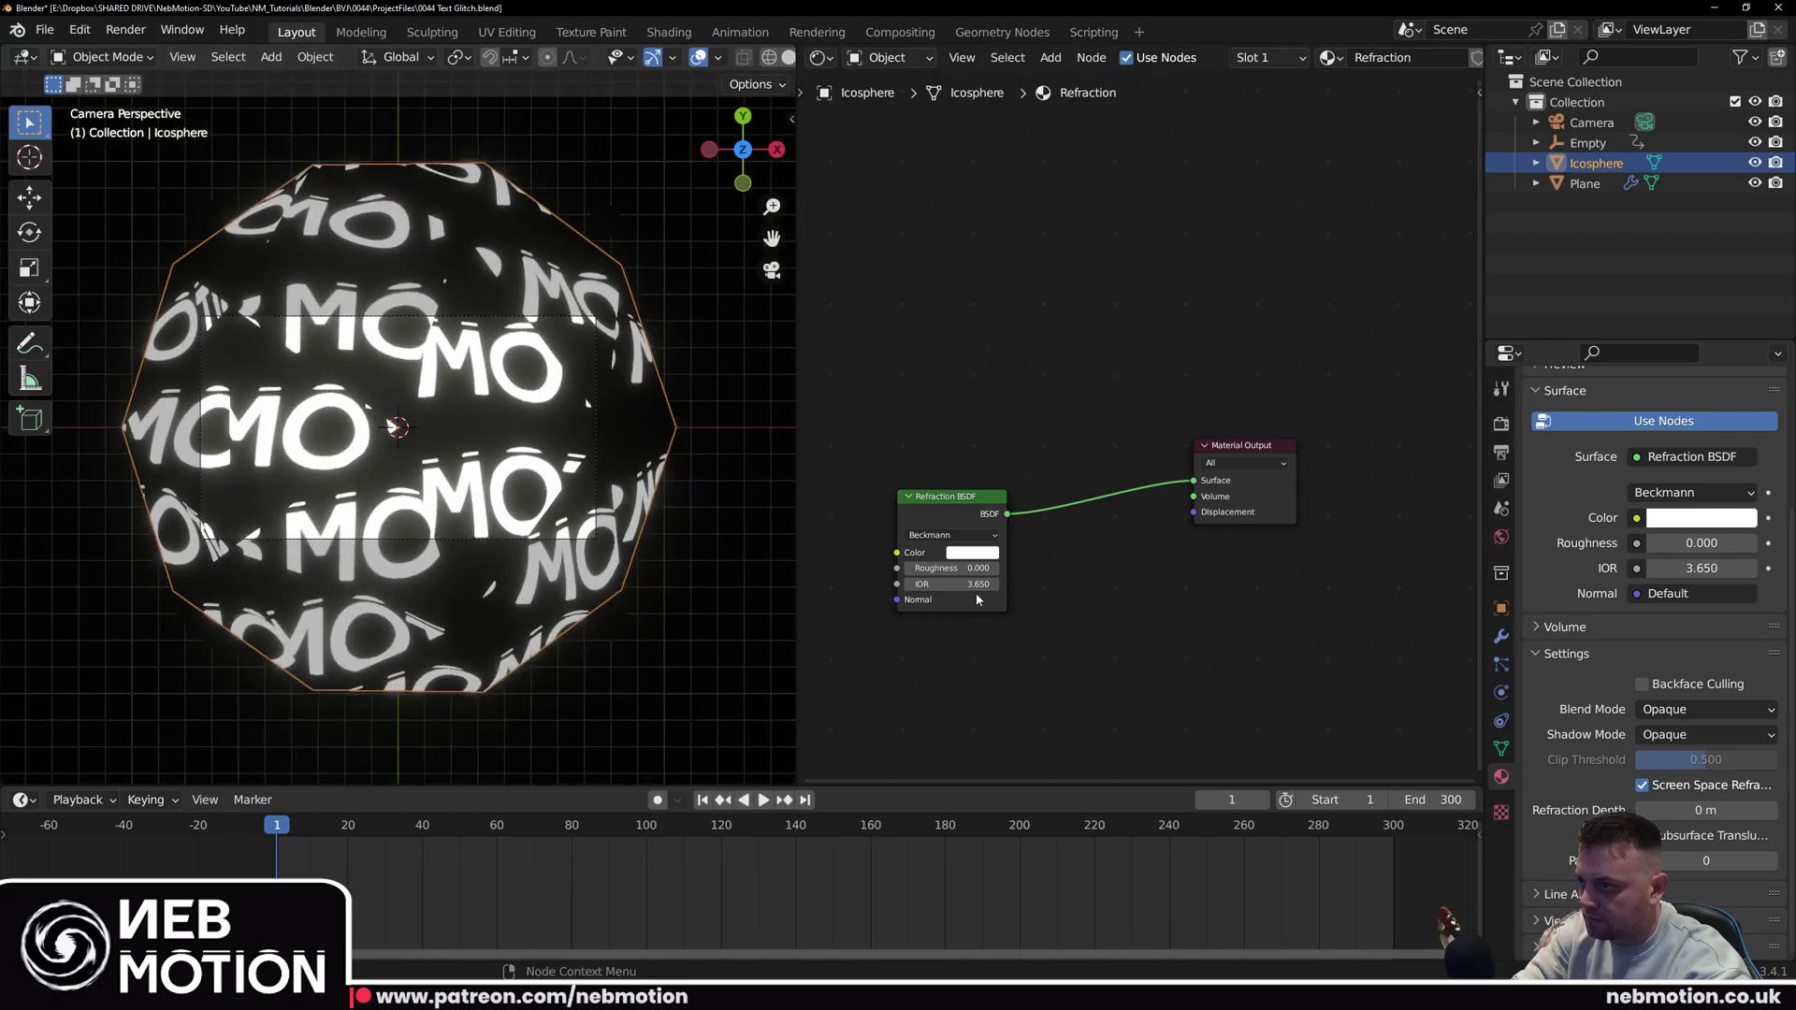
Step: Try the Sharp and GGX distributions on the Refraction BSDF with varied roughness and IOR values
{"action": "left_click", "coordinate": [985, 535]}
{"action": "left_click", "coordinate": [969, 554]}
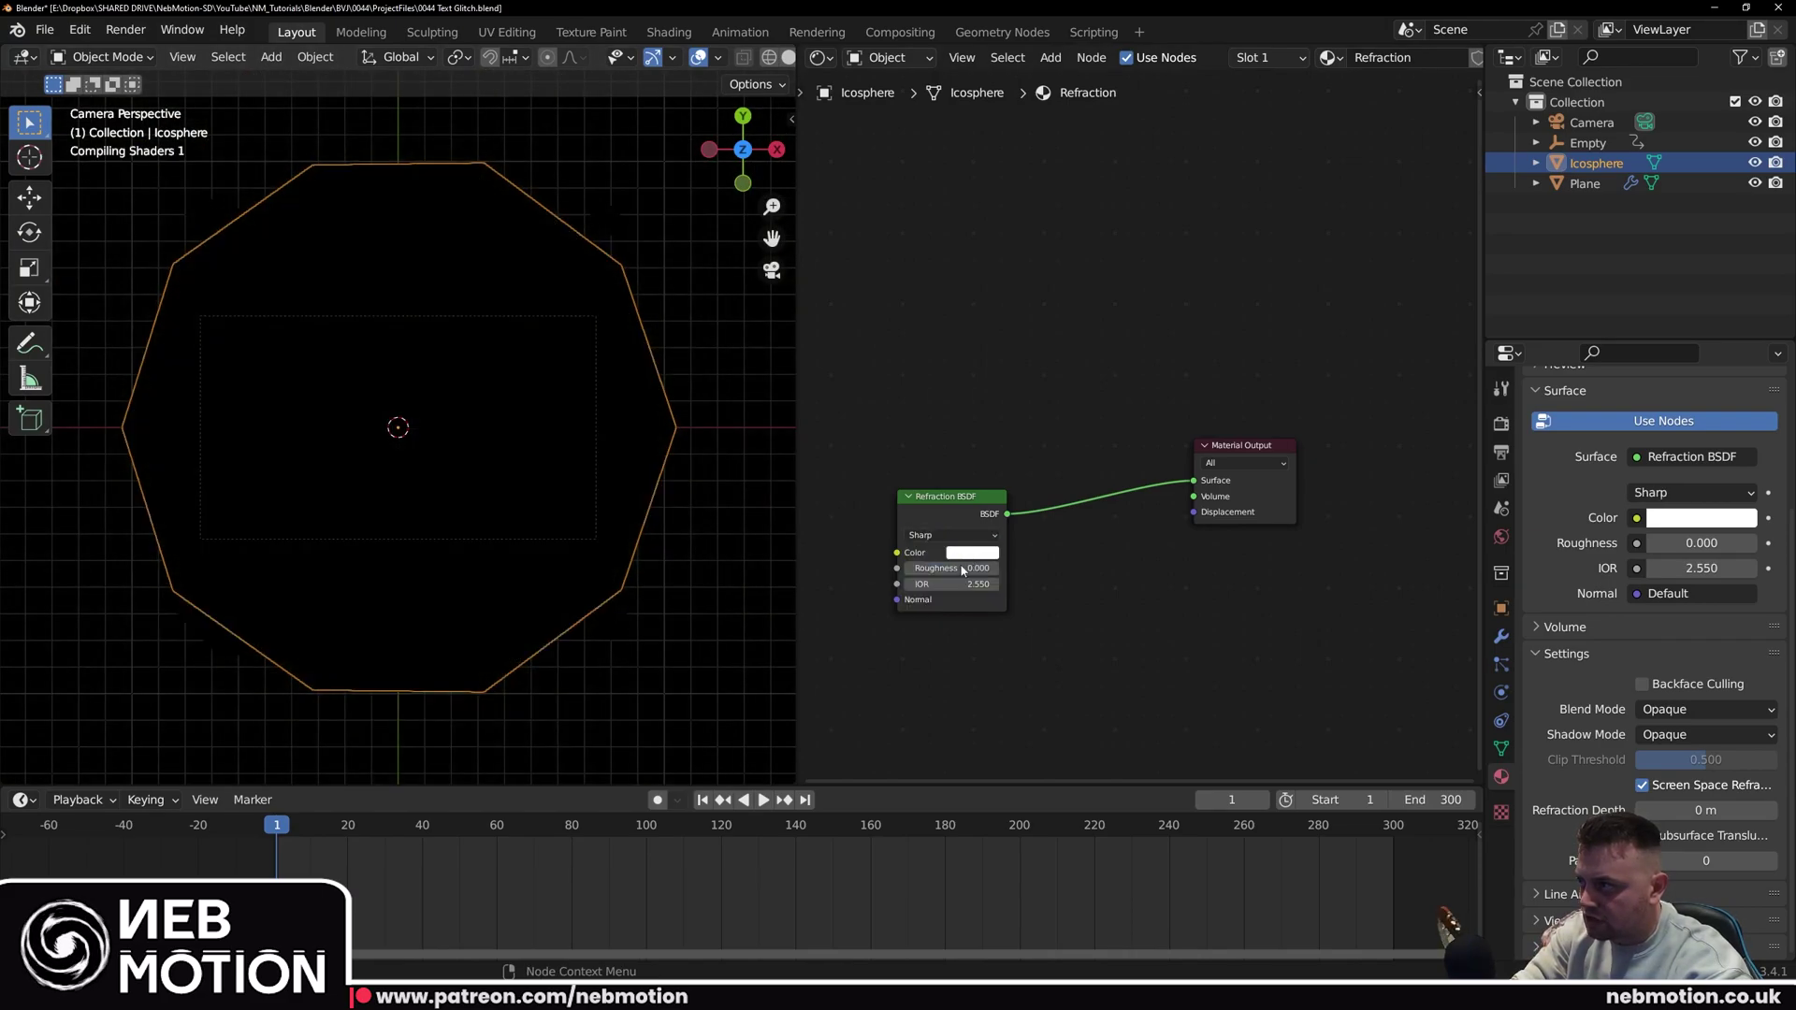
{"action": "mouse_move", "coordinate": [912, 568]}
{"action": "left_mouse_down"}
{"action": "mouse_move", "coordinate": [943, 567]}
{"action": "mouse_move", "coordinate": [922, 568]}
{"action": "left_mouse_up"}
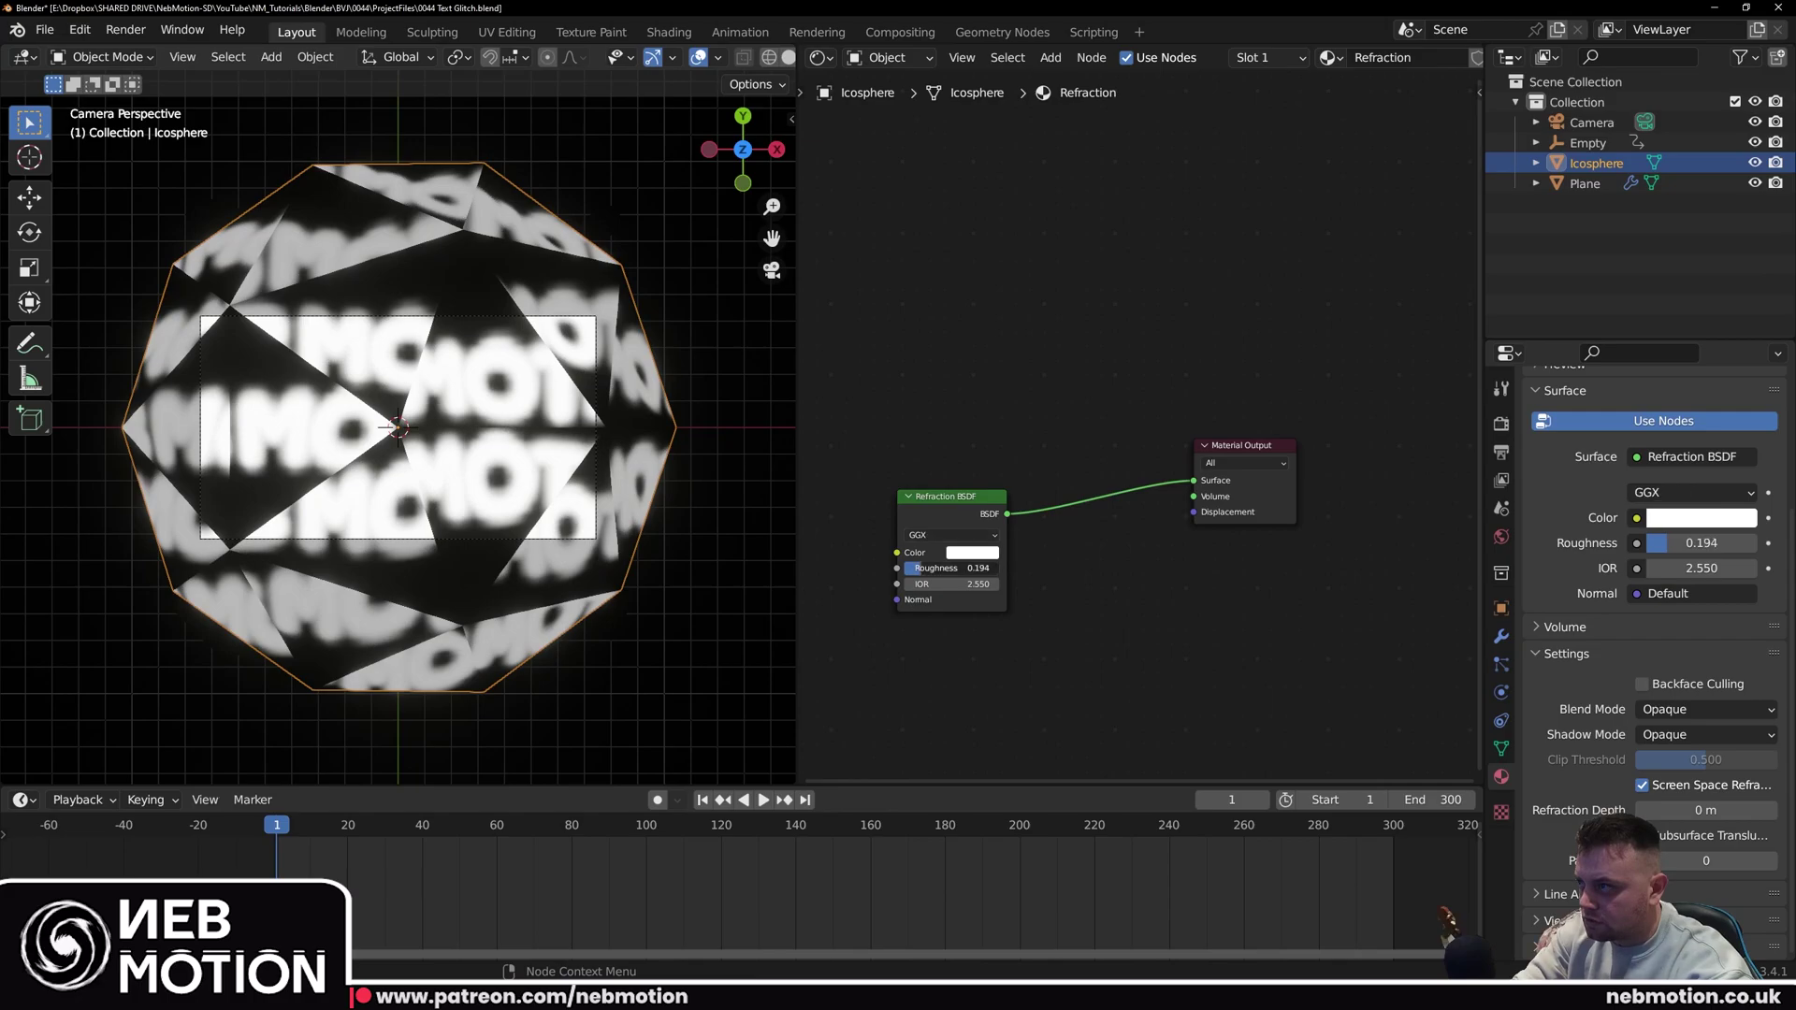
{"action": "mouse_move", "coordinate": [917, 568]}
{"action": "left_mouse_down"}
{"action": "mouse_move", "coordinate": [940, 568]}
{"action": "mouse_move", "coordinate": [919, 567]}
{"action": "left_mouse_up"}
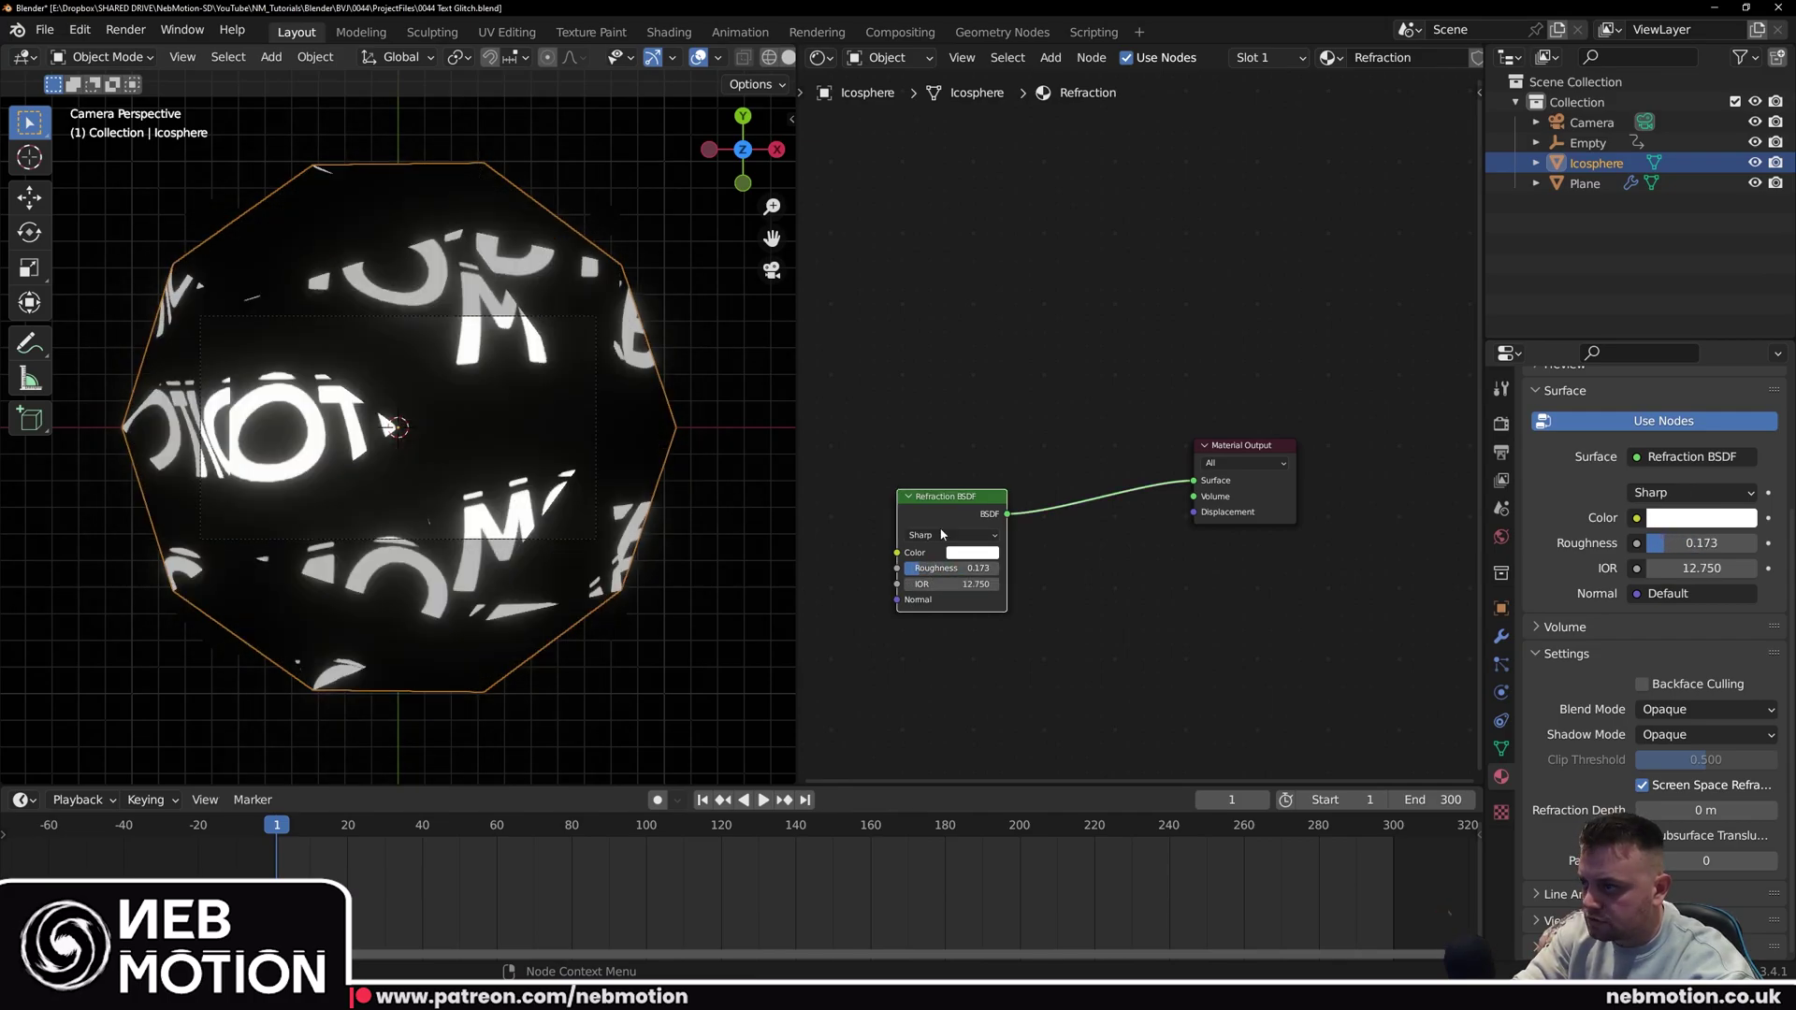
Step: Set the Refraction BSDF to Beckmann distribution with a roughness of 0.087 and an IOR of 1.550
{"action": "left_click", "coordinate": [941, 535]}
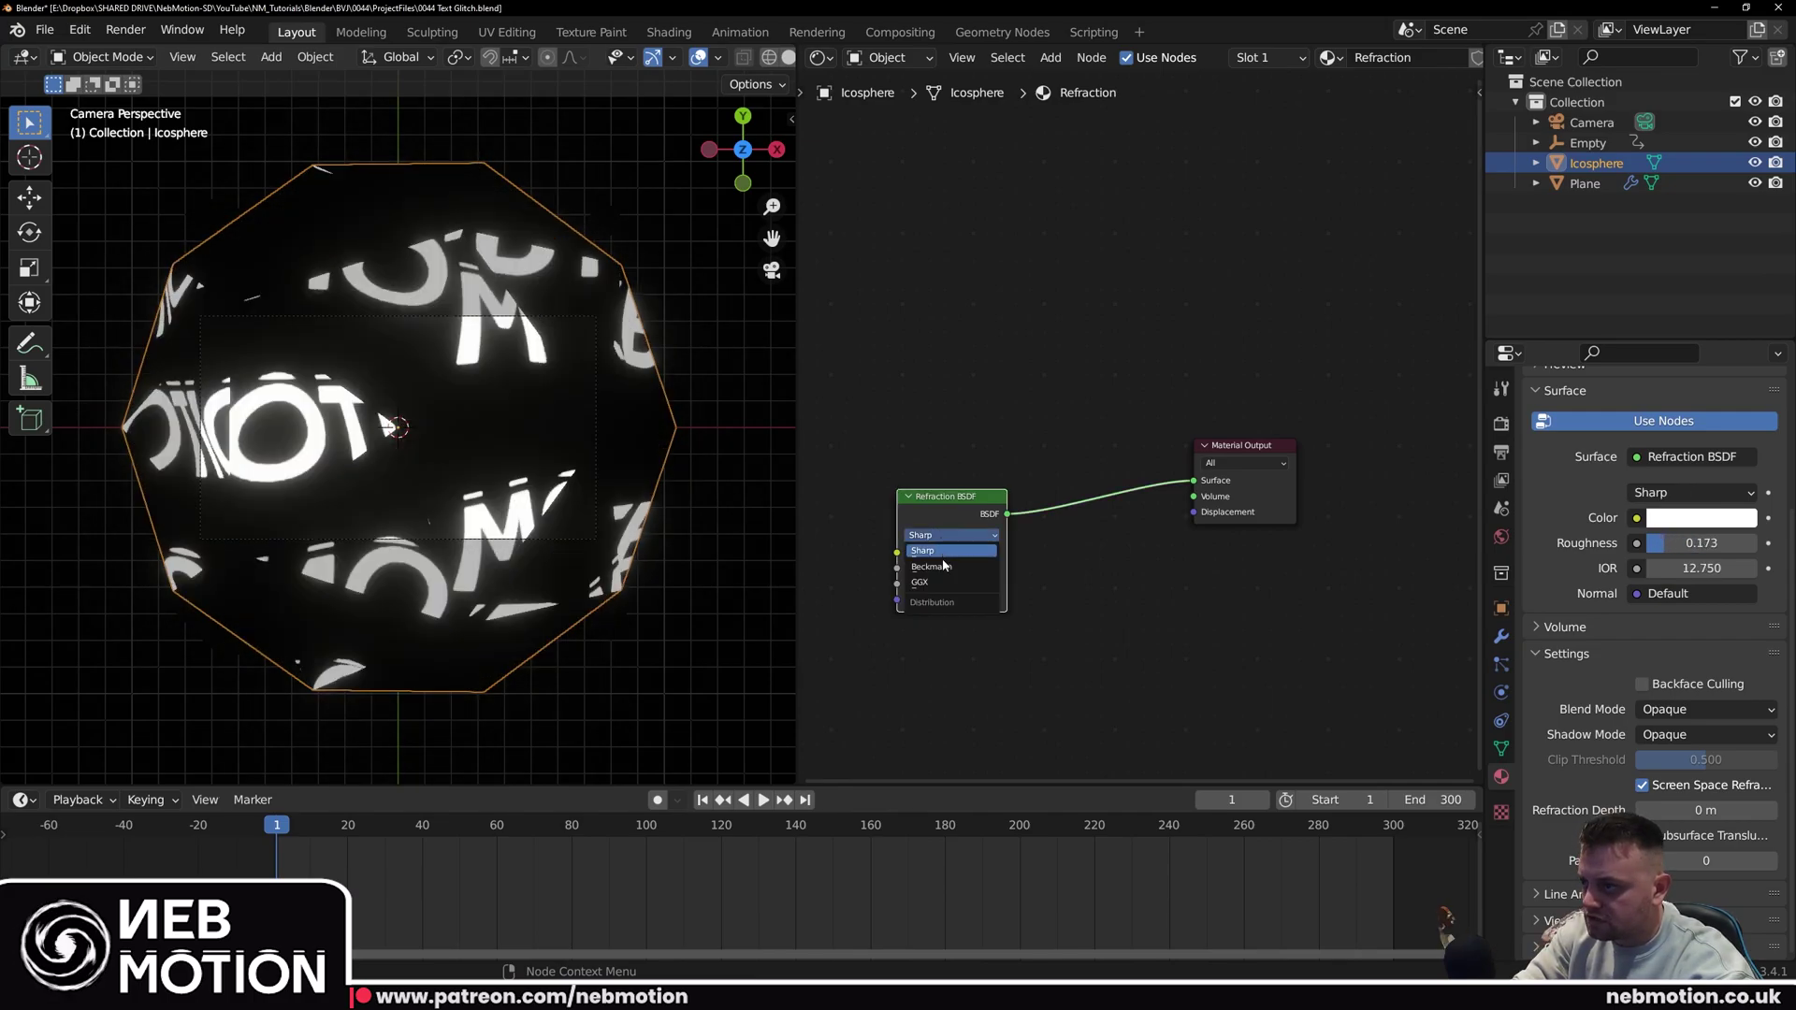
{"action": "left_click", "coordinate": [942, 565]}
{"action": "mouse_move", "coordinate": [917, 568]}
{"action": "left_mouse_down"}
{"action": "mouse_move", "coordinate": [940, 583]}
{"action": "mouse_move", "coordinate": [912, 584]}
{"action": "mouse_move", "coordinate": [935, 584]}
{"action": "left_mouse_up"}
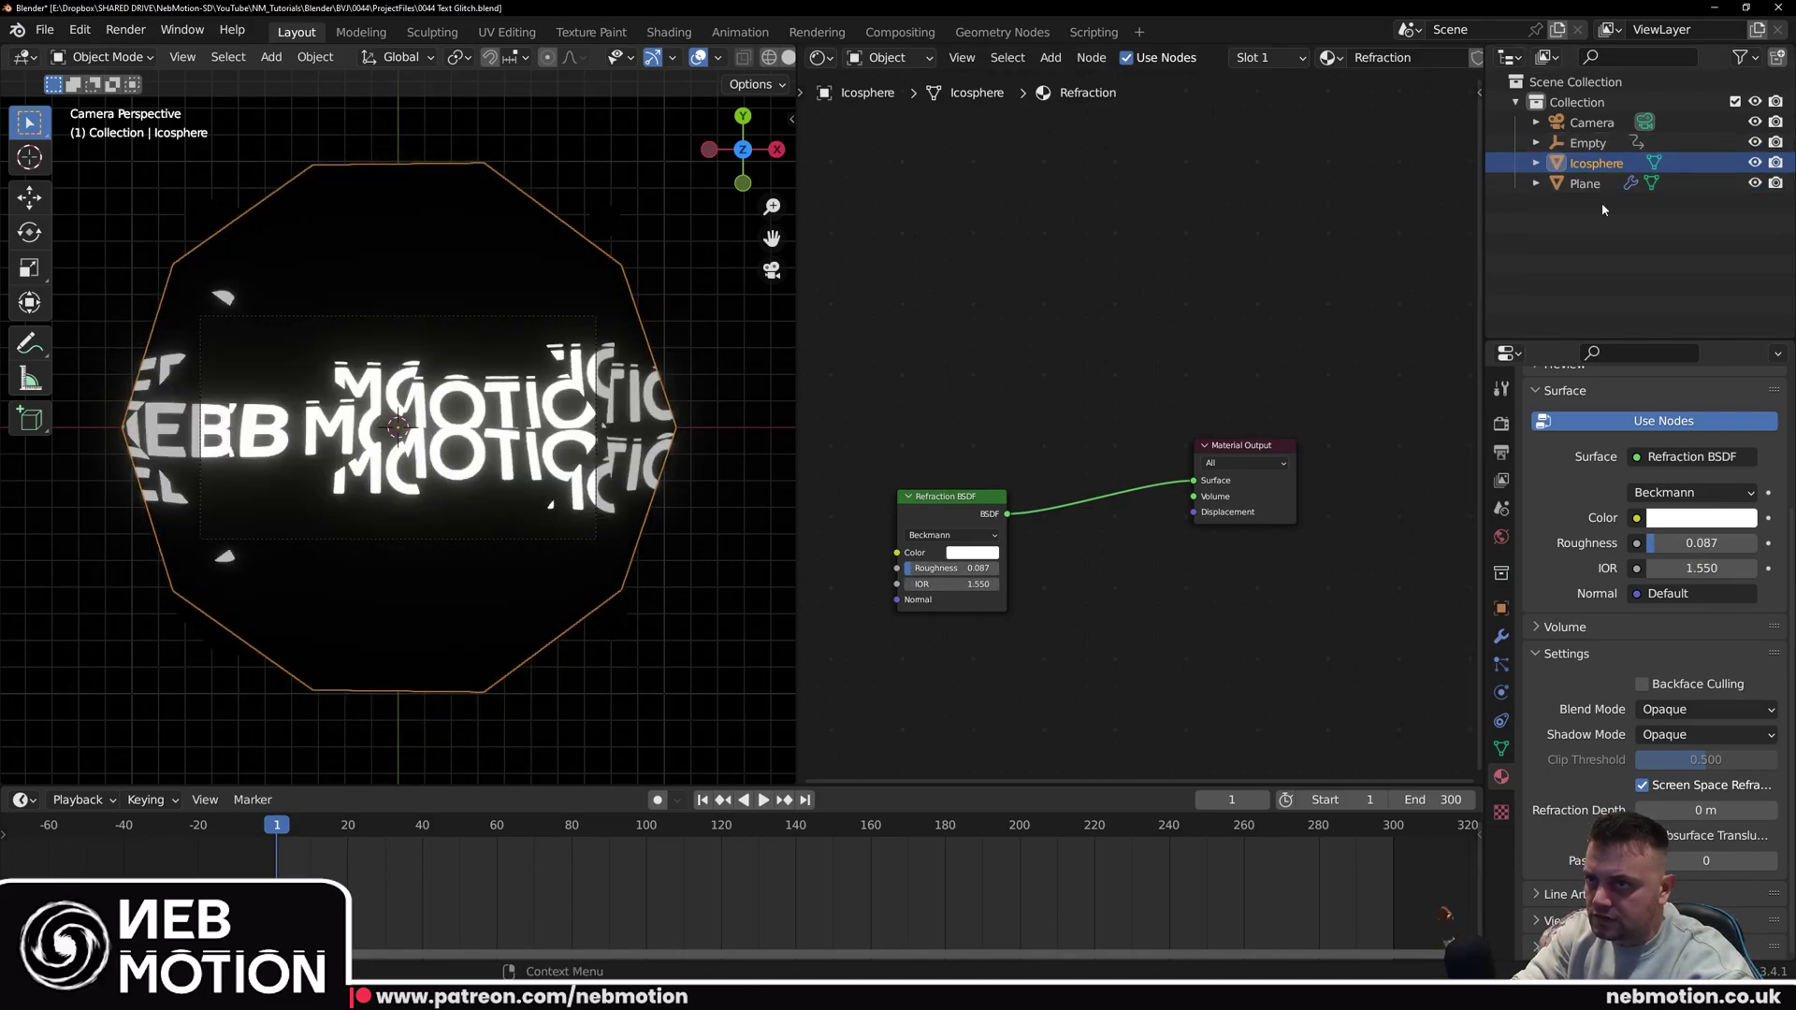
Step: Add a Displace modifier to the ico sphere
{"action": "left_click", "coordinate": [1502, 637]}
{"action": "left_click", "coordinate": [1625, 420]}
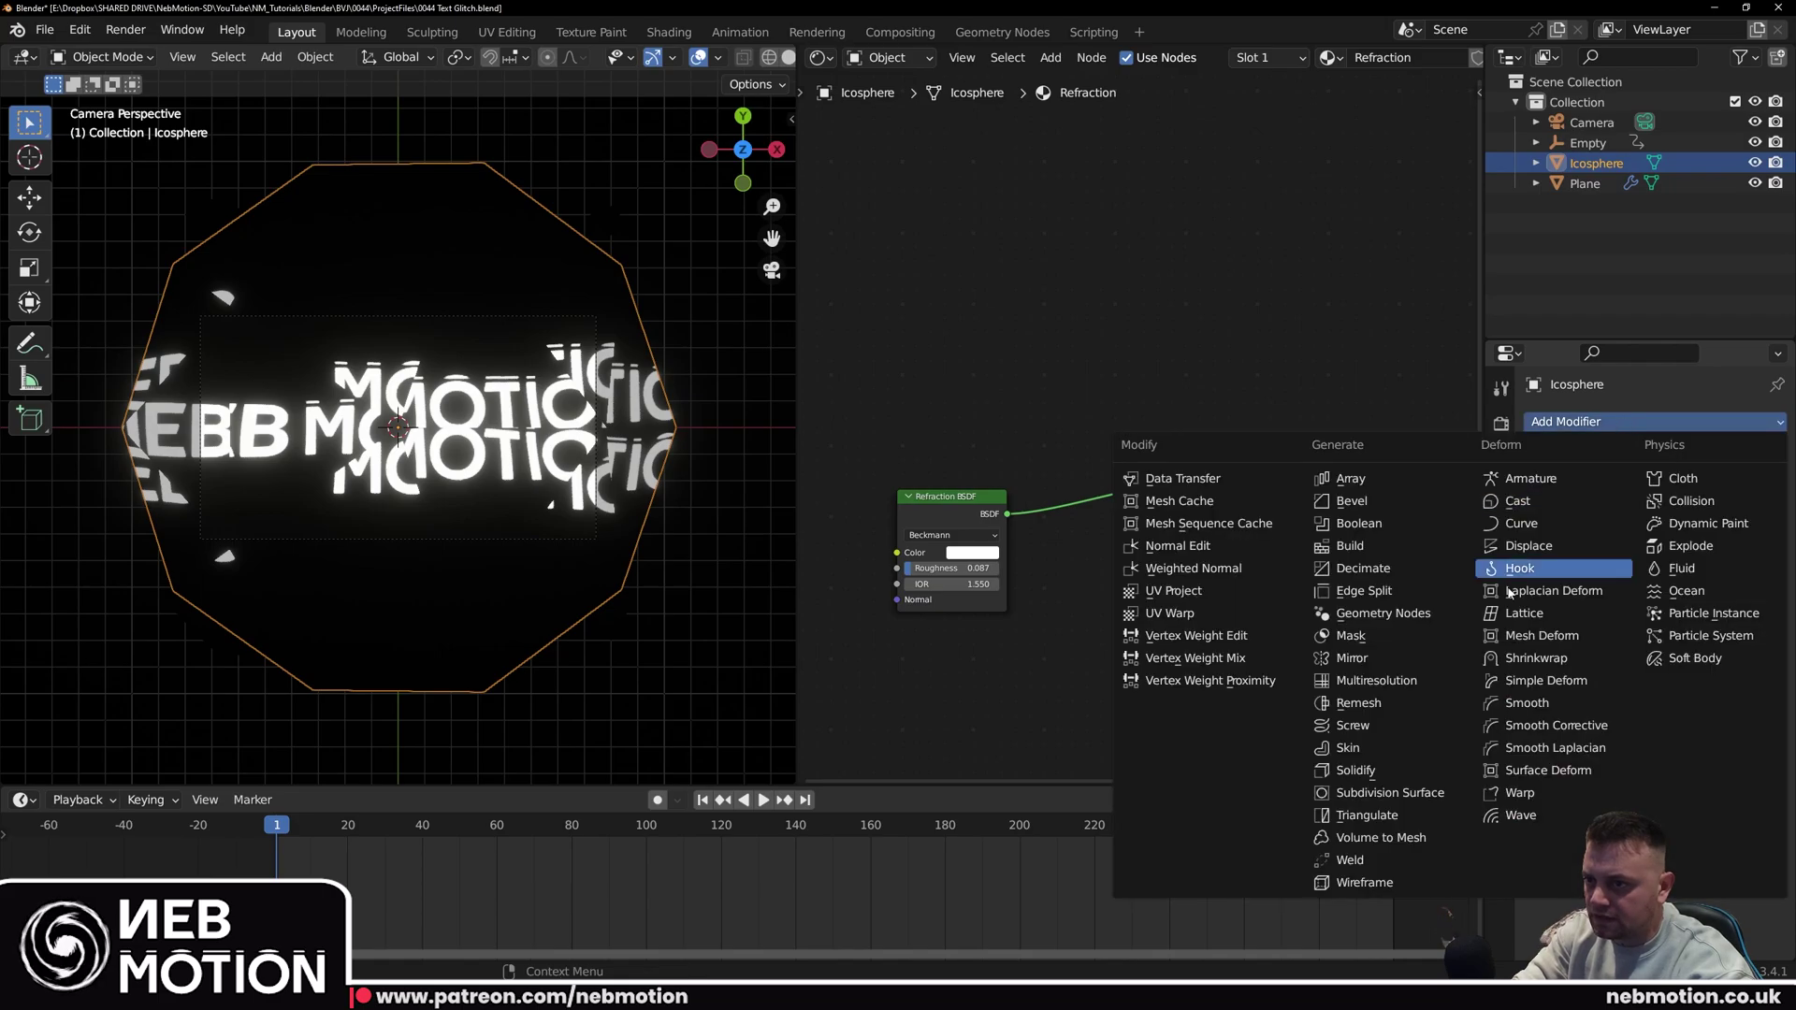
{"action": "left_click", "coordinate": [1598, 422]}
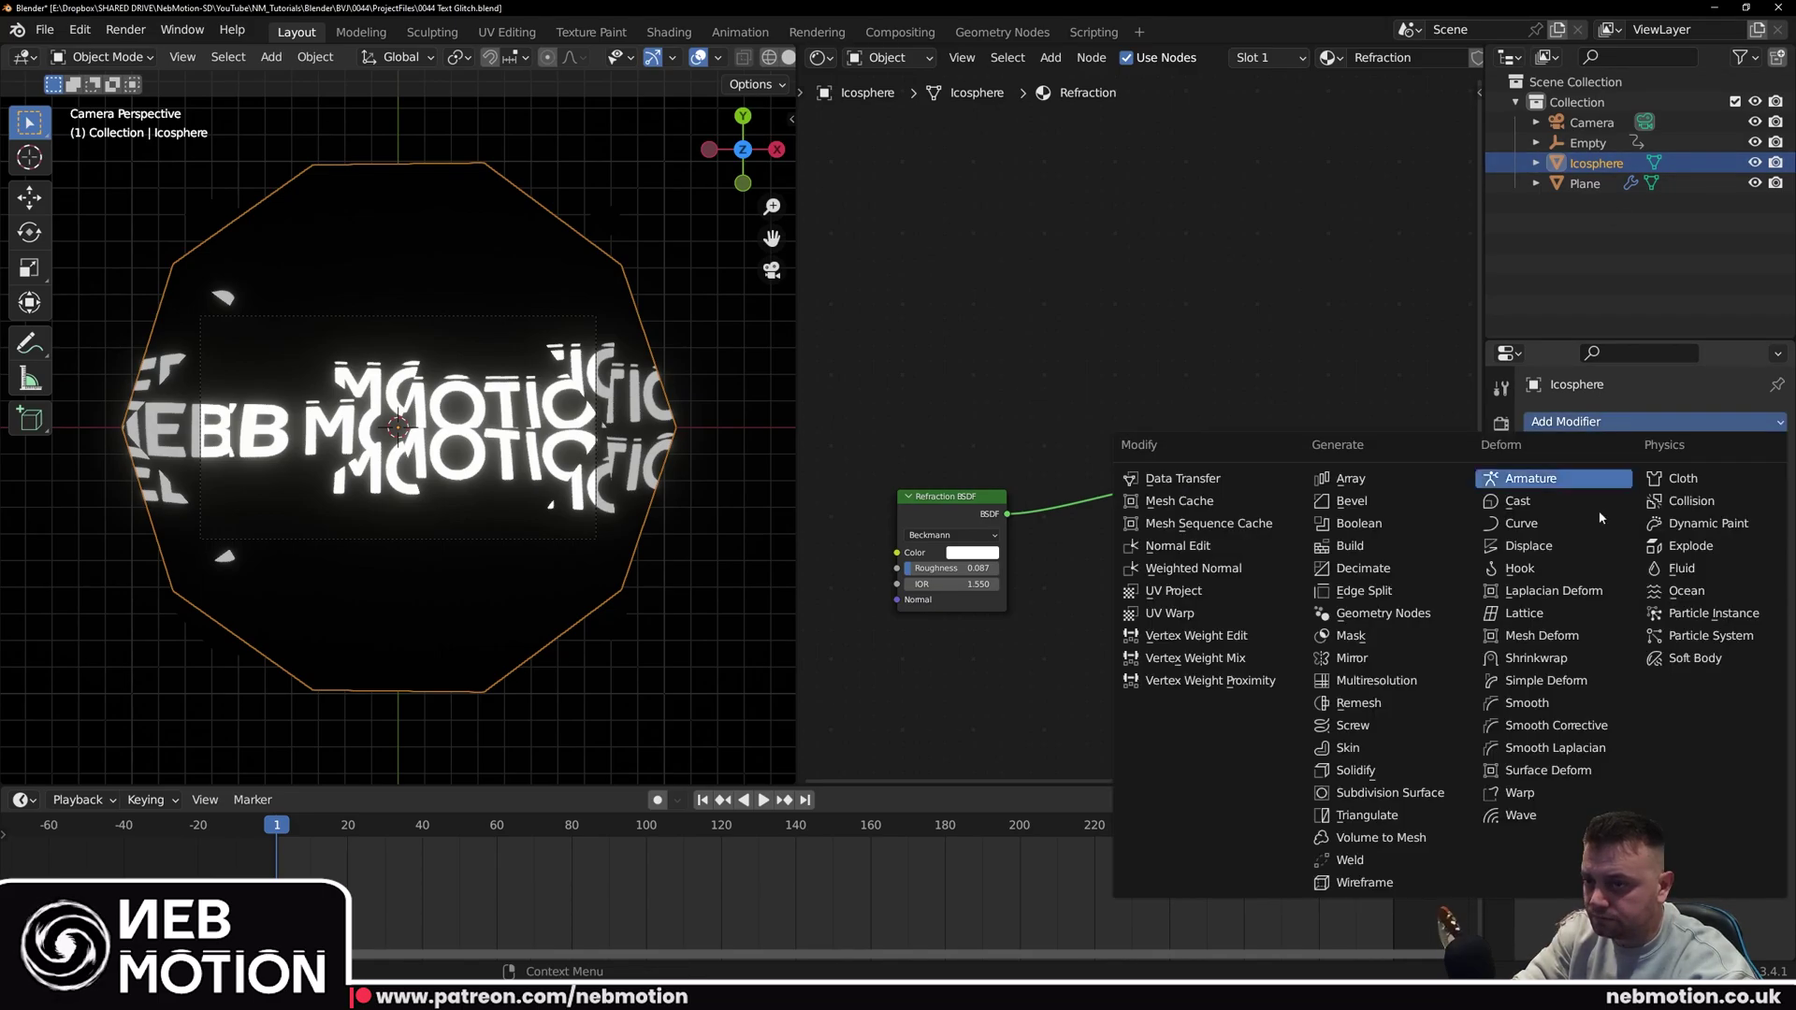
{"action": "left_click", "coordinate": [1581, 421]}
{"action": "left_click", "coordinate": [1581, 421]}
{"action": "left_click", "coordinate": [1556, 552]}
Step: Give the ico sphere's Displace modifier a new Clouds texture with size 2.00 and check it in the camera view
{"action": "middle_click_drag", "start_coordinate": [599, 599], "coordinate": [597, 440]}
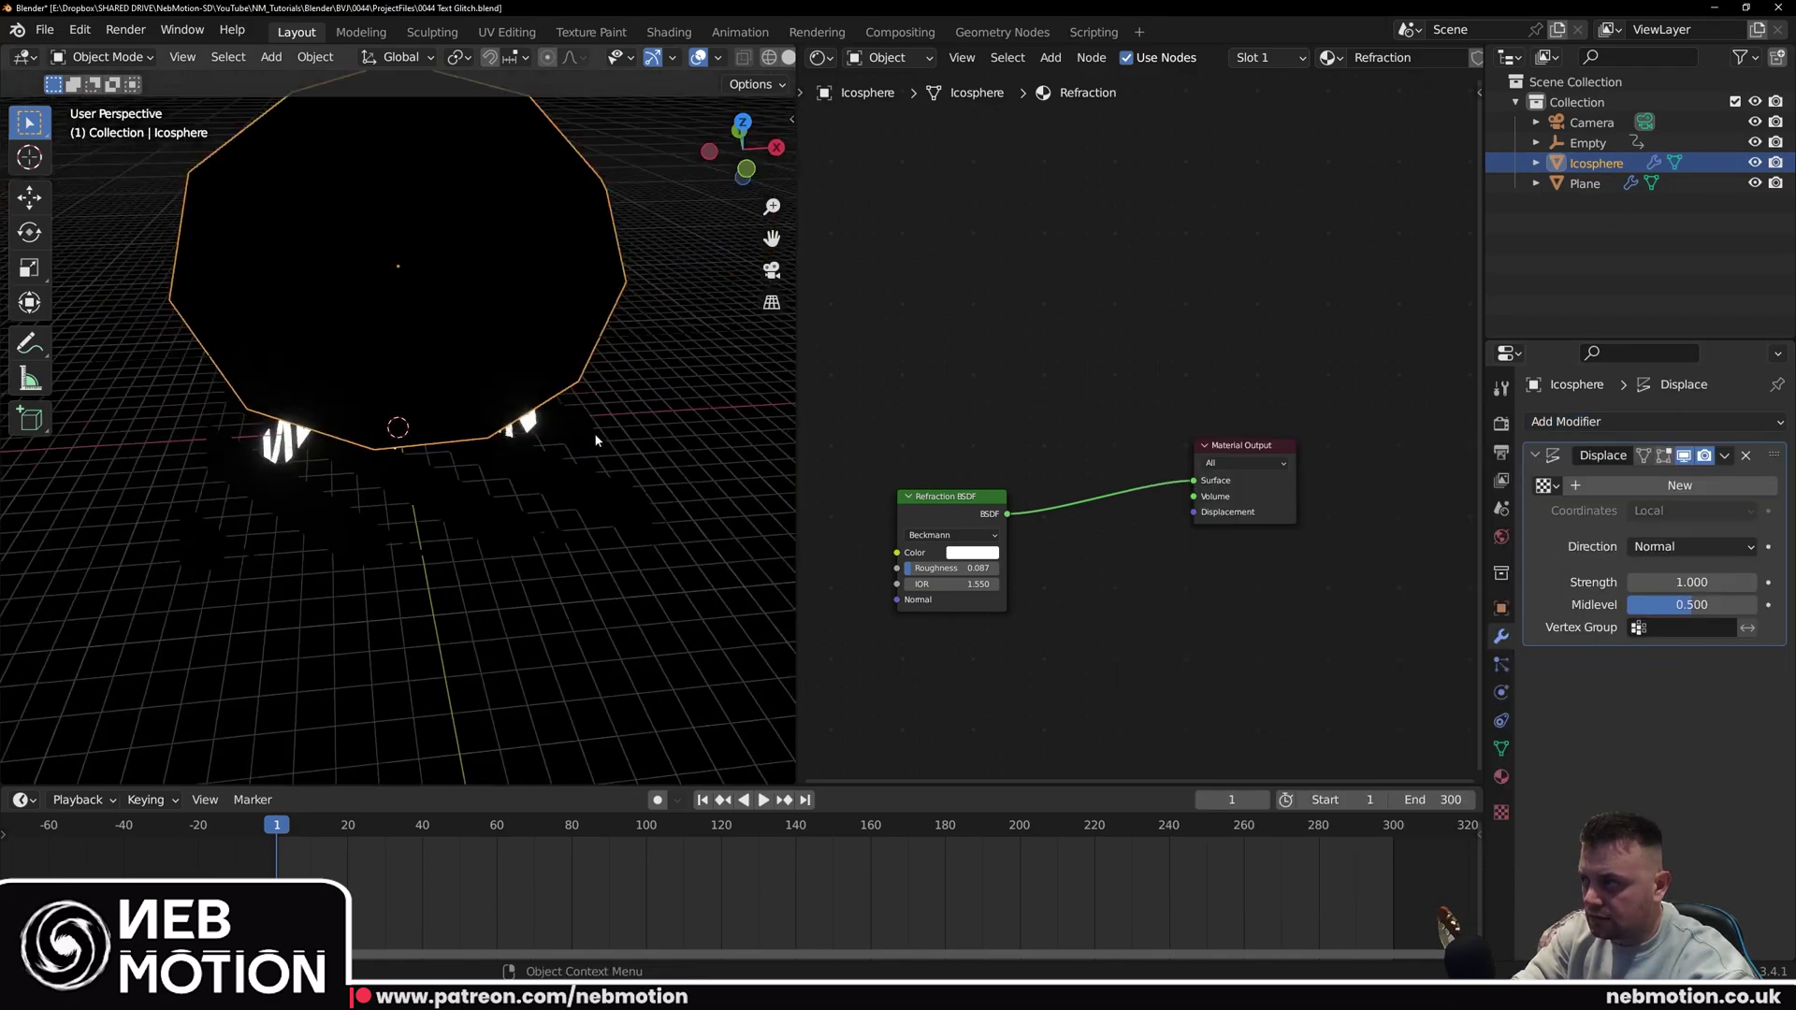
{"action": "scroll", "coordinate": [591, 449], "scroll_direction": "down", "scroll_amount": 4}
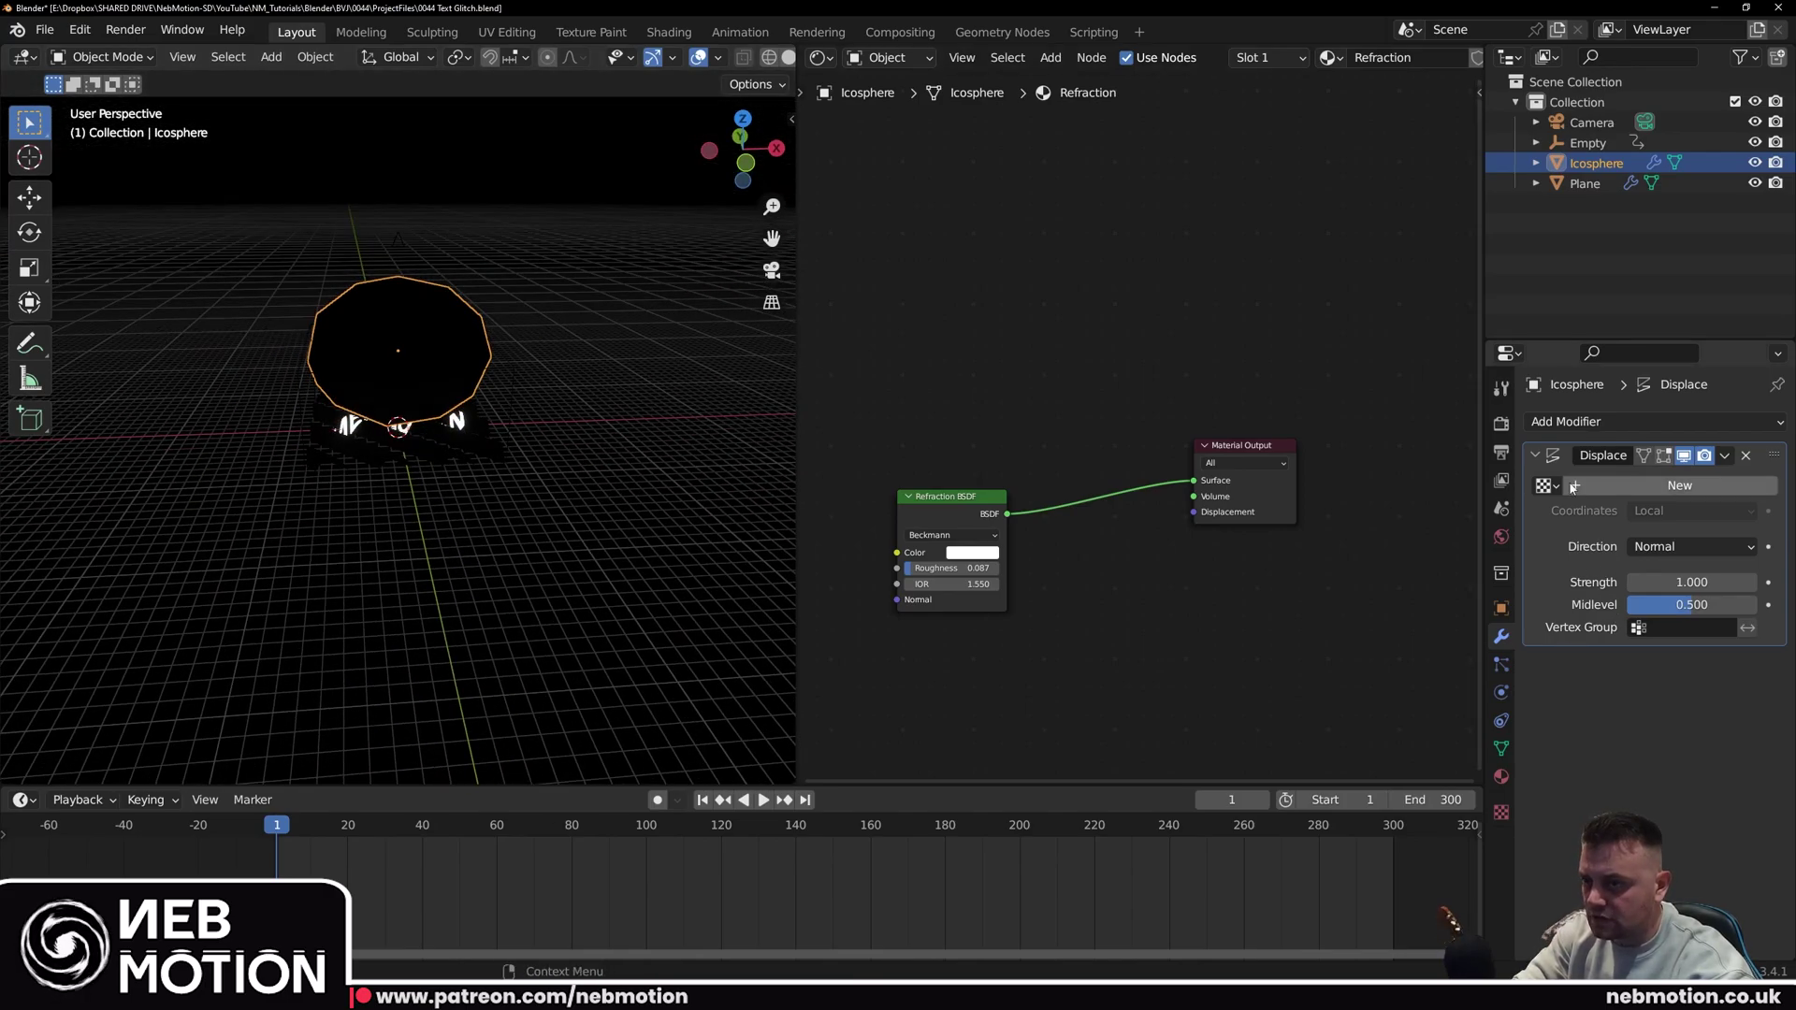
{"action": "left_click", "coordinate": [1679, 485]}
{"action": "left_click", "coordinate": [1765, 484]}
{"action": "left_click", "coordinate": [1637, 482]}
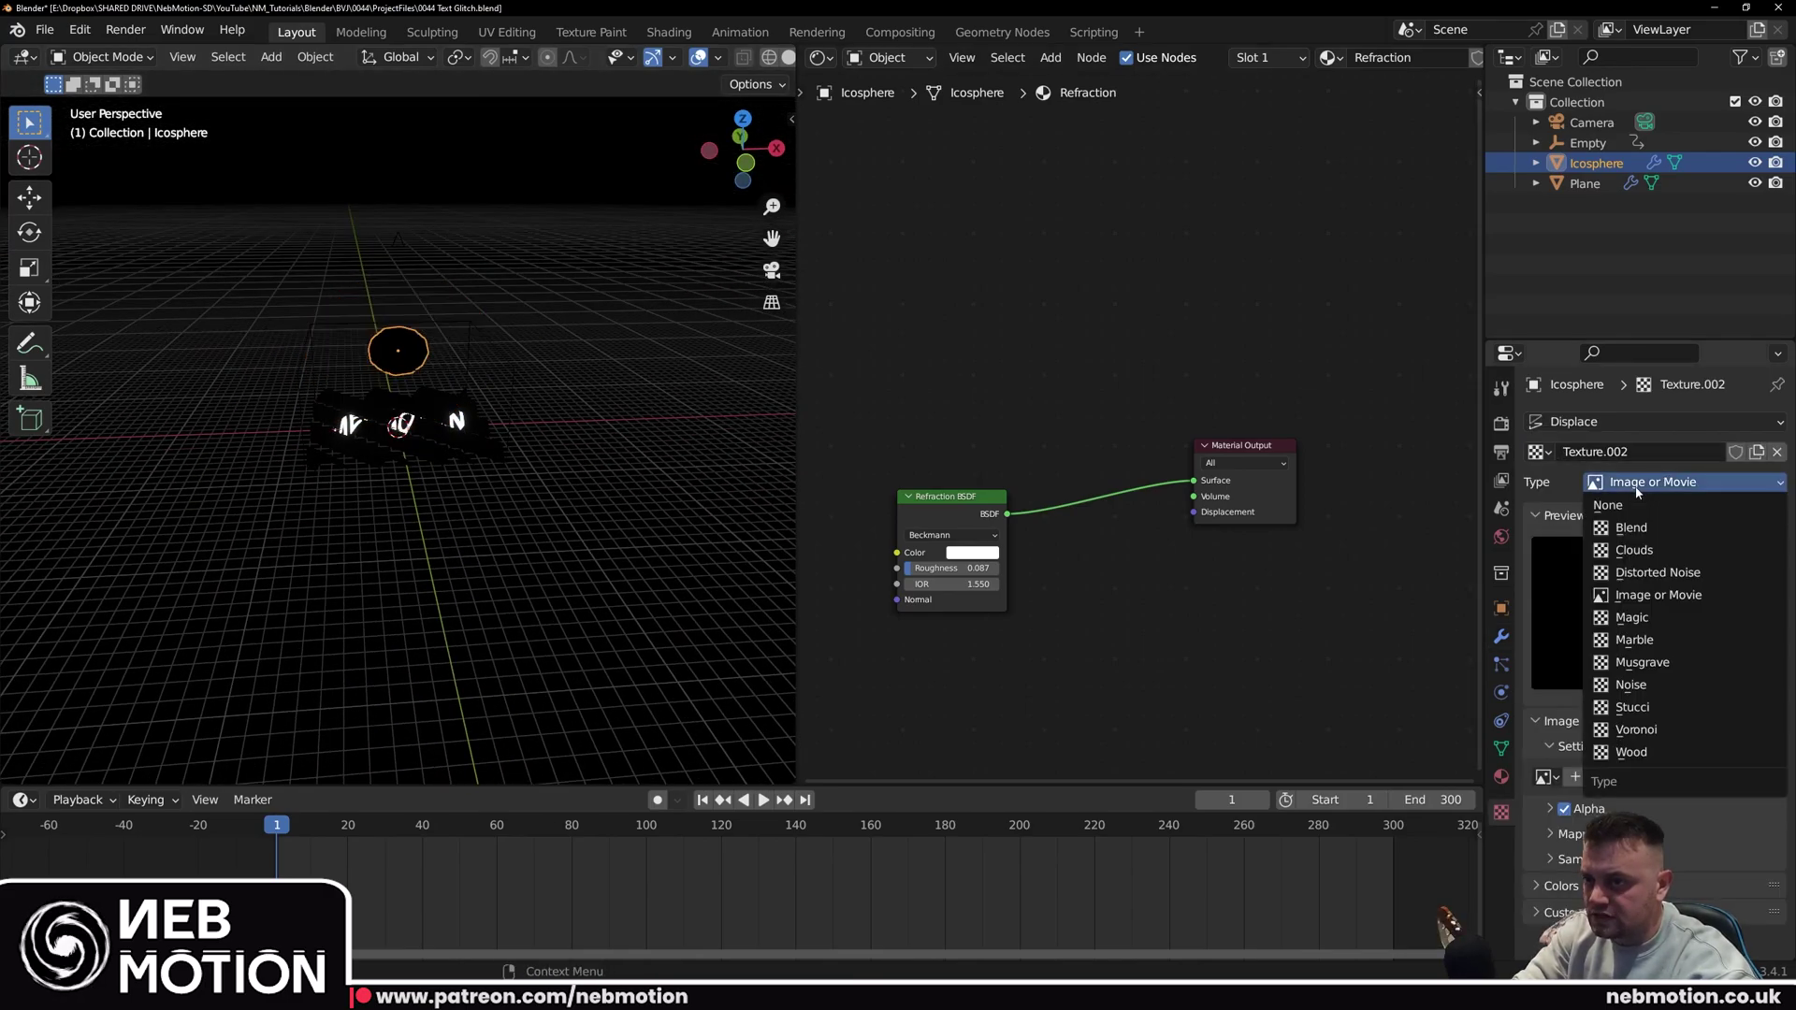
{"action": "left_click", "coordinate": [1634, 550]}
{"action": "left_click_drag", "start_coordinate": [1702, 835], "coordinate": [1646, 868]}
{"action": "middle_click_drag", "start_coordinate": [465, 460], "coordinate": [446, 518]}
{"action": "key", "text": "KP_0"}
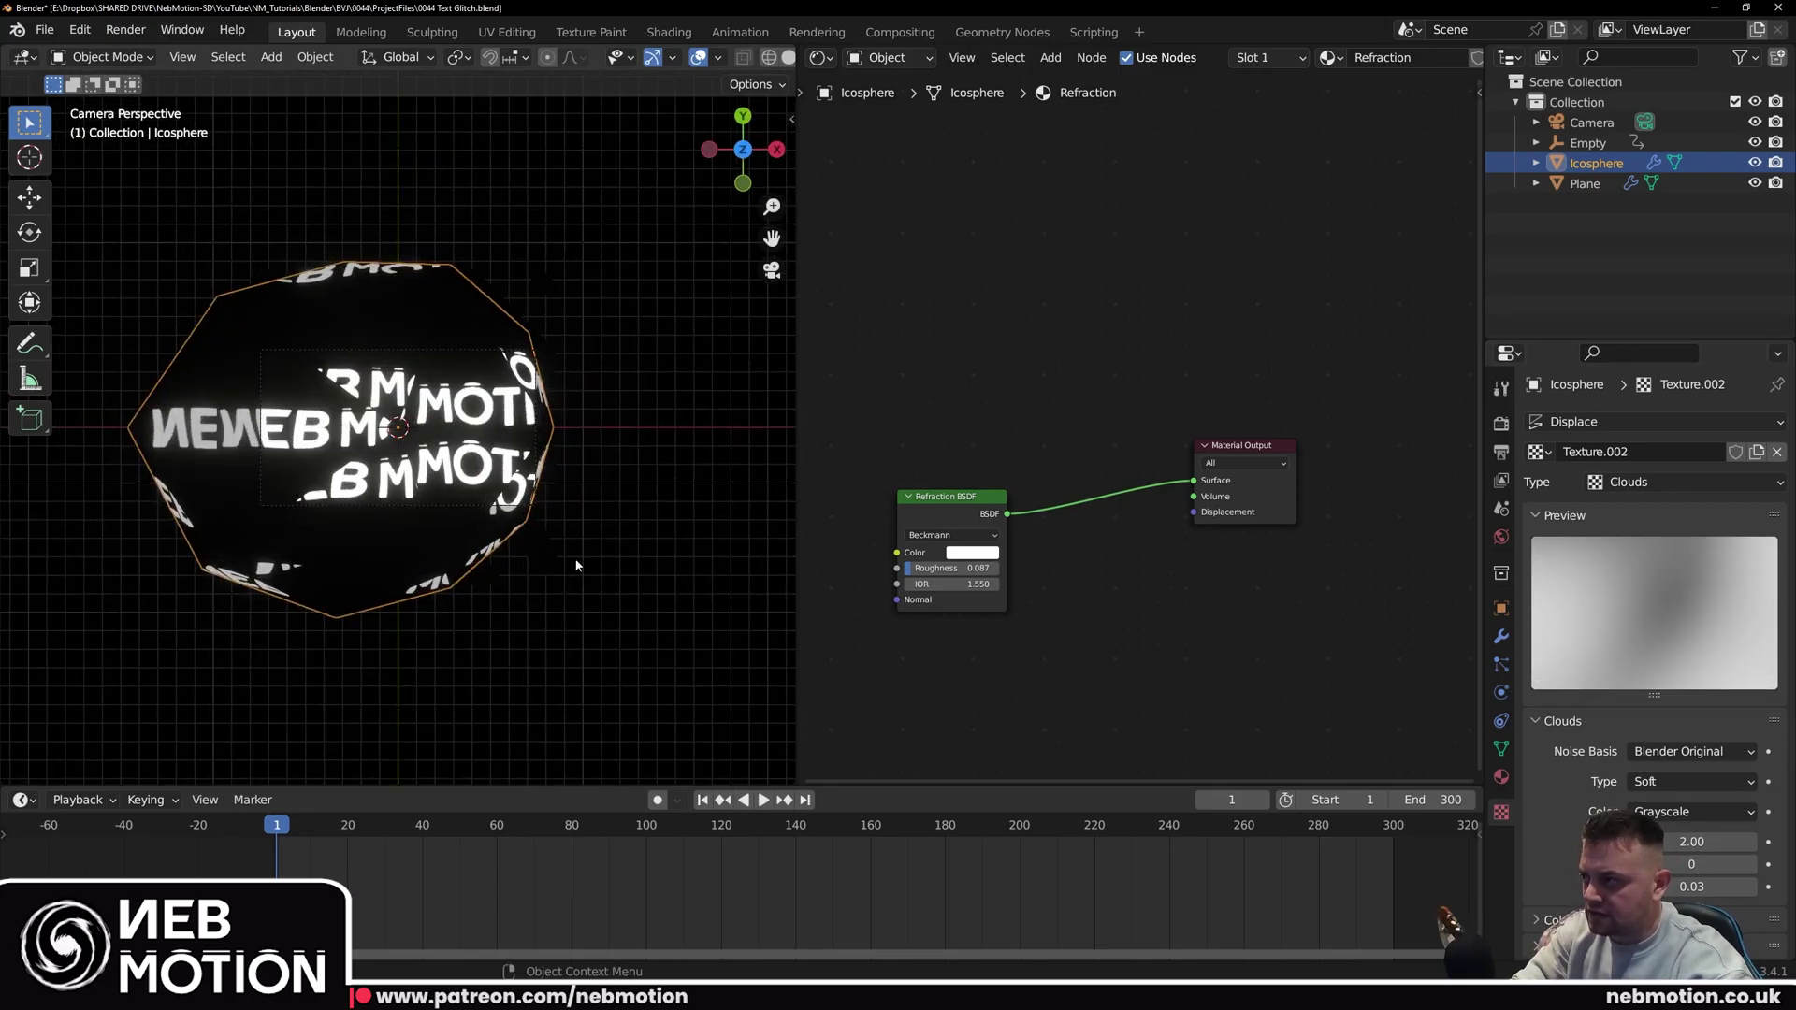
Step: Set the ico sphere's Displace coordinates to Object using the Empty, and play the animation to preview the displacement
{"action": "left_click", "coordinate": [1501, 610]}
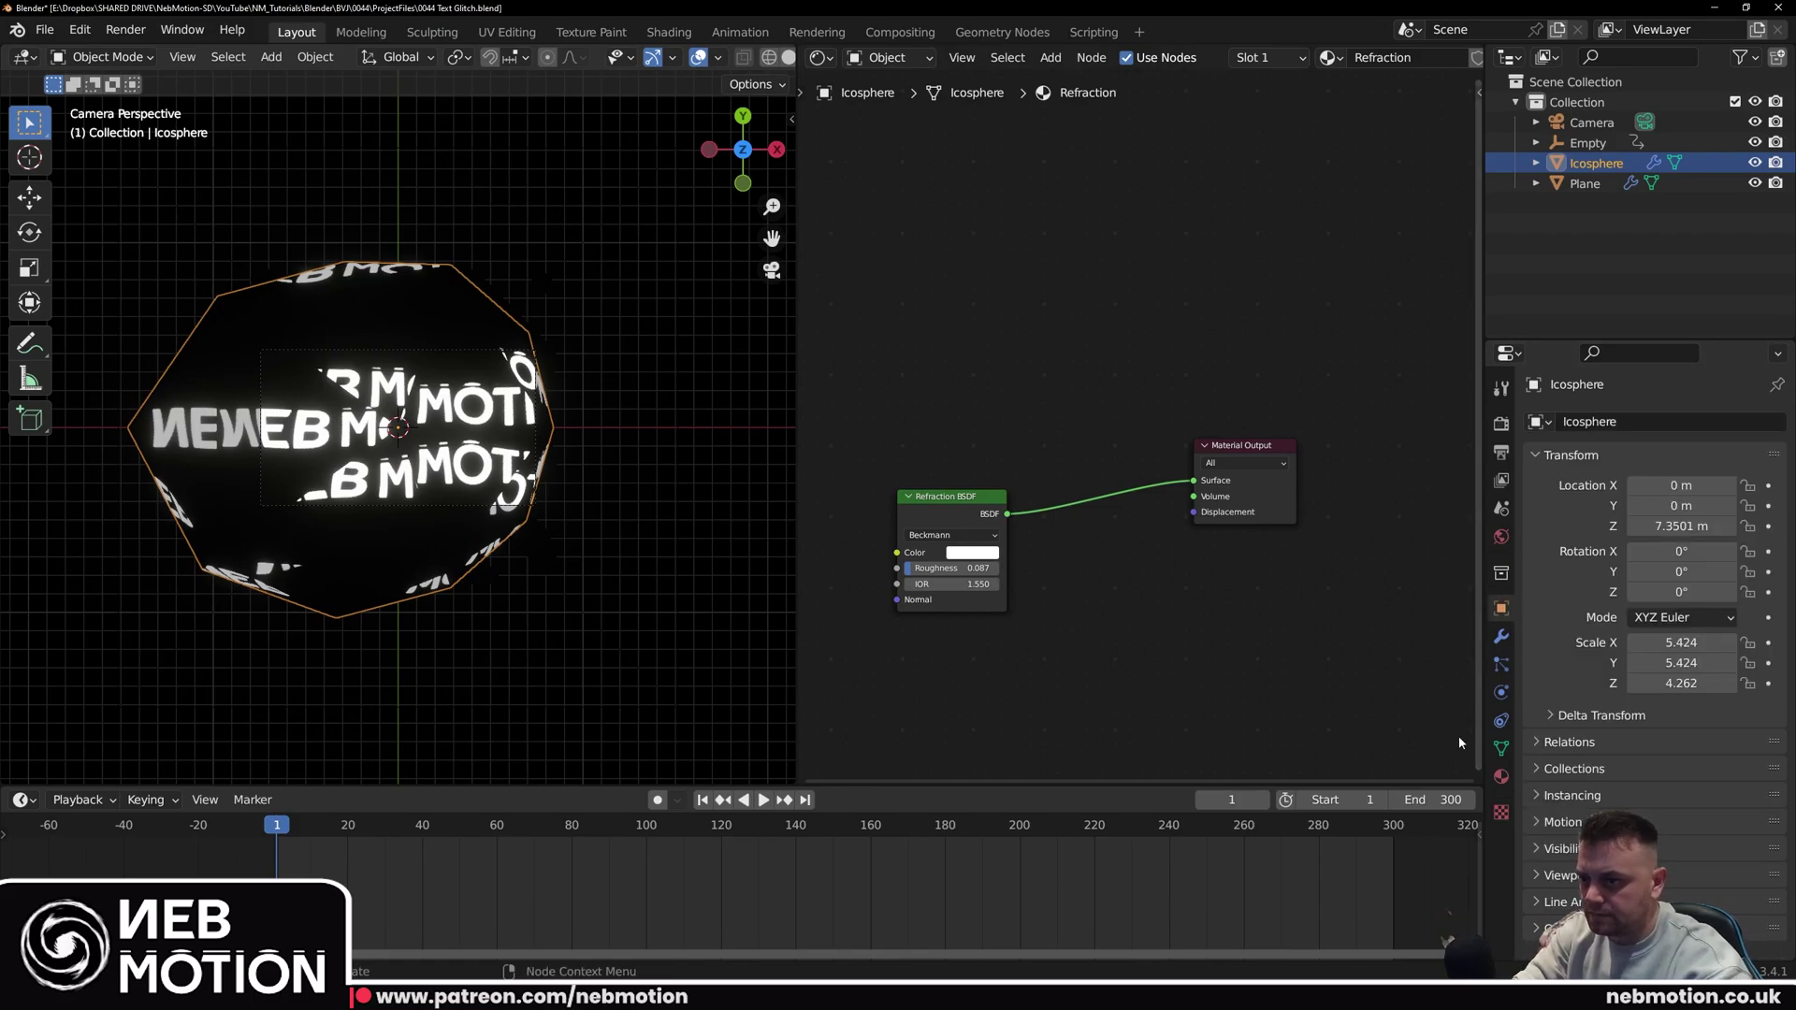
{"action": "left_click", "coordinate": [1500, 636]}
{"action": "left_click", "coordinate": [1658, 547]}
{"action": "left_click", "coordinate": [1675, 510]}
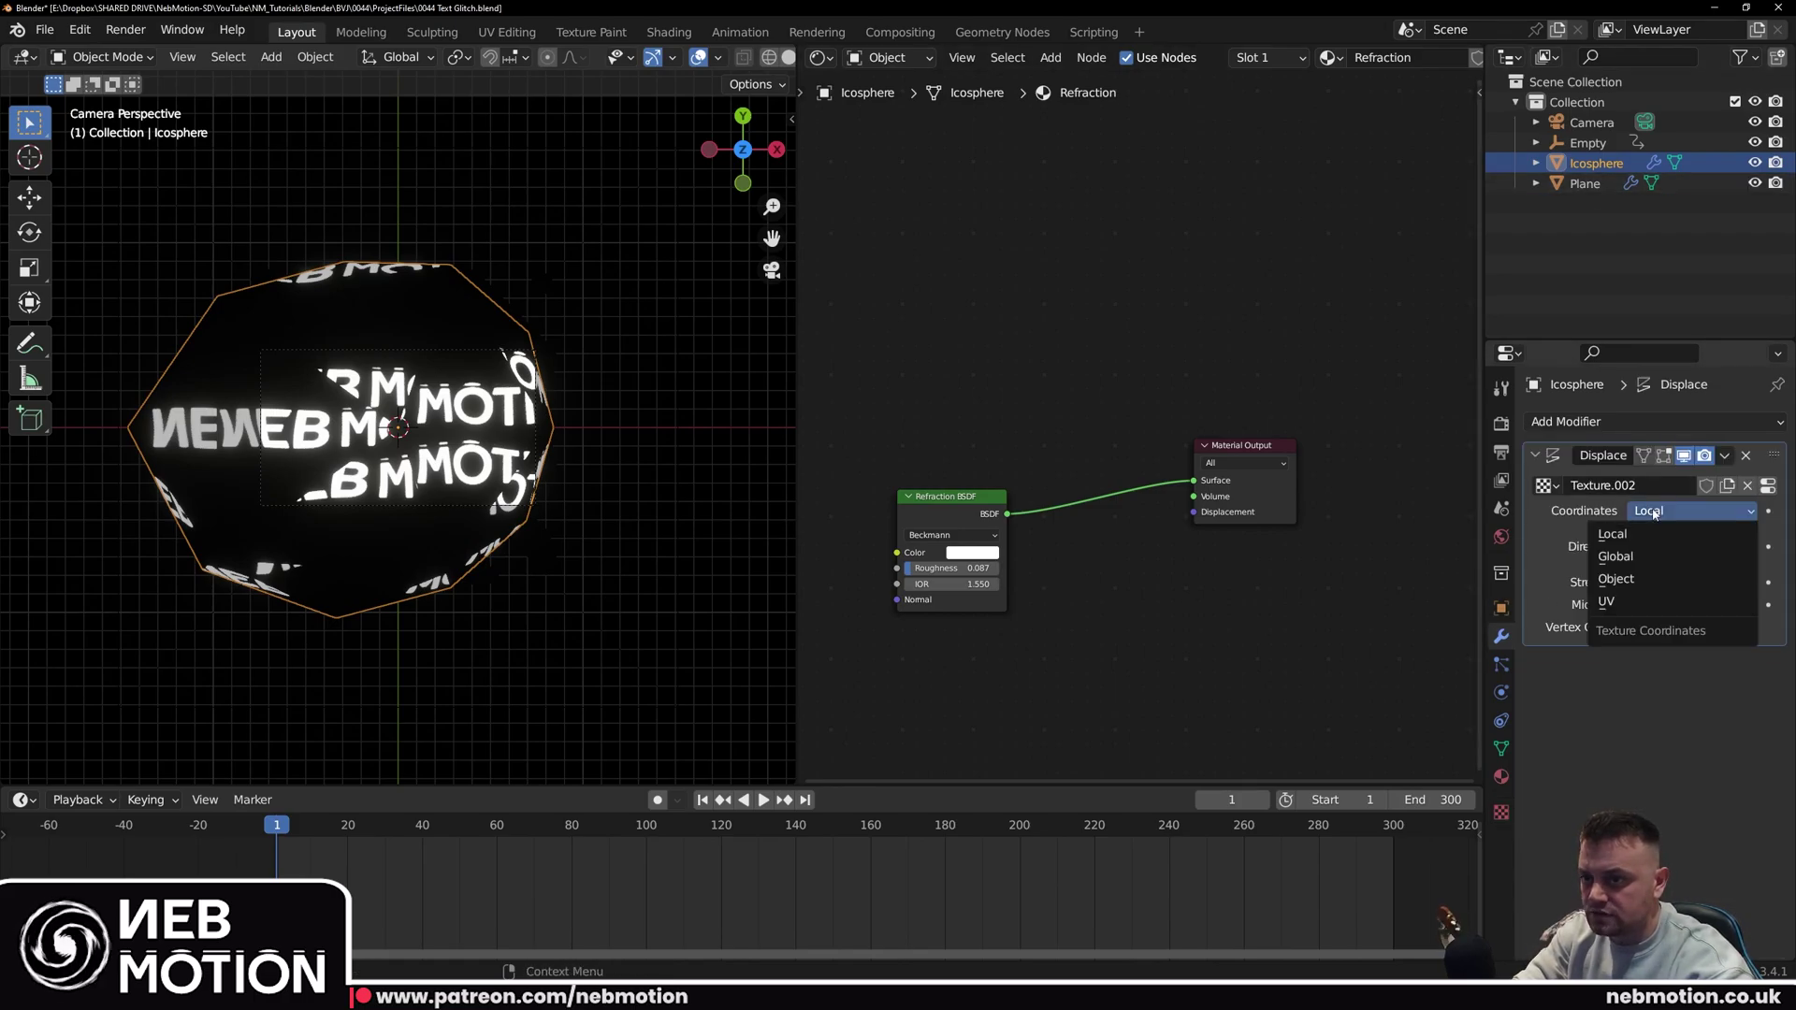
{"action": "left_click", "coordinate": [1646, 558]}
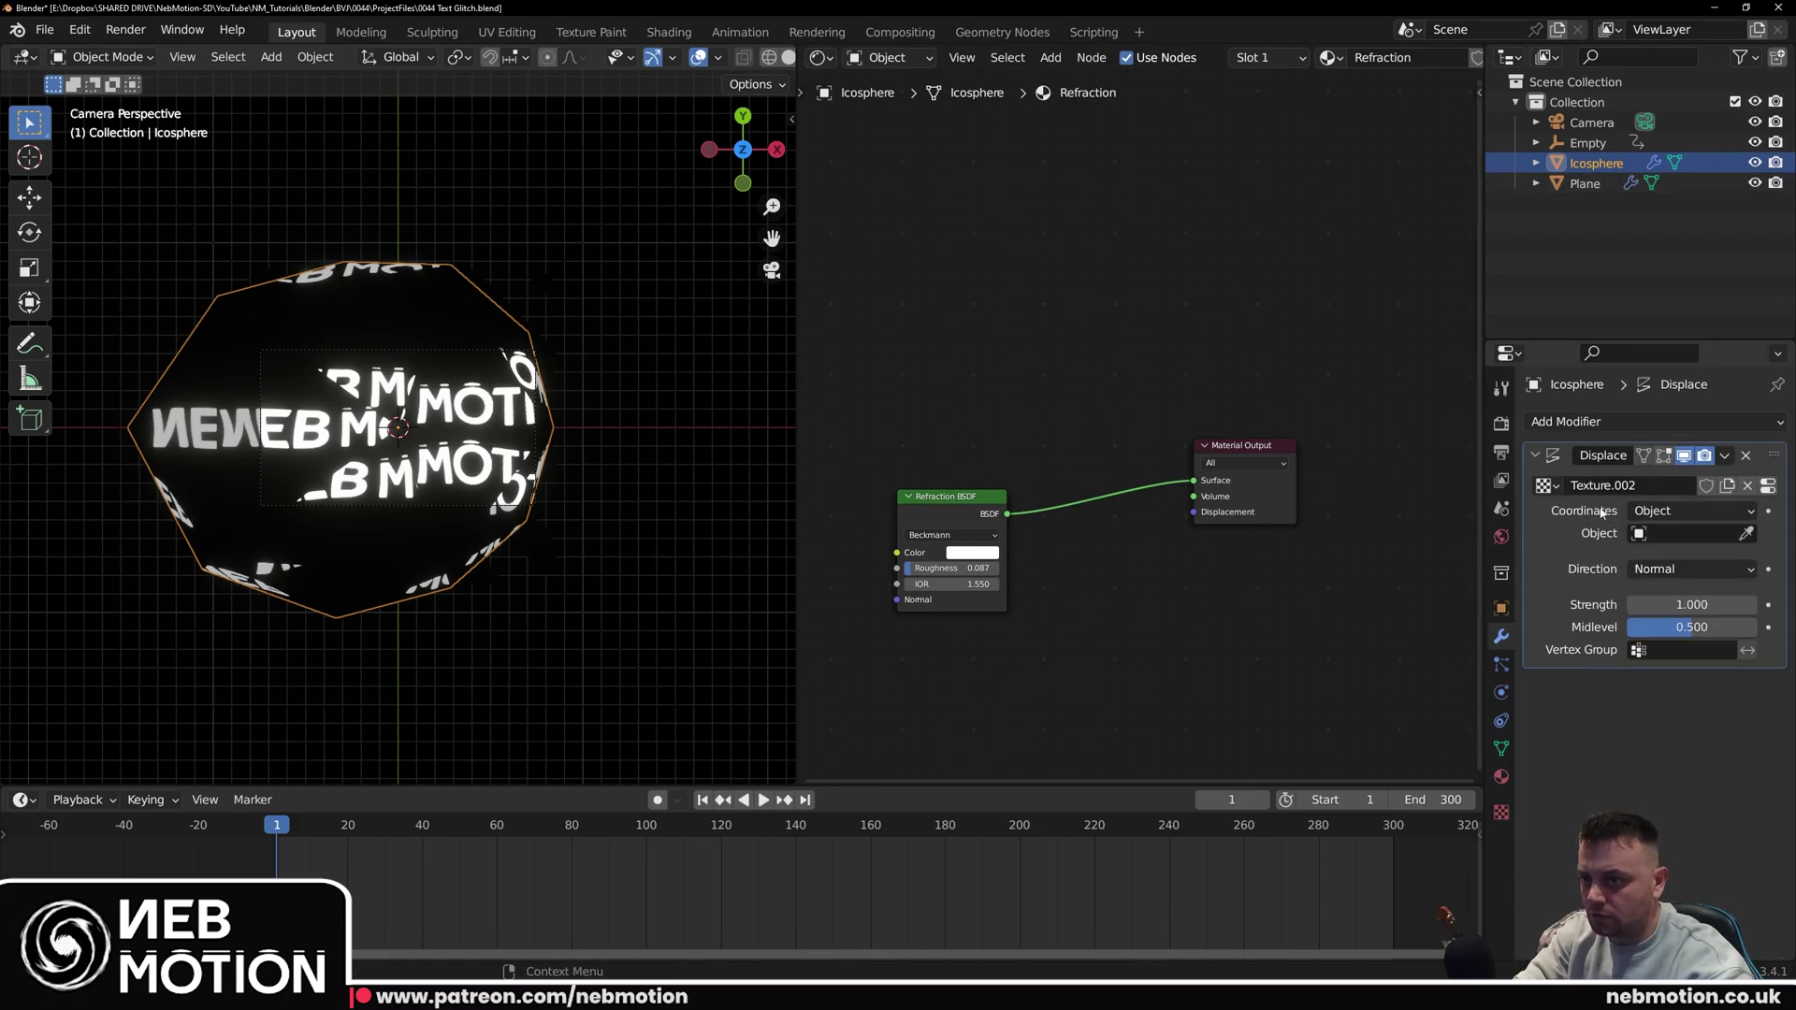
{"action": "left_click", "coordinate": [1653, 539]}
{"action": "left_click", "coordinate": [1661, 583]}
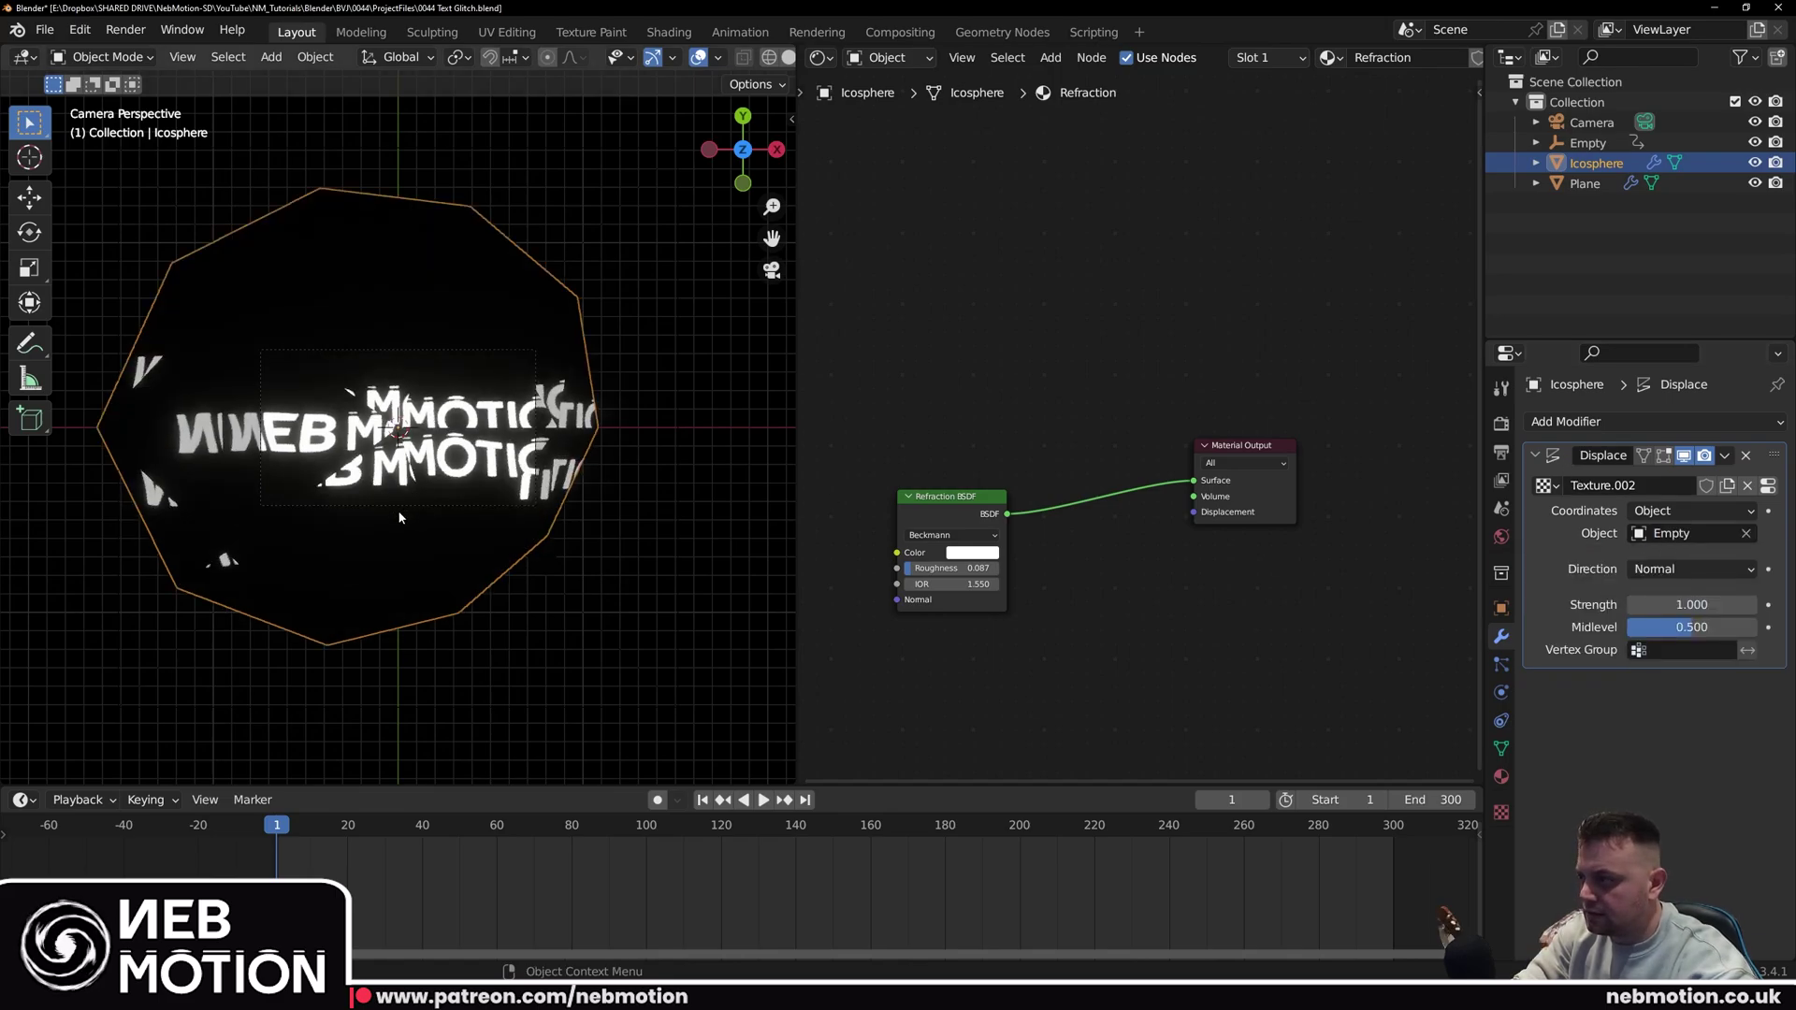
{"action": "key", "text": "space"}
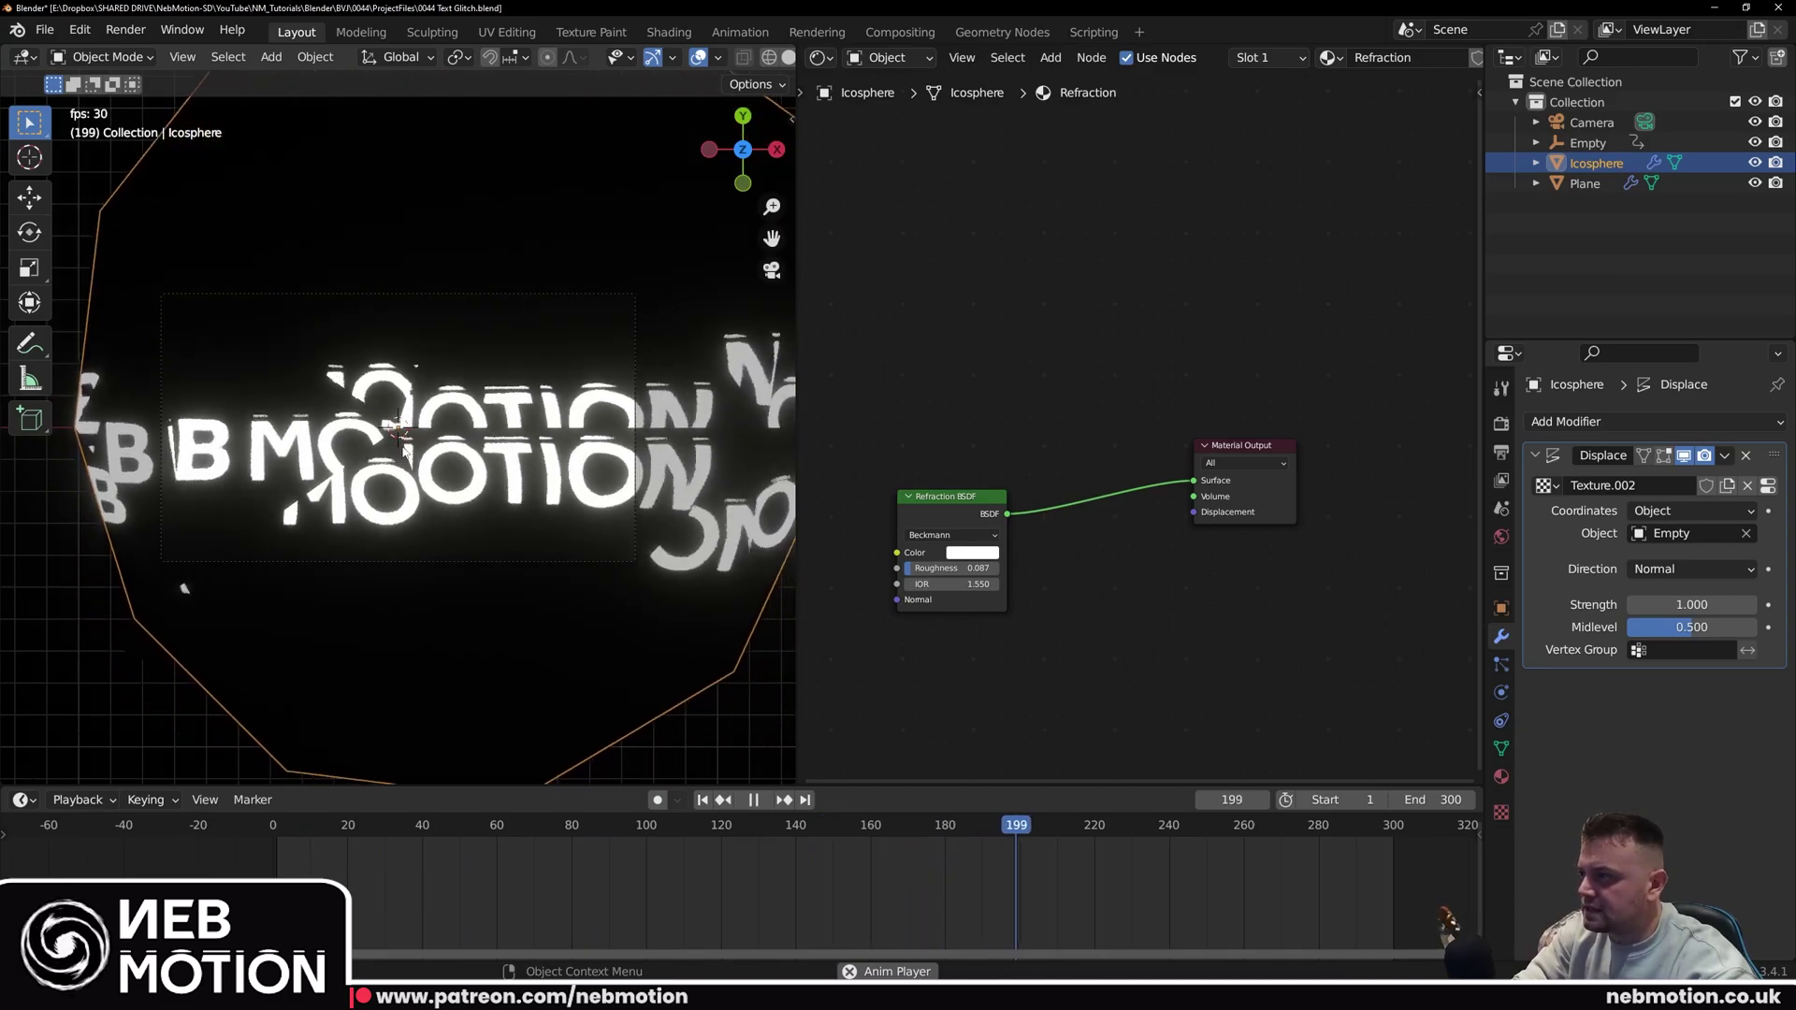
{"action": "key", "text": "space"}
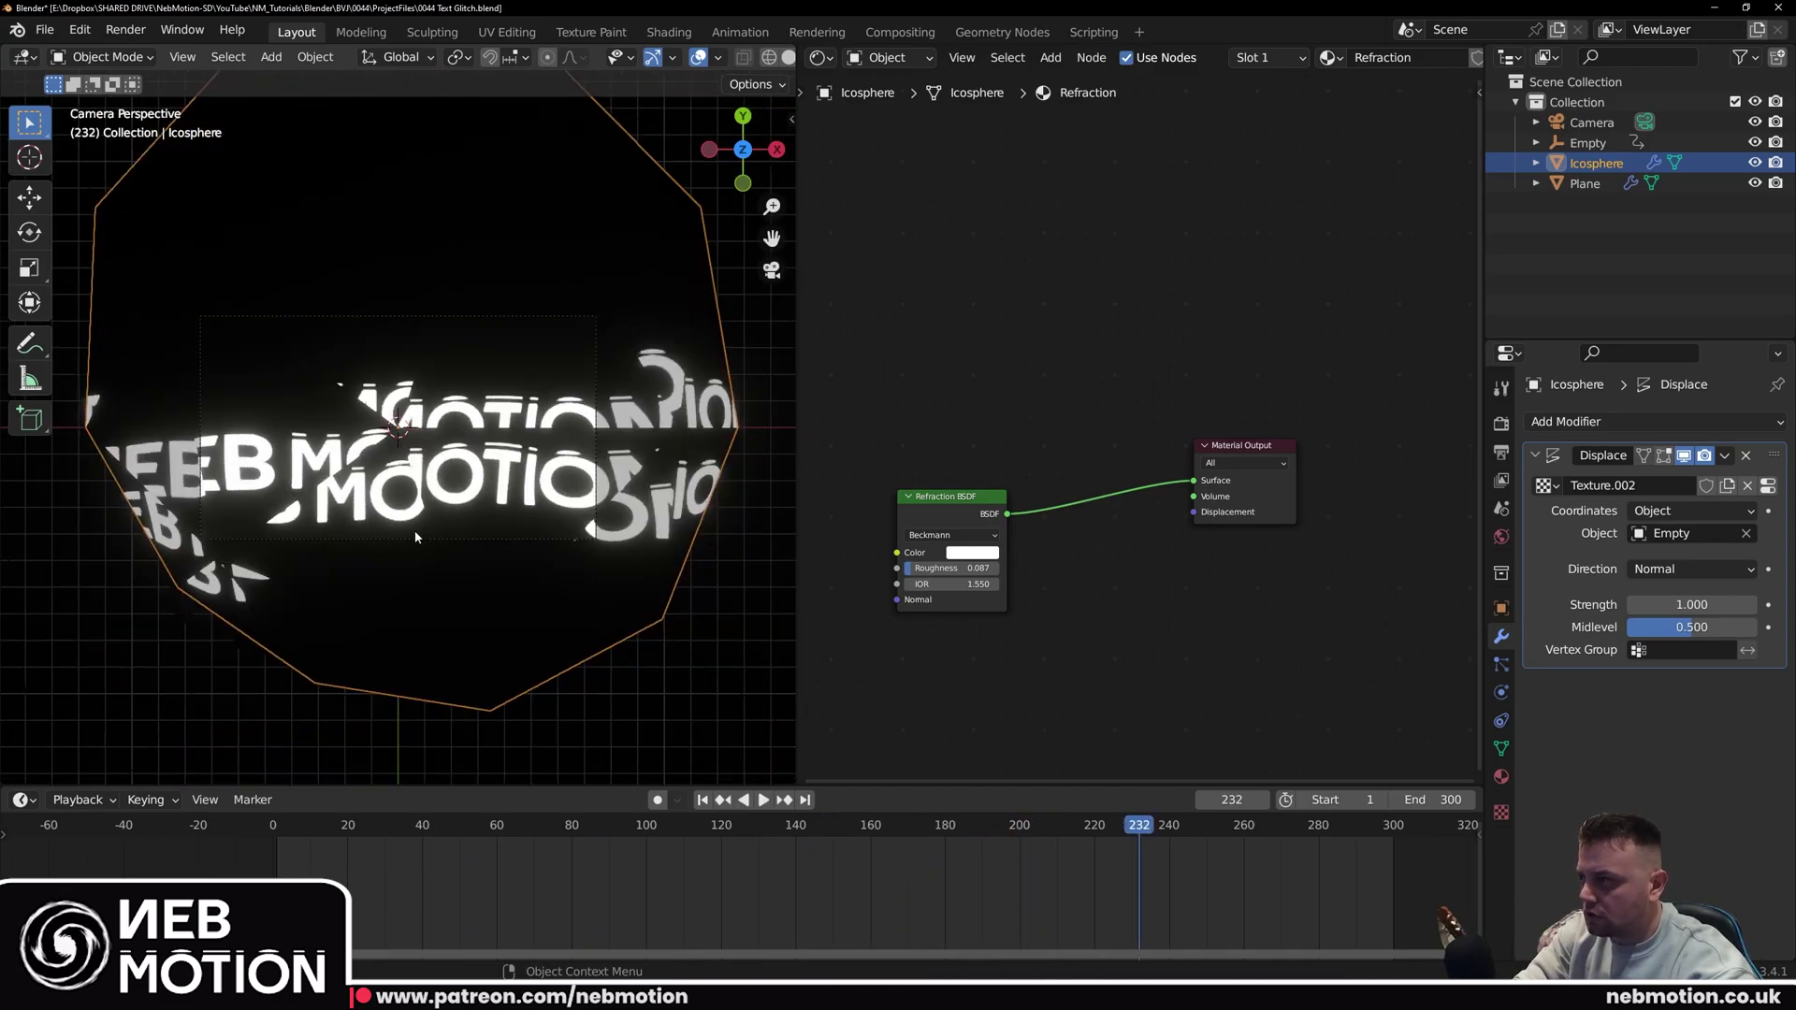
Step: Add a Subdivision Surface modifier to the ico sphere, place it before Displace, and set its viewport level to 2
{"action": "left_click", "coordinate": [1557, 424]}
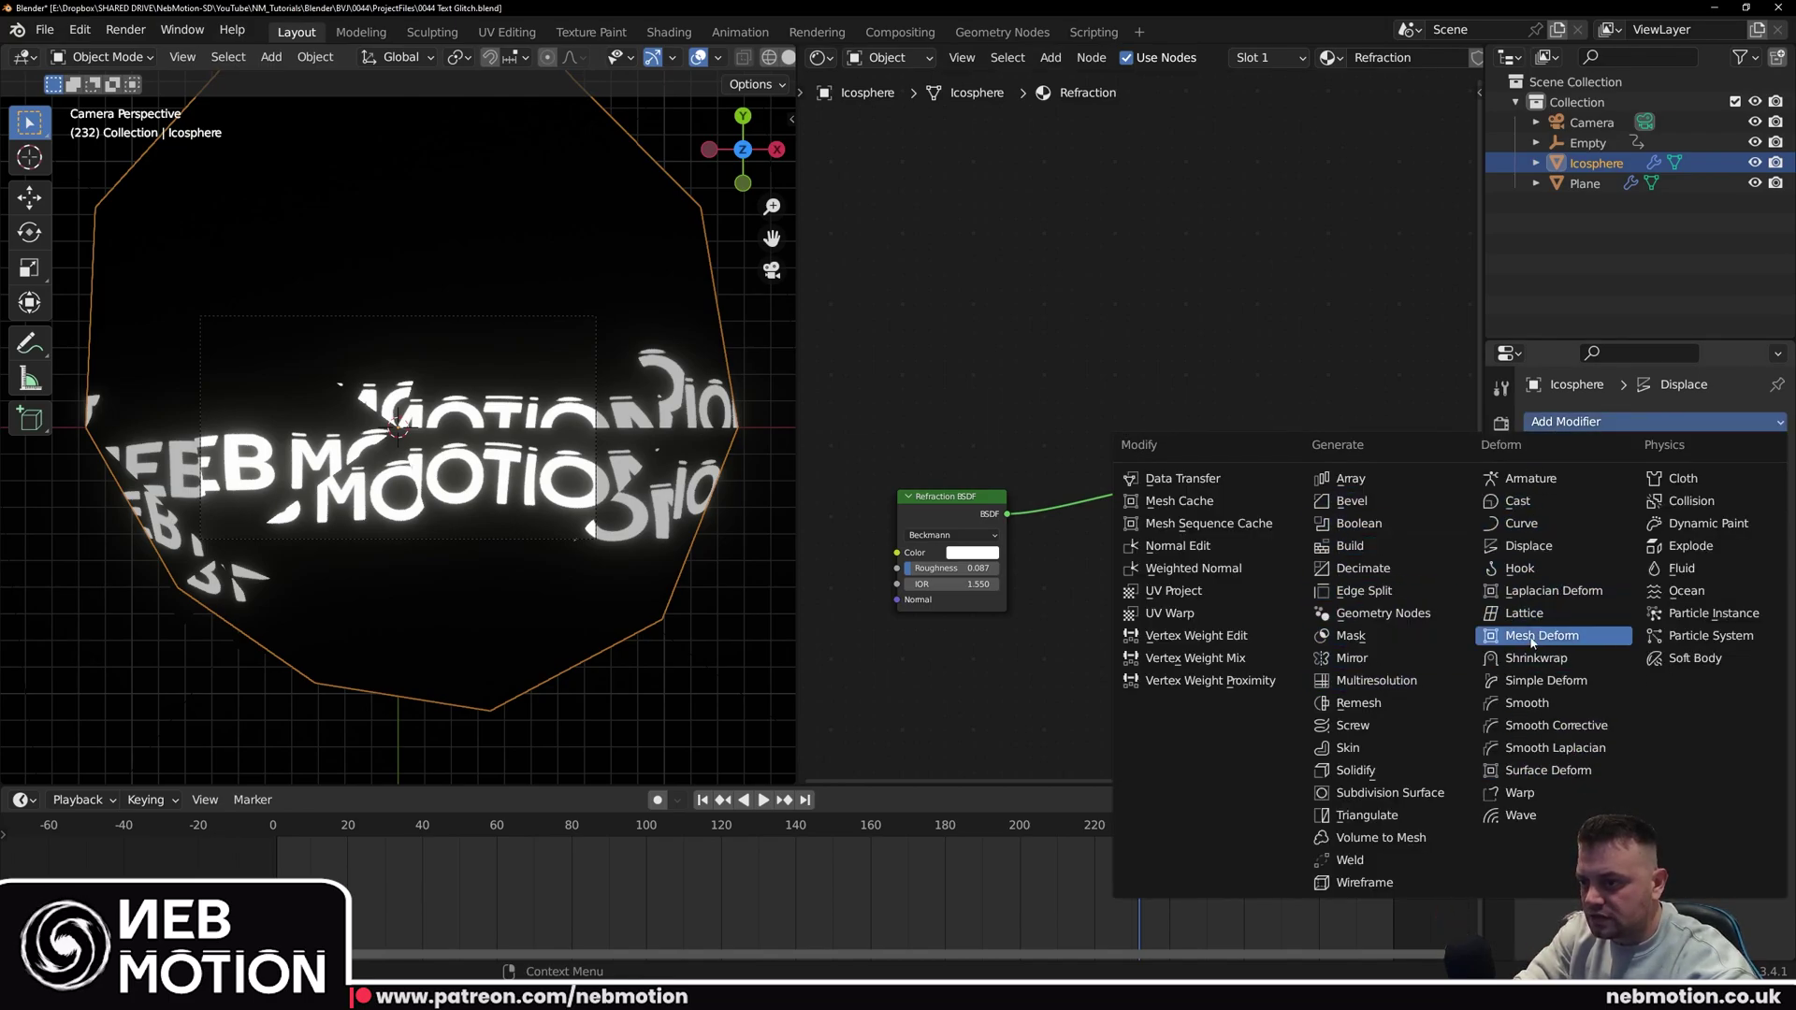
{"action": "left_click", "coordinate": [1390, 793]}
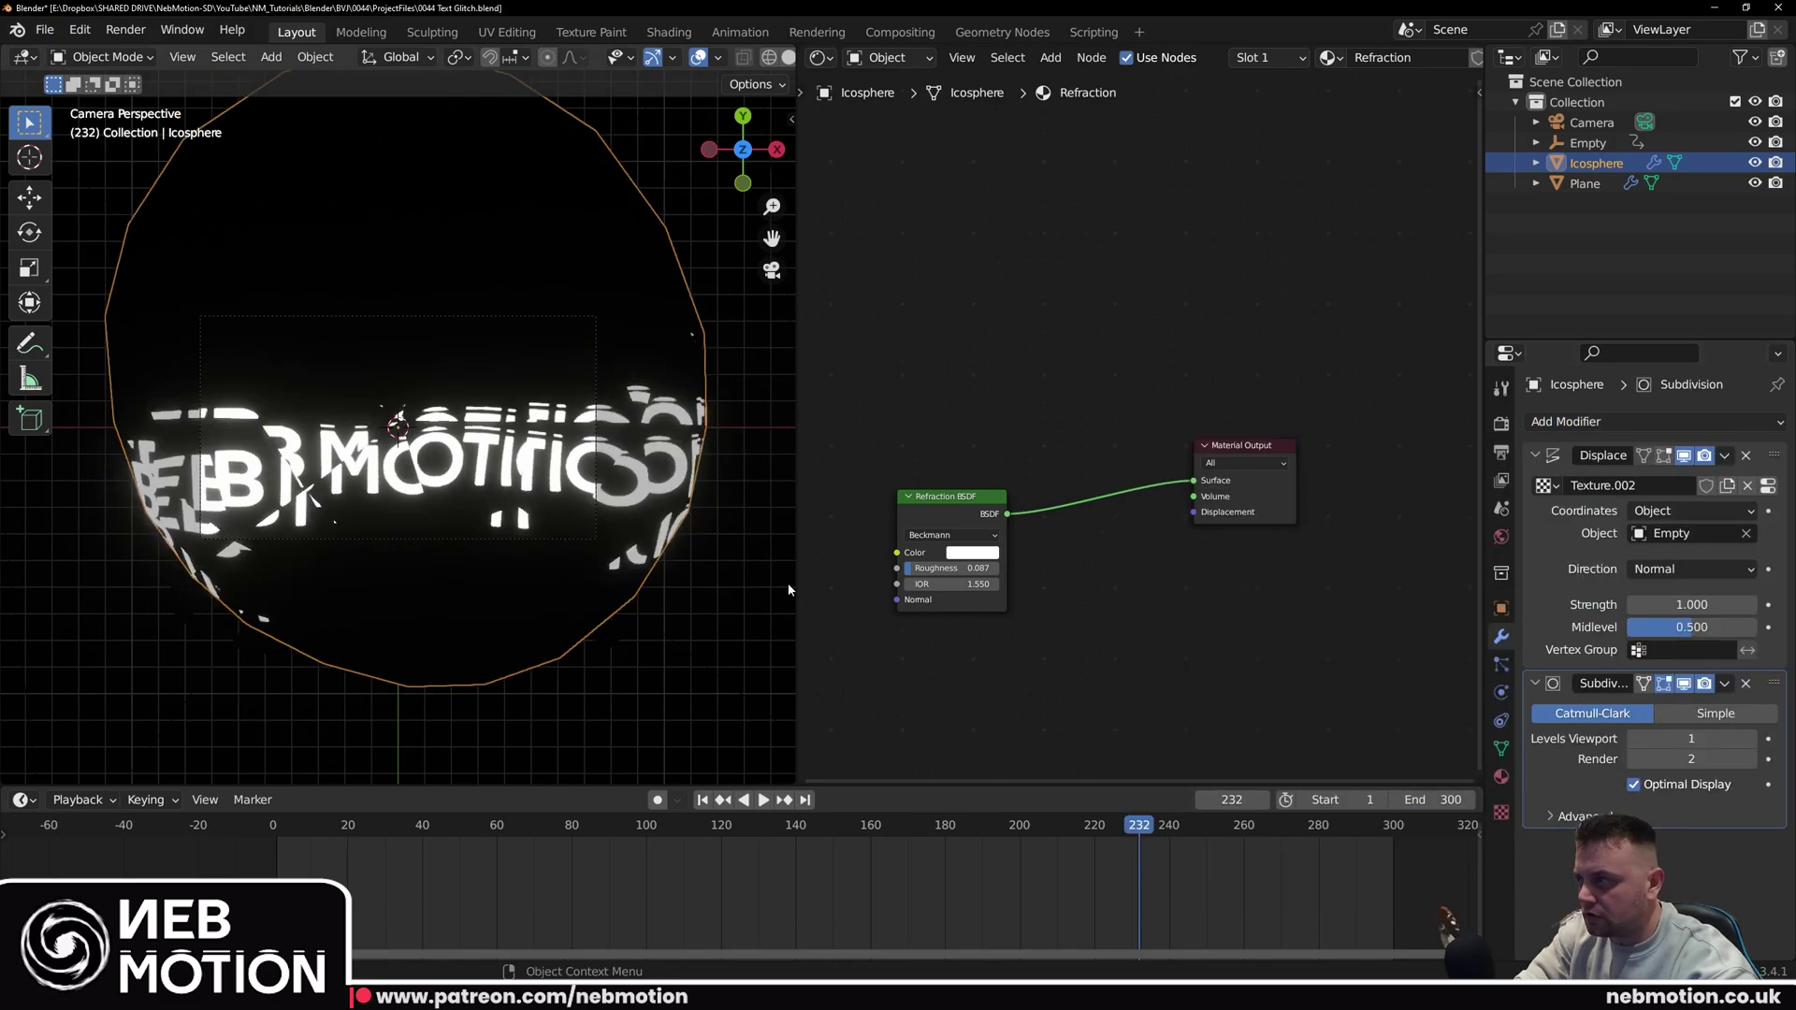
{"action": "left_click_drag", "start_coordinate": [1774, 686], "coordinate": [1726, 437]}
{"action": "left_click", "coordinate": [1747, 511]}
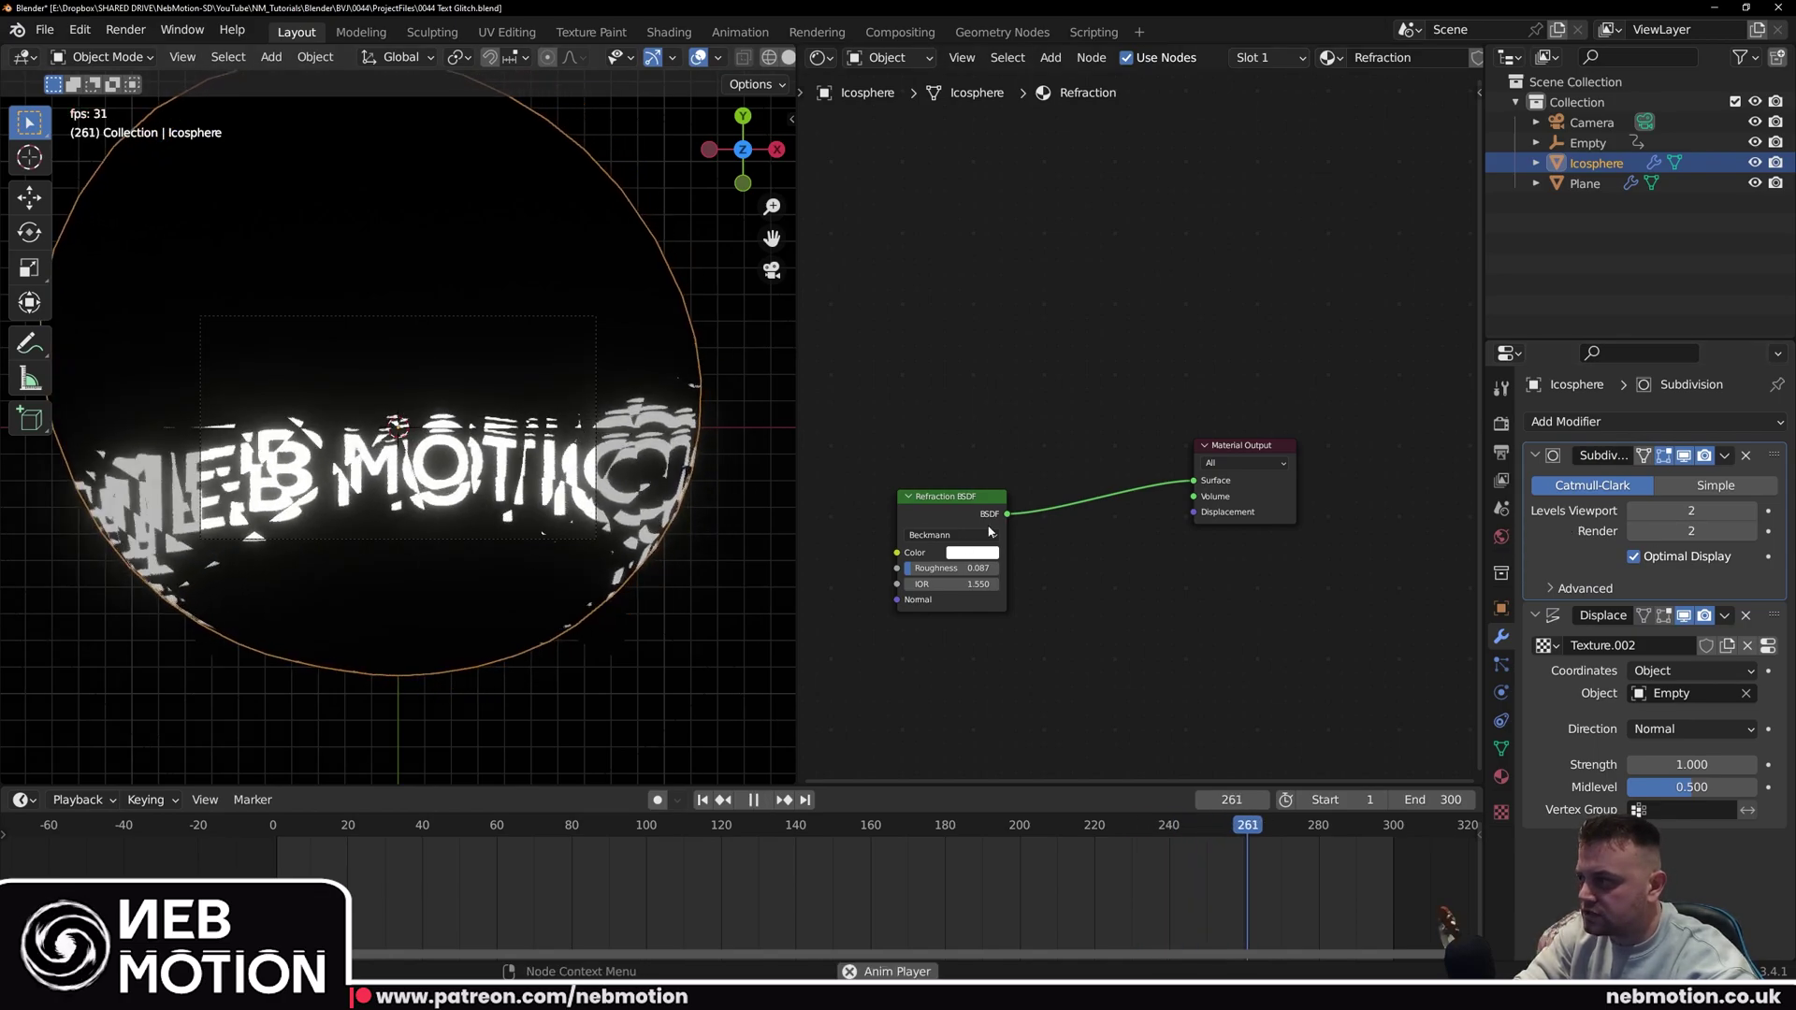
Step: Compare the ico sphere's Subdivision viewport levels from 1 to 3, and set both the viewport and render levels to 3
{"action": "left_click", "coordinate": [1750, 510]}
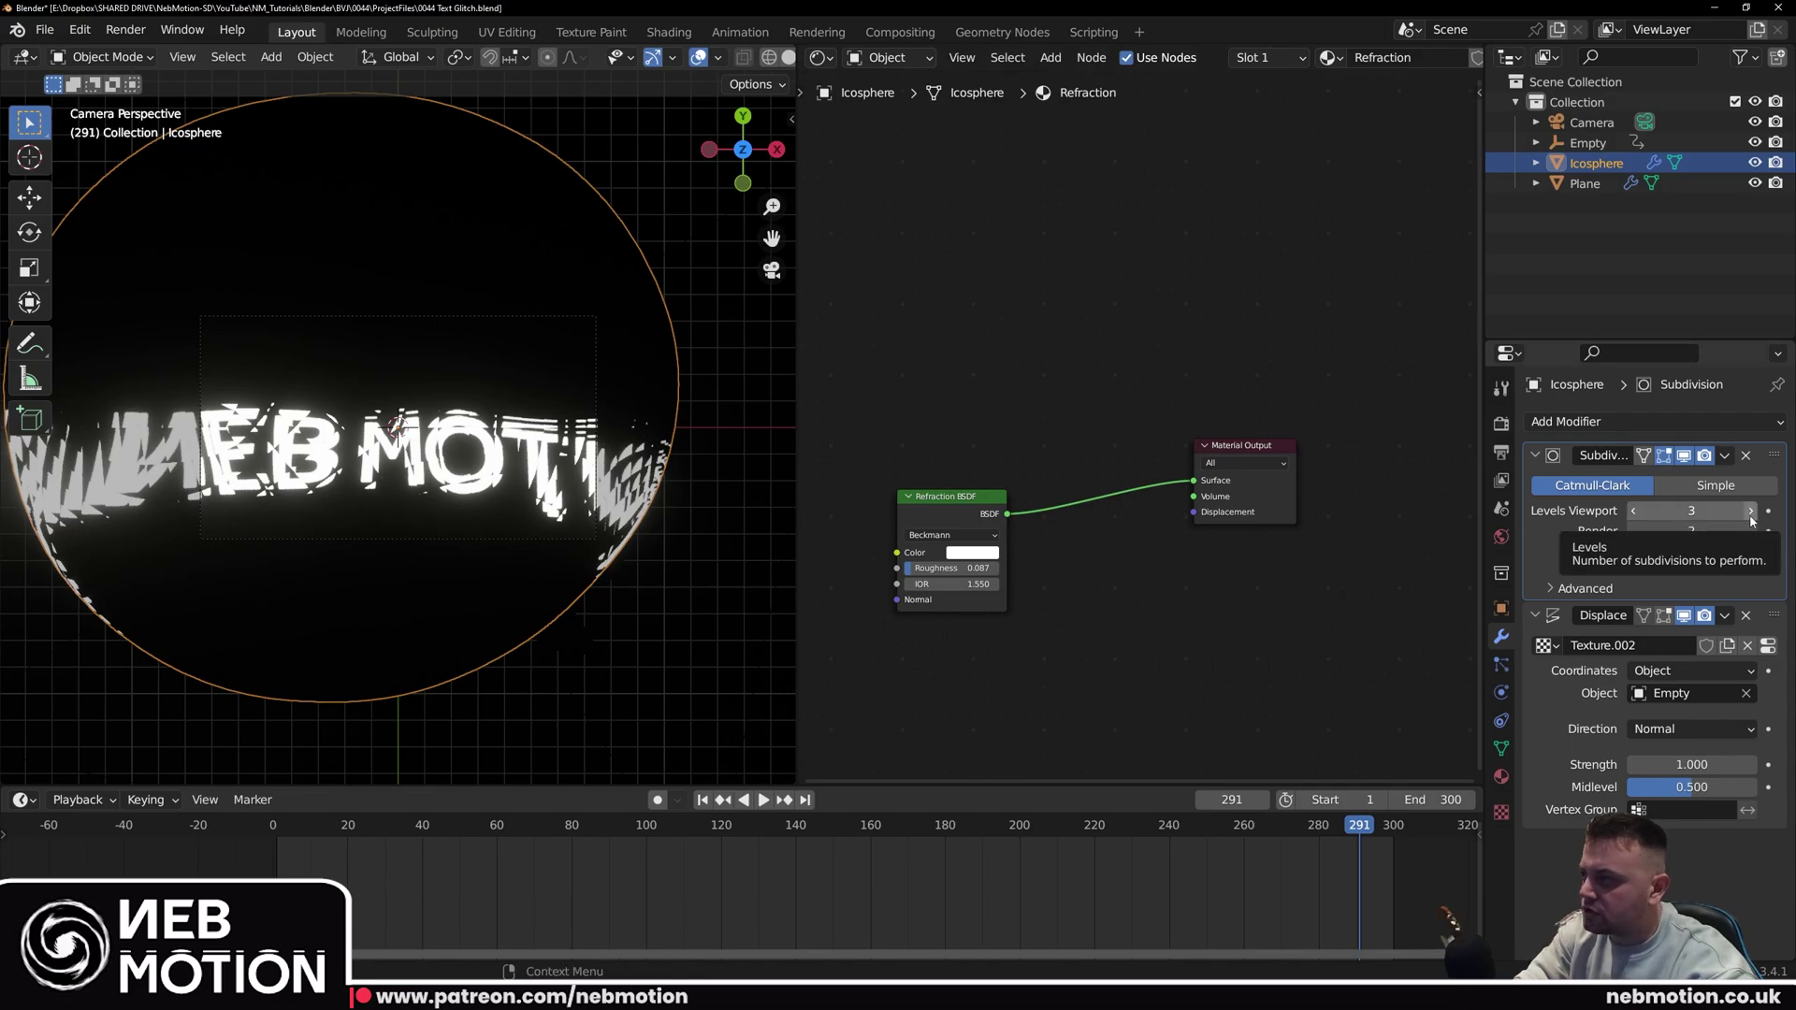
{"action": "left_click", "coordinate": [1633, 511]}
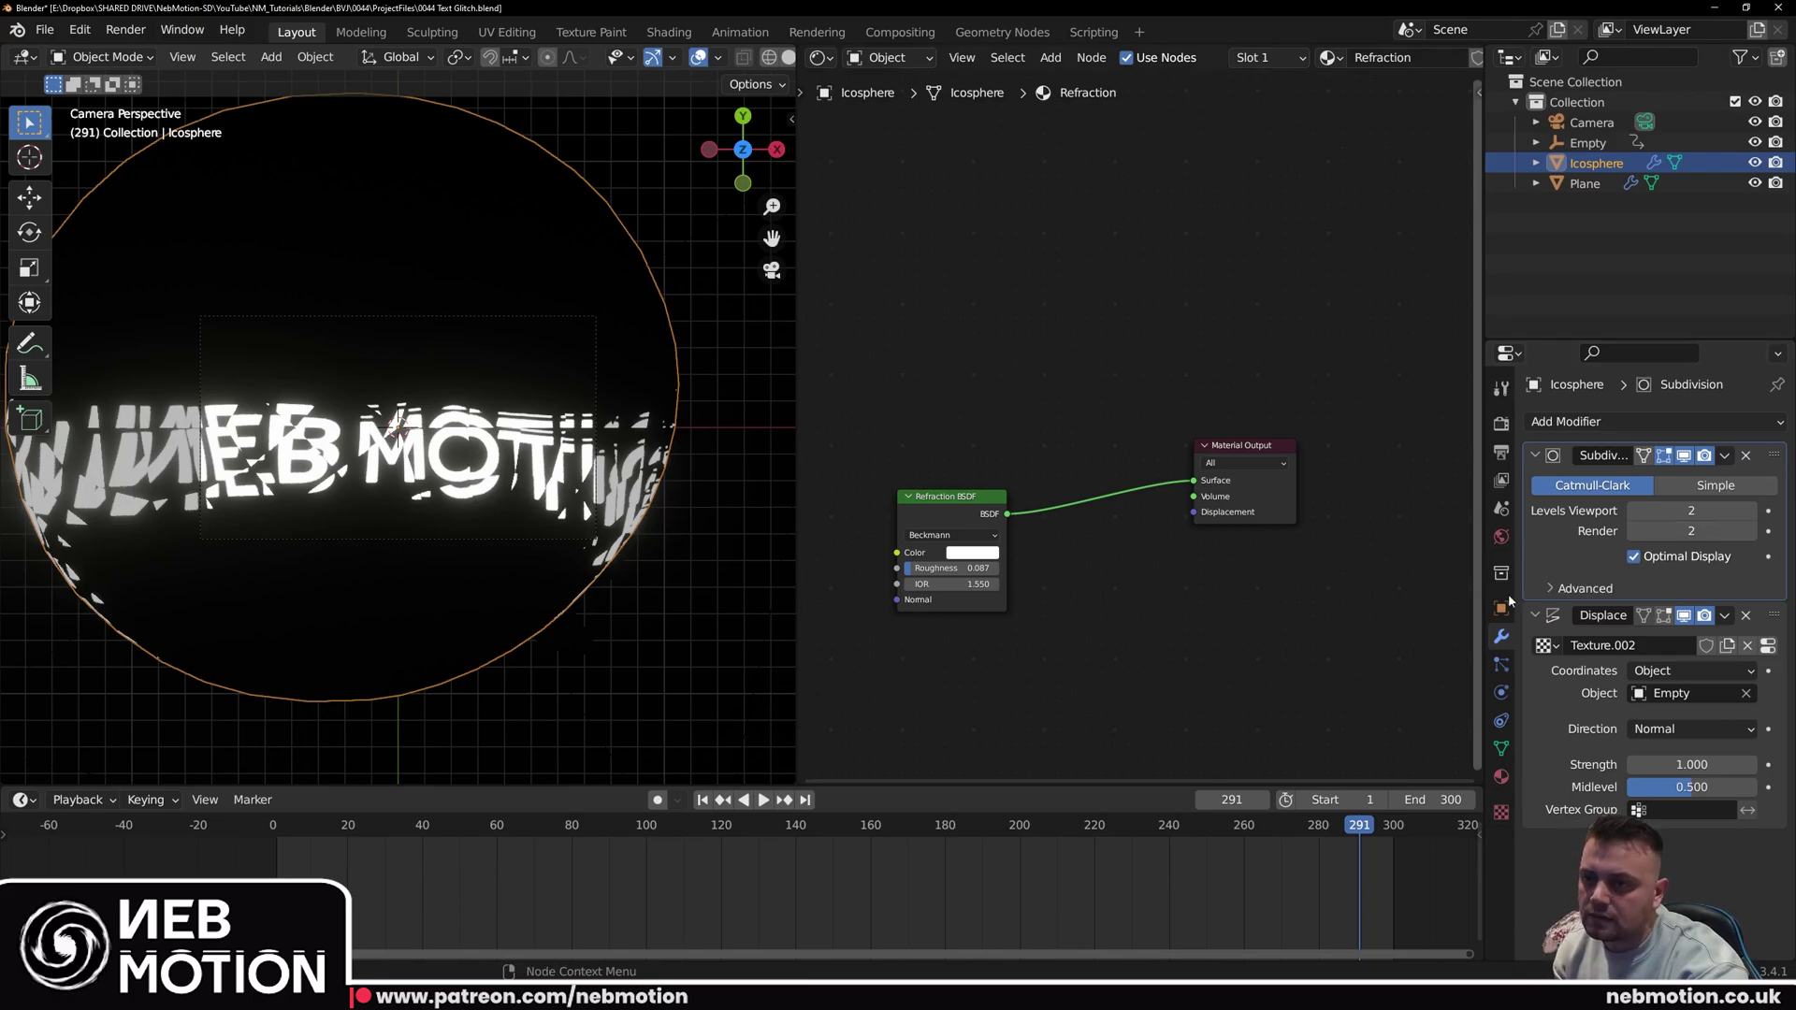
{"action": "left_click", "coordinate": [1749, 511]}
{"action": "left_click", "coordinate": [1749, 531]}
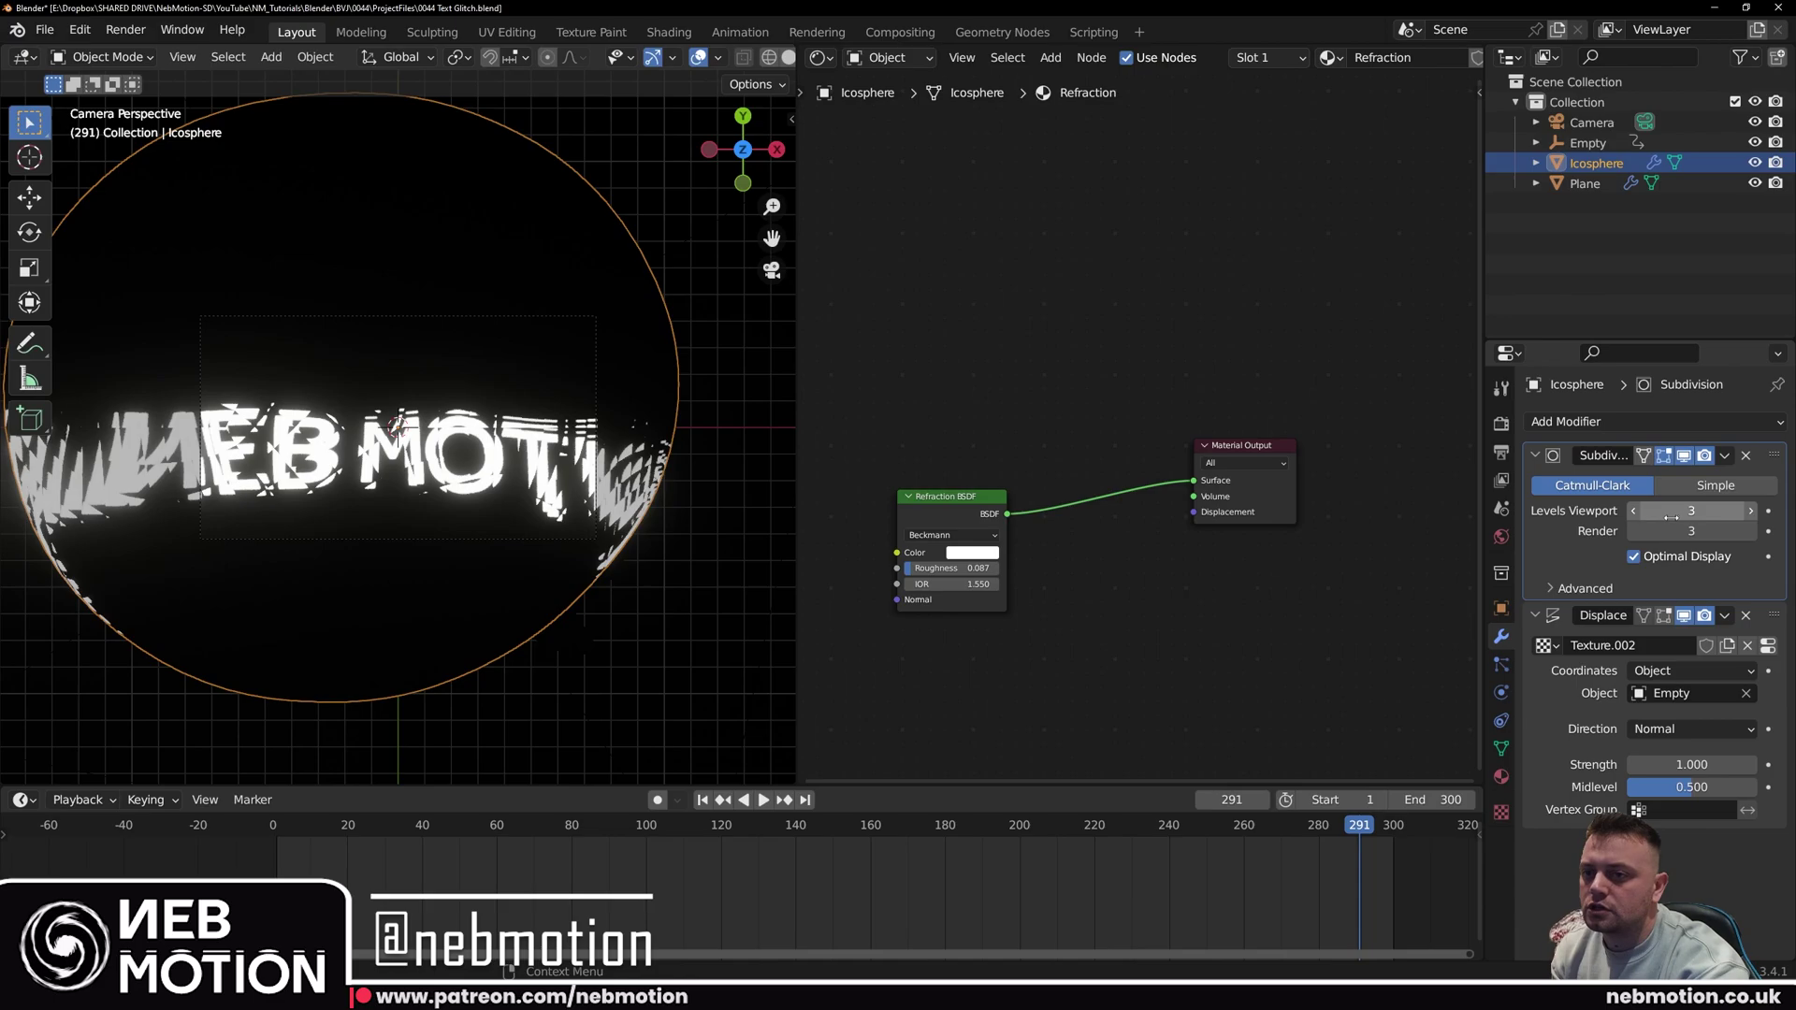
{"action": "left_click", "coordinate": [1637, 514]}
{"action": "left_click", "coordinate": [1637, 513]}
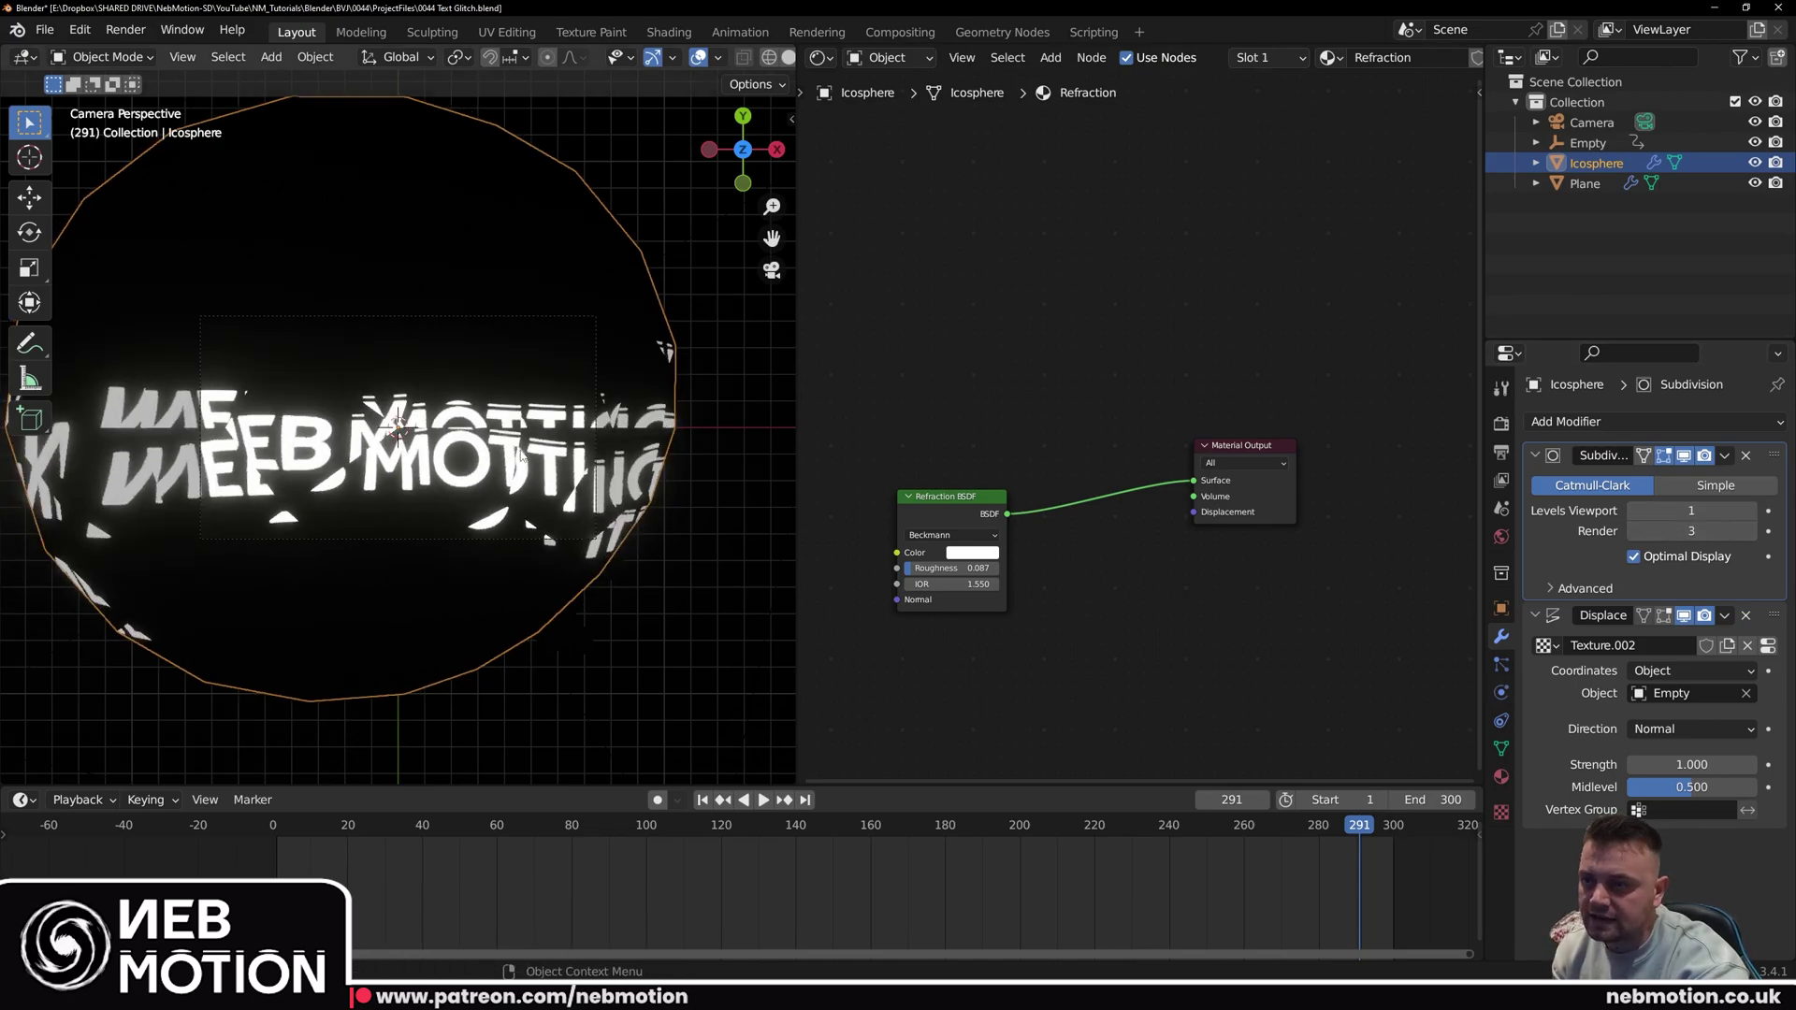
{"action": "left_click", "coordinate": [1750, 531]}
{"action": "left_click", "coordinate": [1631, 530]}
{"action": "left_click", "coordinate": [1750, 511]}
{"action": "left_click", "coordinate": [1750, 511]}
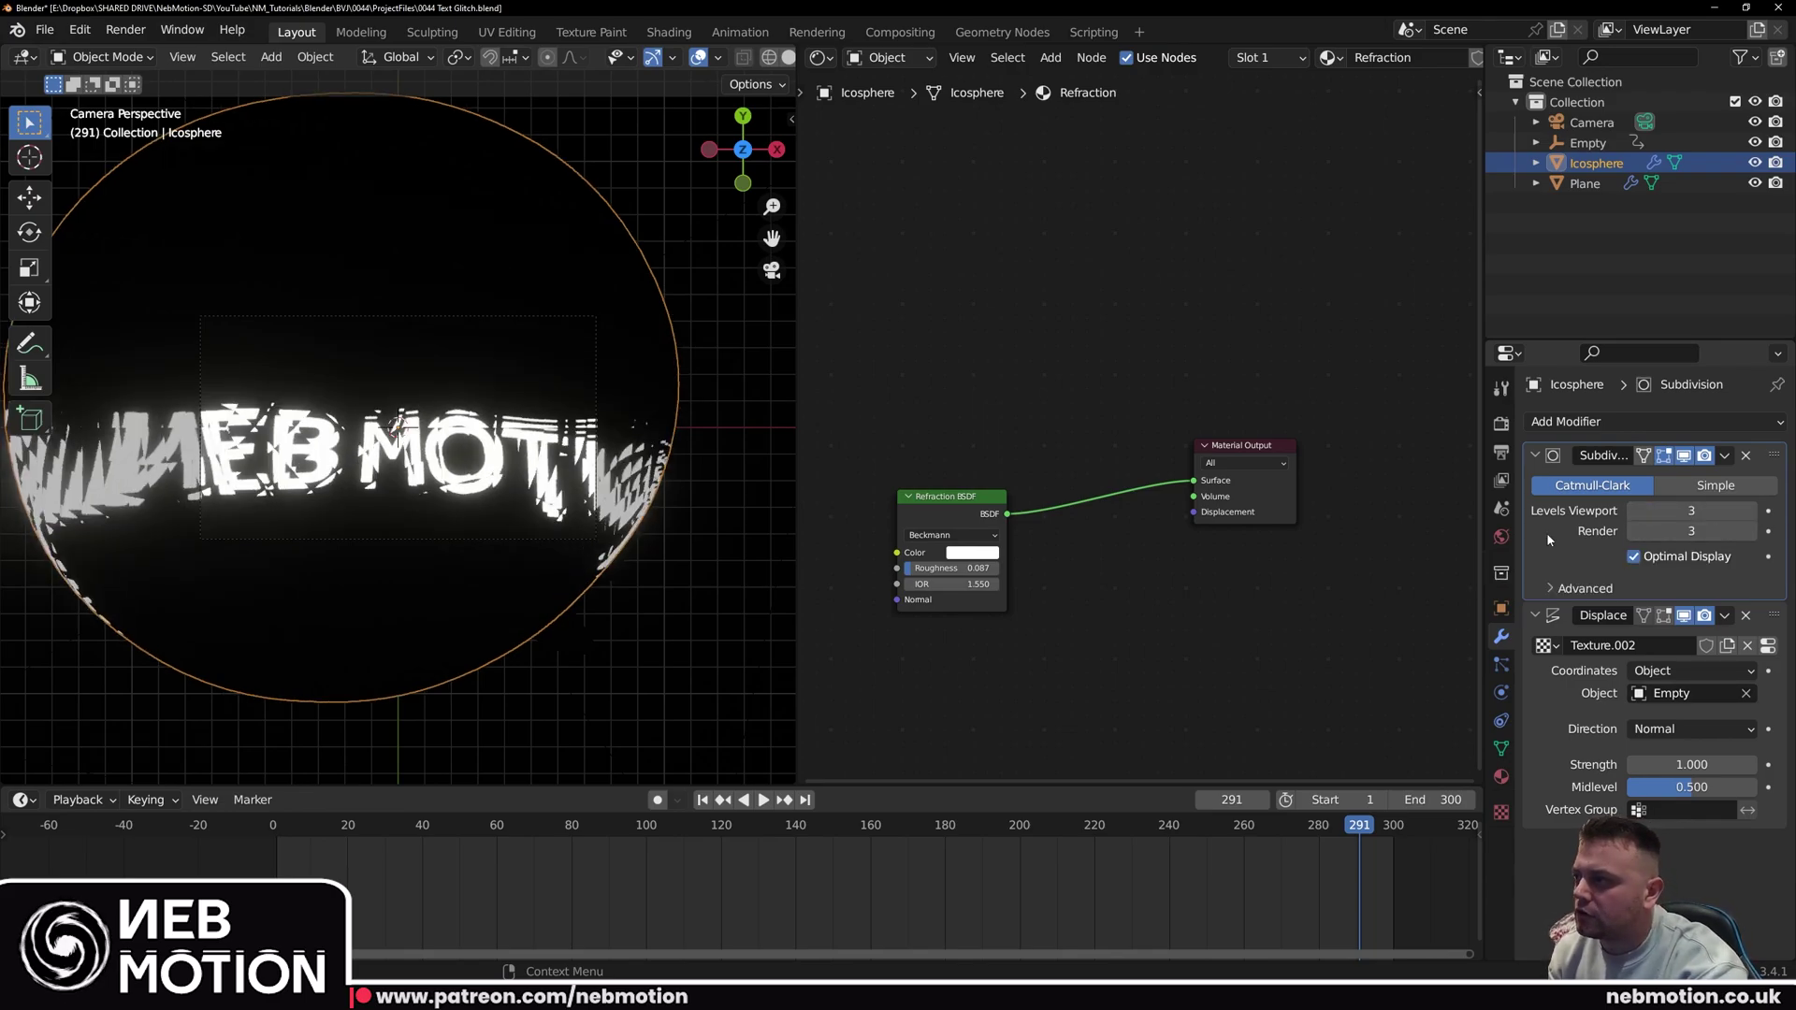
Step: Preview the animation and try scaling the ico sphere up by about 1.35
{"action": "key", "text": "space"}
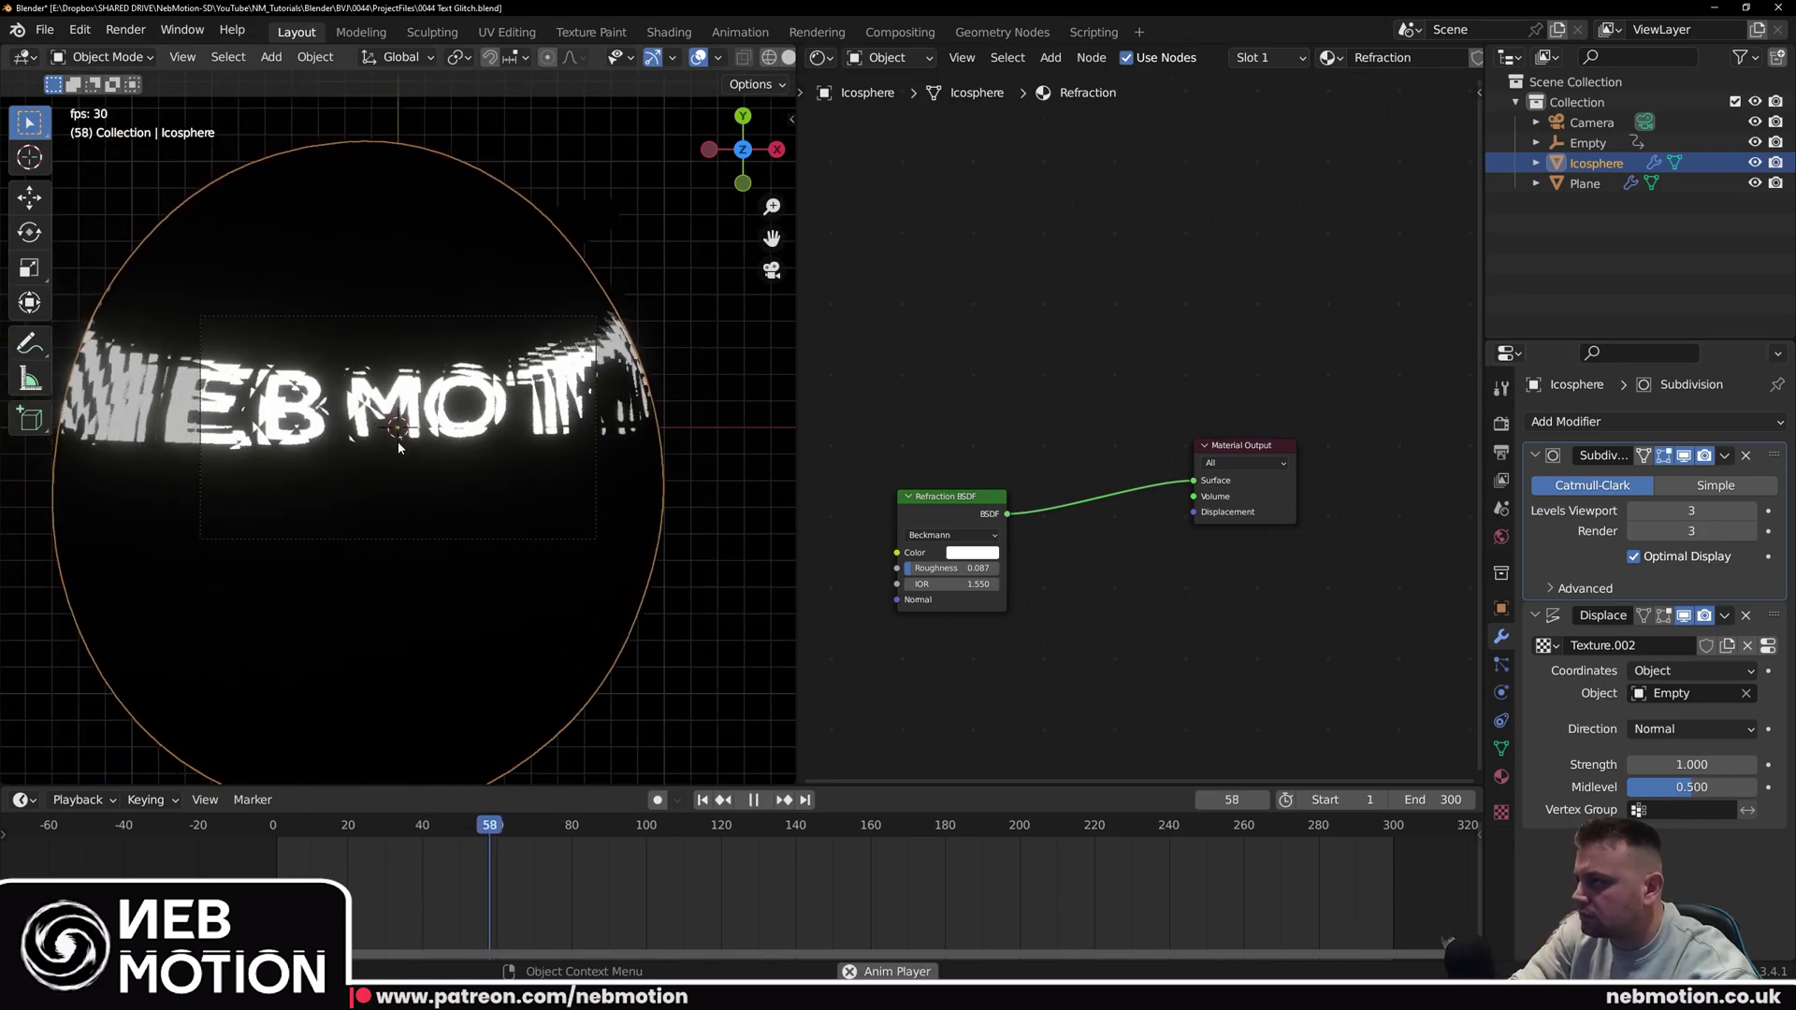
{"action": "key", "text": "space"}
{"action": "key", "text": "s"}
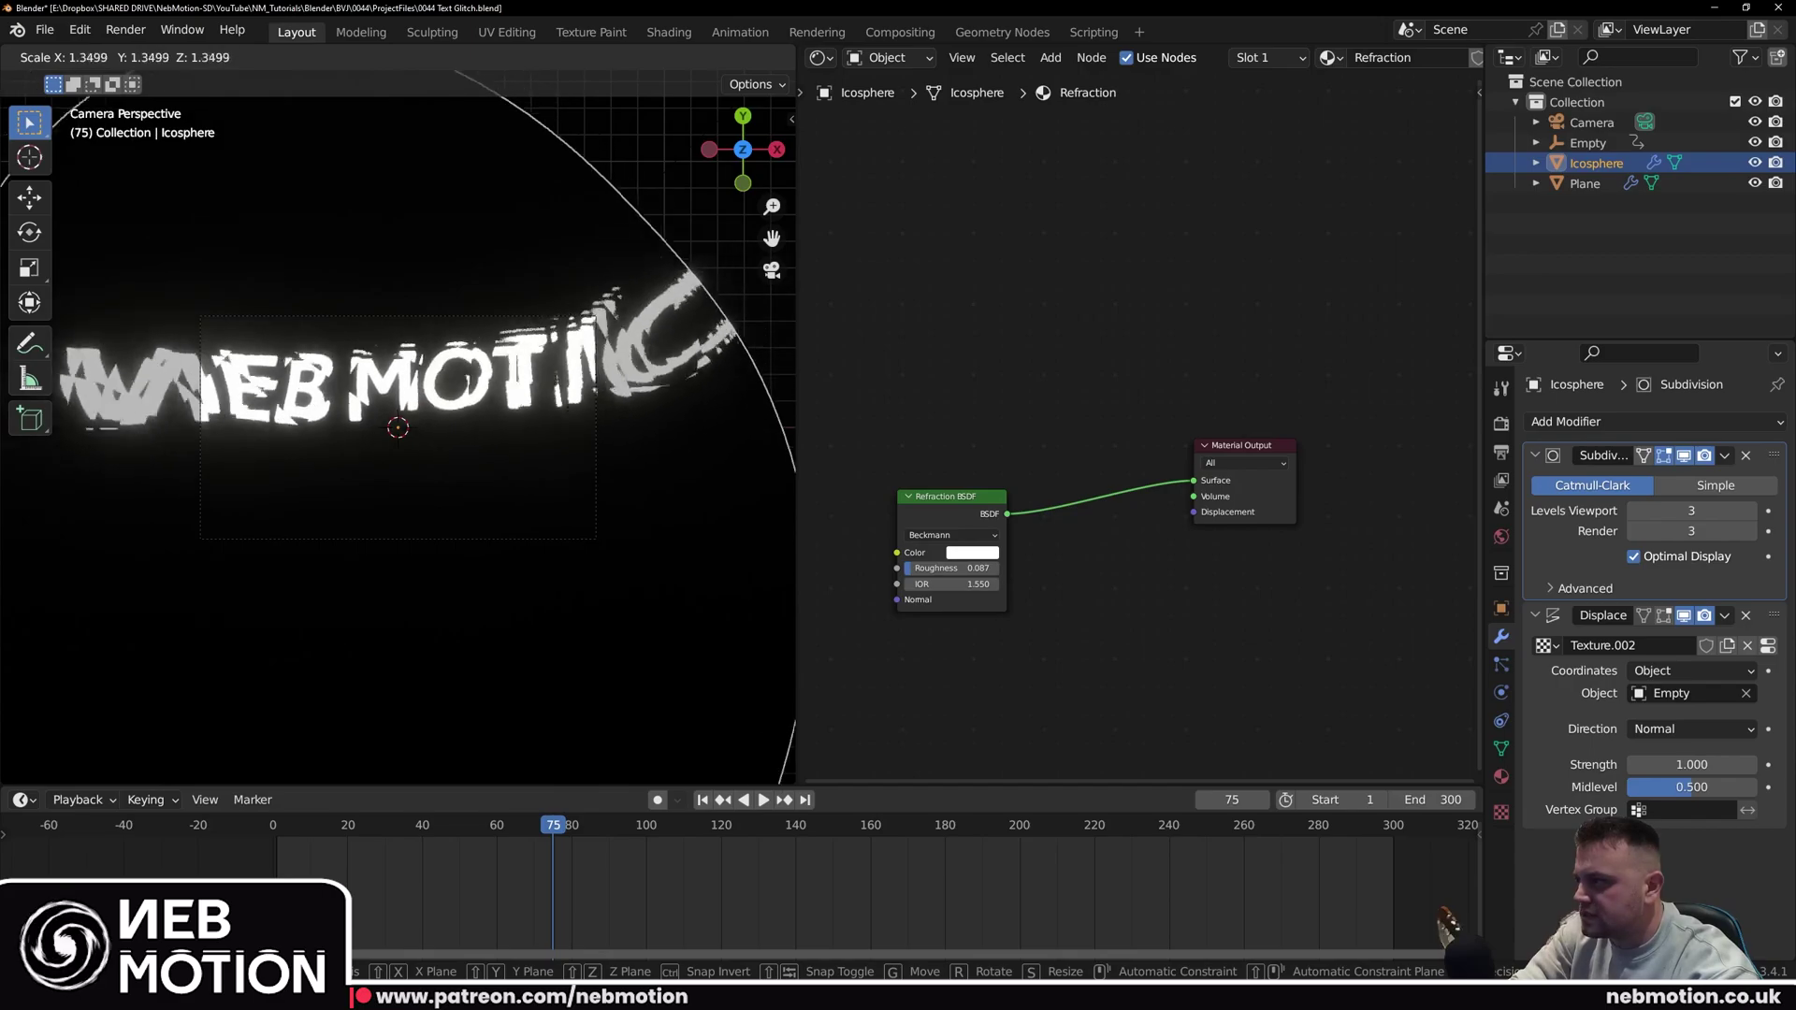
{"action": "left_click", "coordinate": [746, 621]}
{"action": "scroll", "coordinate": [745, 621], "scroll_direction": "down", "scroll_amount": 4}
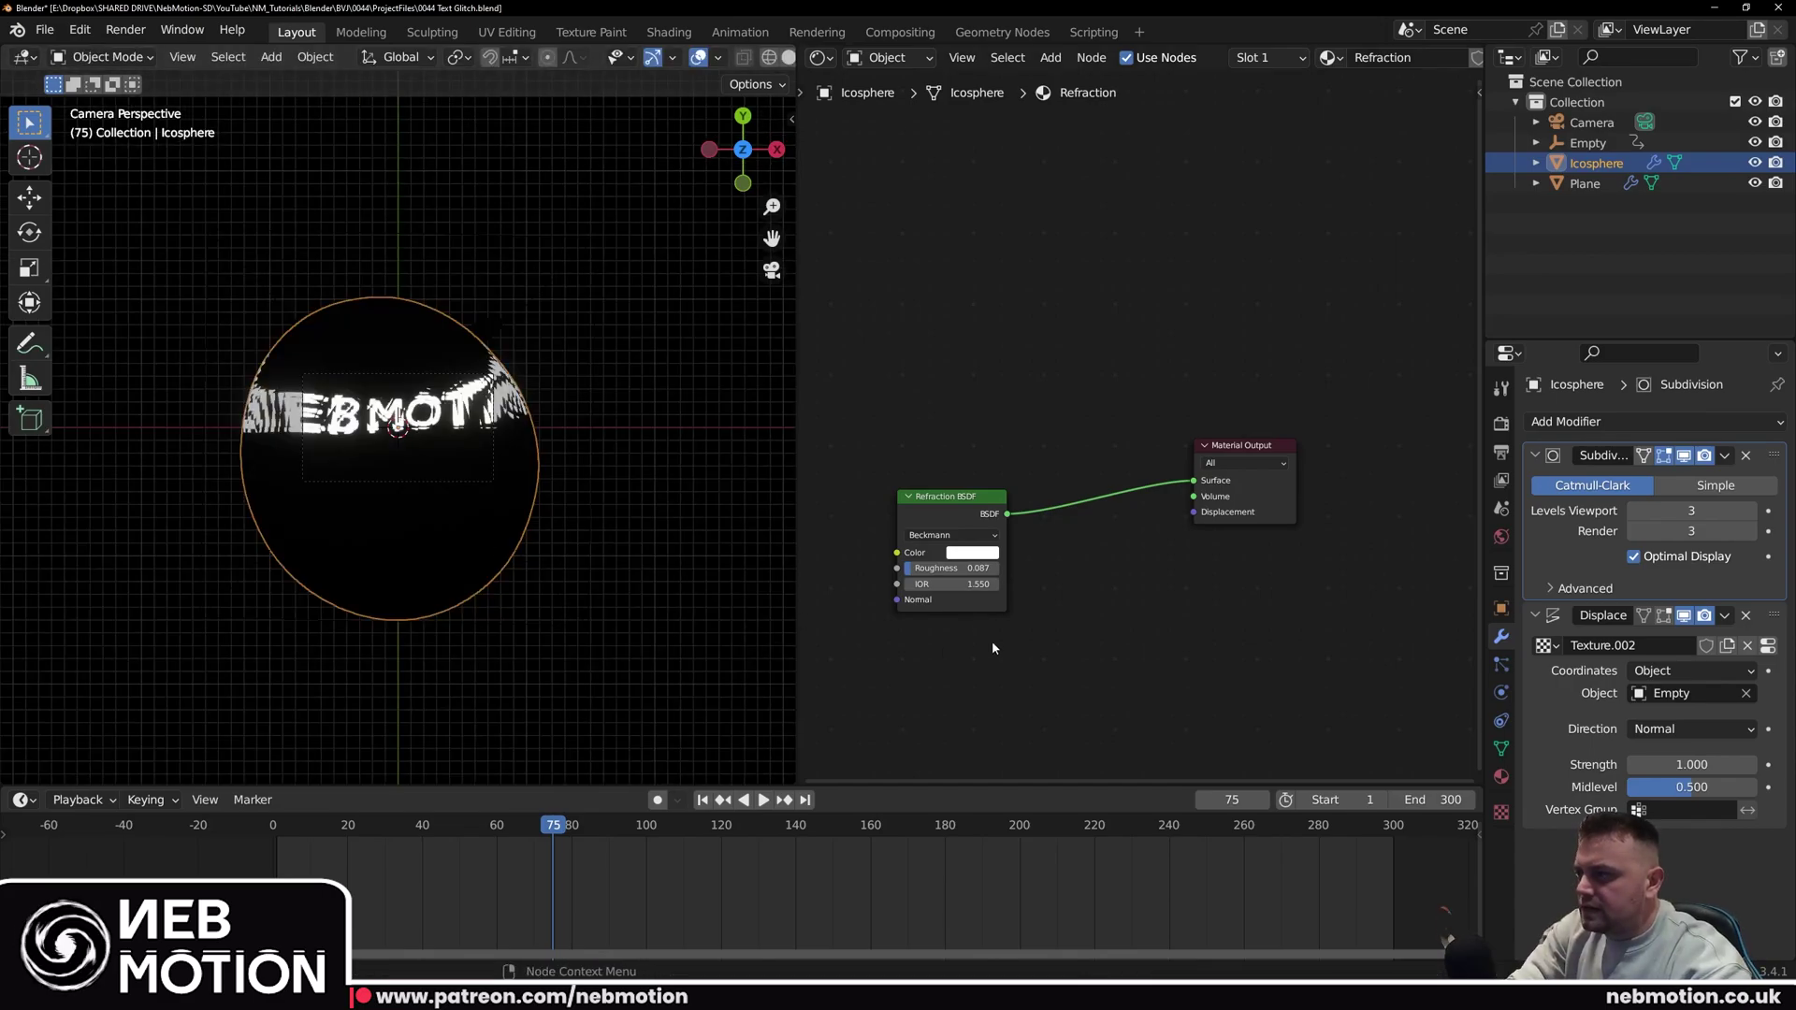
{"action": "scroll", "coordinate": [992, 647], "scroll_direction": "up", "scroll_amount": 1}
{"action": "scroll", "coordinate": [561, 494], "scroll_direction": "up", "scroll_amount": 4}
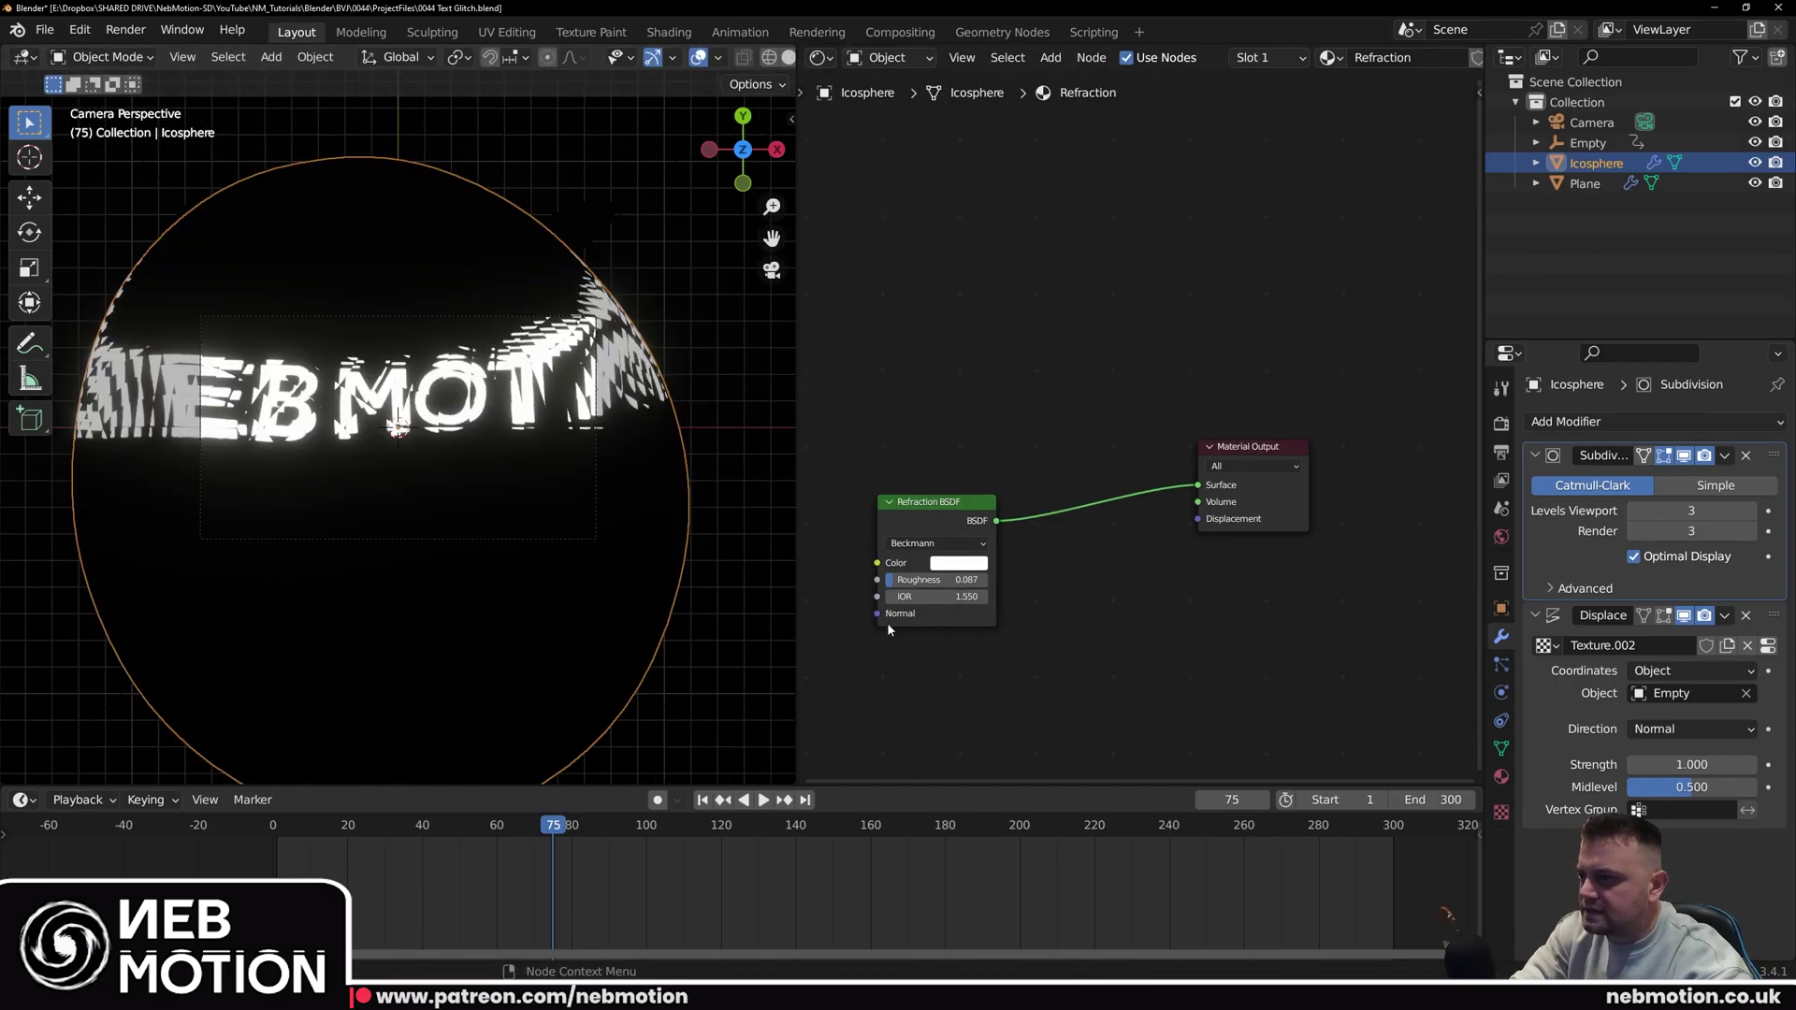
Step: Lower the Refraction BSDF's IOR to 1.050 and return to frame 1
{"action": "mouse_move", "coordinate": [950, 599]}
{"action": "left_mouse_down"}
{"action": "mouse_move", "coordinate": [893, 599]}
{"action": "mouse_move", "coordinate": [930, 599]}
{"action": "left_mouse_up"}
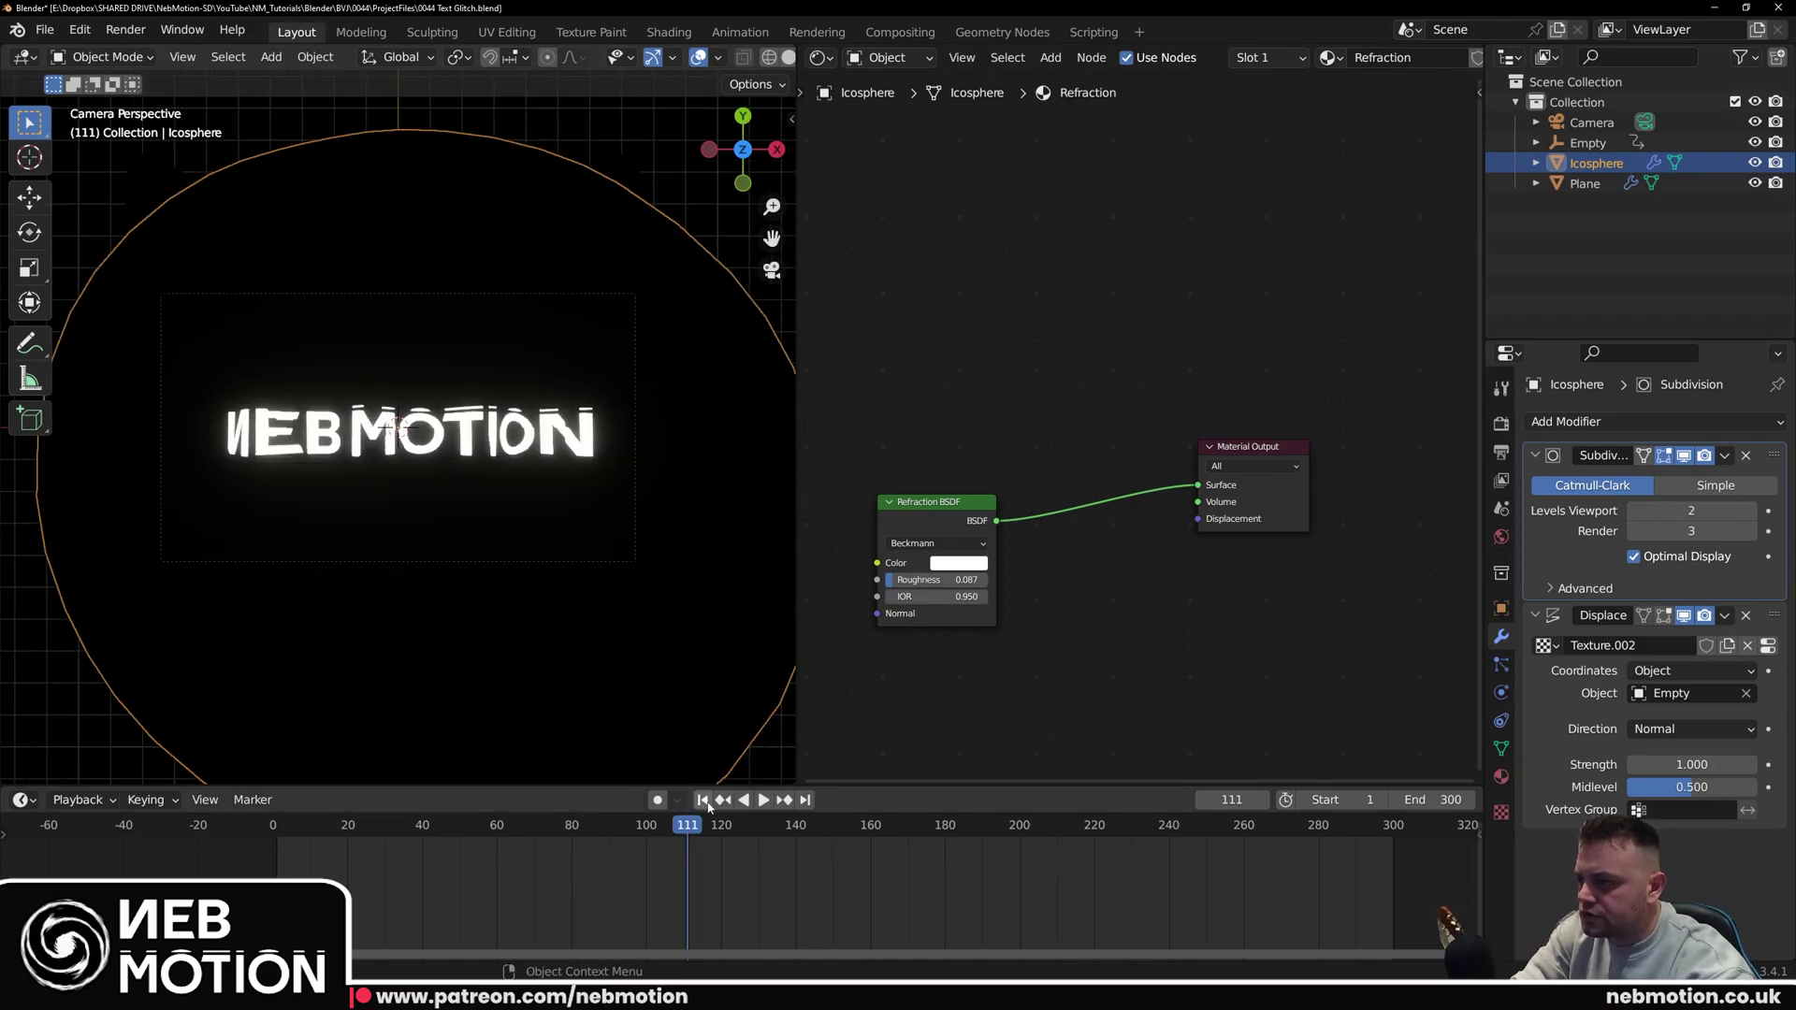
{"action": "left_click", "coordinate": [702, 800]}
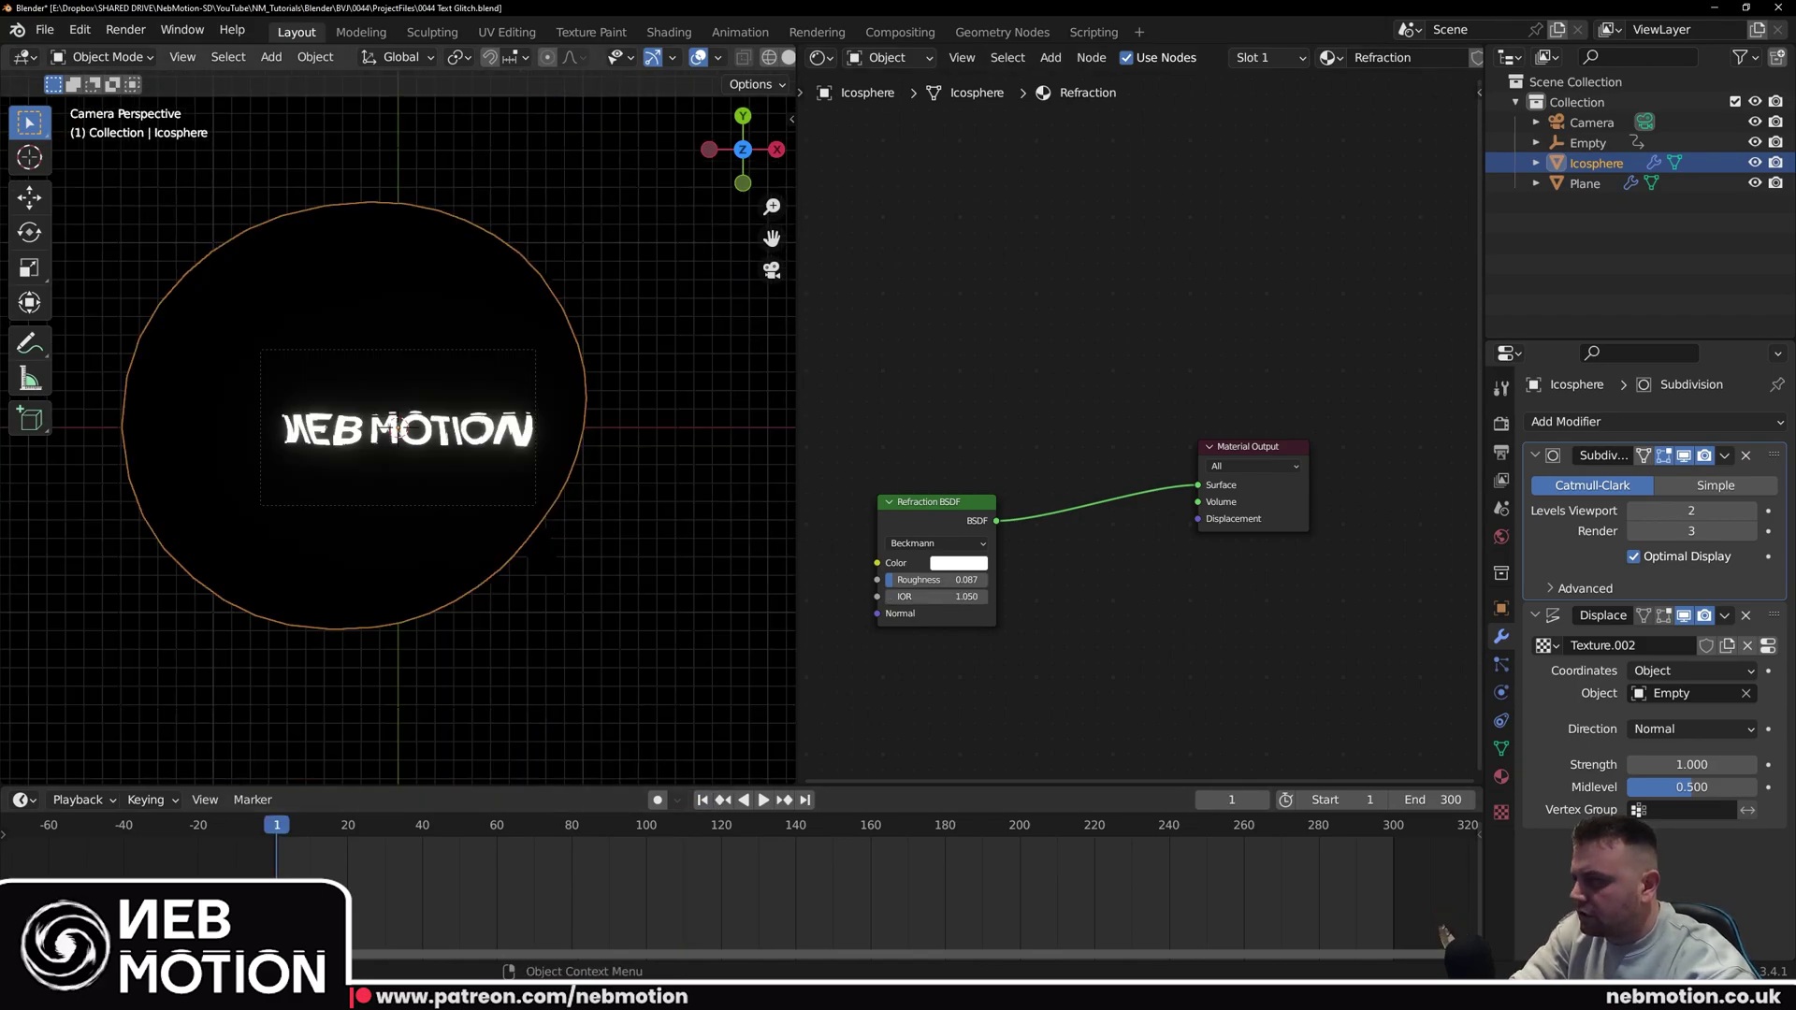
{"action": "key", "text": "s"}
{"action": "key", "text": "Escape"}
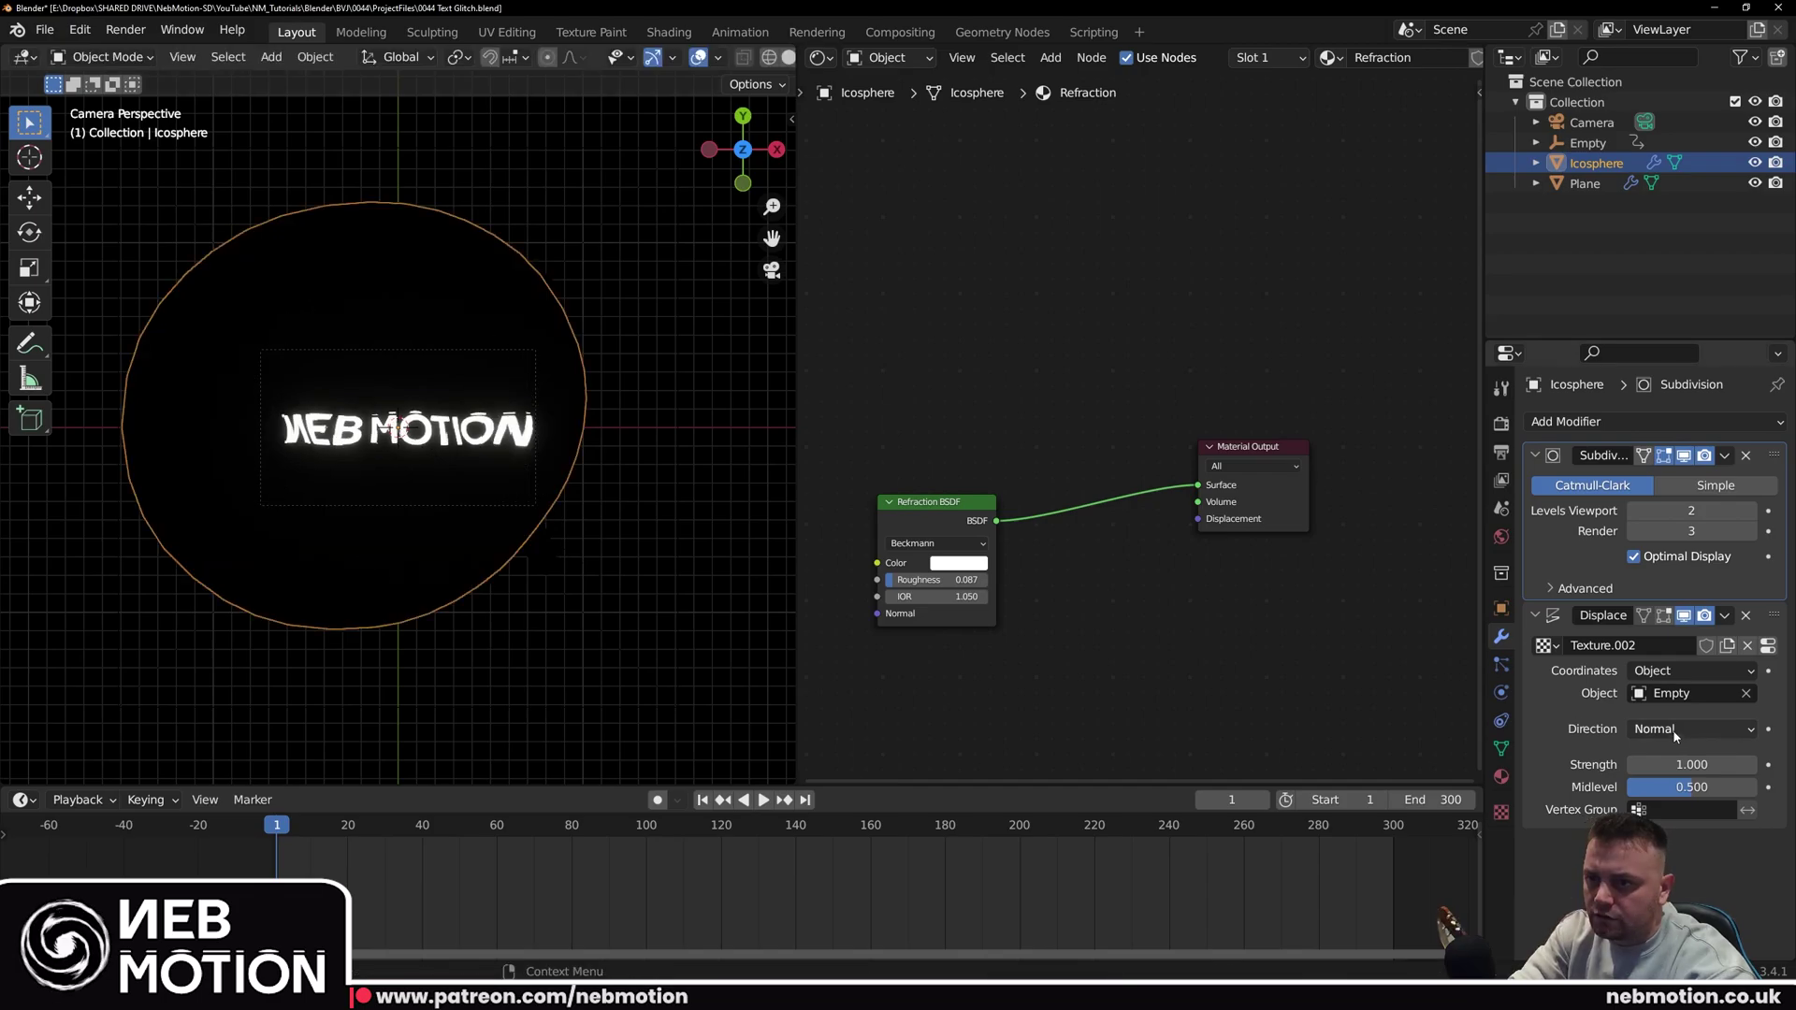
Step: Reduce the ico sphere's Displace strength to 0.500 and set its Clouds texture size to 0.17
{"action": "left_click_drag", "start_coordinate": [1691, 765], "coordinate": [1588, 764]}
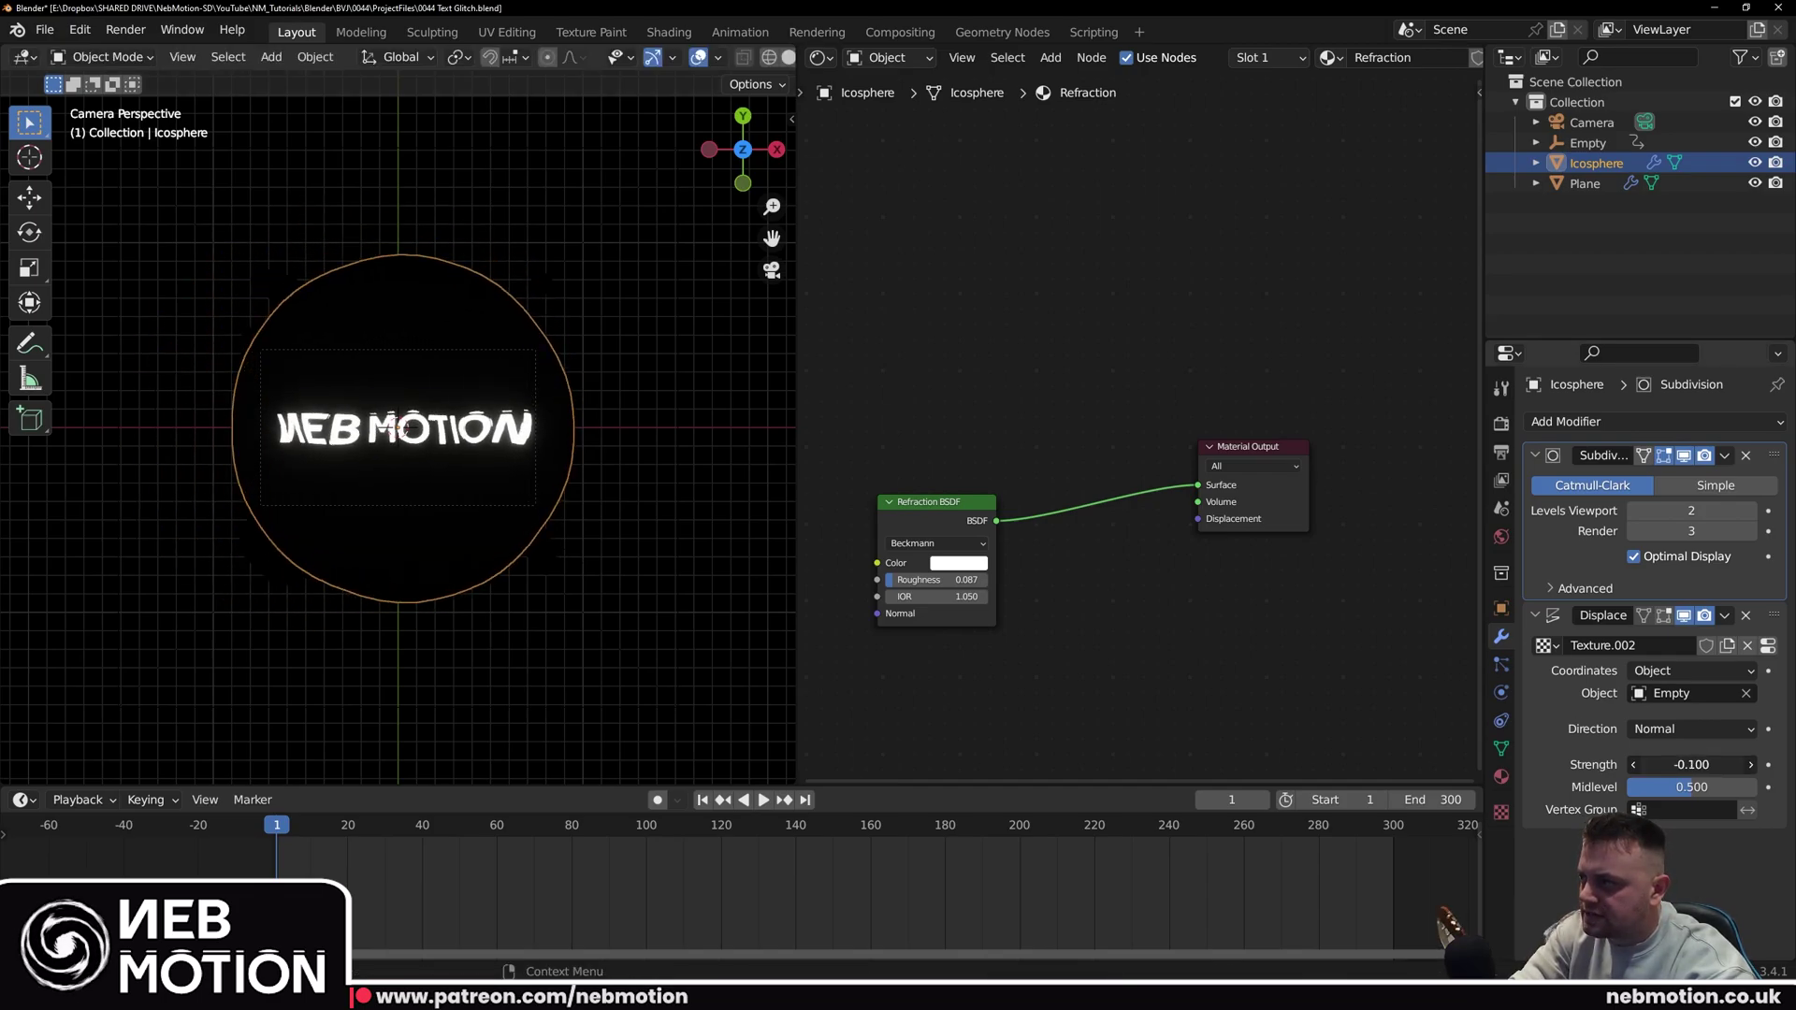
{"action": "left_click", "coordinate": [1502, 812]}
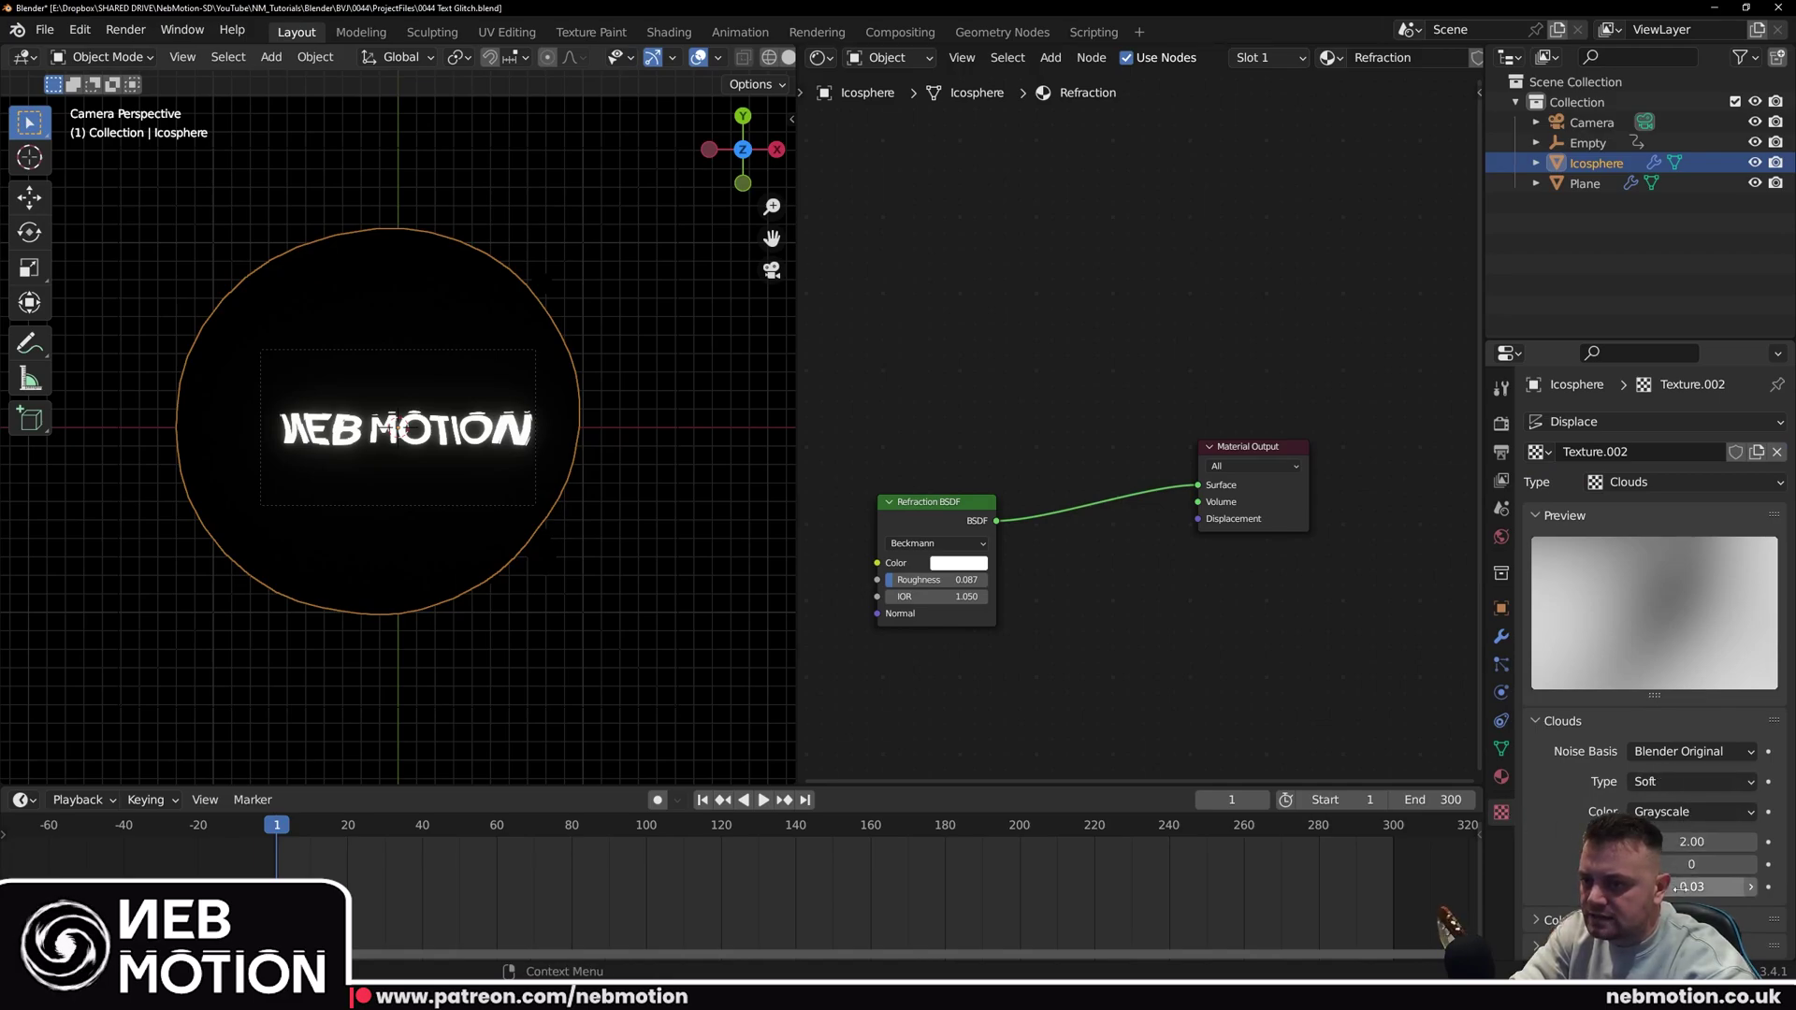
{"action": "left_click_drag", "start_coordinate": [1691, 842], "coordinate": [1642, 842]}
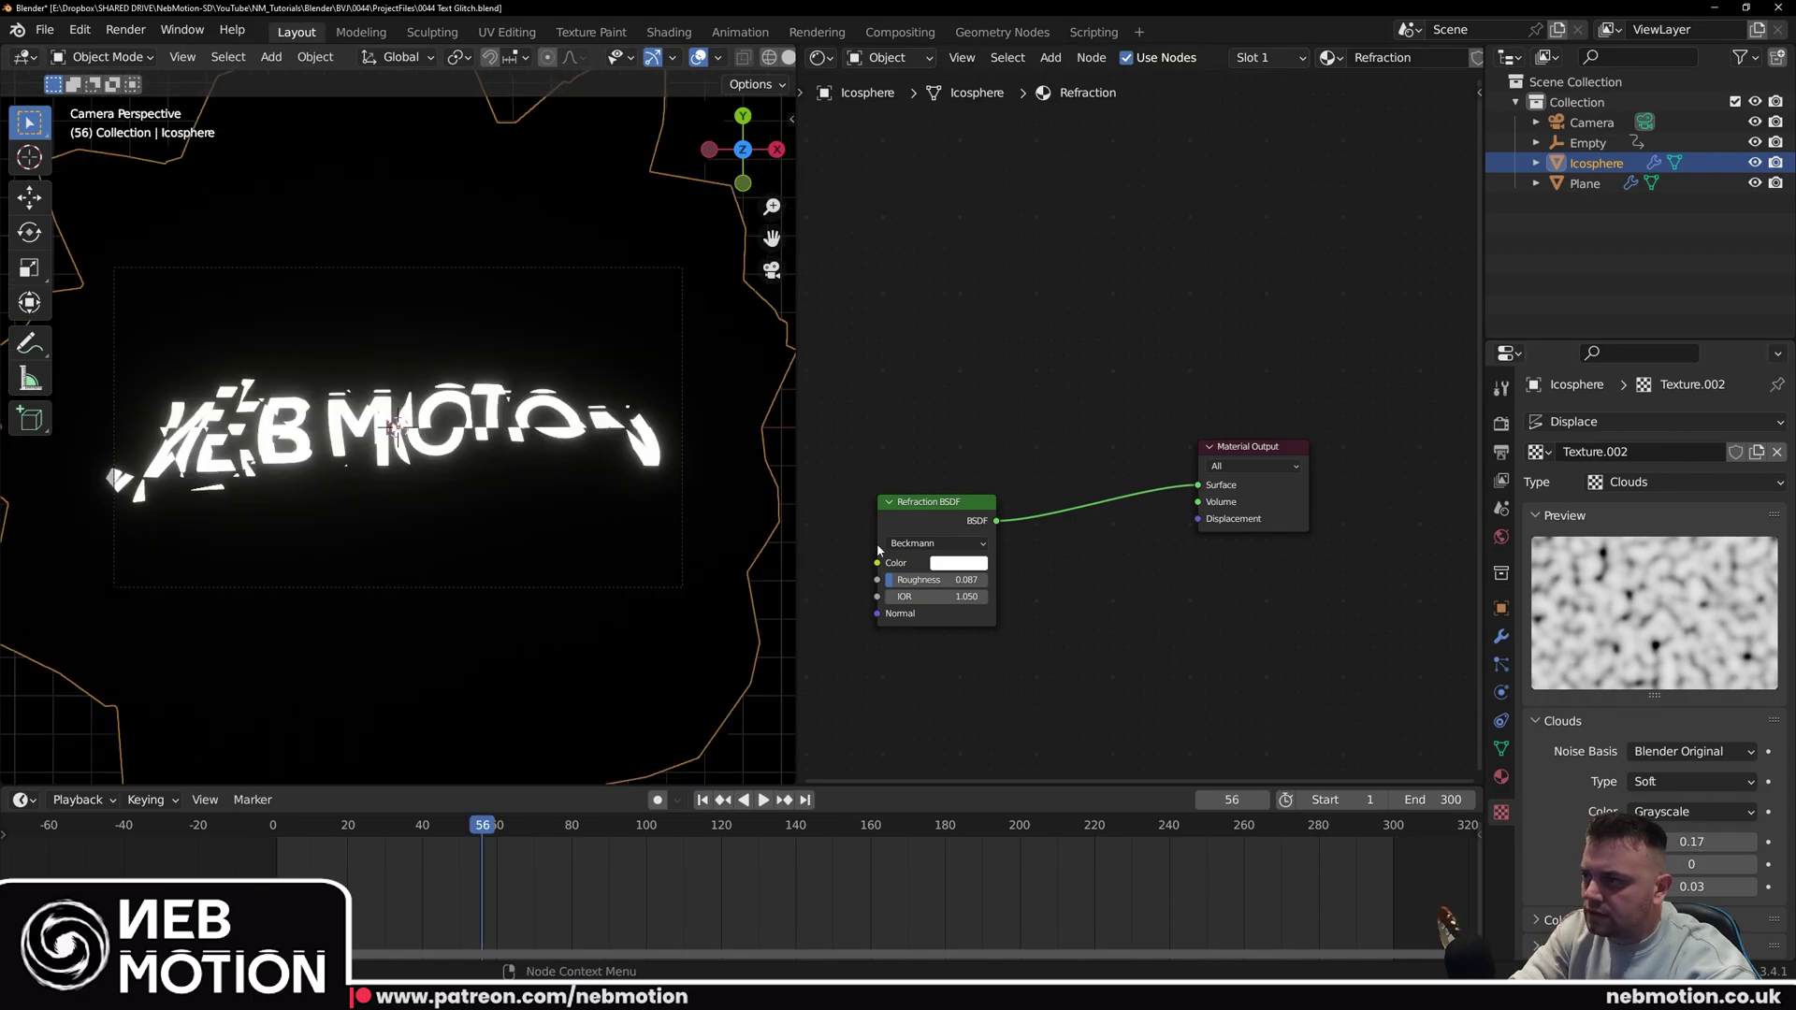
Step: Change the noise basis of the ico sphere's Clouds texture to Voronoi Crackle
{"action": "left_click", "coordinate": [1665, 482]}
{"action": "double_click", "coordinate": [1585, 452]}
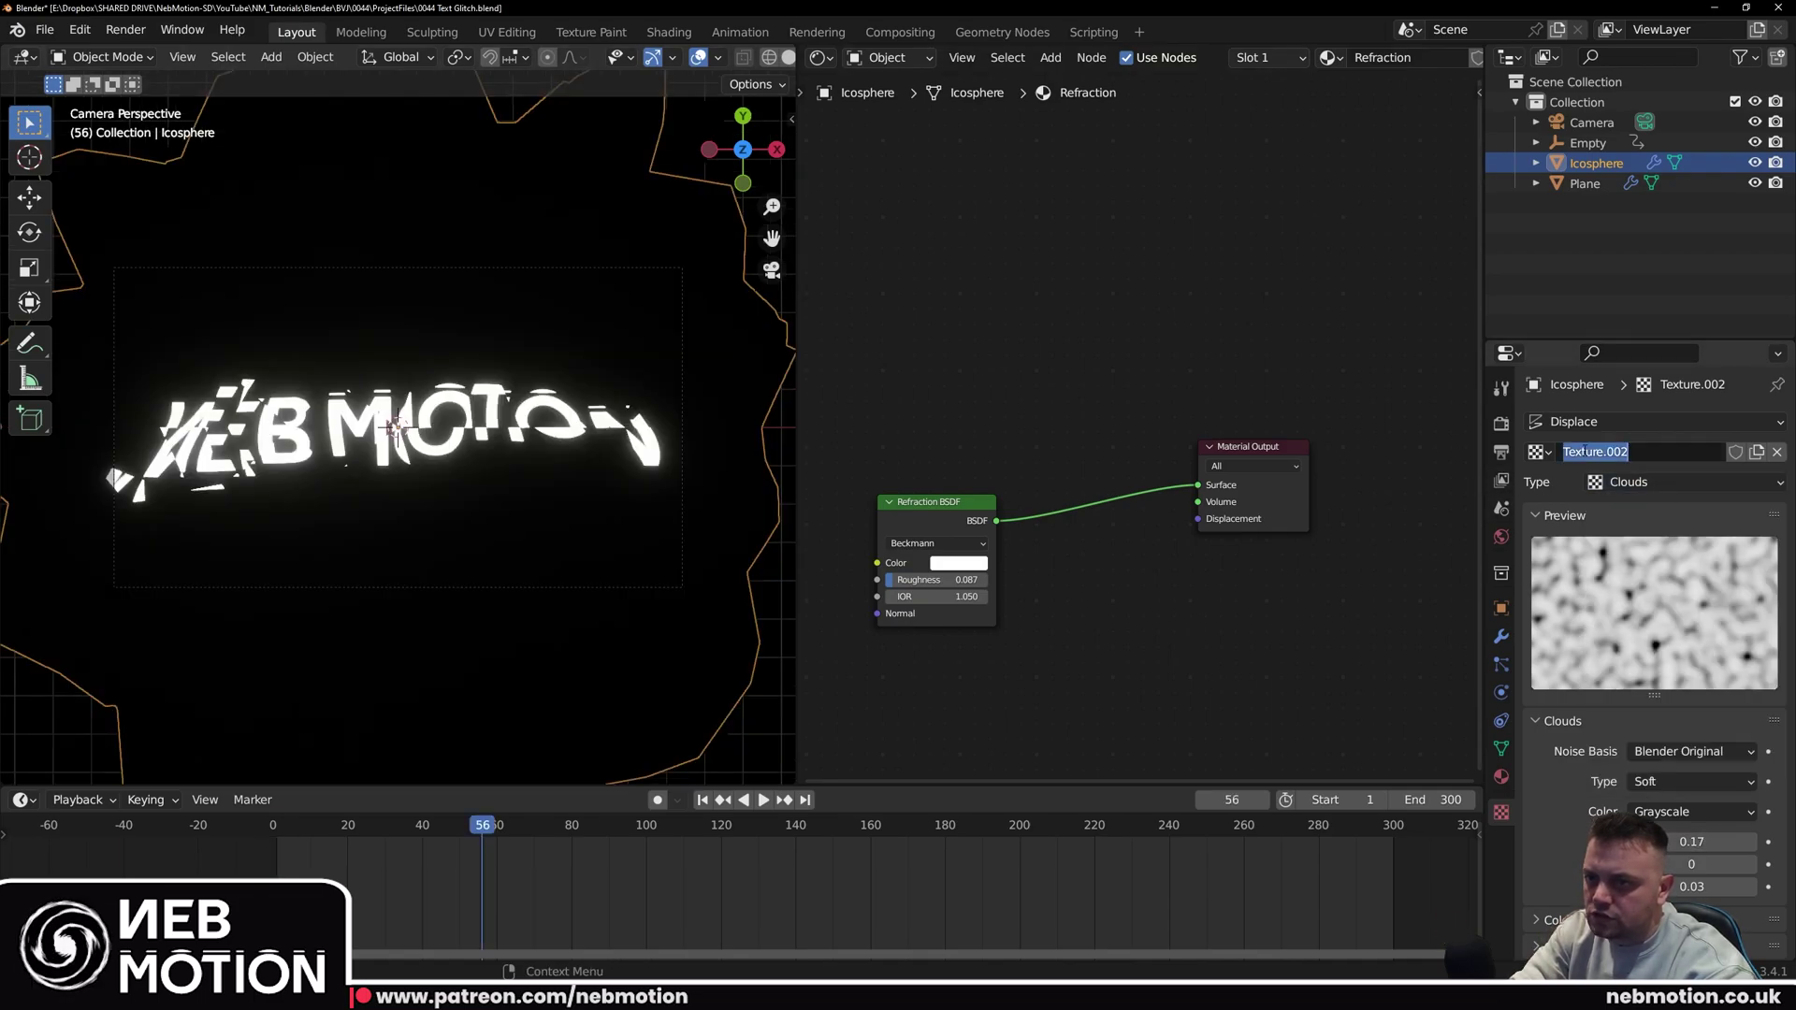
{"action": "left_click", "coordinate": [1691, 751]}
{"action": "left_click", "coordinate": [1659, 549]}
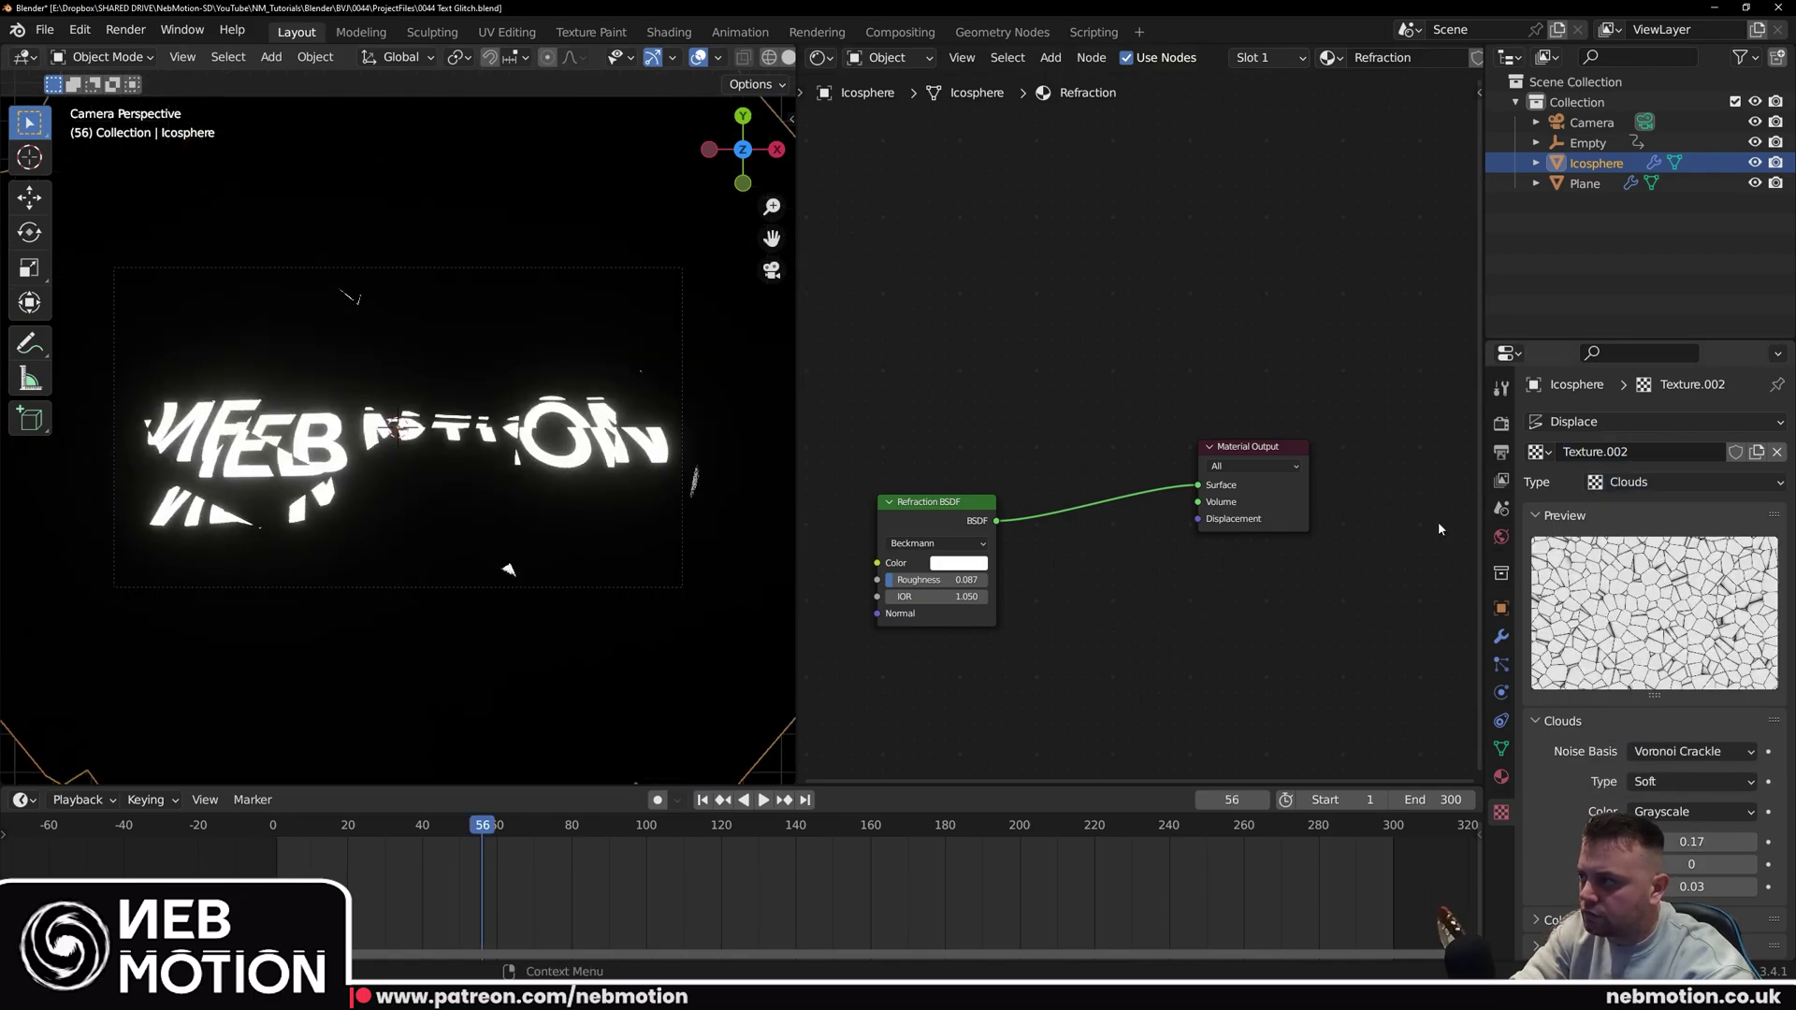
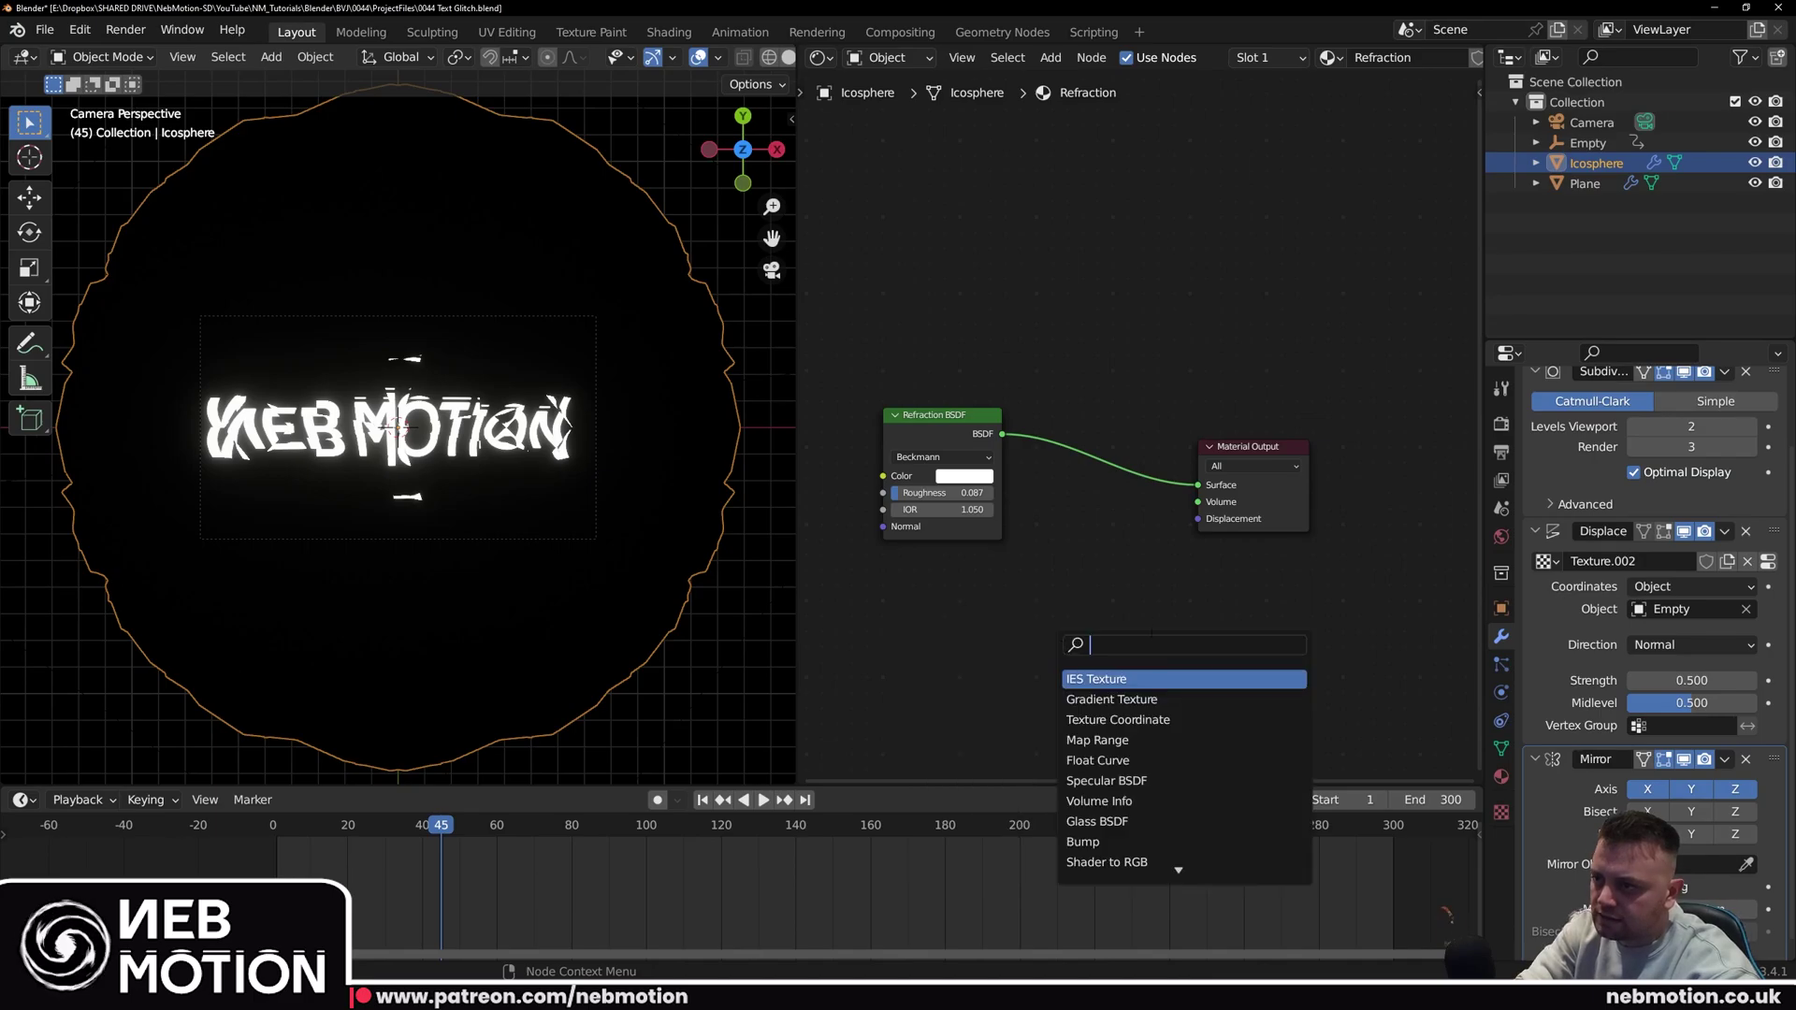
Step: Insert a Mix Shader between the Refraction BSDF and the Material Output of the Refraction material
{"action": "type", "text": "mix"}
{"action": "key", "text": "Return"}
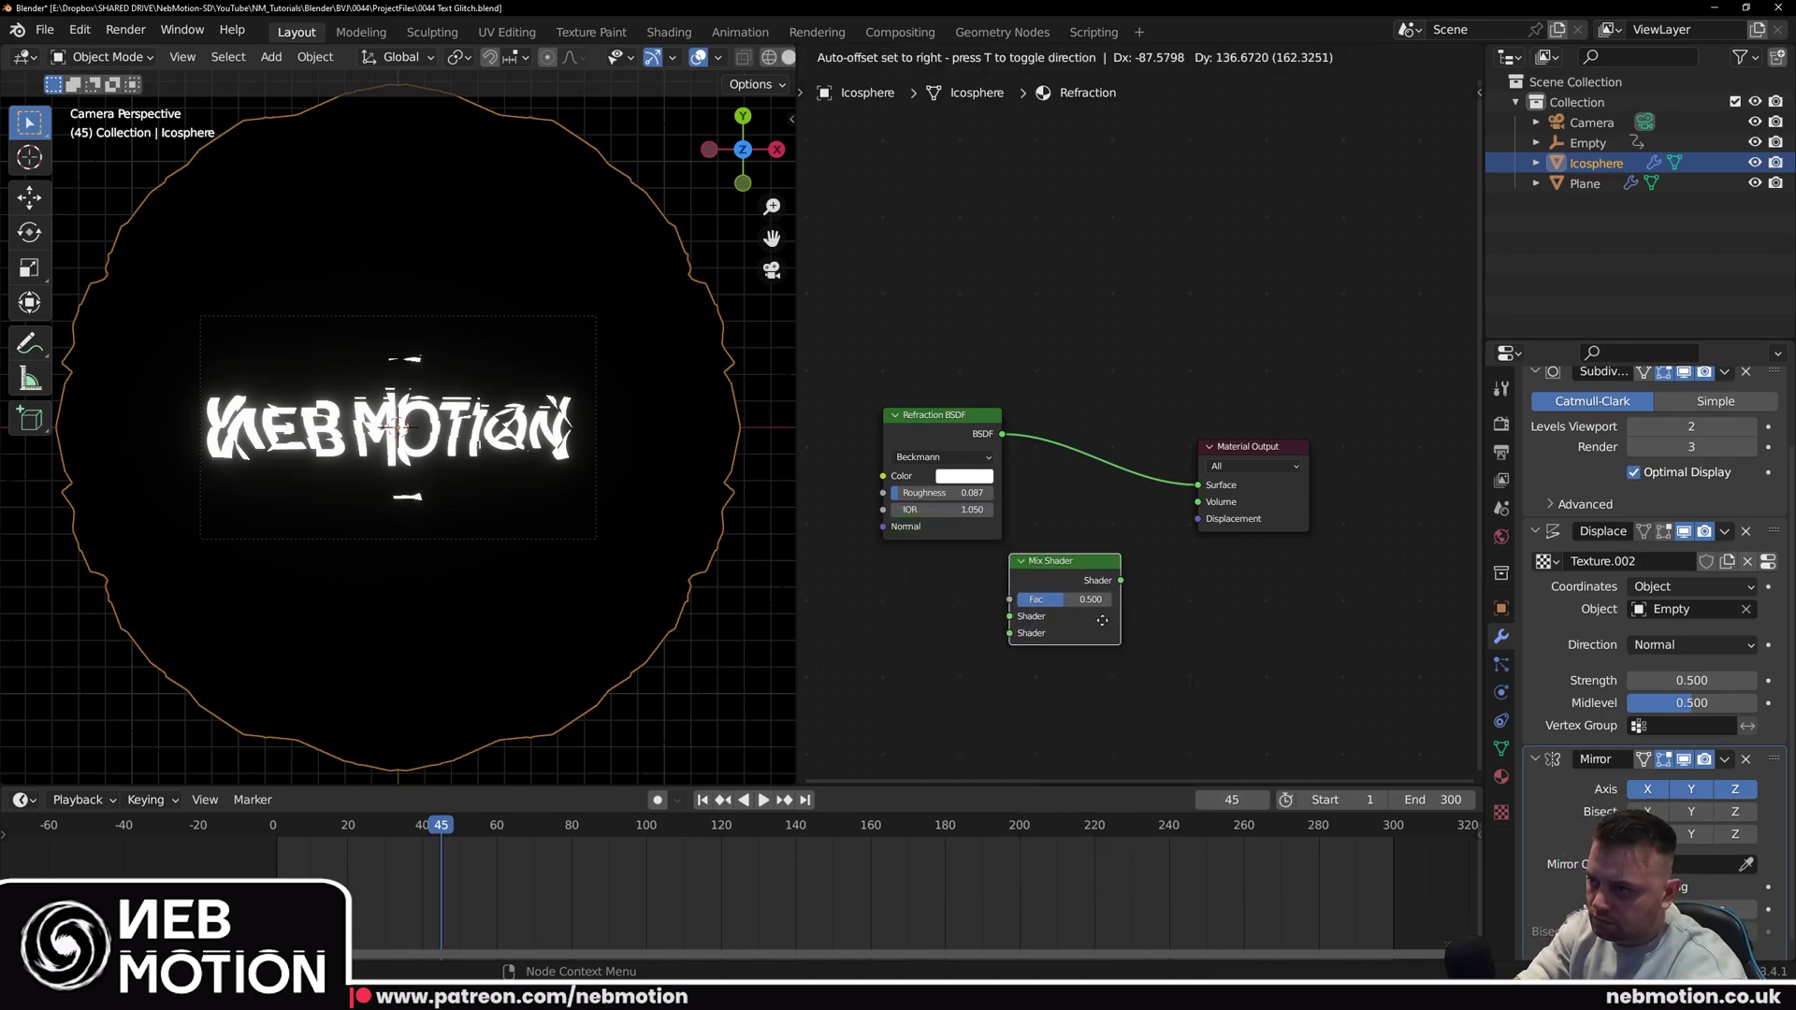
{"action": "left_click", "coordinate": [1149, 524]}
Step: Add a Transparent BSDF, connect it to the Mix Shader's second shader input, and set the Fac to 0.000
{"action": "key", "text": "shift+a"}
{"action": "left_click", "coordinate": [835, 710]}
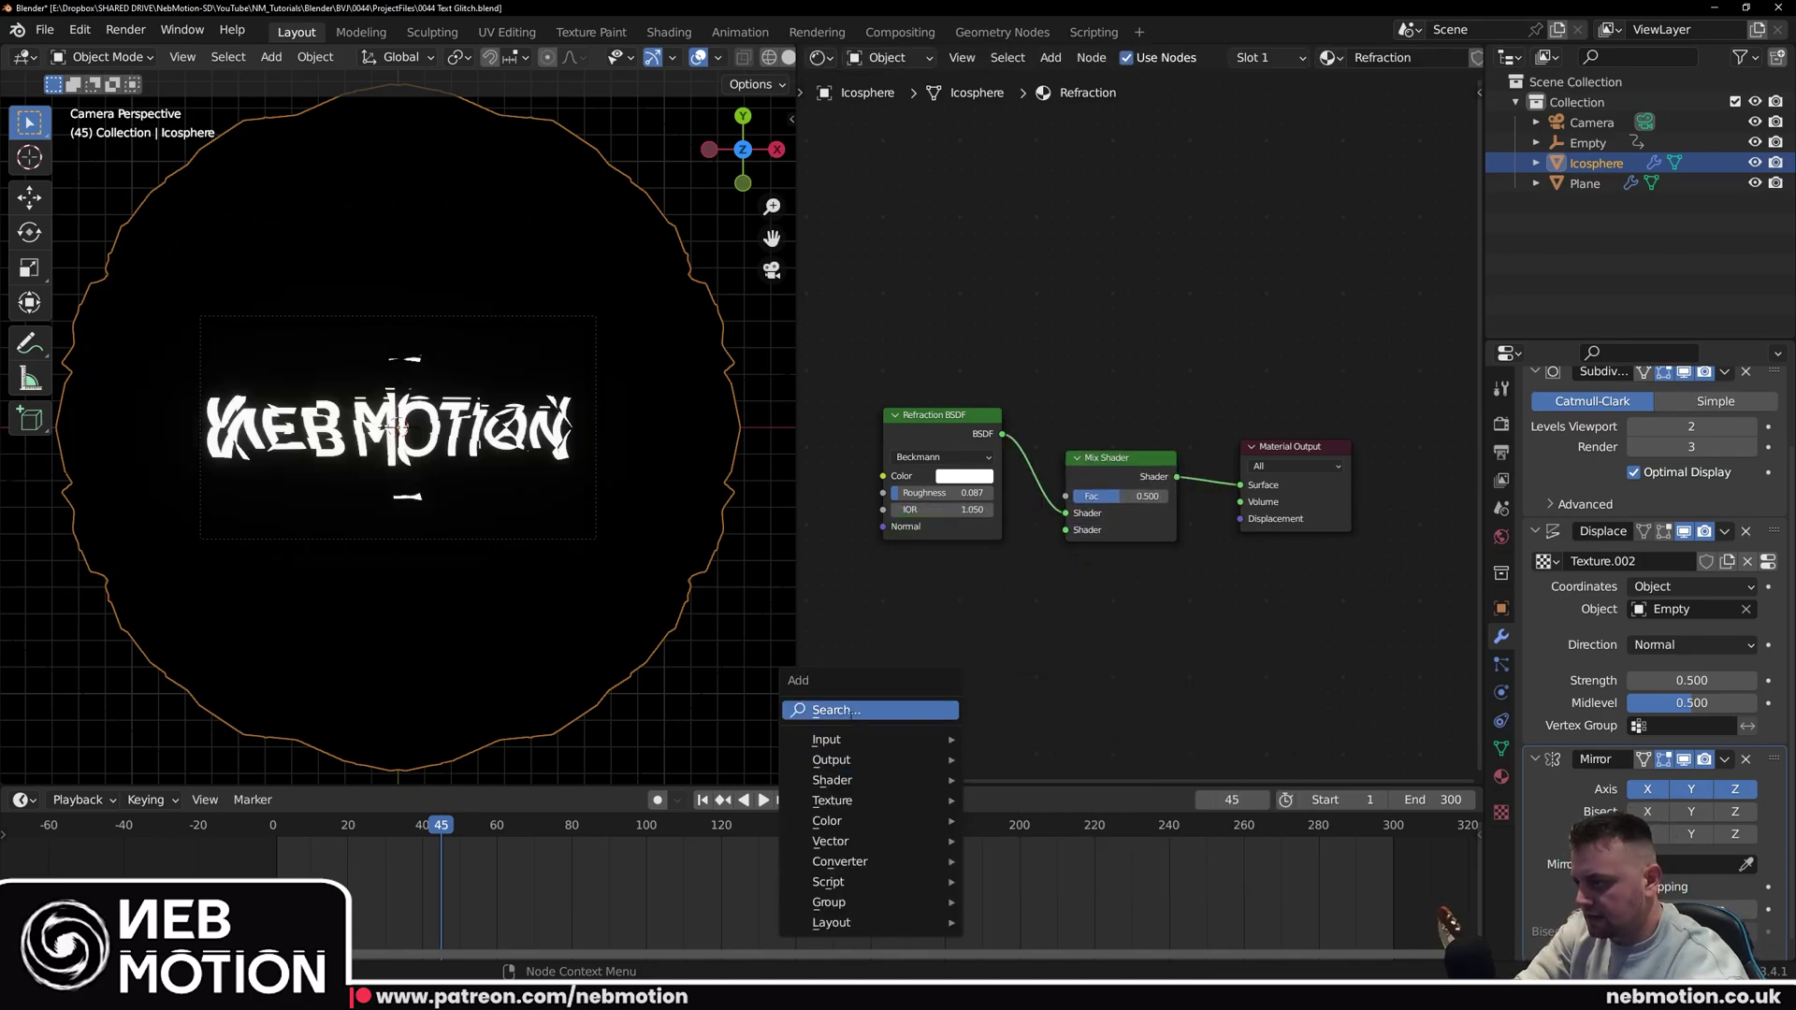
{"action": "type", "text": "tran"}
{"action": "key", "text": "Return"}
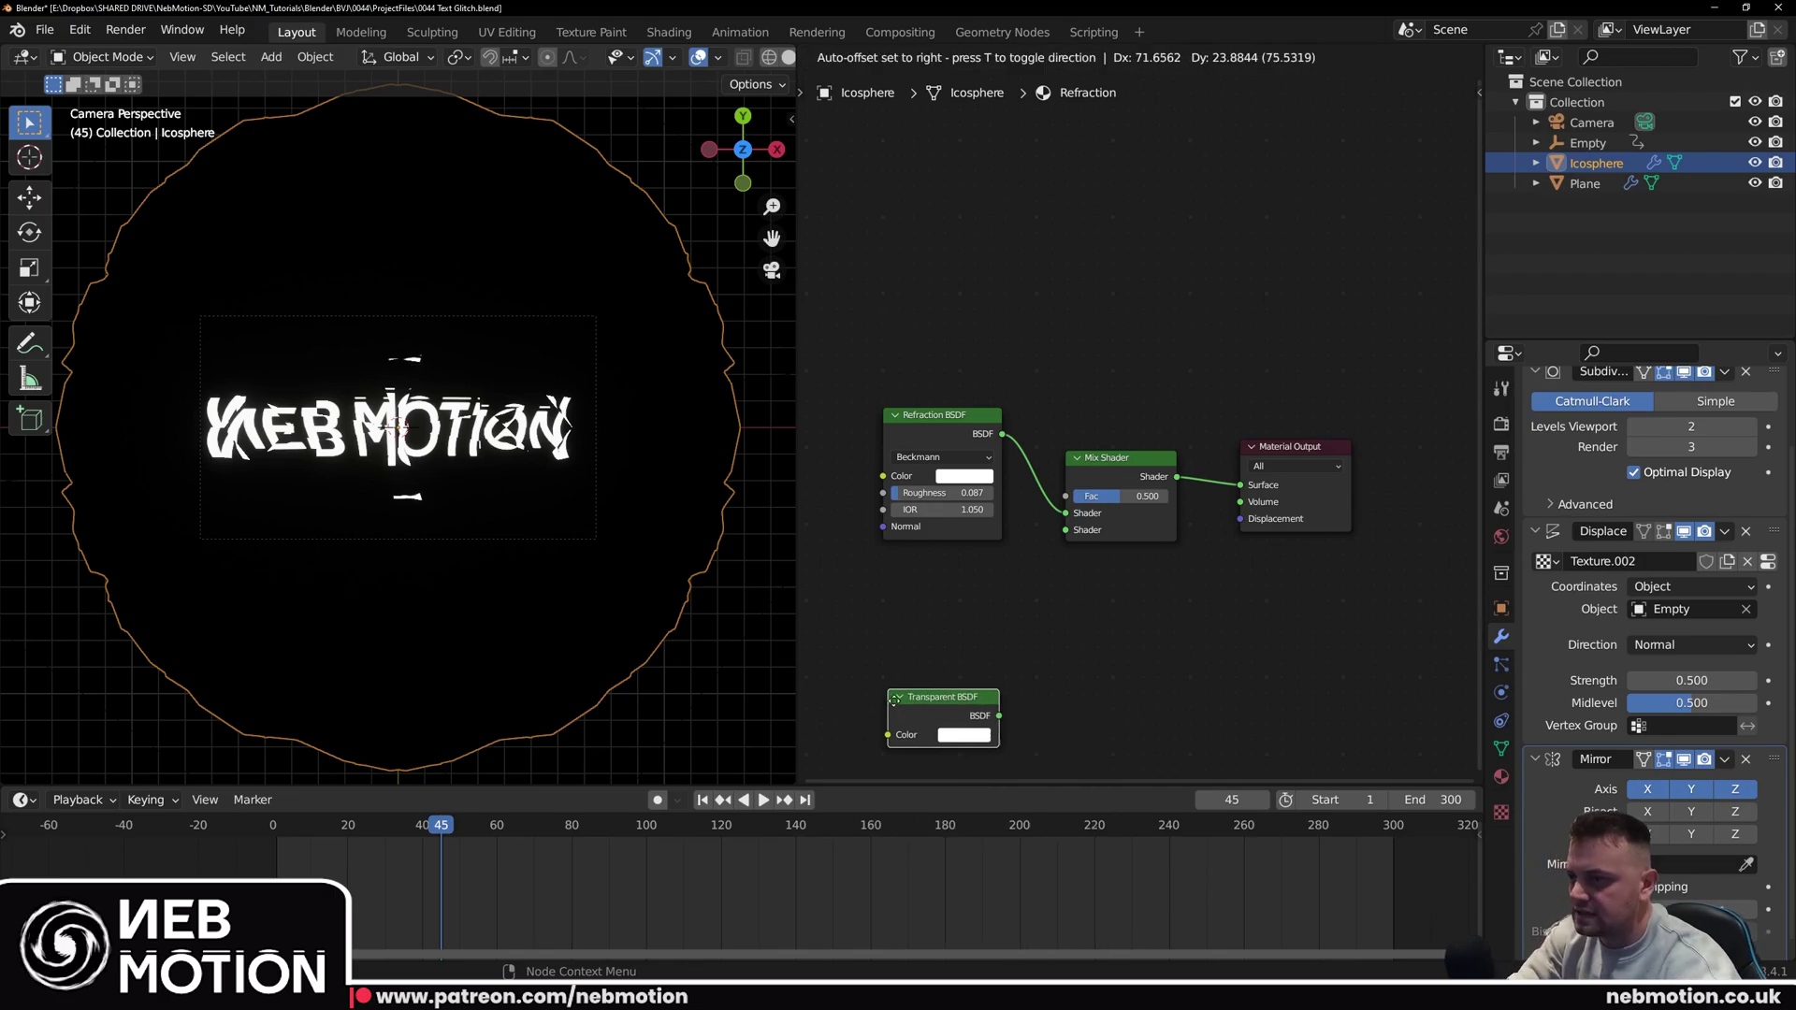
{"action": "left_click", "coordinate": [903, 627]}
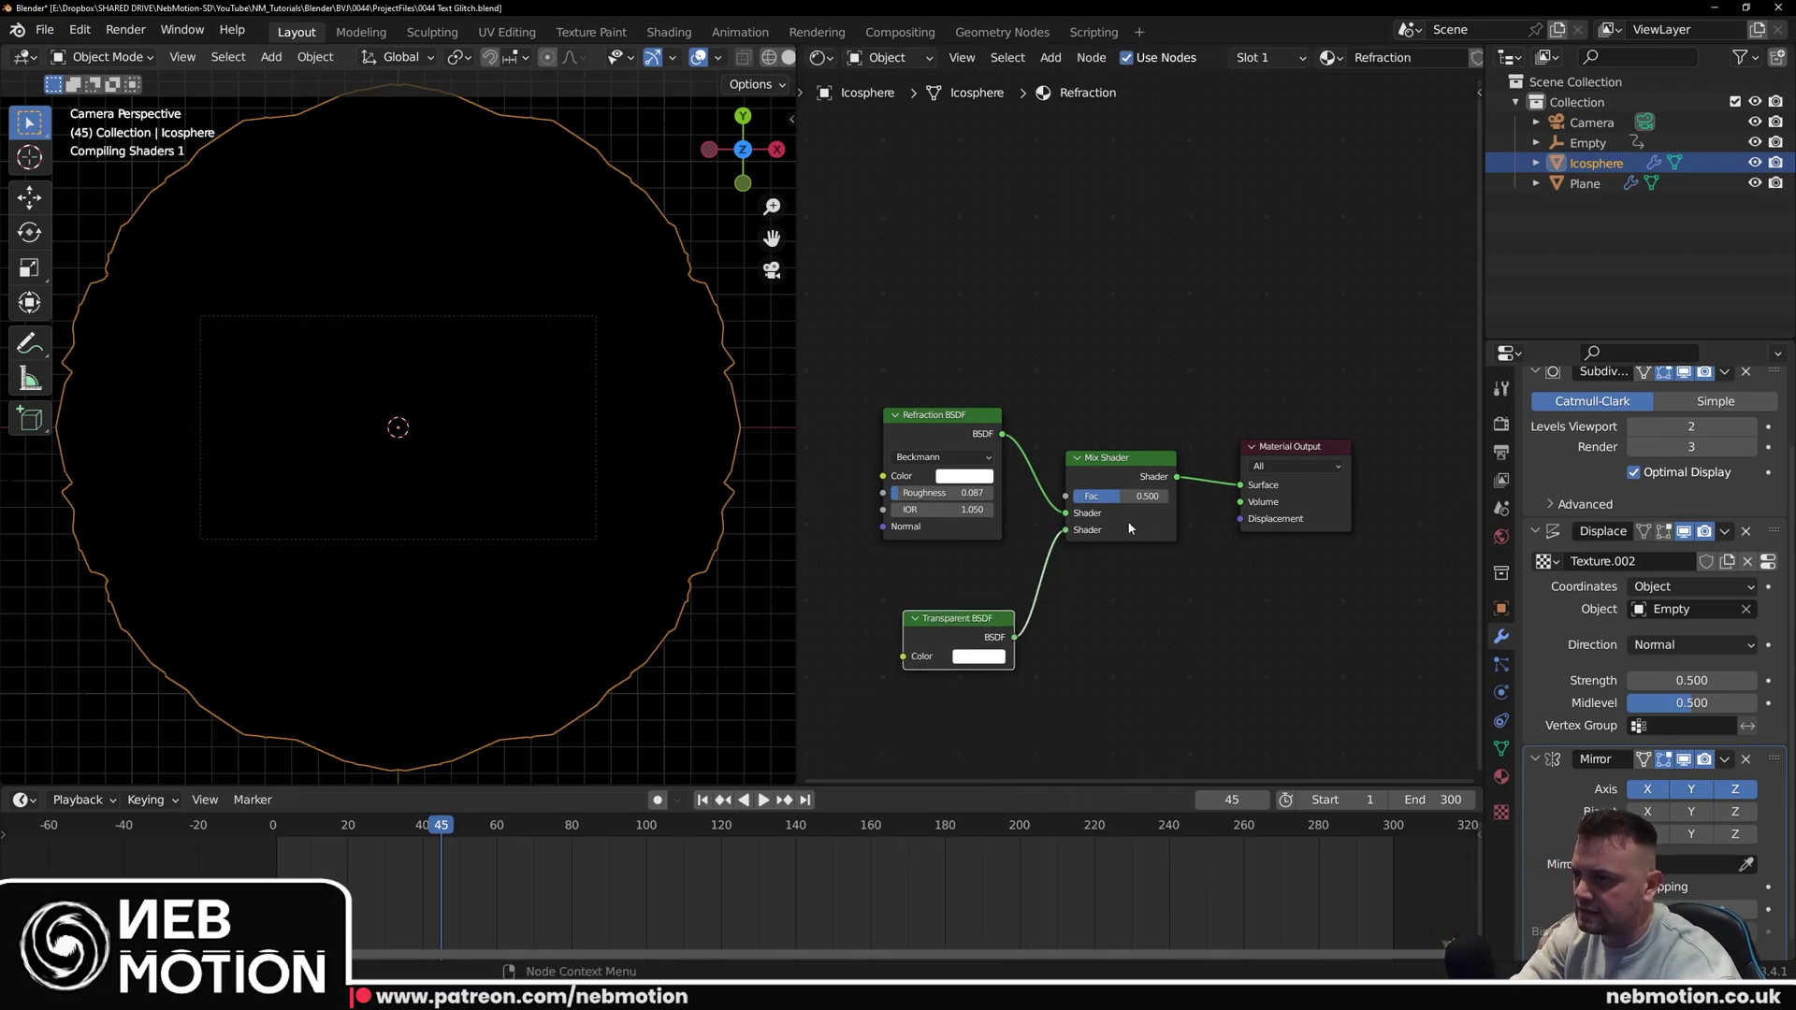
{"action": "left_click", "coordinate": [1107, 596]}
{"action": "left_click_drag", "start_coordinate": [1121, 496], "coordinate": [1073, 495]}
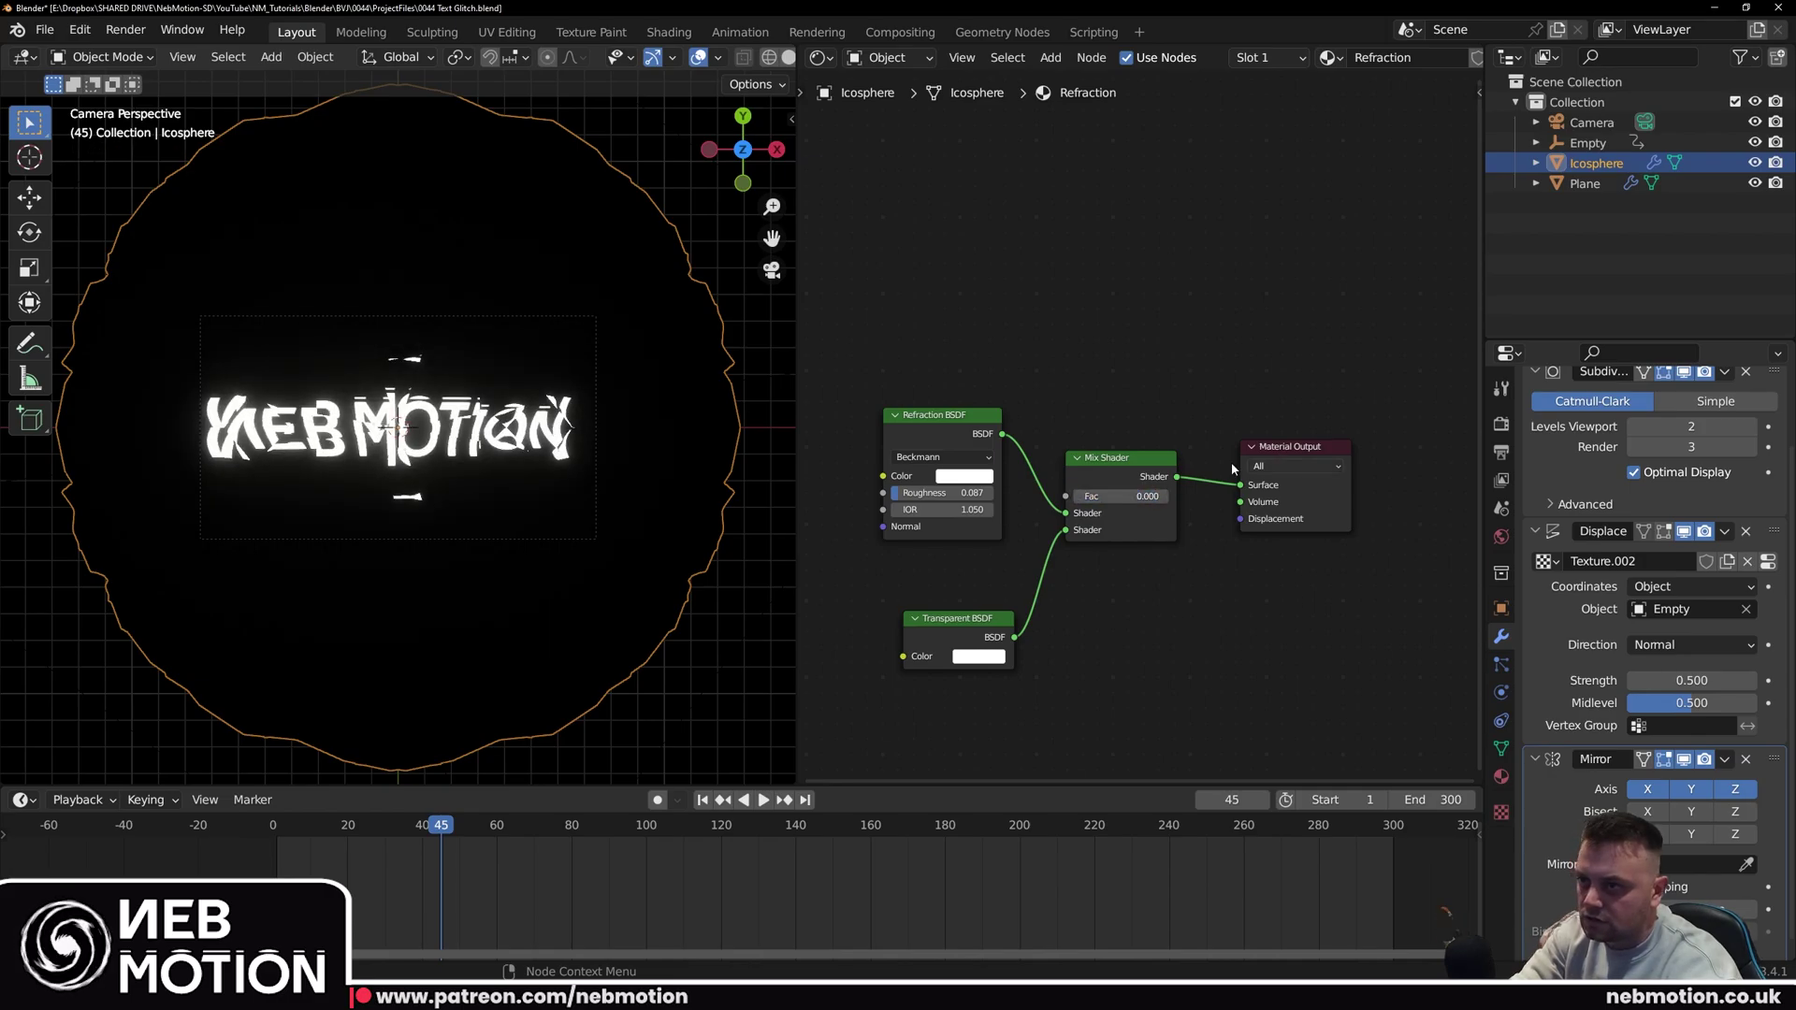
Step: Set the Refraction material's blend mode to Alpha Hashed and hide the viewport overlays
{"action": "left_click", "coordinate": [1501, 776]}
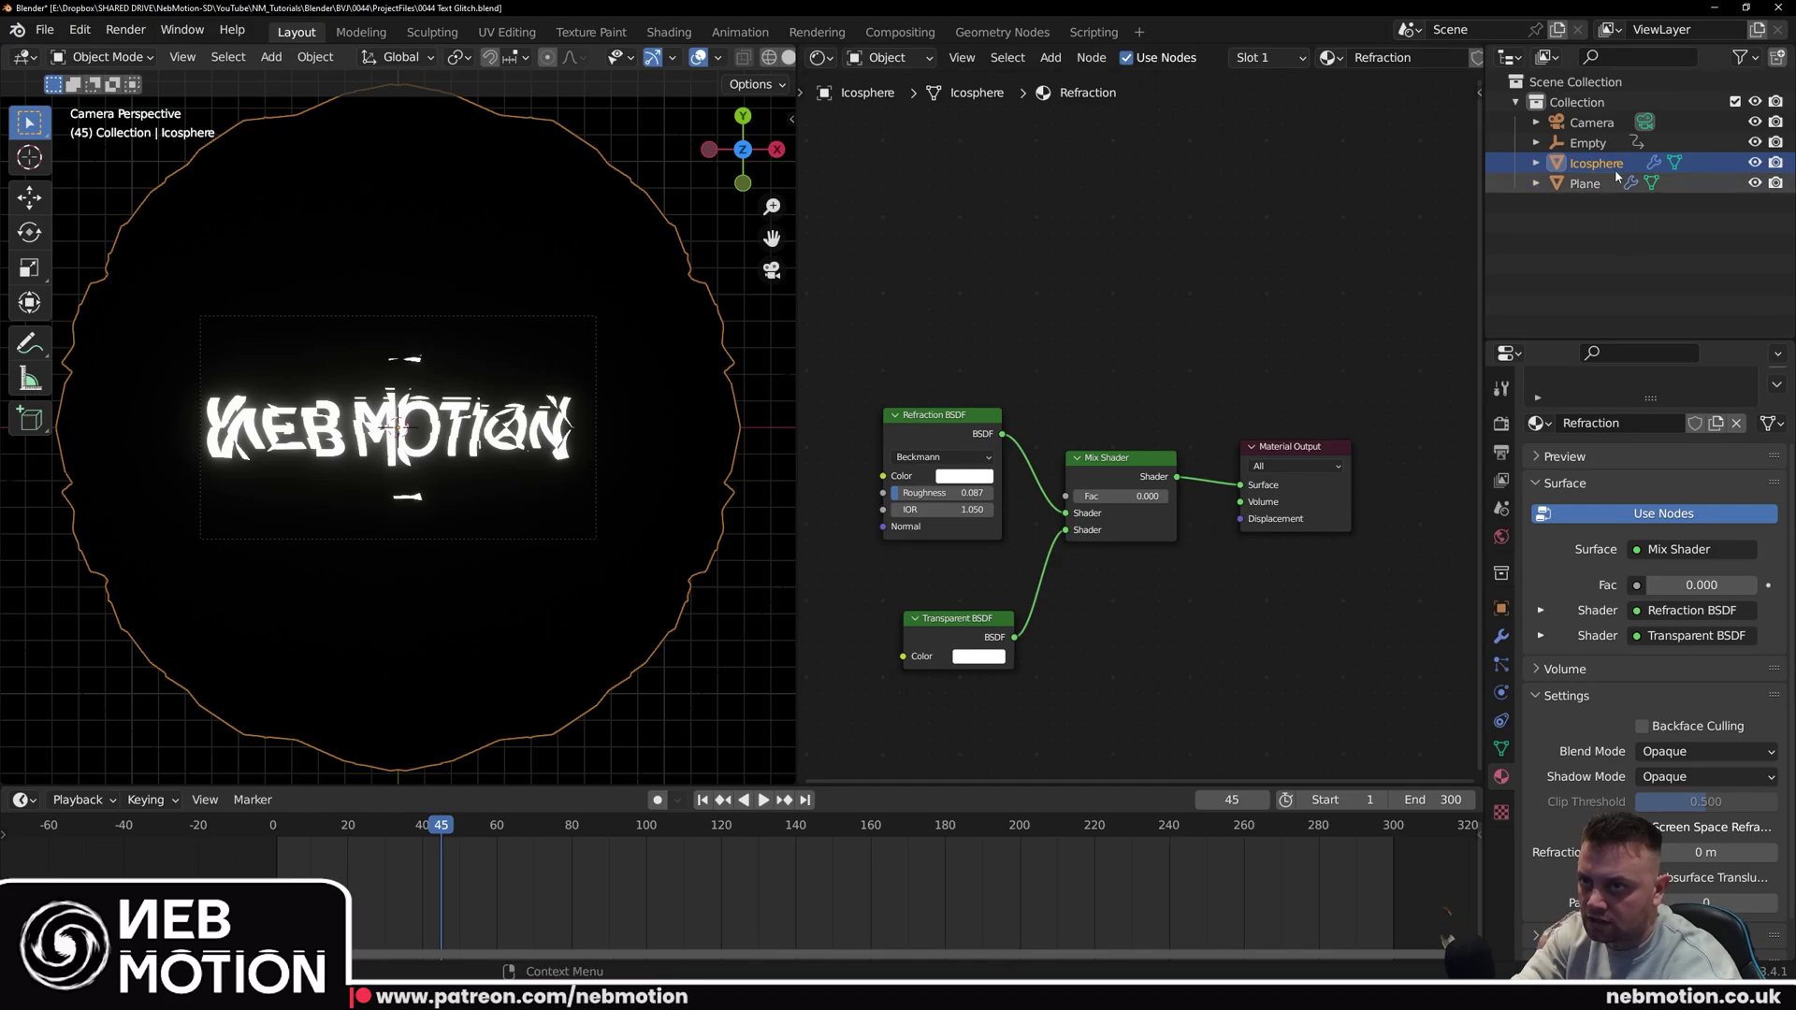
{"action": "scroll", "coordinate": [1638, 781], "scroll_direction": "down", "scroll_amount": 1}
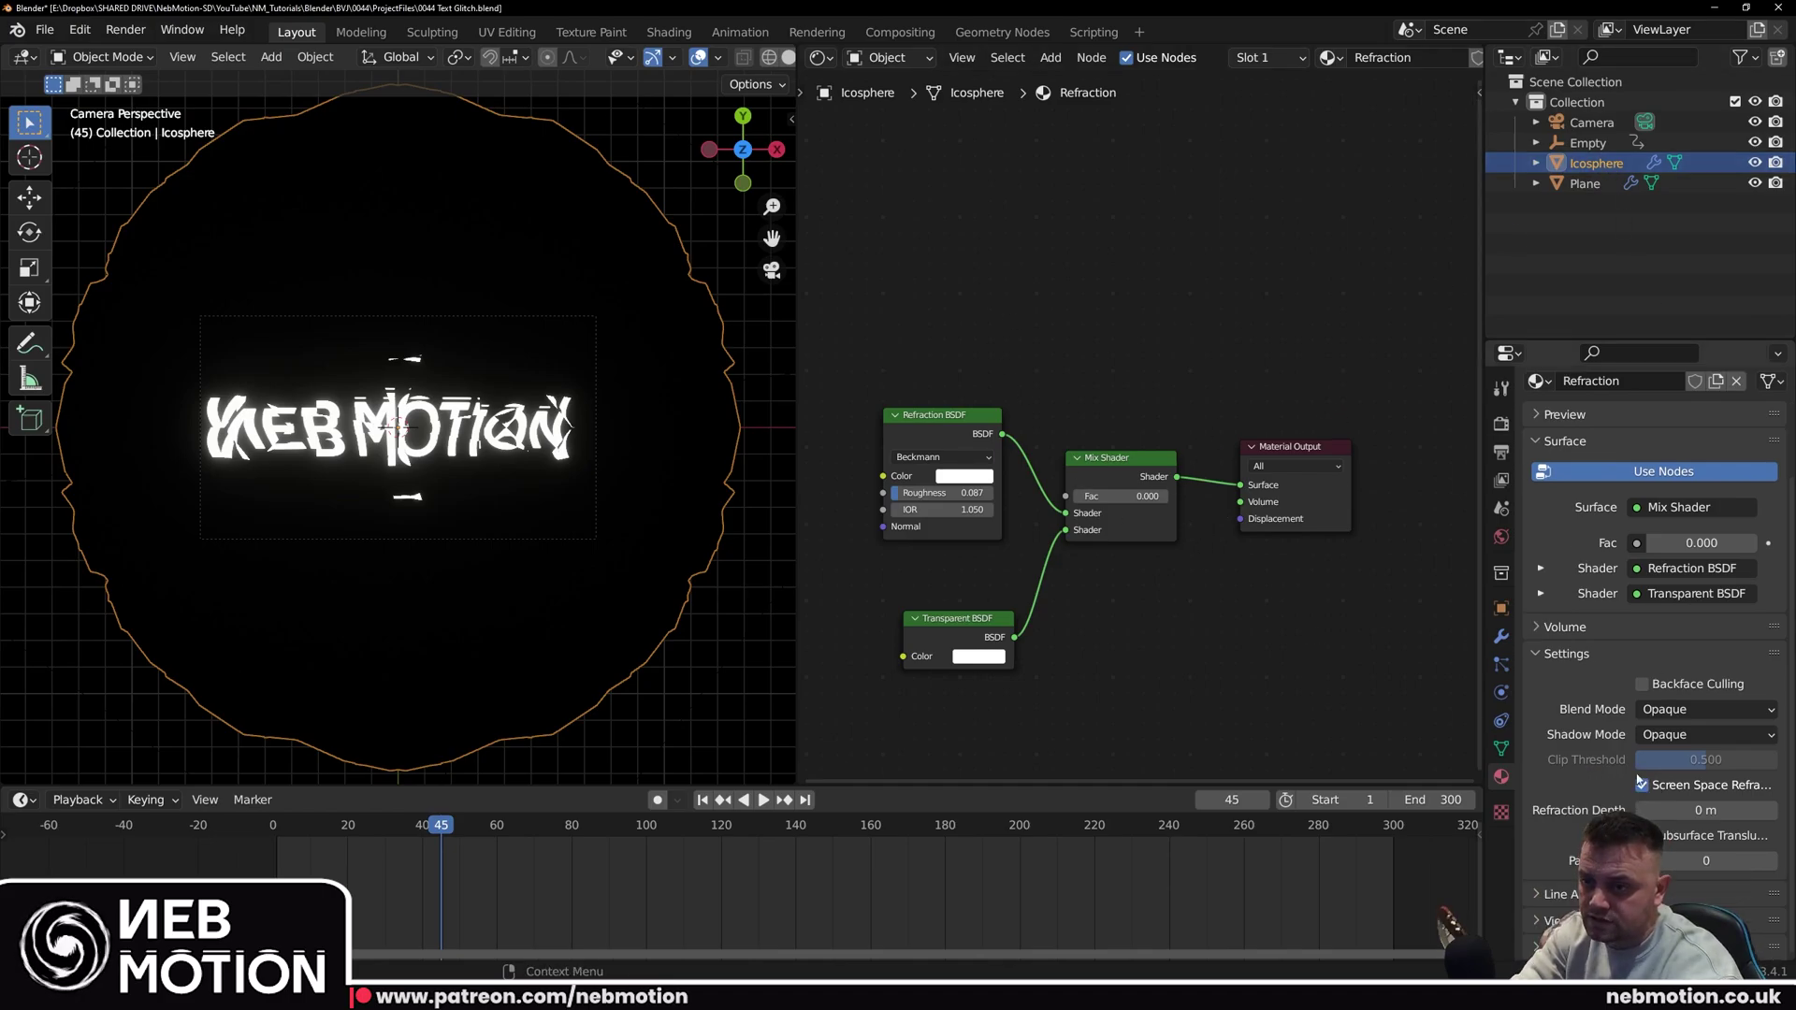
{"action": "left_click", "coordinate": [1661, 711]}
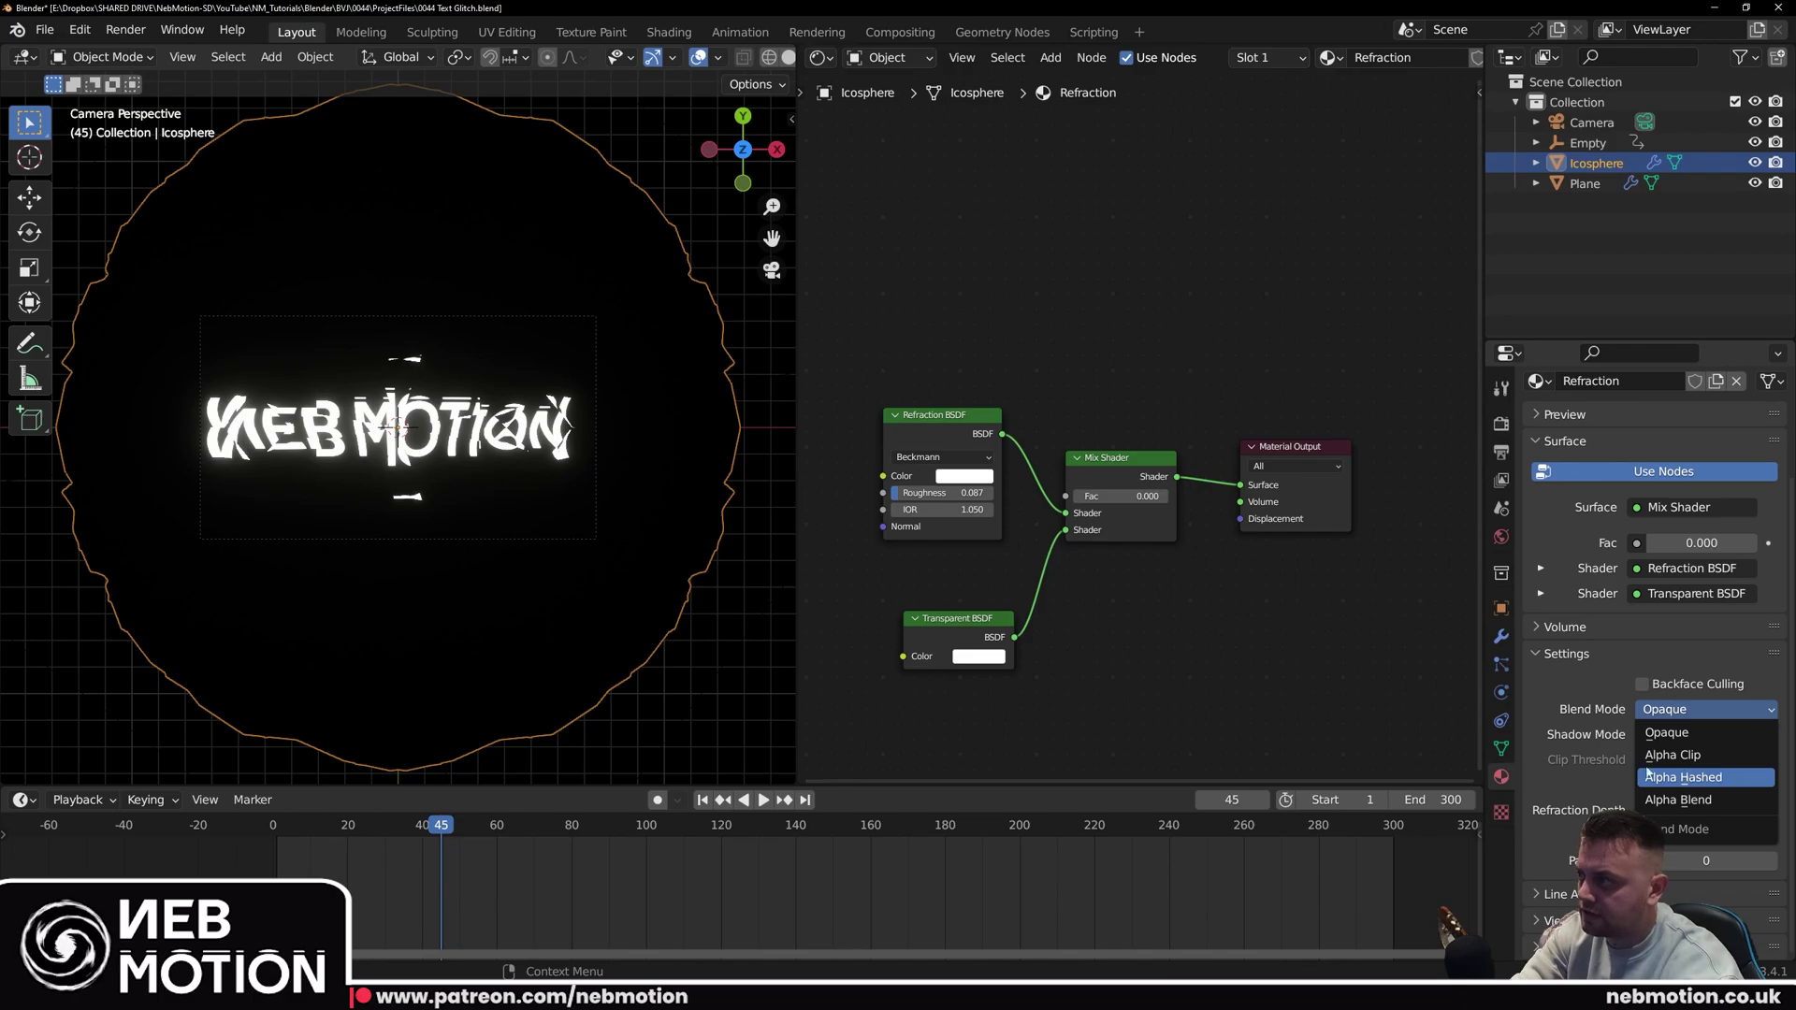
{"action": "left_click", "coordinate": [1674, 778]}
{"action": "left_click", "coordinate": [697, 58]}
Step: Preview the animation with the Mix Shader's Fac at 1.000, and set the Fac back to 0.000
{"action": "key", "text": "space"}
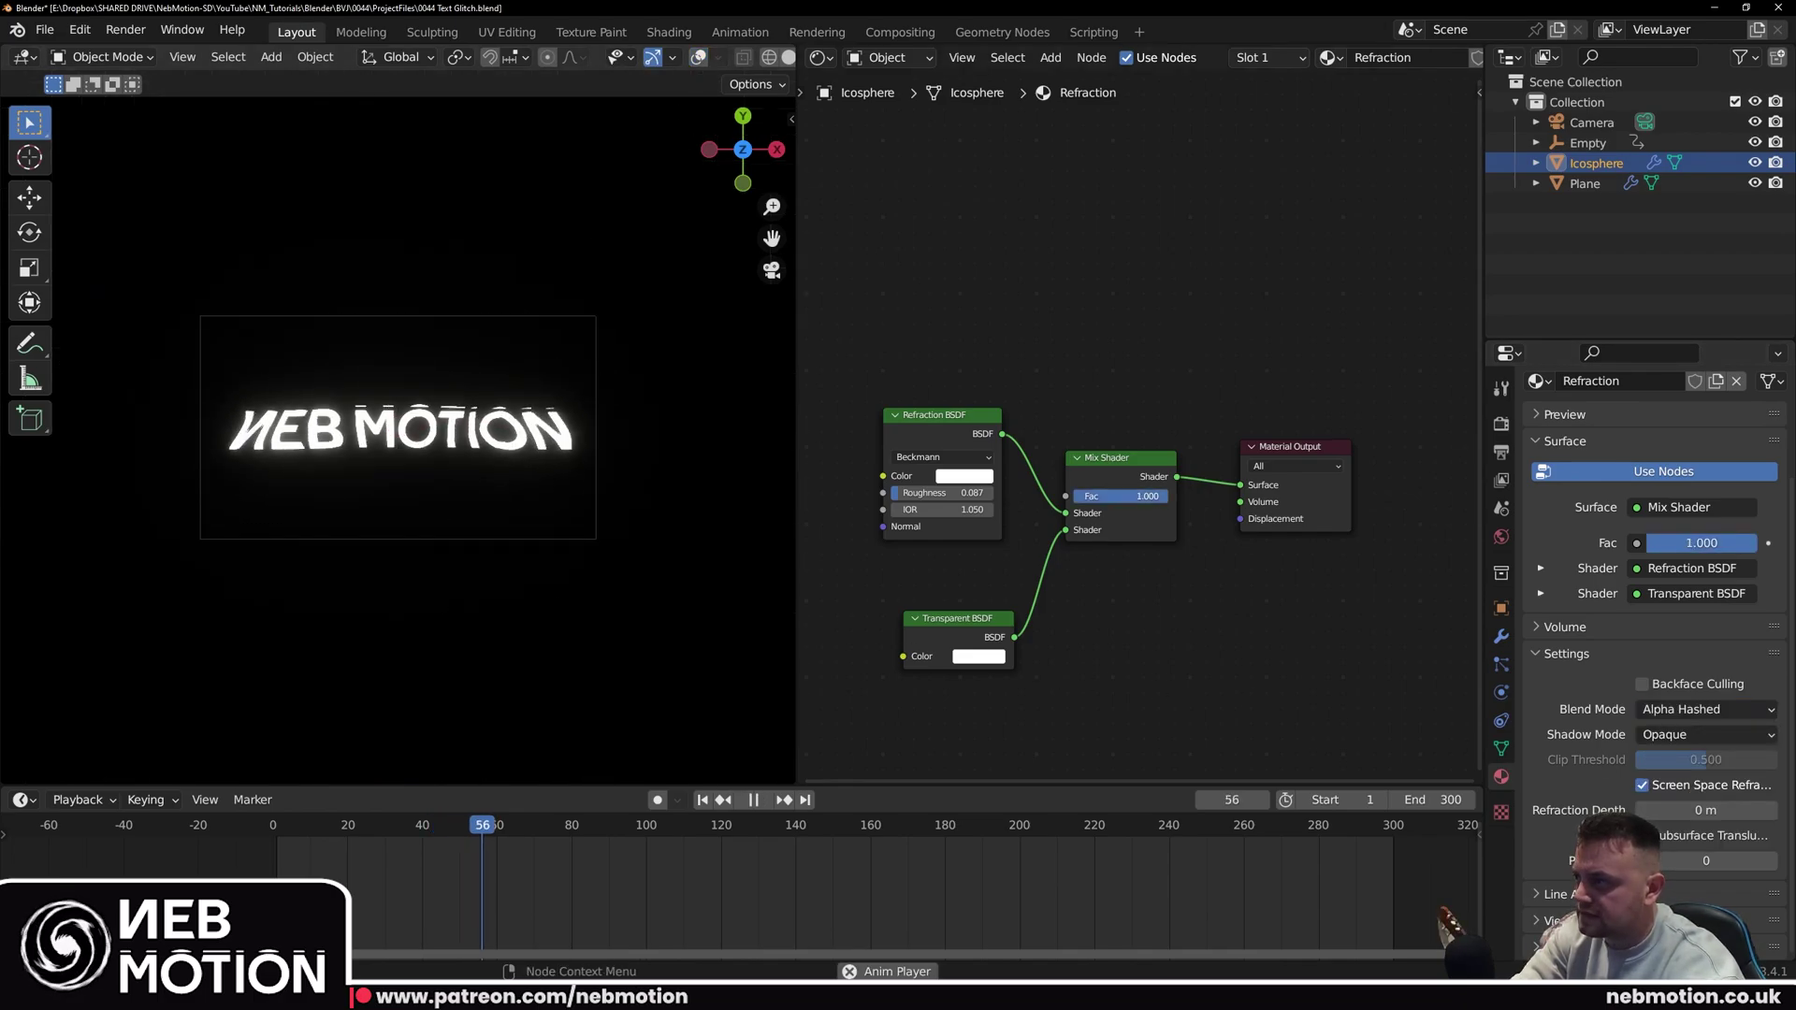
{"action": "key", "text": "space"}
{"action": "left_click_drag", "start_coordinate": [1164, 501], "coordinate": [1072, 501]}
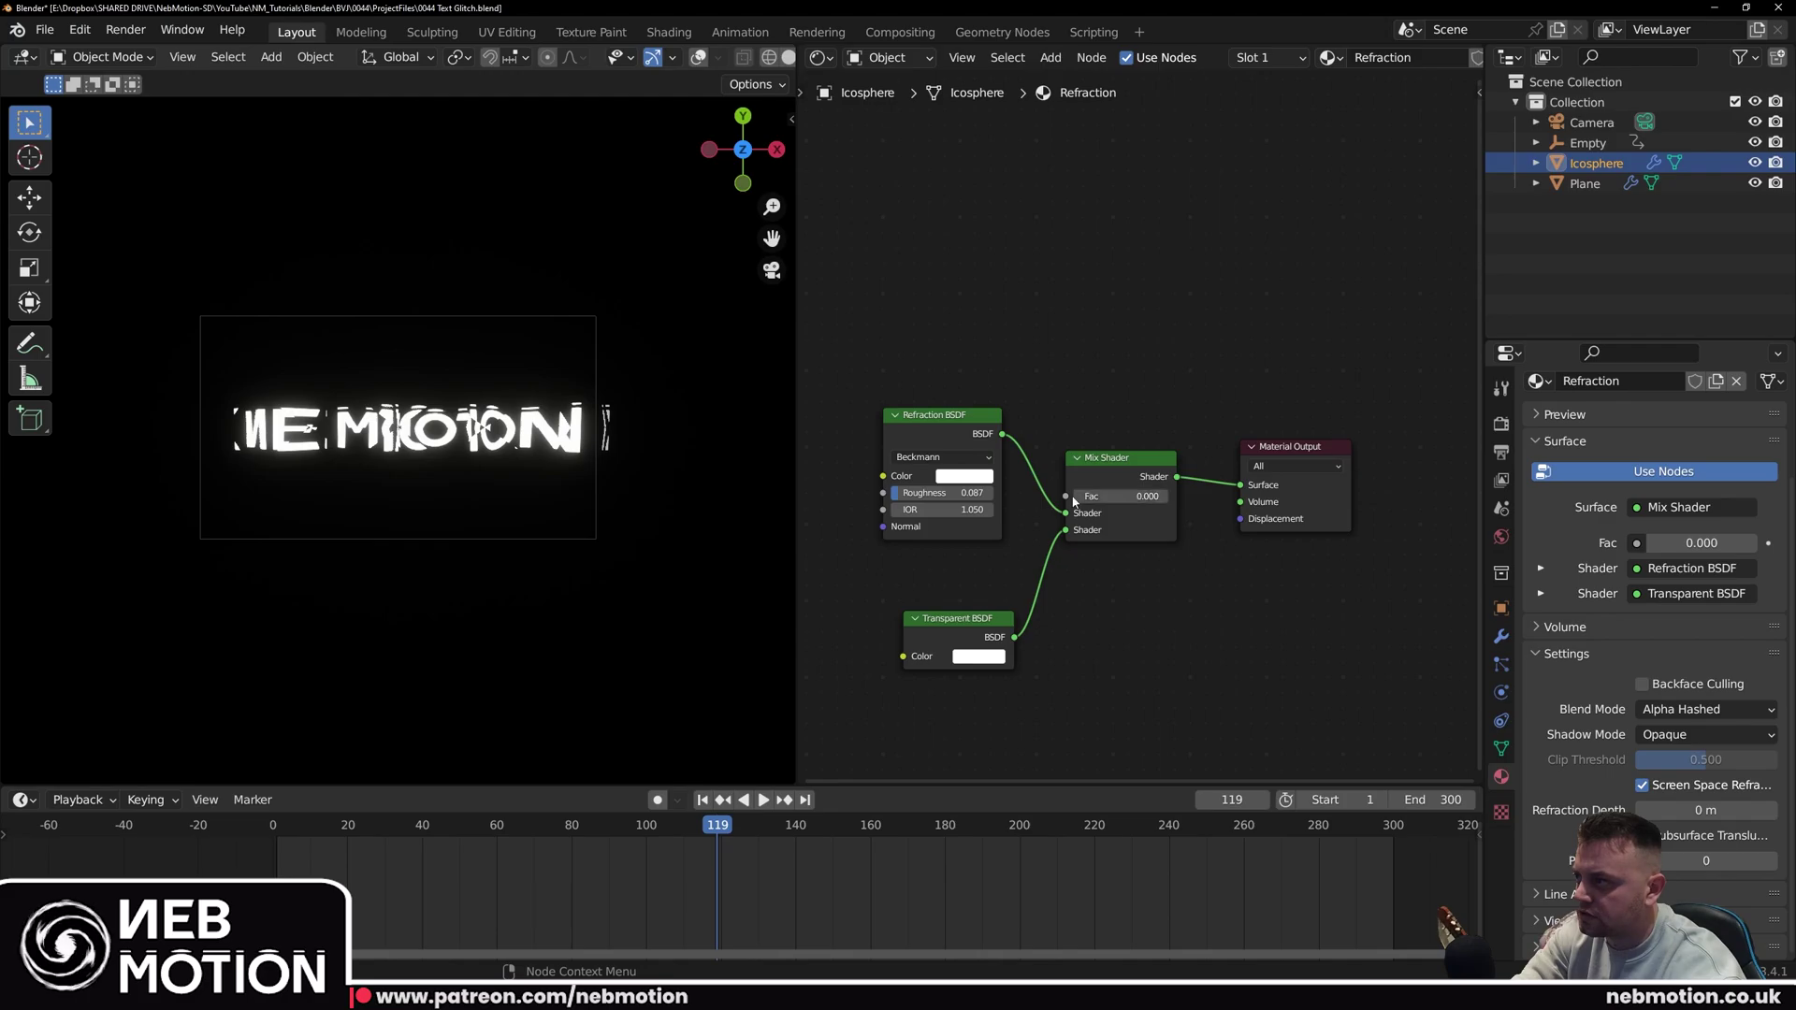
Step: Return to the start of the animation and set the Refraction material's Refraction Depth to 2 m
{"action": "key", "text": "shift+Left"}
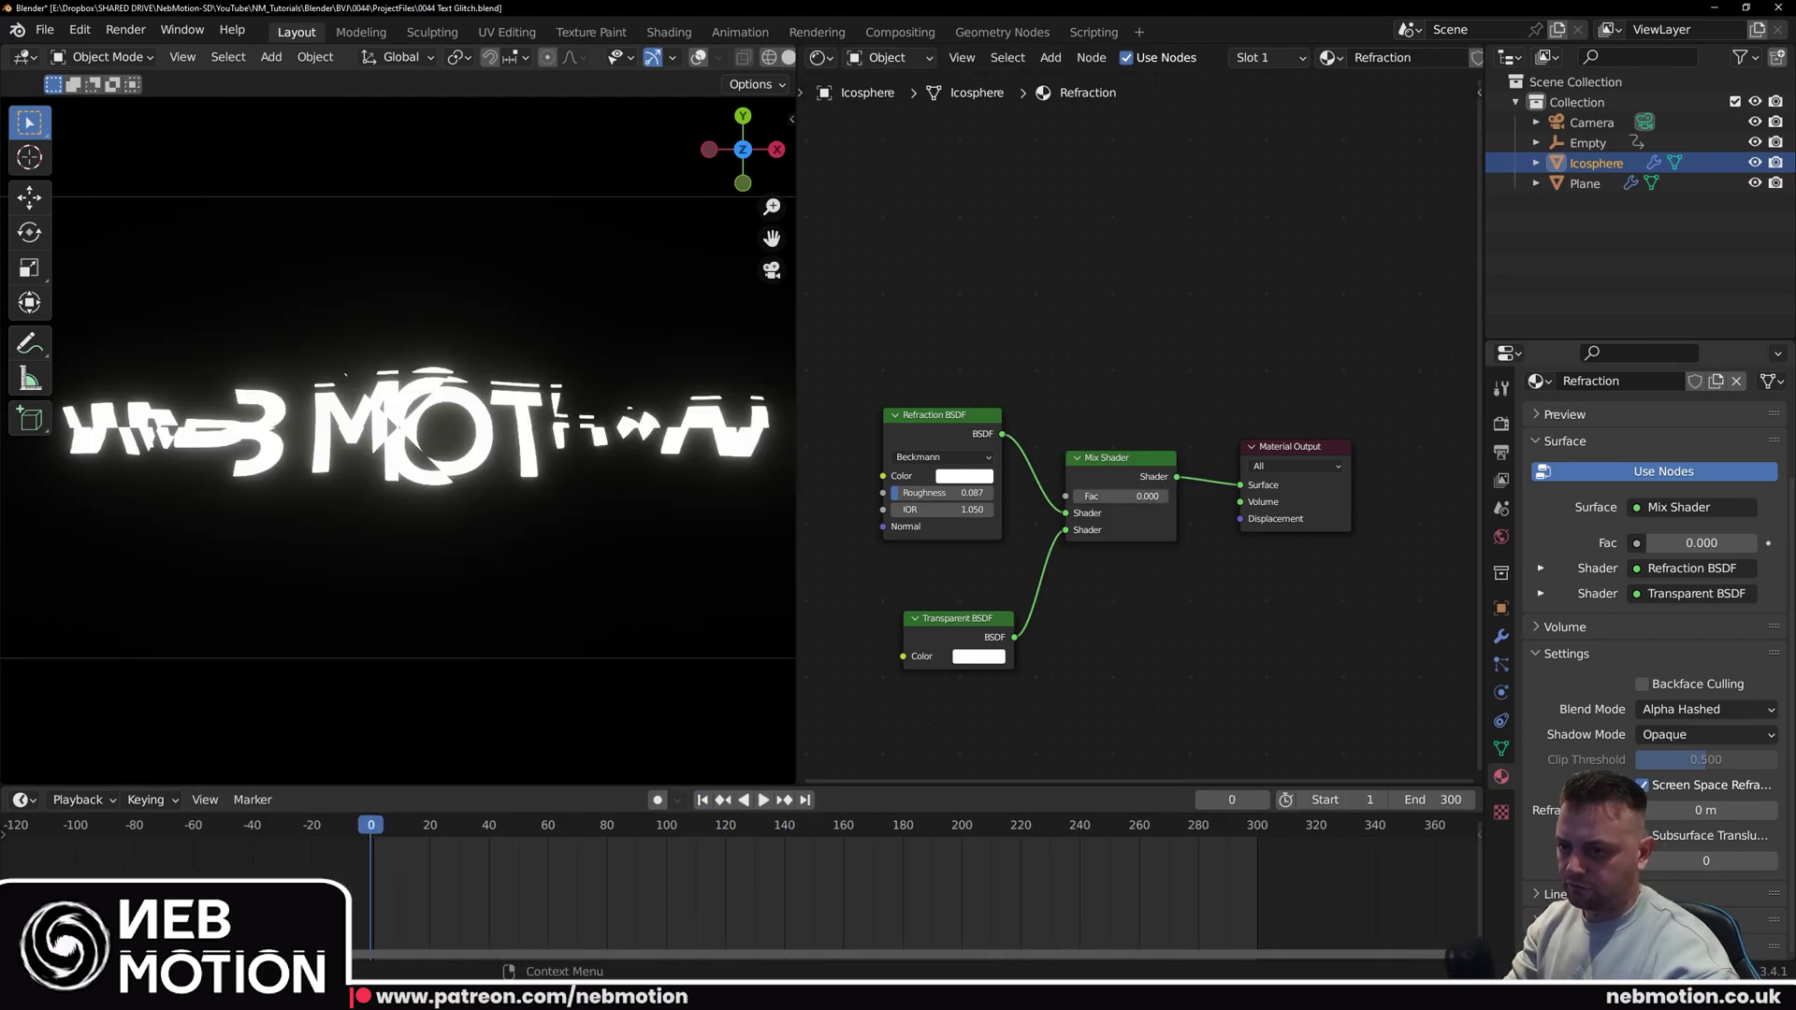
{"action": "left_click_drag", "start_coordinate": [1691, 807], "coordinate": [1762, 807]}
{"action": "left_click", "coordinate": [1502, 635]}
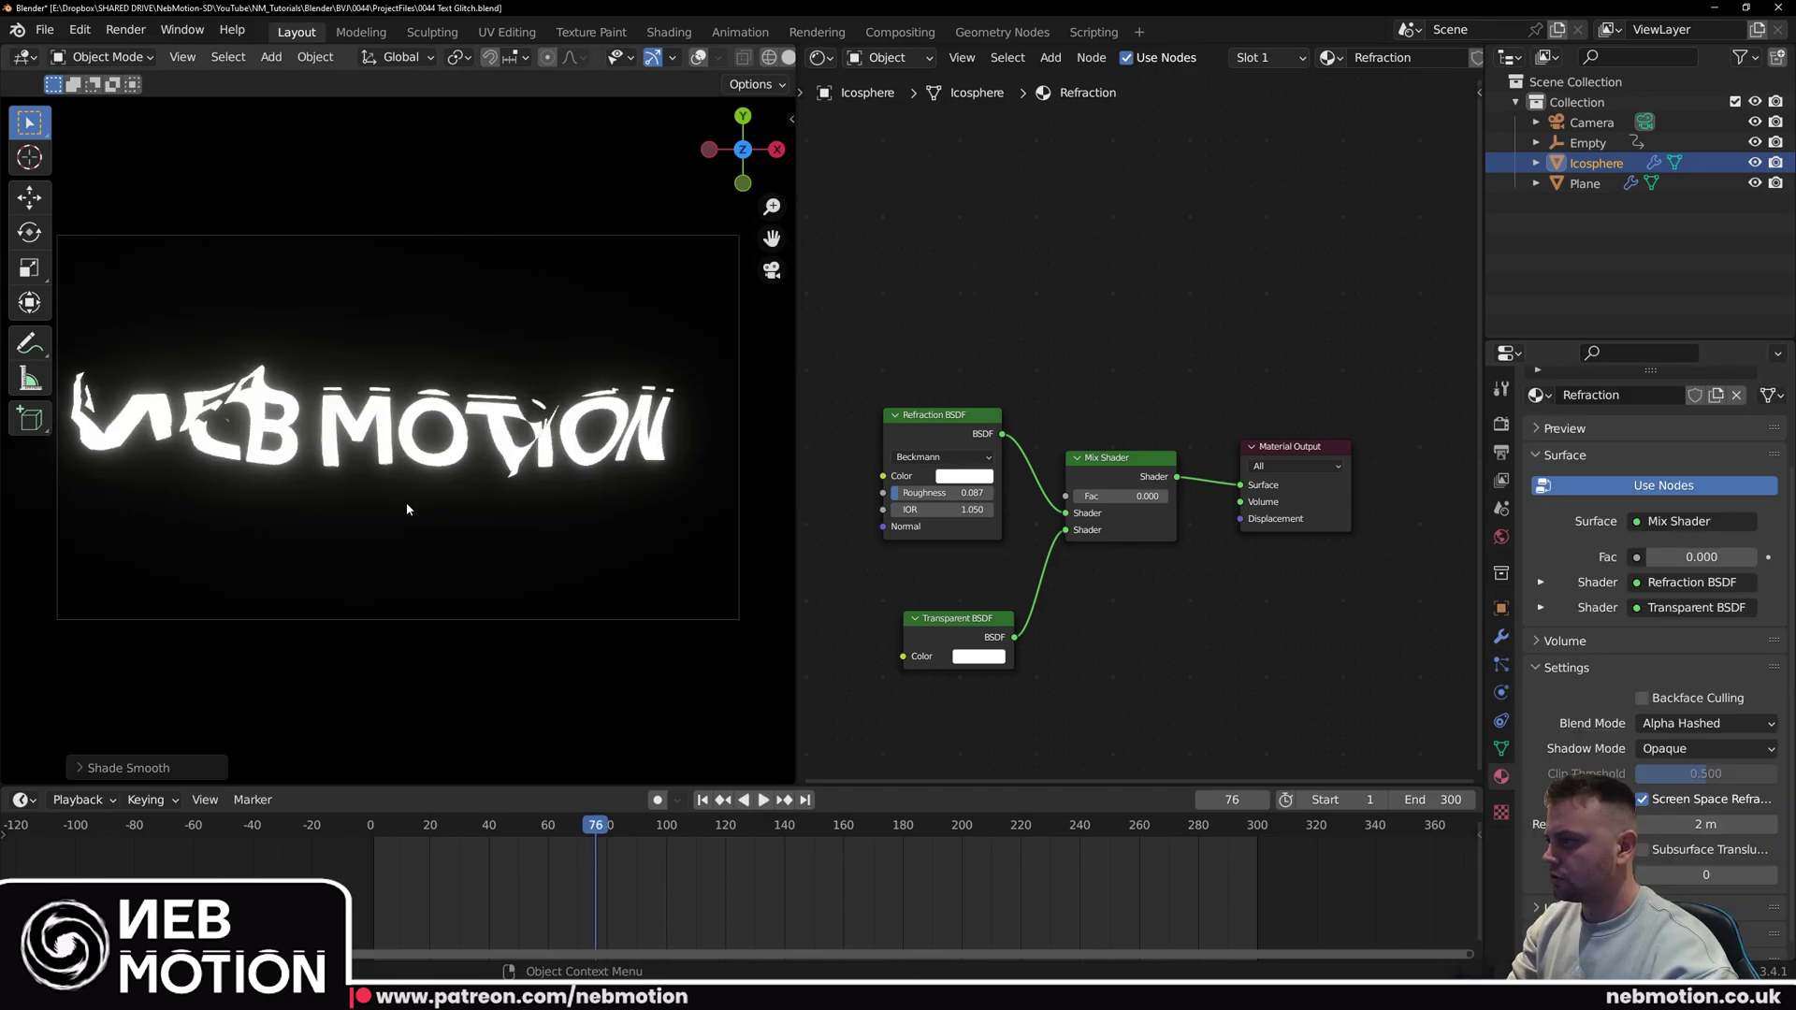
Step: Apply Shade Smooth to the ico sphere and play the animation to preview the refracted text
{"action": "left_click", "coordinate": [313, 58]}
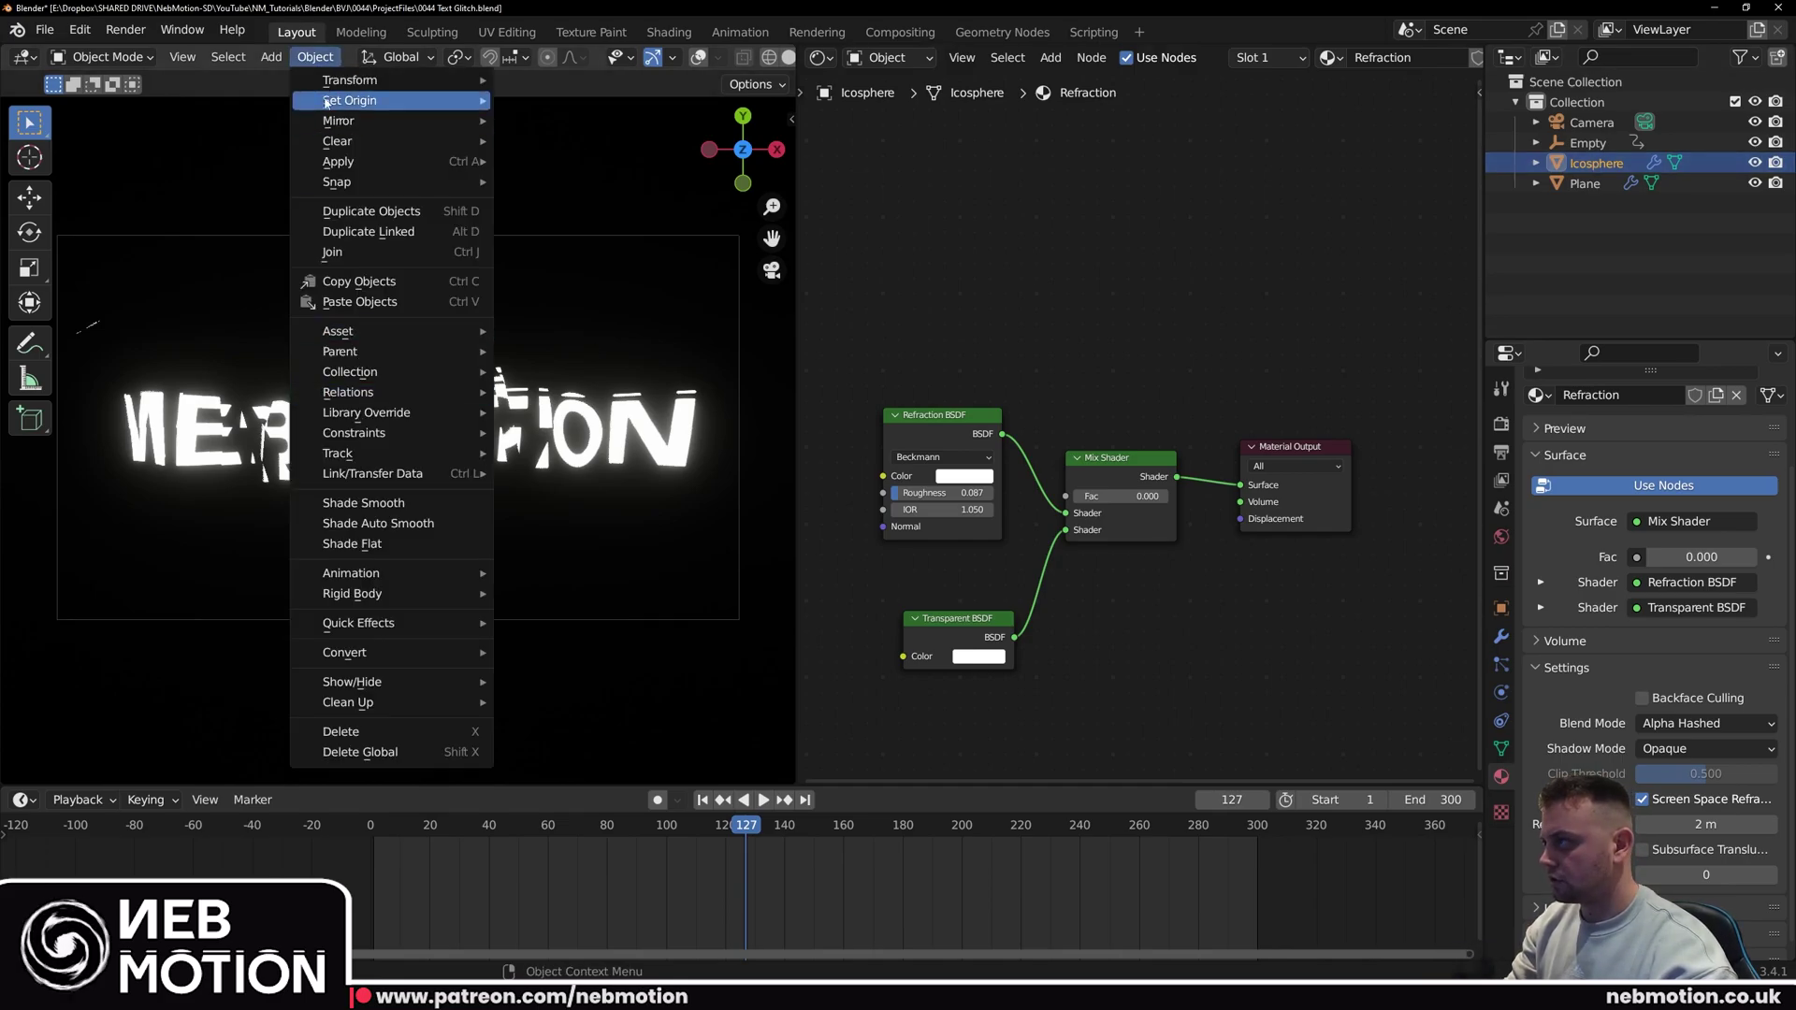
{"action": "left_click", "coordinate": [354, 503]}
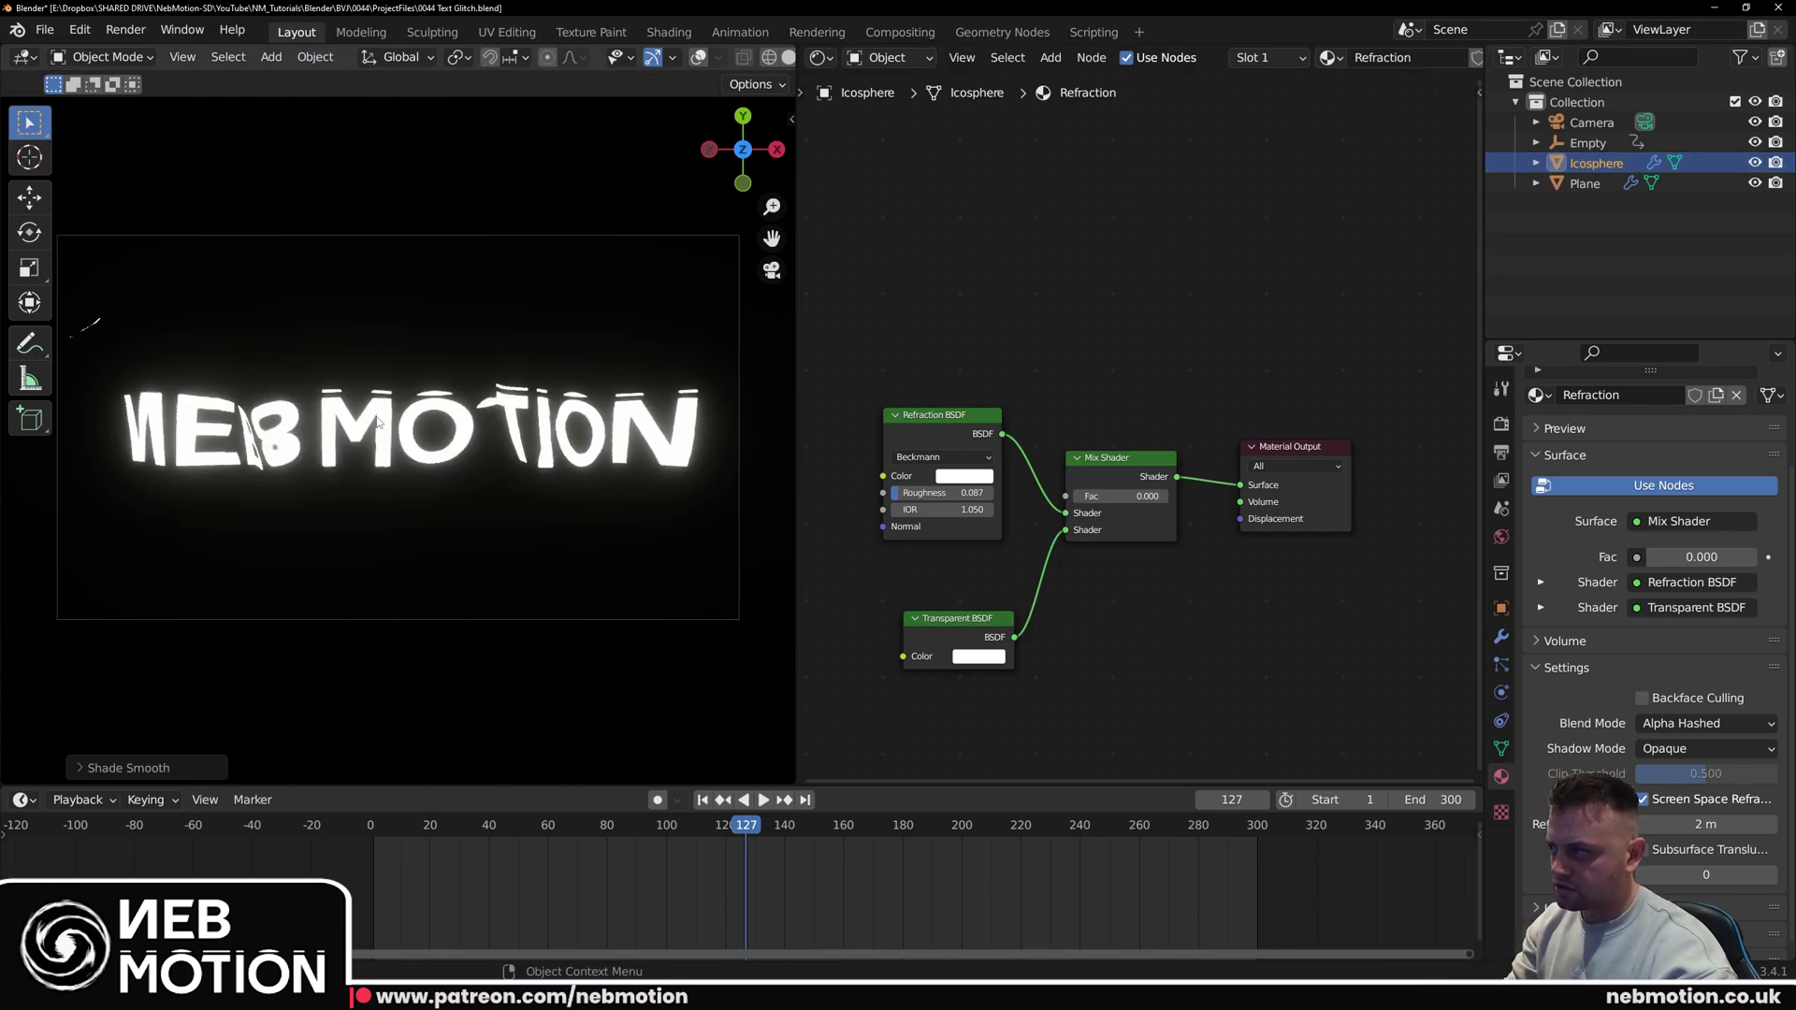
{"action": "key", "text": "space"}
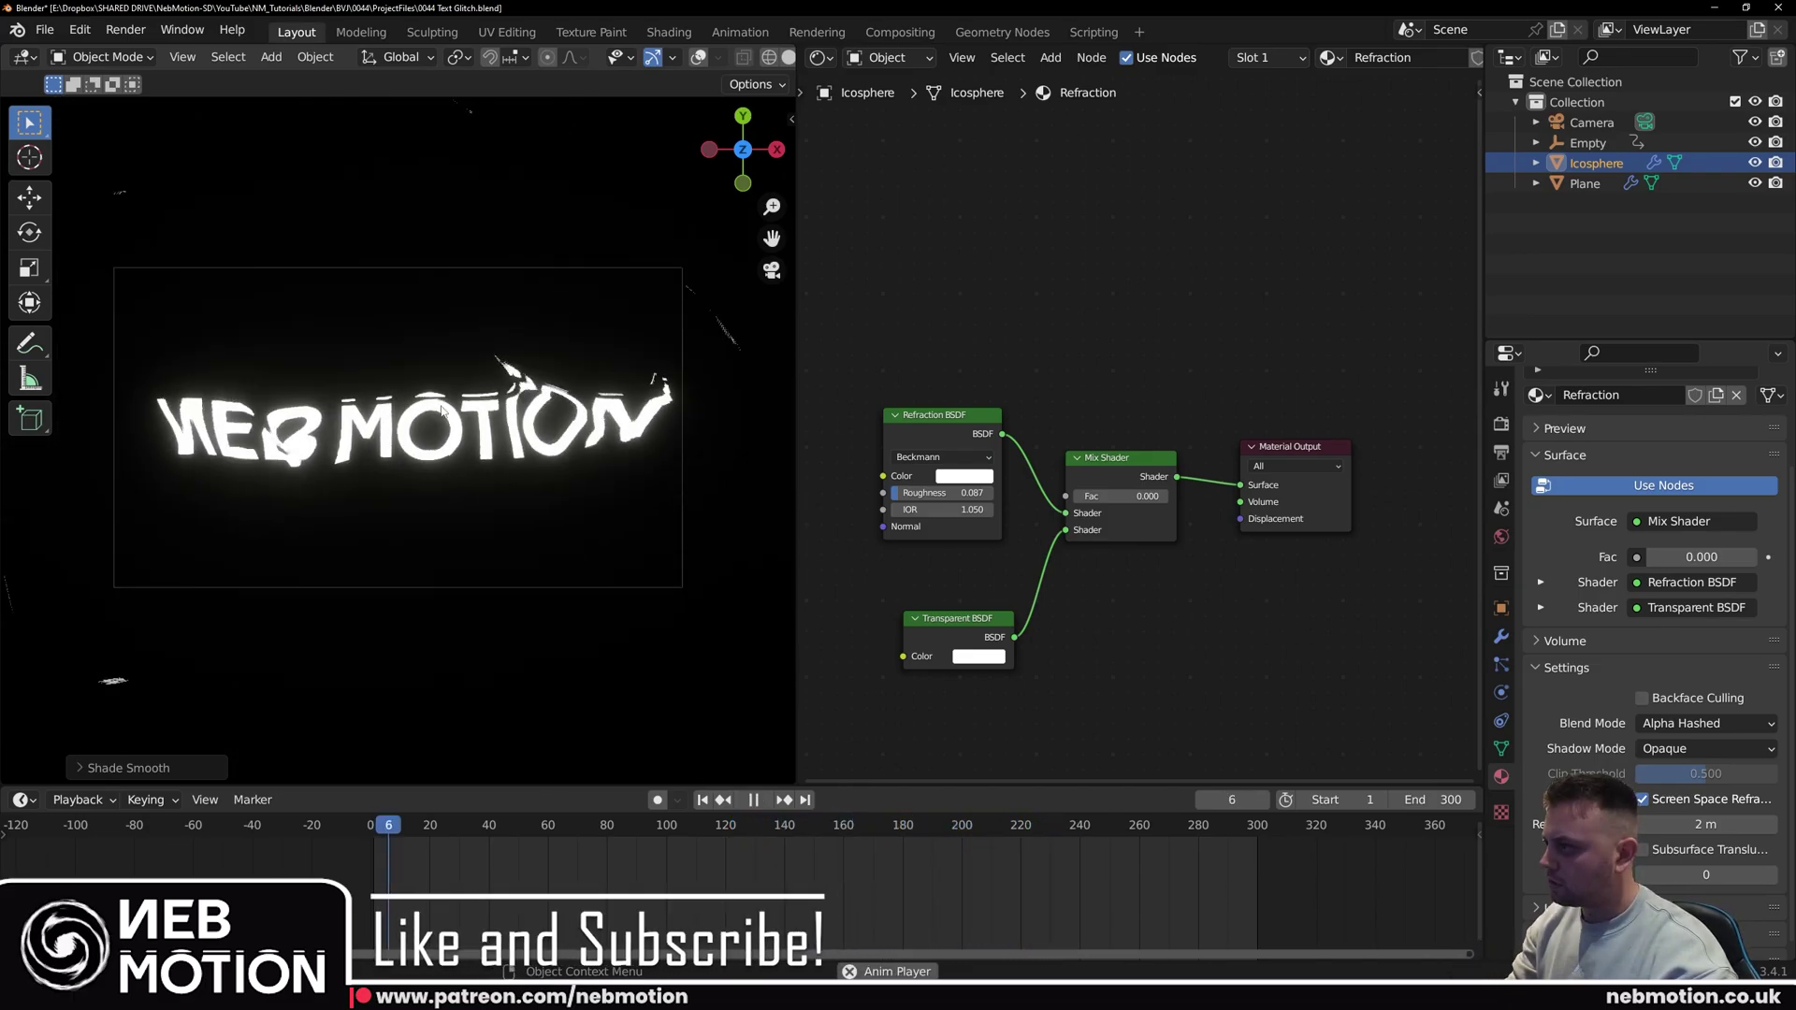
{"action": "key", "text": "space"}
{"action": "left_click", "coordinate": [322, 61]}
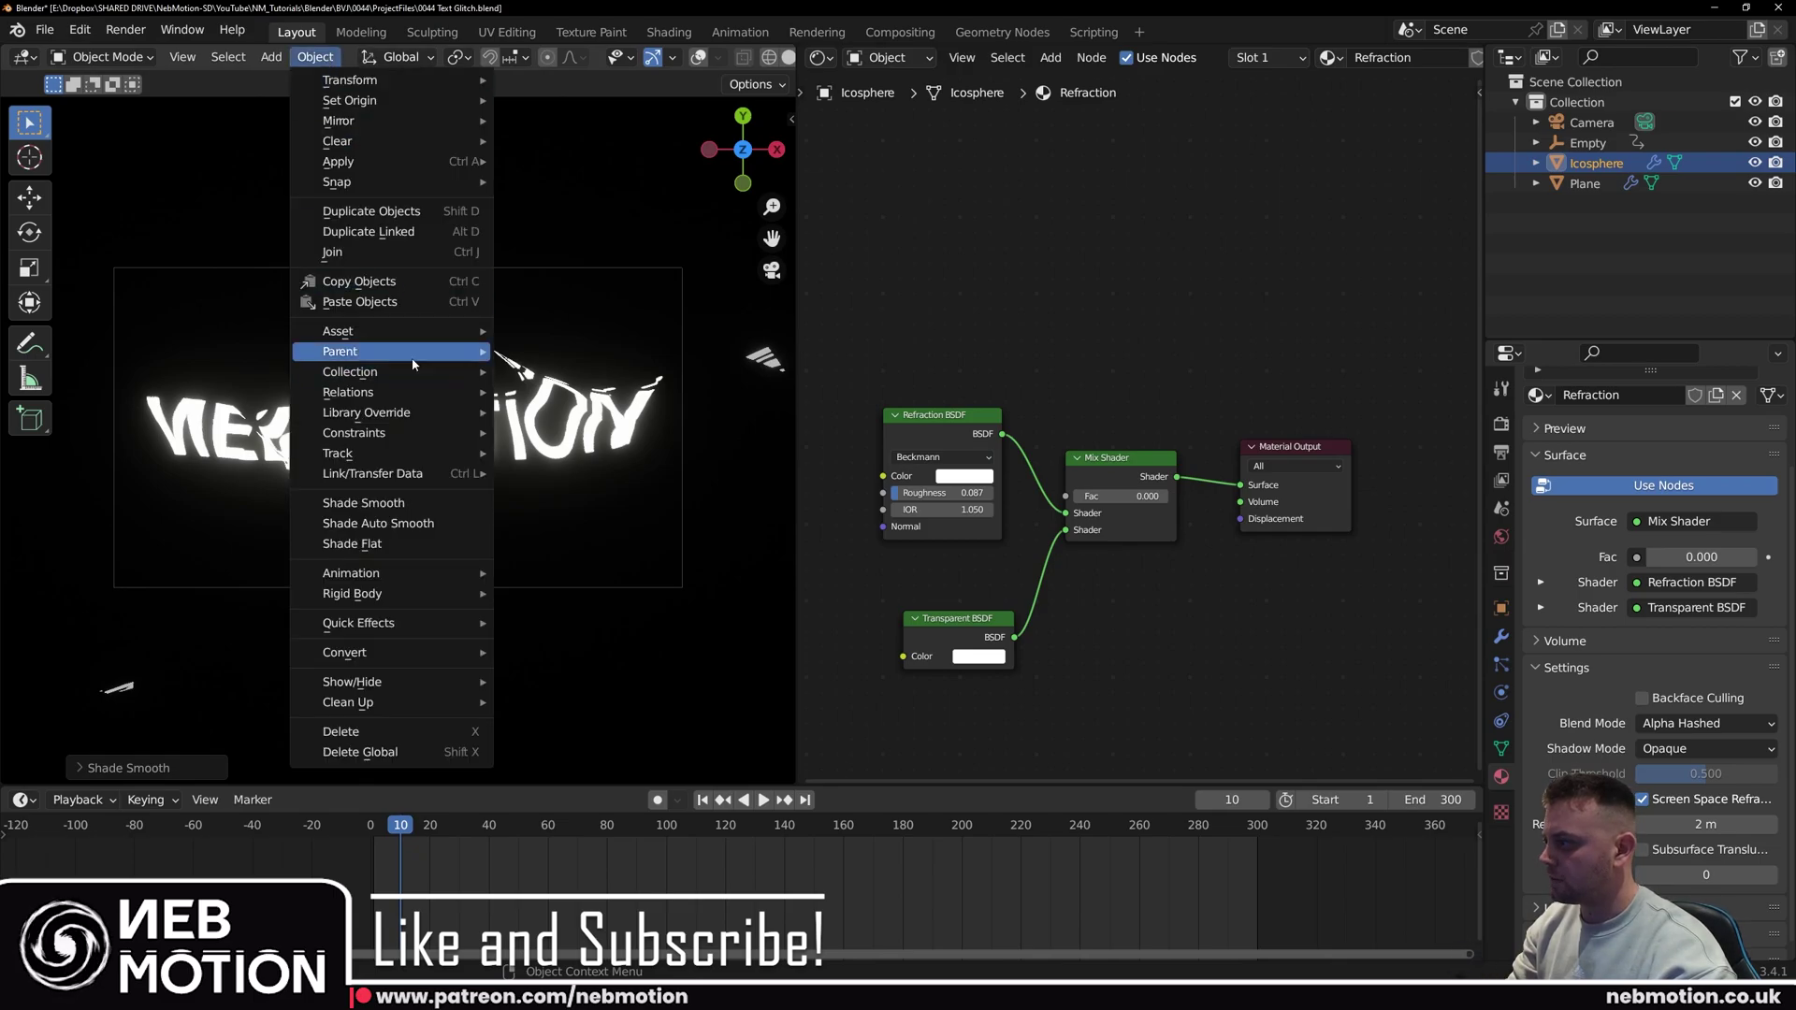
{"action": "key", "text": "space"}
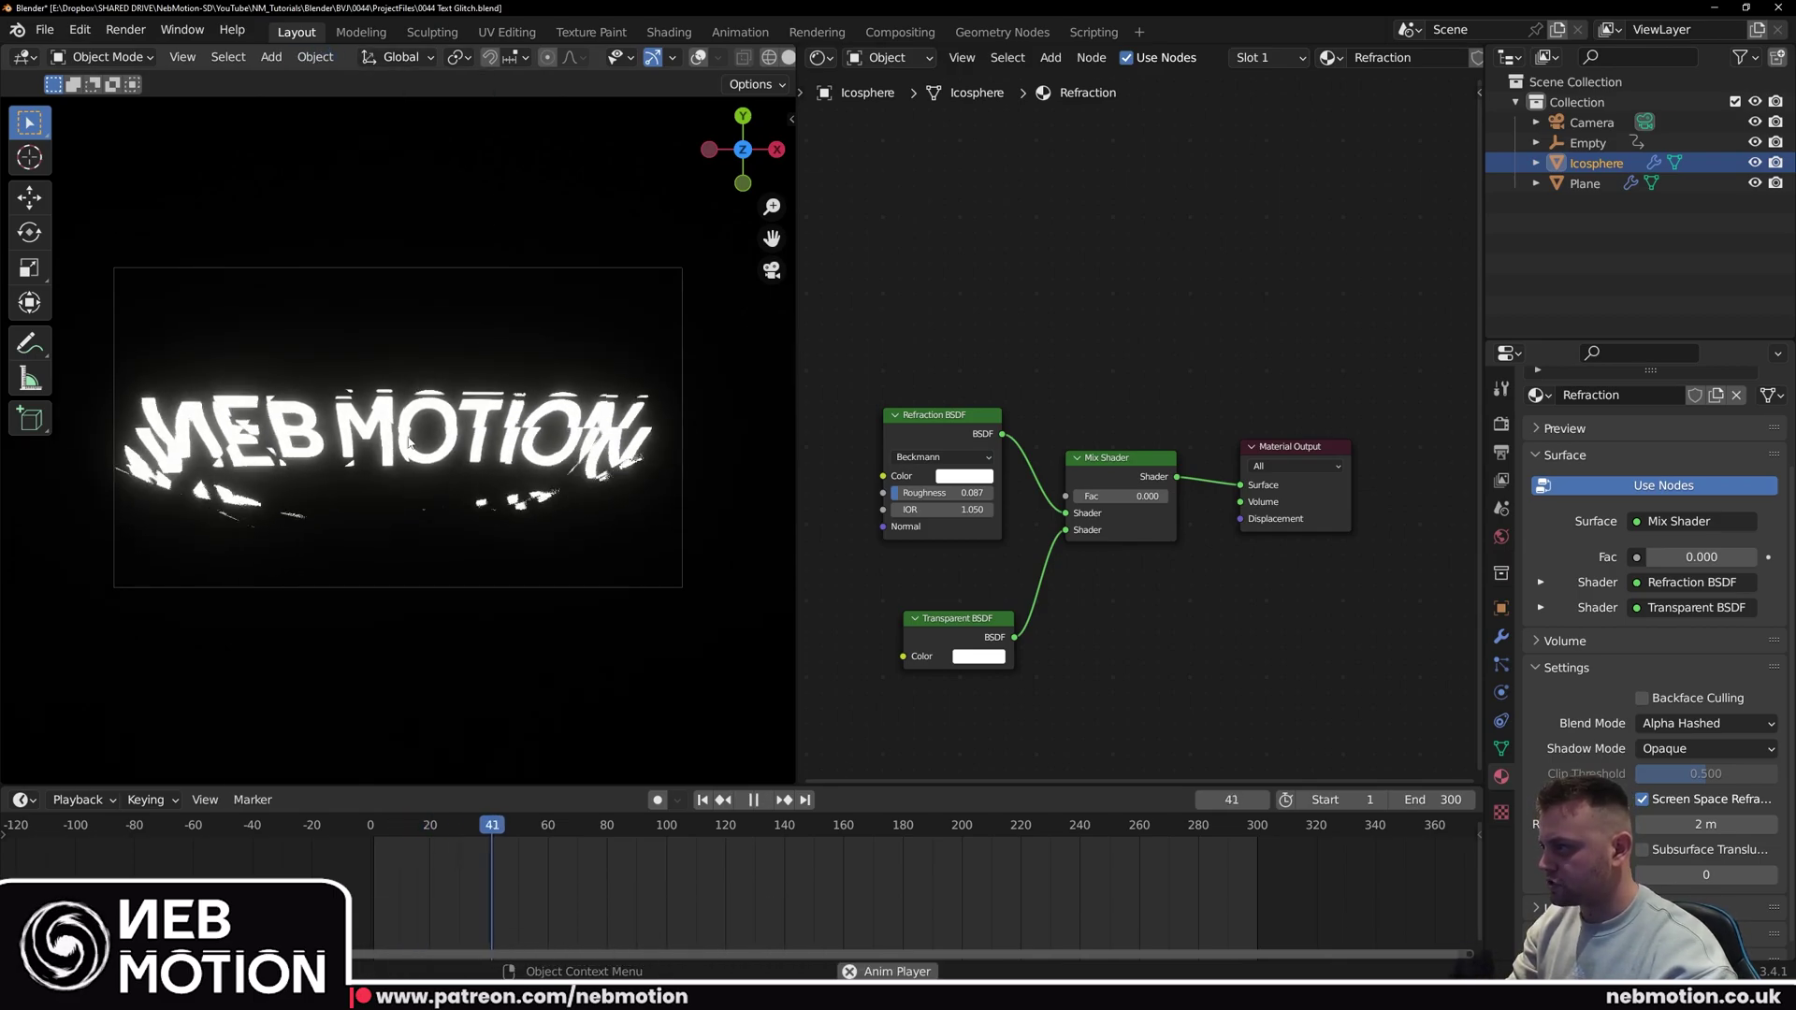
Step: Preview the glitch animation, look over the scene's Bloom render settings and return to frame 1
{"action": "key", "text": "space"}
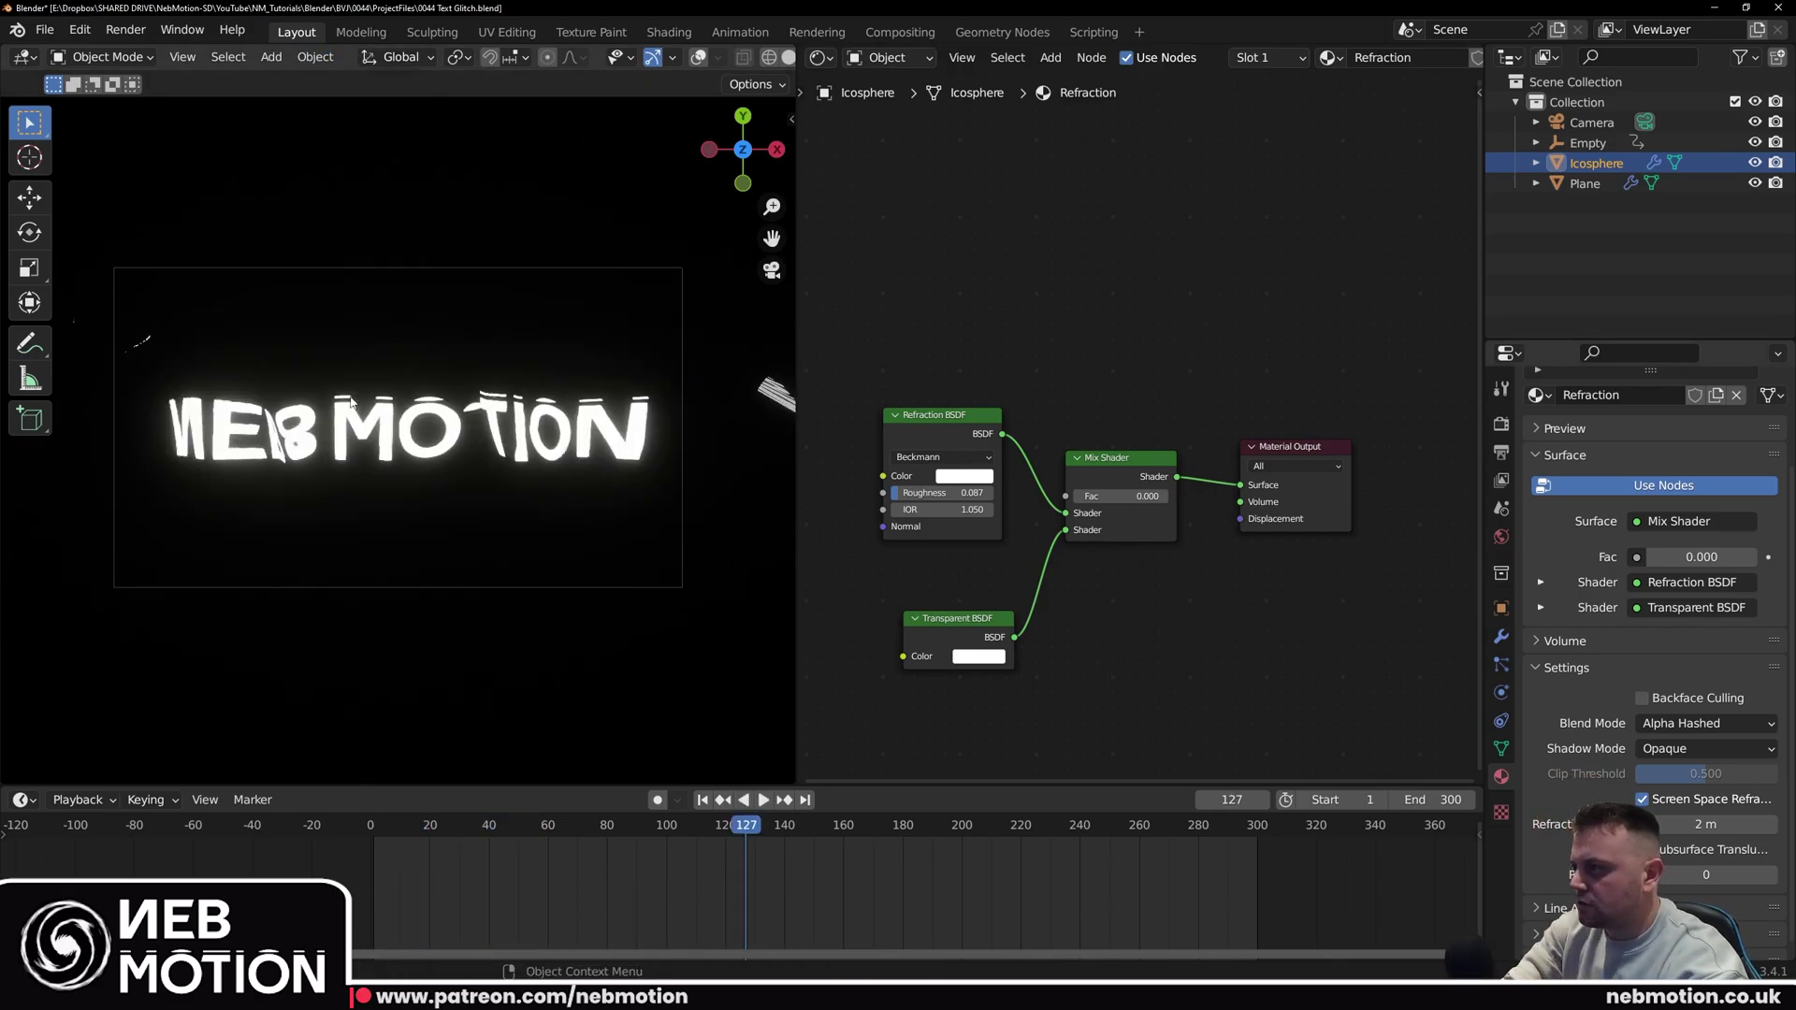
{"action": "key", "text": "space"}
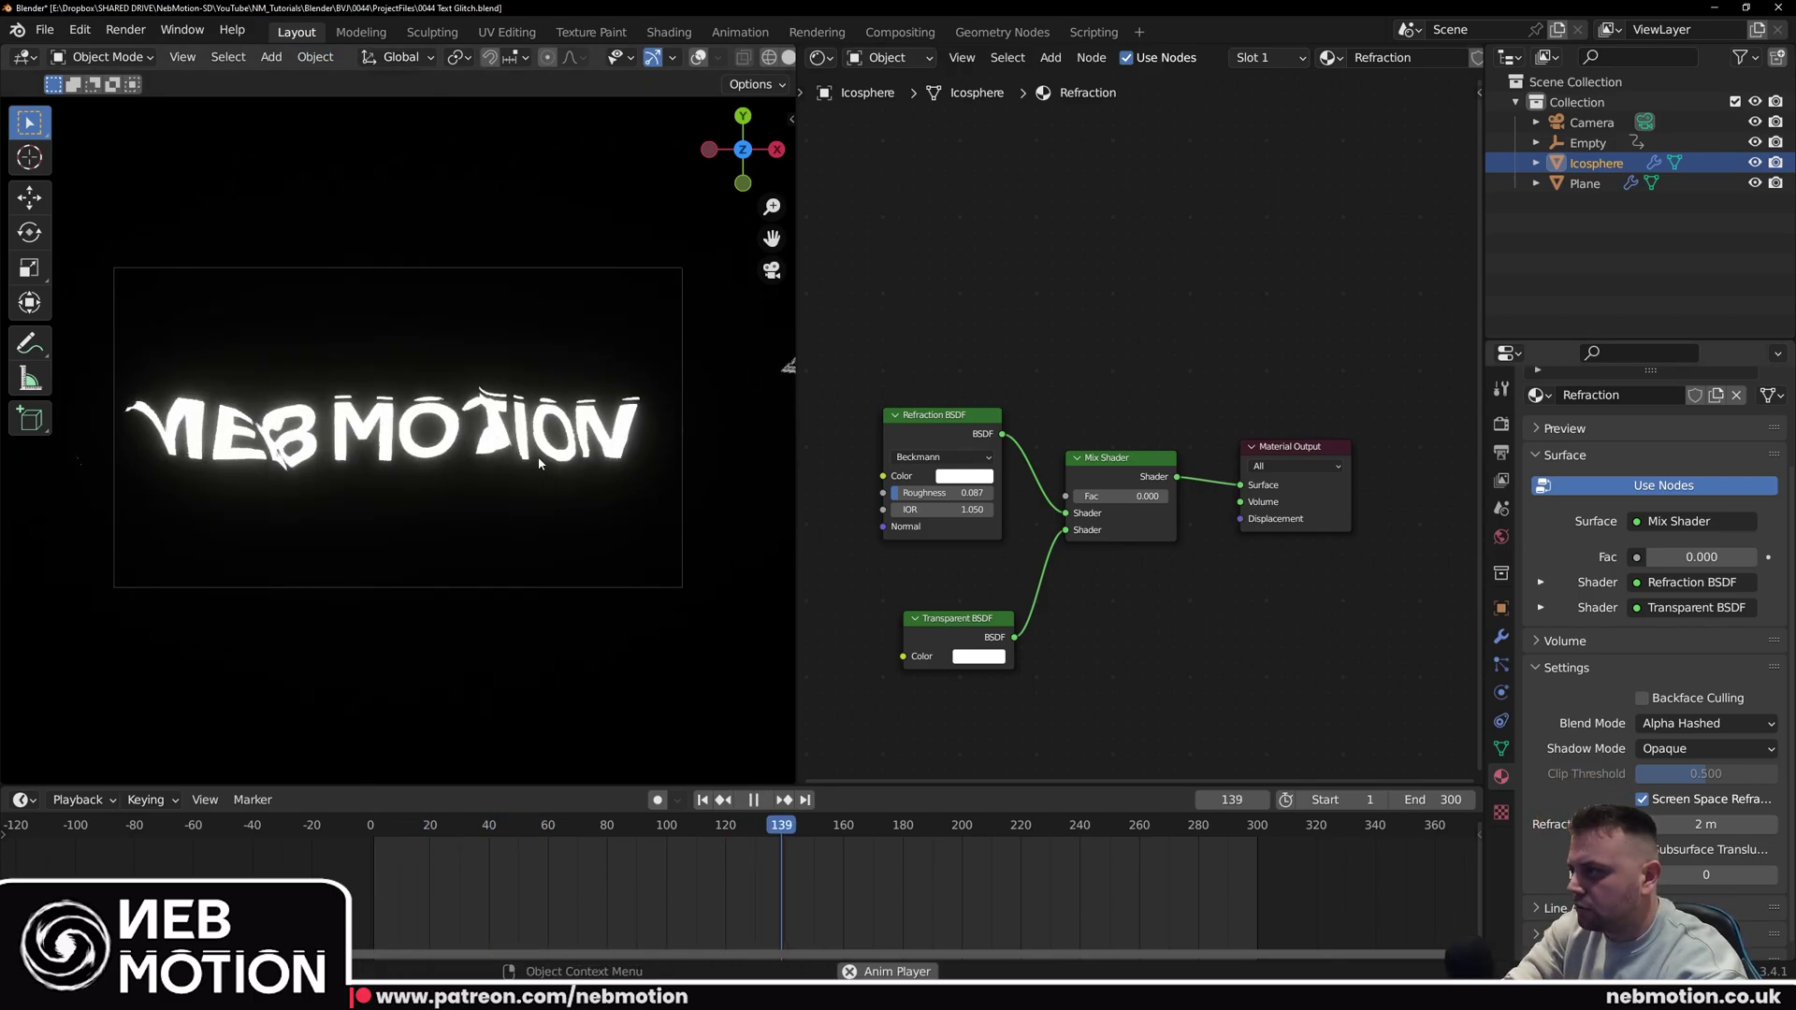
{"action": "scroll", "coordinate": [537, 456], "scroll_direction": "down", "scroll_amount": 2}
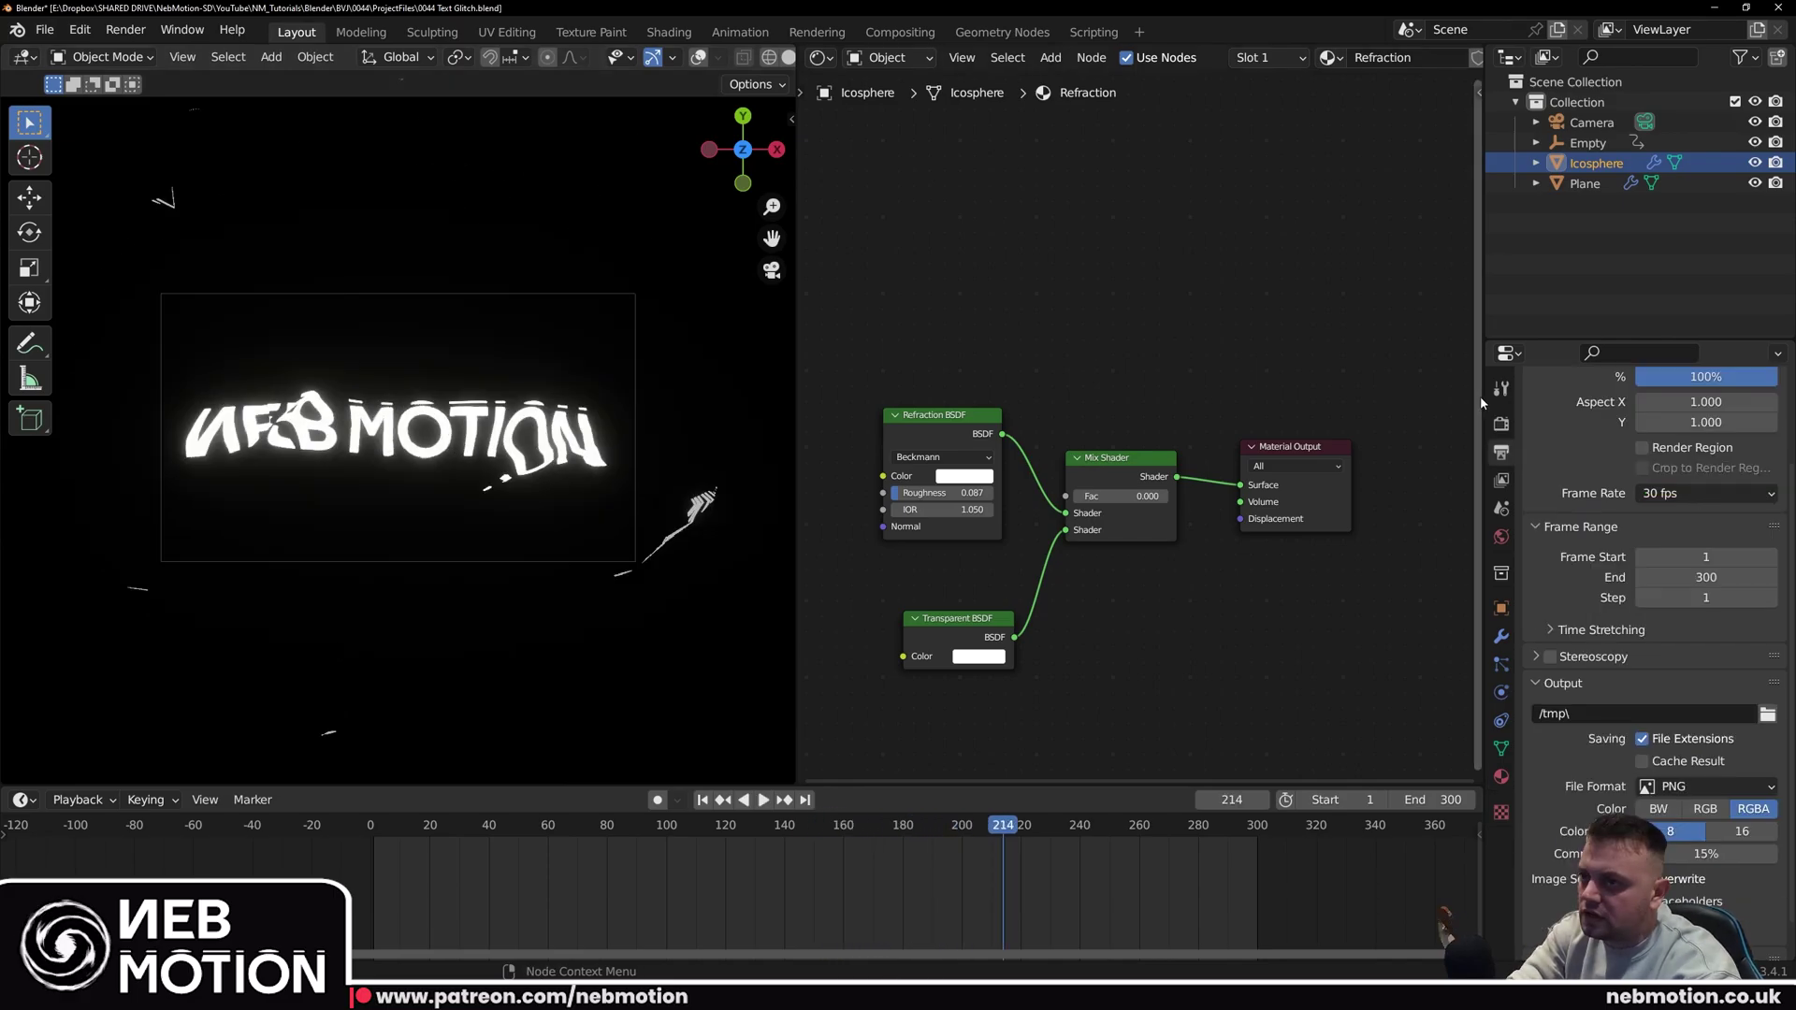
{"action": "left_click", "coordinate": [1501, 423]}
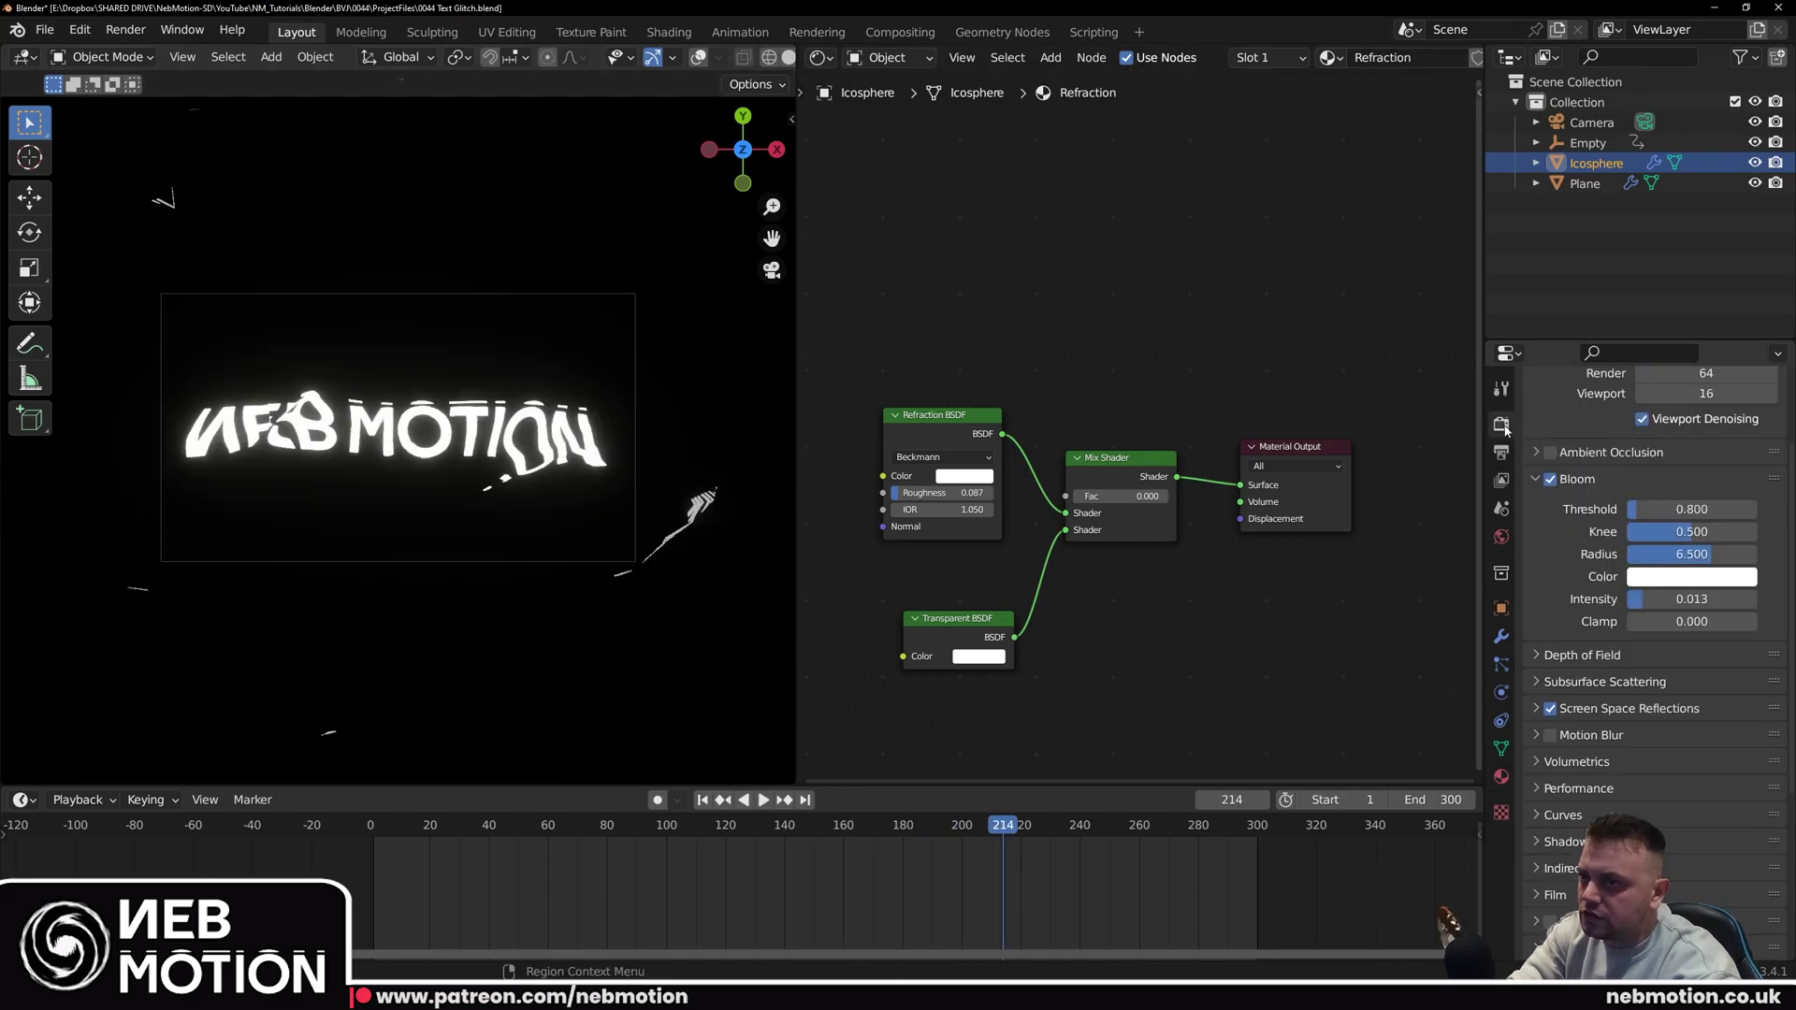
{"action": "left_click", "coordinate": [44, 31]}
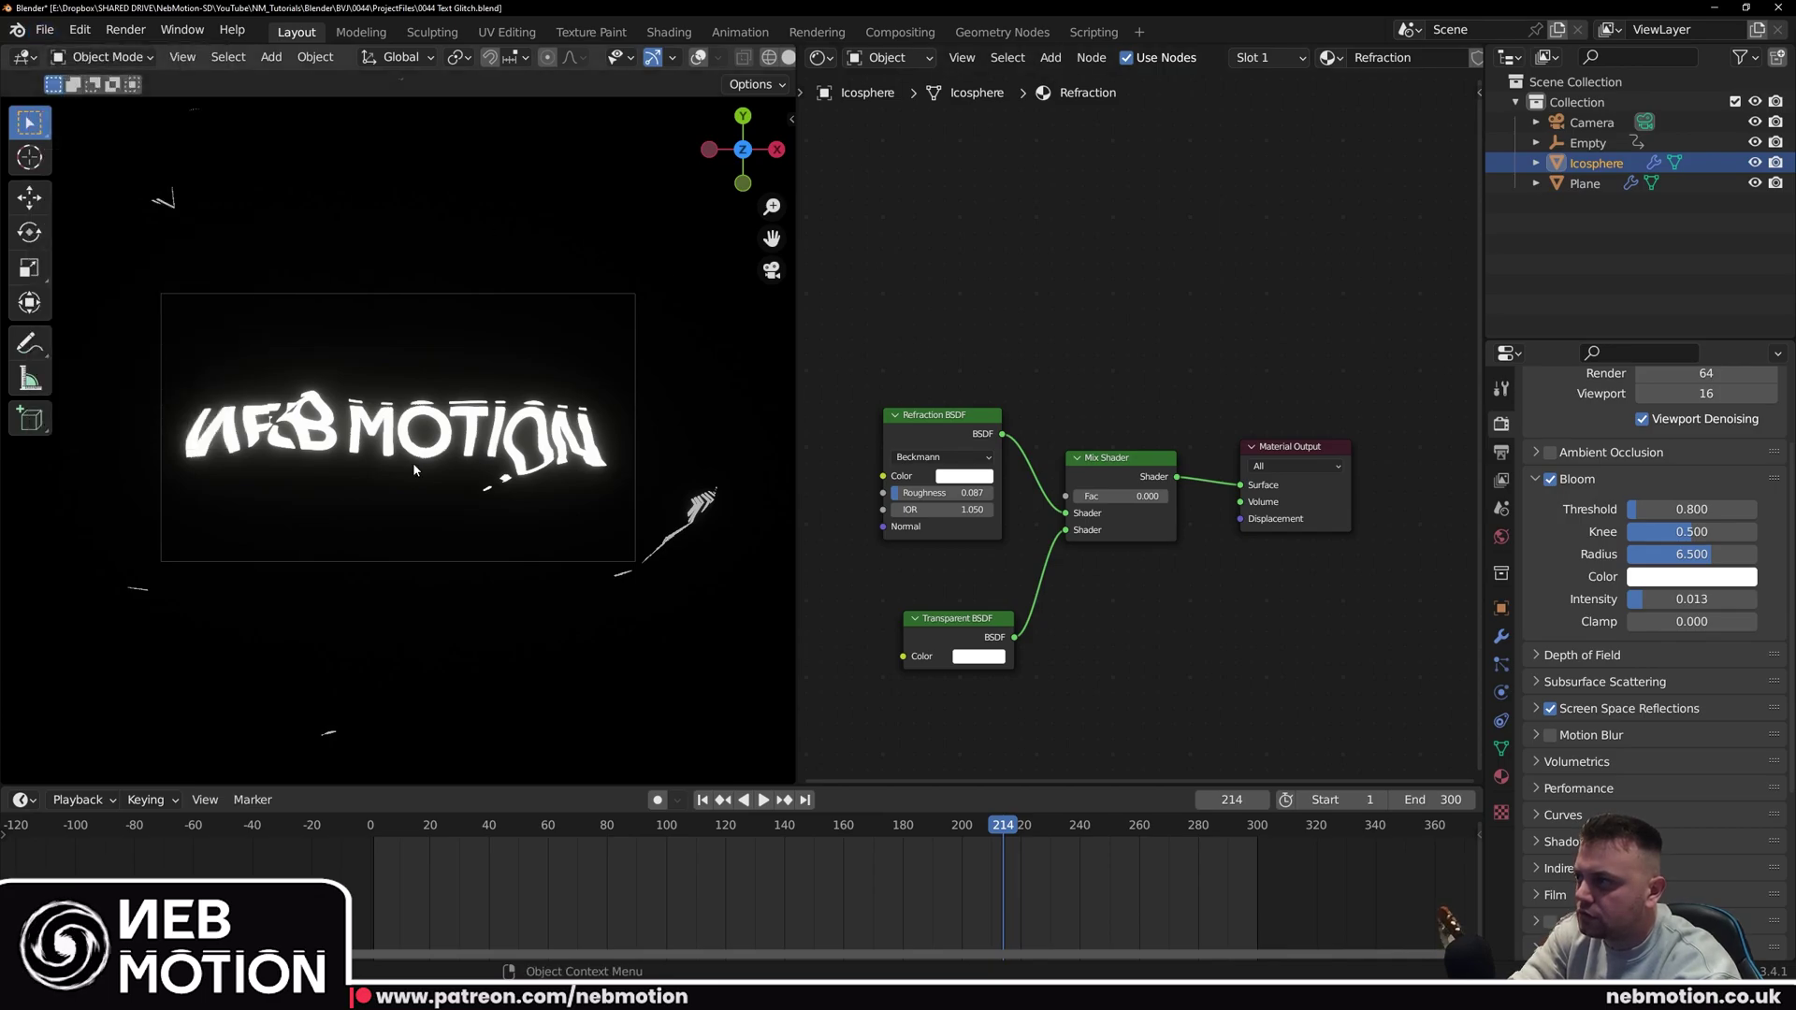
{"action": "left_click", "coordinate": [702, 801]}
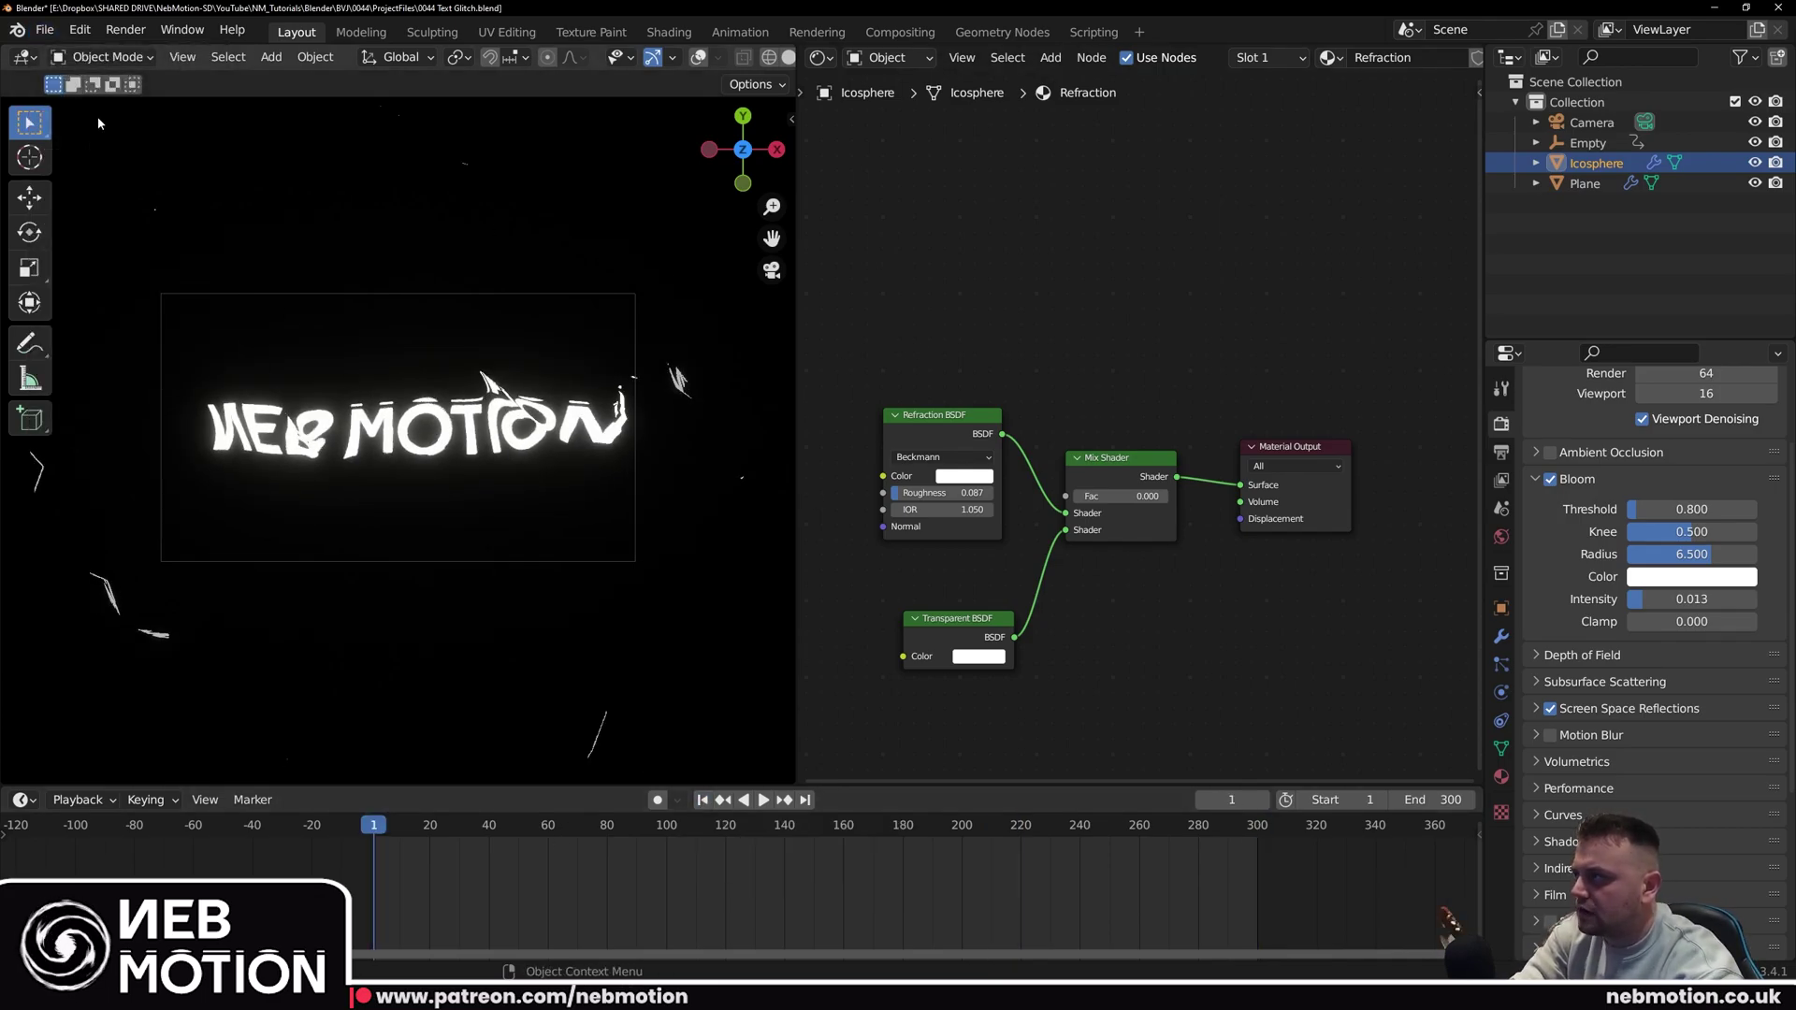
Step: Save the project as 0044 NebmoGlitch_Smooth.blend and save a second version as 0044 NebmoGlitch_Flat.blend
{"action": "left_click", "coordinate": [44, 30]}
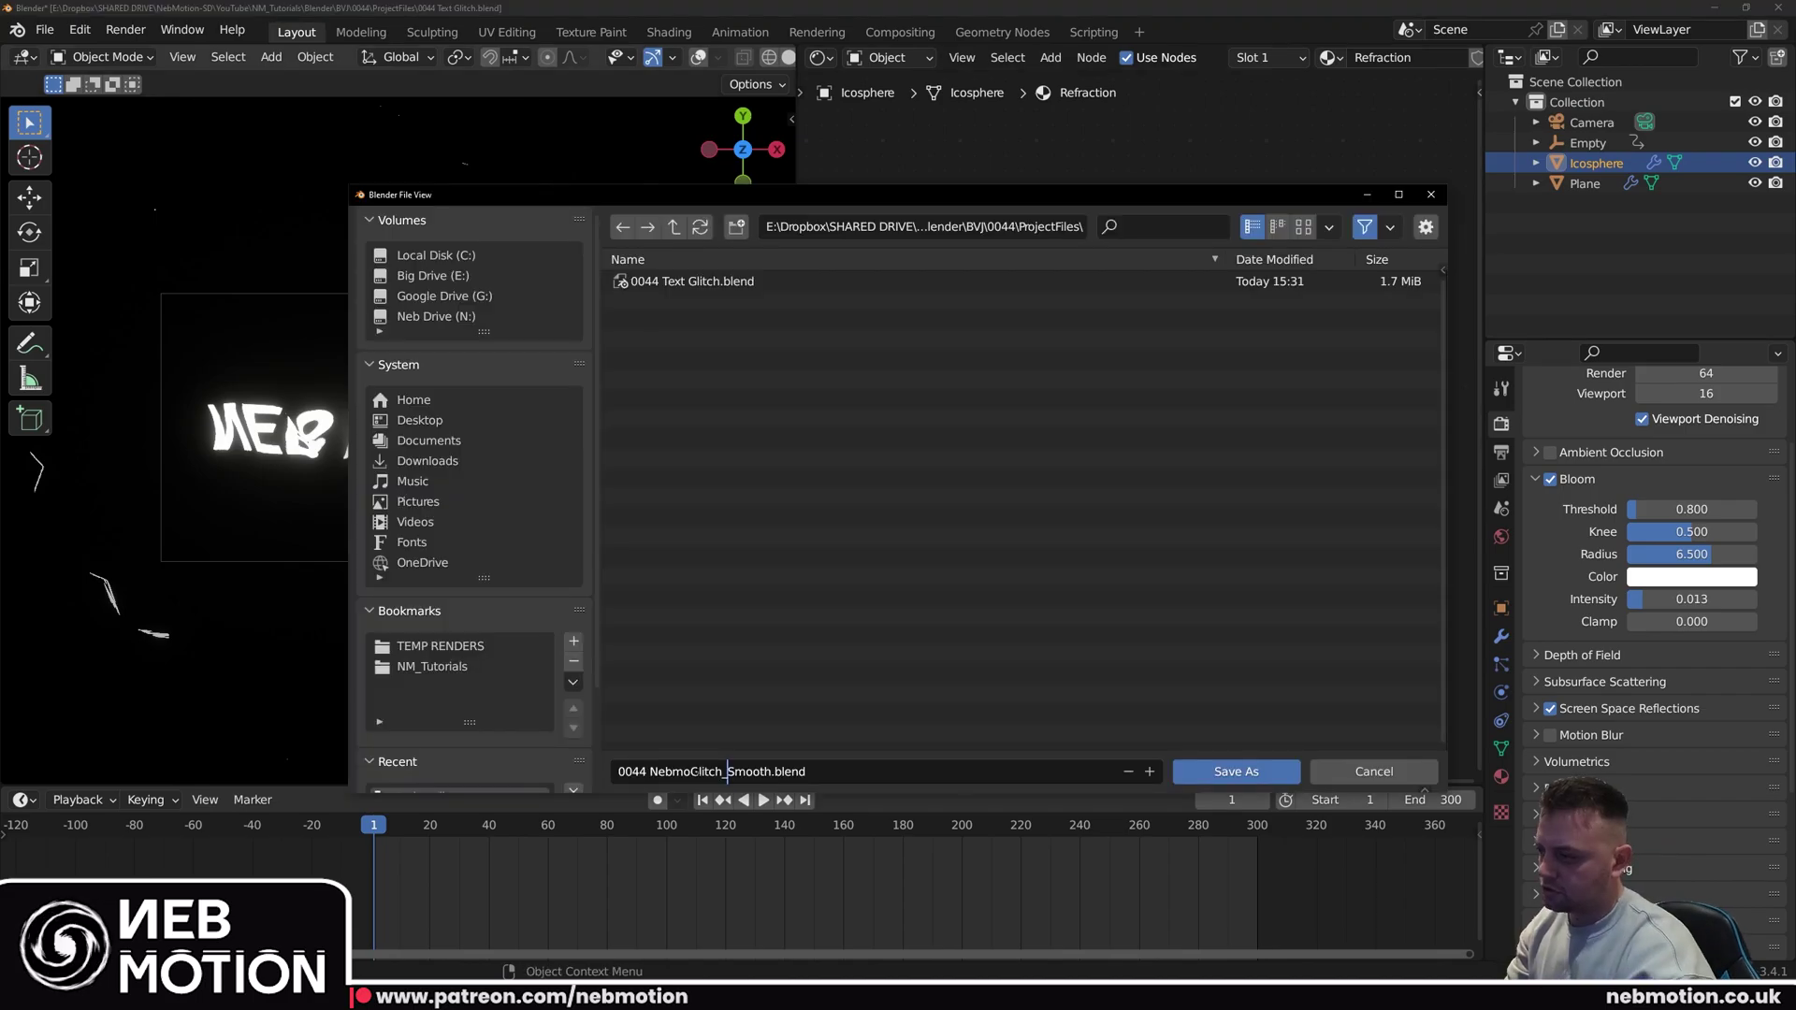
{"action": "key", "text": "Return"}
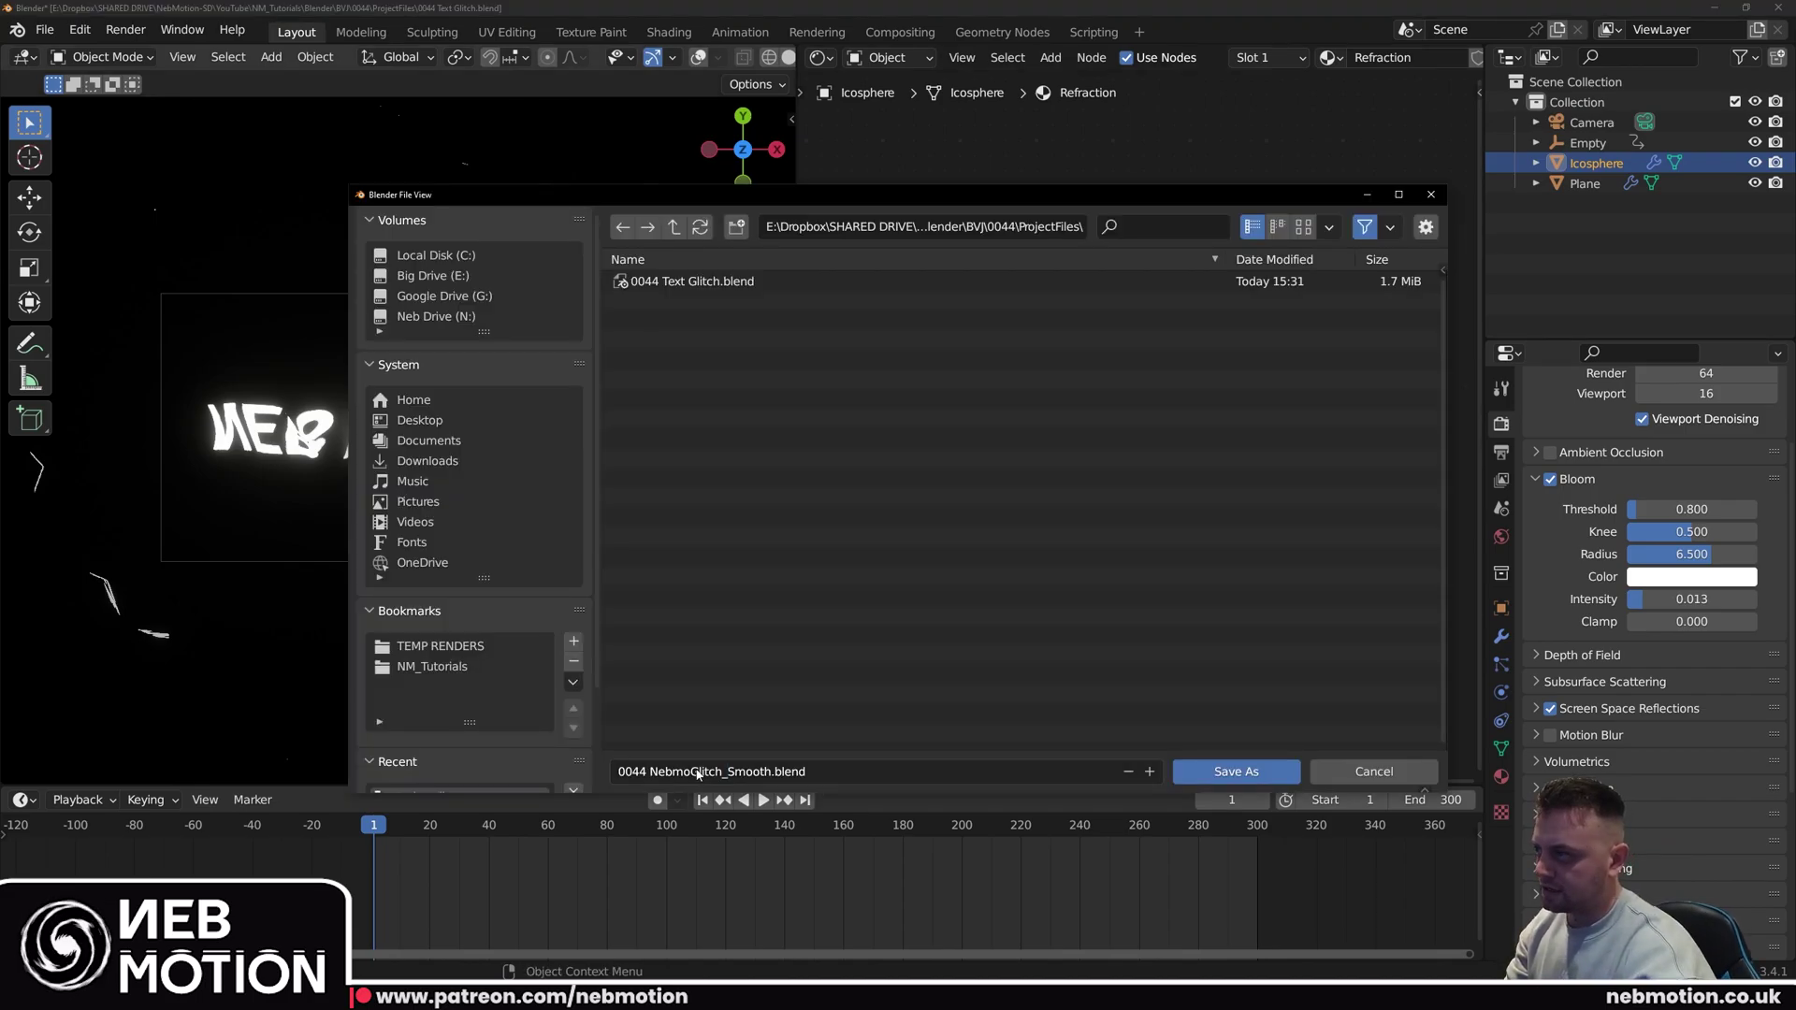
{"action": "left_click", "coordinate": [1180, 773]}
{"action": "key", "text": "ctrl+shift+s"}
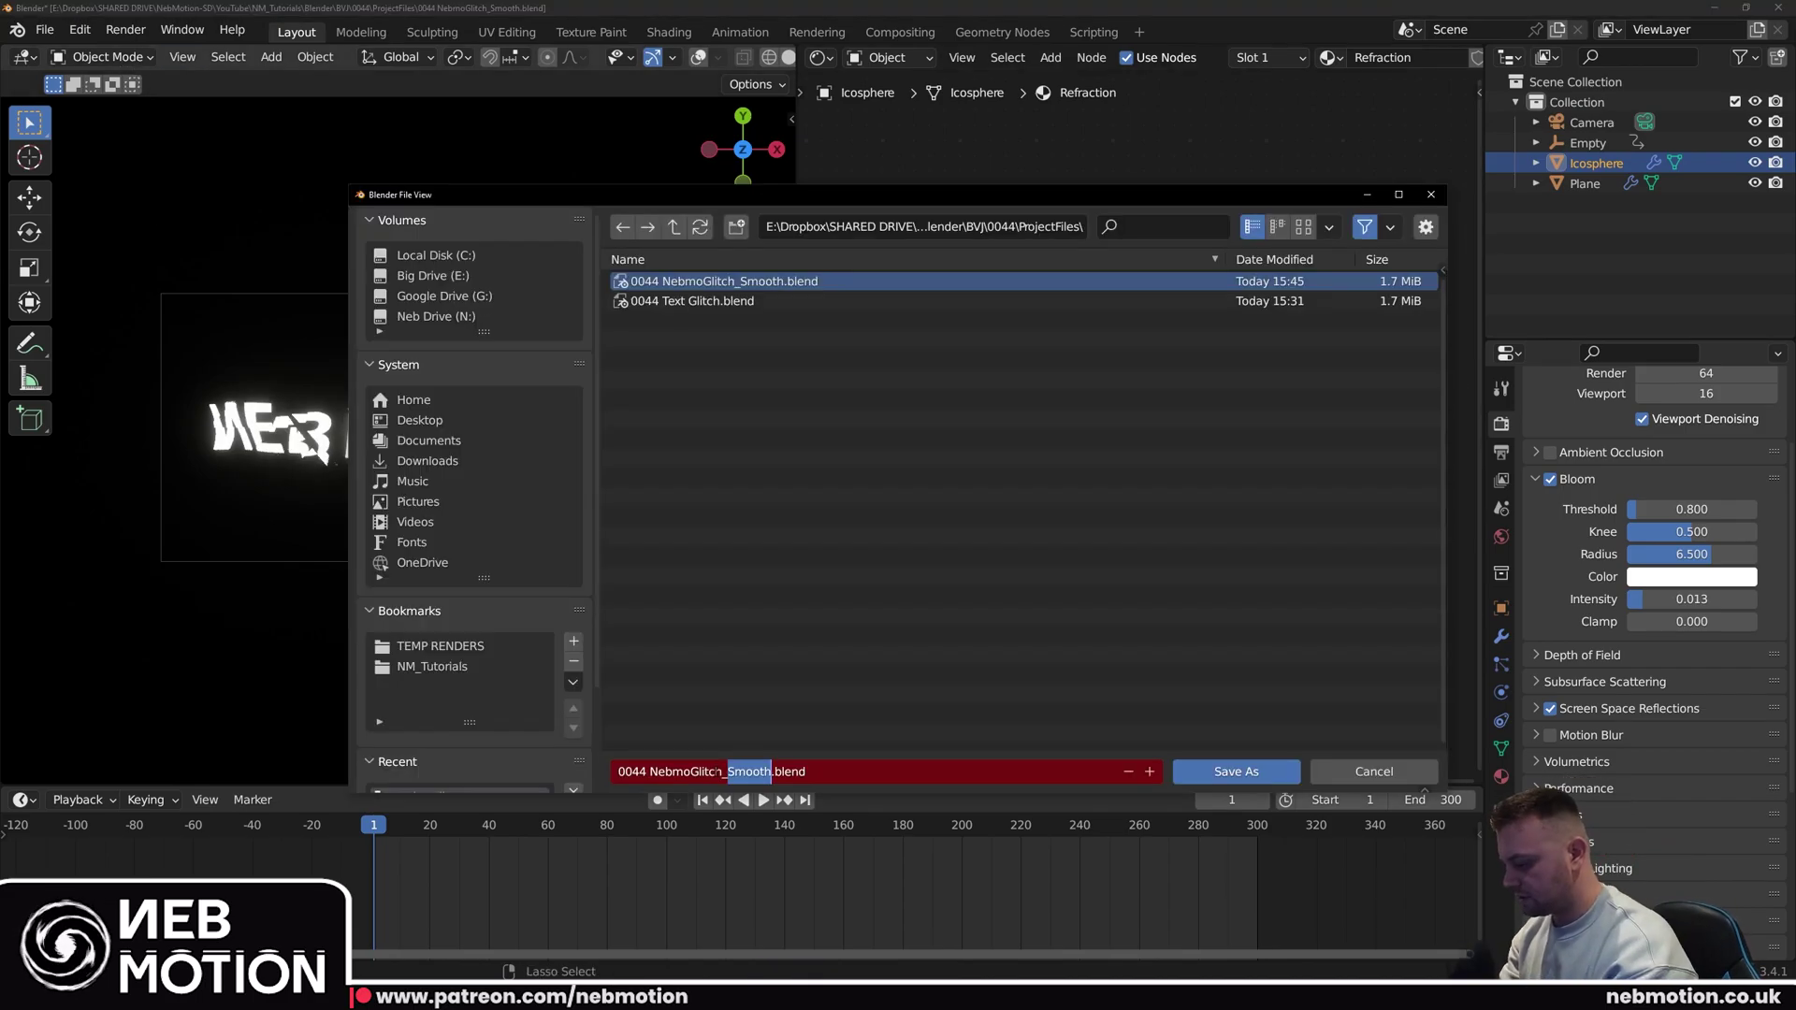
{"action": "type", "text": "Flat"}
{"action": "key", "text": "Return"}
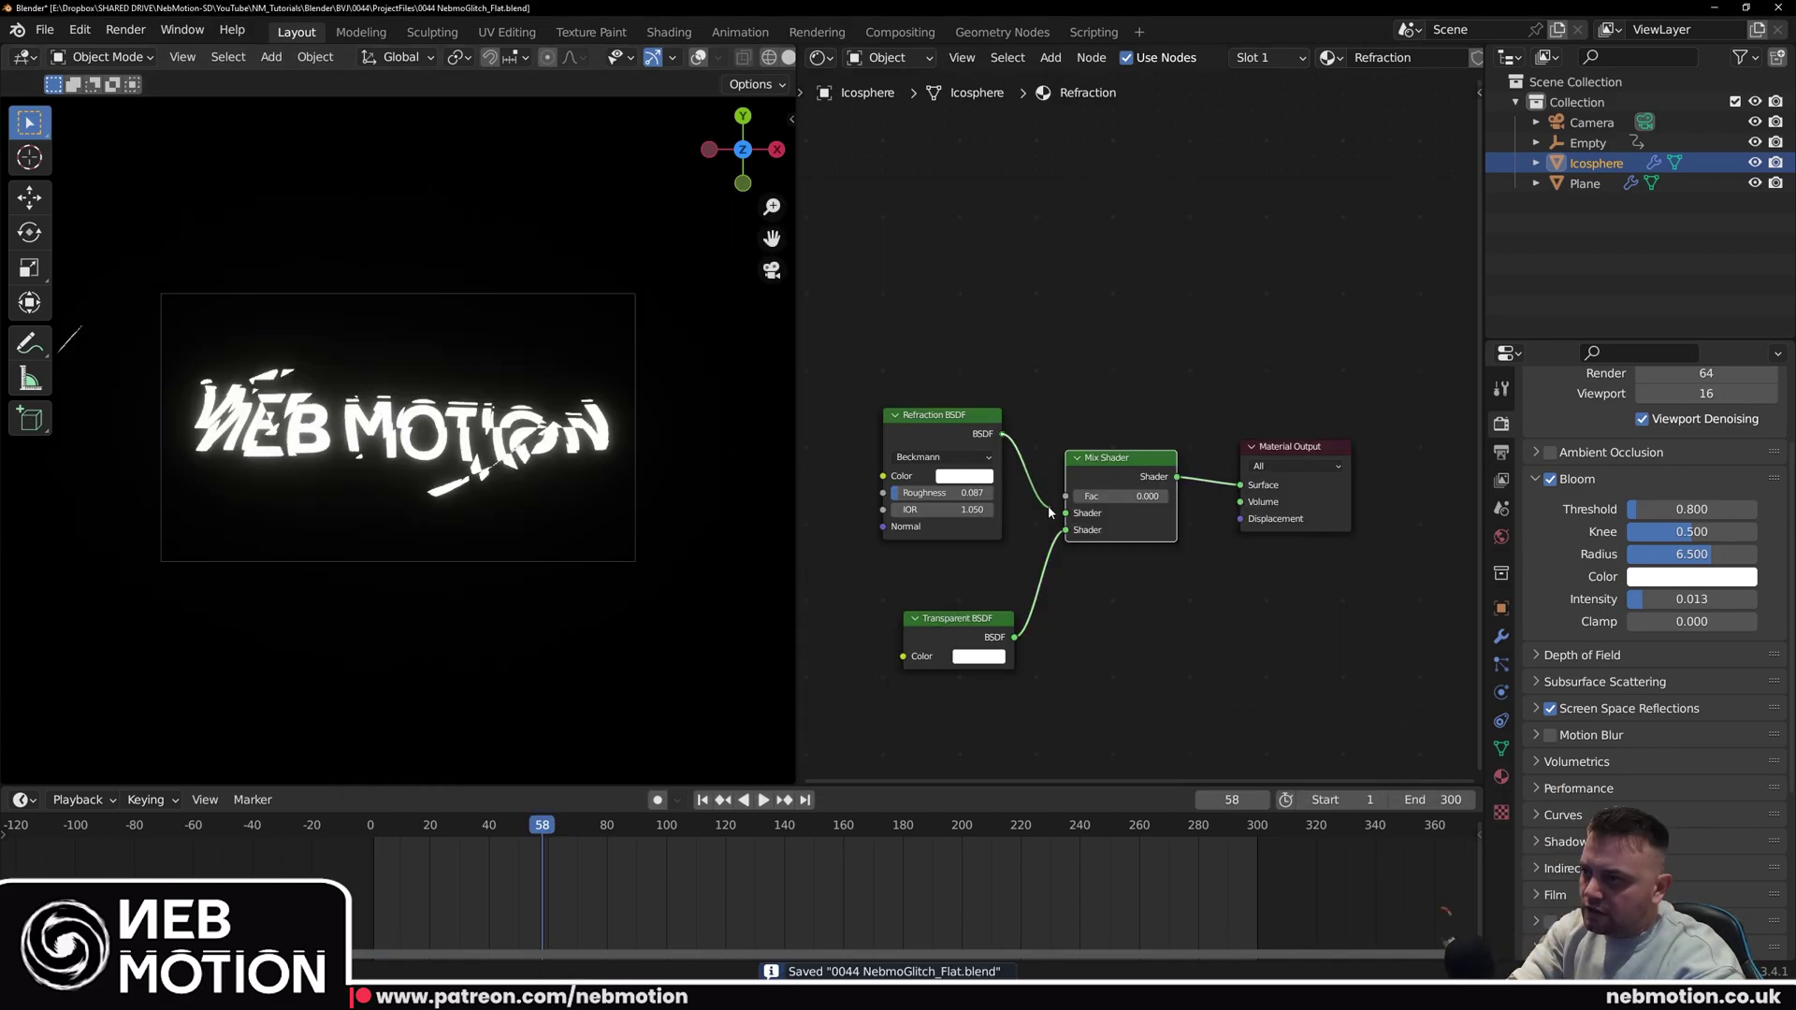
Step: Disconnect the Refraction BSDF, move it aside, and connect a new Glass BSDF to the Mix Shader's first Shader input in its place
{"action": "left_click_drag", "start_coordinate": [1057, 513], "coordinate": [1019, 491]}
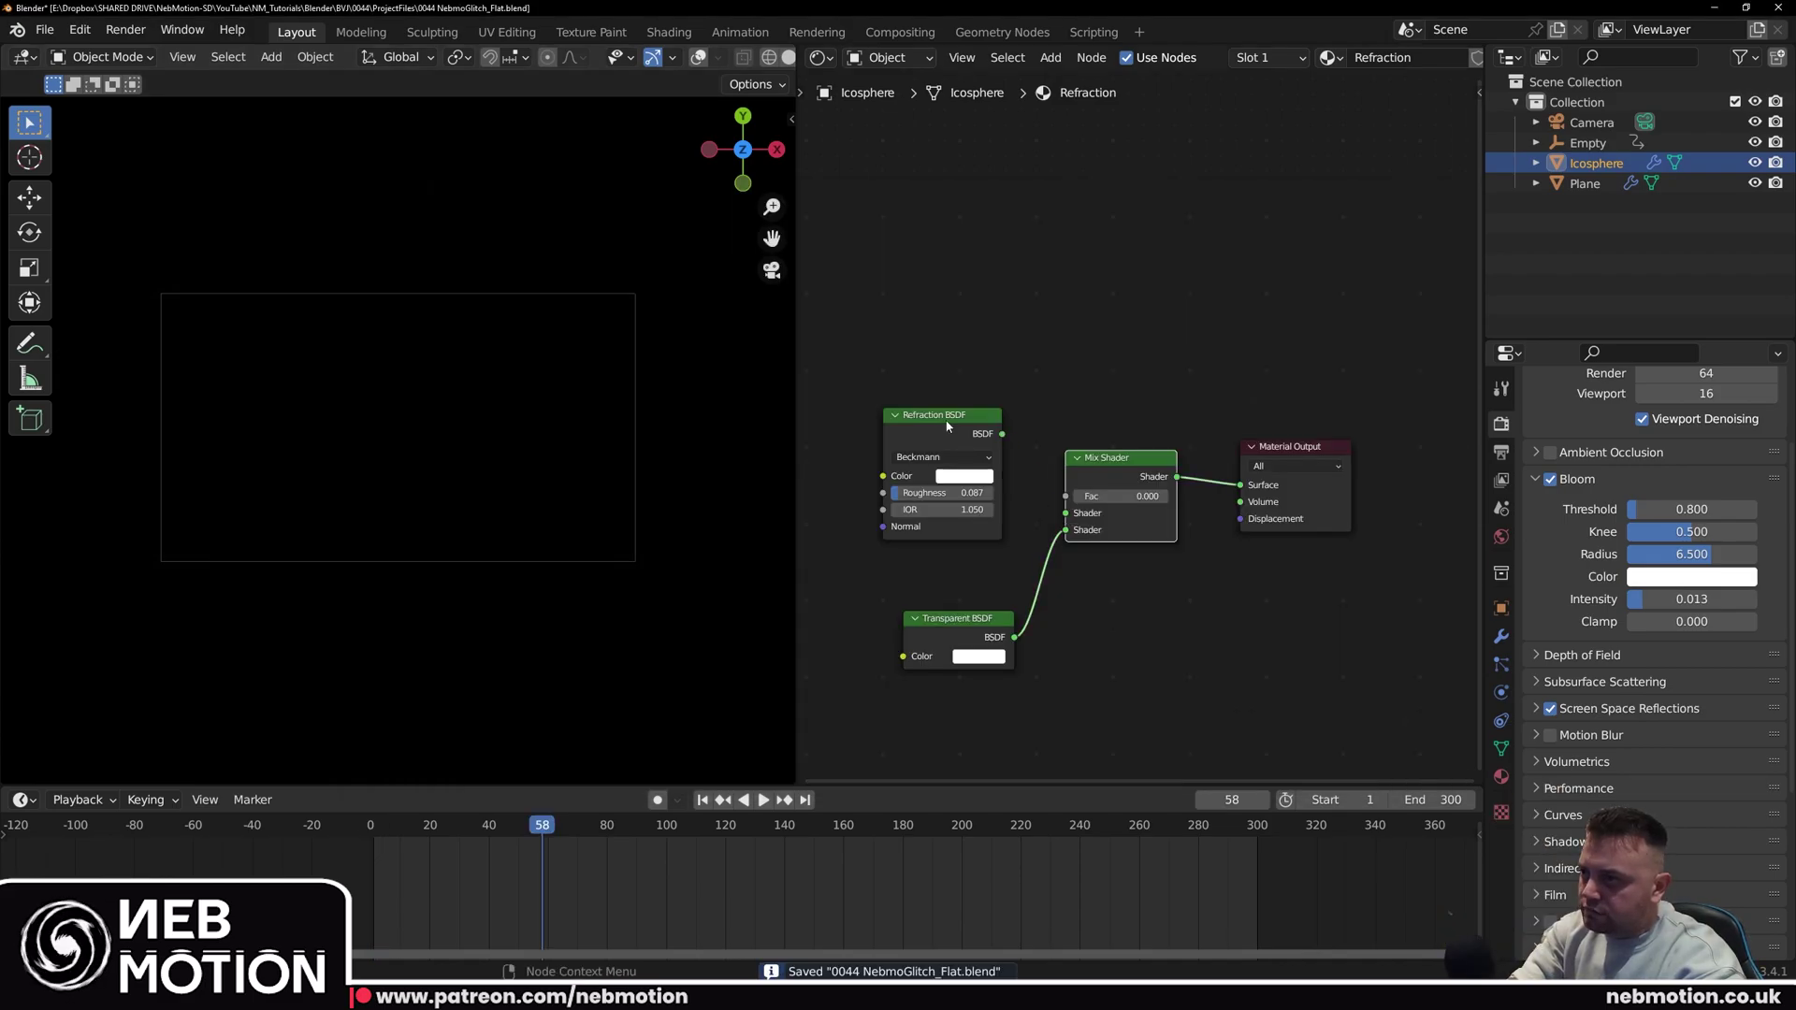
{"action": "left_click_drag", "start_coordinate": [945, 420], "coordinate": [913, 258]}
{"action": "left_click", "coordinate": [913, 495]}
{"action": "key", "text": "shift+a"}
{"action": "left_click", "coordinate": [846, 475]}
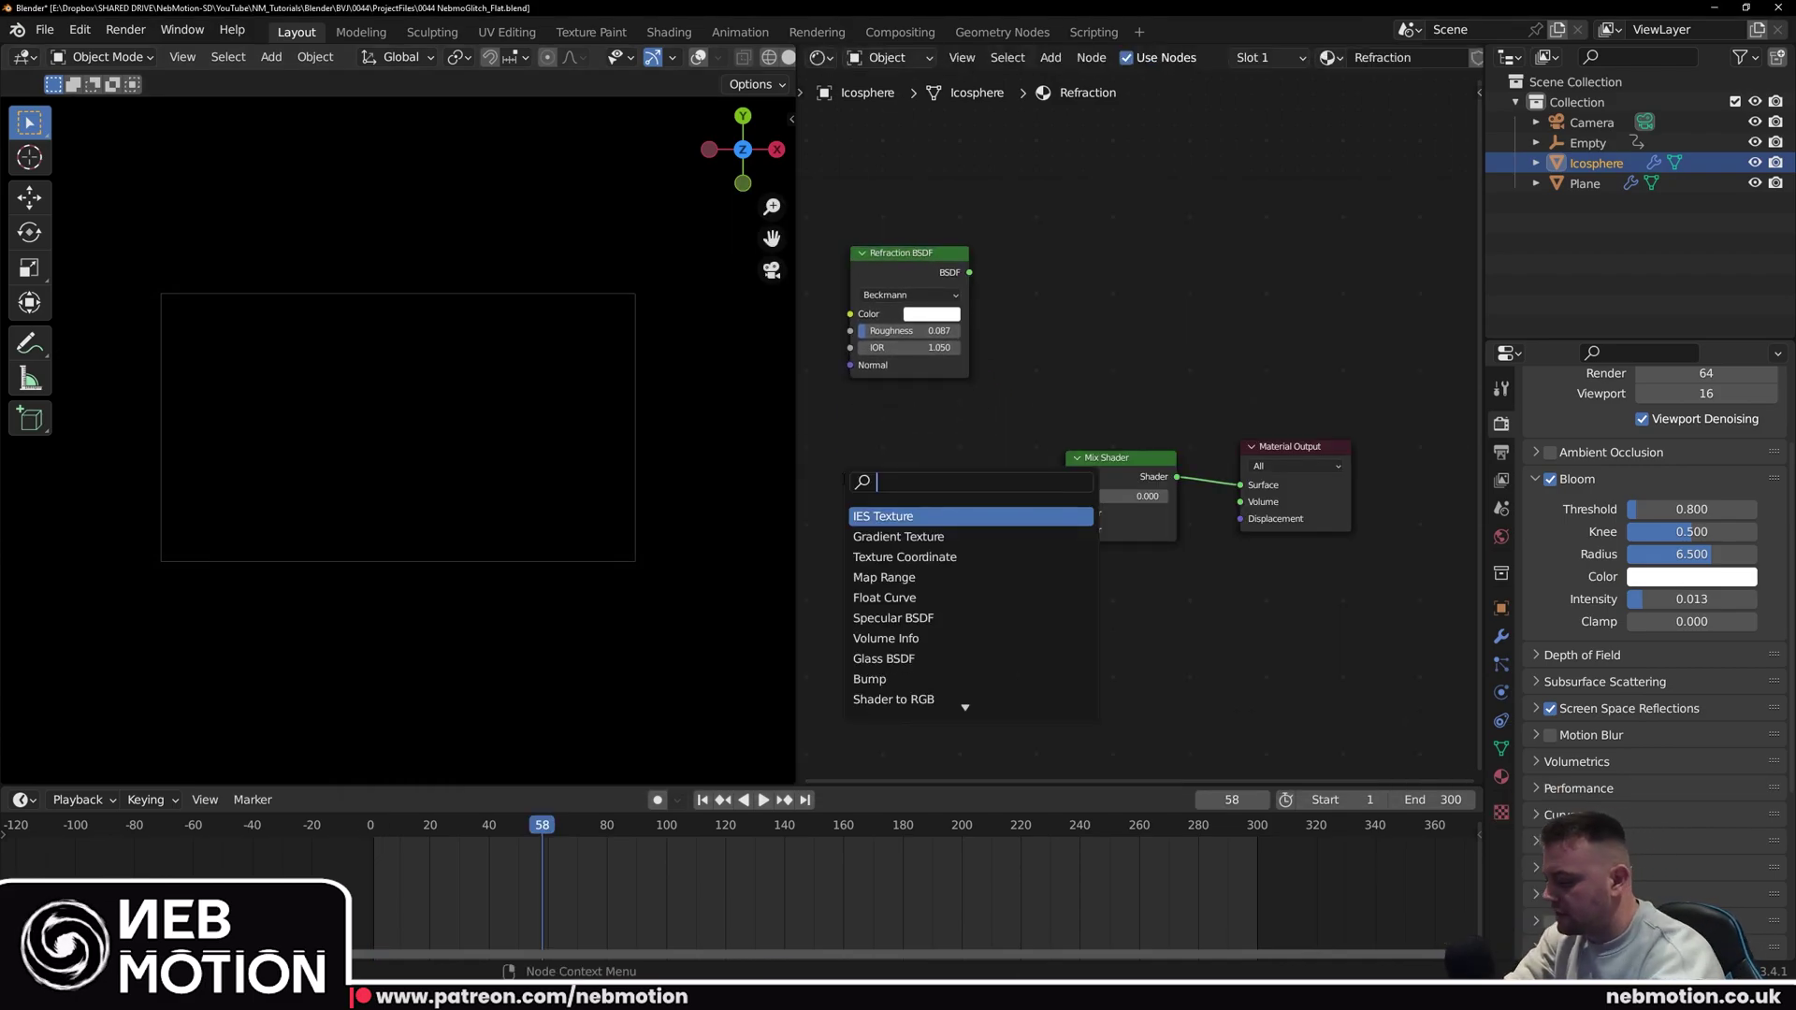
{"action": "type", "text": "glass"}
{"action": "left_click", "coordinate": [866, 516]}
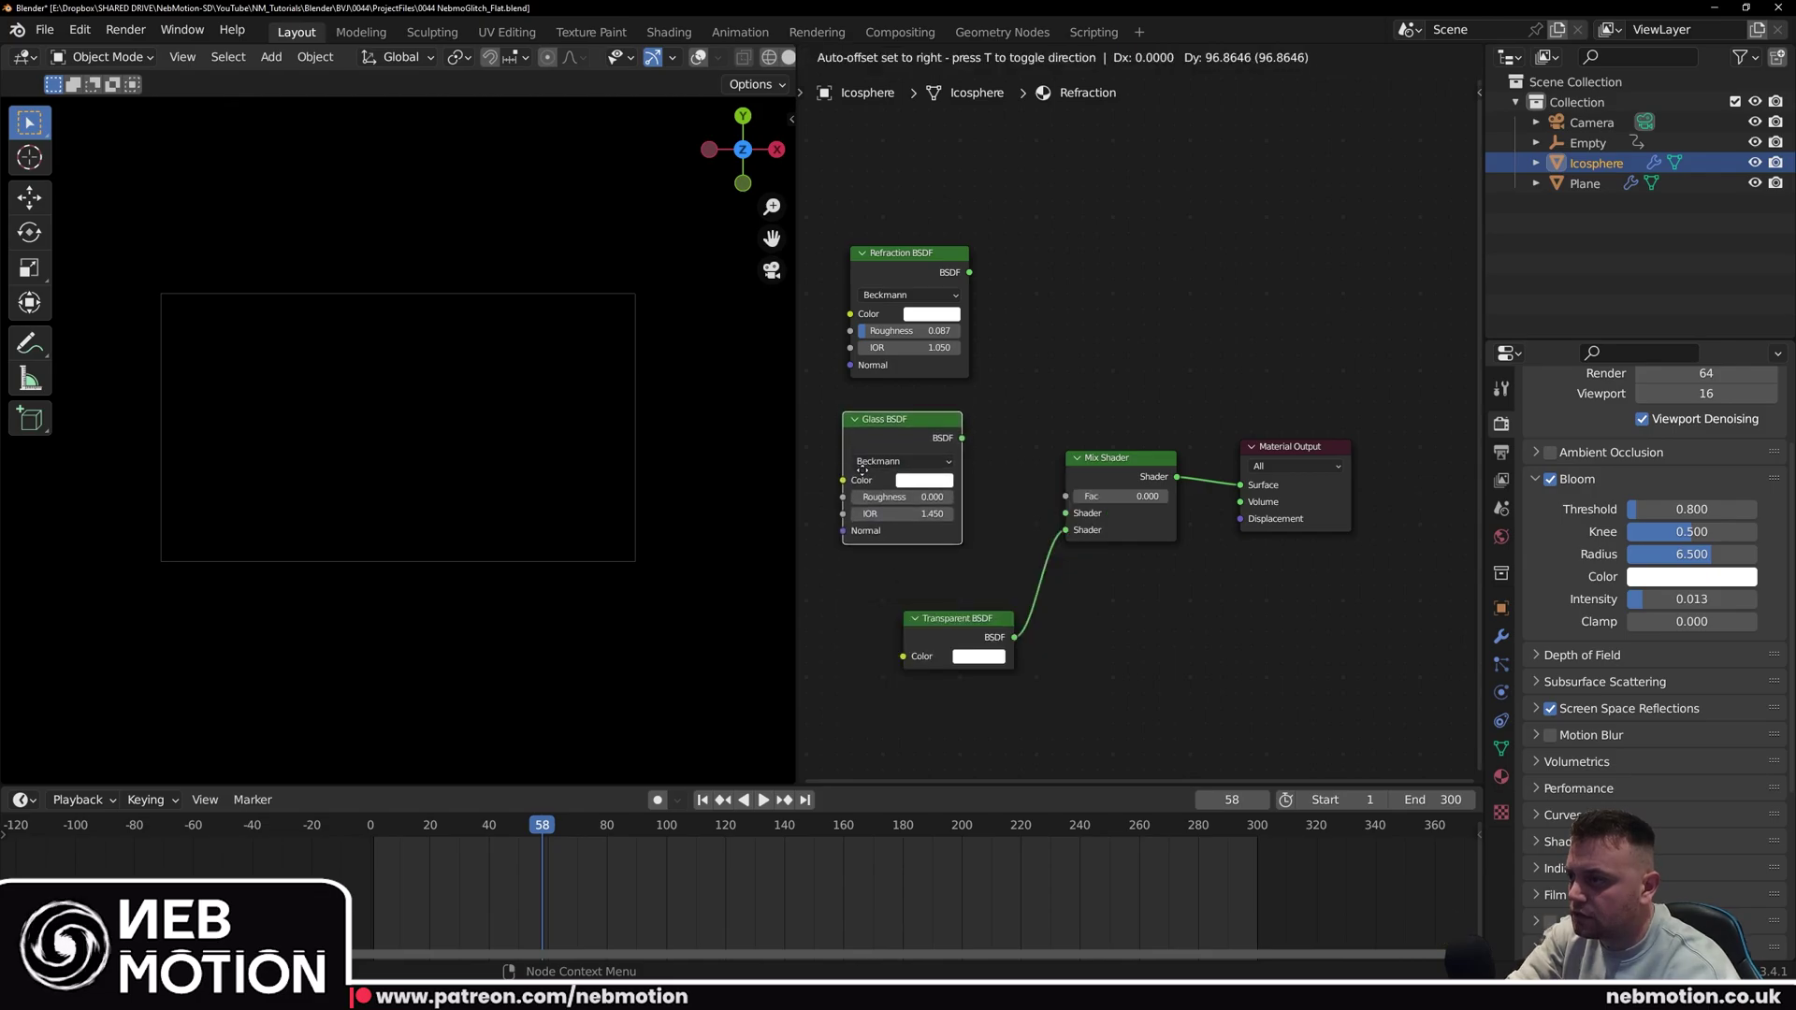
{"action": "left_click_drag", "start_coordinate": [1065, 496], "coordinate": [1066, 513]}
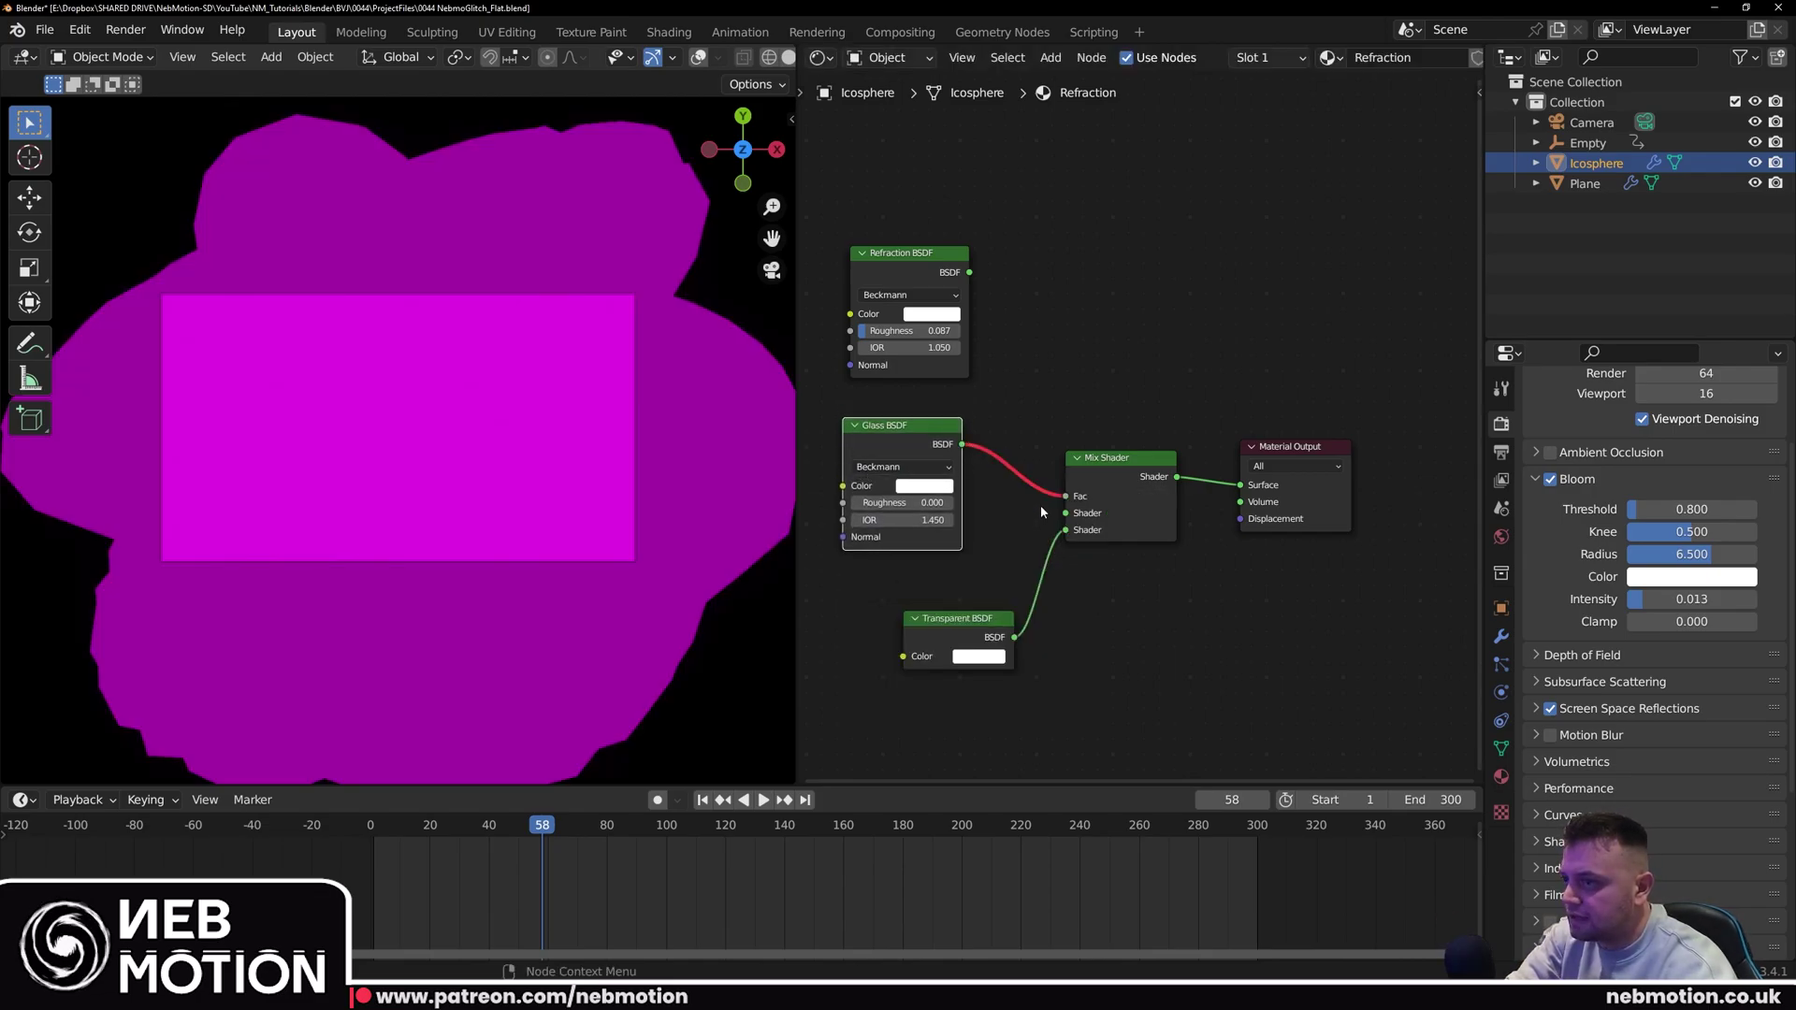
Step: Set the Glass BSDF's IOR to 10.450 and the material's Refraction Depth to 0.3 m while previewing the animation
{"action": "key", "text": "space"}
{"action": "key", "text": "space"}
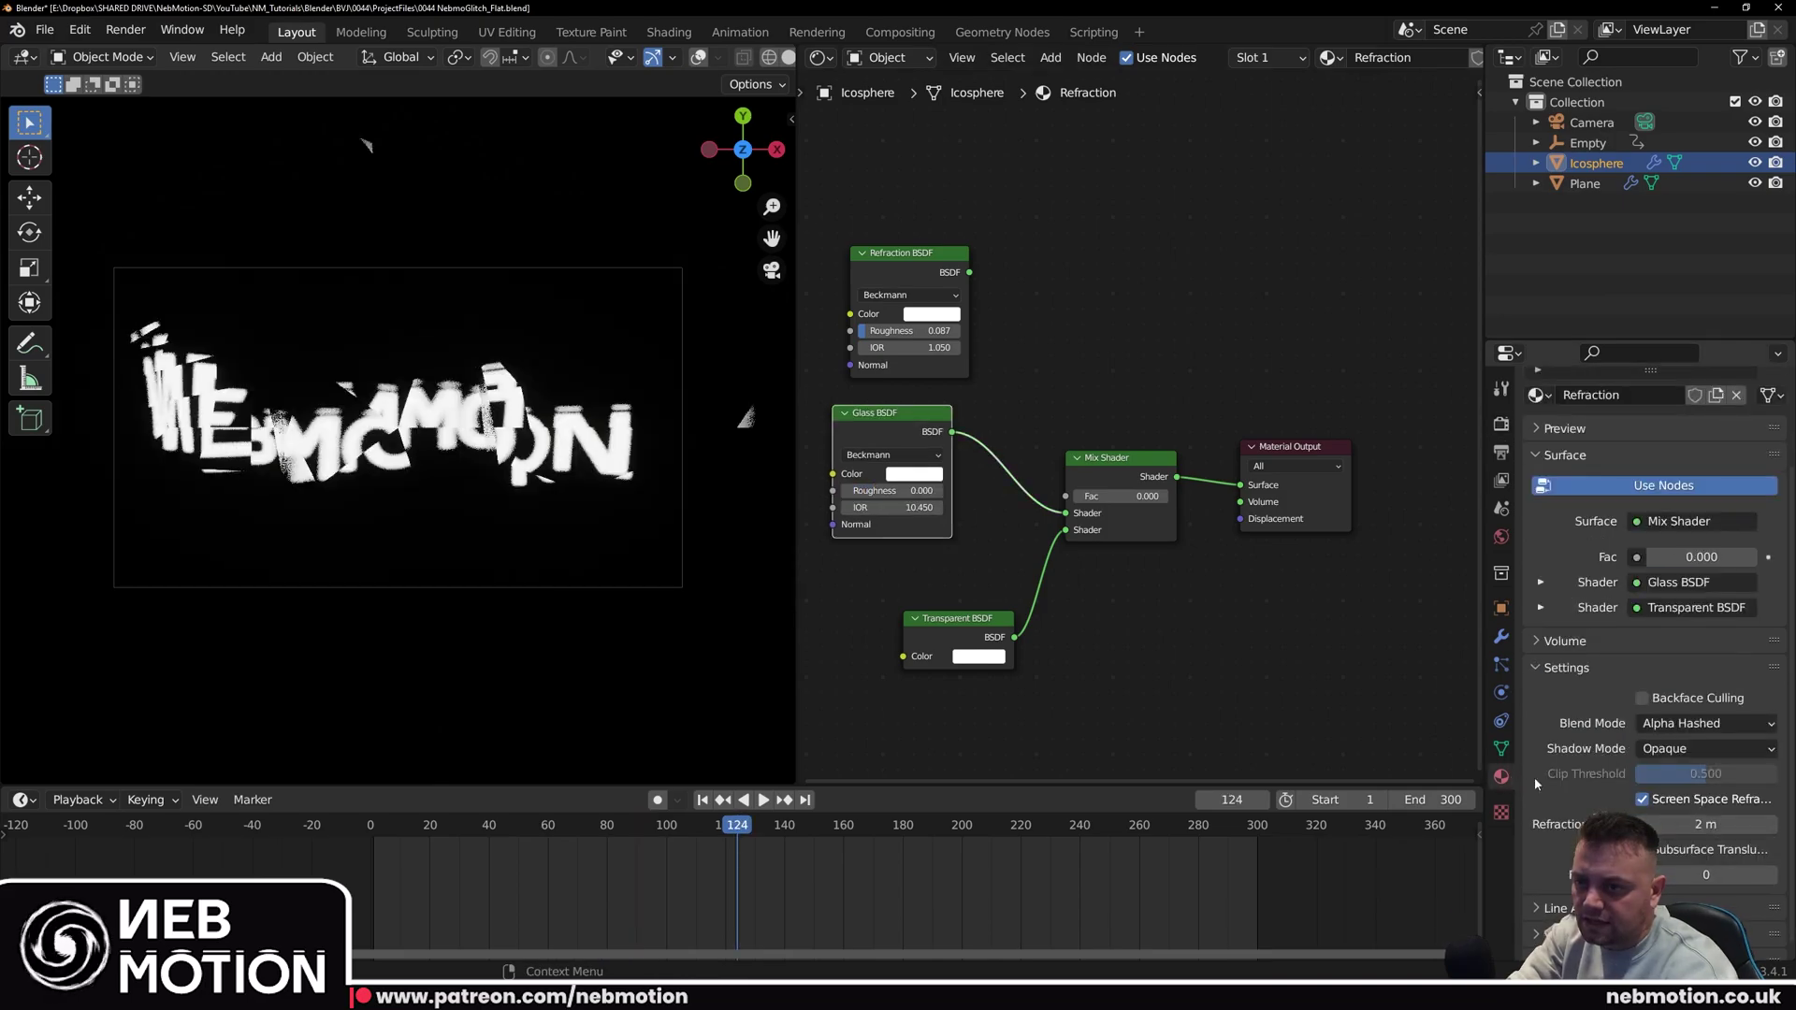
{"action": "scroll", "coordinate": [1656, 608], "scroll_direction": "up", "scroll_amount": 3}
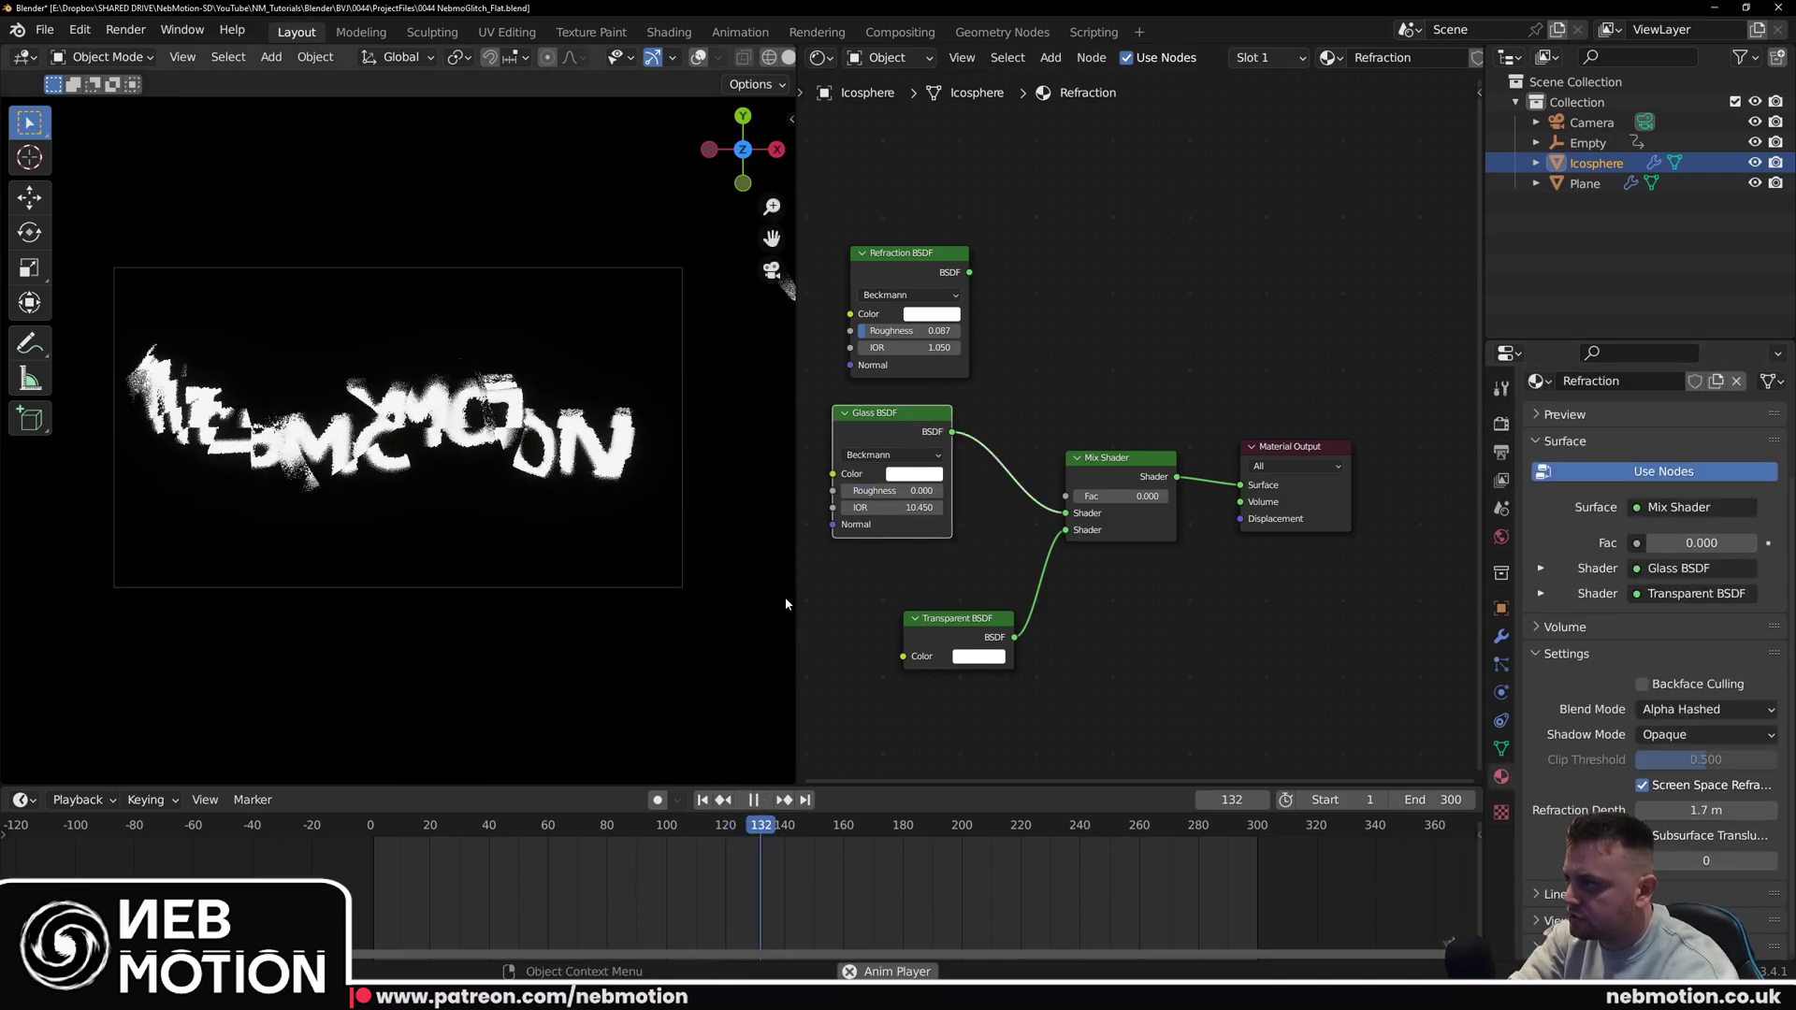
Step: Apply Shade Flat to the ico sphere and give its Glass BSDF 0.000 roughness and a green color
{"action": "left_click", "coordinate": [316, 57]}
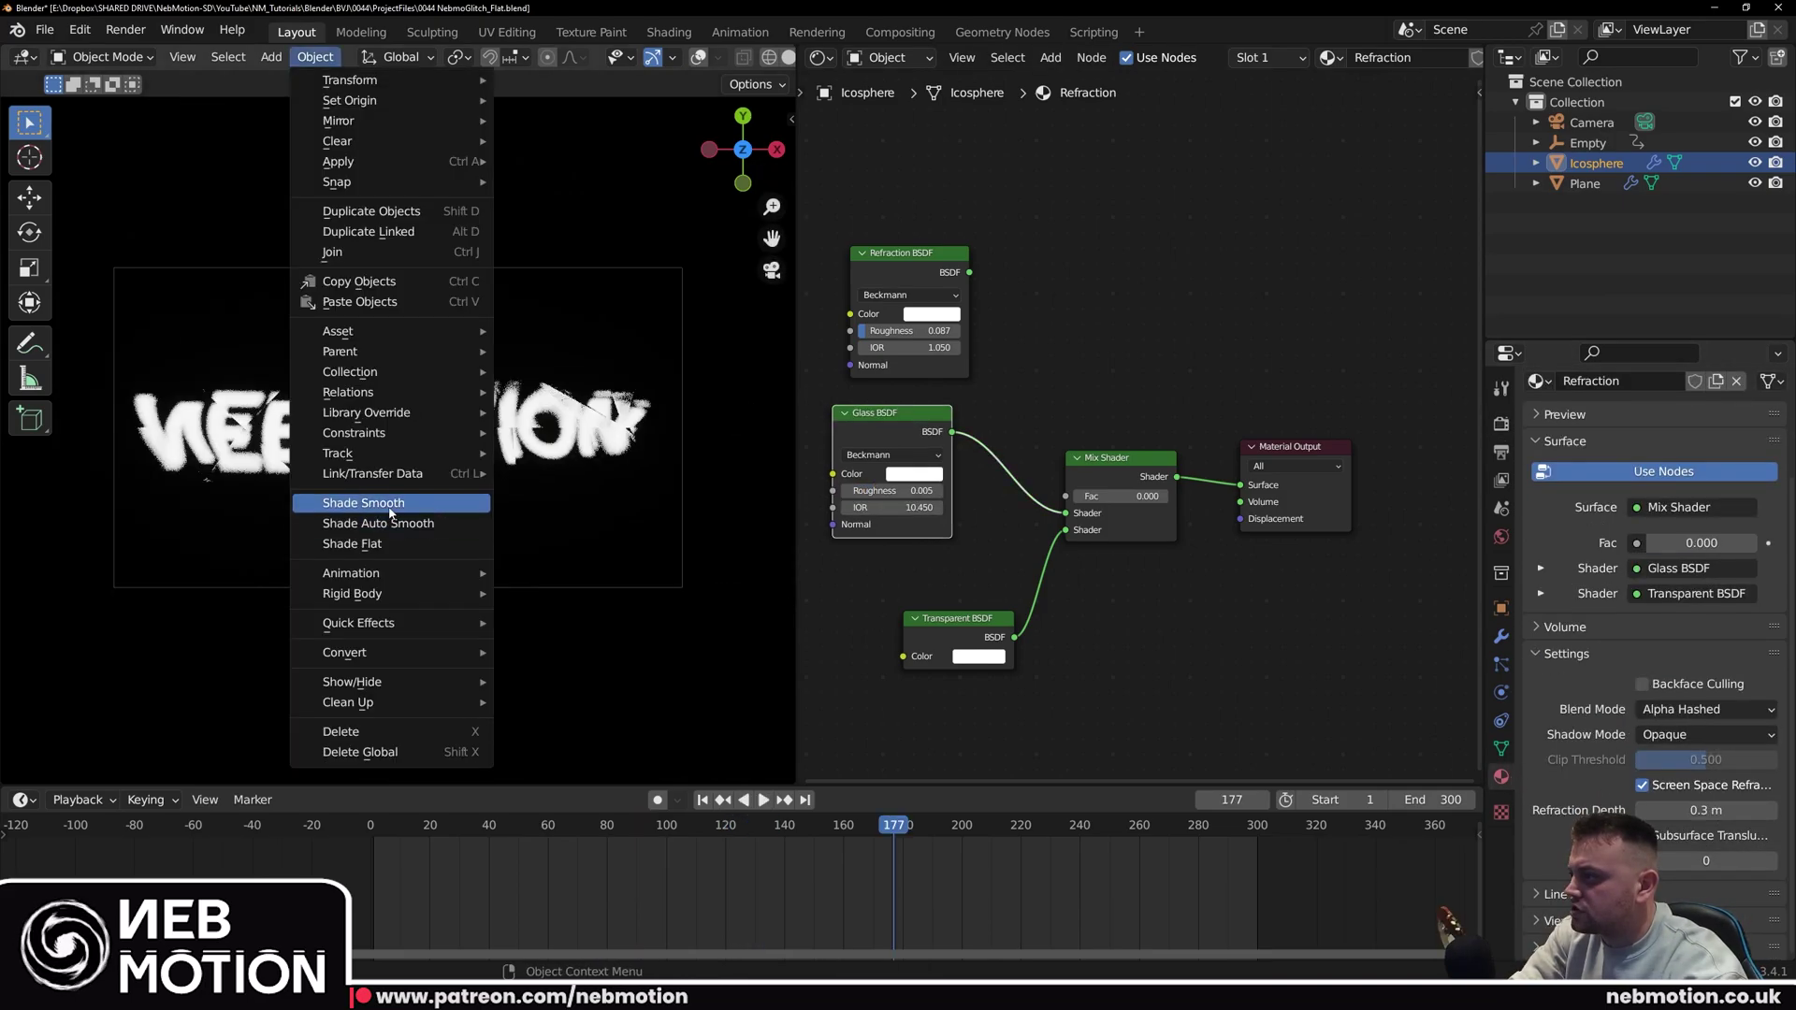
{"action": "left_click", "coordinate": [393, 546]}
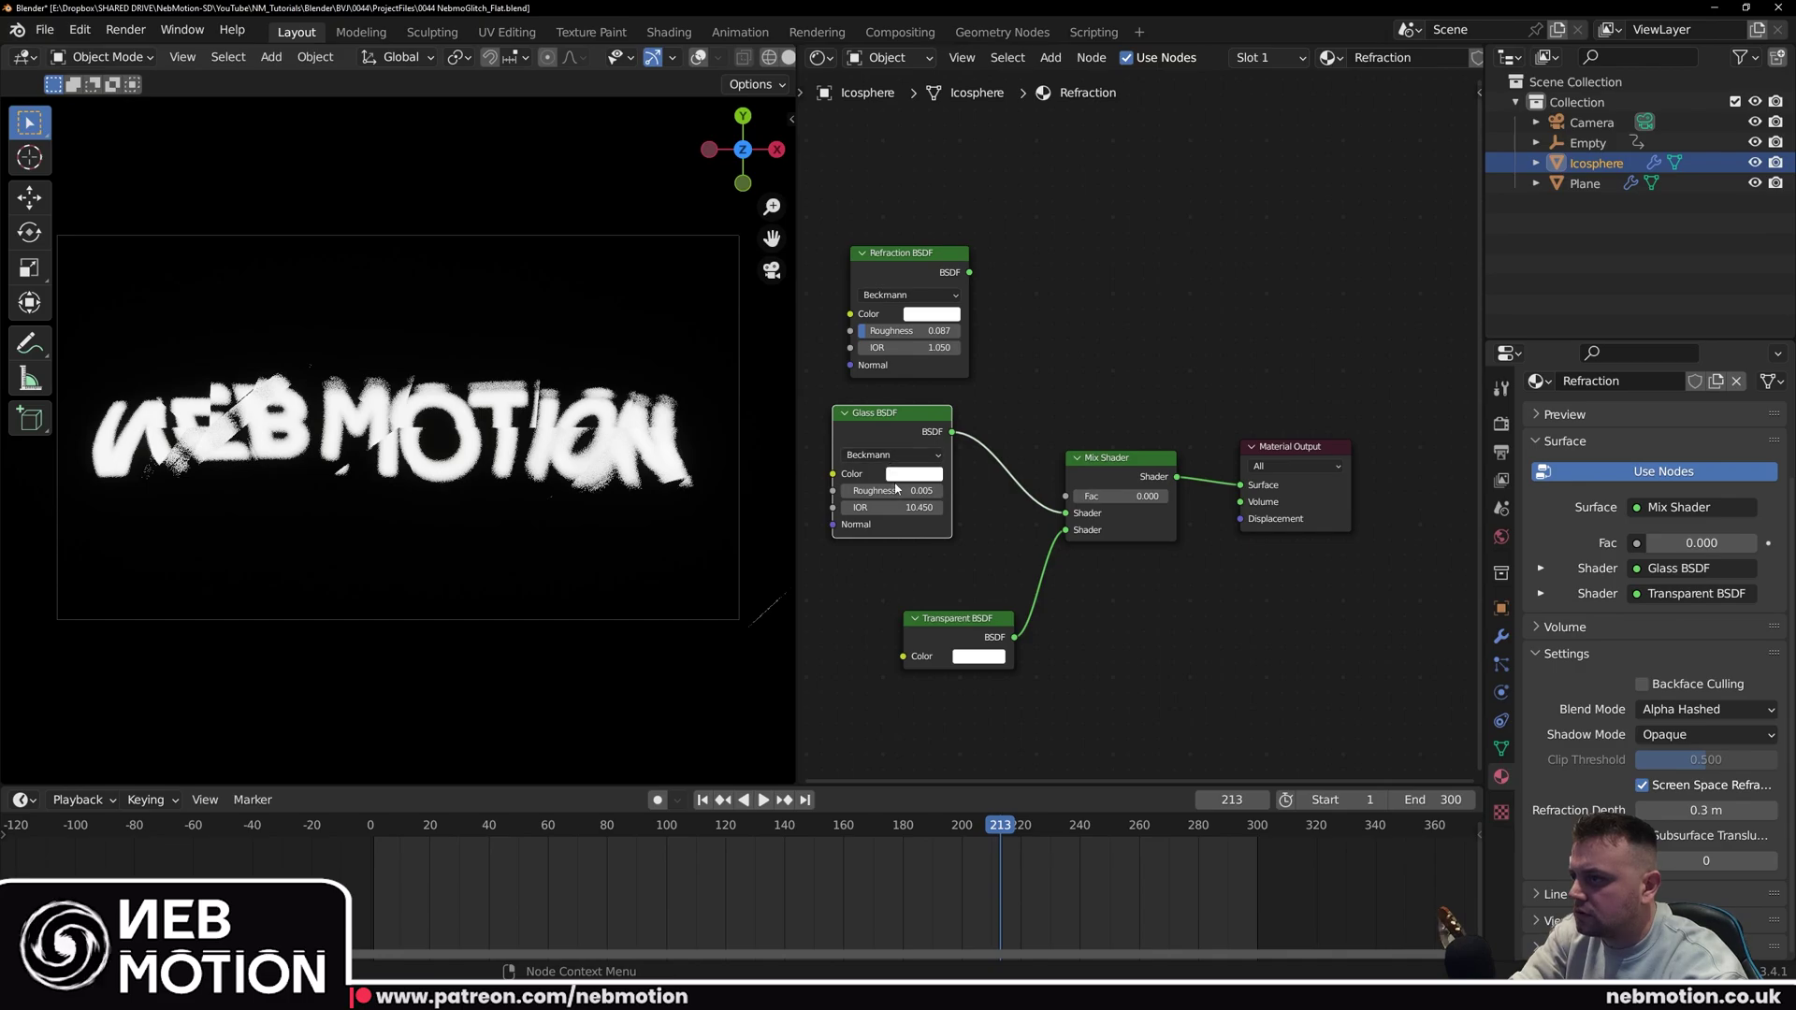
{"action": "left_click", "coordinate": [874, 455]}
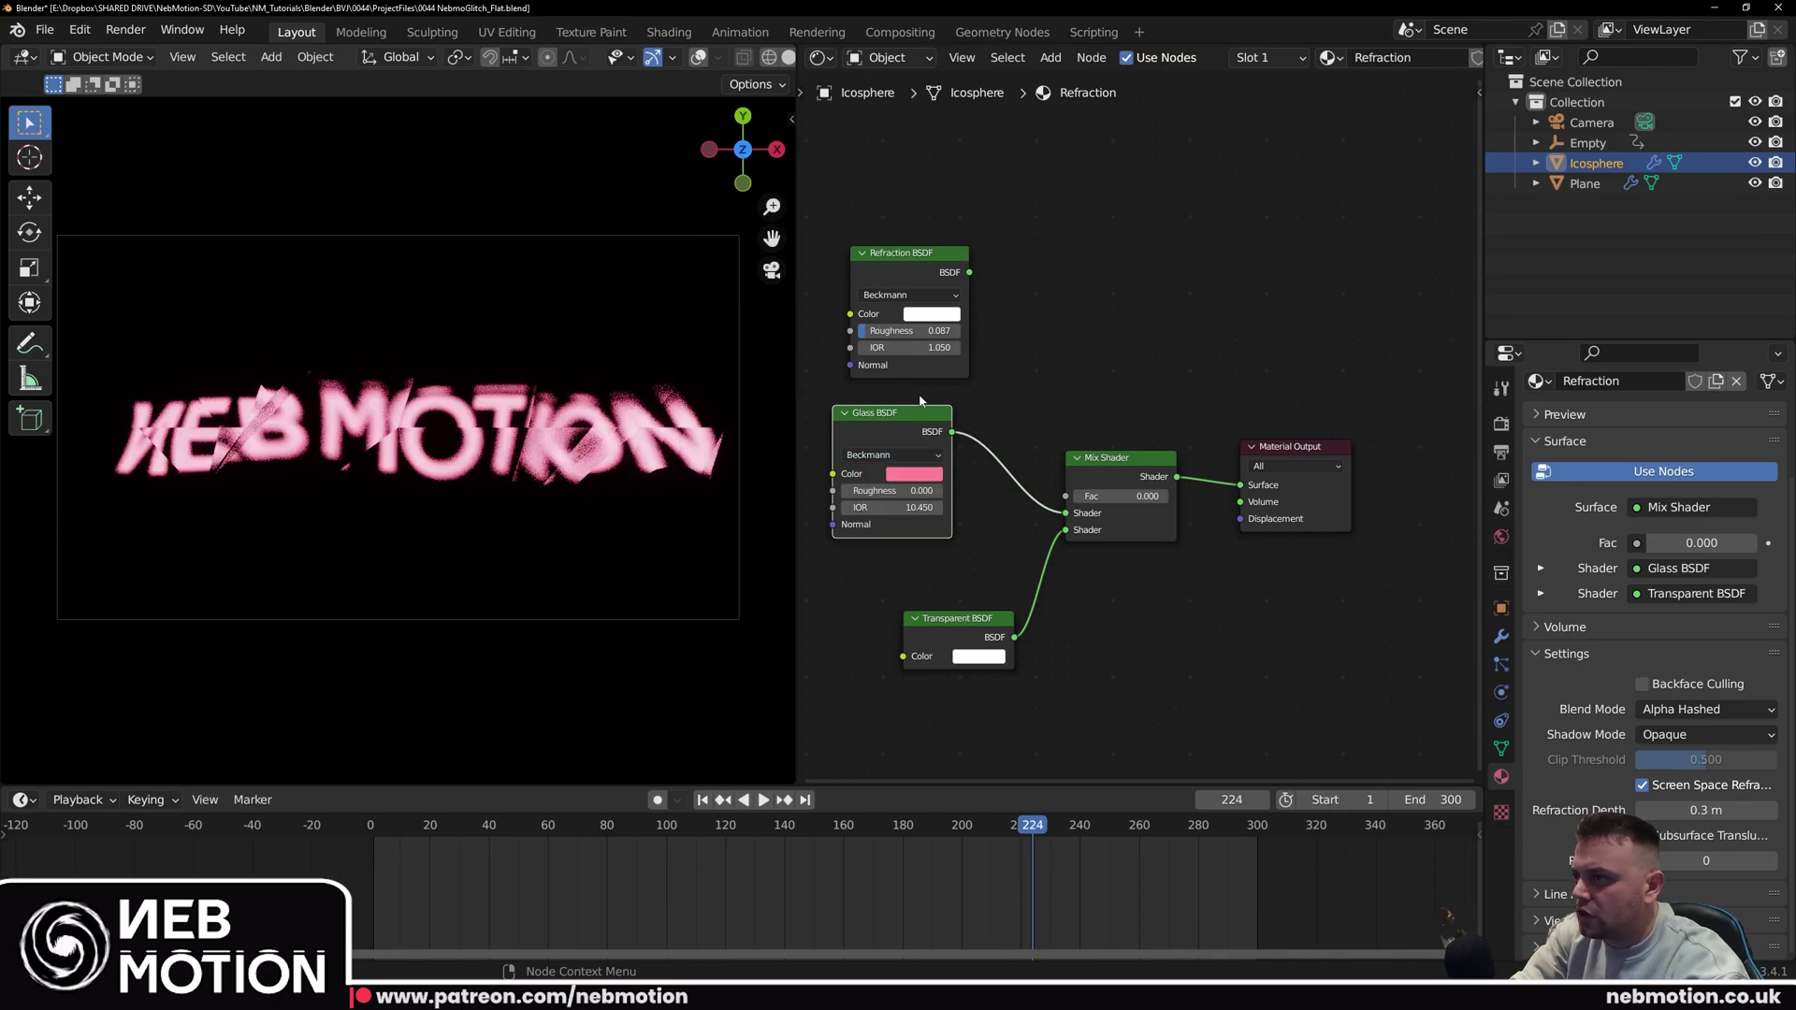
{"action": "left_click", "coordinate": [905, 478]}
{"action": "mouse_move", "coordinate": [974, 405]}
{"action": "left_mouse_down"}
{"action": "mouse_move", "coordinate": [929, 405]}
{"action": "mouse_move", "coordinate": [996, 421]}
{"action": "left_mouse_up"}
Step: Duplicate the ico sphere in place and give the copy its own material with a red Glass BSDF color
{"action": "key", "text": "shift+d"}
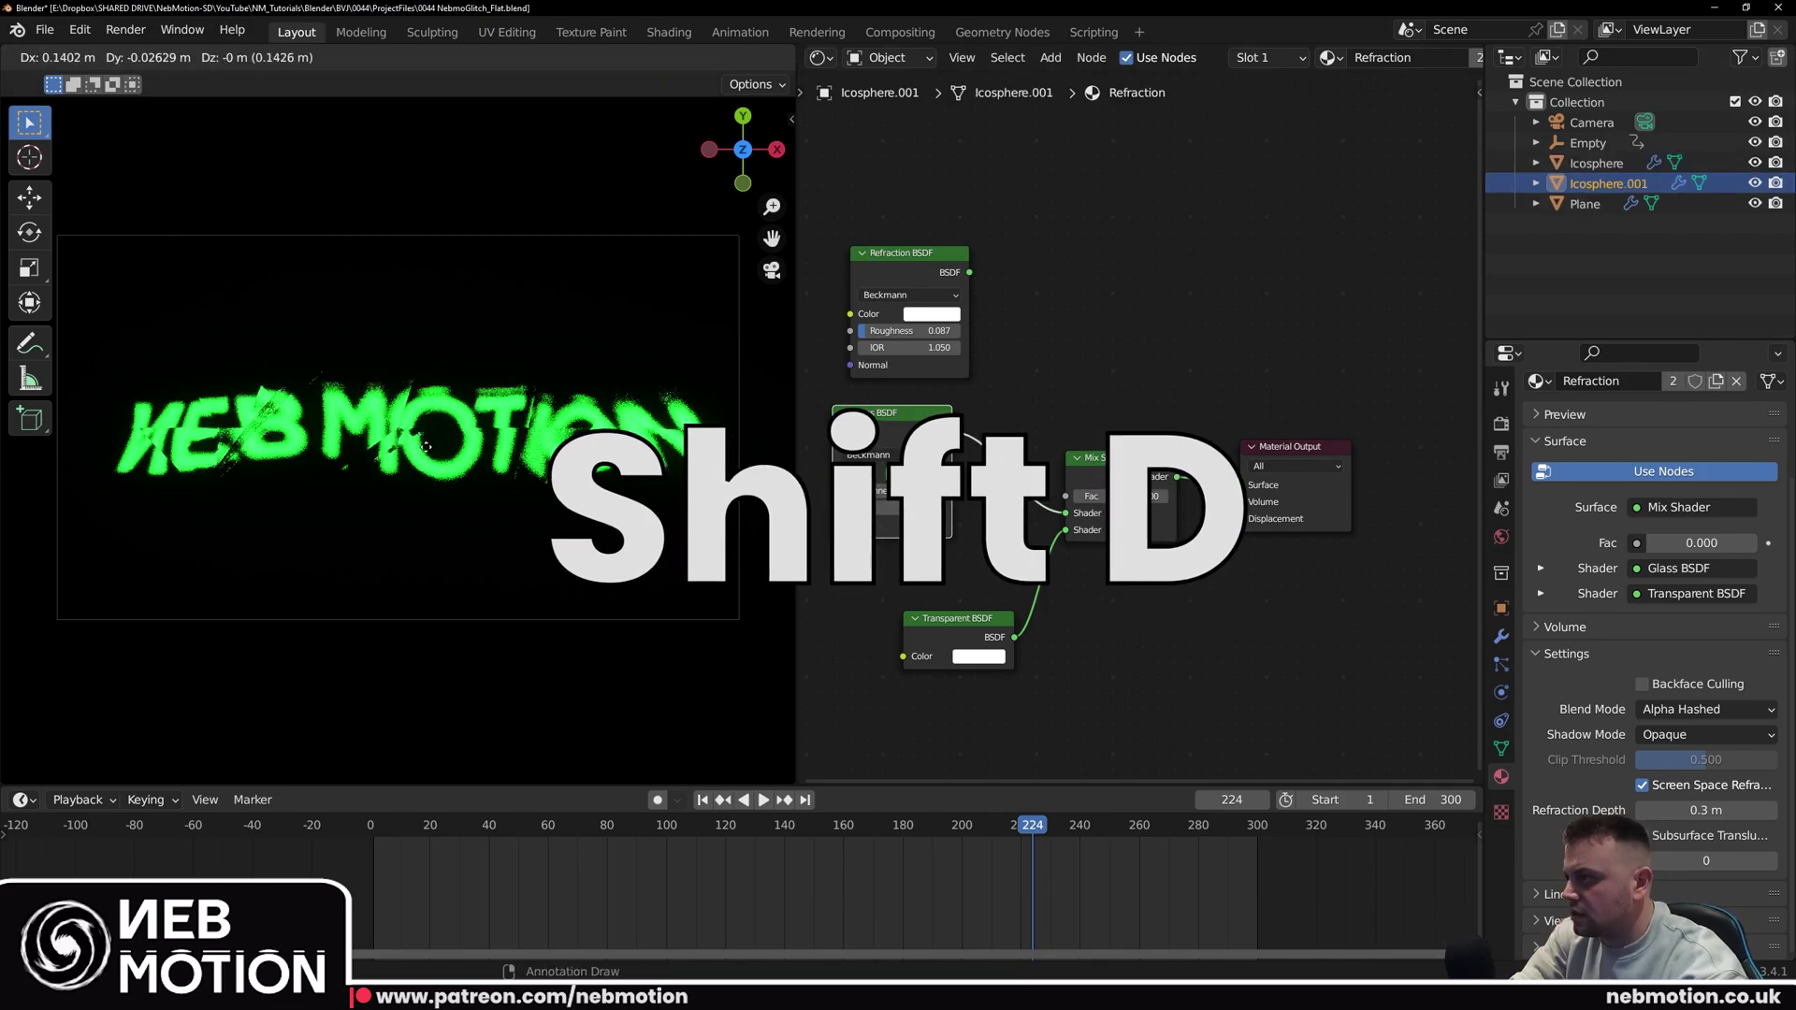
{"action": "right_click", "coordinate": [489, 542]}
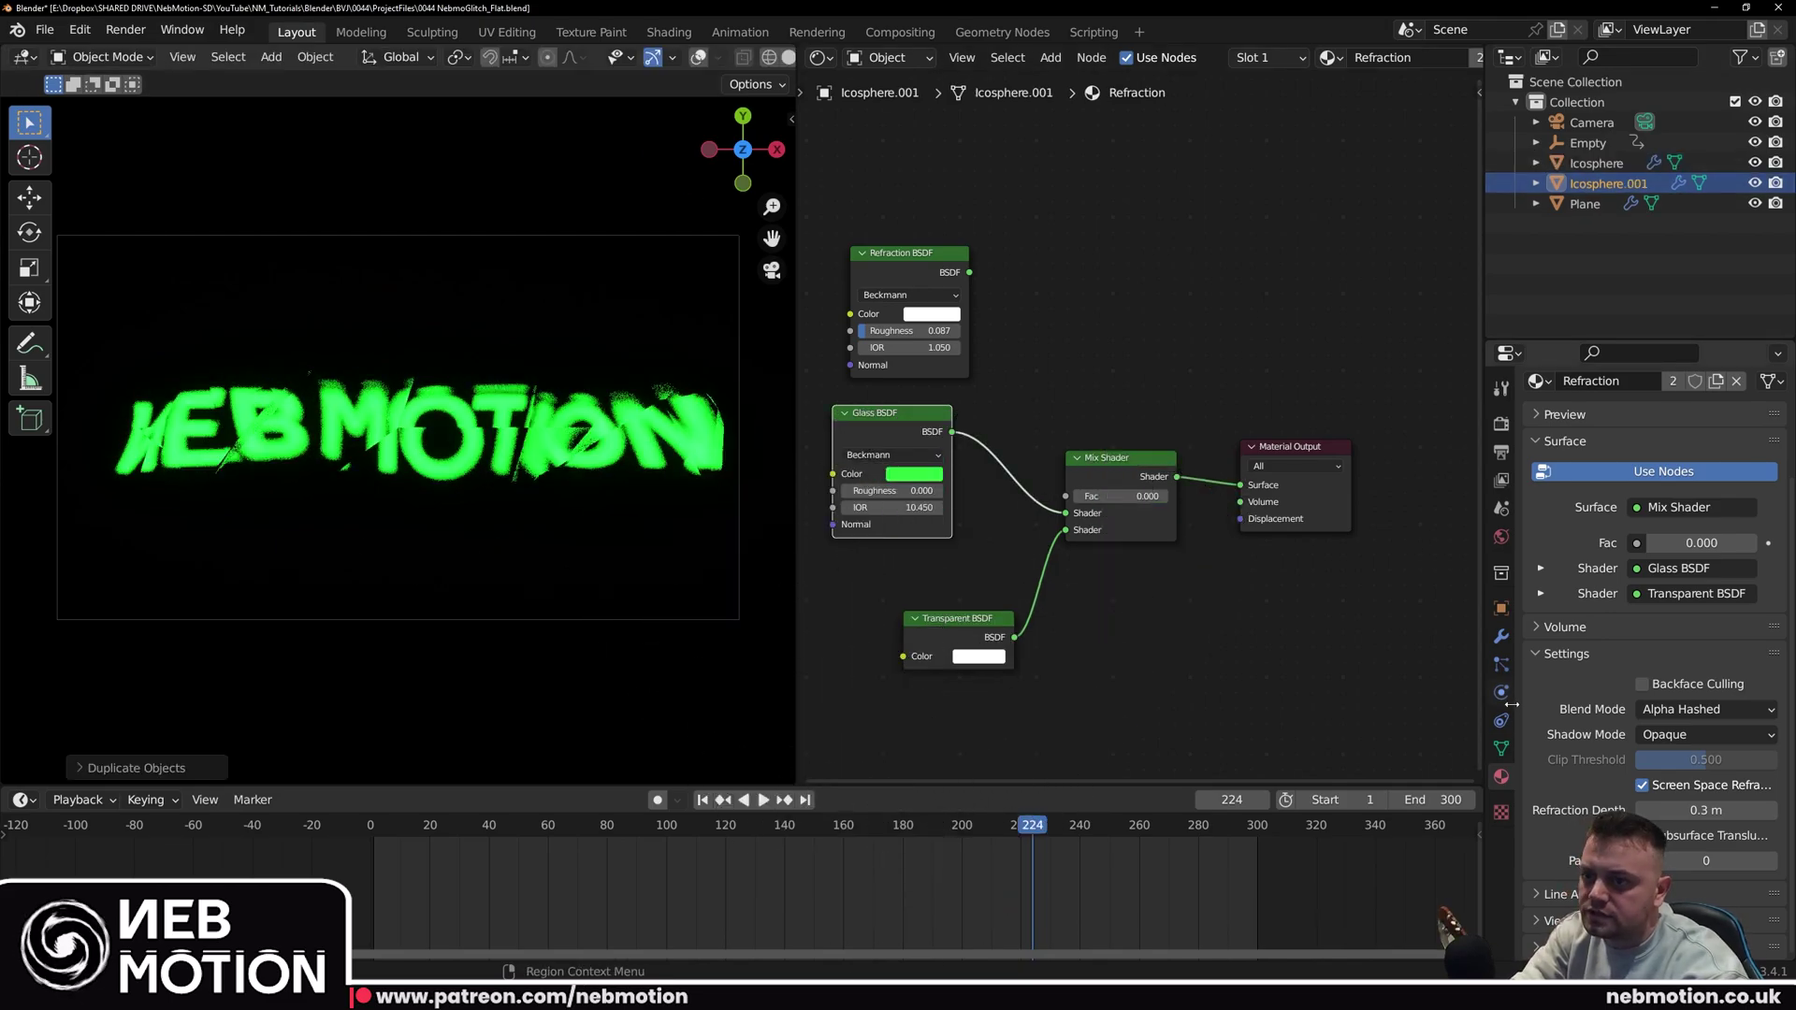
{"action": "scroll", "coordinate": [1646, 440], "scroll_direction": "up", "scroll_amount": 3}
{"action": "left_click", "coordinate": [1672, 507]}
{"action": "left_click", "coordinate": [894, 478]}
{"action": "left_click_drag", "start_coordinate": [921, 344], "coordinate": [950, 369]}
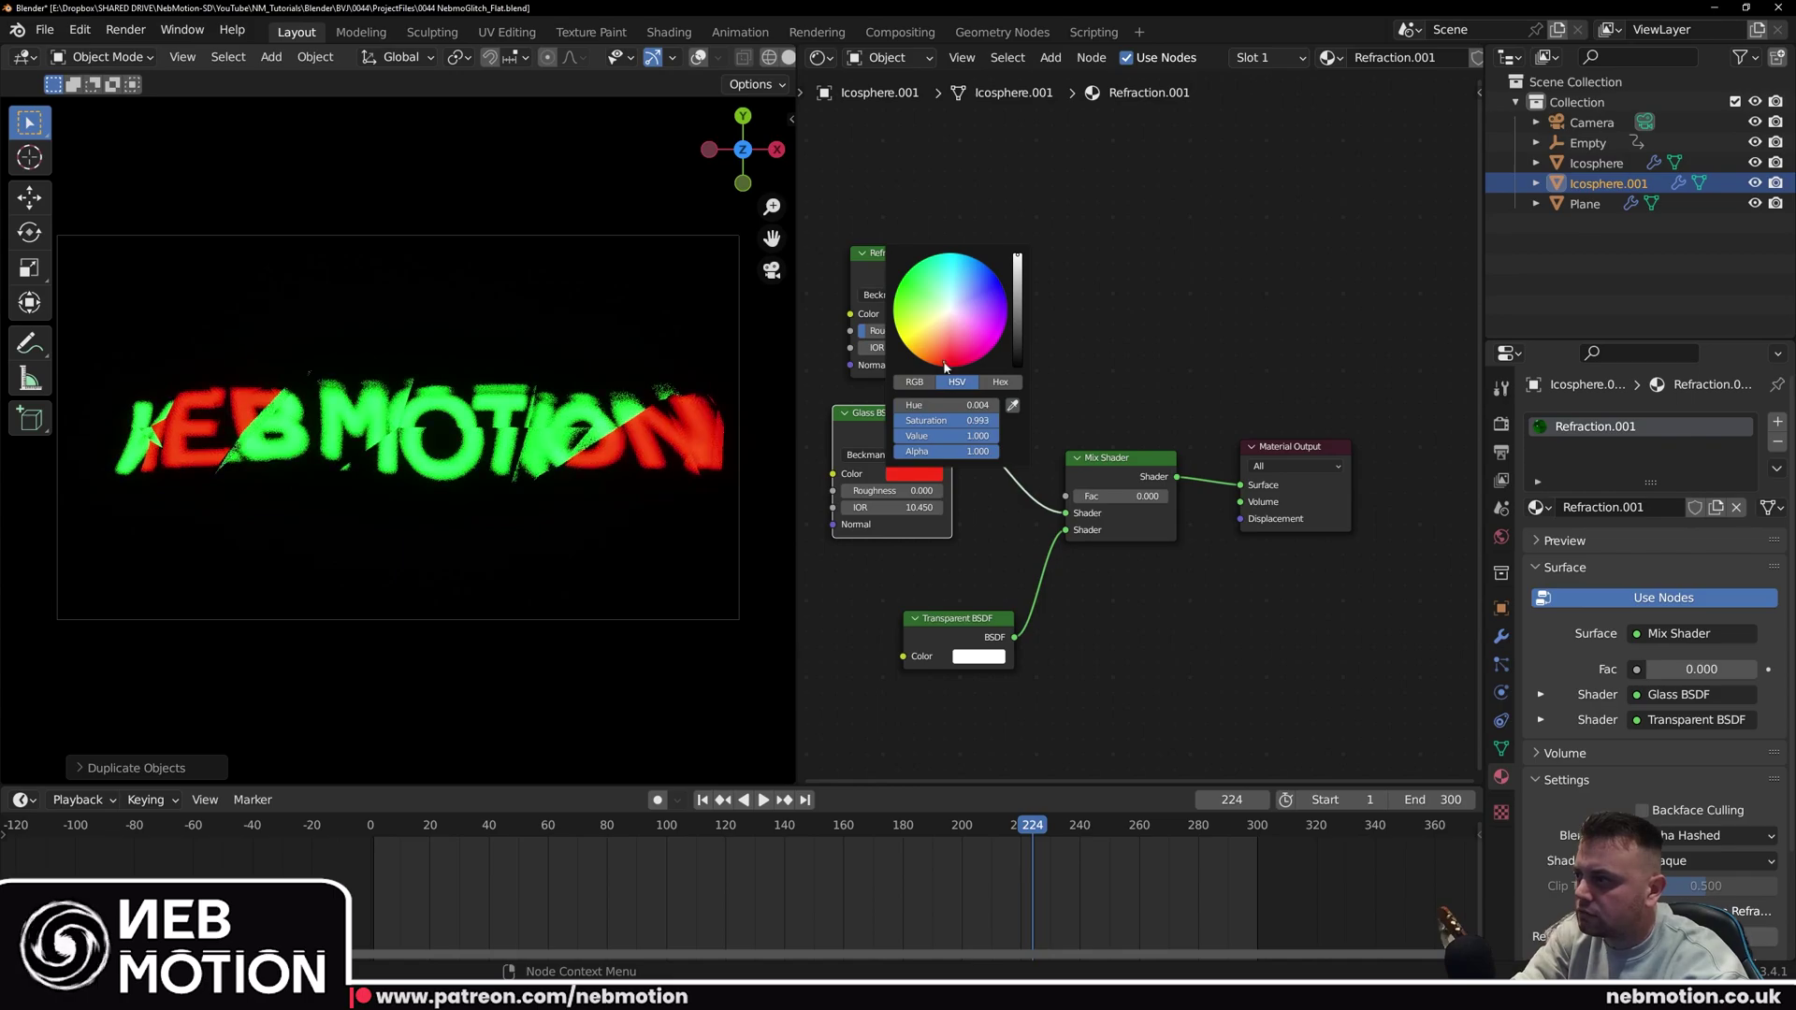
{"action": "key", "text": "space"}
{"action": "key", "text": "space"}
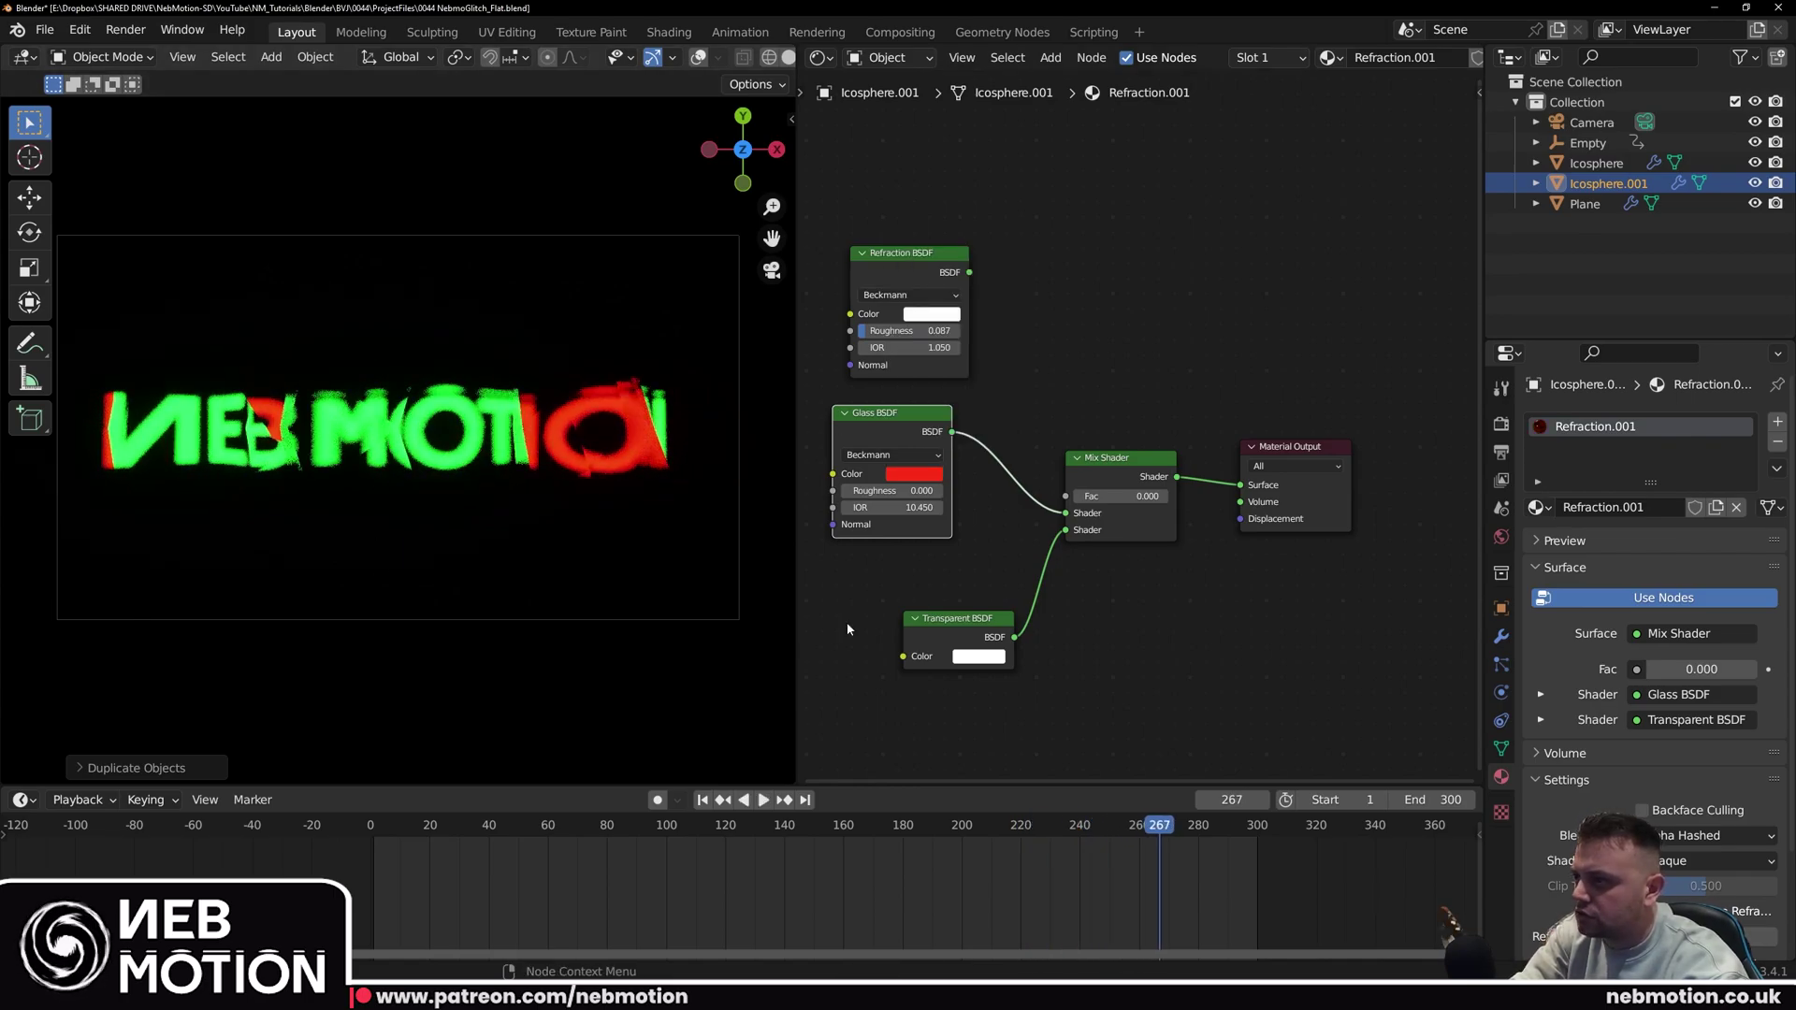
Step: Duplicate the red ico sphere and give the new copy its own material with a blue Glass BSDF color
{"action": "key", "text": "shift+d"}
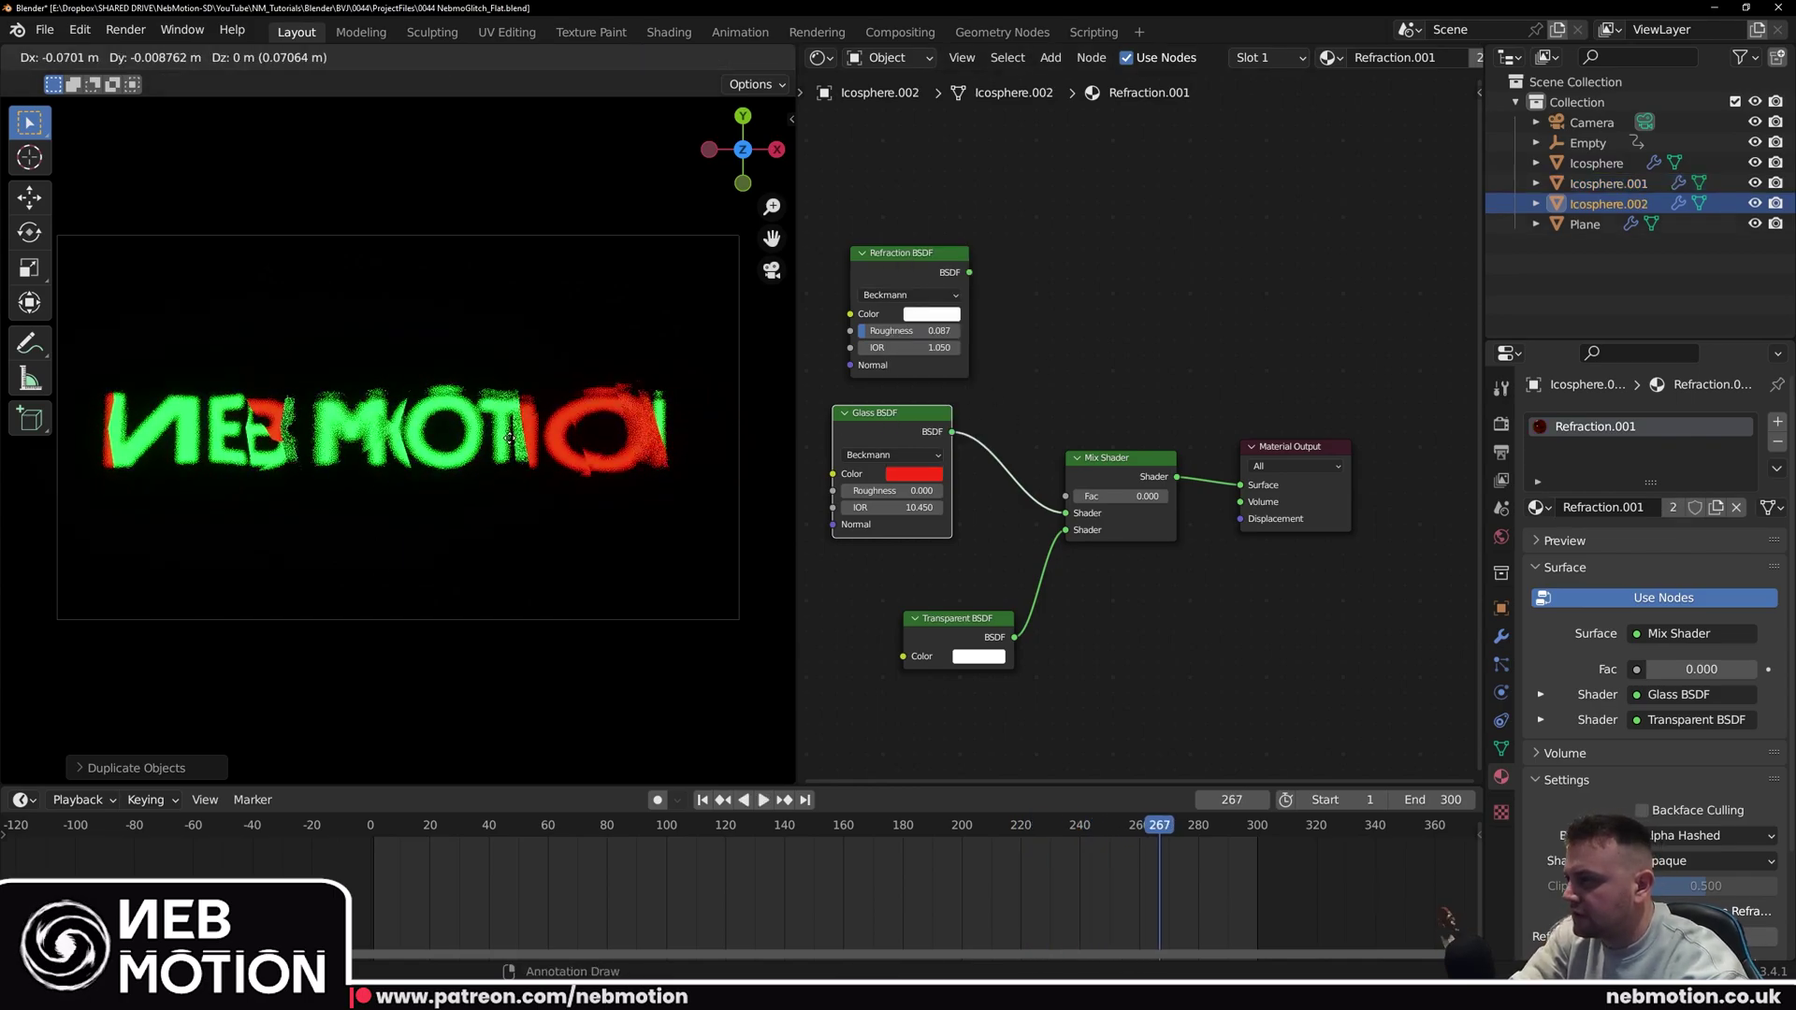
{"action": "left_click", "coordinate": [822, 481]}
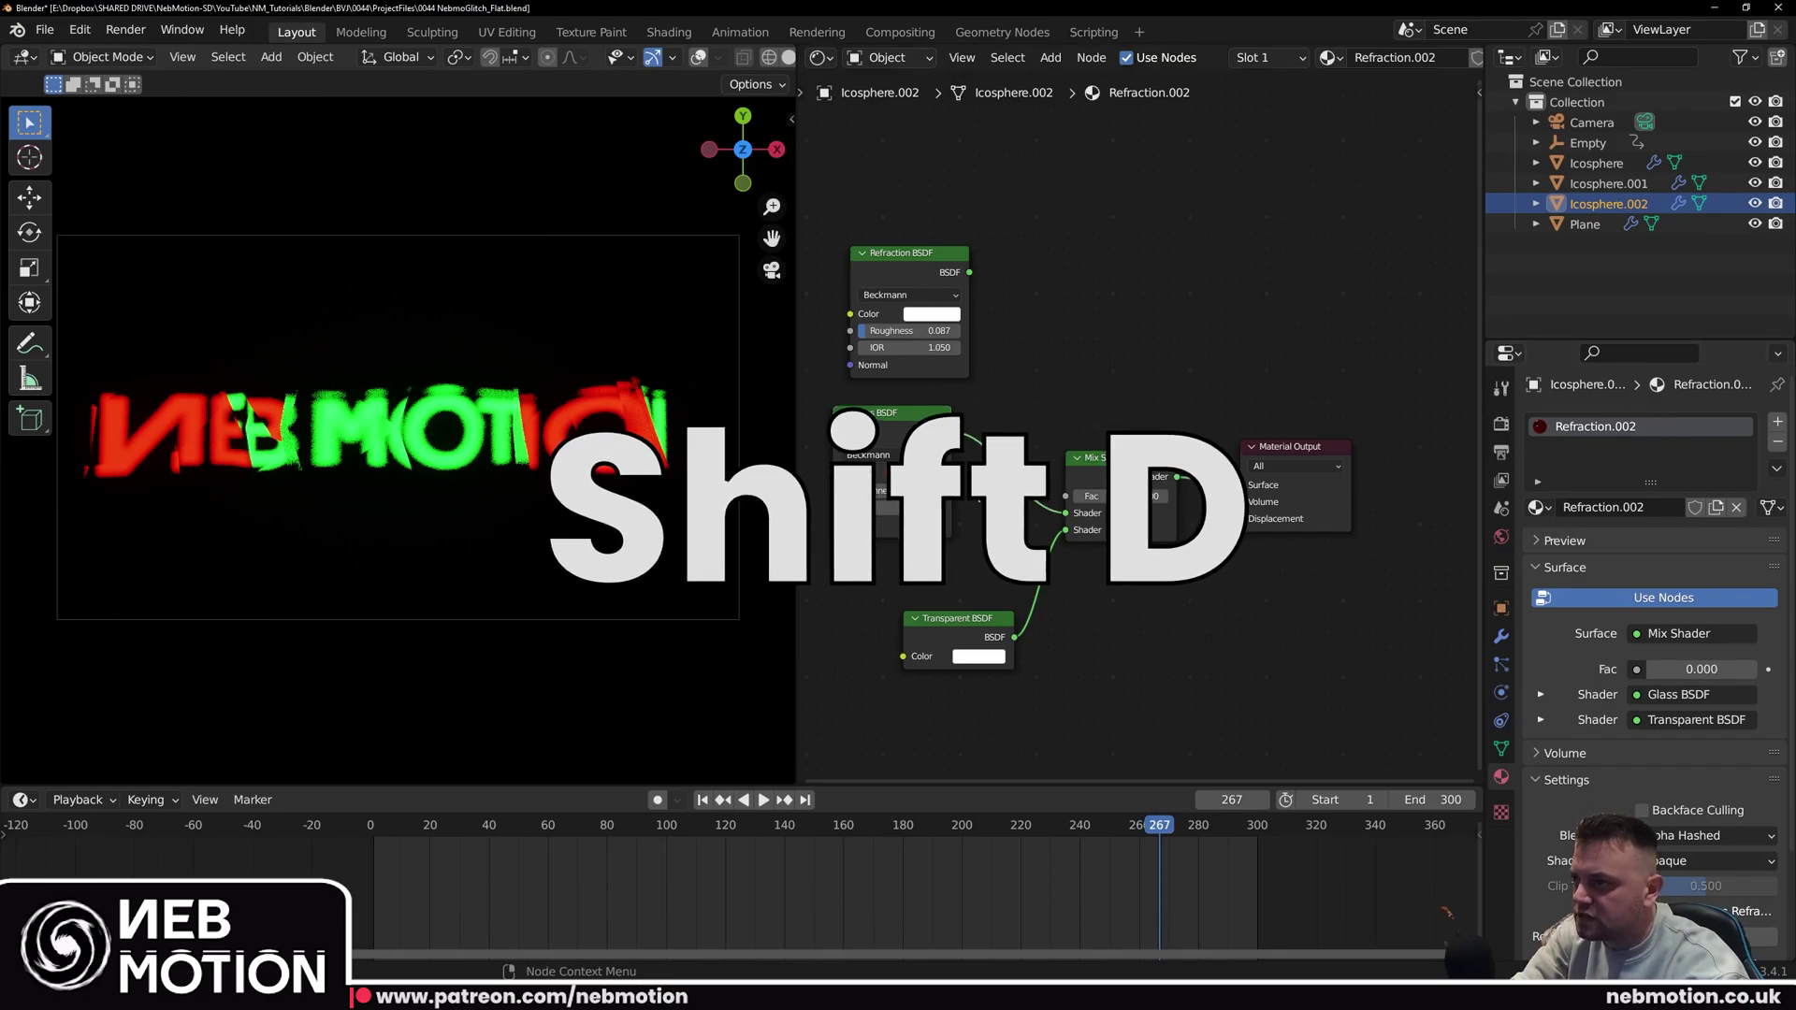
{"action": "left_click", "coordinate": [913, 474]}
{"action": "left_click_drag", "start_coordinate": [915, 309], "coordinate": [991, 277]}
Step: Apply Shade Smooth to the blue ico sphere and reposition it across the text, previewing the animation
{"action": "key", "text": "space"}
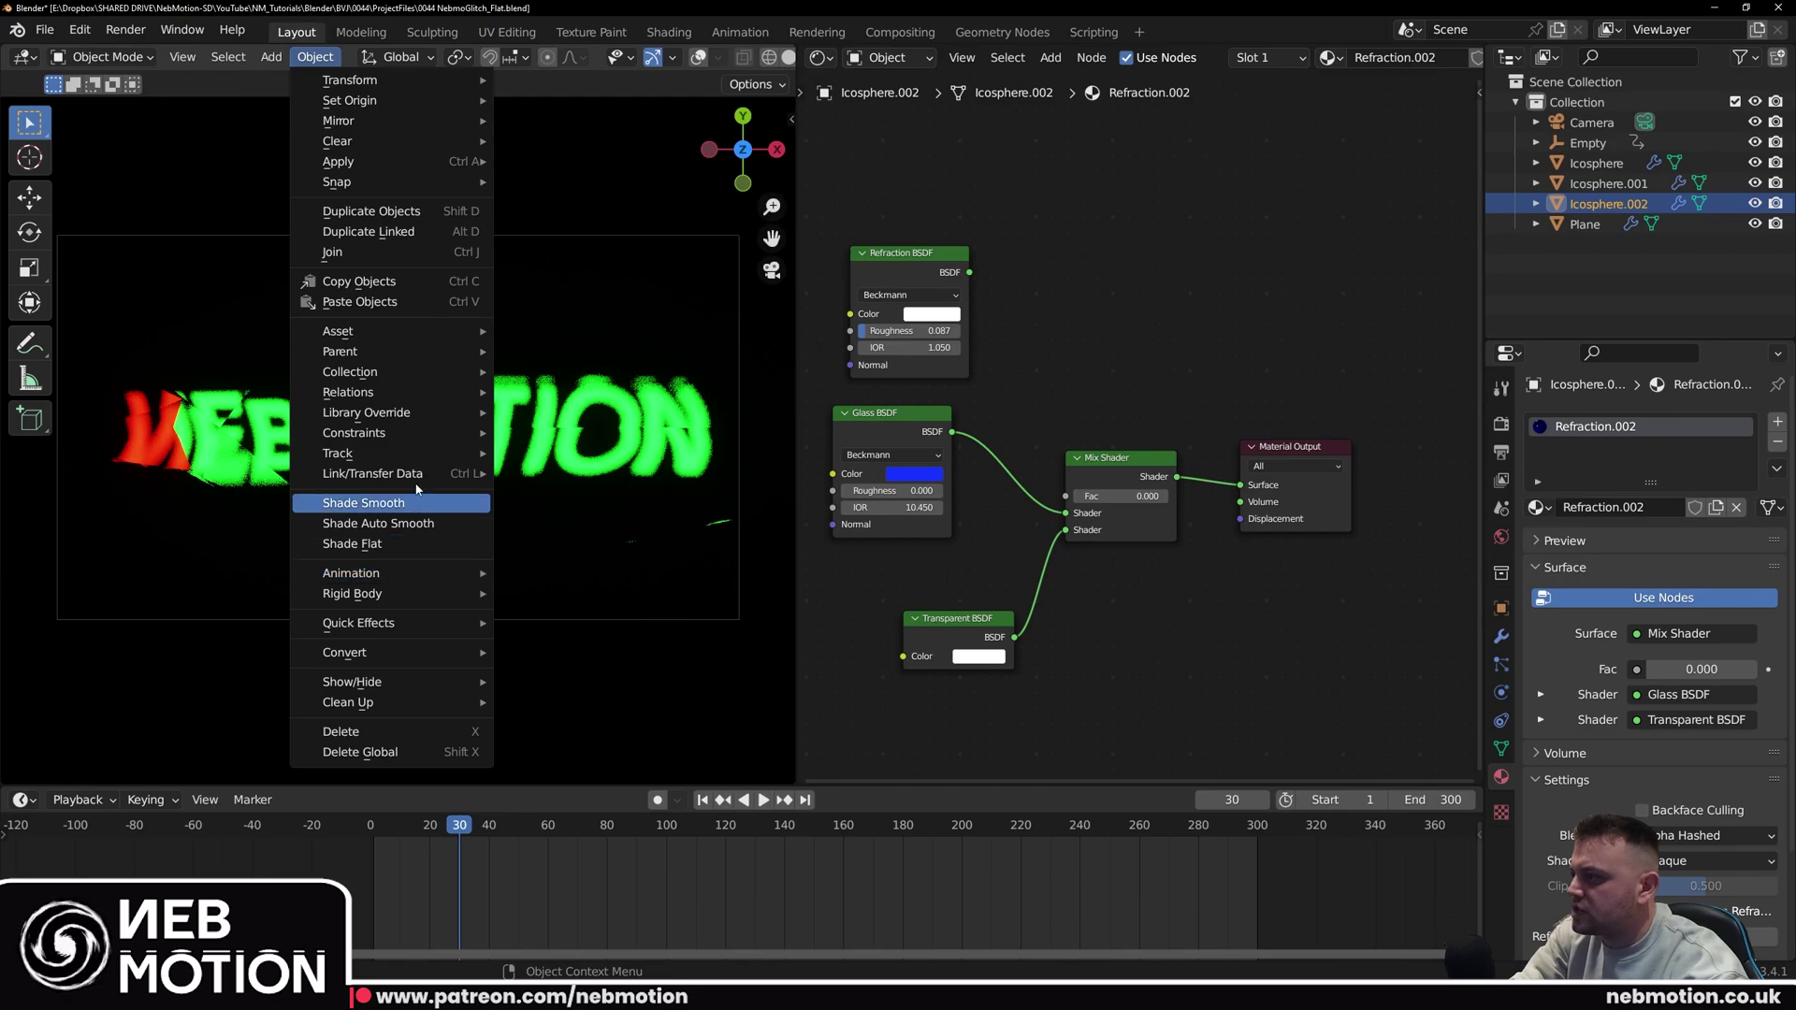
{"action": "left_click", "coordinate": [417, 502]}
{"action": "key", "text": "g"}
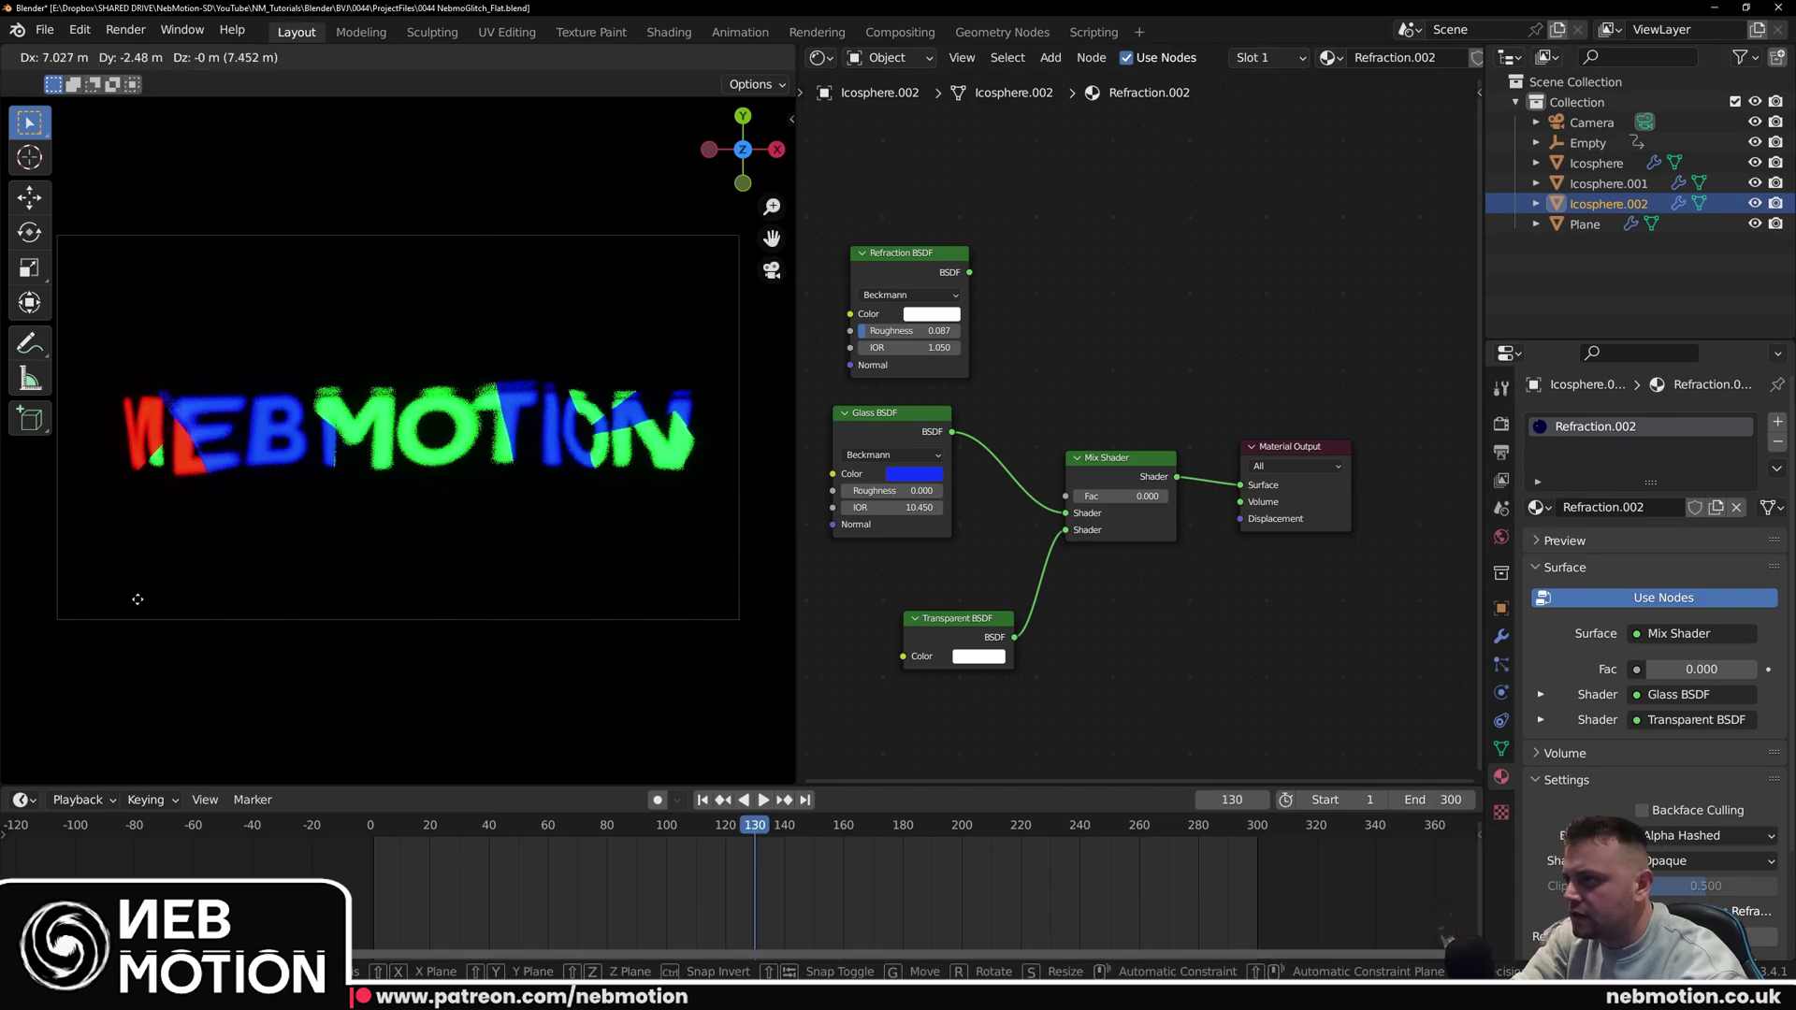
{"action": "left_click", "coordinate": [69, 590]}
{"action": "key", "text": "space"}
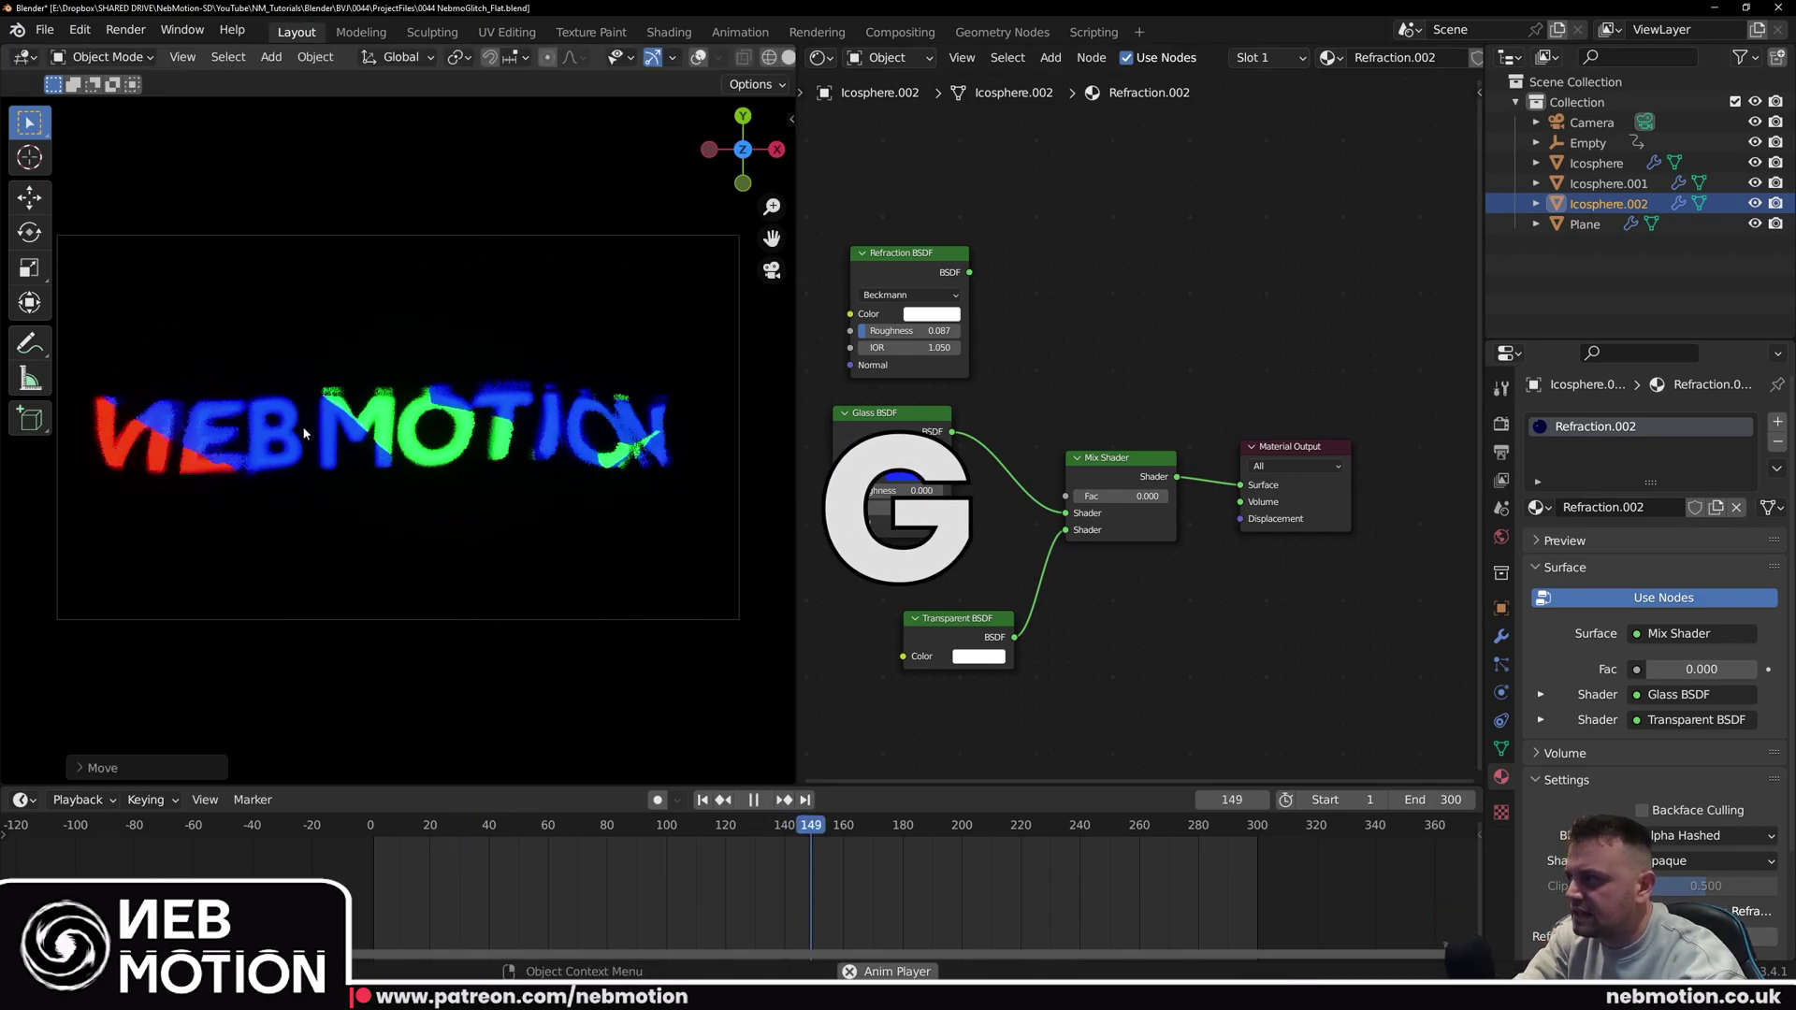
{"action": "key", "text": "space"}
Step: Select the ico spheres in turn to check each one's glass material color
{"action": "left_click", "coordinate": [1596, 163]}
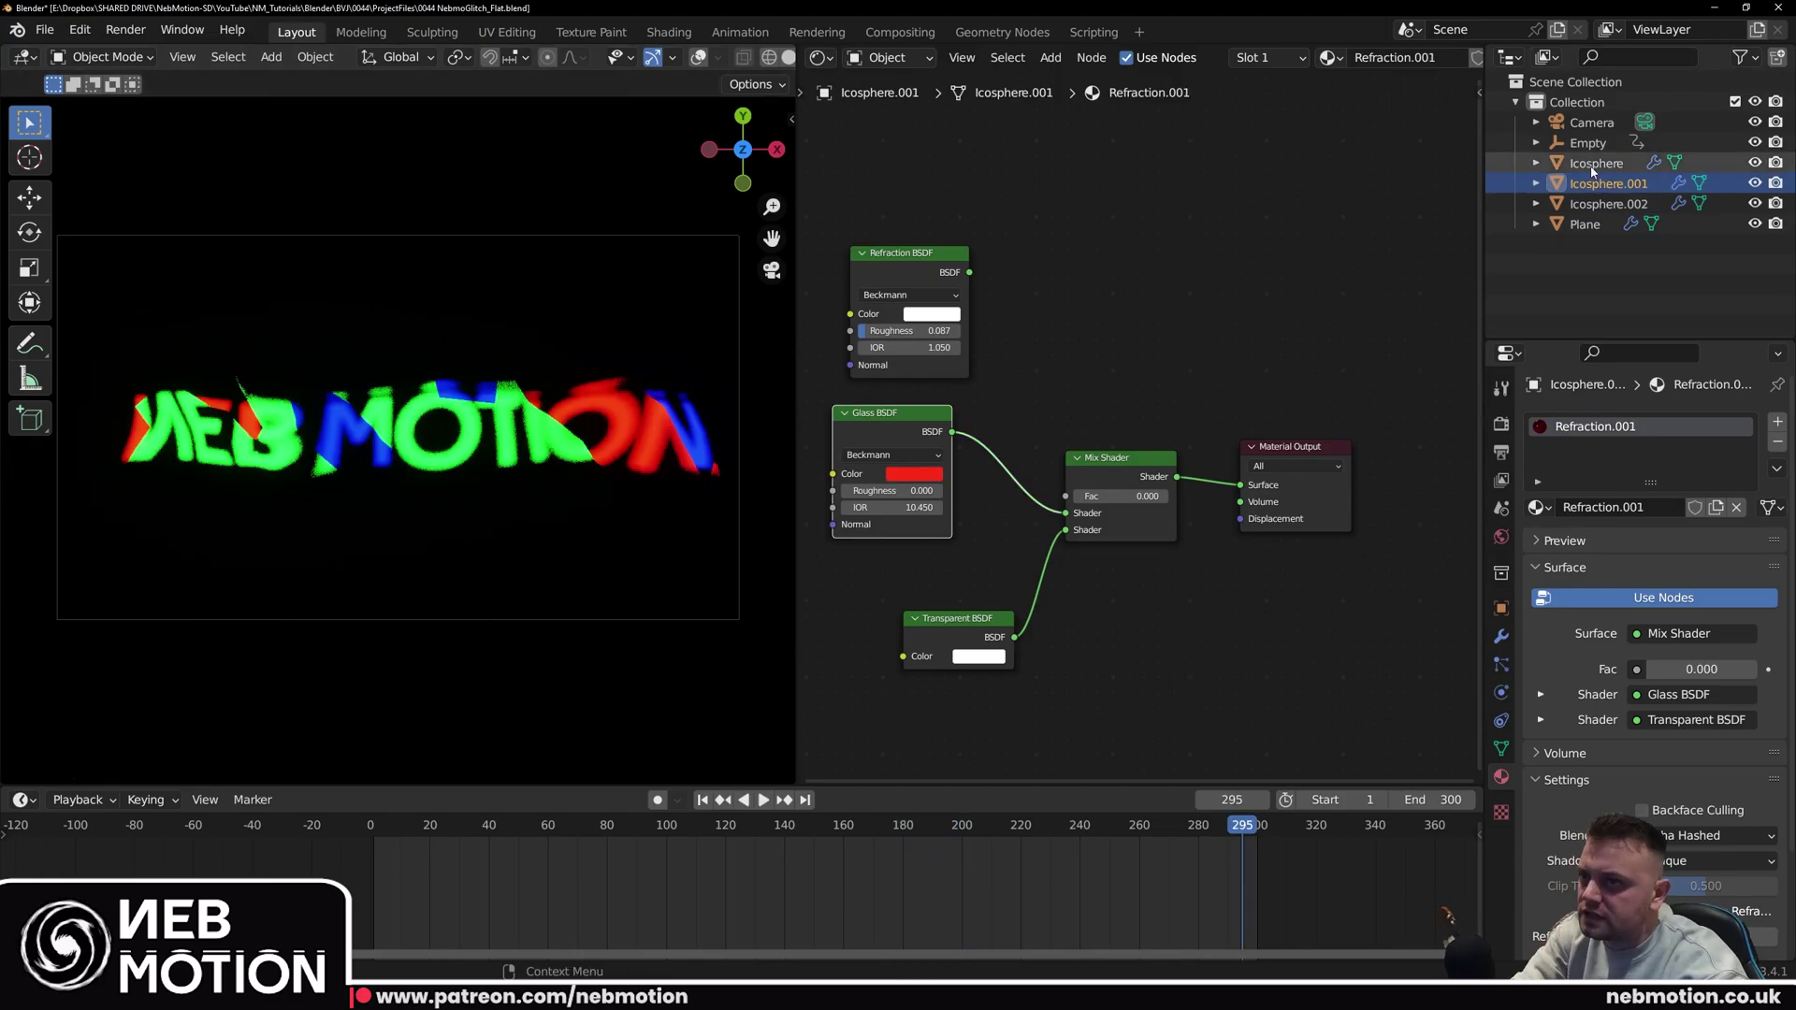
{"action": "key", "text": "shift+d"}
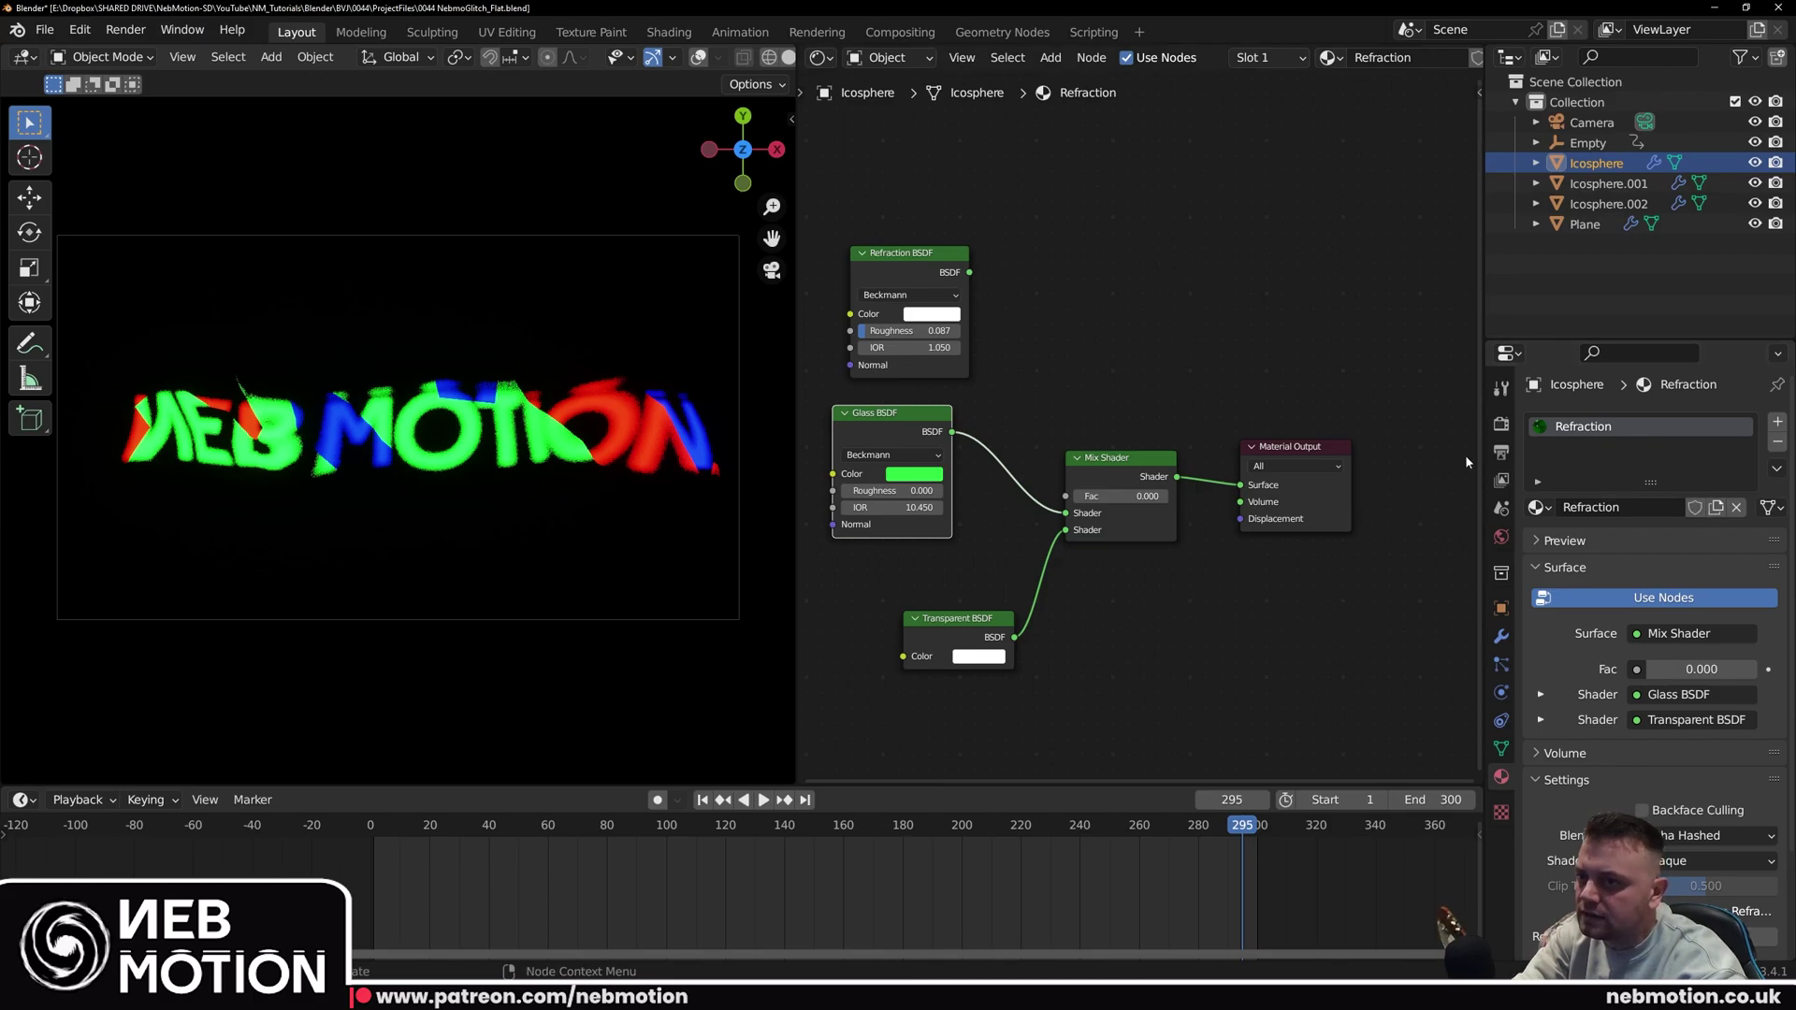
{"action": "left_click", "coordinate": [1607, 204]}
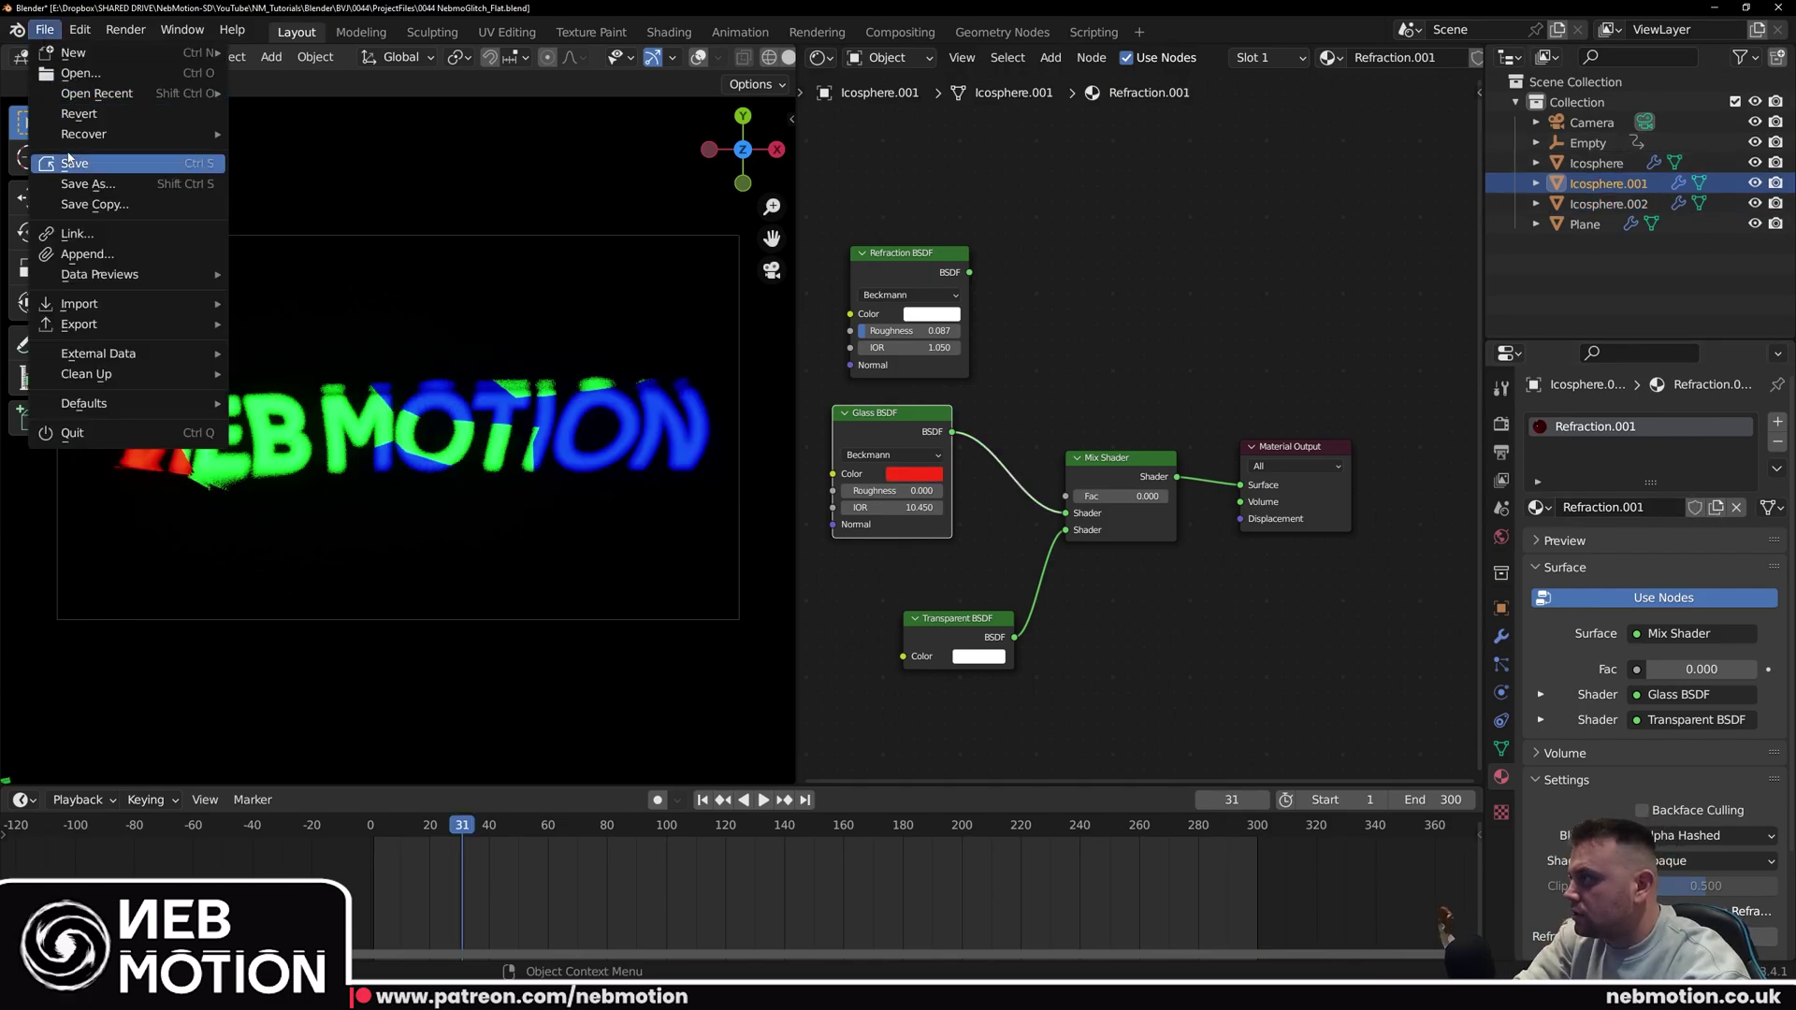
Step: Save the project as a new file named 0044 NebmoGlitch_Chromatic.blend
{"action": "left_click", "coordinate": [93, 183]}
{"action": "left_click", "coordinate": [747, 772]}
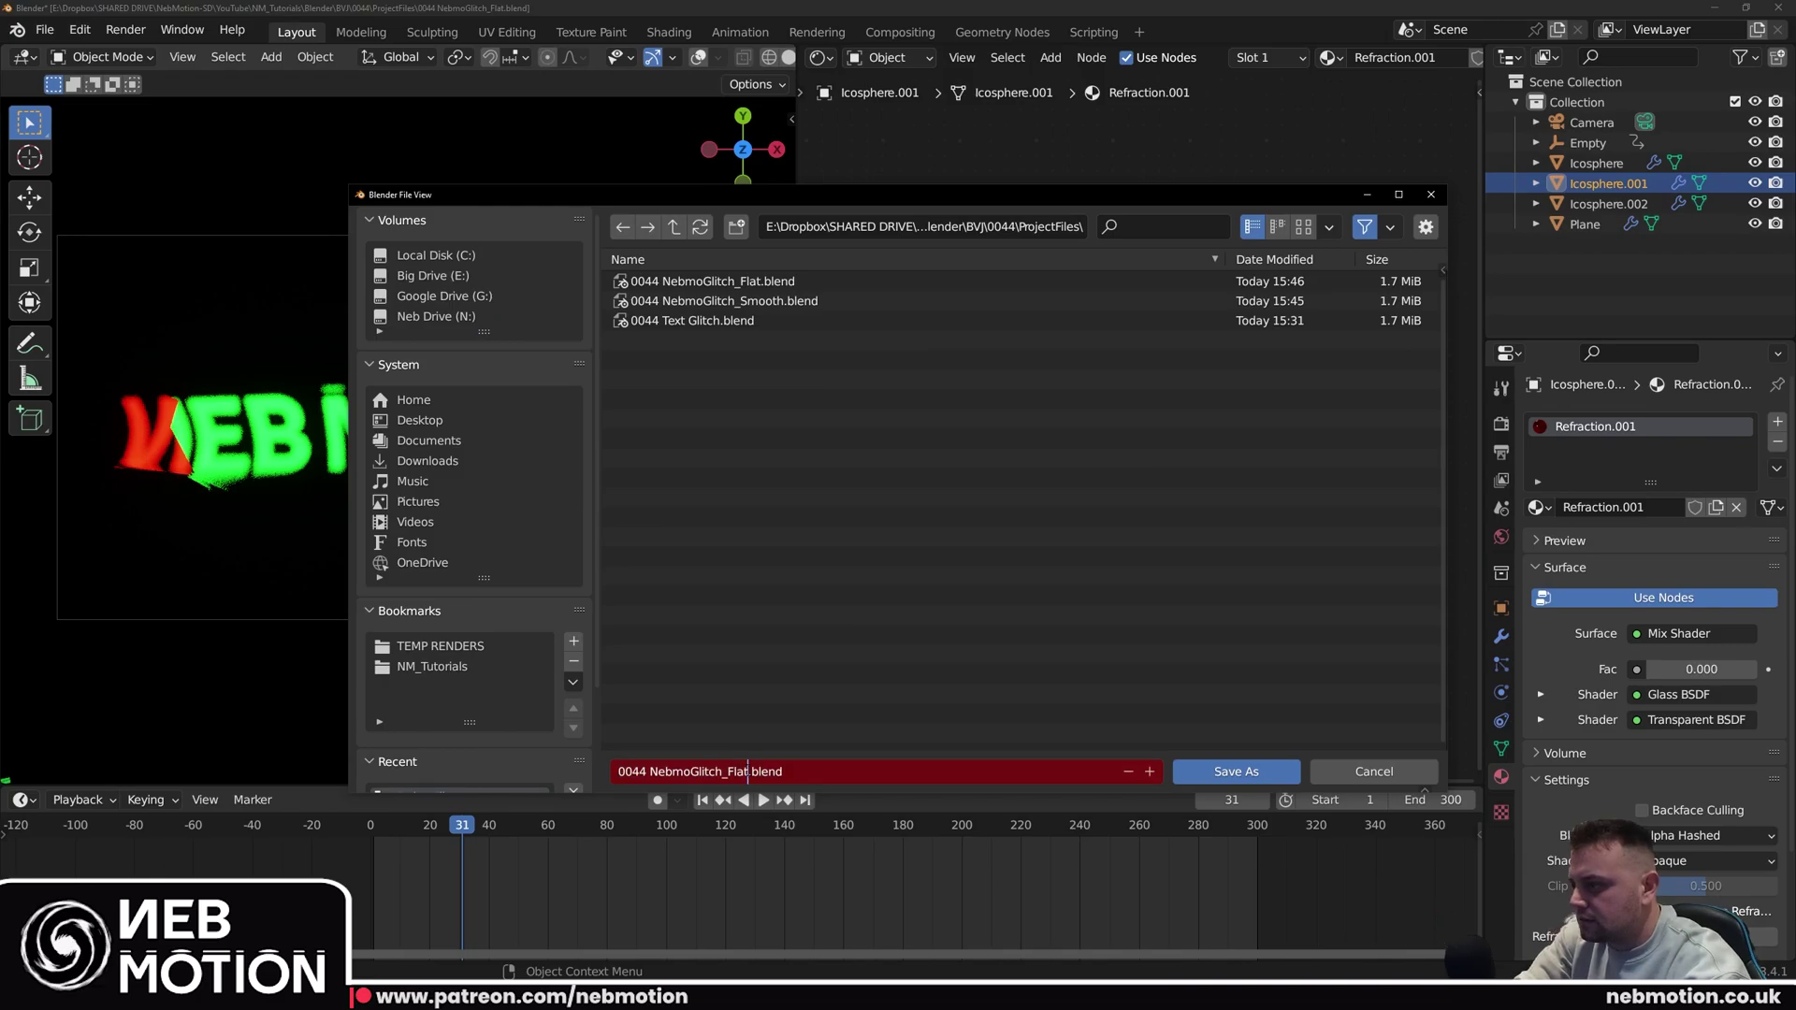
{"action": "key", "text": "BackSpace"}
{"action": "key", "text": "BackSpace"}
{"action": "key", "text": "BackSpace"}
{"action": "key", "text": "BackSpace"}
{"action": "type", "text": "Chromatic"}
{"action": "key", "text": "Return"}
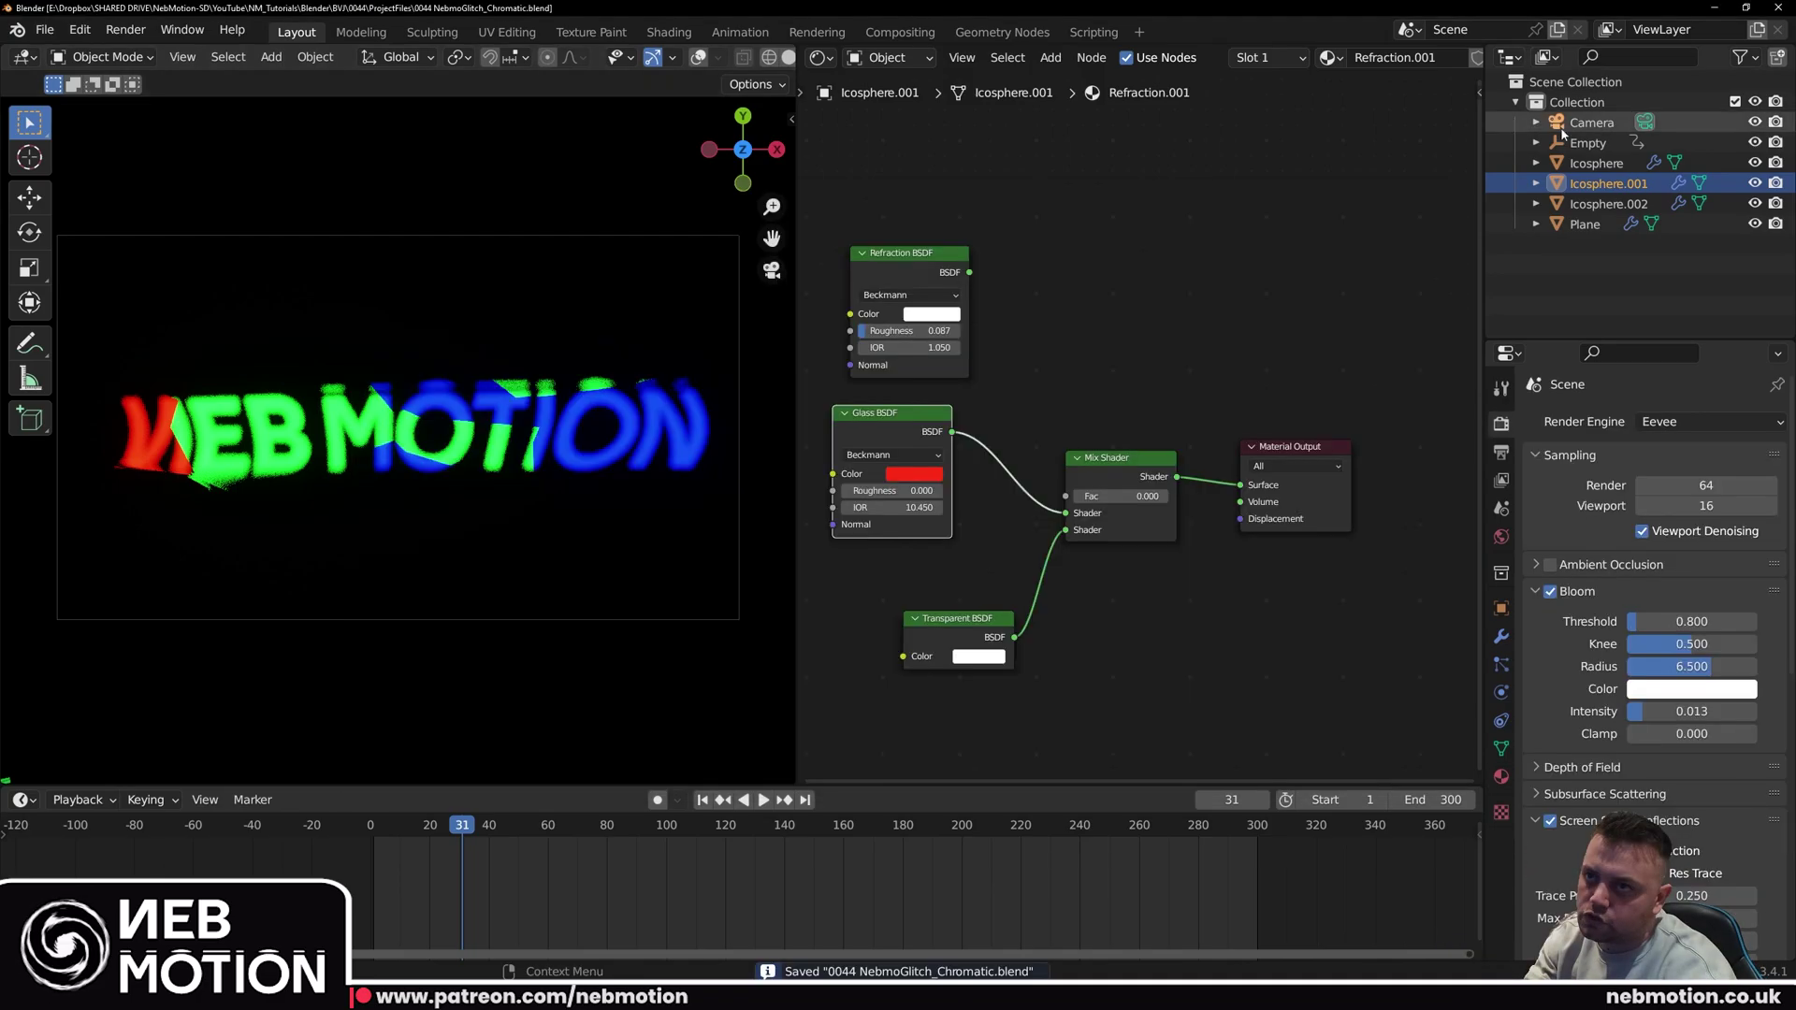
Step: Check the plane's material, its Displace modifier and the Wood texture behind it, and play the animation
{"action": "left_click", "coordinate": [1584, 225]}
{"action": "left_click", "coordinate": [1506, 778]}
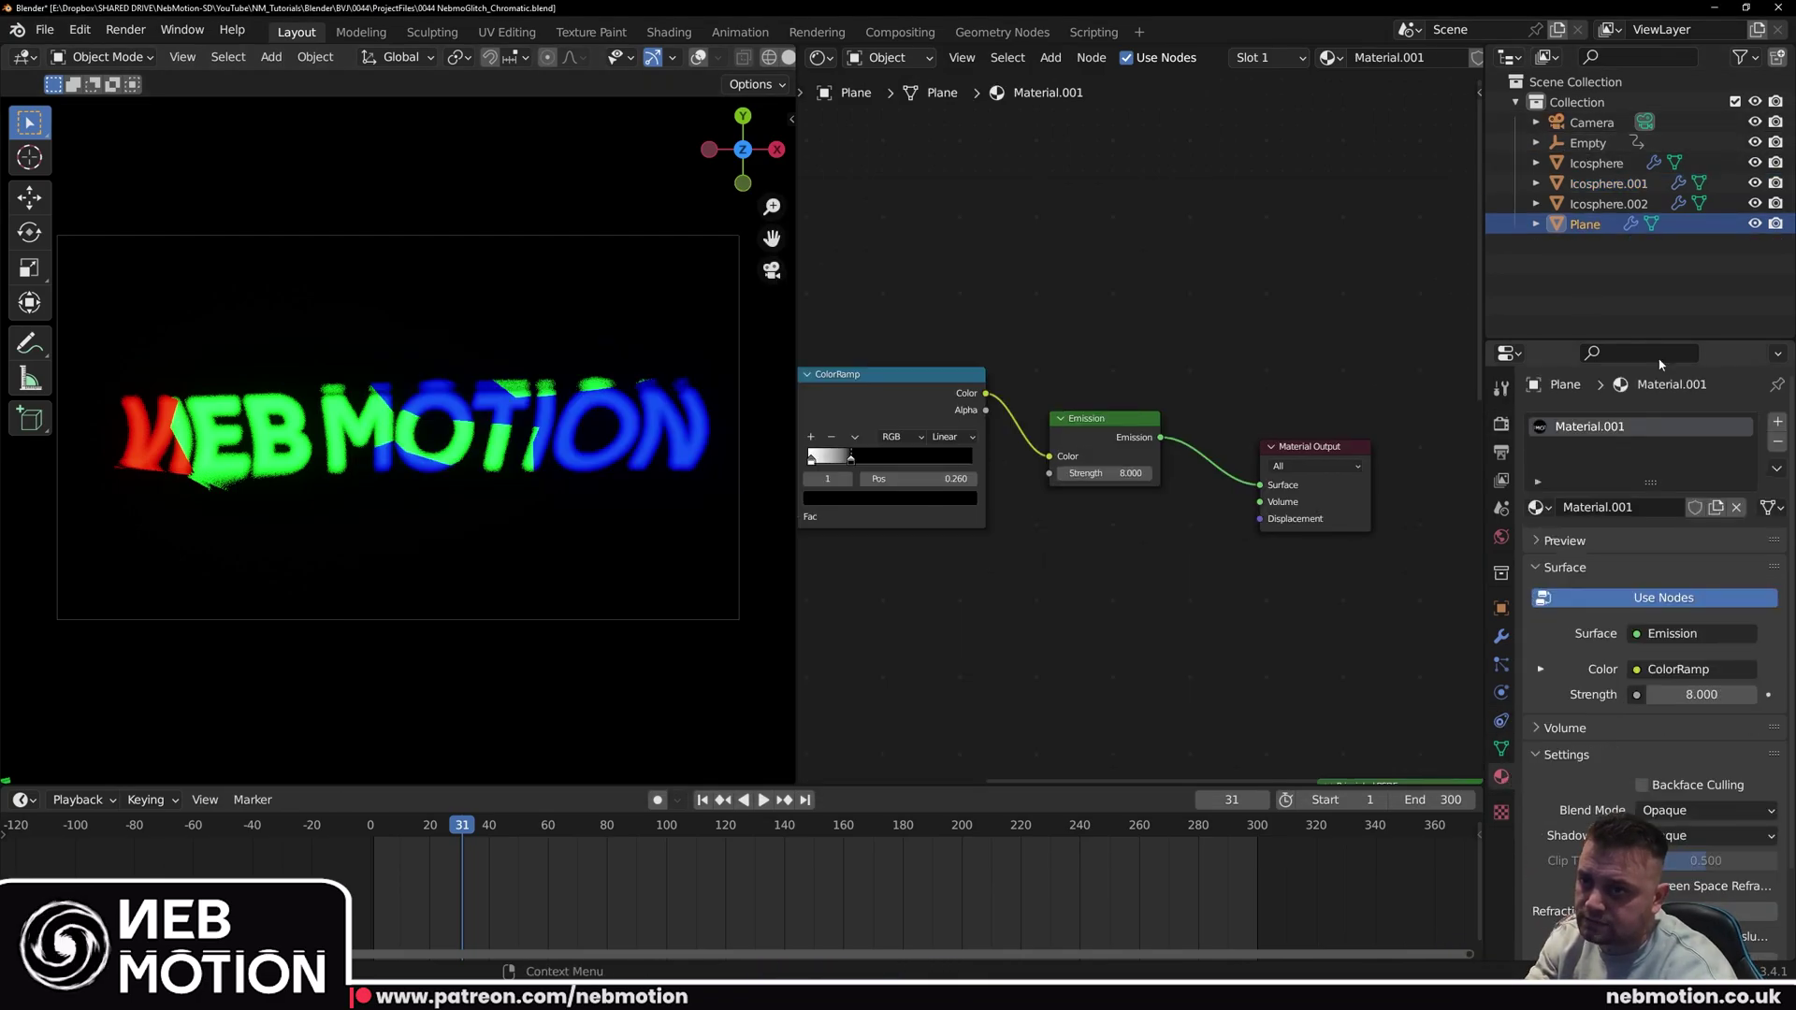
{"action": "left_click", "coordinate": [1500, 637]}
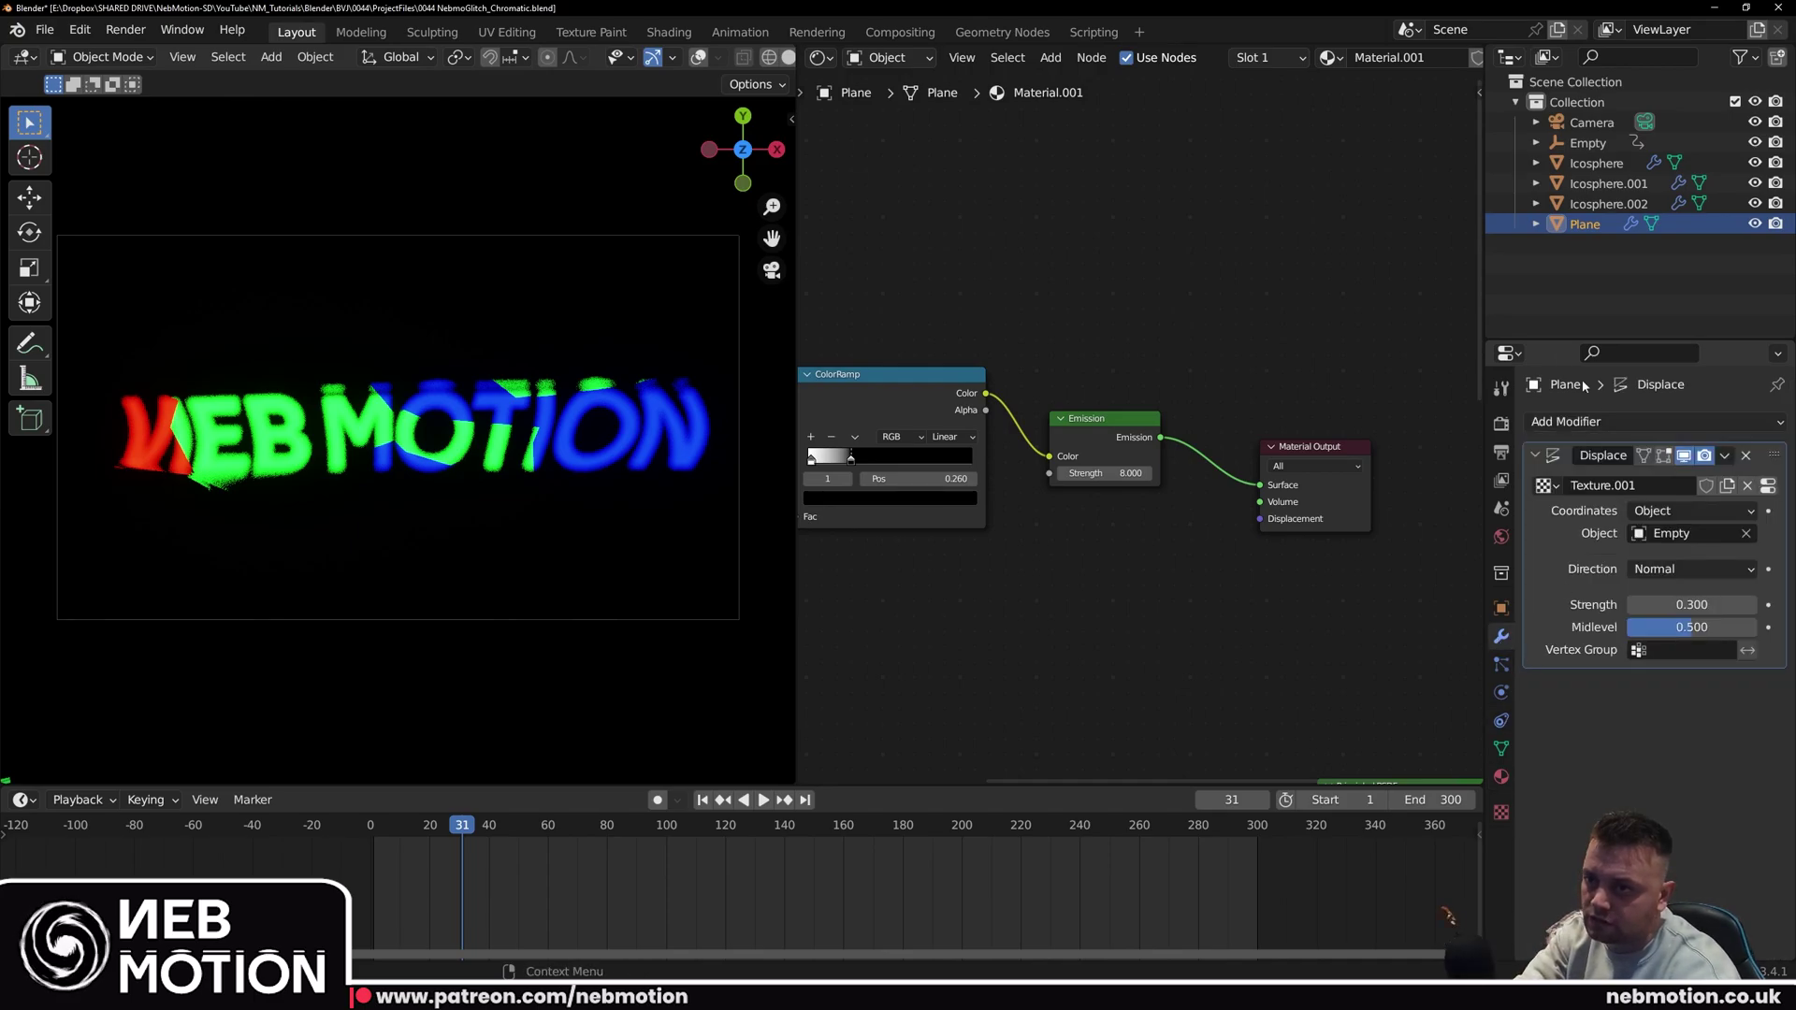
{"action": "left_click", "coordinate": [1500, 813]}
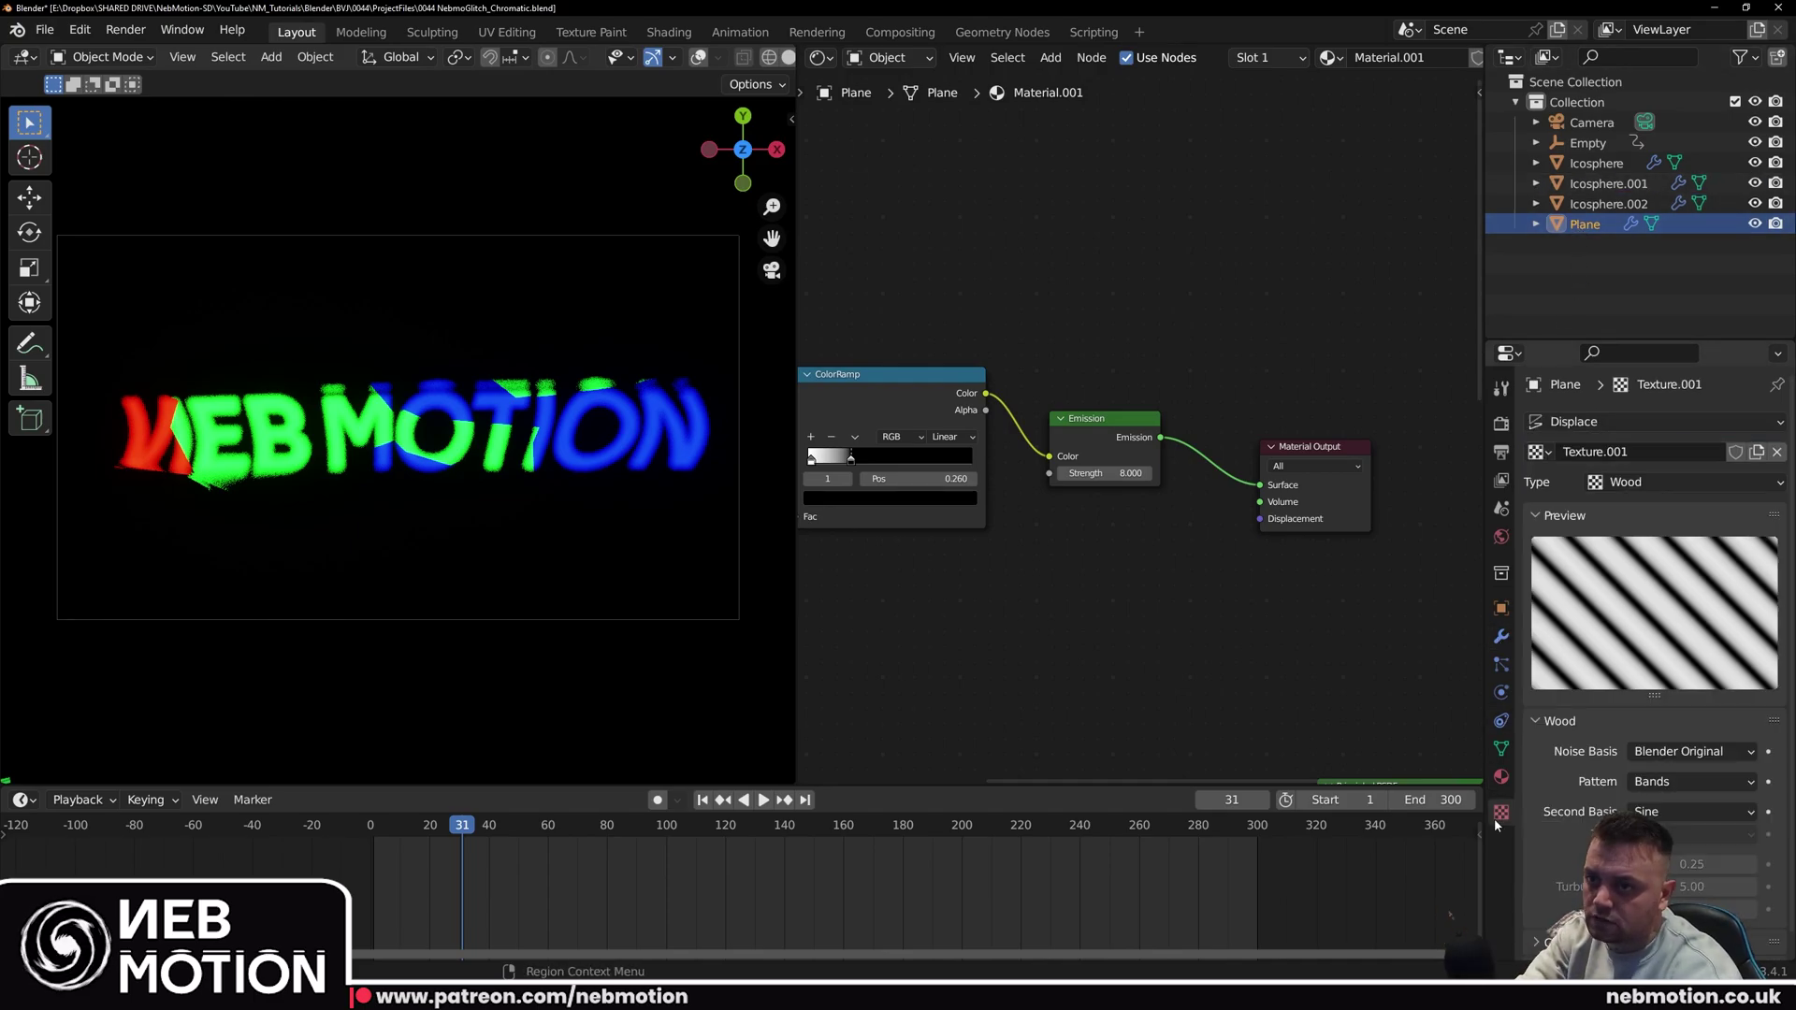
{"action": "left_click", "coordinate": [1599, 482]}
{"action": "left_click", "coordinate": [1627, 548]}
{"action": "key", "text": "space"}
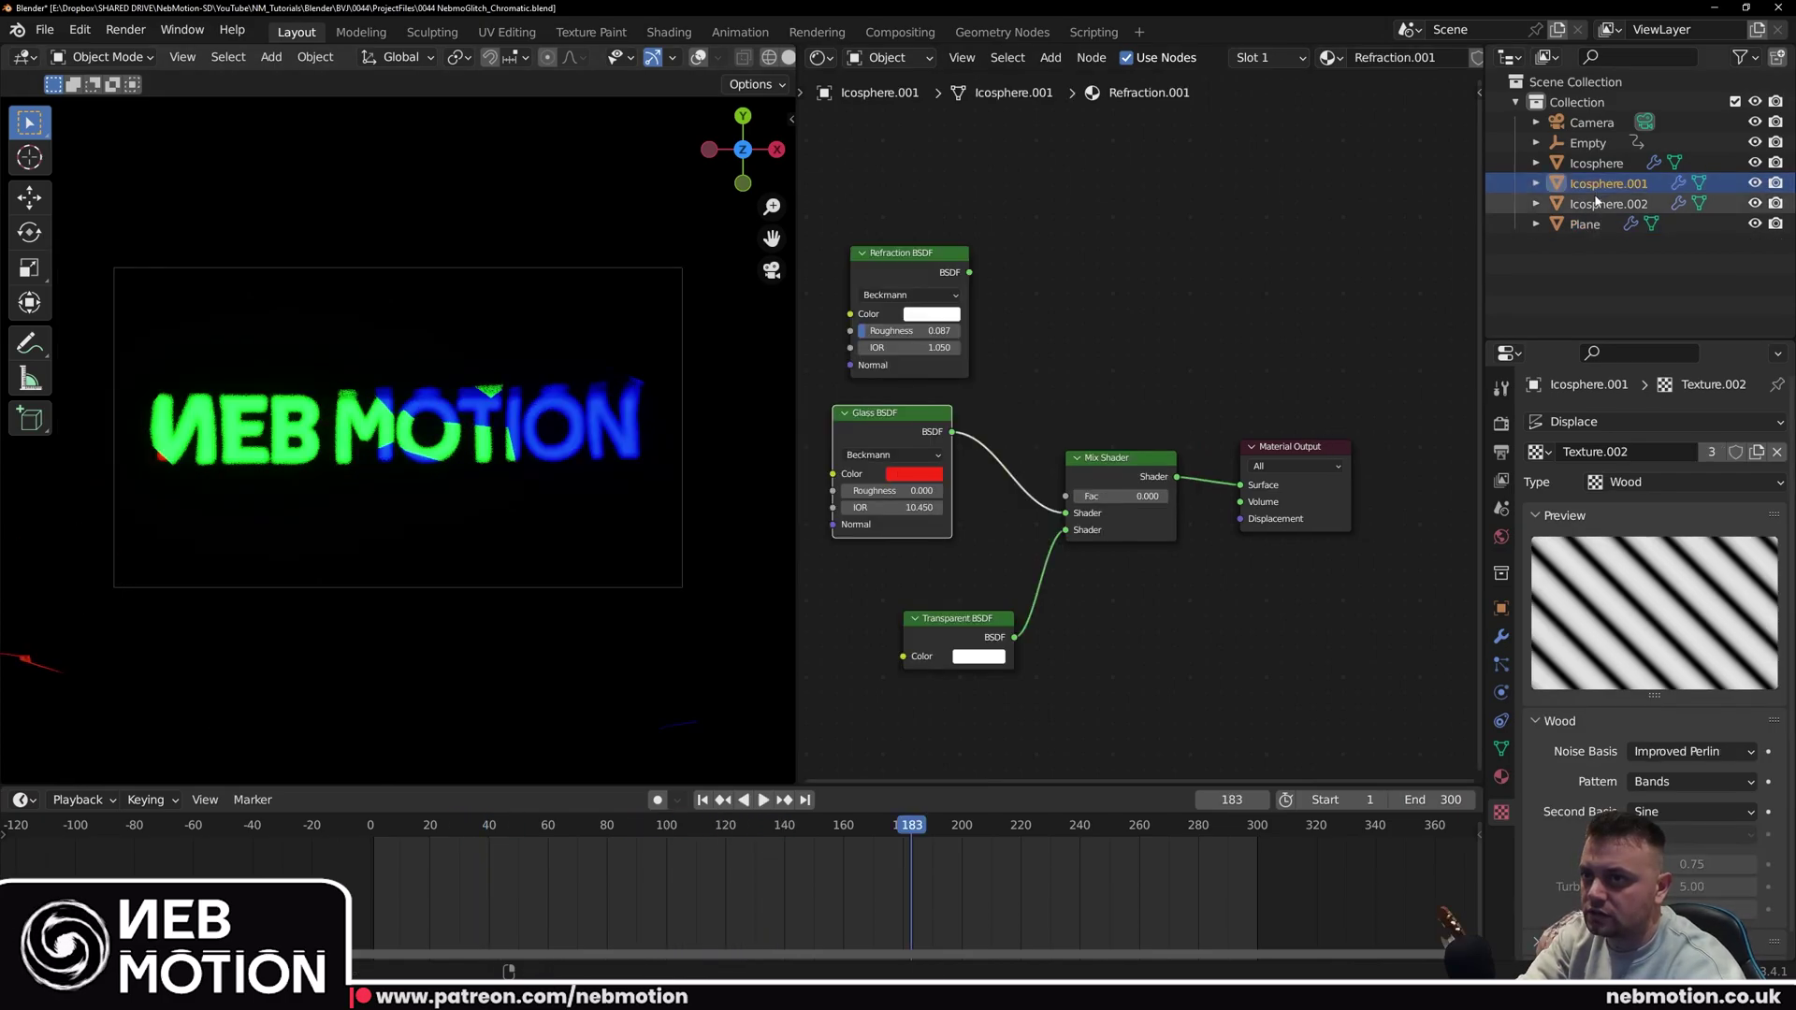
Step: Delete the red and blue ico spheres and feed the green one's Mix Shader from the Refraction BSDF instead of the Glass BSDF
{"action": "left_click", "coordinate": [1596, 203], "text": "shift"}
{"action": "key", "text": "x"}
{"action": "left_click", "coordinate": [379, 474]}
{"action": "left_click", "coordinate": [379, 475]}
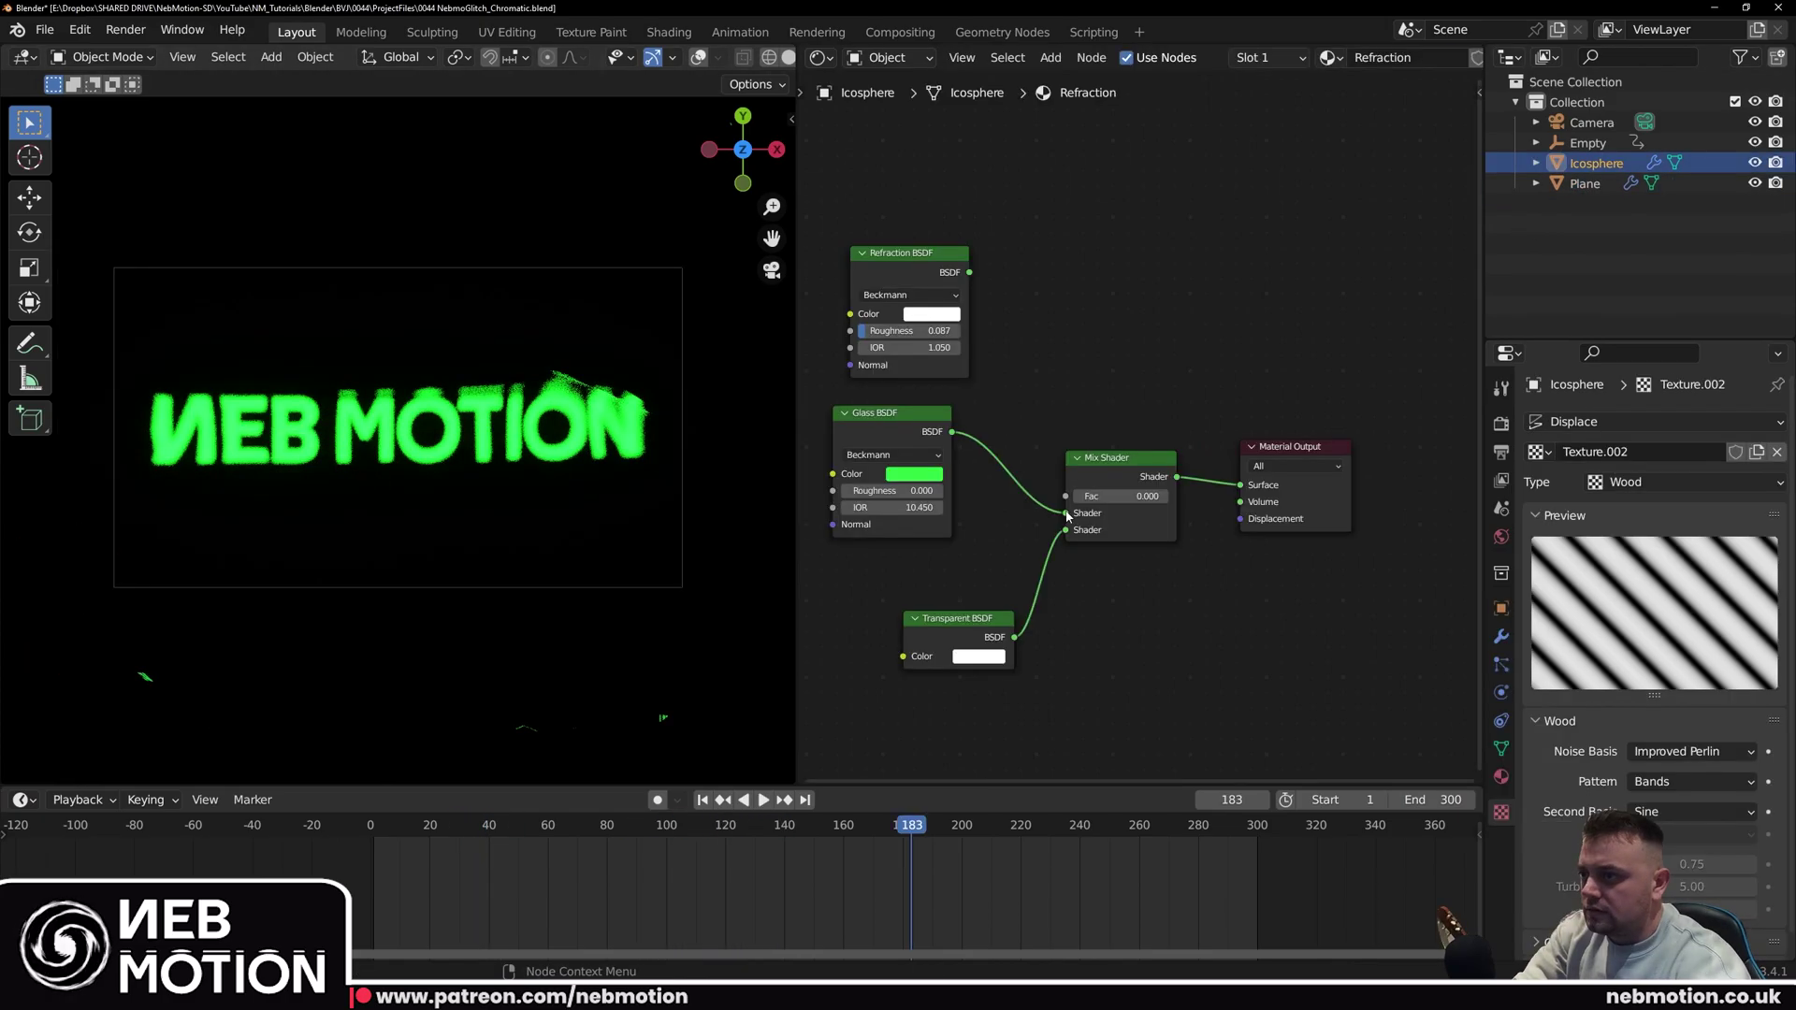
{"action": "left_click_drag", "start_coordinate": [1066, 513], "coordinate": [975, 288]}
{"action": "left_click_drag", "start_coordinate": [1084, 504], "coordinate": [1082, 500]}
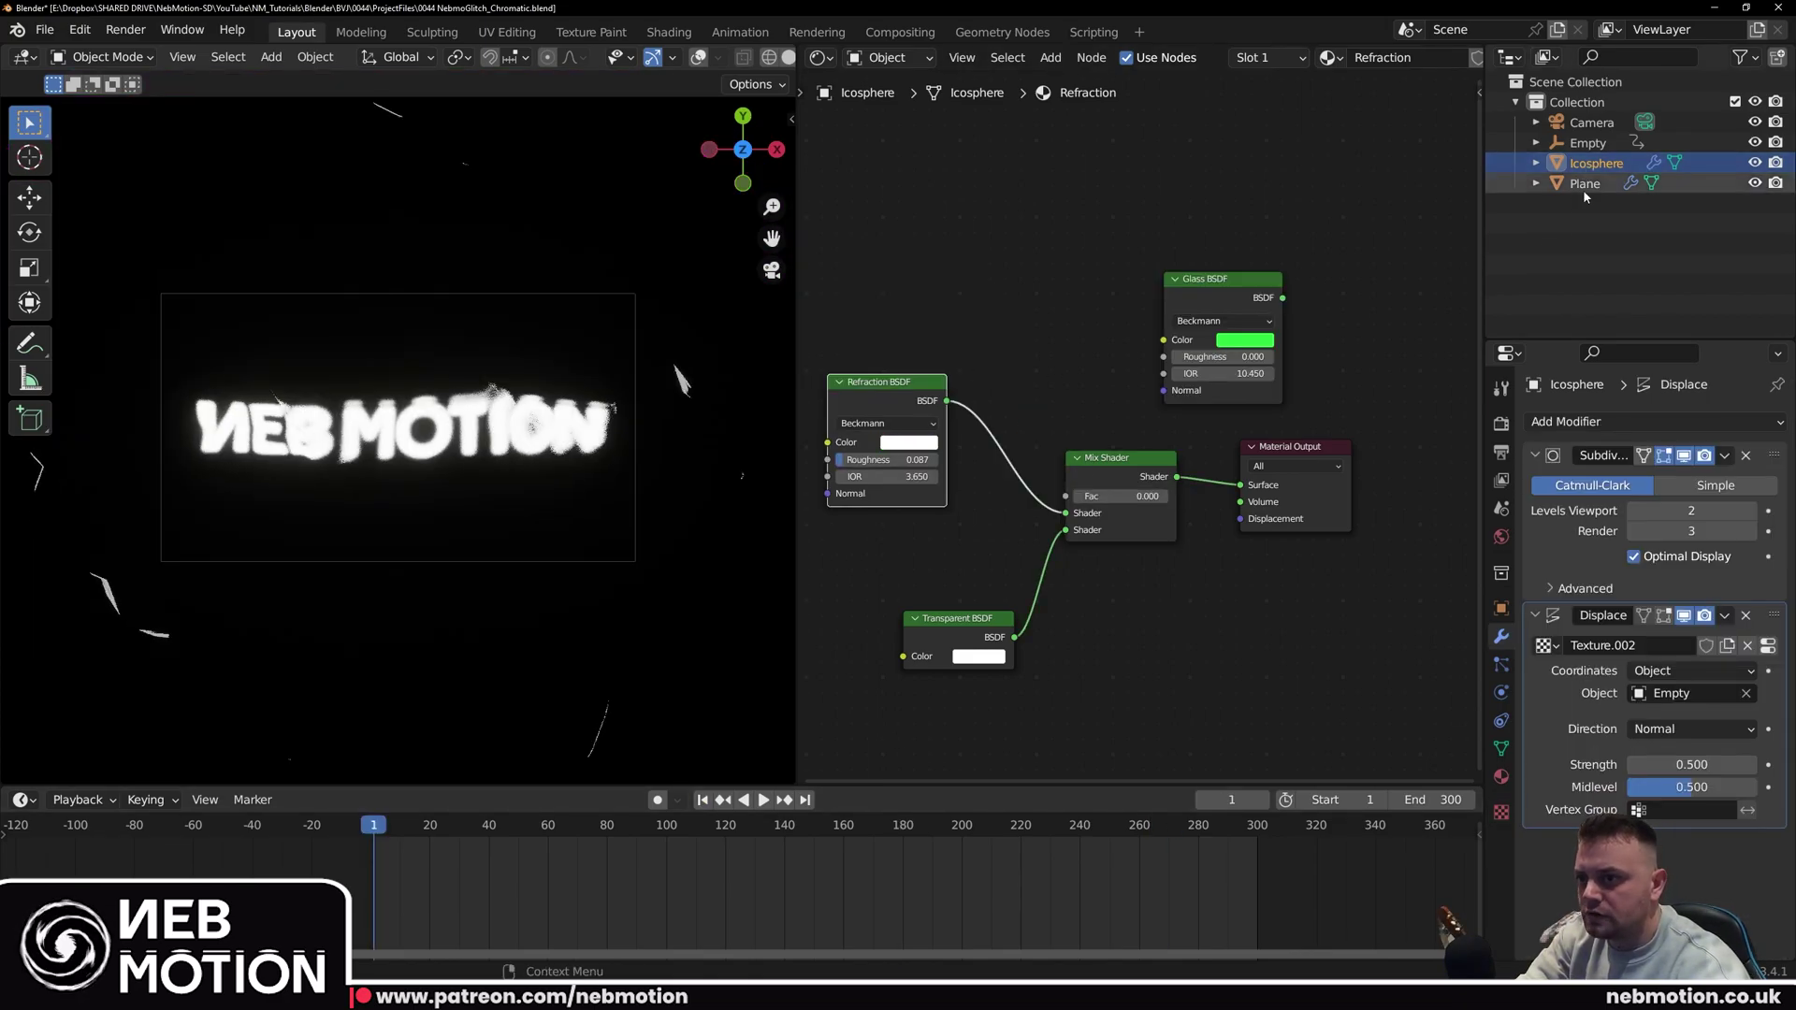
Step: Try rotating the ico sphere about its X axis
{"action": "left_click", "coordinate": [1500, 608]}
{"action": "left_click", "coordinate": [1680, 551]}
{"action": "left_click_drag", "start_coordinate": [1680, 551], "coordinate": [1541, 550]}
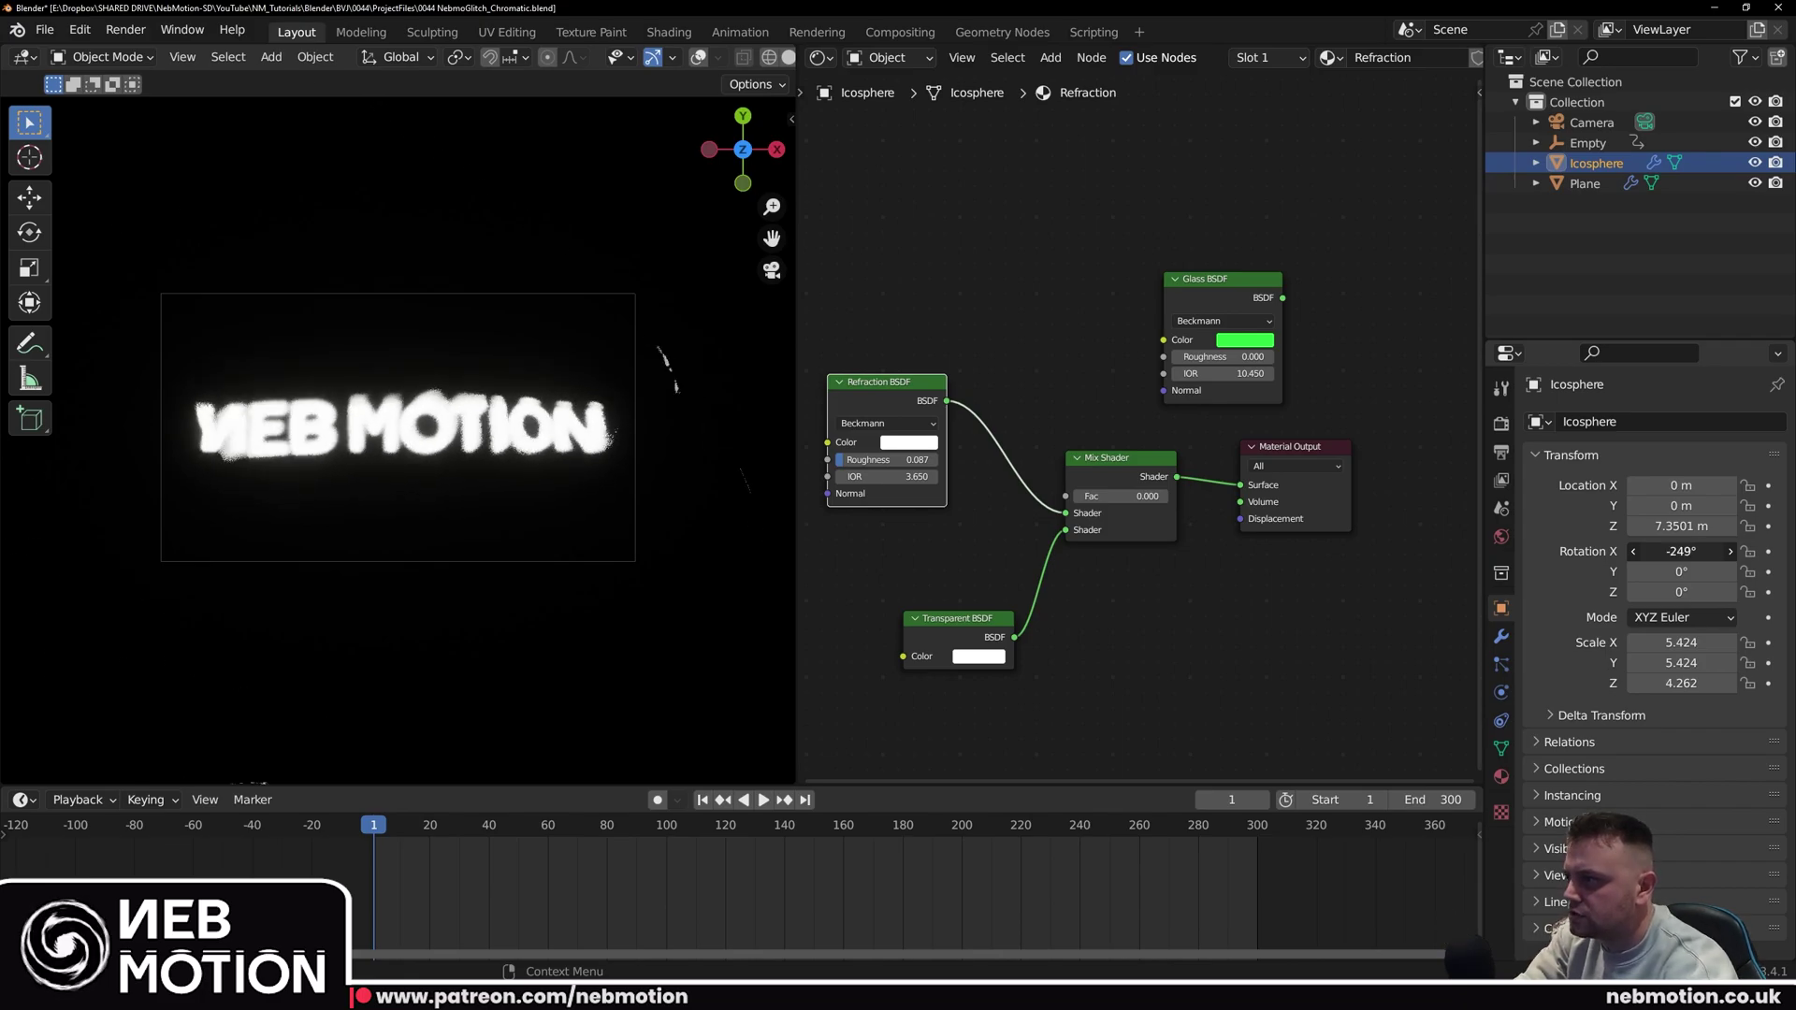
{"action": "key", "text": "Escape"}
Step: Show the viewport overlays and save the project as a new file named 0044 NebmoGlitch_Rotate.blend
{"action": "middle_click_drag", "start_coordinate": [632, 271], "coordinate": [631, 189]}
{"action": "left_click", "coordinate": [697, 58]}
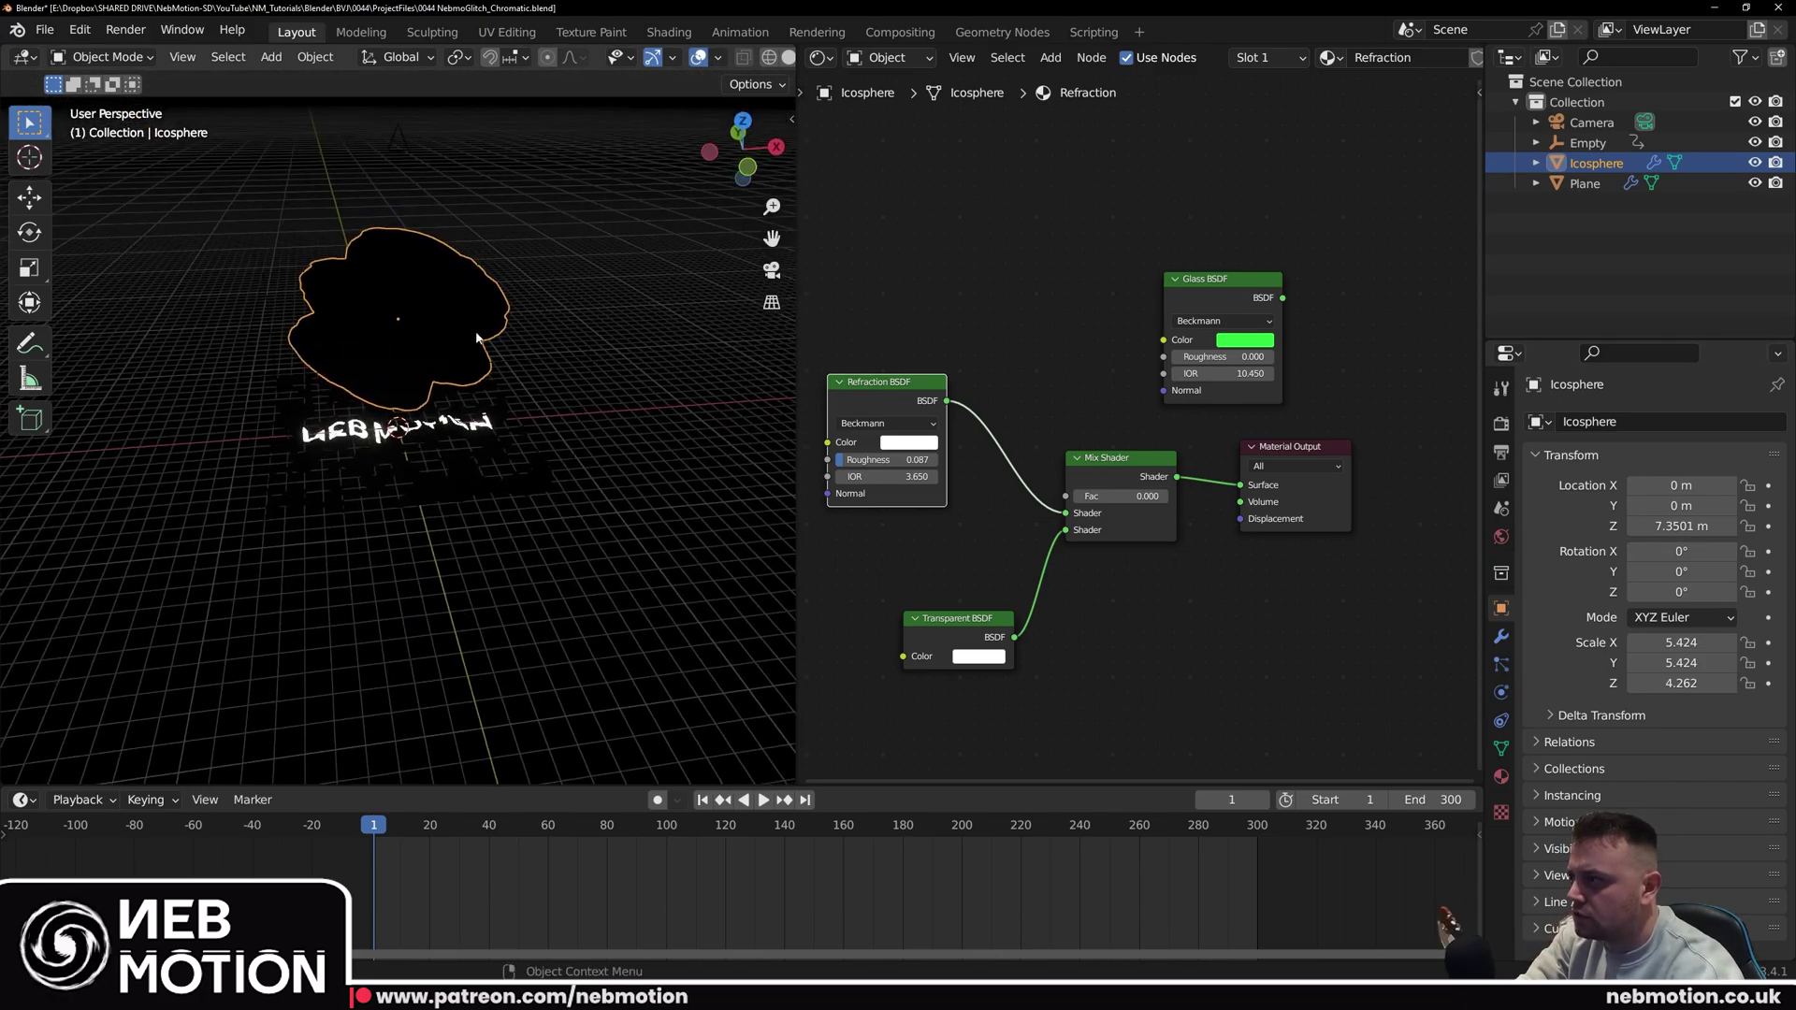
{"action": "key", "text": "ctrl+shift+s"}
{"action": "double_click", "coordinate": [763, 763]}
{"action": "type", "text": "NebmoGlitch_Rotate"}
{"action": "key", "text": "Return"}
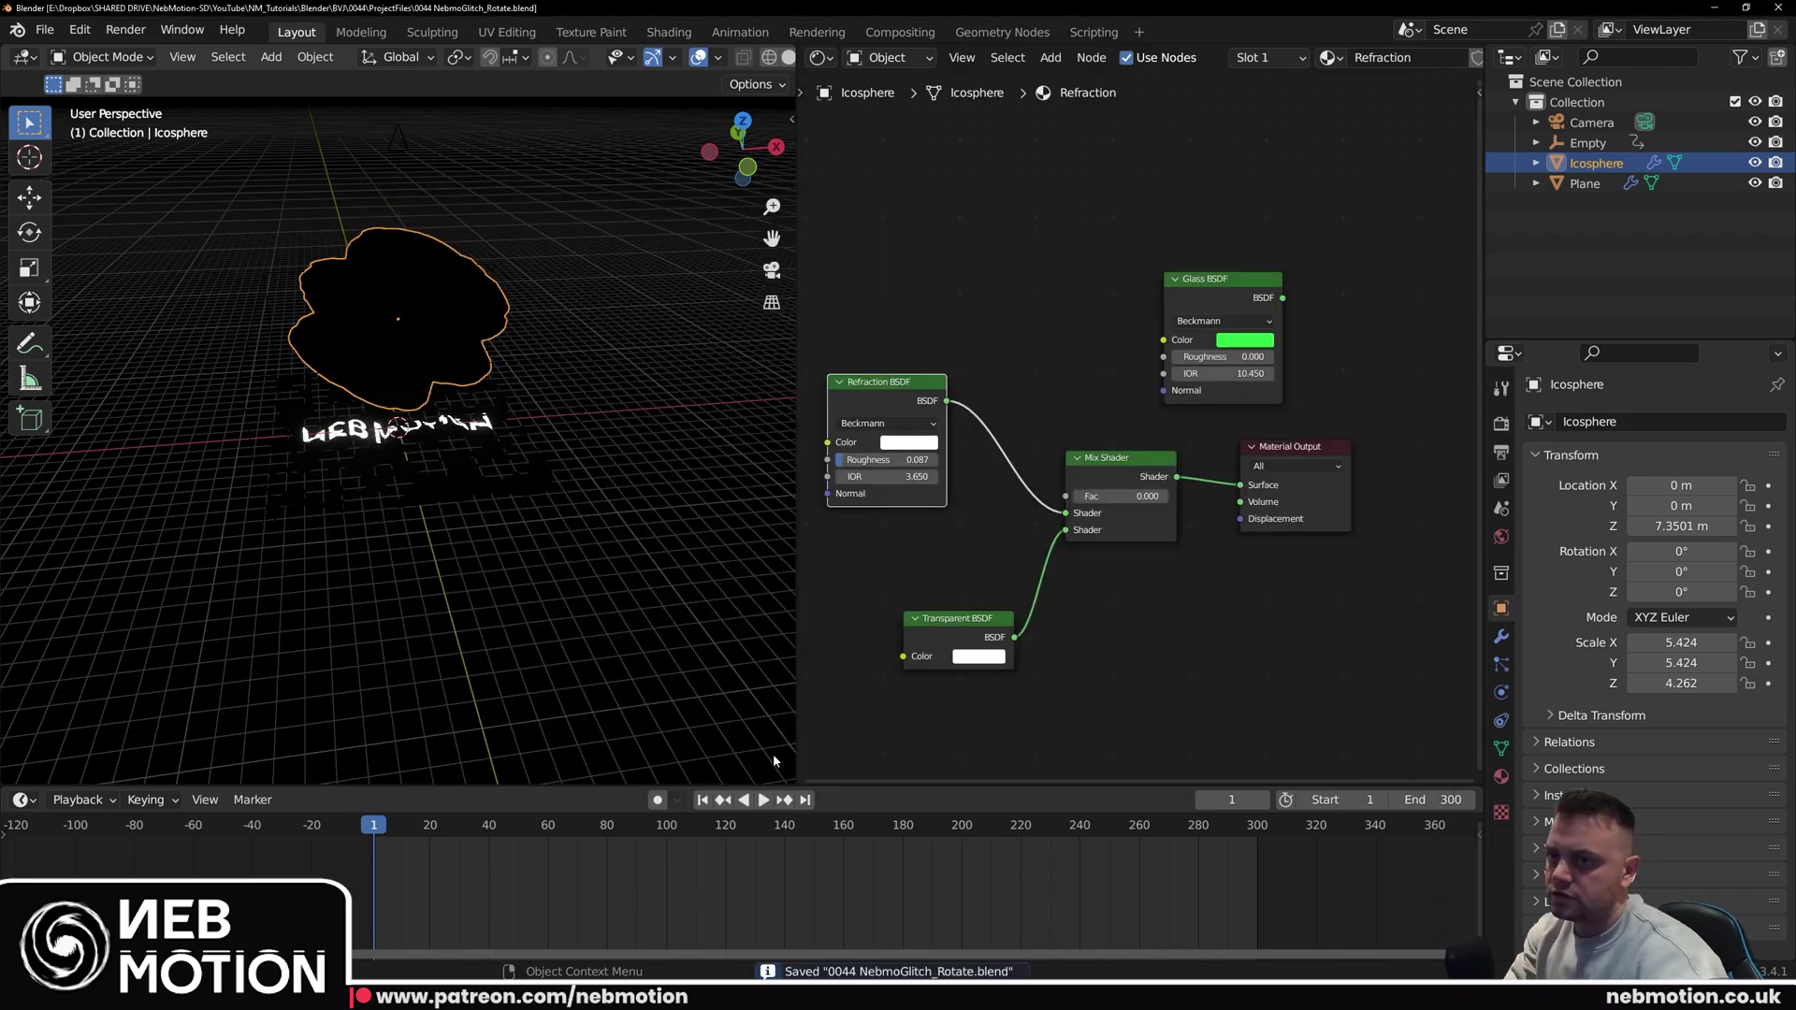
Step: Keyframe the ico sphere's X rotation at 0° on frame 1 and 360° on frame 301
{"action": "middle_click_drag", "start_coordinate": [466, 479], "coordinate": [455, 497]}
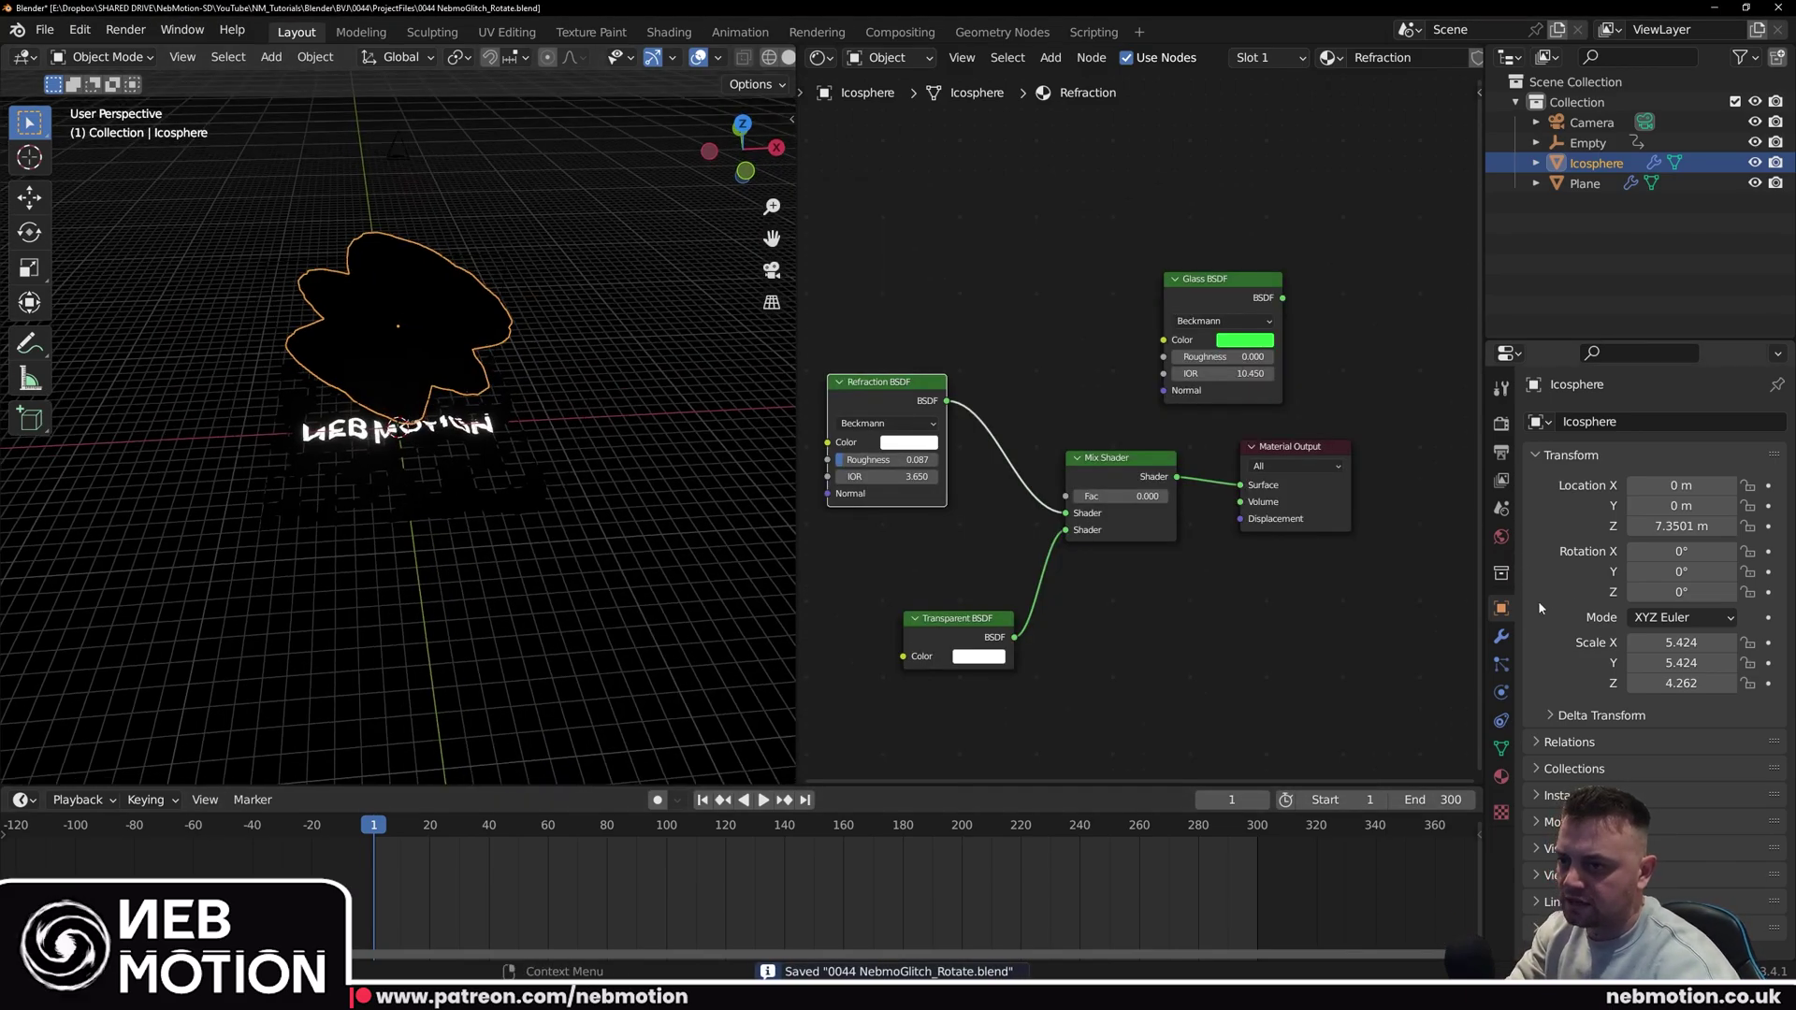
{"action": "left_click", "coordinate": [1768, 551]}
{"action": "key", "text": "shift+Right"}
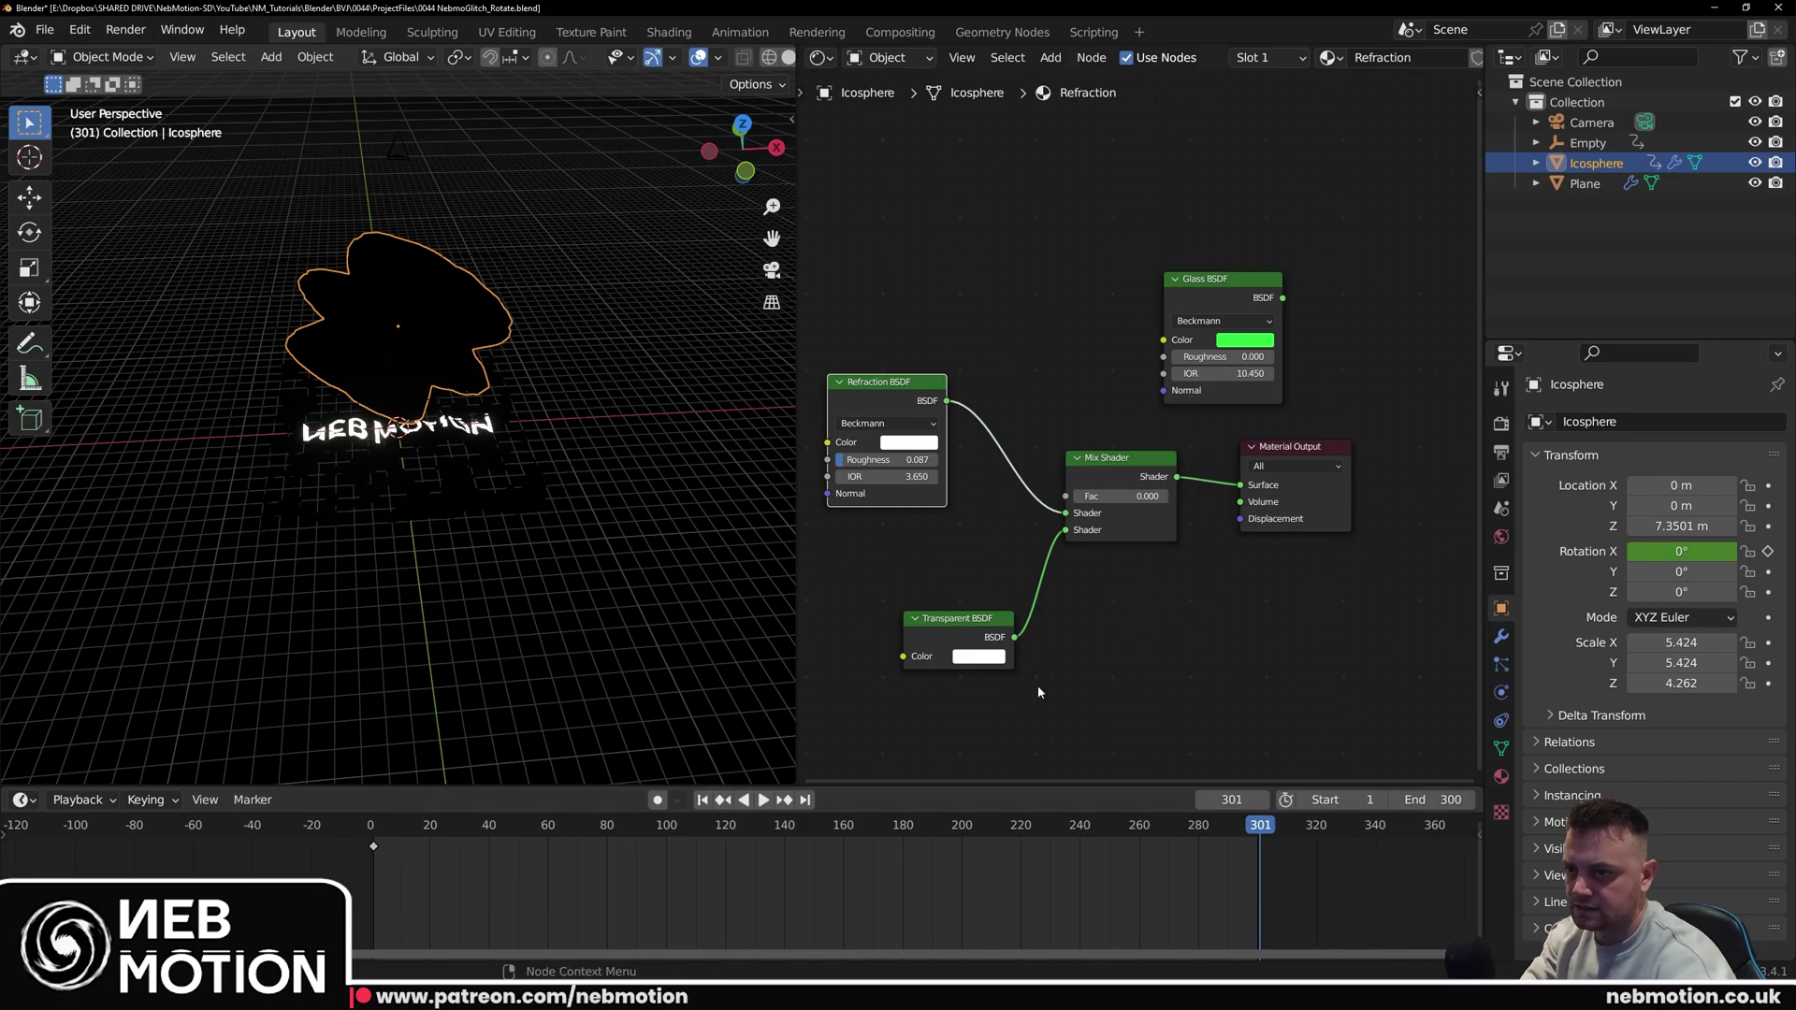
{"action": "left_click", "coordinate": [817, 830]}
{"action": "key", "text": "ctrl+z"}
{"action": "left_click", "coordinate": [1691, 555]}
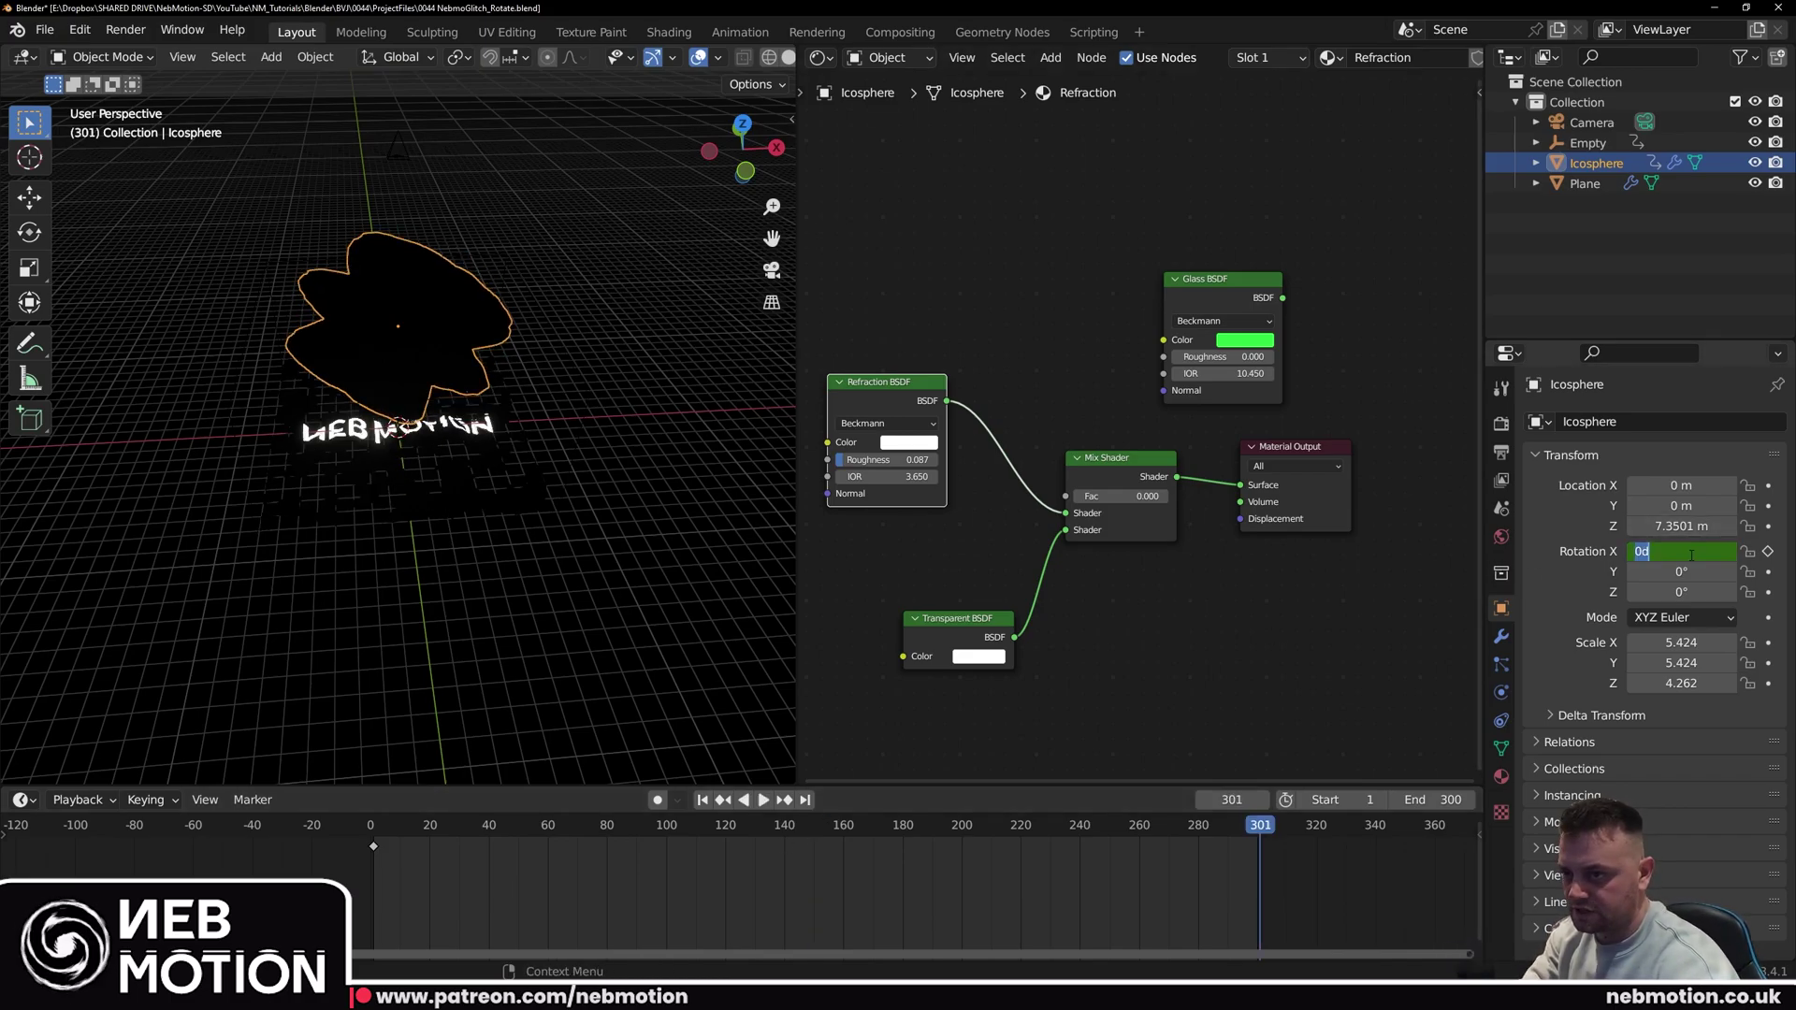
{"action": "type", "text": "360"}
{"action": "key", "text": "Return"}
{"action": "key", "text": "i"}
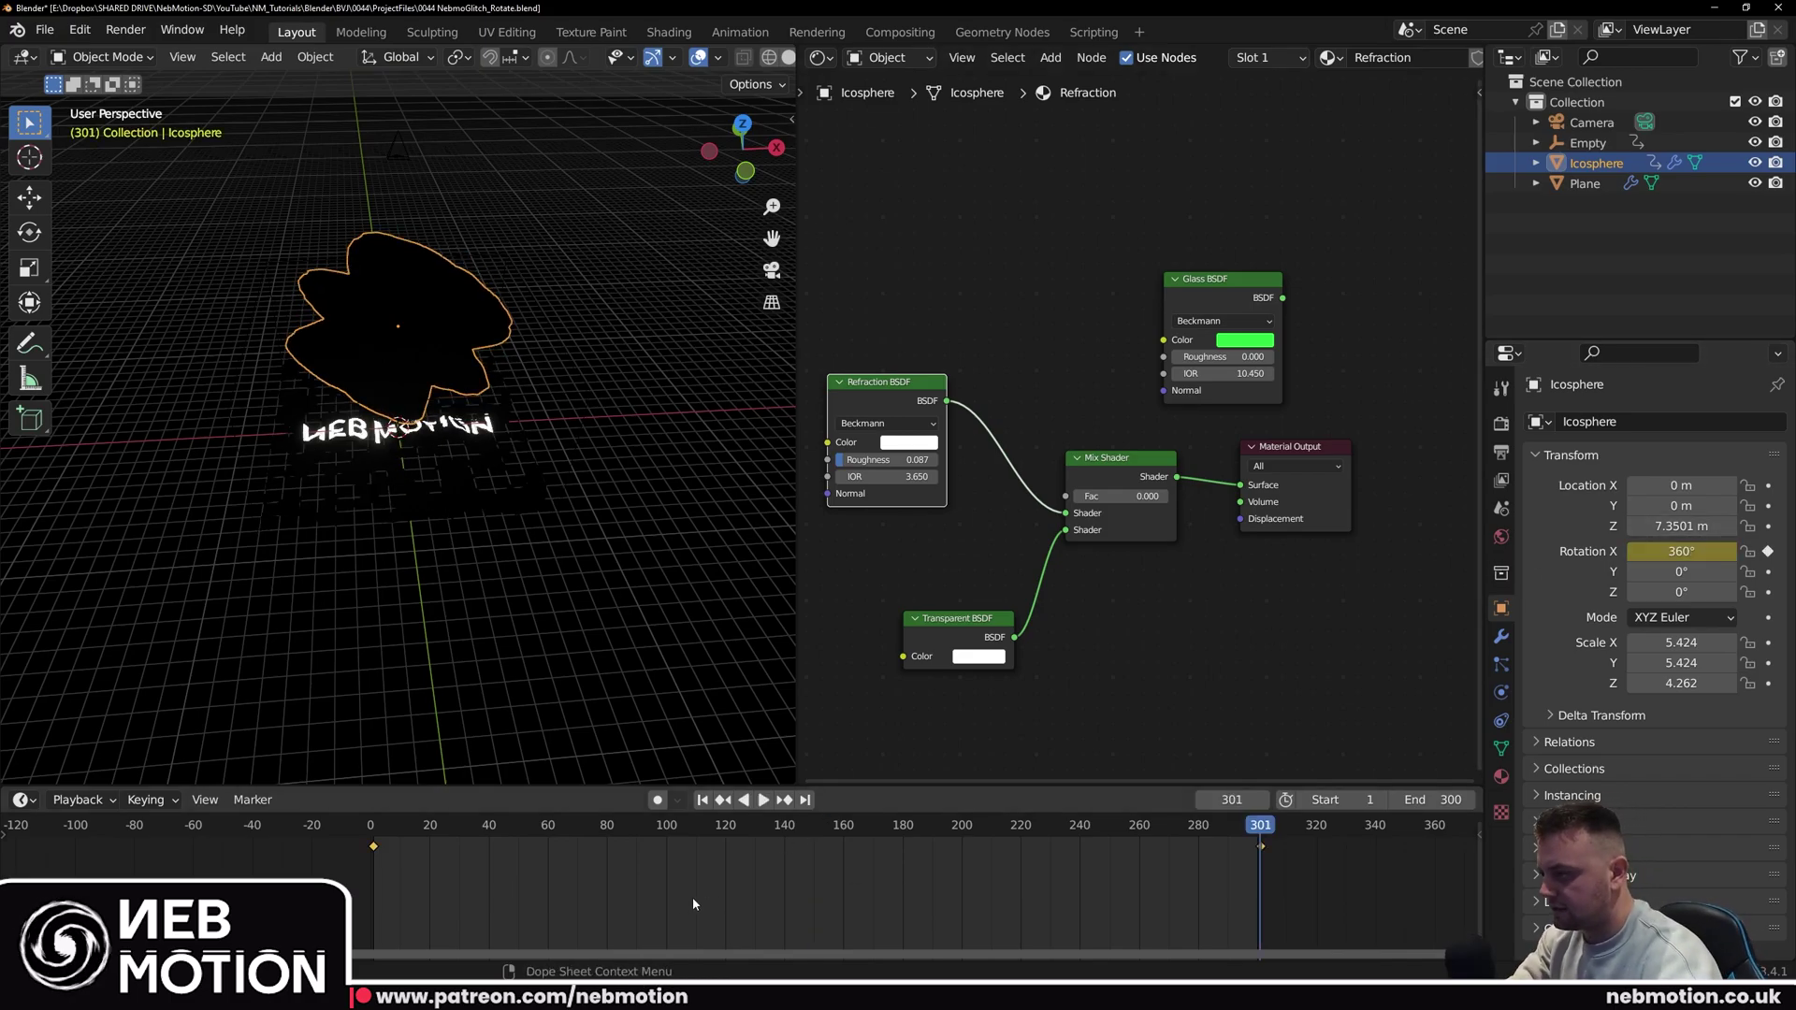
Step: Change the interpolation of both rotation keyframes and preview the animation through the camera with the overlays hidden
{"action": "key", "text": "a"}
{"action": "key", "text": "t"}
{"action": "left_click", "coordinate": [508, 848]}
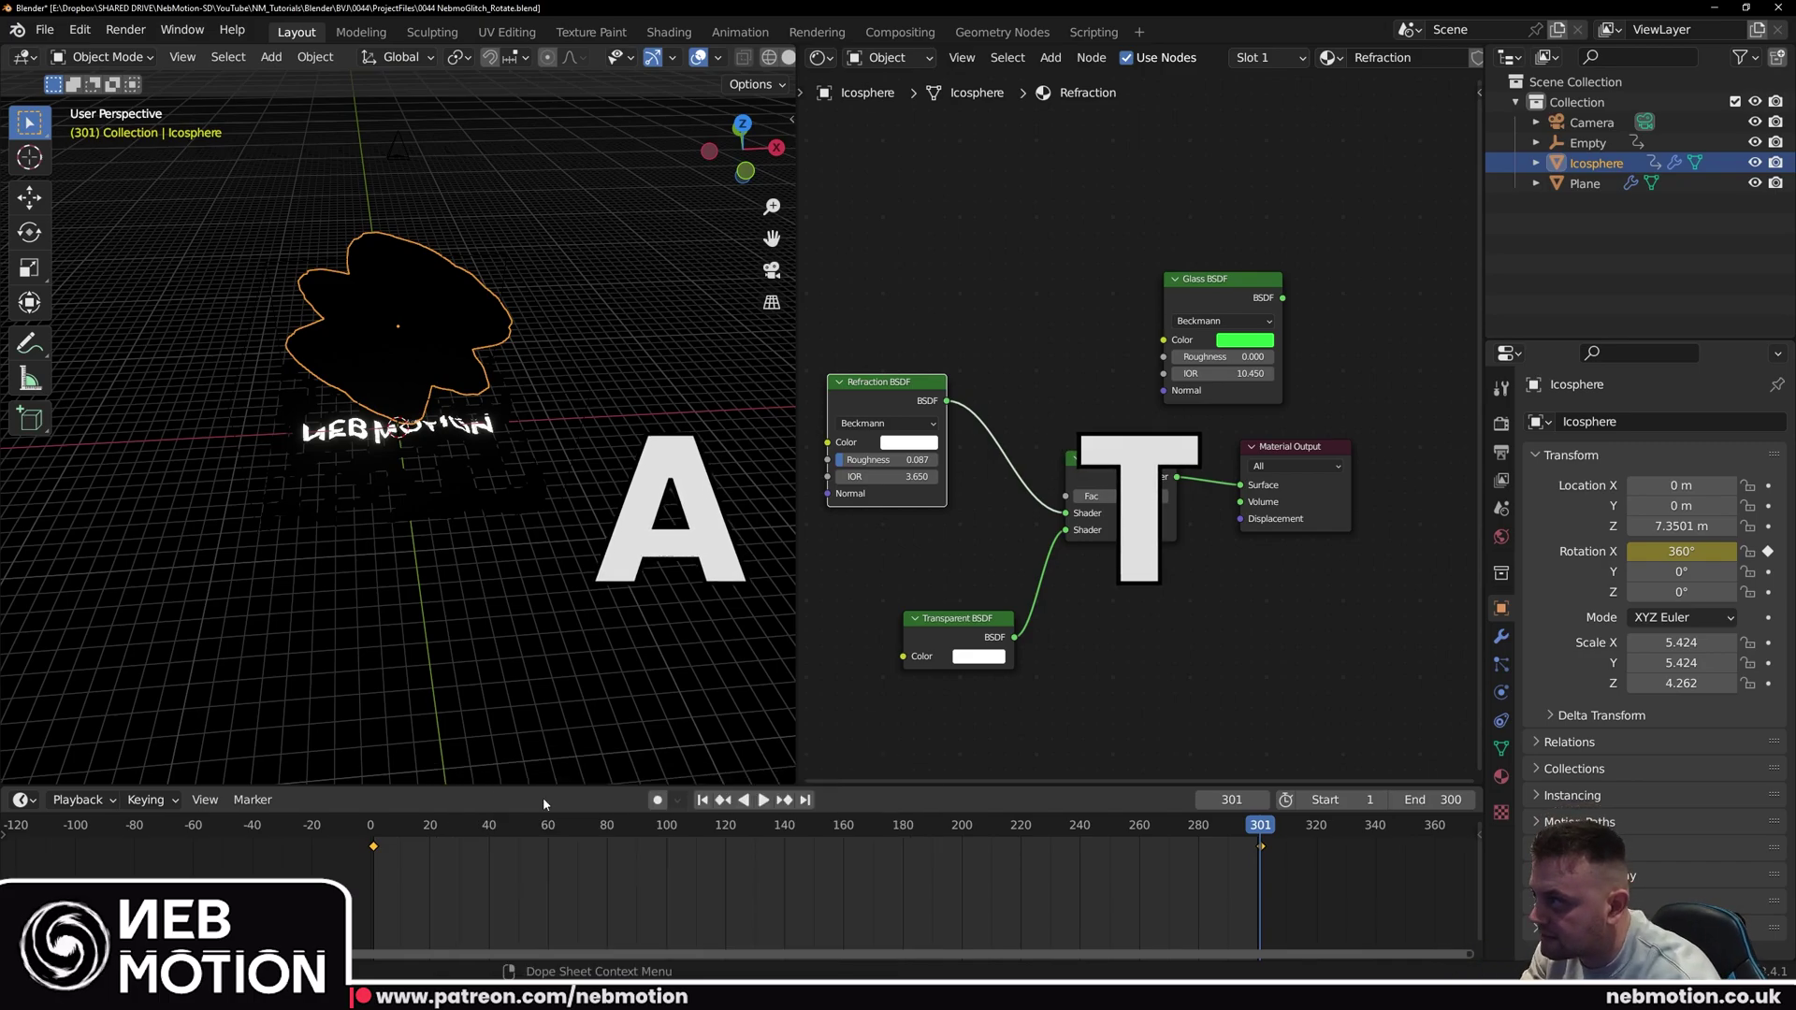
{"action": "key", "text": "space"}
{"action": "key", "text": "KP_0"}
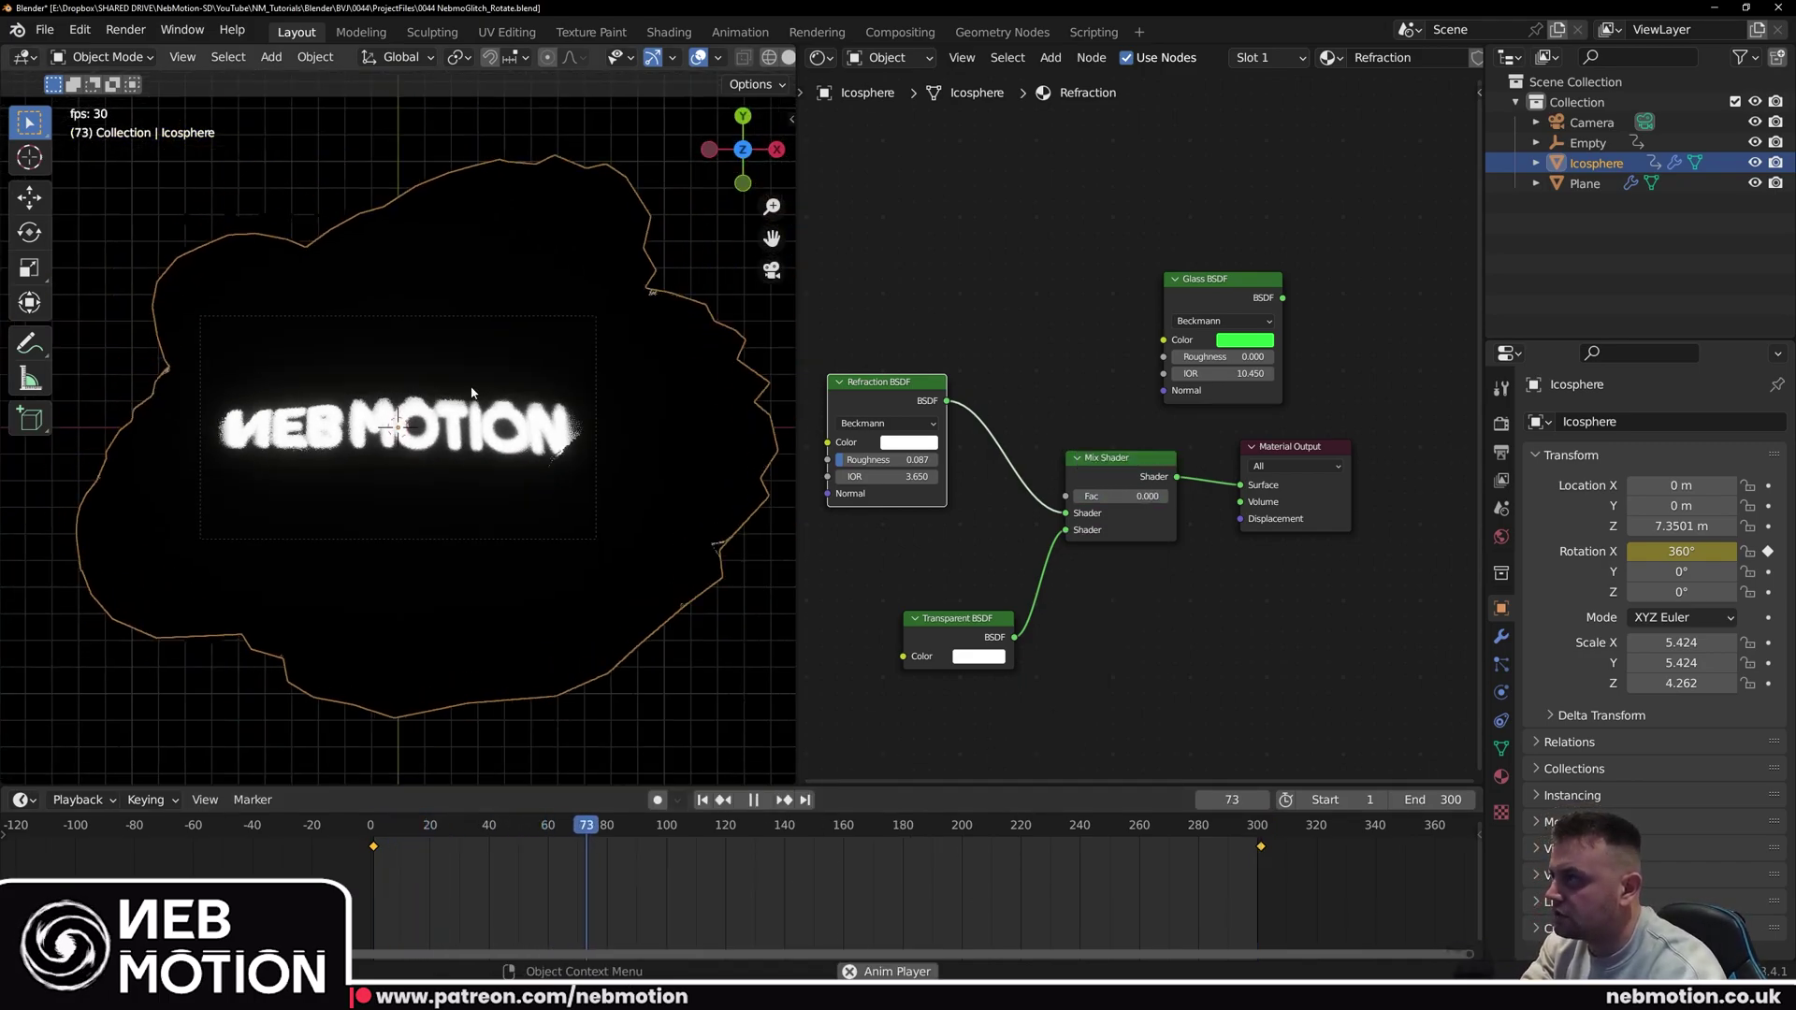
{"action": "key", "text": "shift+alt+z"}
{"action": "scroll", "coordinate": [403, 505], "scroll_direction": "down", "scroll_amount": 1}
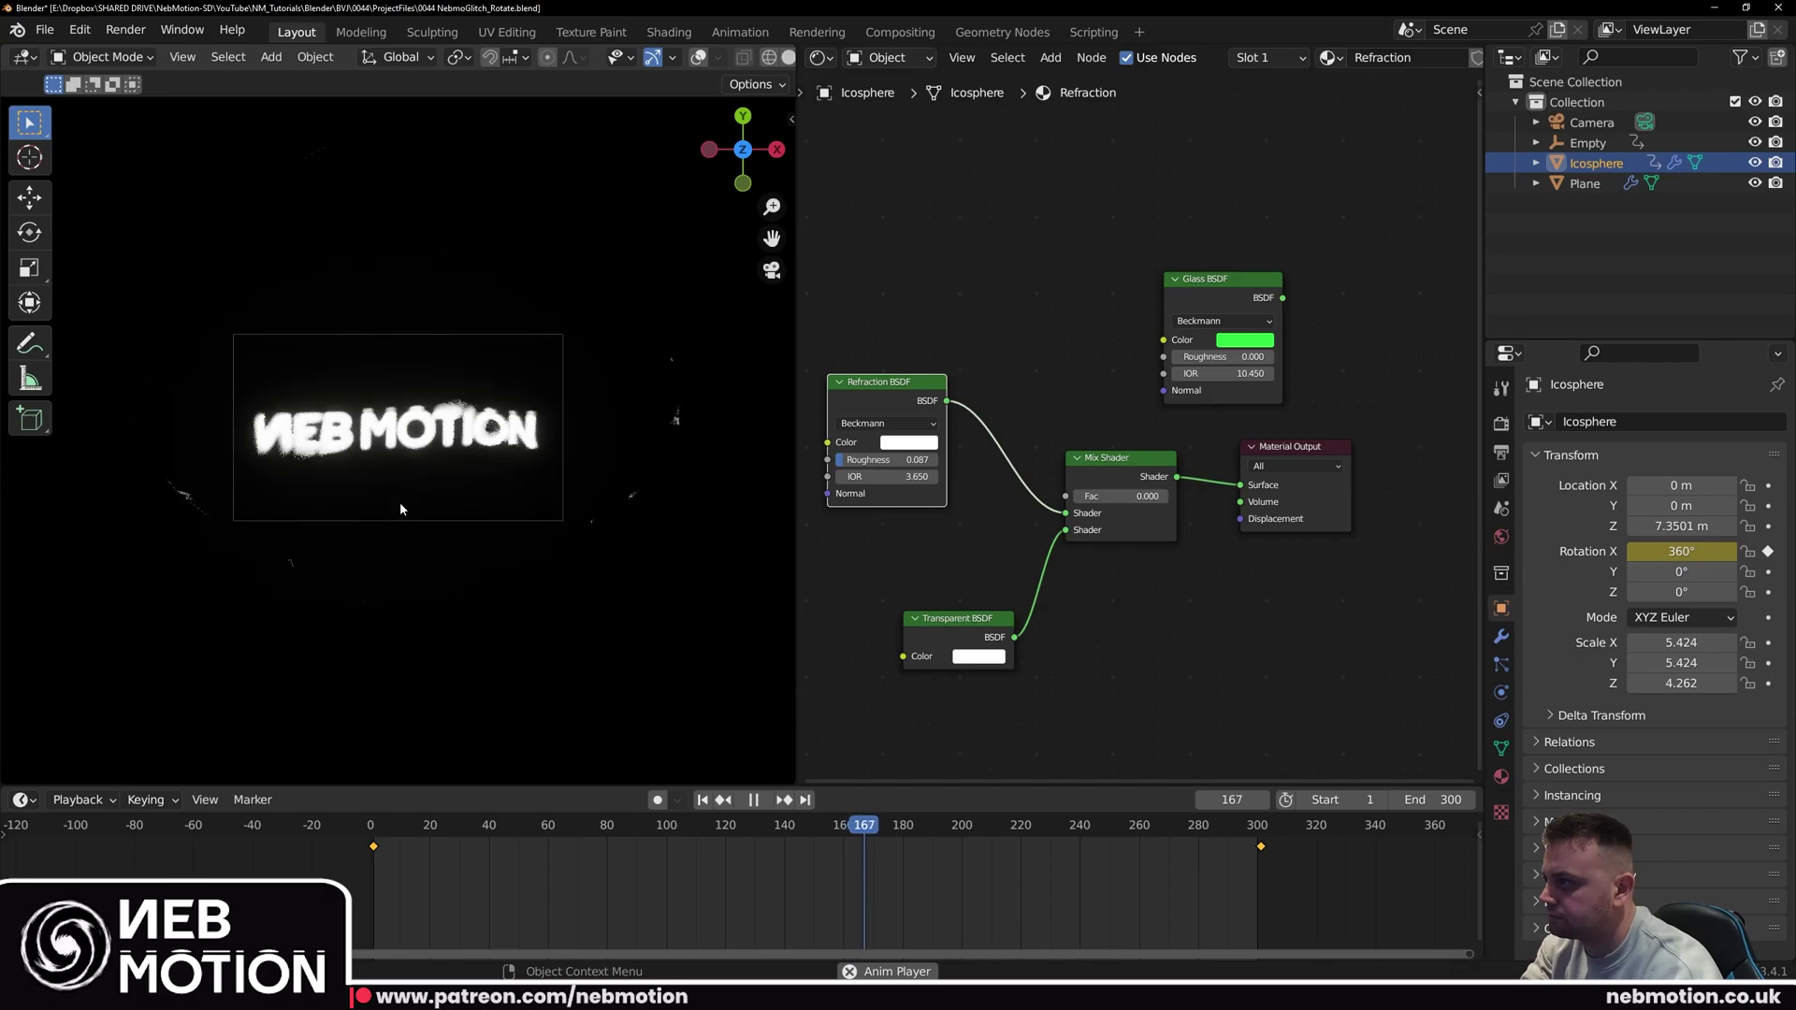
{"action": "key", "text": "space"}
Step: Set the strength of the ico sphere's Displace modifier to 0.200
{"action": "left_click", "coordinate": [1501, 636]}
{"action": "left_click_drag", "start_coordinate": [1691, 764], "coordinate": [1637, 764]}
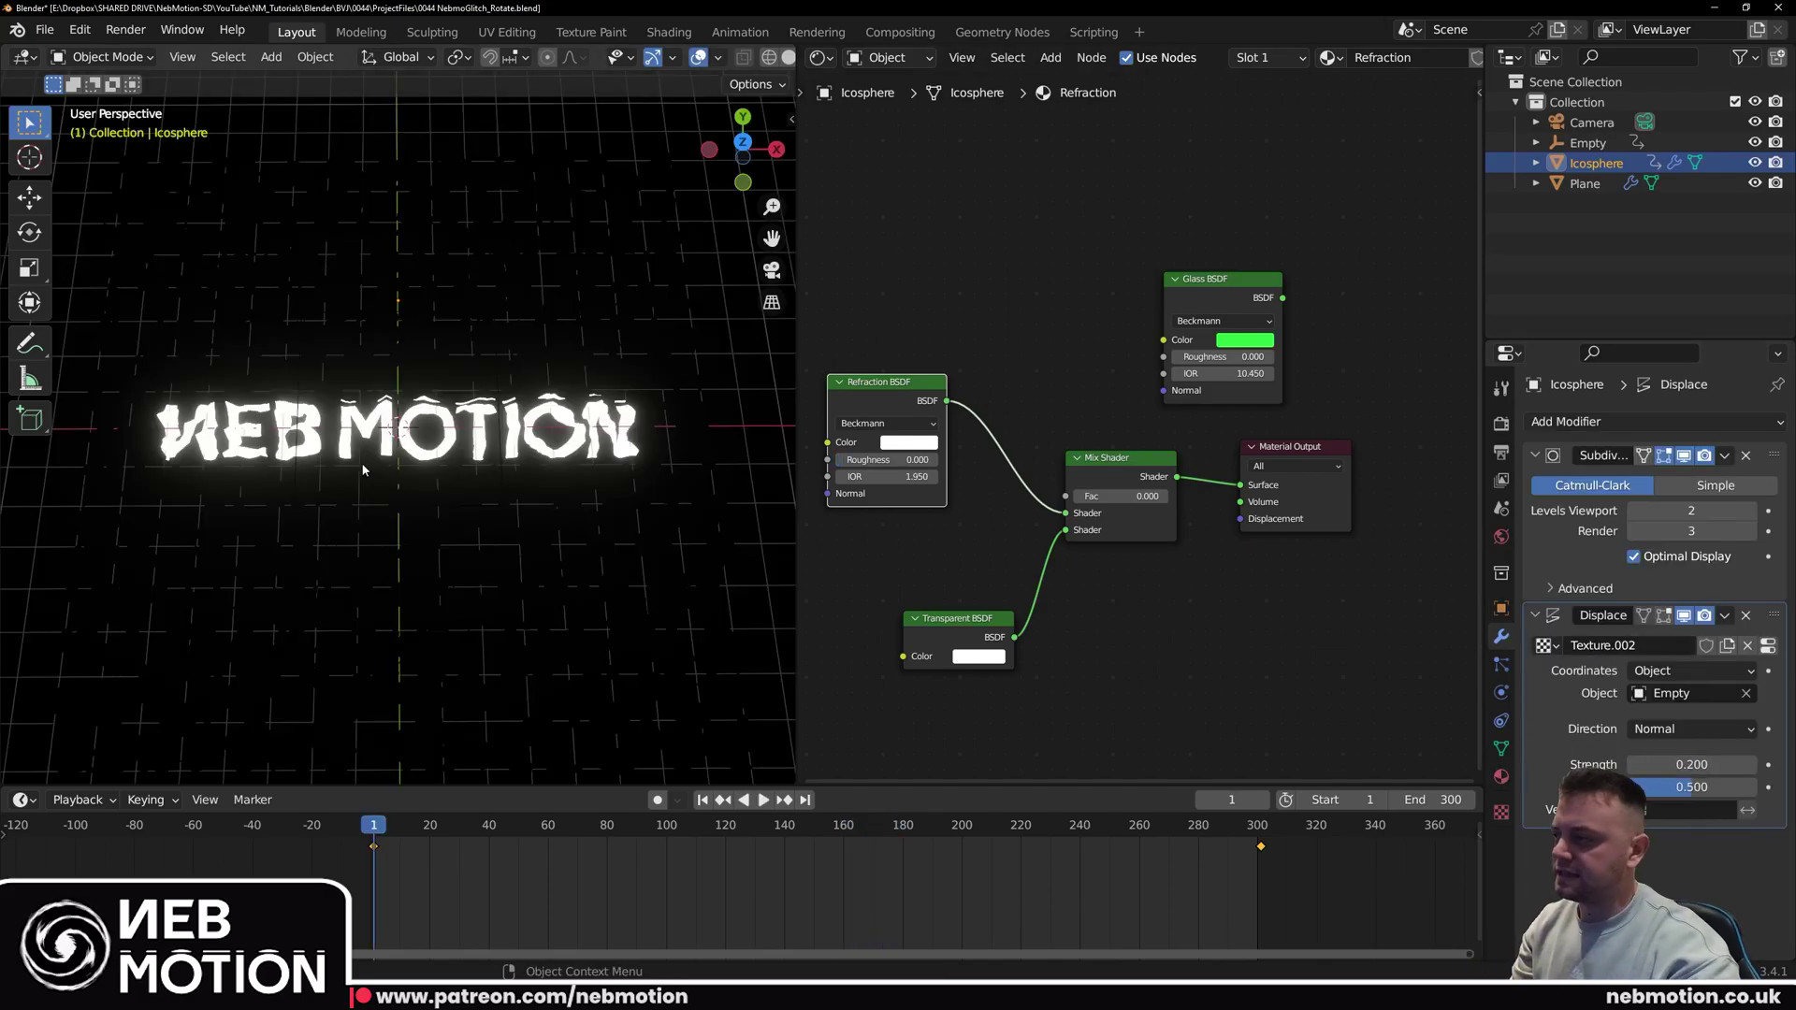
{"action": "middle_click_drag", "start_coordinate": [364, 469], "coordinate": [693, 459]}
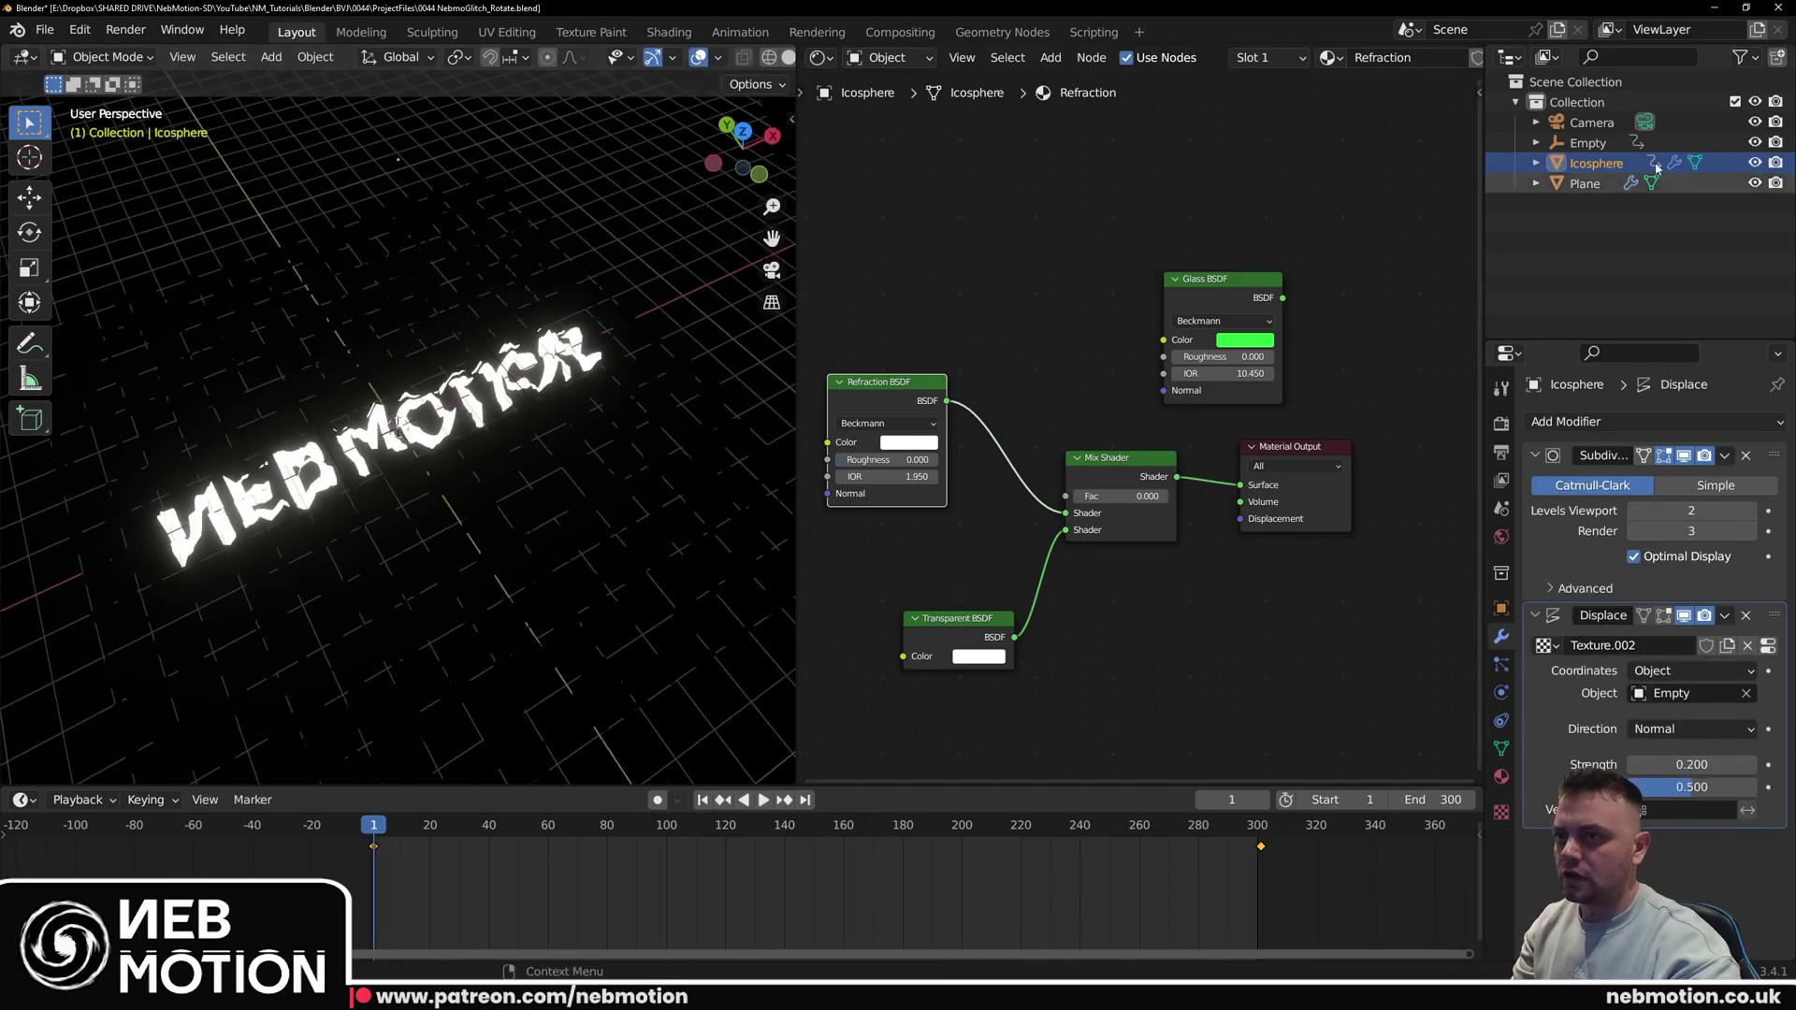
Step: Delete the unused green Glass BSDF node from the ico sphere's material and inspect the text from other angles
{"action": "left_click", "coordinate": [1091, 264]}
{"action": "key", "text": "x"}
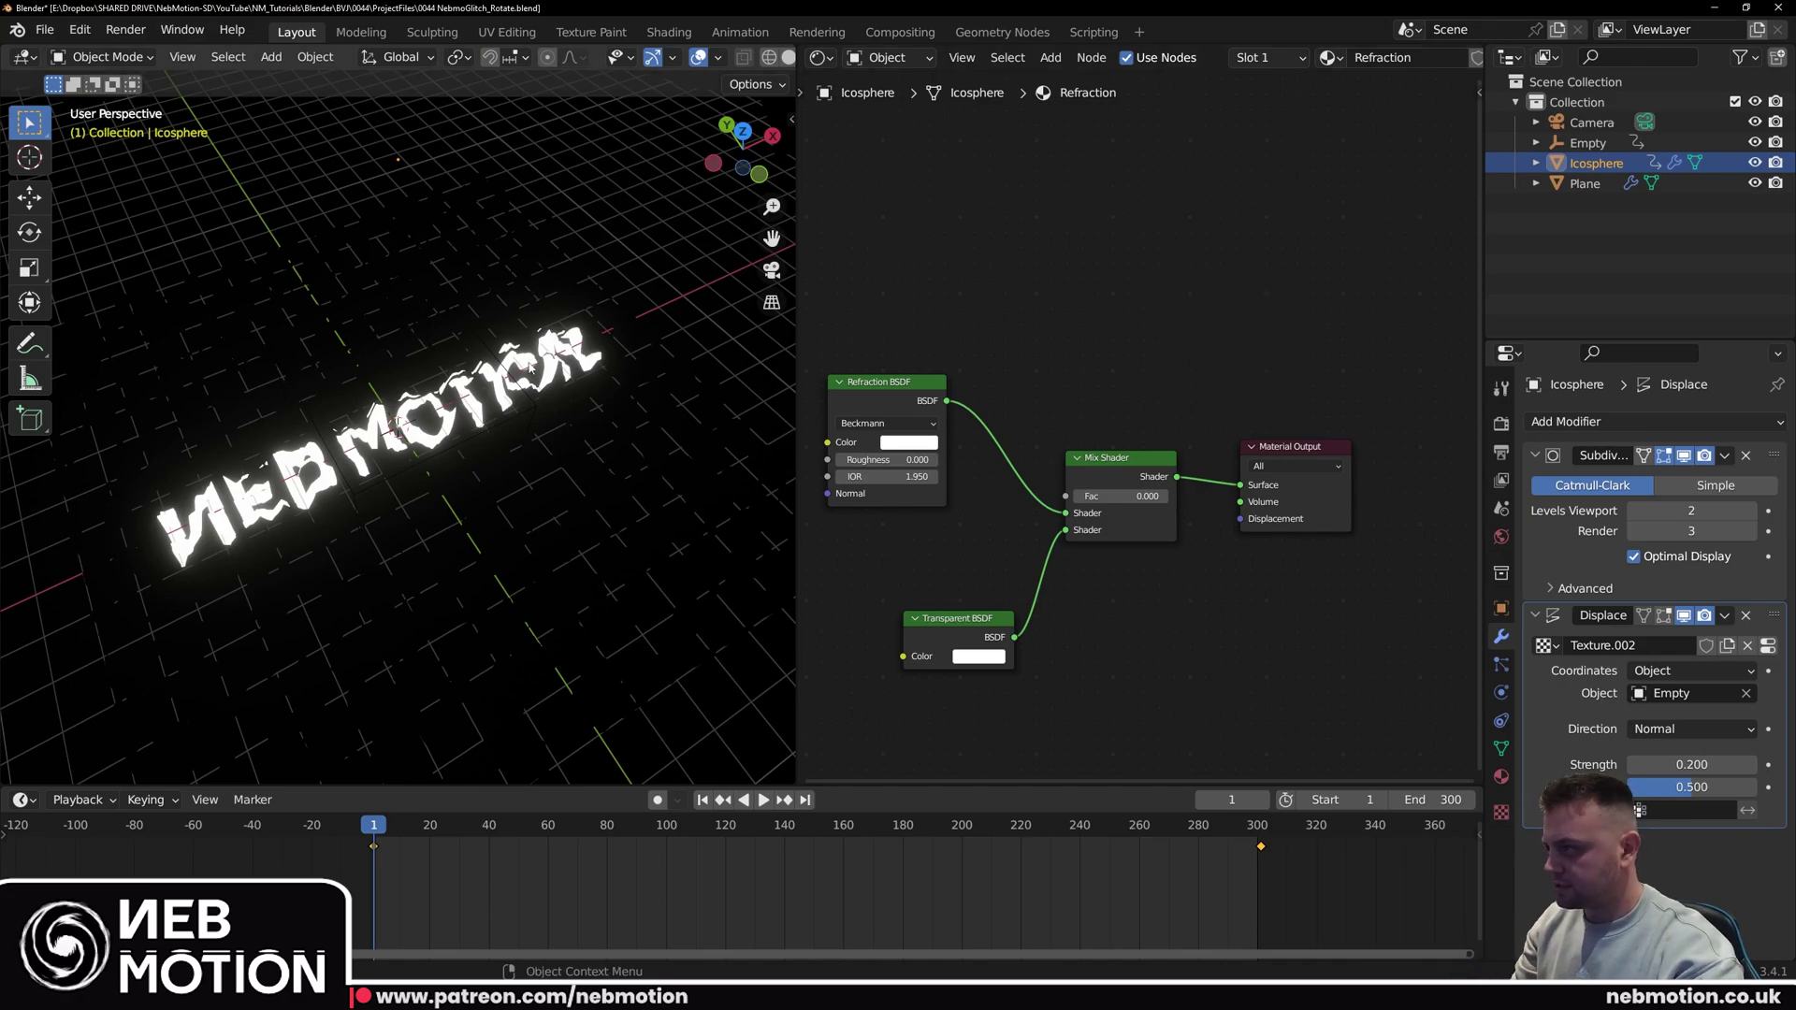
{"action": "middle_click_drag", "start_coordinate": [524, 449], "coordinate": [343, 448]}
{"action": "middle_click_drag", "start_coordinate": [327, 296], "coordinate": [433, 289]}
{"action": "scroll", "coordinate": [433, 289], "scroll_direction": "down", "scroll_amount": 3}
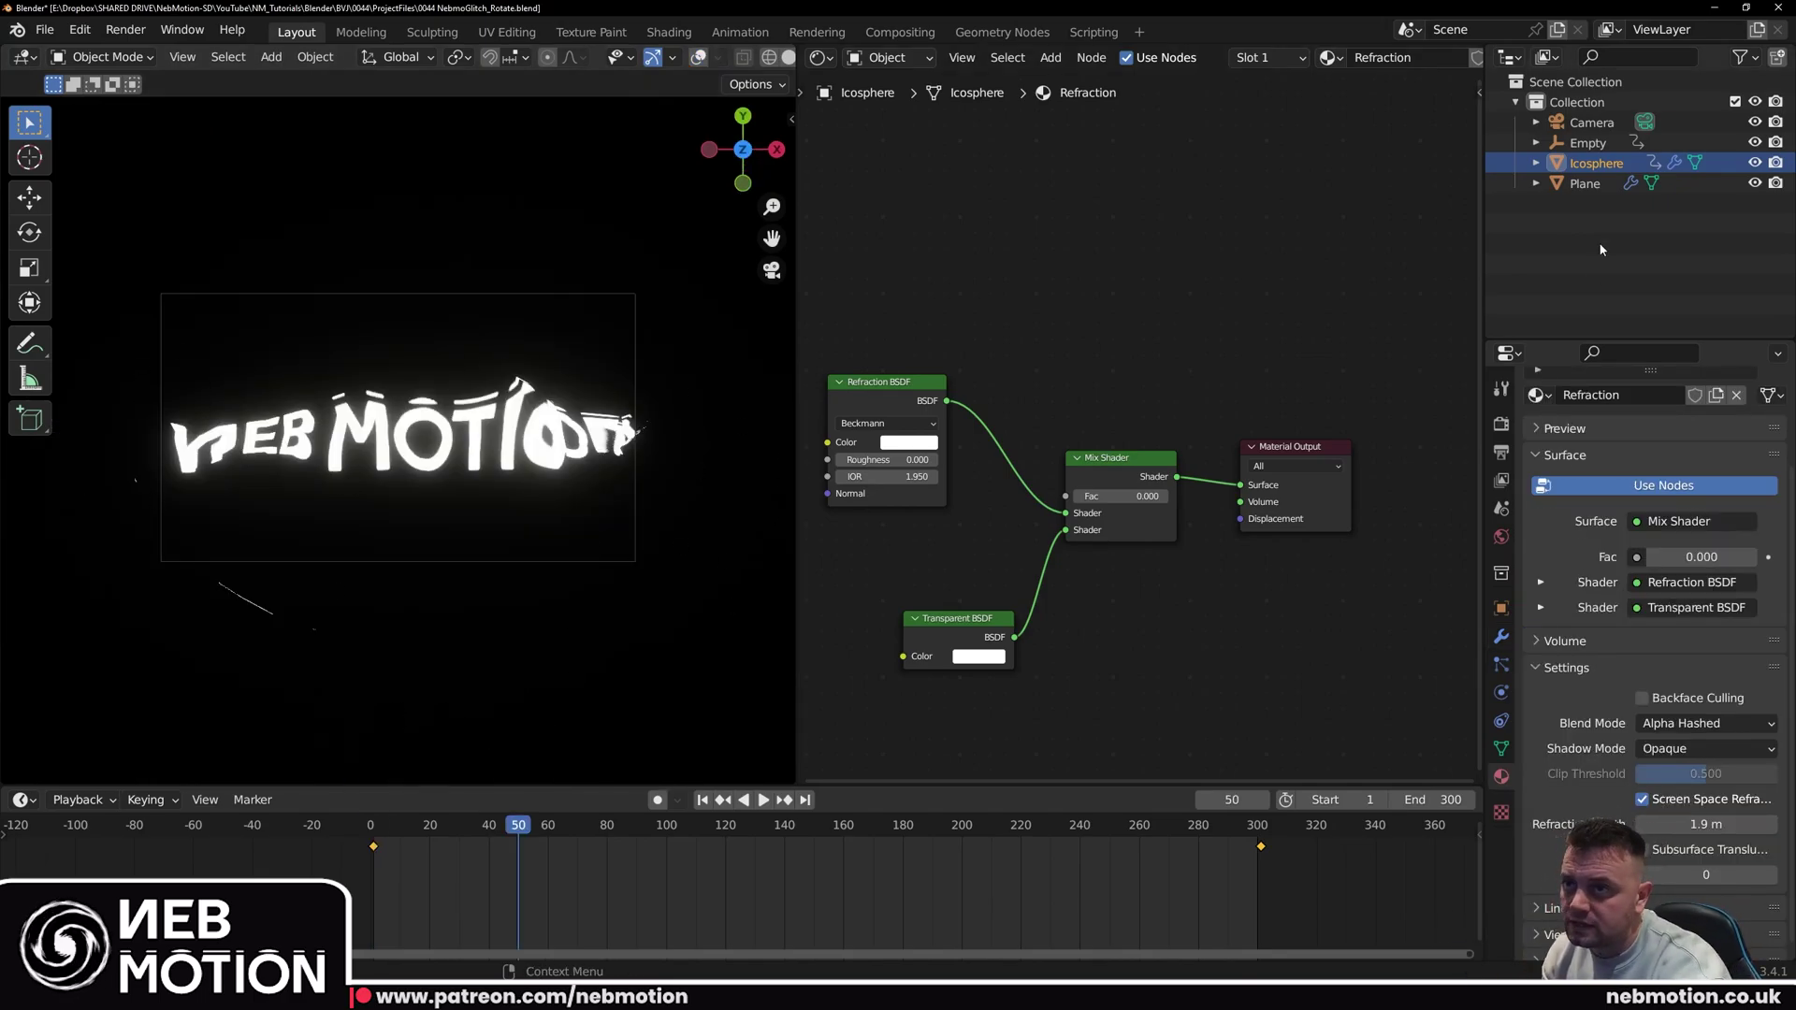
Step: Set the camera's focal length to 33 mm and play the animation
{"action": "left_click", "coordinate": [1591, 122]}
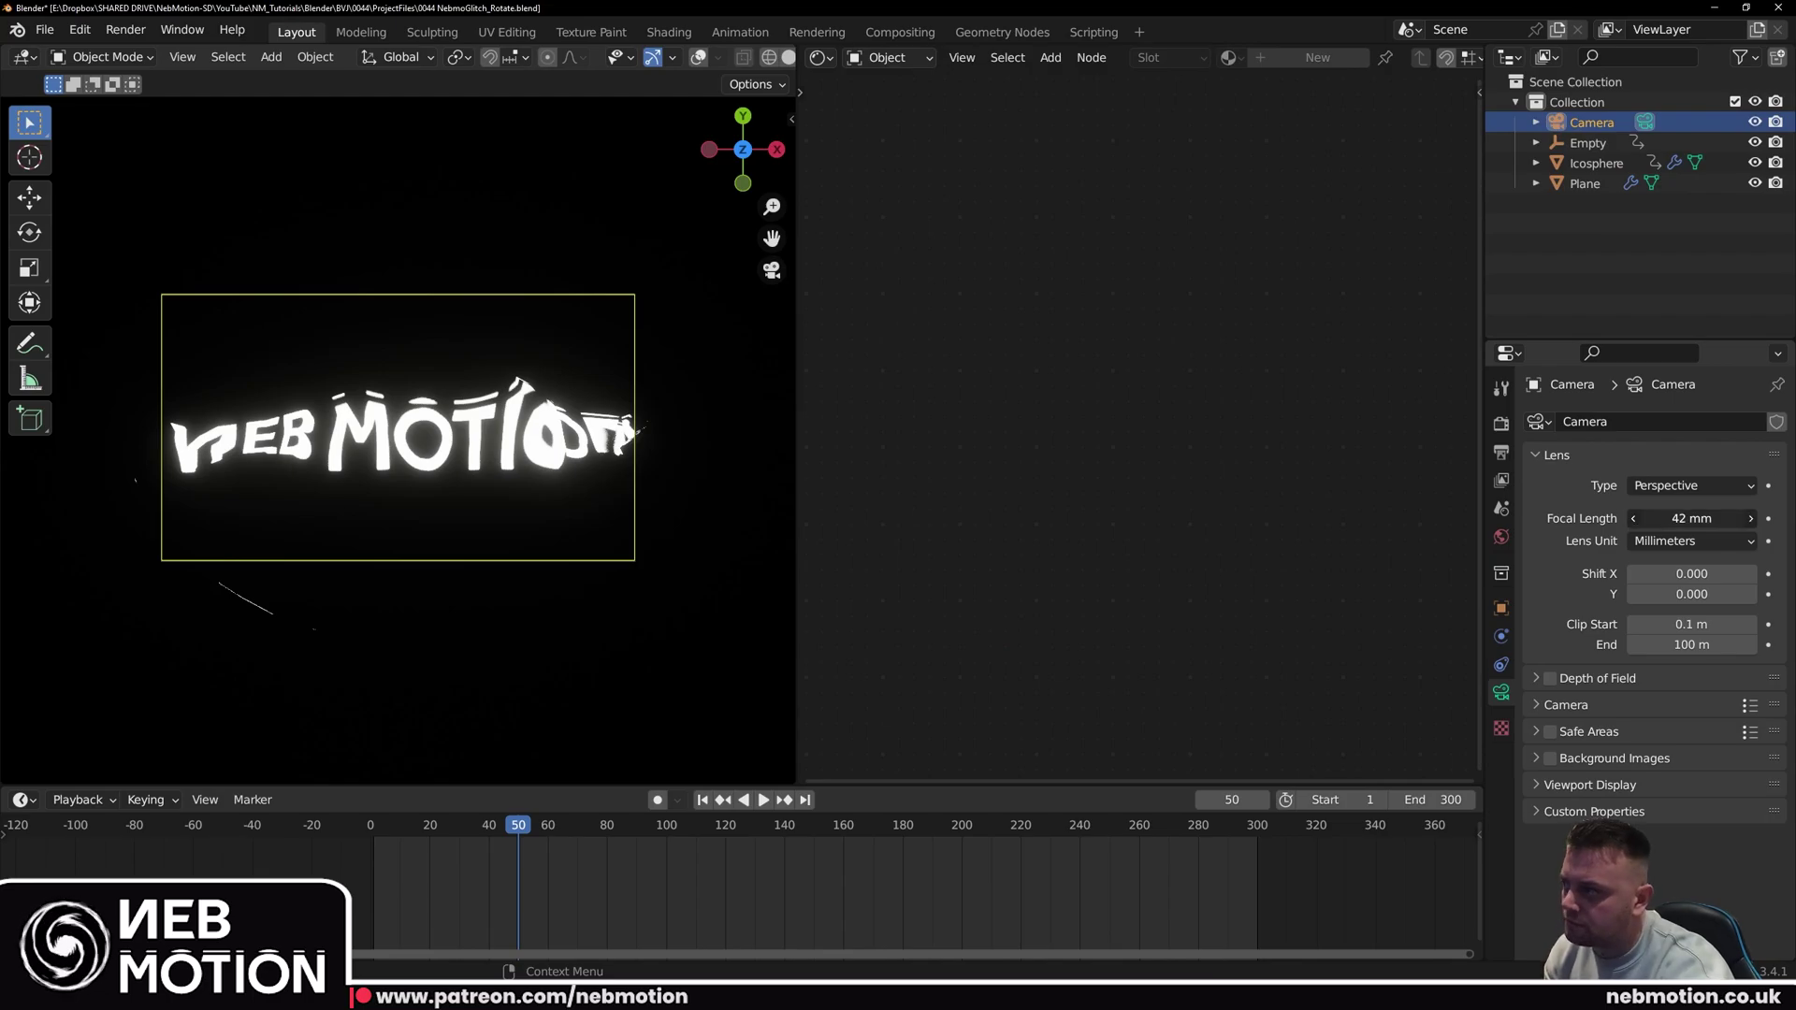
{"action": "left_click_drag", "start_coordinate": [1691, 518], "coordinate": [1649, 518]}
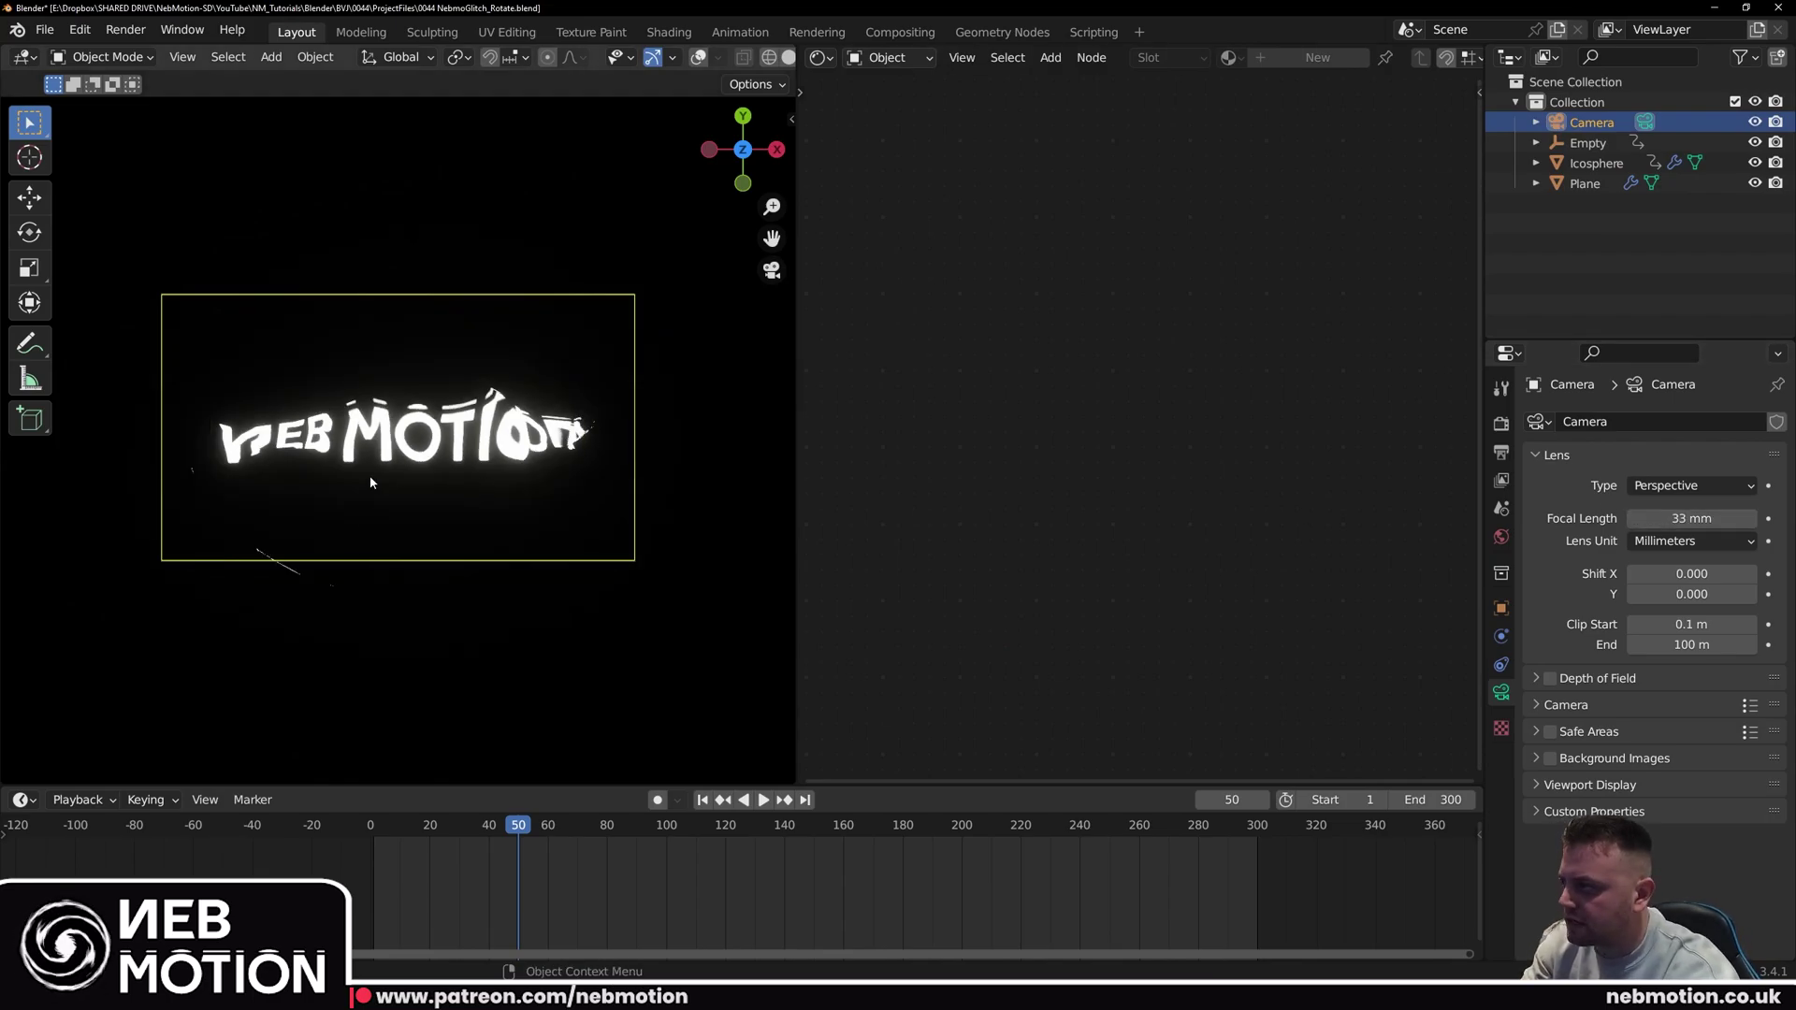
{"action": "scroll", "coordinate": [373, 469], "scroll_direction": "up", "scroll_amount": 1}
{"action": "key", "text": "space"}
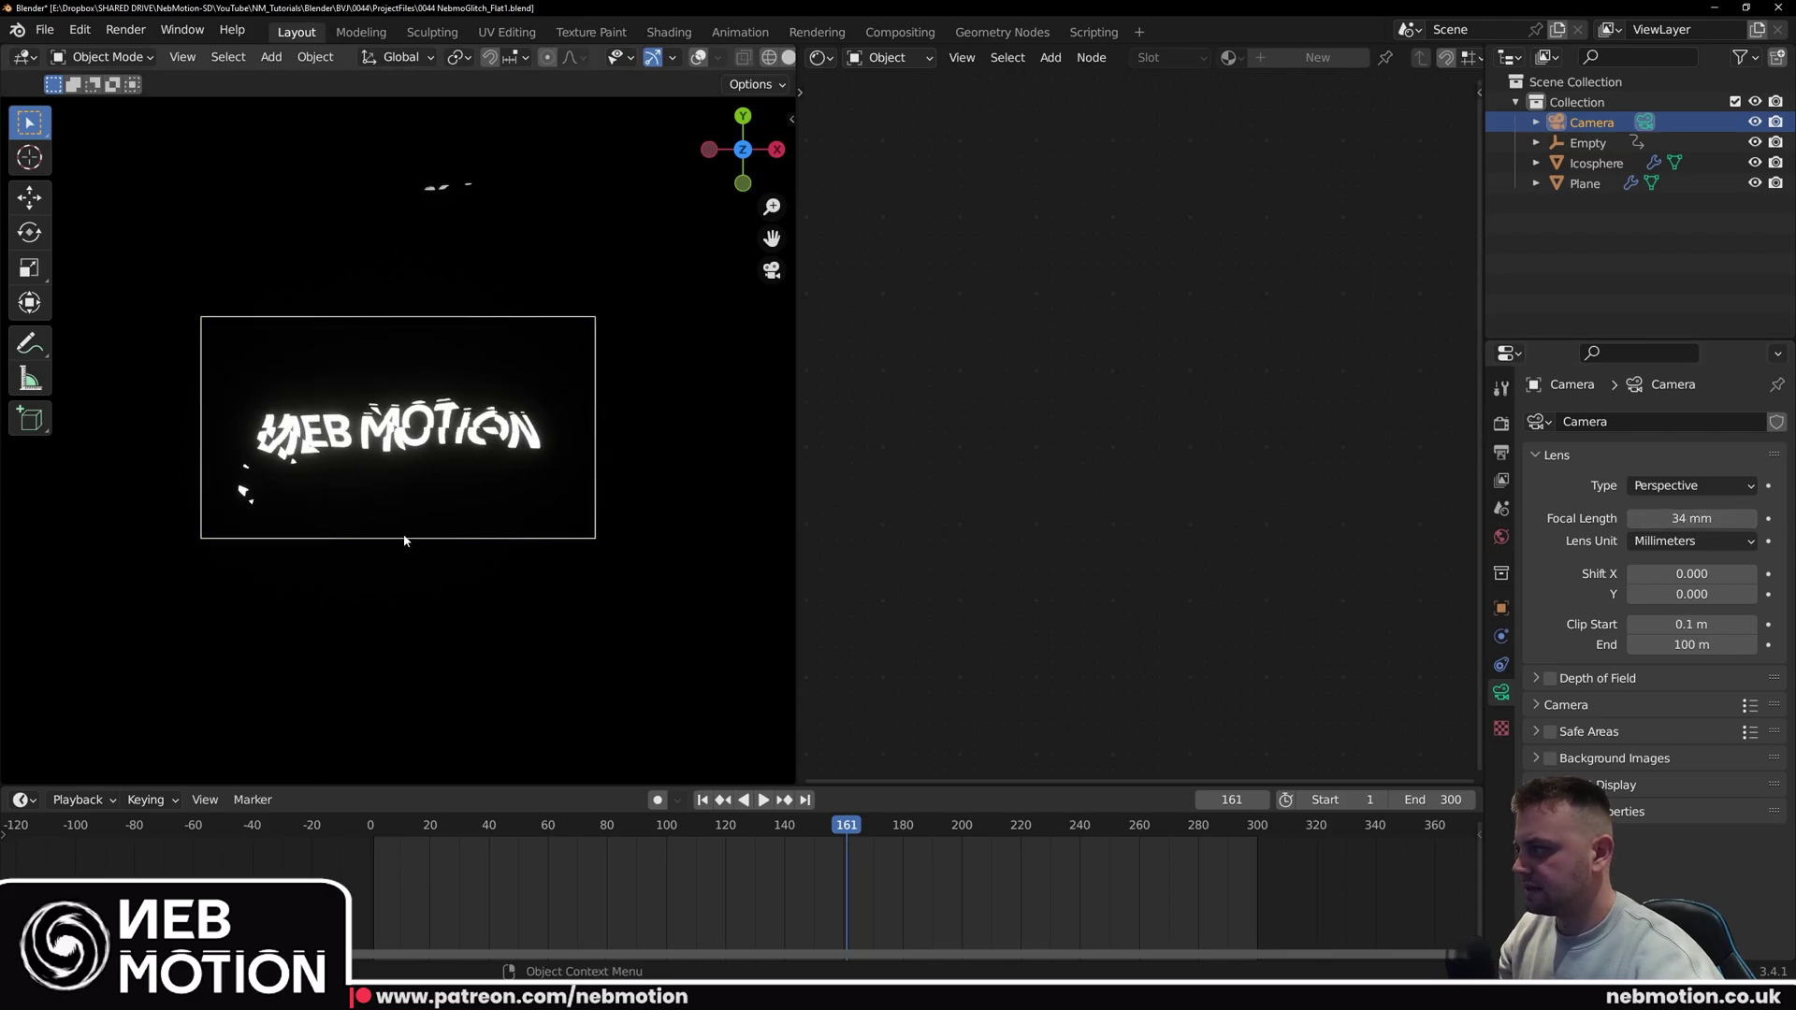
Step: Select the ico sphere in the 0044 NebmoGlitch_Flat1.blend project and preview the animation outside the camera view
{"action": "left_click", "coordinate": [405, 536]}
{"action": "middle_click_drag", "start_coordinate": [399, 507], "coordinate": [403, 510]}
{"action": "key", "text": "space"}
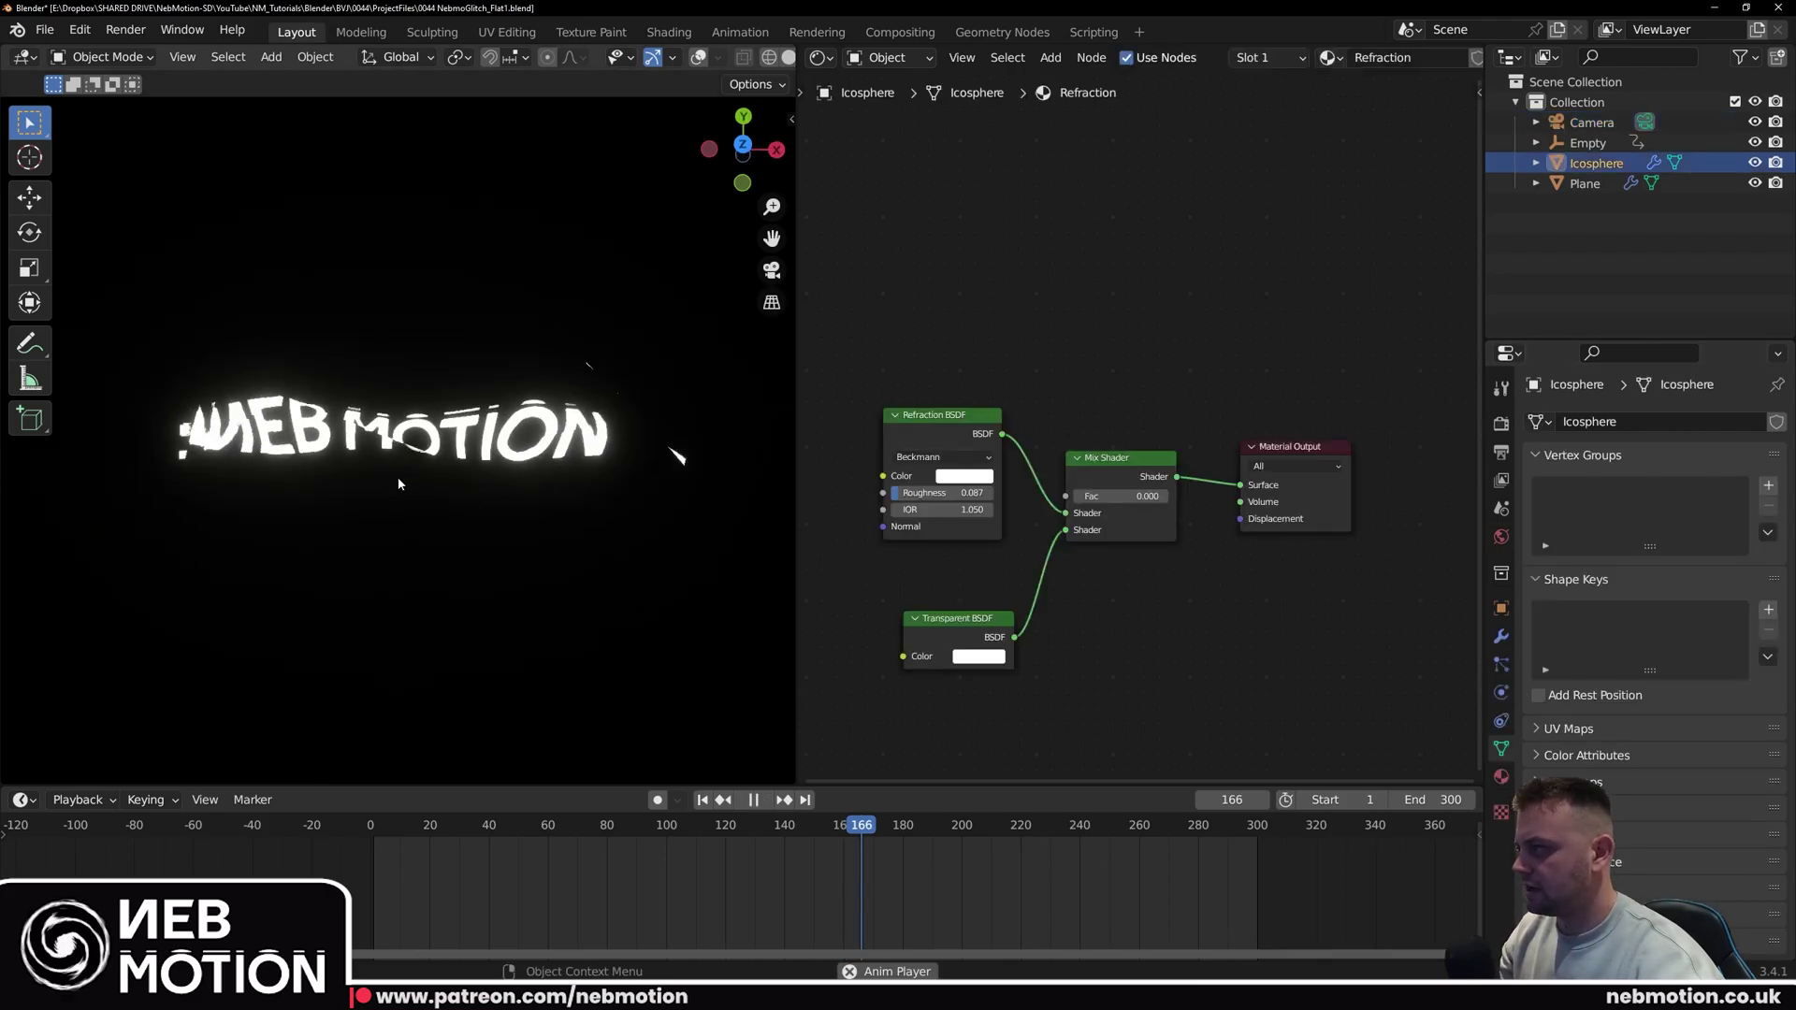
{"action": "scroll", "coordinate": [404, 535], "scroll_direction": "down", "scroll_amount": 9}
{"action": "scroll", "coordinate": [403, 548], "scroll_direction": "up", "scroll_amount": 4}
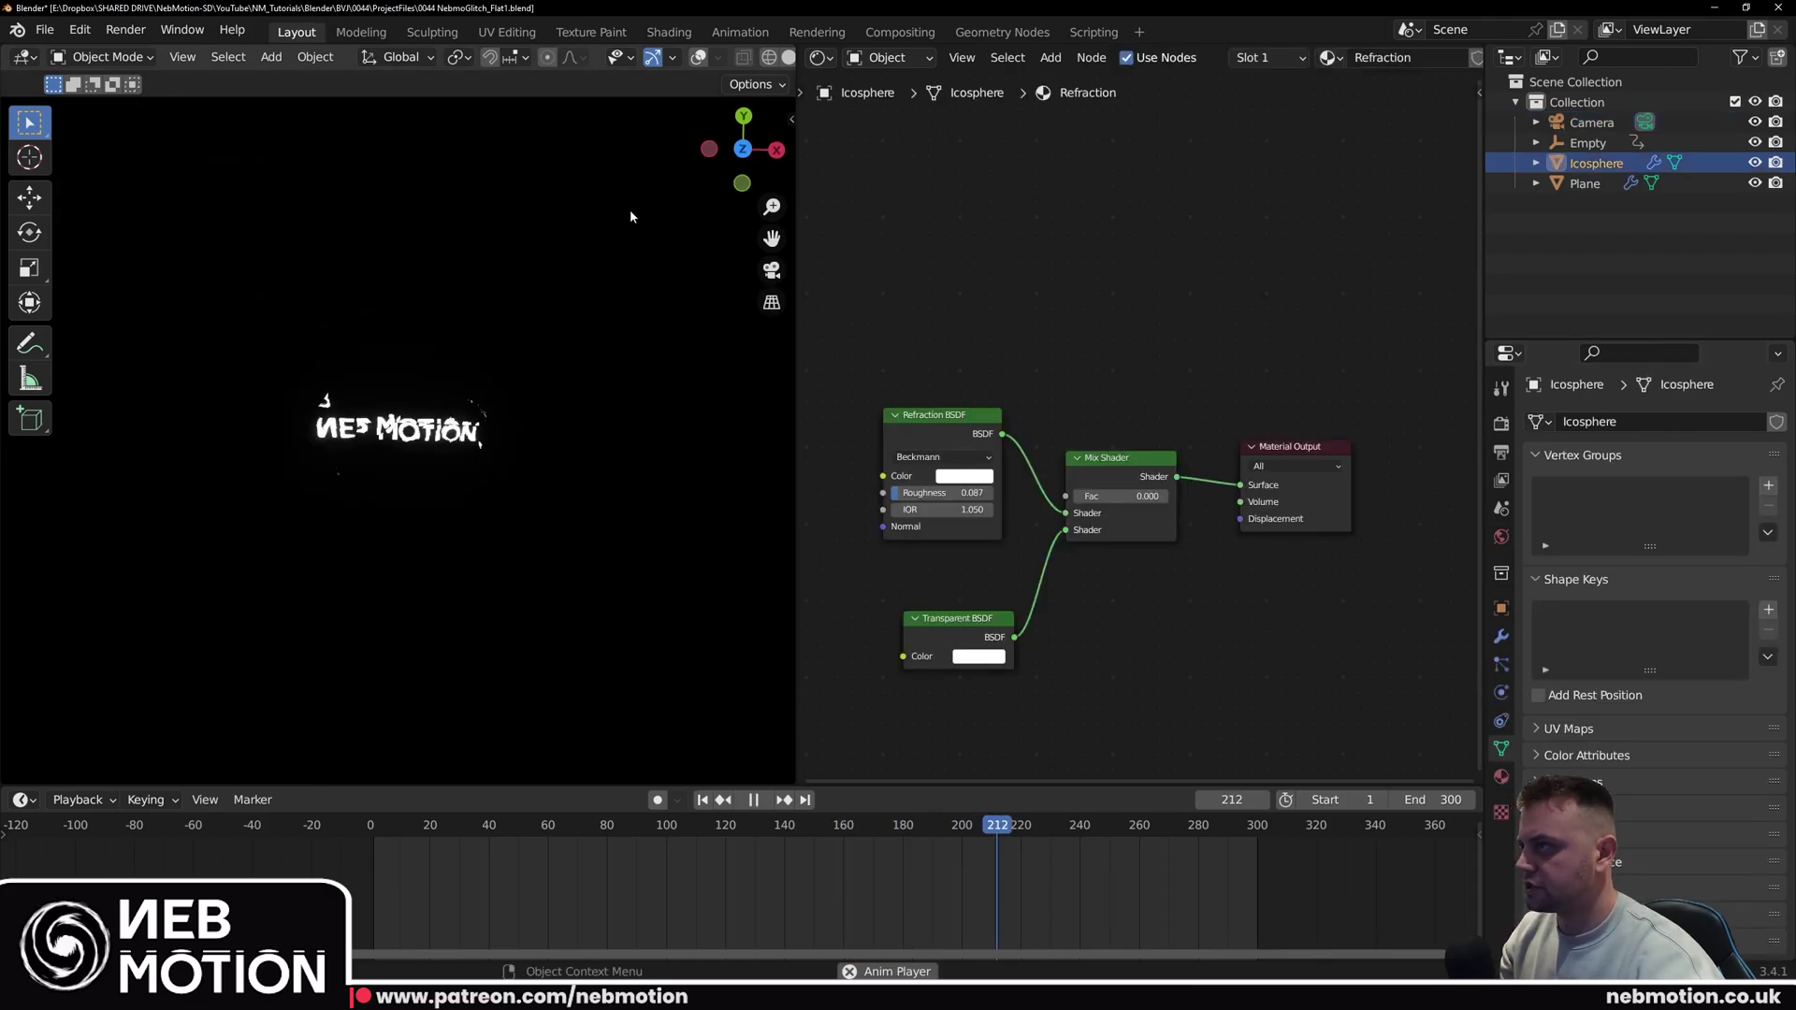
Step: Hide the ico sphere in the viewport, inspect the displaced plane with overlays on, and return to the camera view
{"action": "left_click", "coordinate": [698, 57]}
{"action": "middle_click_drag", "start_coordinate": [491, 435], "coordinate": [474, 332]}
{"action": "key", "text": "space"}
{"action": "left_click", "coordinate": [1754, 163]}
{"action": "middle_click_drag", "start_coordinate": [503, 442], "coordinate": [477, 318]}
{"action": "middle_click_drag", "start_coordinate": [338, 445], "coordinate": [484, 376]}
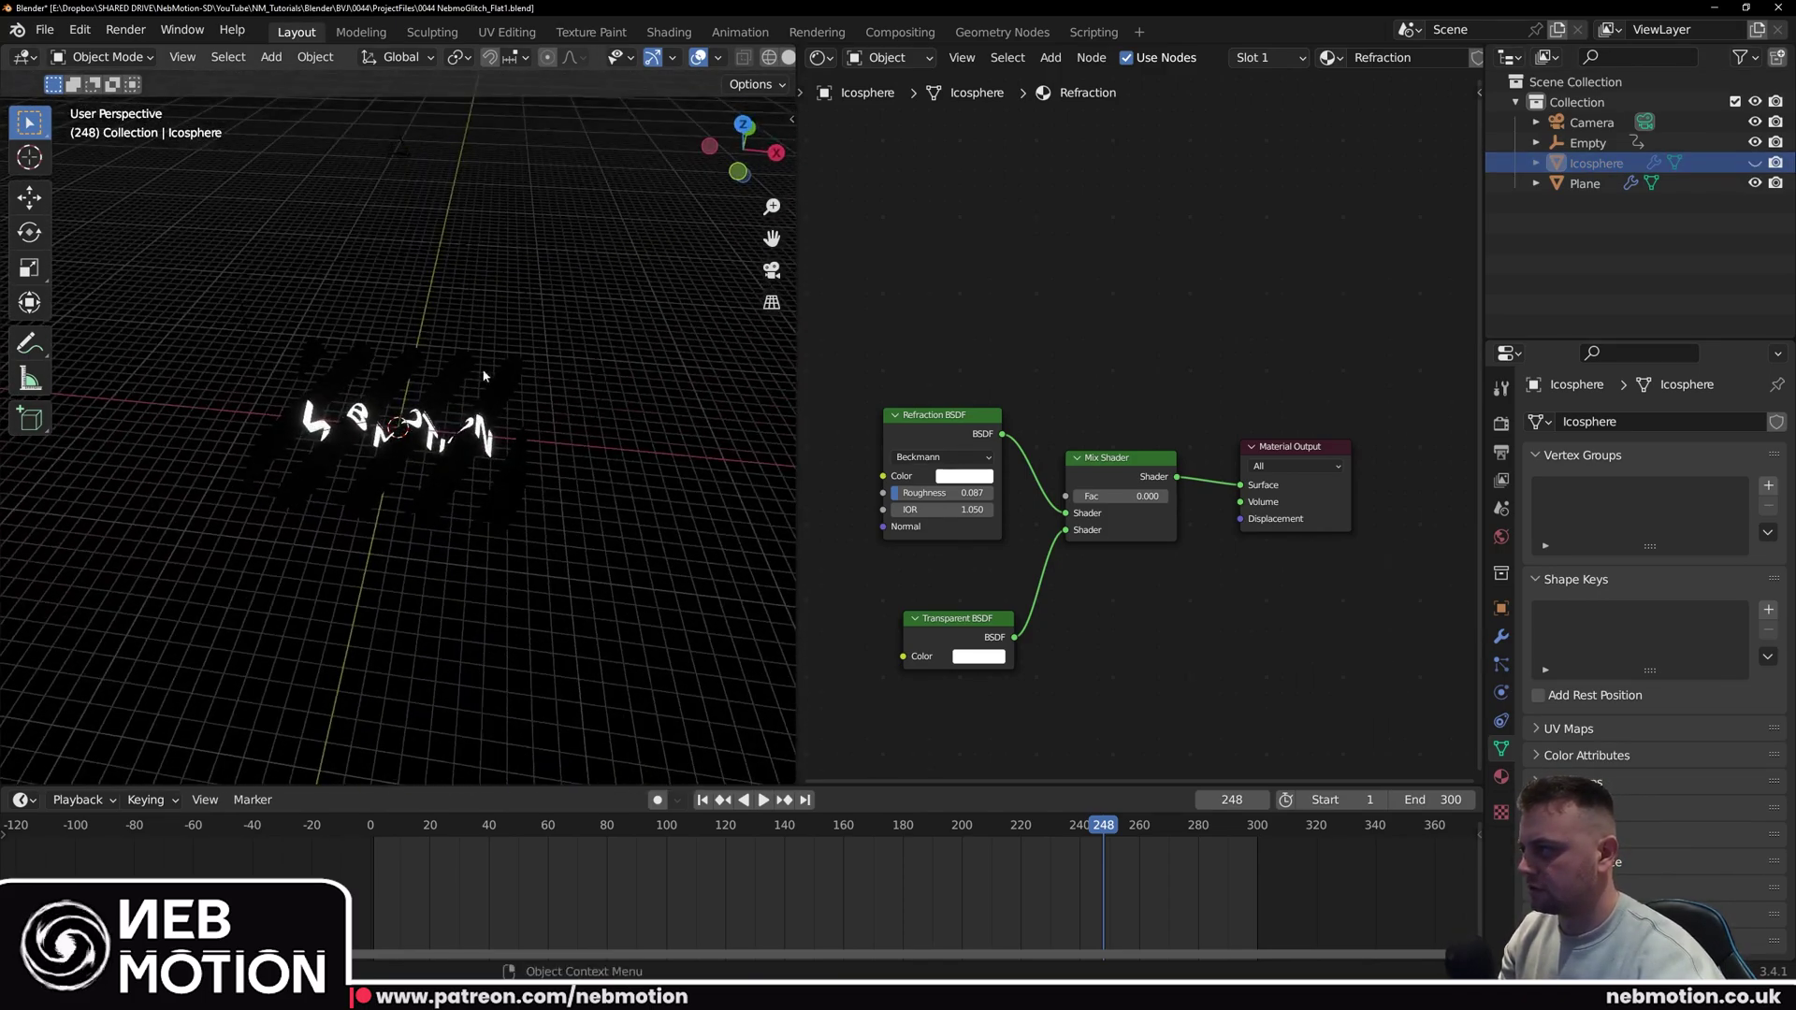
{"action": "key", "text": "KP_0"}
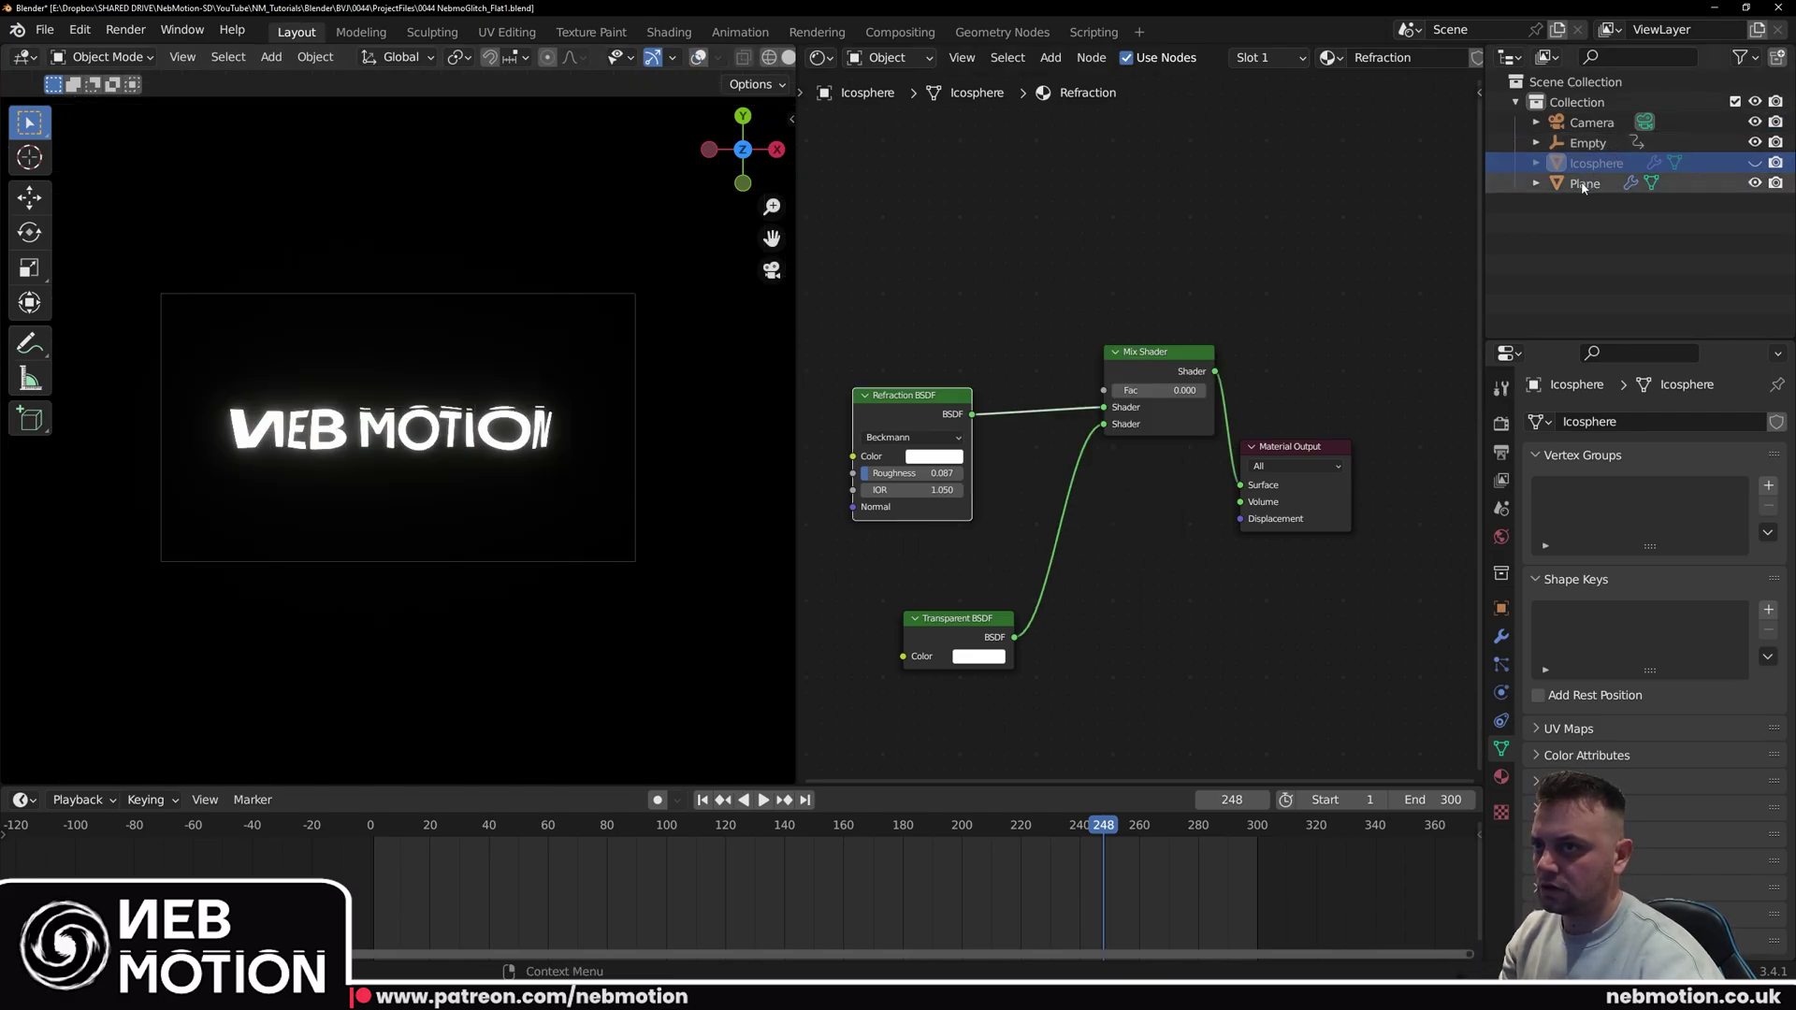
Step: Delete the unused Principled BSDF node from the plane's material and move the Material Output away from the Emission node
{"action": "left_click", "coordinate": [1583, 184]}
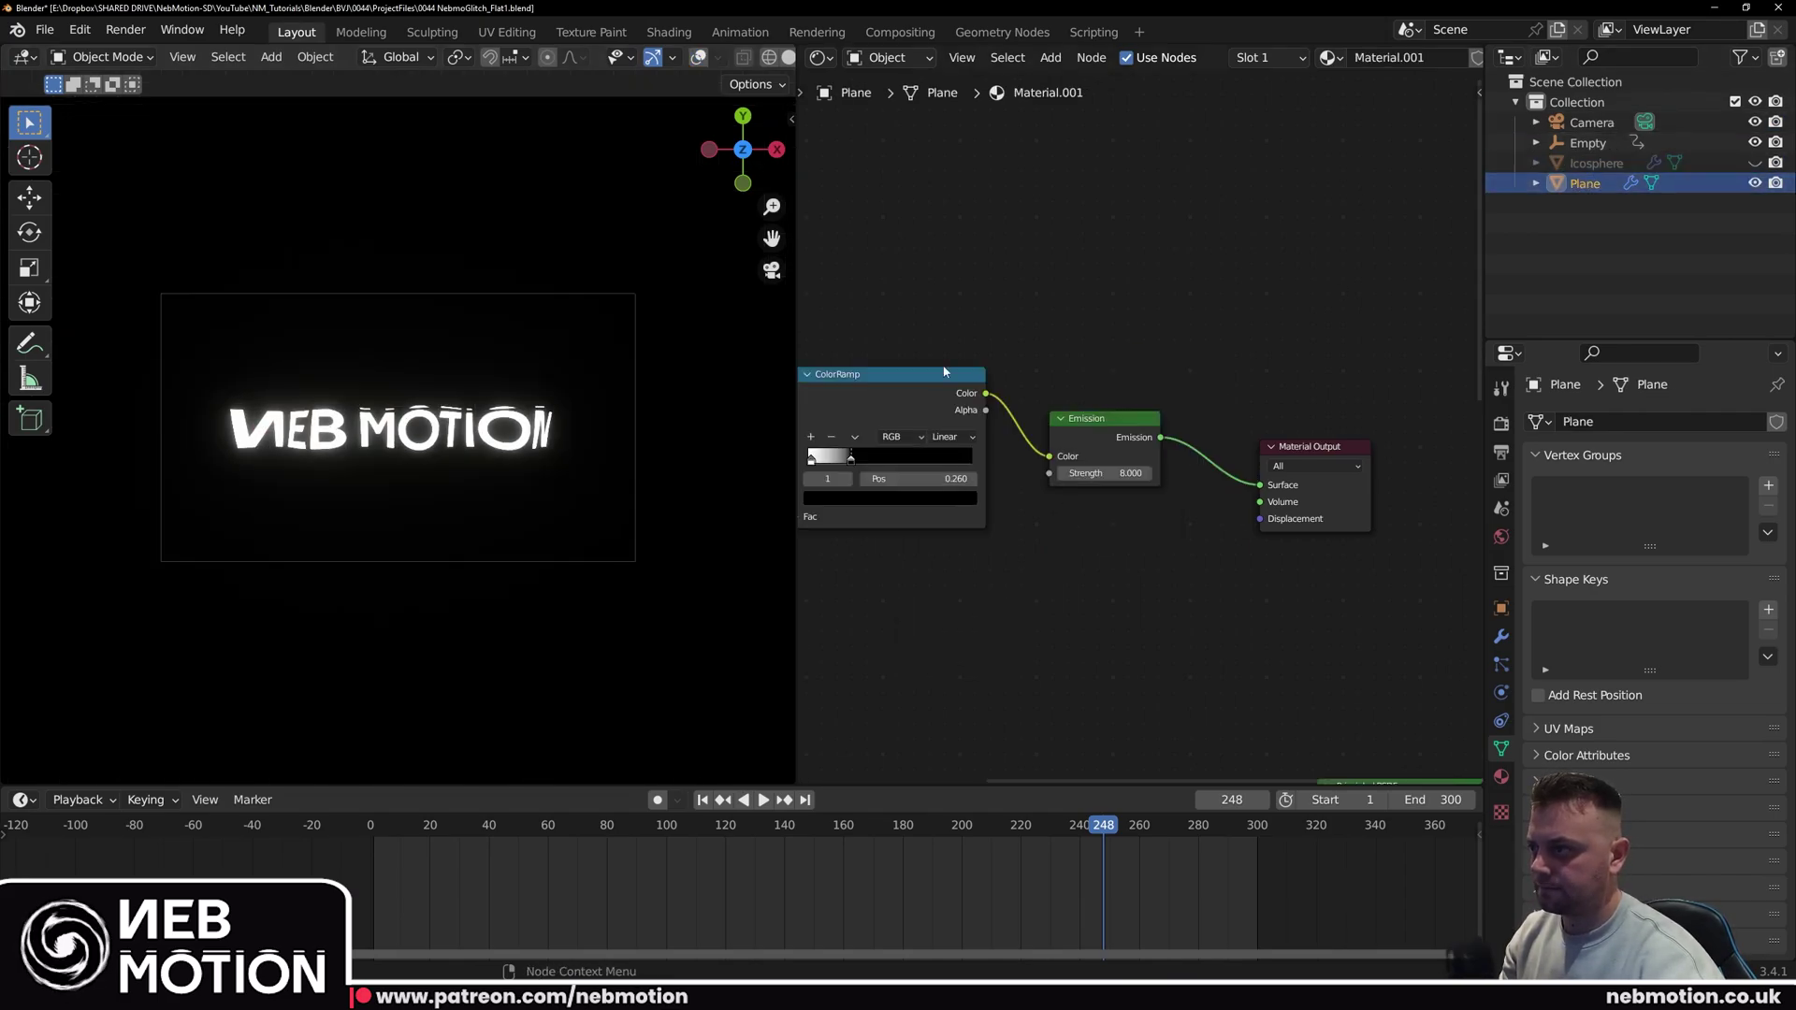
{"action": "middle_click_drag", "start_coordinate": [1247, 568], "coordinate": [1168, 434]}
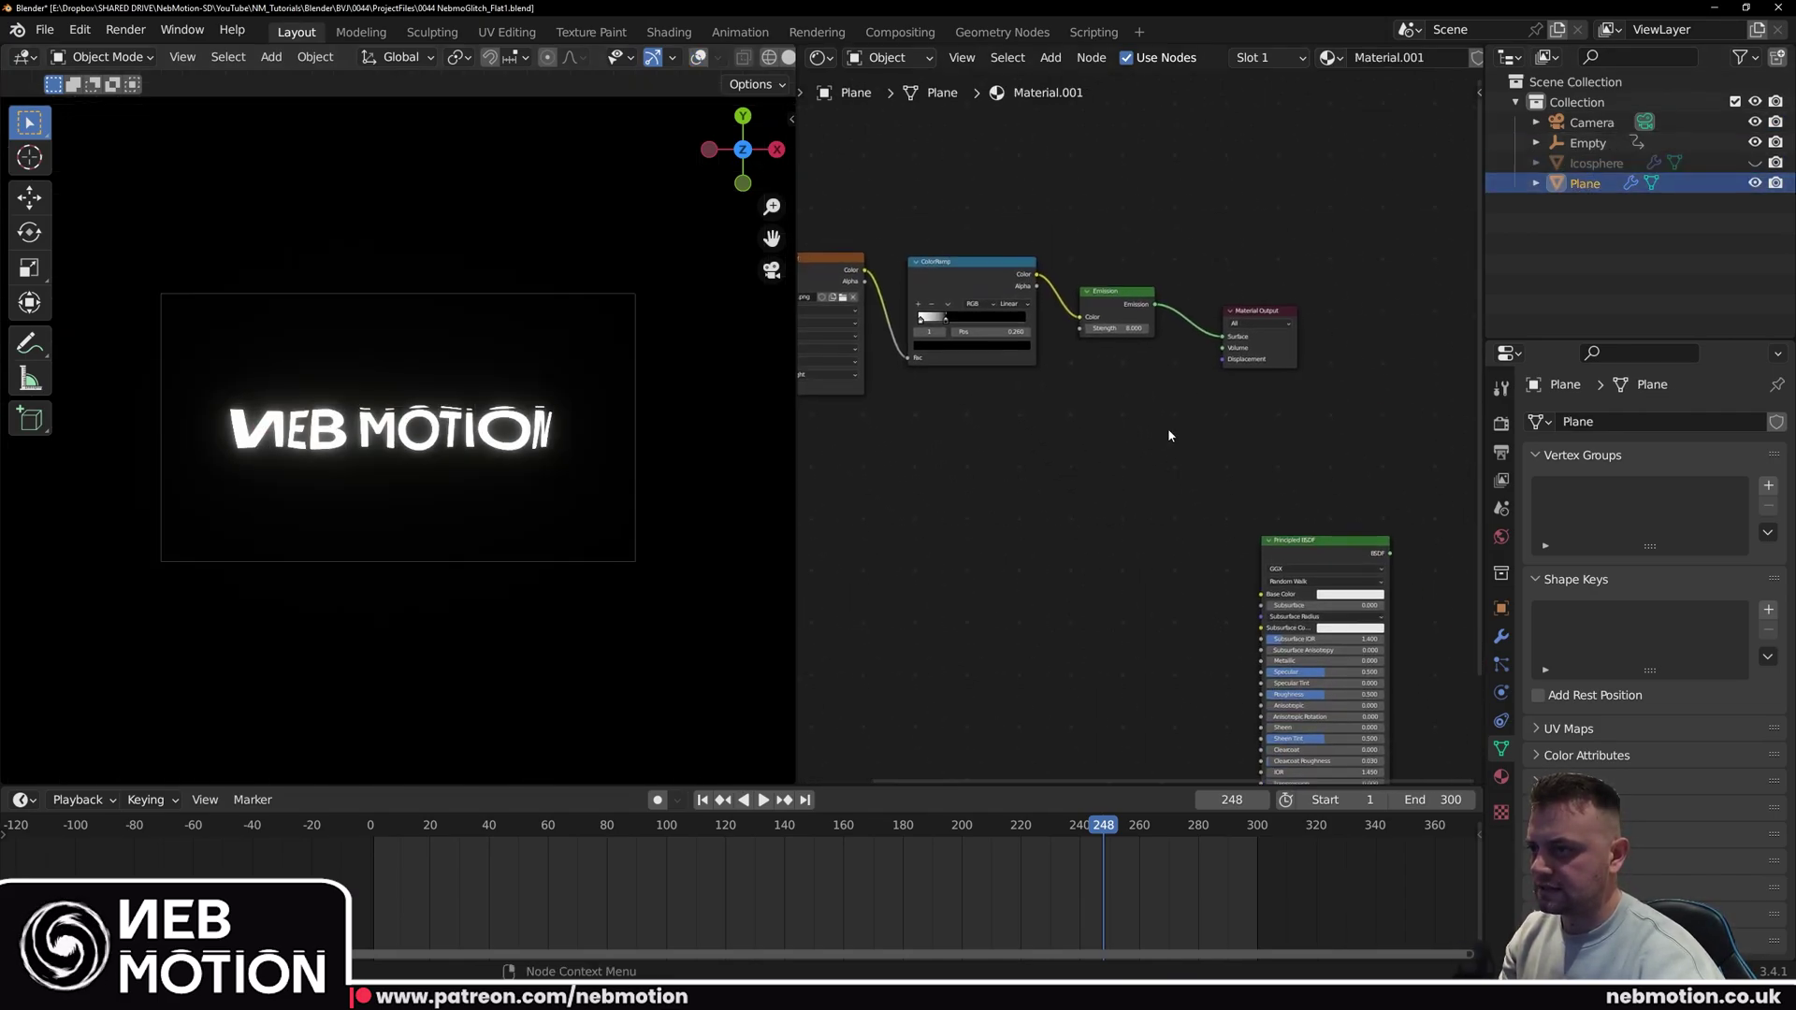
{"action": "left_click", "coordinate": [1313, 542]}
{"action": "key", "text": "x"}
{"action": "left_click_drag", "start_coordinate": [1281, 317], "coordinate": [1307, 316]}
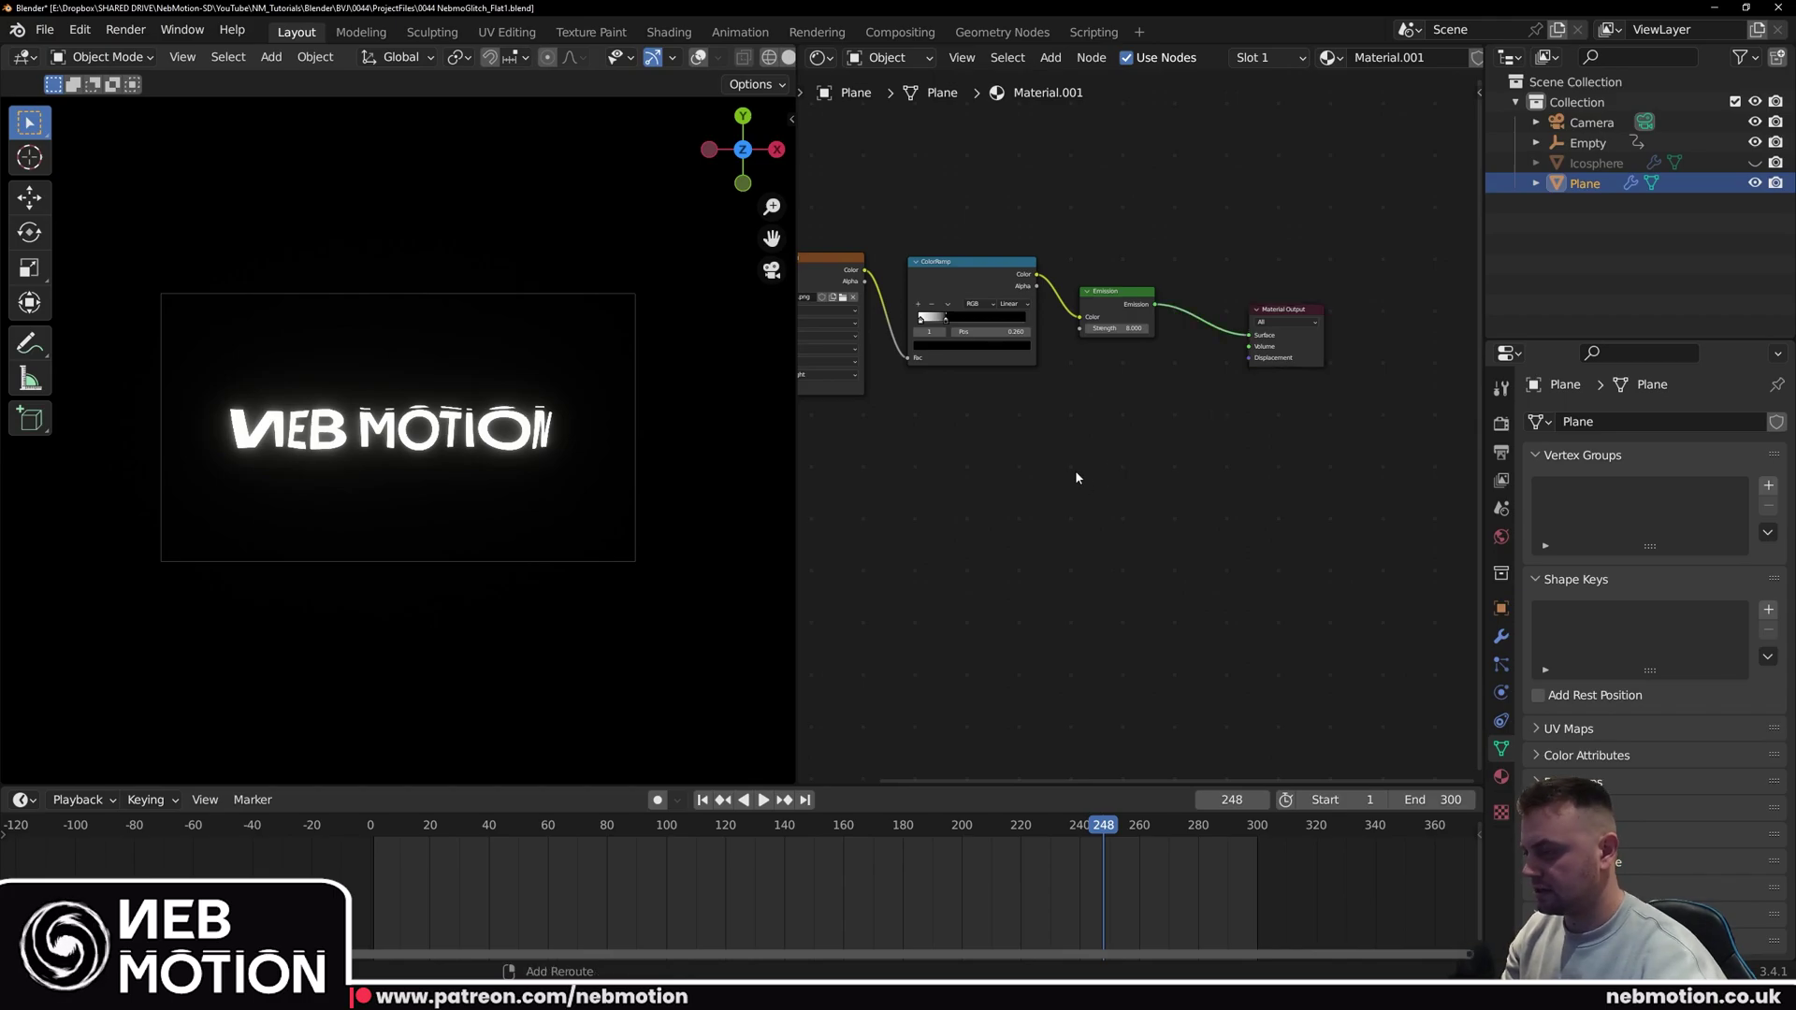
Step: Insert a Mix Shader node between the Emission and Material Output nodes of the plane's material
{"action": "key", "text": "shift+a"}
{"action": "left_click", "coordinate": [1047, 471]}
{"action": "type", "text": "mix"}
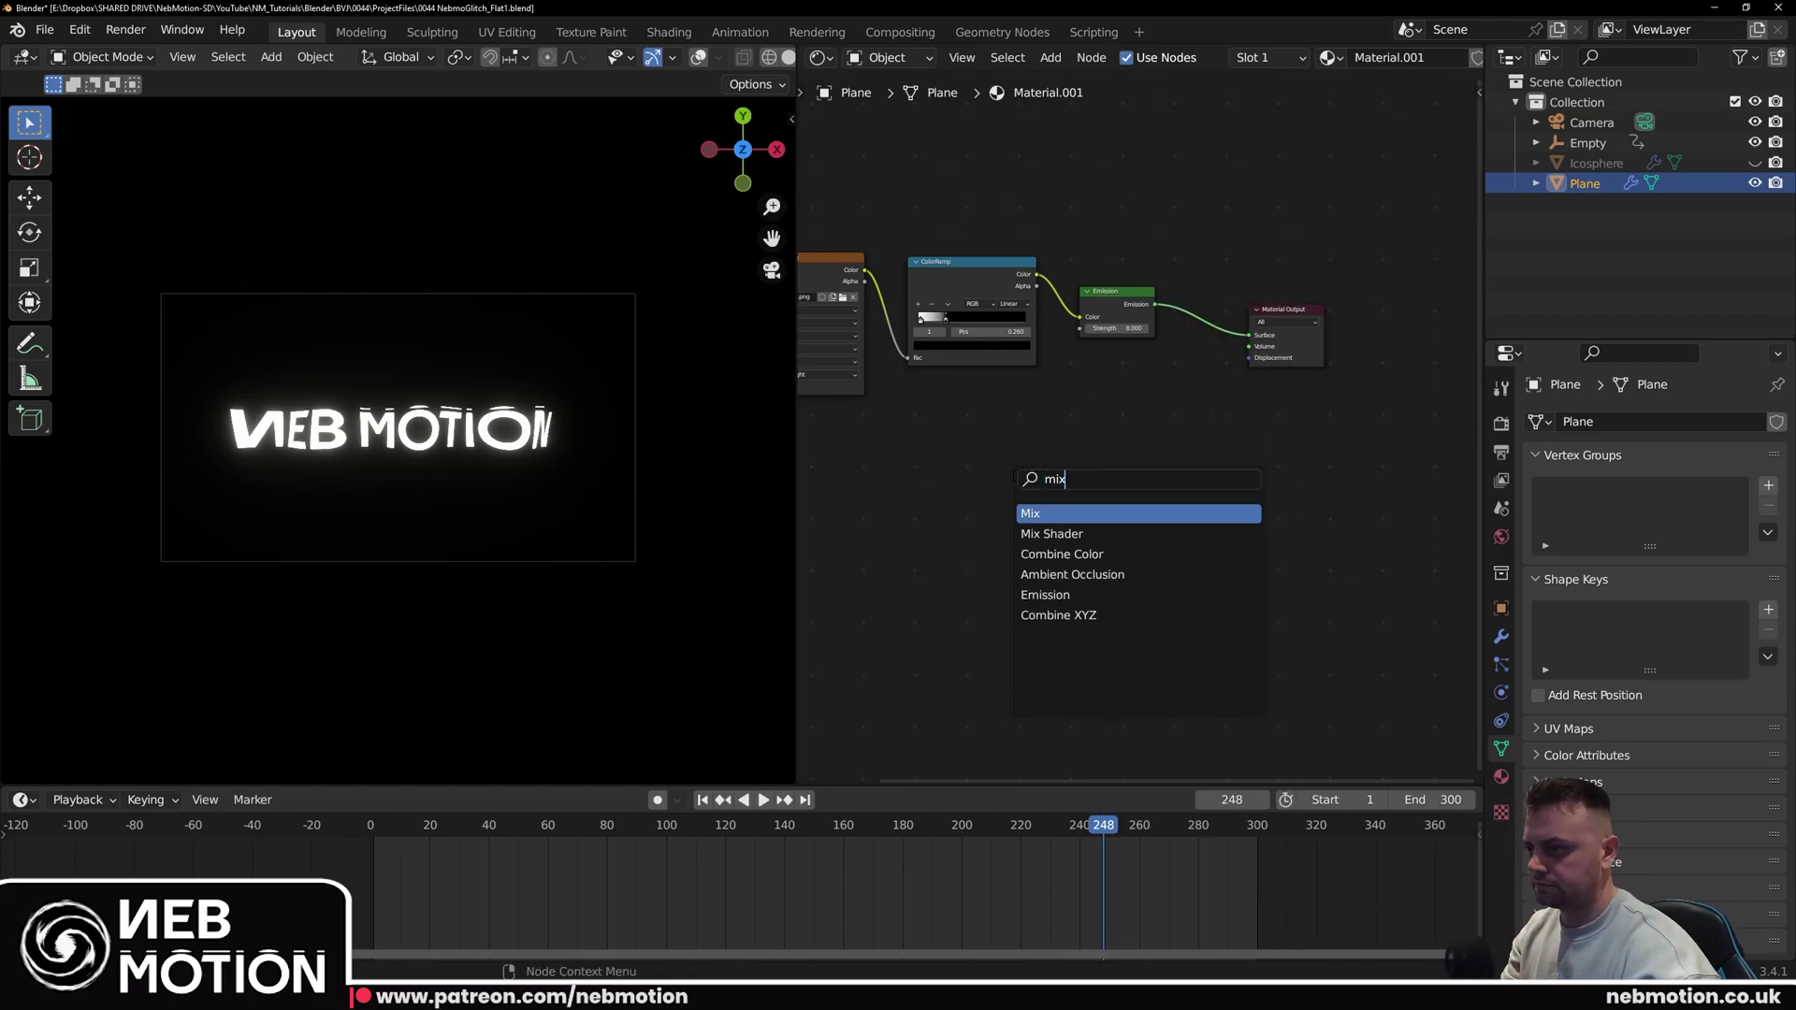
{"action": "left_click", "coordinate": [1085, 533]}
{"action": "left_click", "coordinate": [1171, 392]}
{"action": "left_click", "coordinate": [1283, 313]}
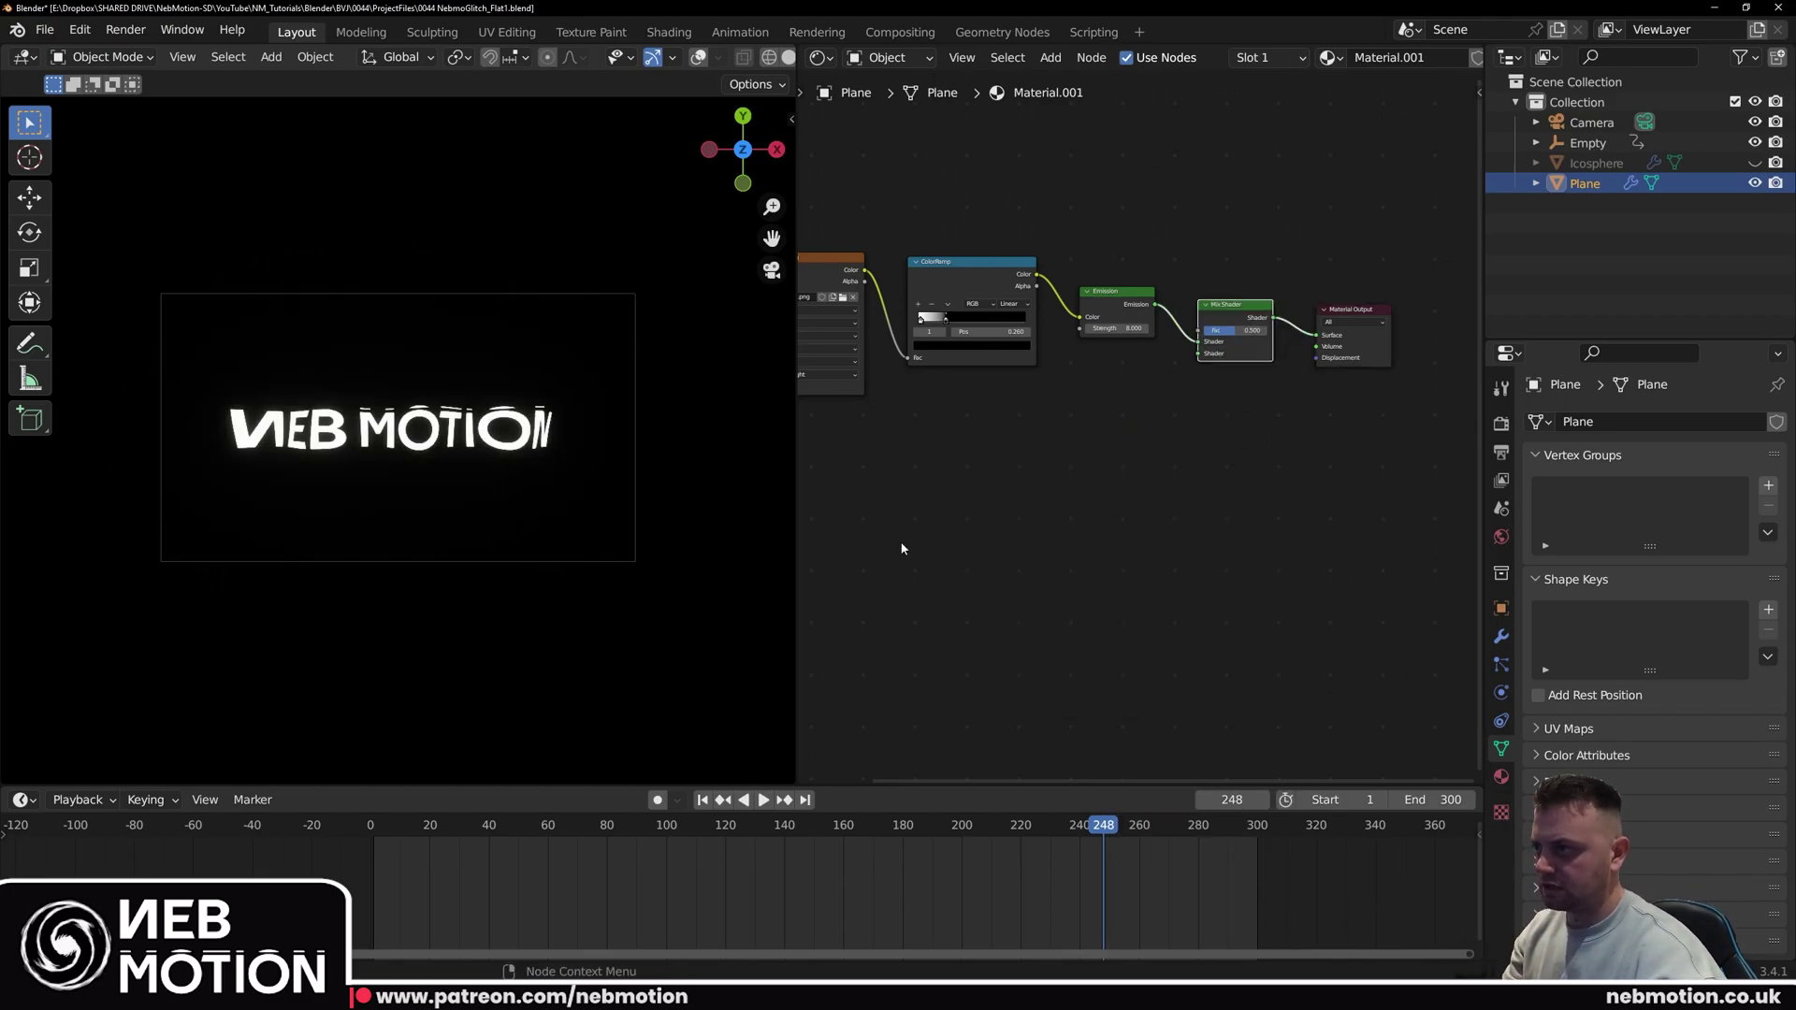
Step: Add a Transparent BSDF node below the Emission node in the plane's material
{"action": "key", "text": "Home"}
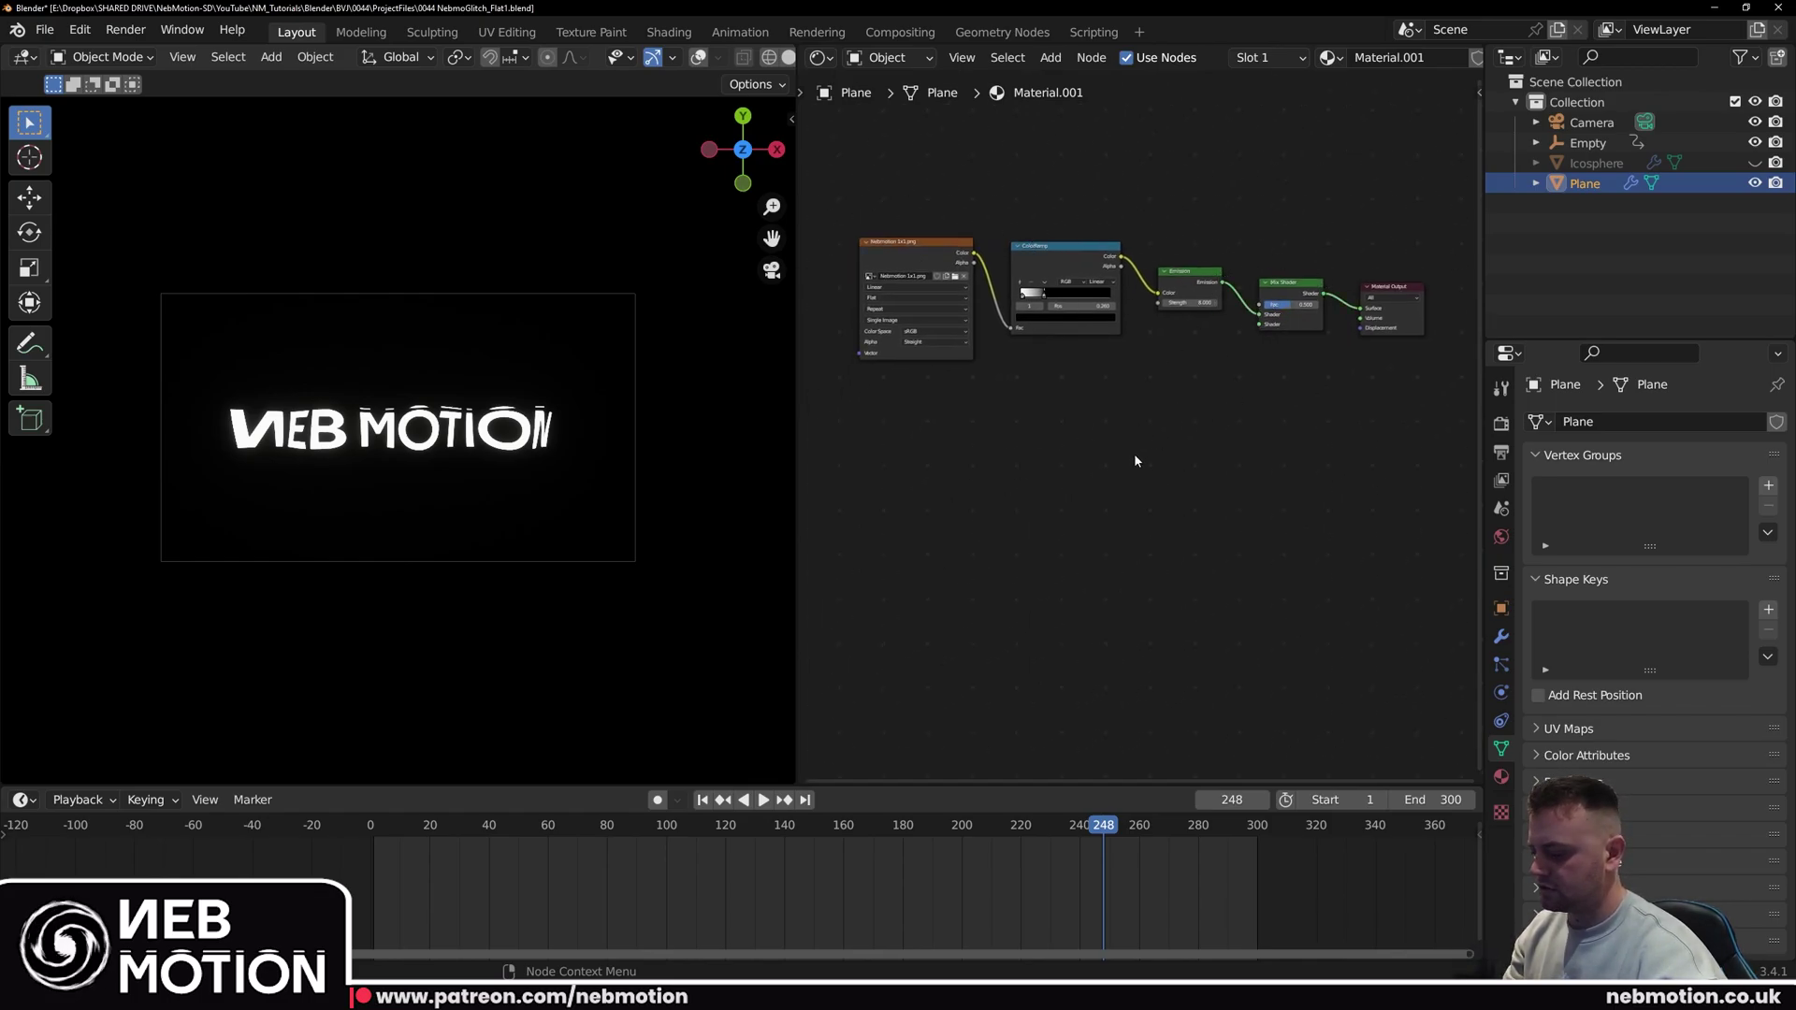
{"action": "key", "text": "shift+a"}
{"action": "type", "text": "transp"}
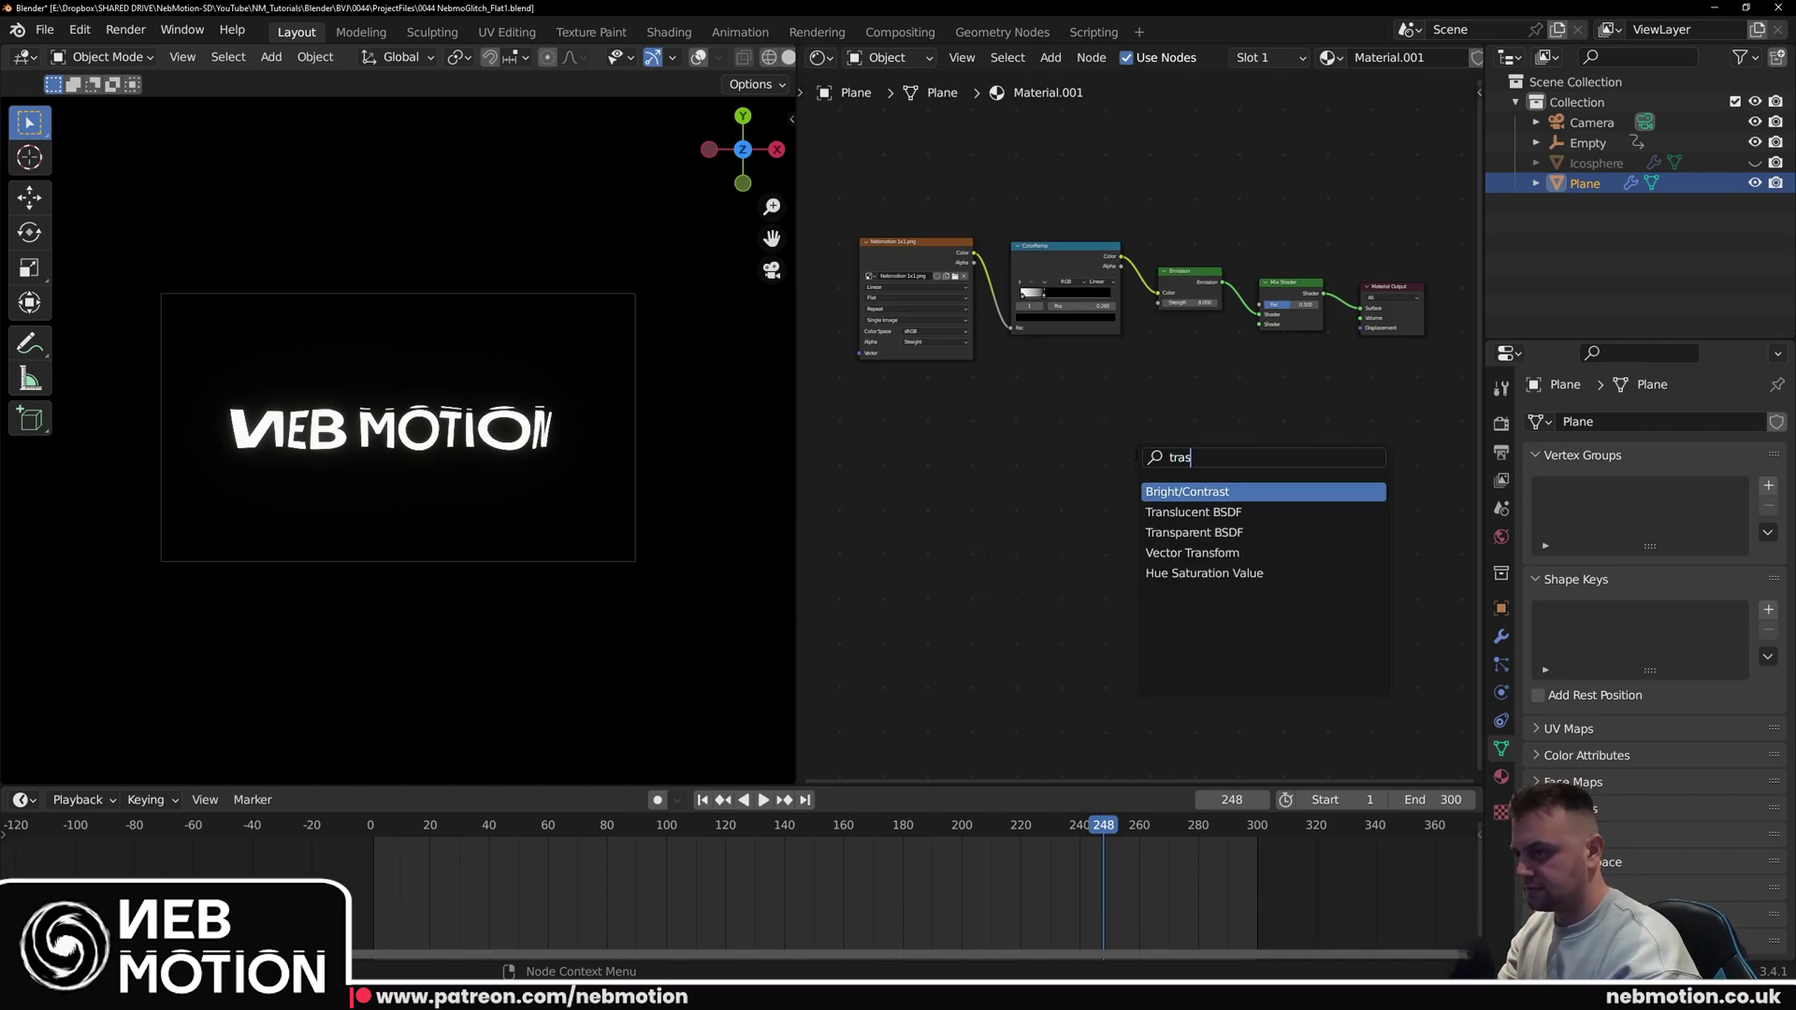
{"action": "key", "text": "Return"}
{"action": "left_click", "coordinate": [1140, 411]}
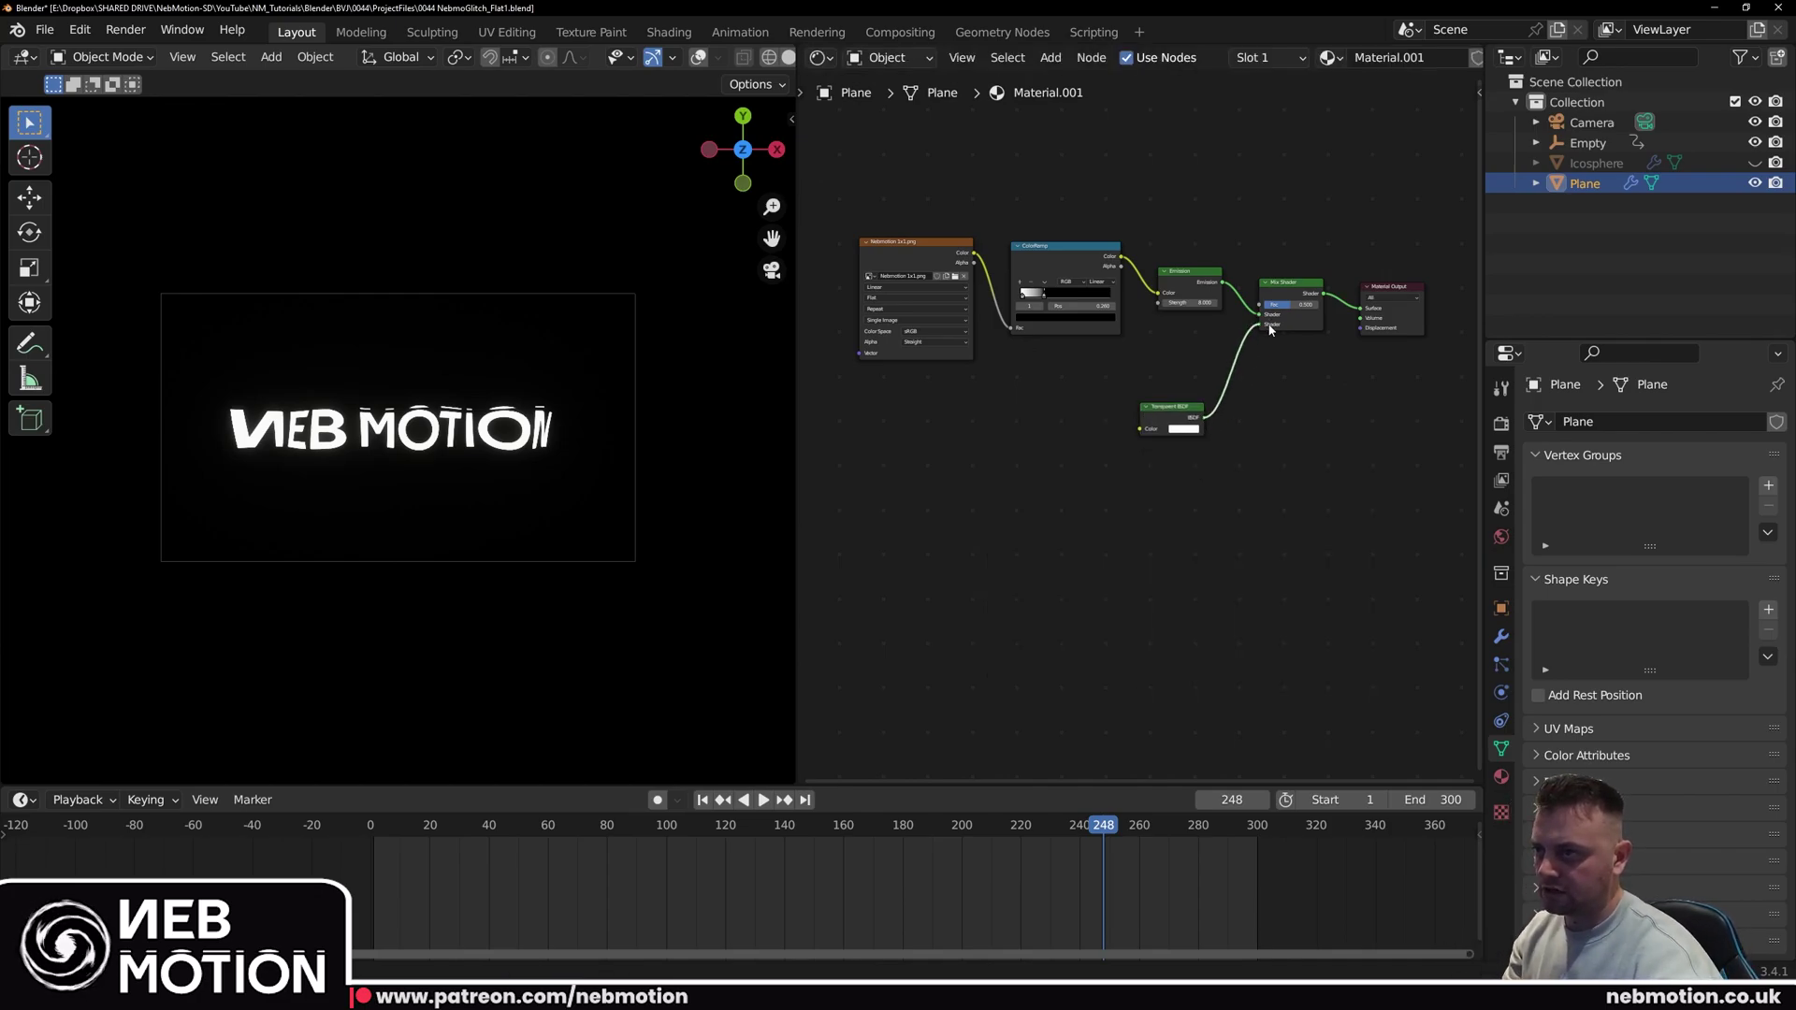
Step: Connect the Transparent BSDF to the Mix Shader's second shader input and enable the Transparent film option for Eevee
{"action": "left_click_drag", "start_coordinate": [1270, 326], "coordinate": [1263, 325]}
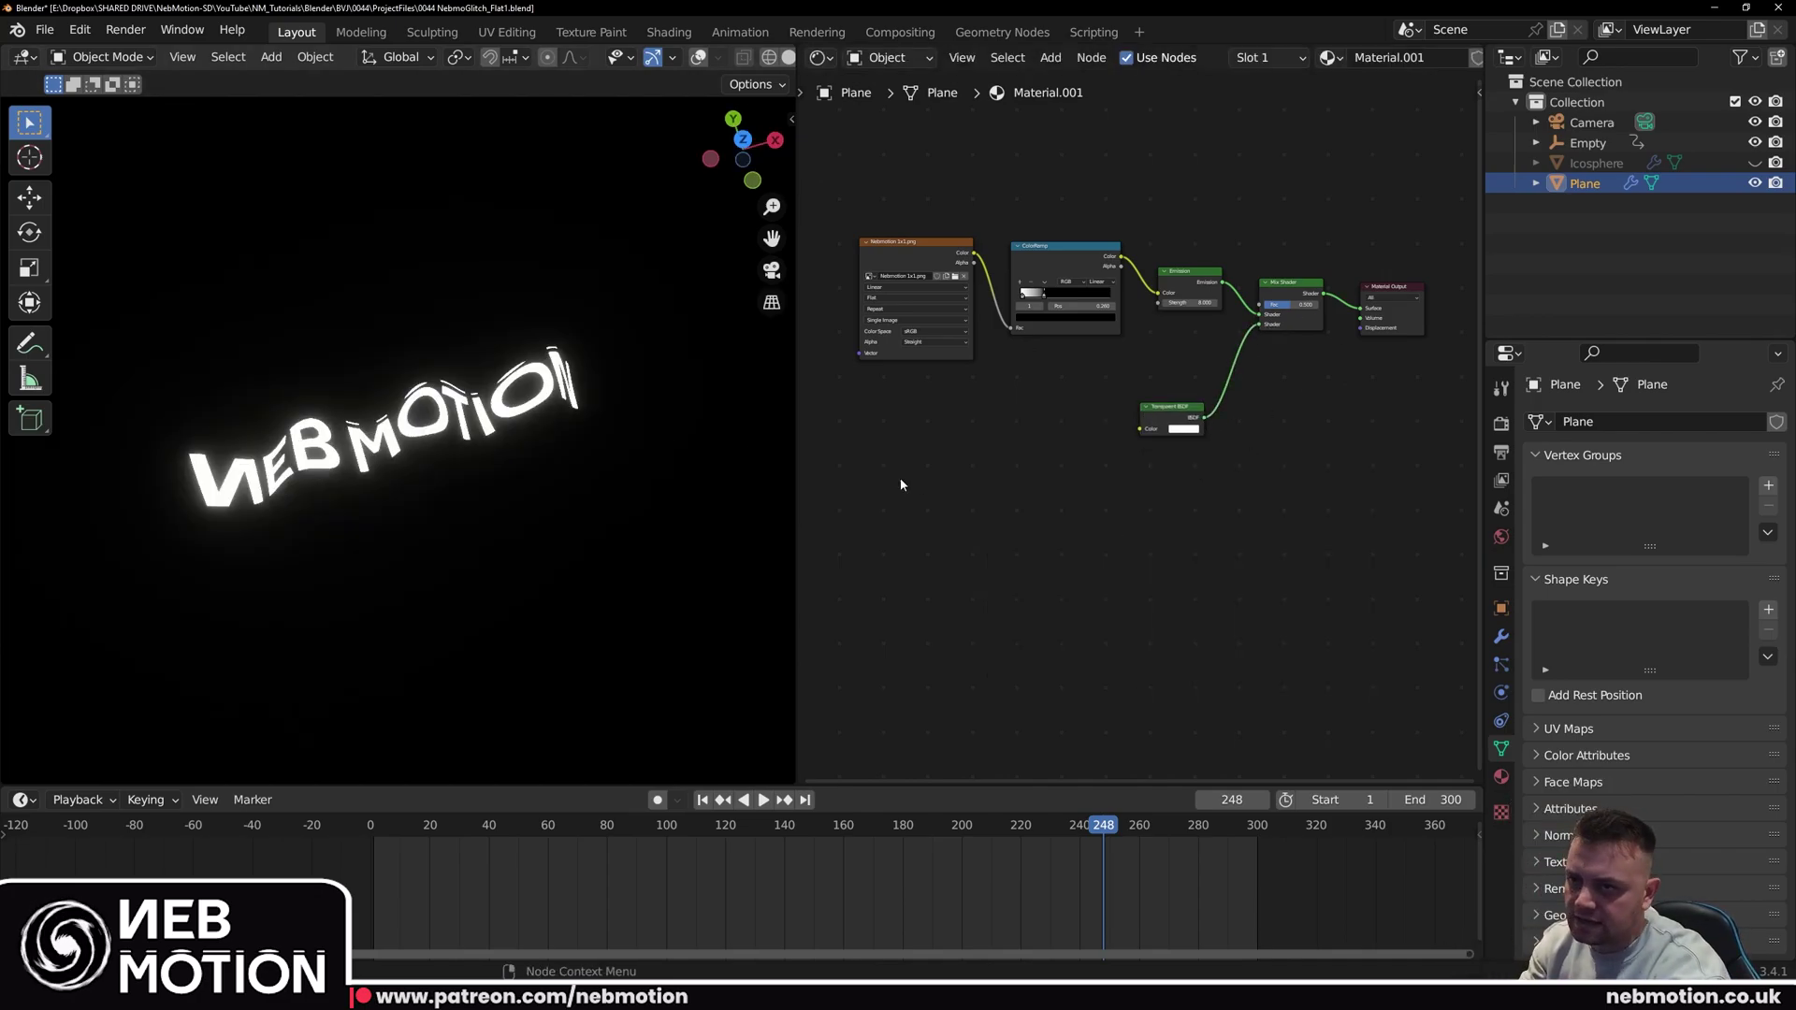
{"action": "left_click", "coordinate": [1501, 423]}
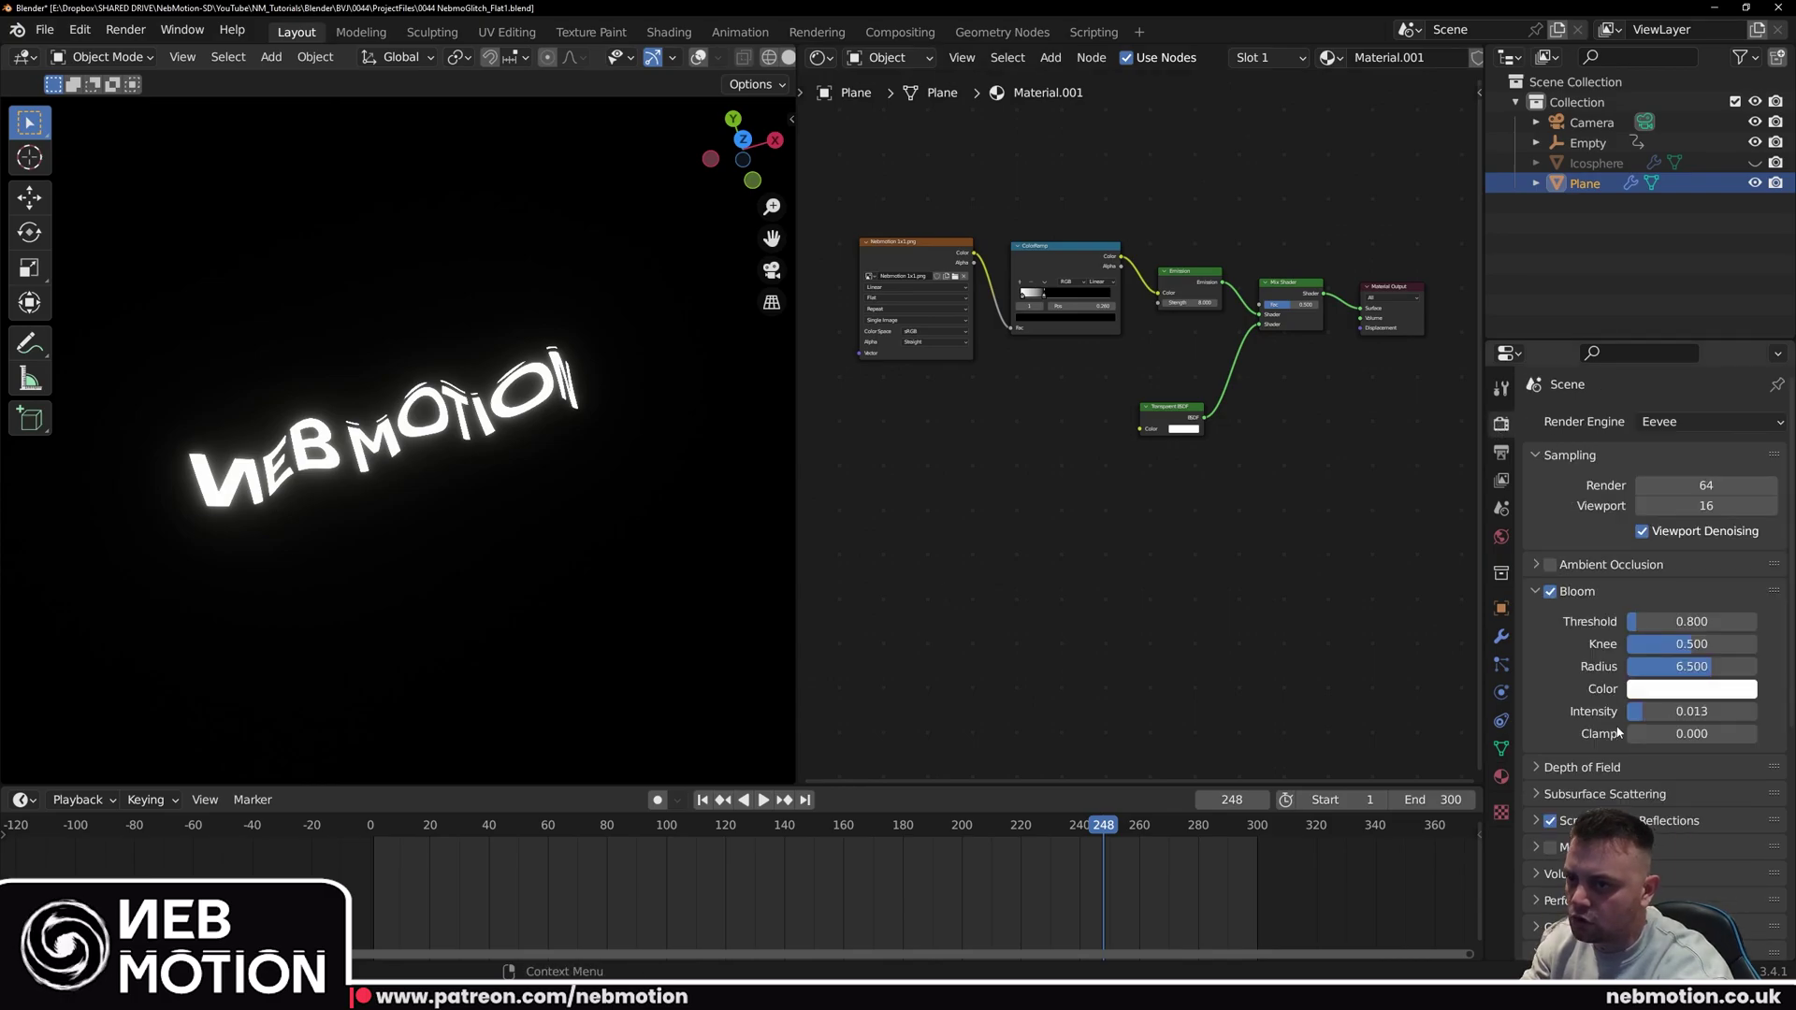
{"action": "scroll", "coordinate": [1618, 733], "scroll_direction": "down", "scroll_amount": 6}
{"action": "scroll", "coordinate": [1532, 700], "scroll_direction": "up", "scroll_amount": 3}
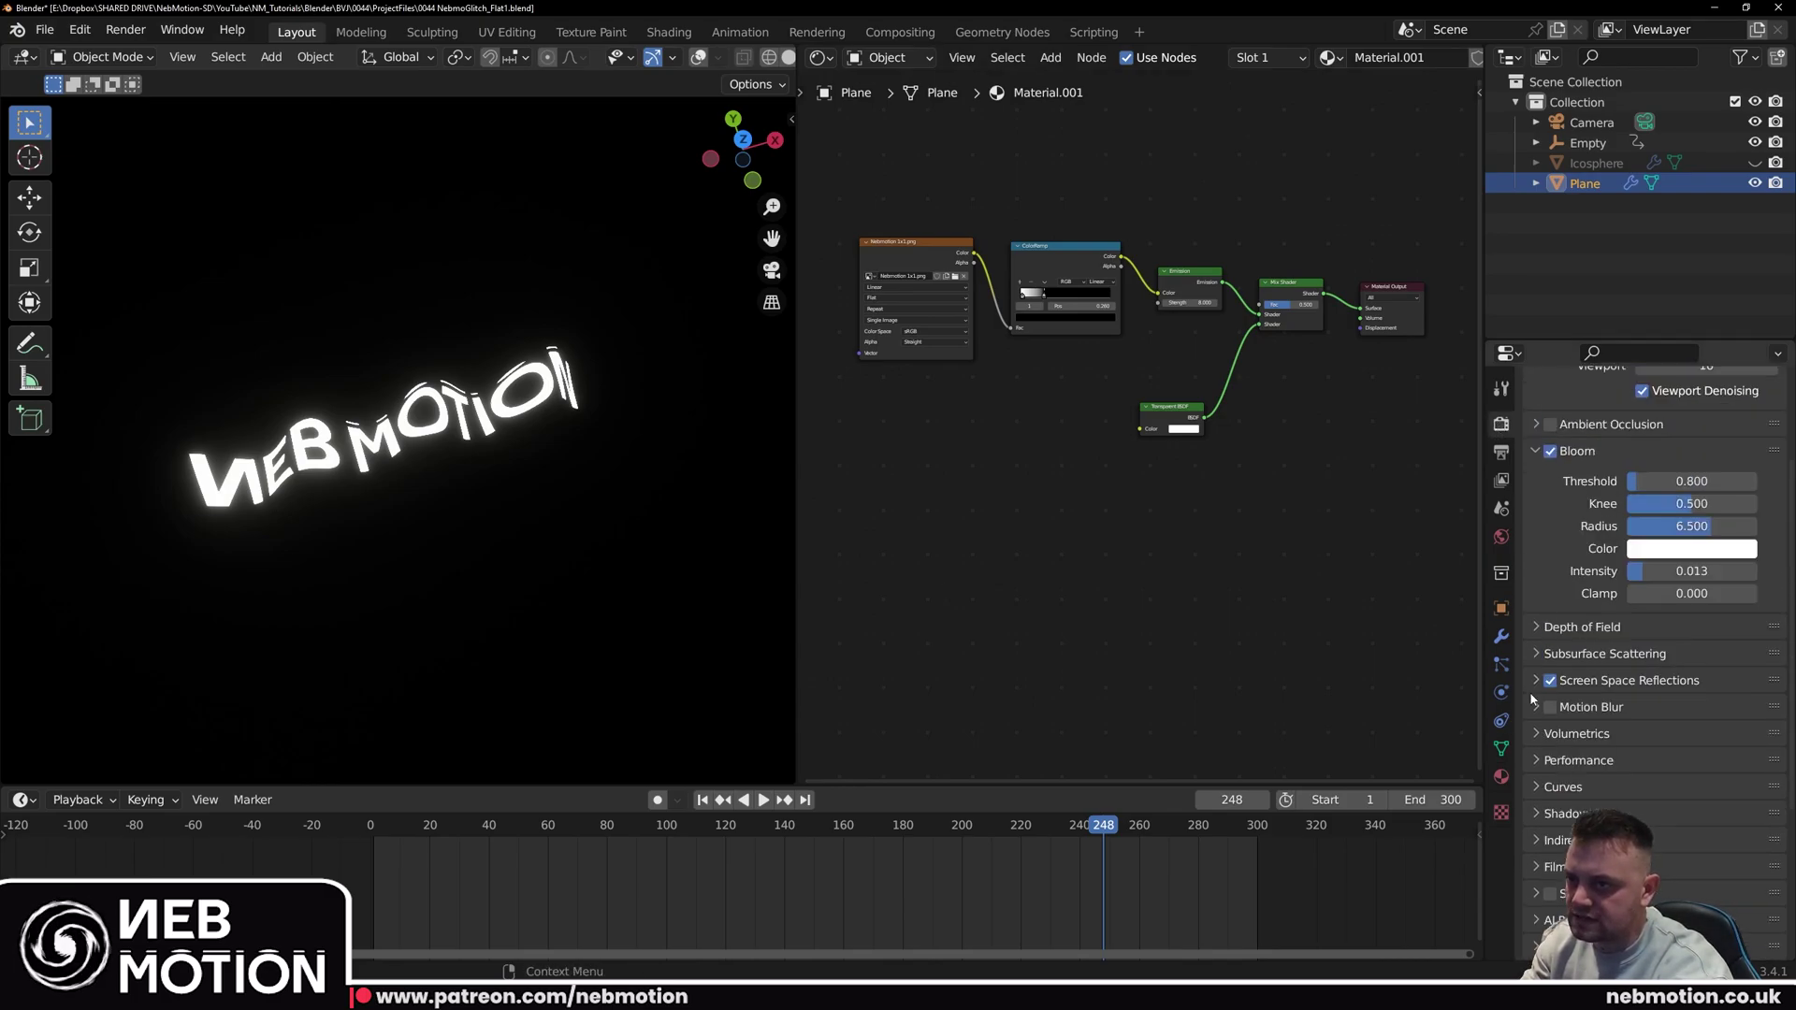
{"action": "scroll", "coordinate": [1646, 607], "scroll_direction": "down", "scroll_amount": 5}
{"action": "scroll", "coordinate": [1646, 608], "scroll_direction": "up", "scroll_amount": 4}
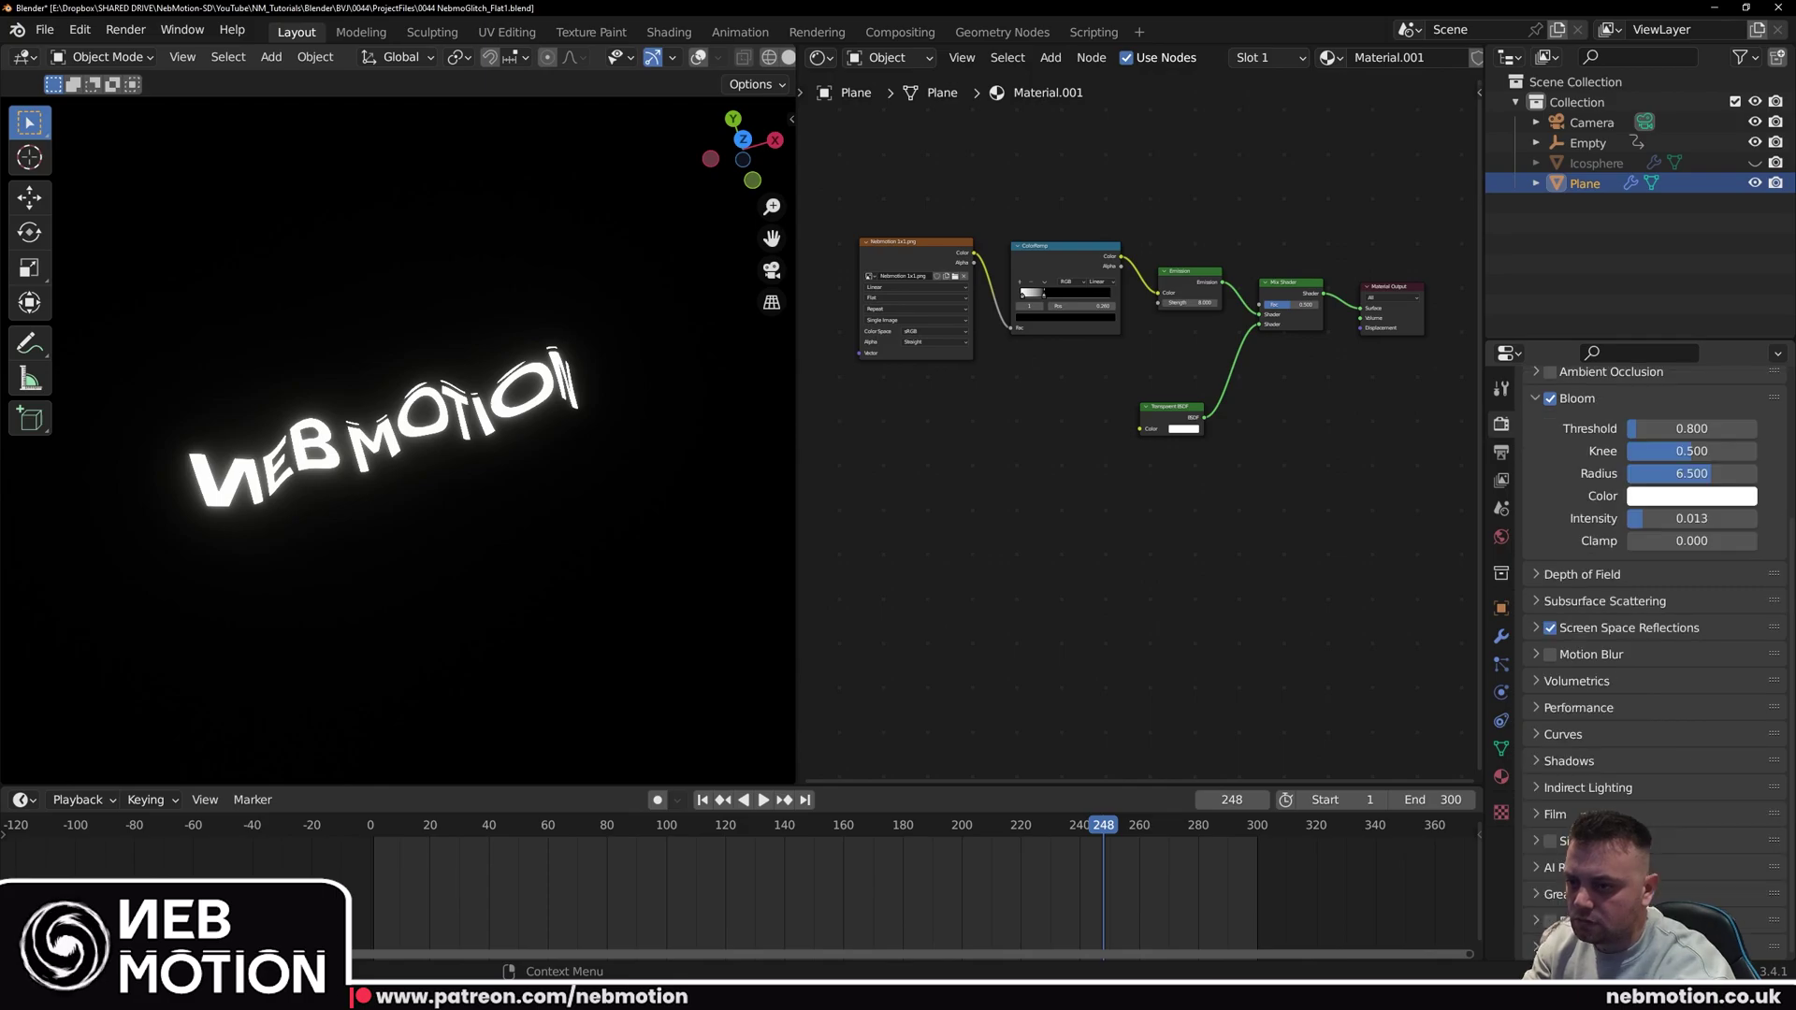
{"action": "middle_click_drag", "start_coordinate": [646, 598], "coordinate": [405, 473]}
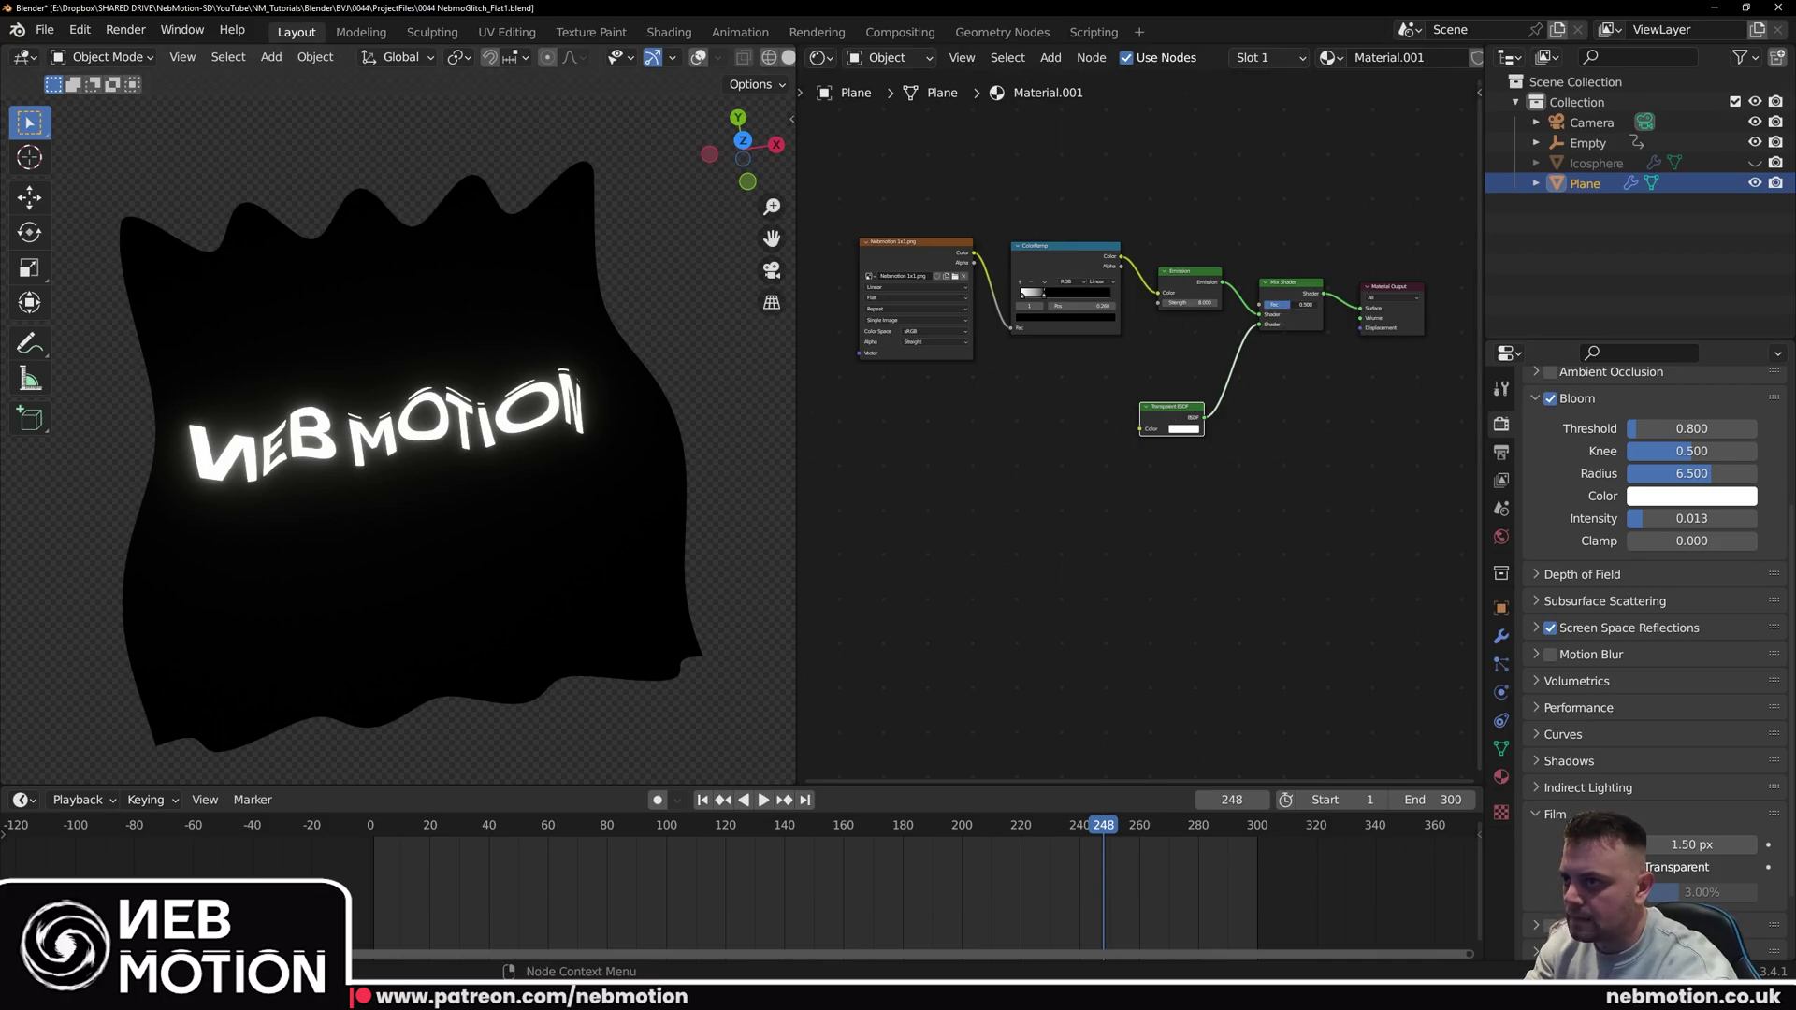
Step: Set the plane material's blend mode to Alpha Hashed and its Mix Shader factor to about 0.773
{"action": "mouse_move", "coordinate": [1290, 304]}
{"action": "left_mouse_down"}
{"action": "mouse_move", "coordinate": [1313, 304]}
{"action": "mouse_move", "coordinate": [1289, 304]}
{"action": "left_mouse_up"}
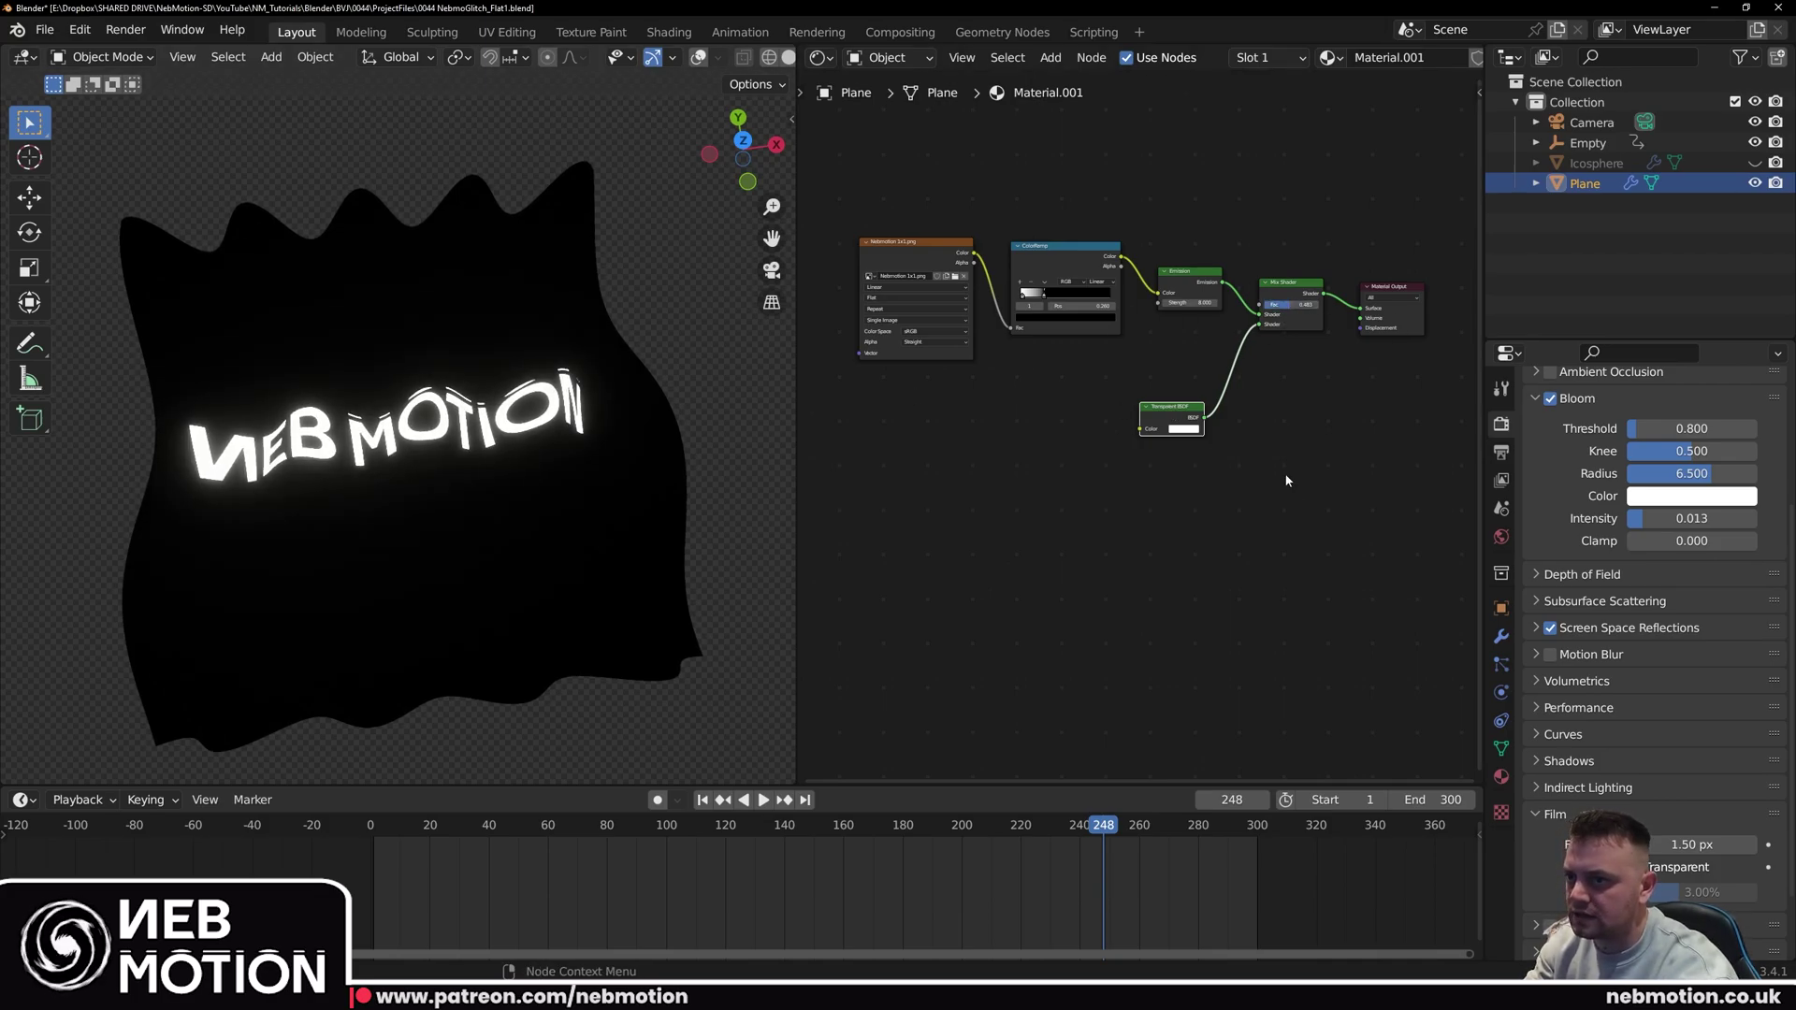
{"action": "left_click", "coordinate": [1502, 777]}
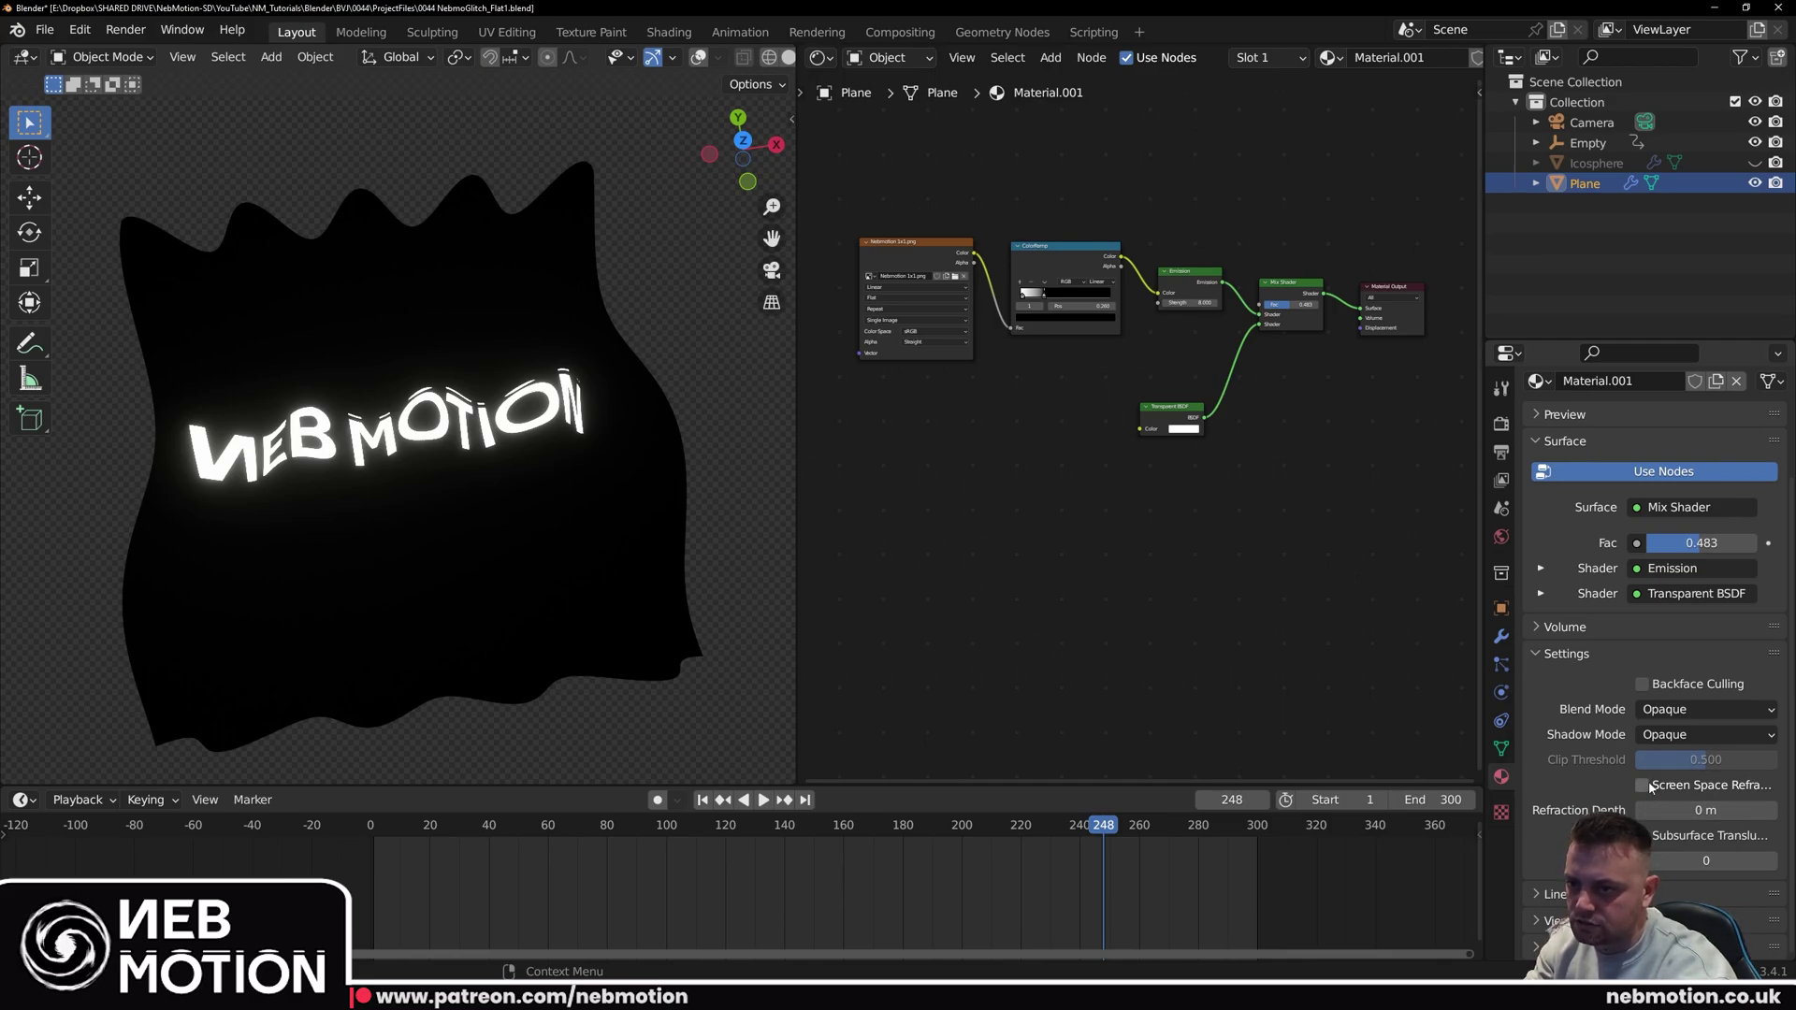
{"action": "left_click", "coordinate": [1678, 709]}
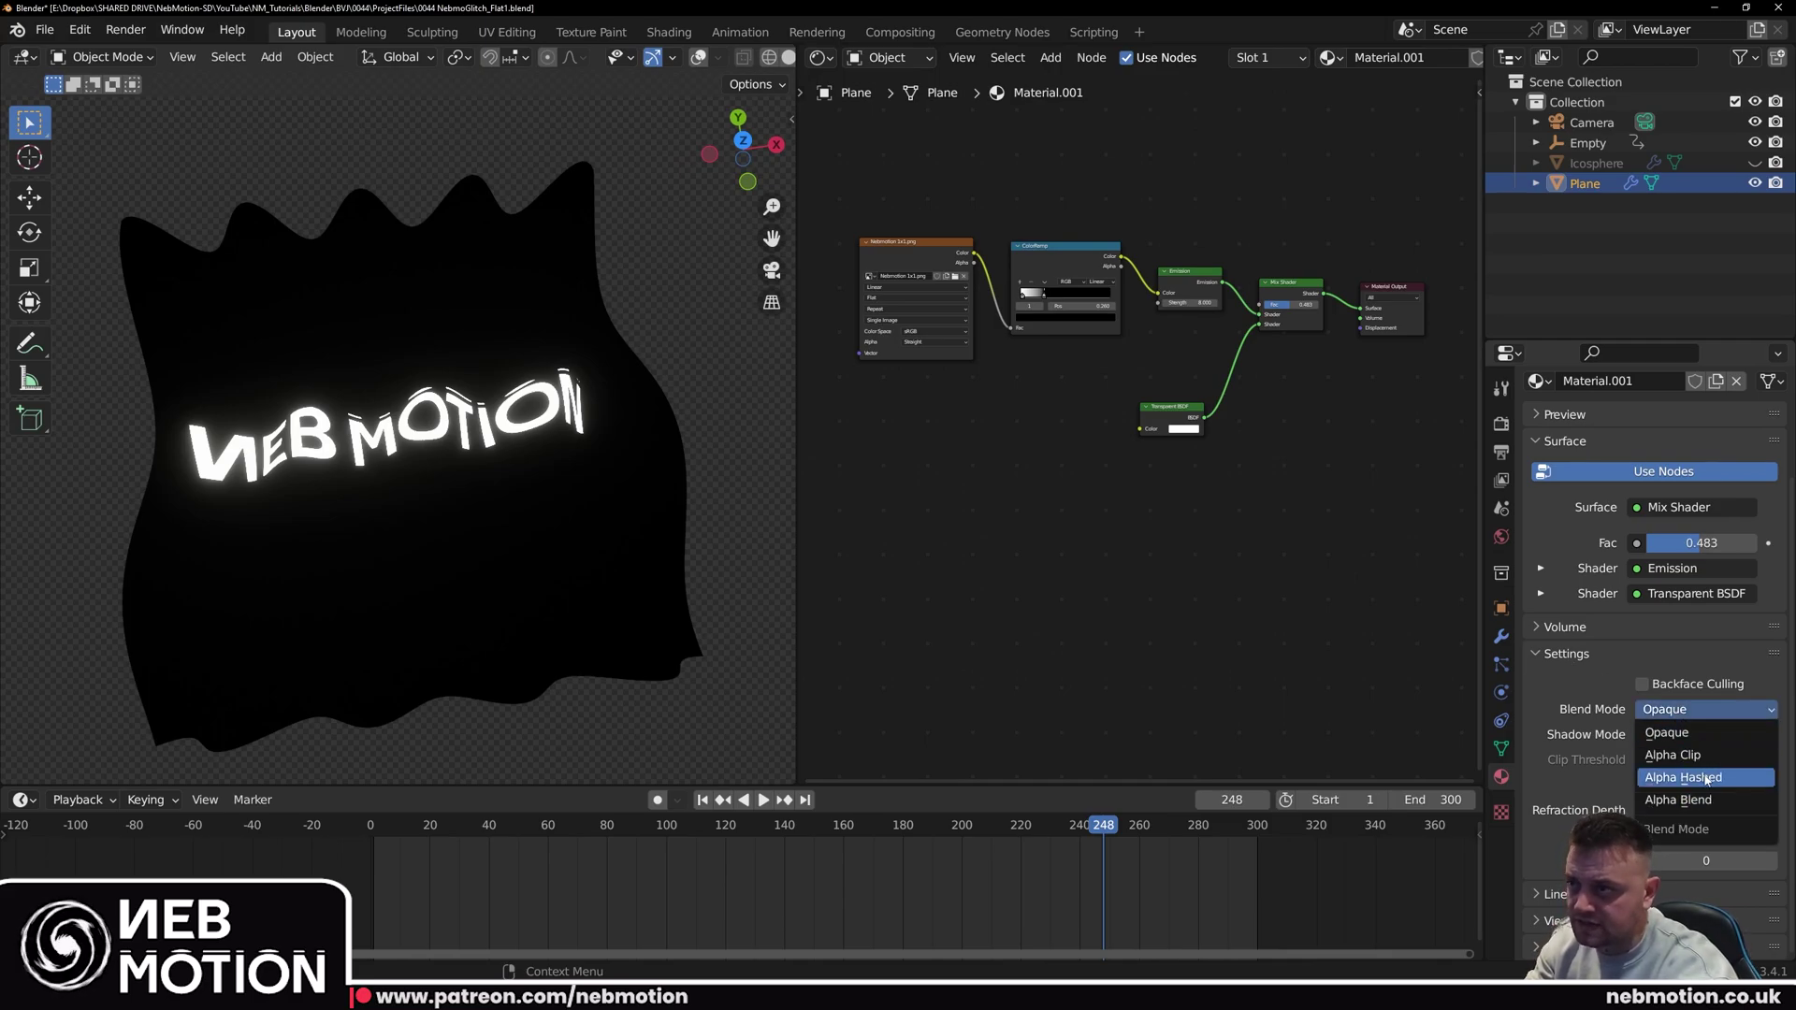
{"action": "left_click", "coordinate": [1707, 777]}
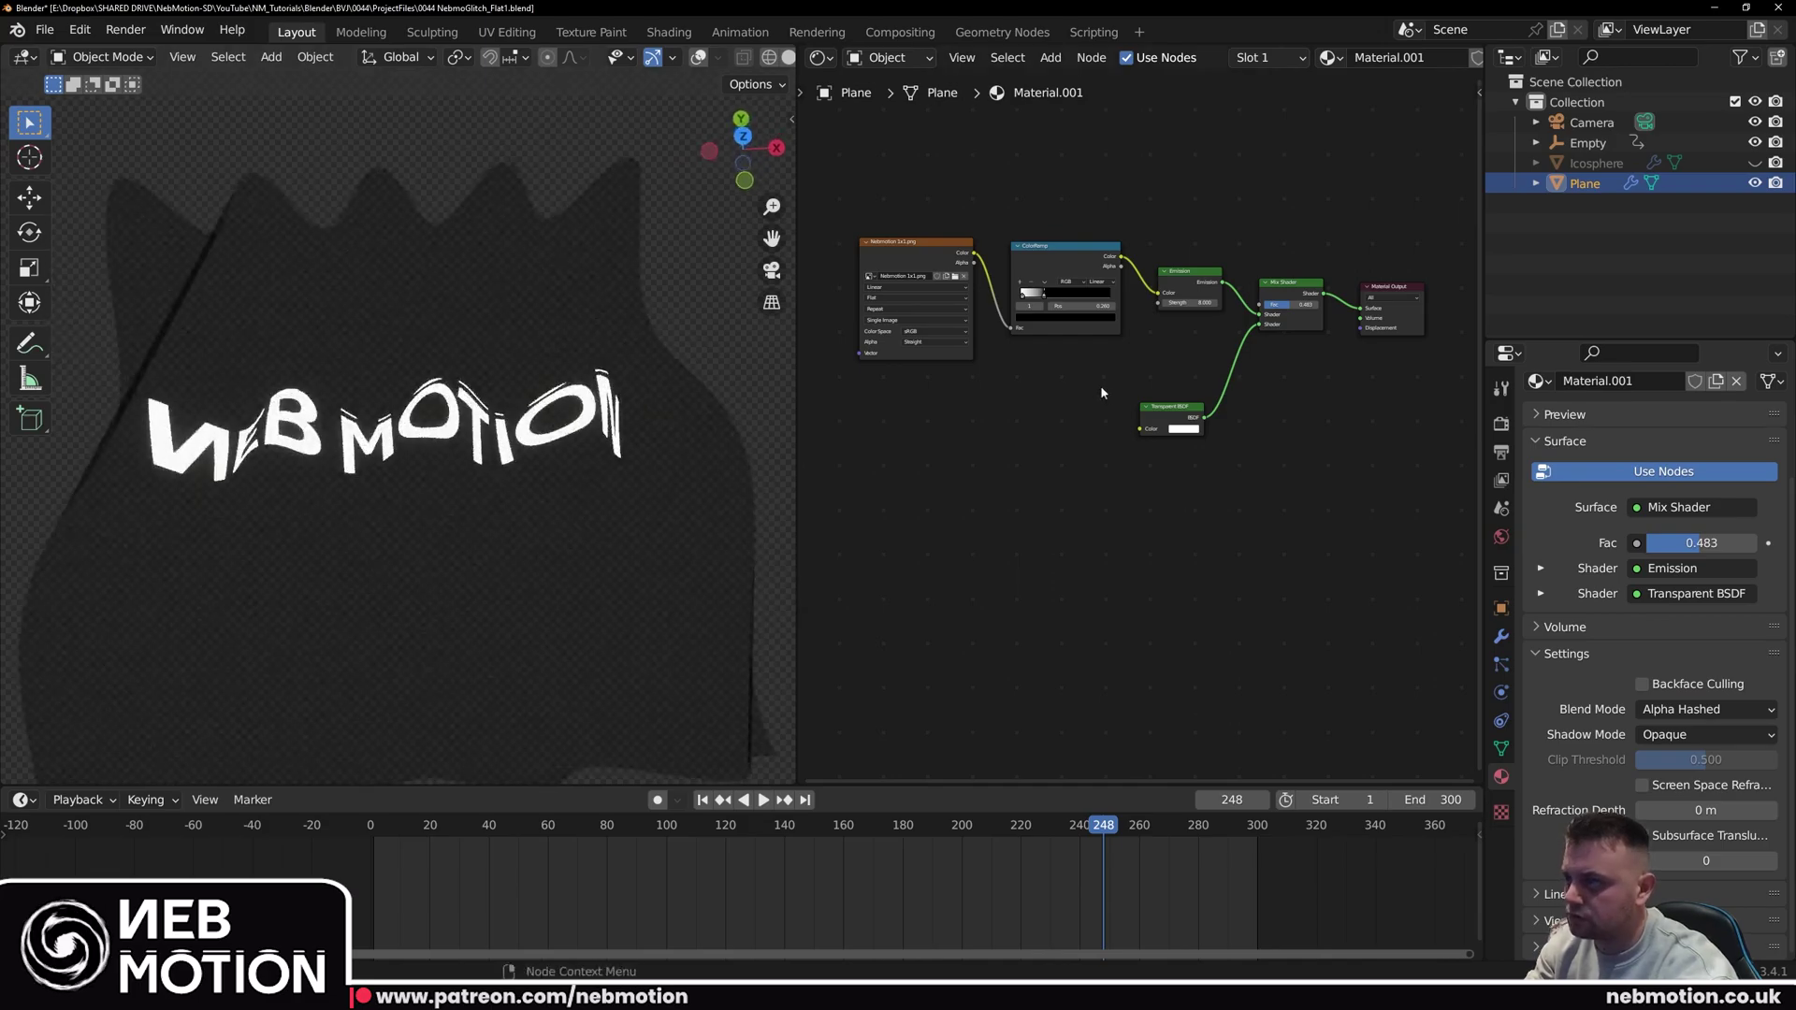
{"action": "mouse_move", "coordinate": [1289, 307]}
{"action": "left_mouse_down"}
{"action": "mouse_move", "coordinate": [1320, 307]}
{"action": "mouse_move", "coordinate": [1289, 308]}
{"action": "mouse_move", "coordinate": [1304, 309]}
{"action": "left_mouse_up"}
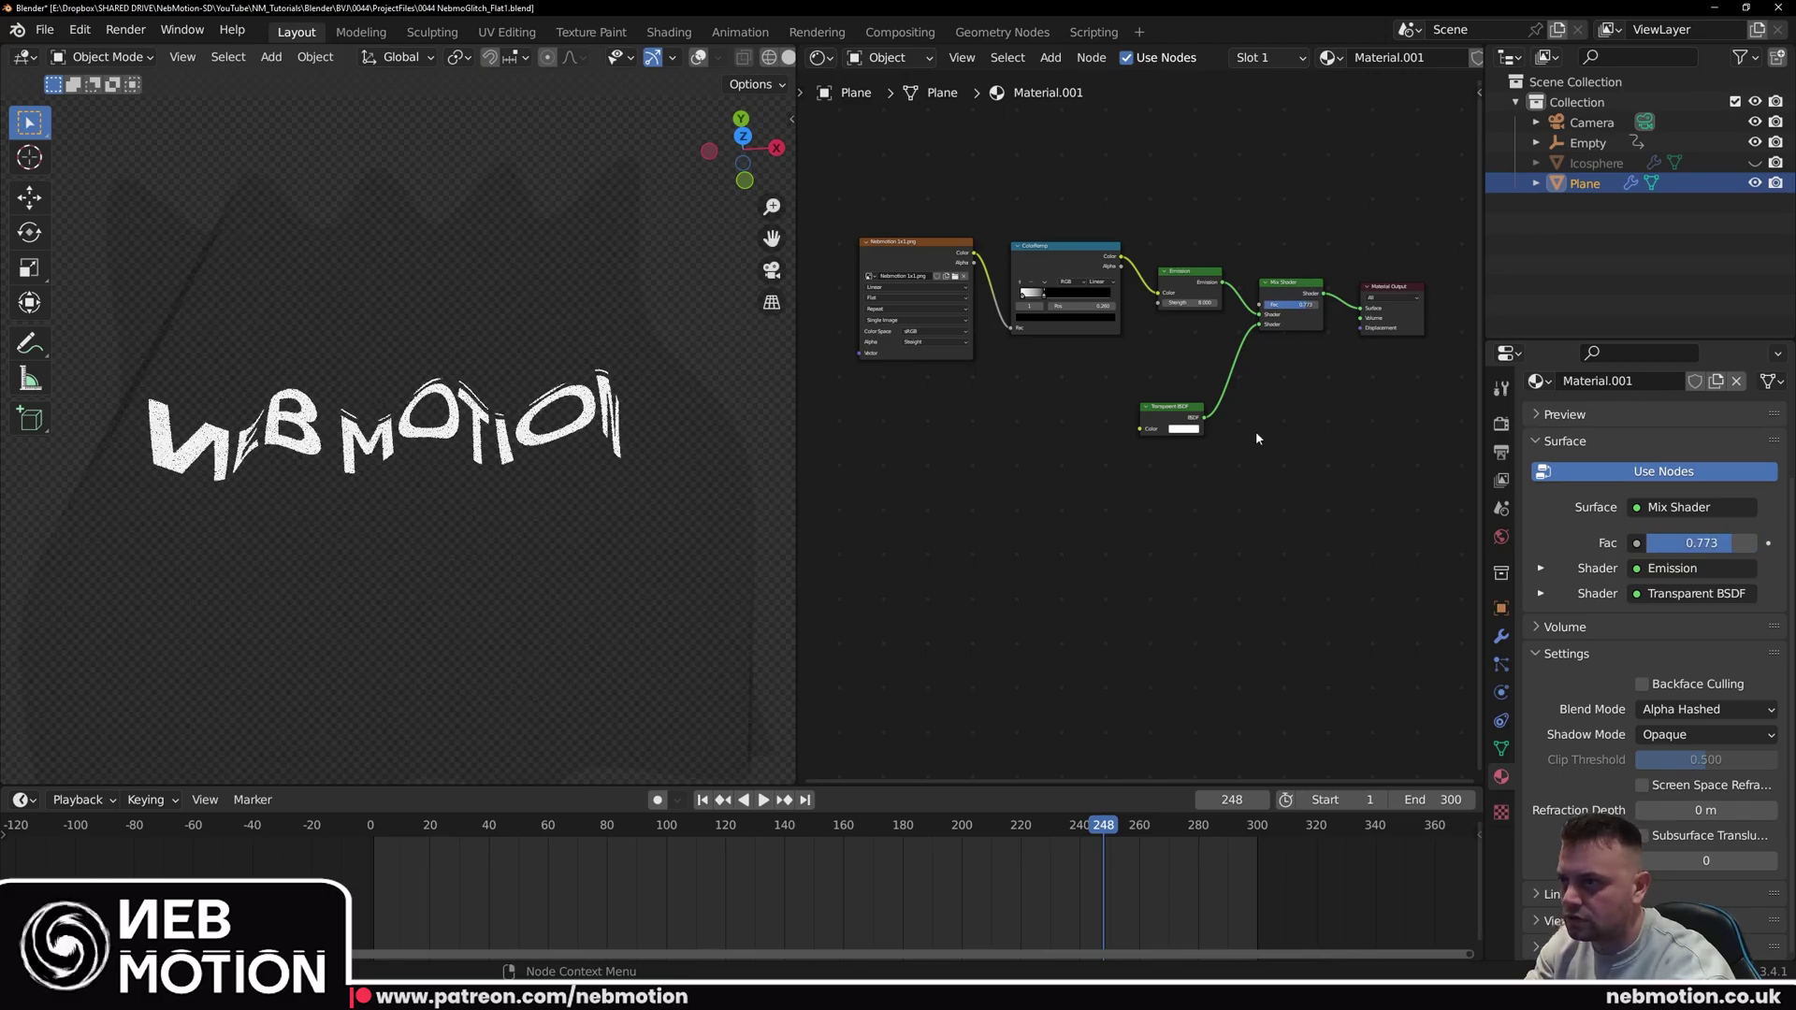
Step: Move the Emission and ColorRamp nodes down and connect the logo image's Color output to the Mix Shader factor
{"action": "left_click_drag", "start_coordinate": [1186, 271], "coordinate": [1183, 294]}
{"action": "left_click_drag", "start_coordinate": [1062, 246], "coordinate": [1057, 295]}
{"action": "left_click_drag", "start_coordinate": [974, 252], "coordinate": [1259, 305]}
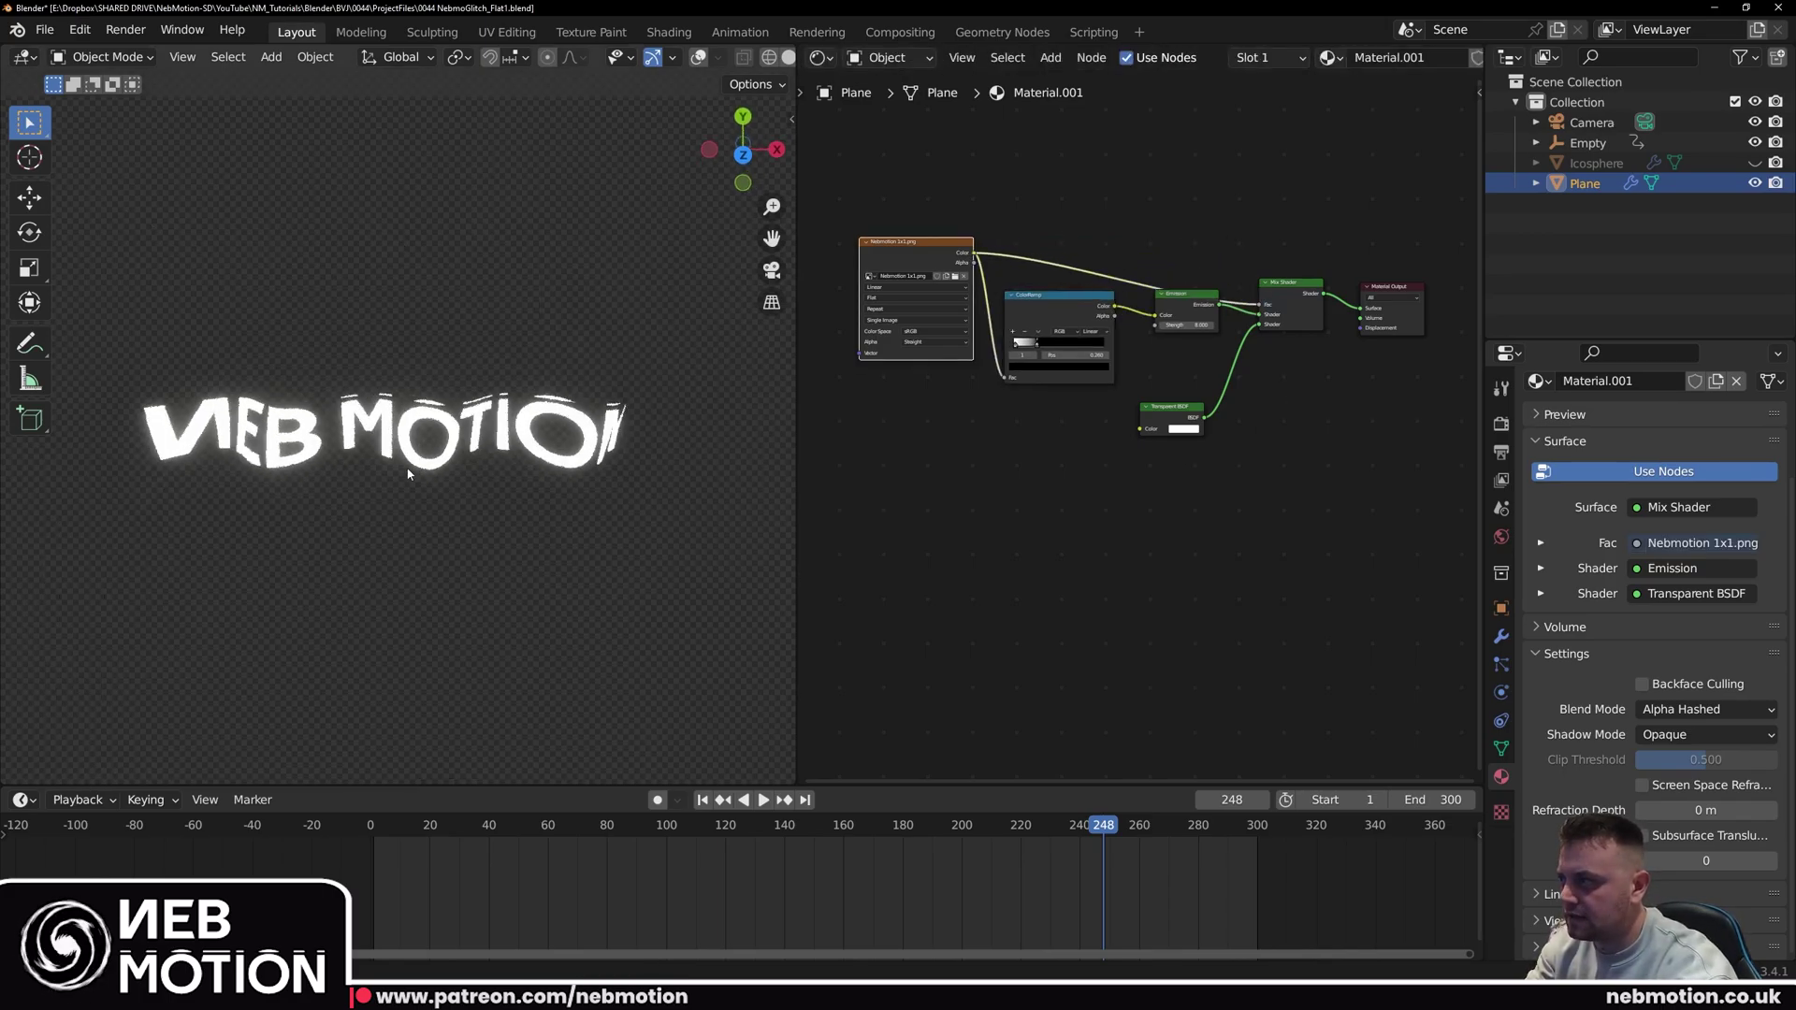
Step: Play the animation from the camera view to check the logo on its transparent background
{"action": "key", "text": "KP_0"}
{"action": "key", "text": "space"}
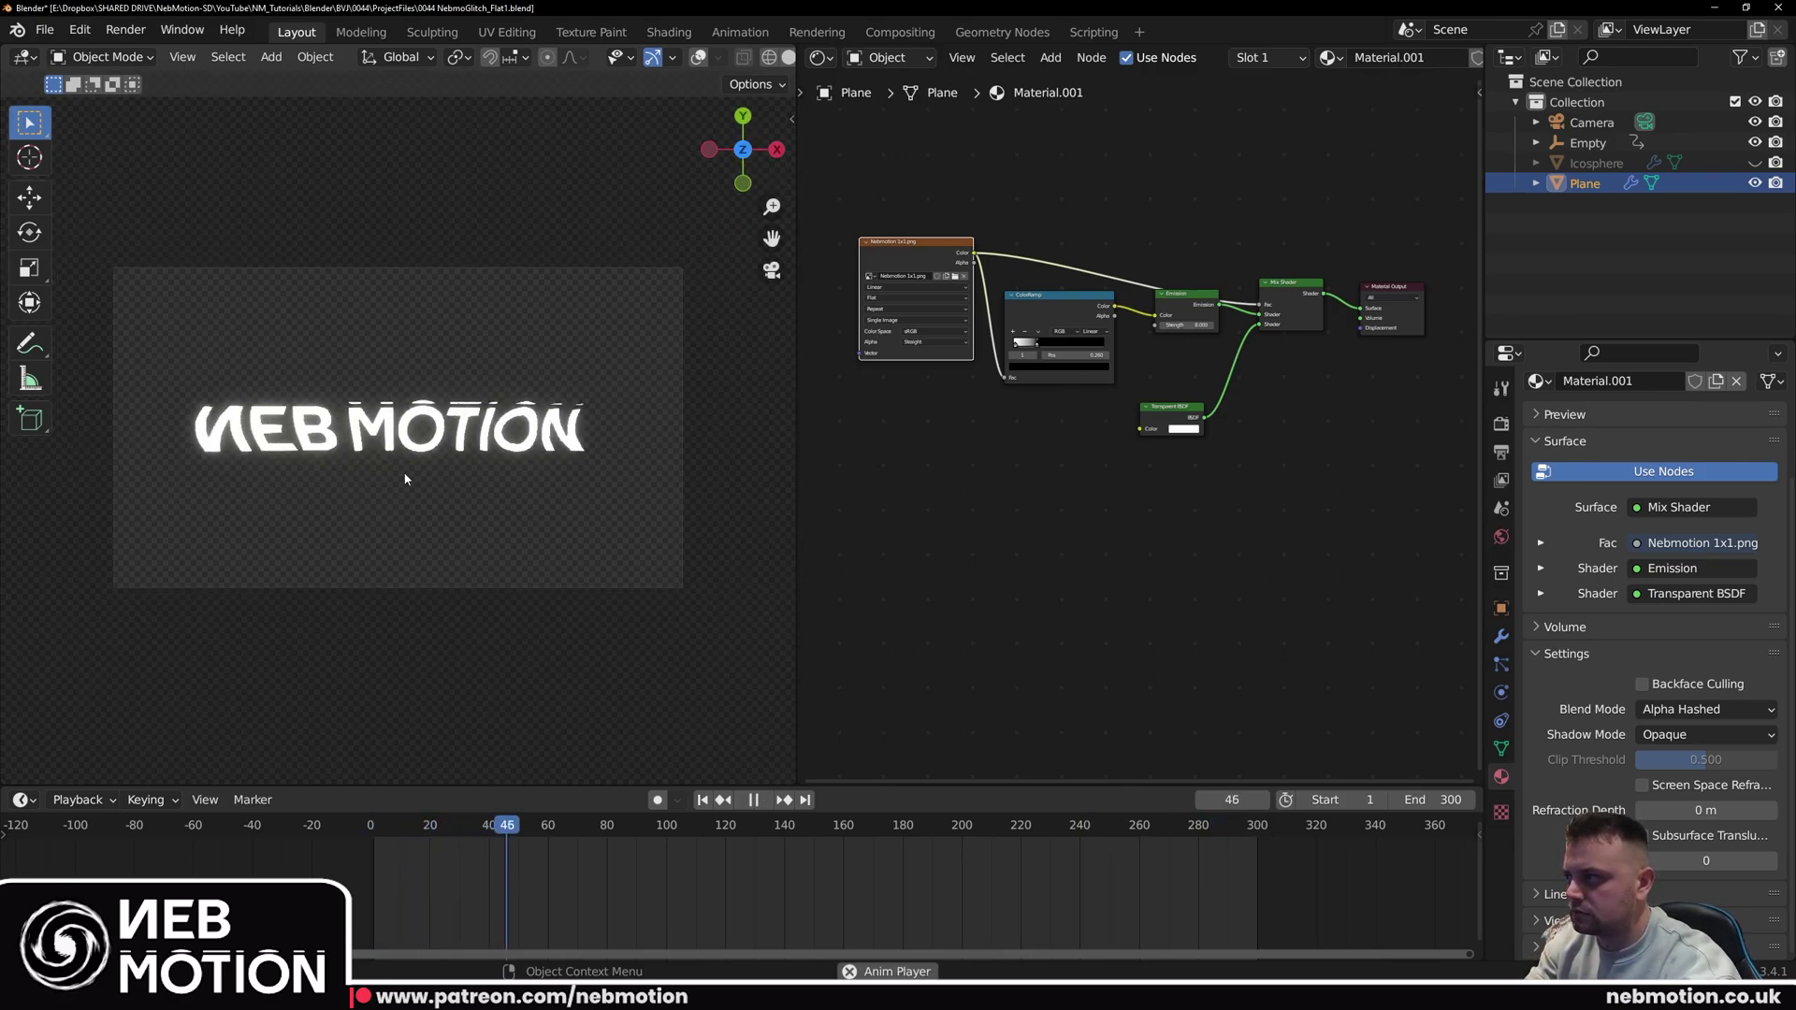
{"action": "key", "text": "Home"}
{"action": "key", "text": "space"}
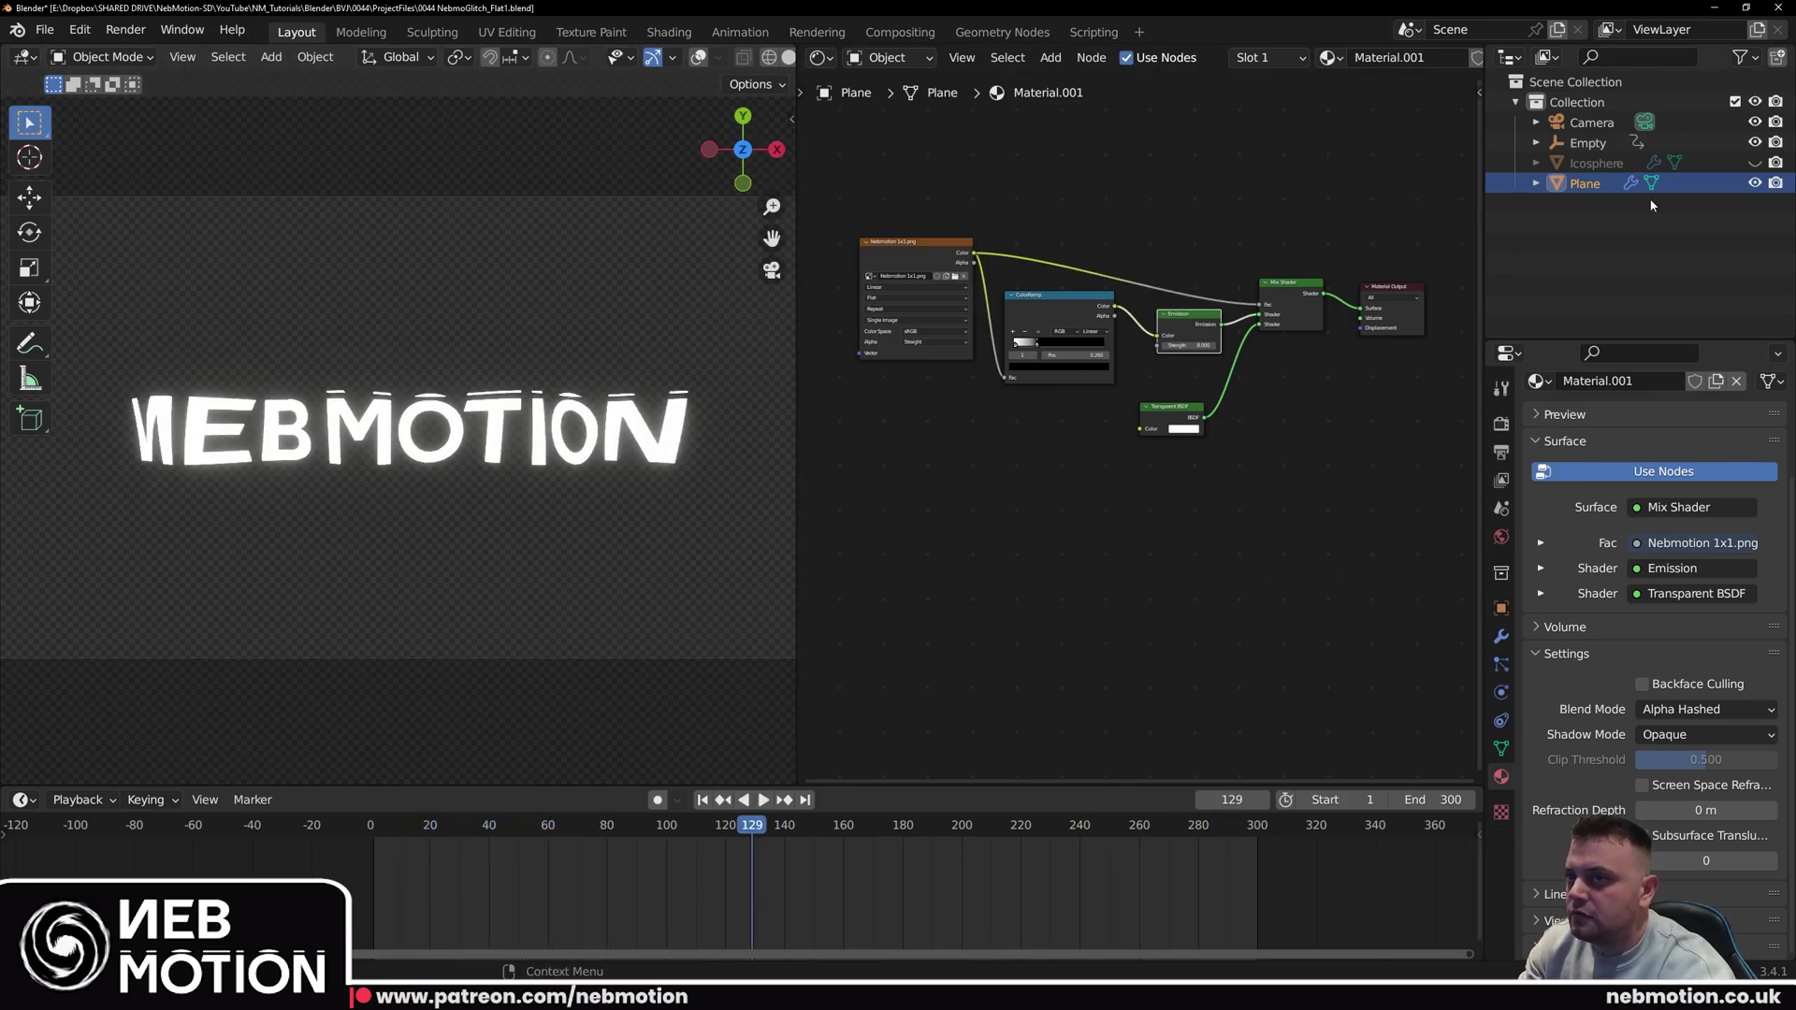
Step: Unhide the ico sphere in the viewport and inspect it over the transparent logo plane from the camera view
{"action": "left_click", "coordinate": [1754, 162]}
{"action": "scroll", "coordinate": [428, 457], "scroll_direction": "down", "scroll_amount": 3}
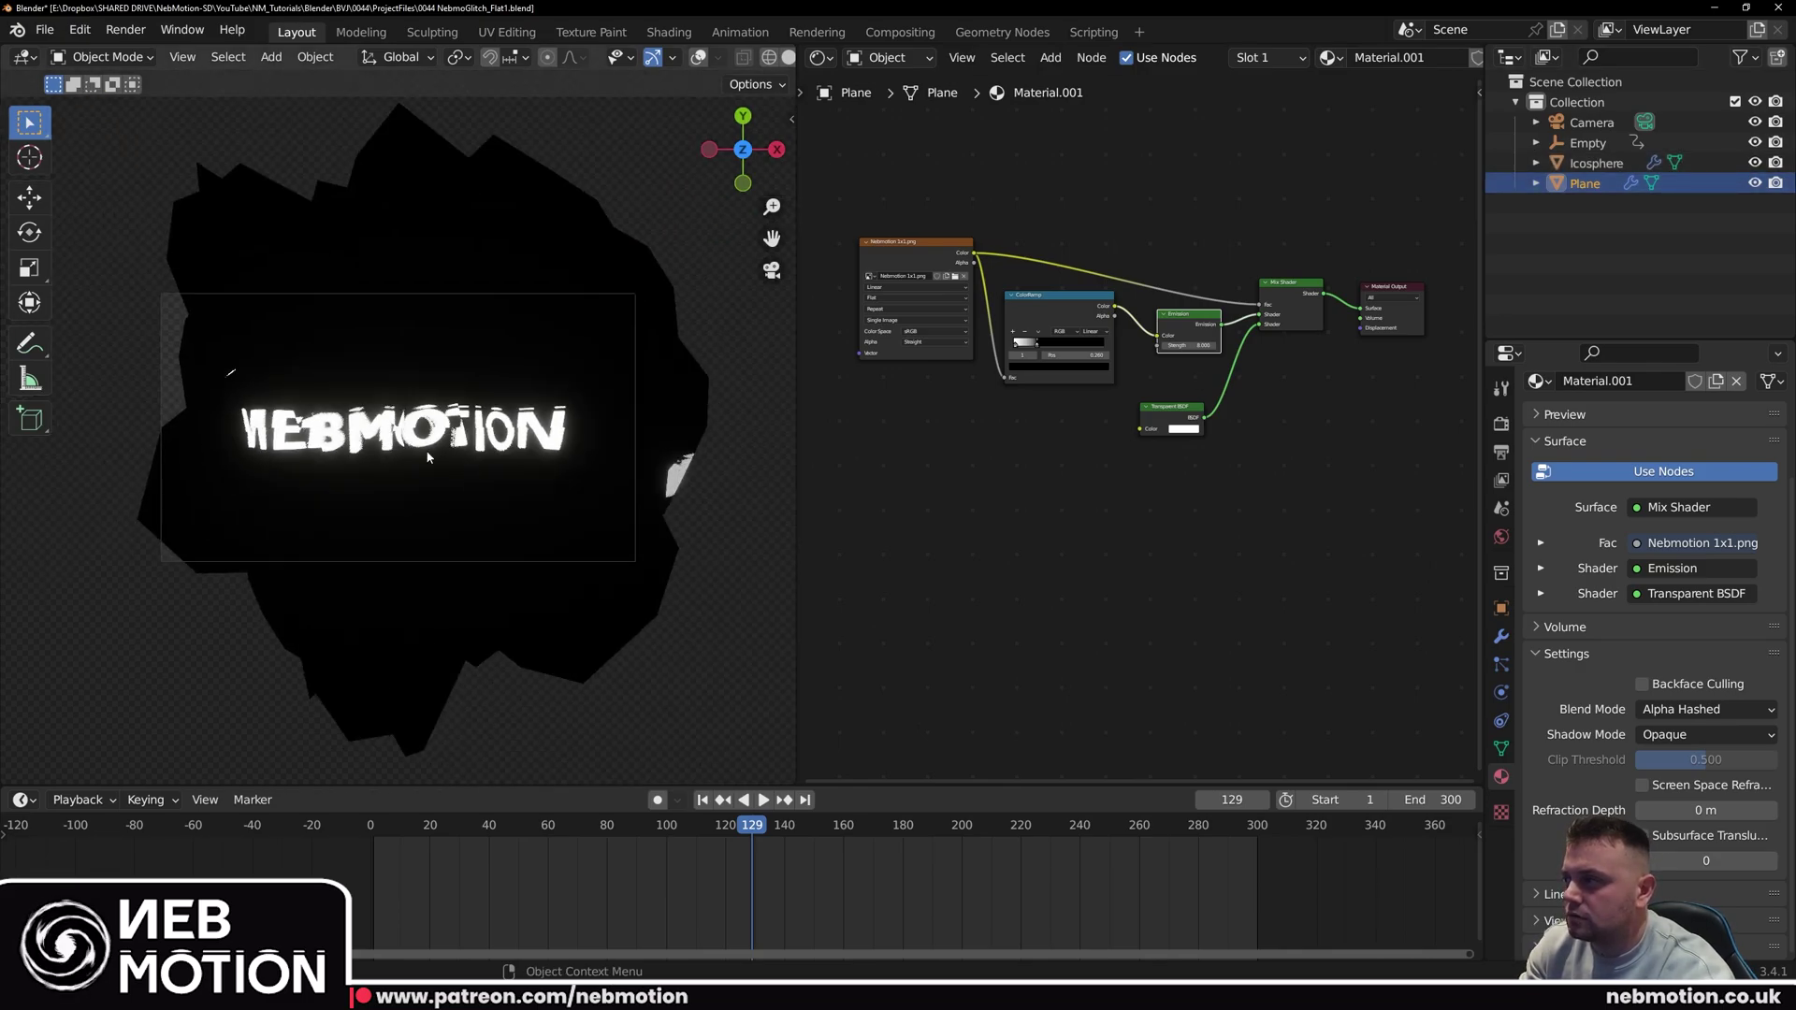
{"action": "mouse_move", "coordinate": [383, 434]}
{"action": "middle_mouse_down"}
{"action": "mouse_move", "coordinate": [460, 334]}
{"action": "mouse_move", "coordinate": [369, 525]}
{"action": "mouse_move", "coordinate": [400, 352]}
{"action": "mouse_move", "coordinate": [644, 348]}
{"action": "mouse_move", "coordinate": [562, 374]}
{"action": "mouse_move", "coordinate": [485, 311]}
{"action": "mouse_move", "coordinate": [483, 445]}
{"action": "mouse_move", "coordinate": [447, 473]}
{"action": "mouse_move", "coordinate": [398, 382]}
{"action": "mouse_move", "coordinate": [391, 416]}
{"action": "middle_mouse_up"}
{"action": "key", "text": "KP_0"}
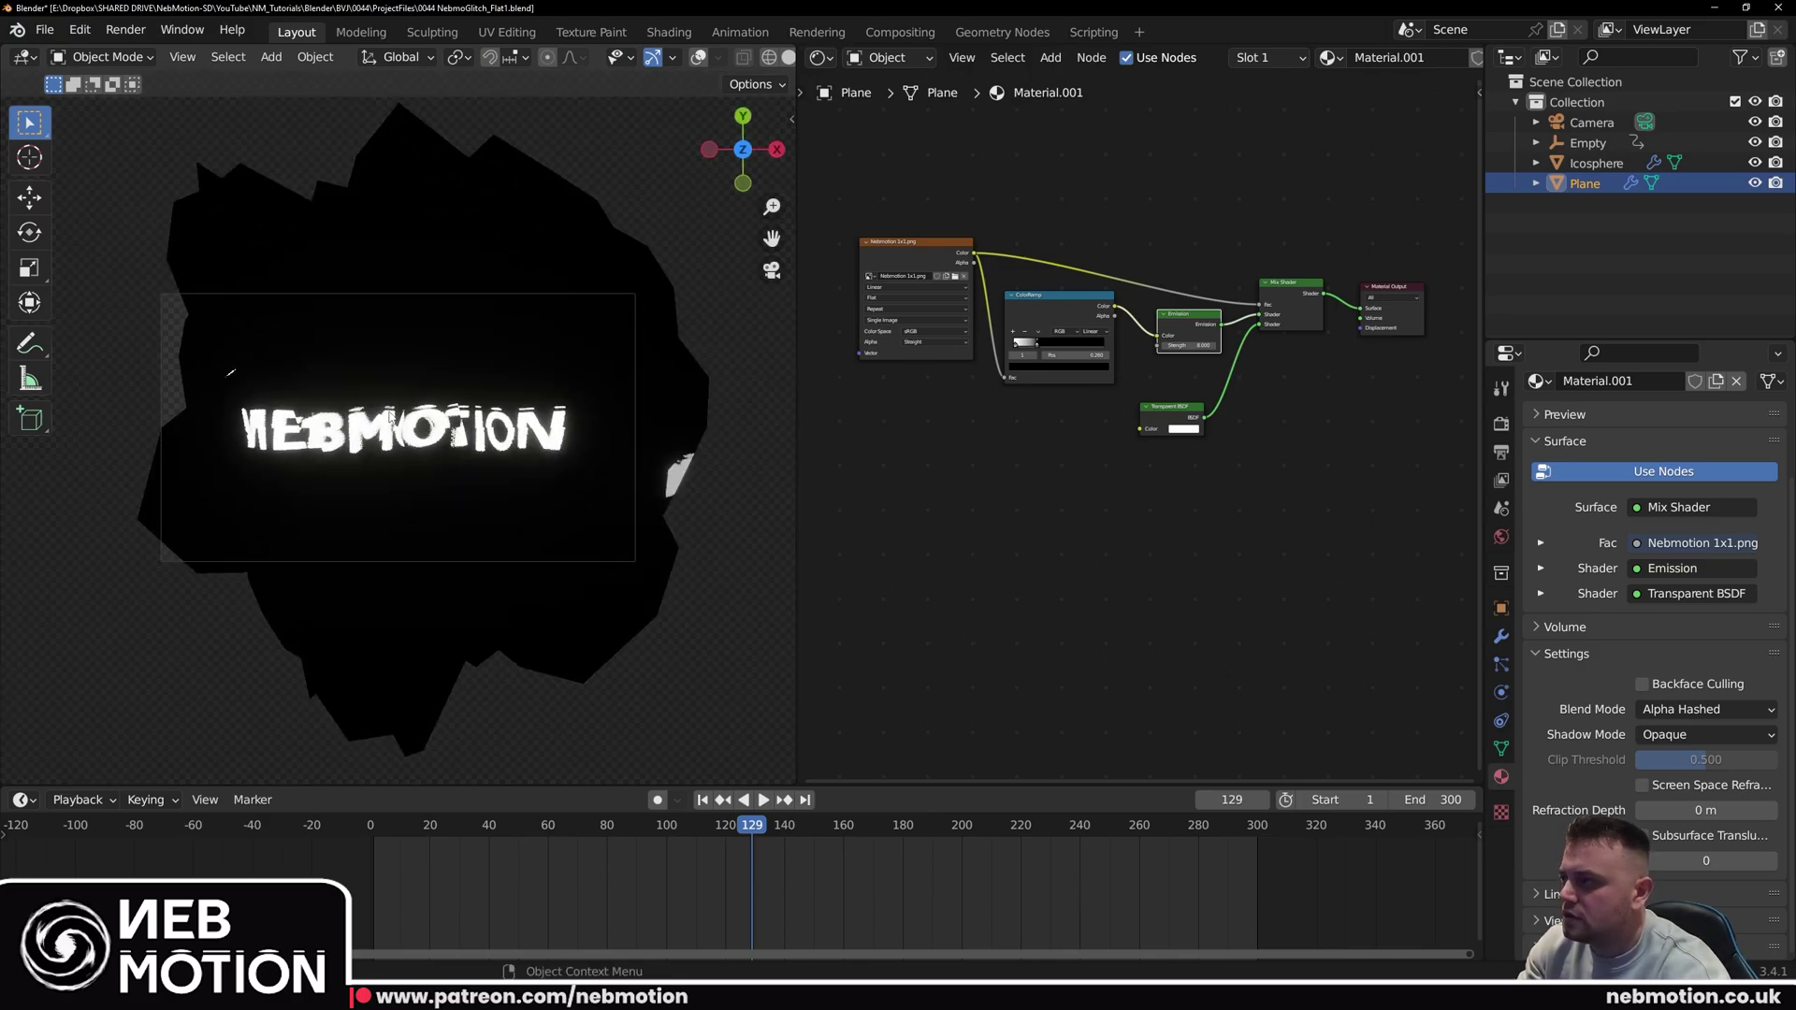
{"action": "scroll", "coordinate": [451, 464], "scroll_direction": "up", "scroll_amount": 3}
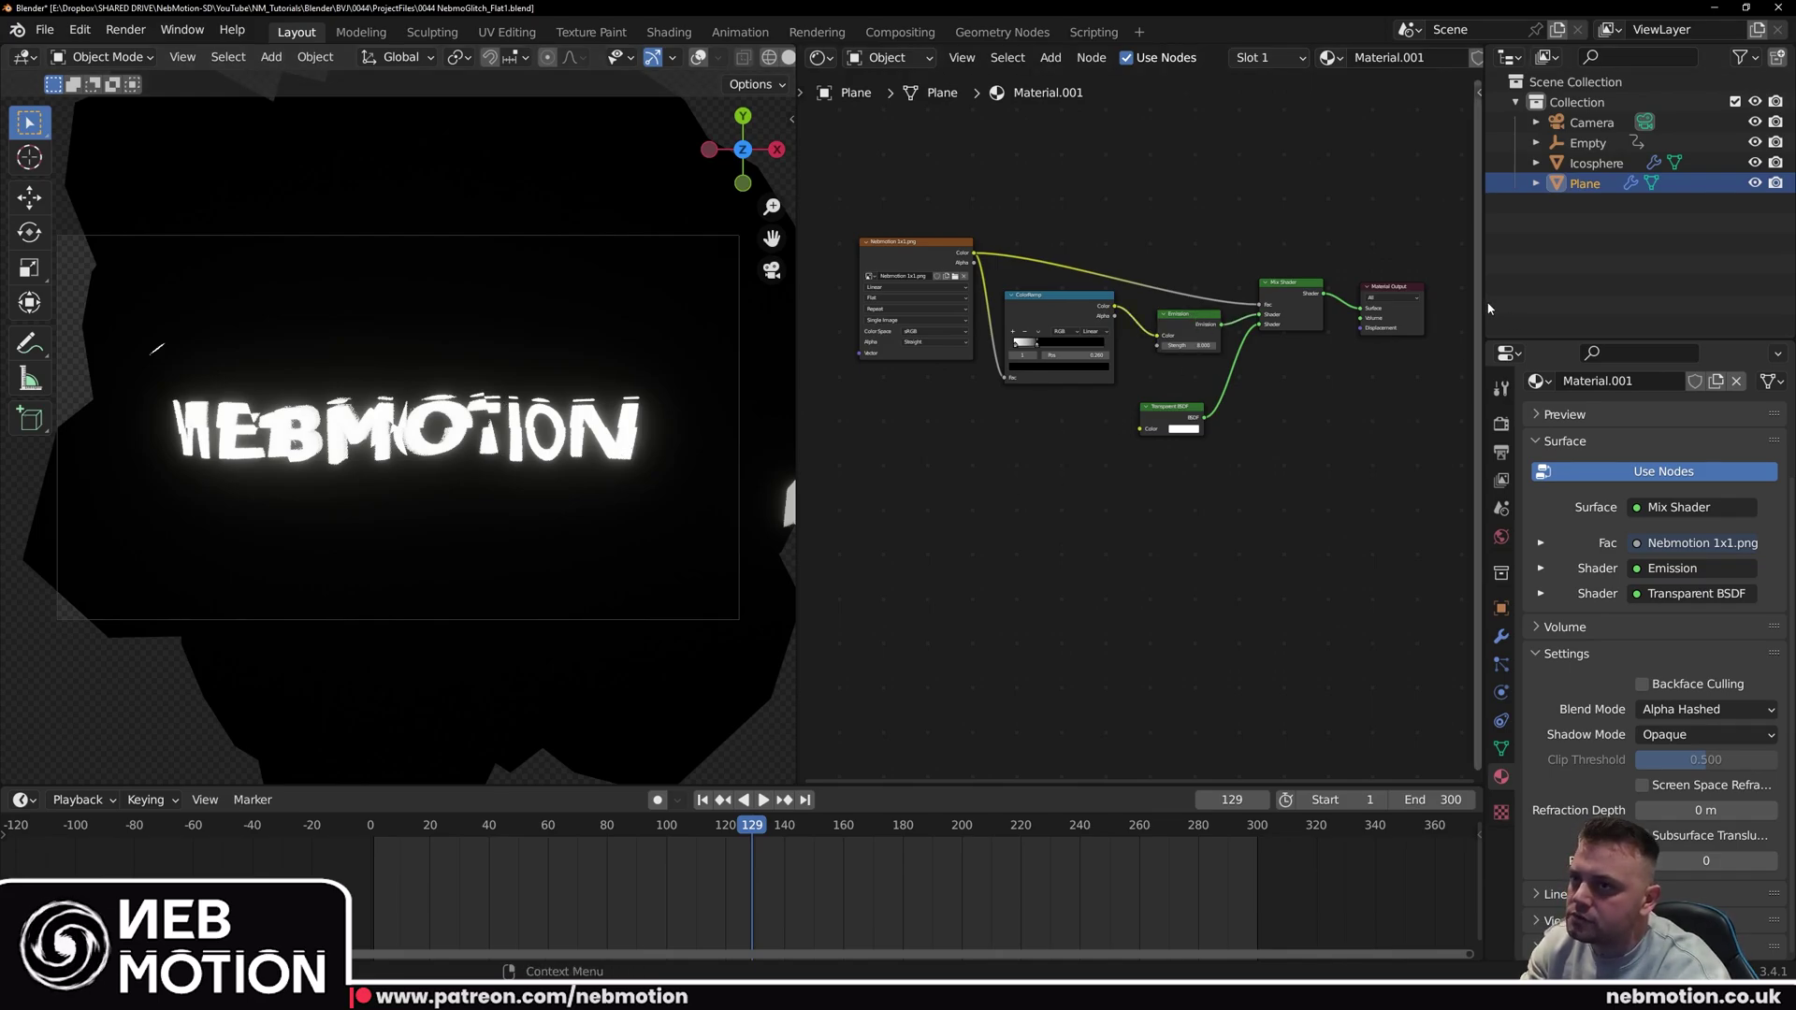
Step: Add a Gradient Texture to the ico sphere's Refraction material and connect its Fac output to the Mix Shader factor
{"action": "left_click", "coordinate": [1593, 163]}
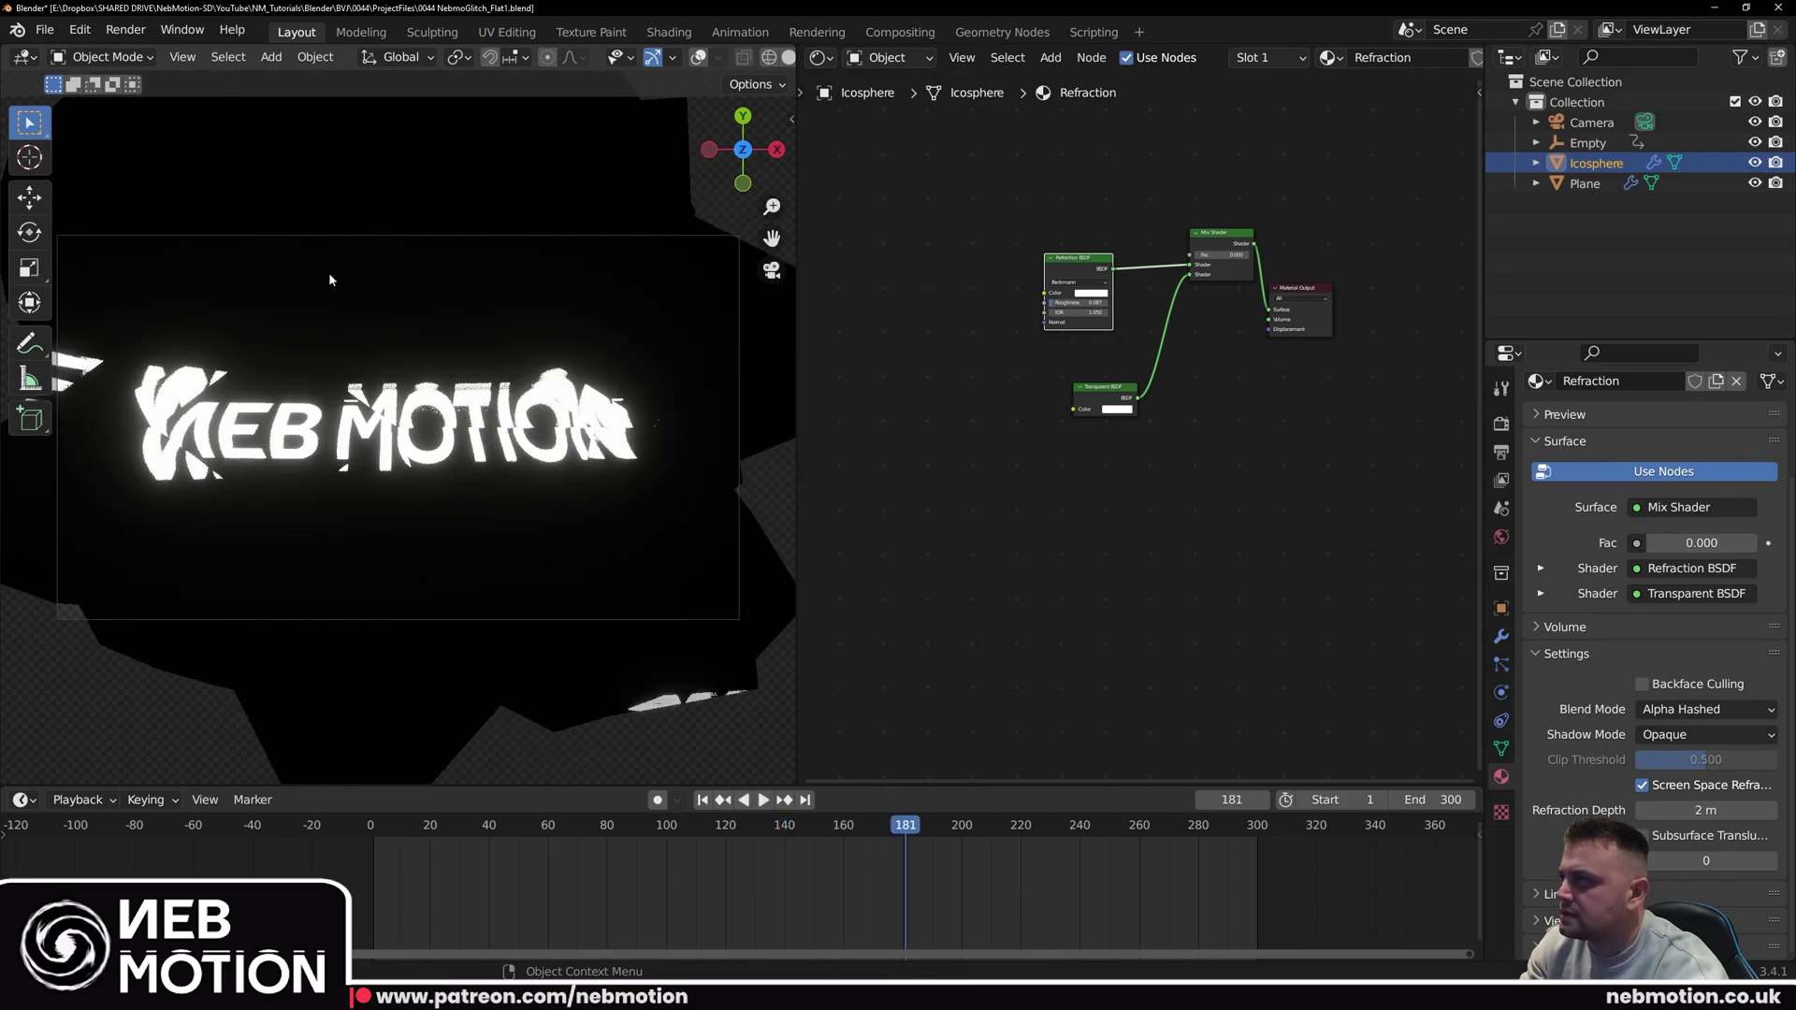
{"action": "right_click", "coordinate": [271, 358]}
{"action": "left_click", "coordinate": [276, 358]}
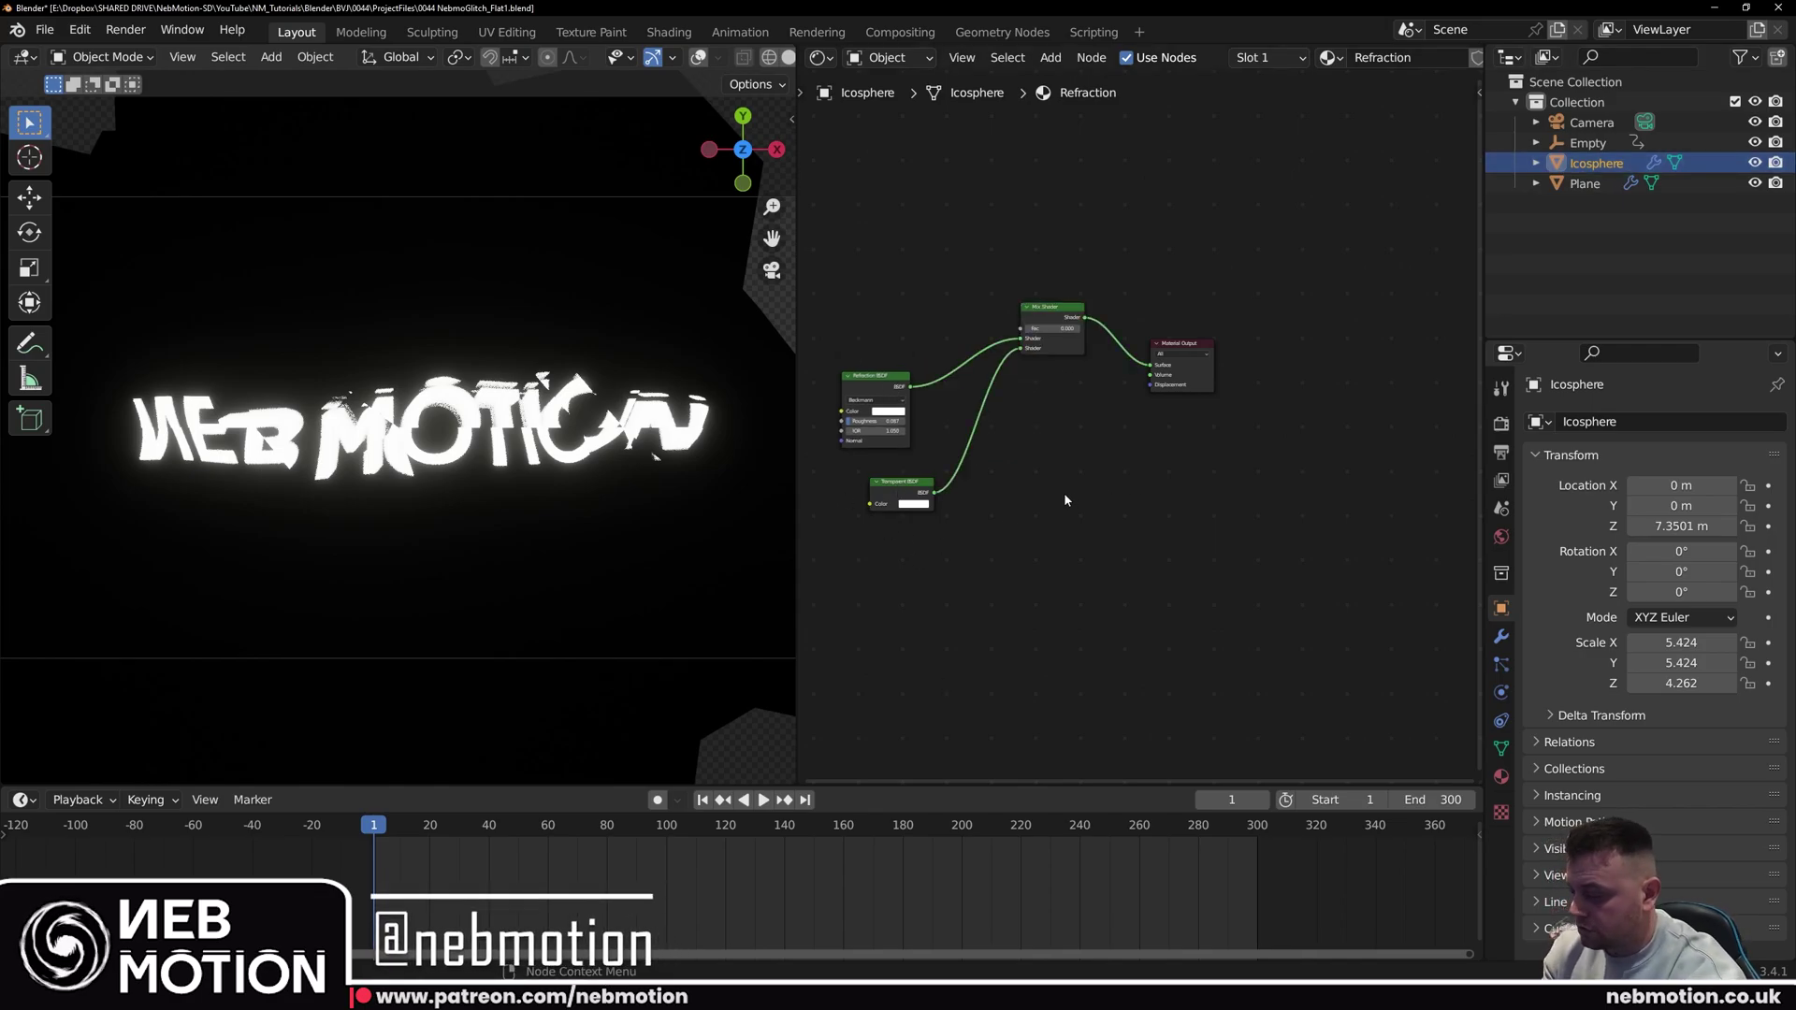
{"action": "key", "text": "shift+a"}
{"action": "mouse_move", "coordinate": [1029, 580]}
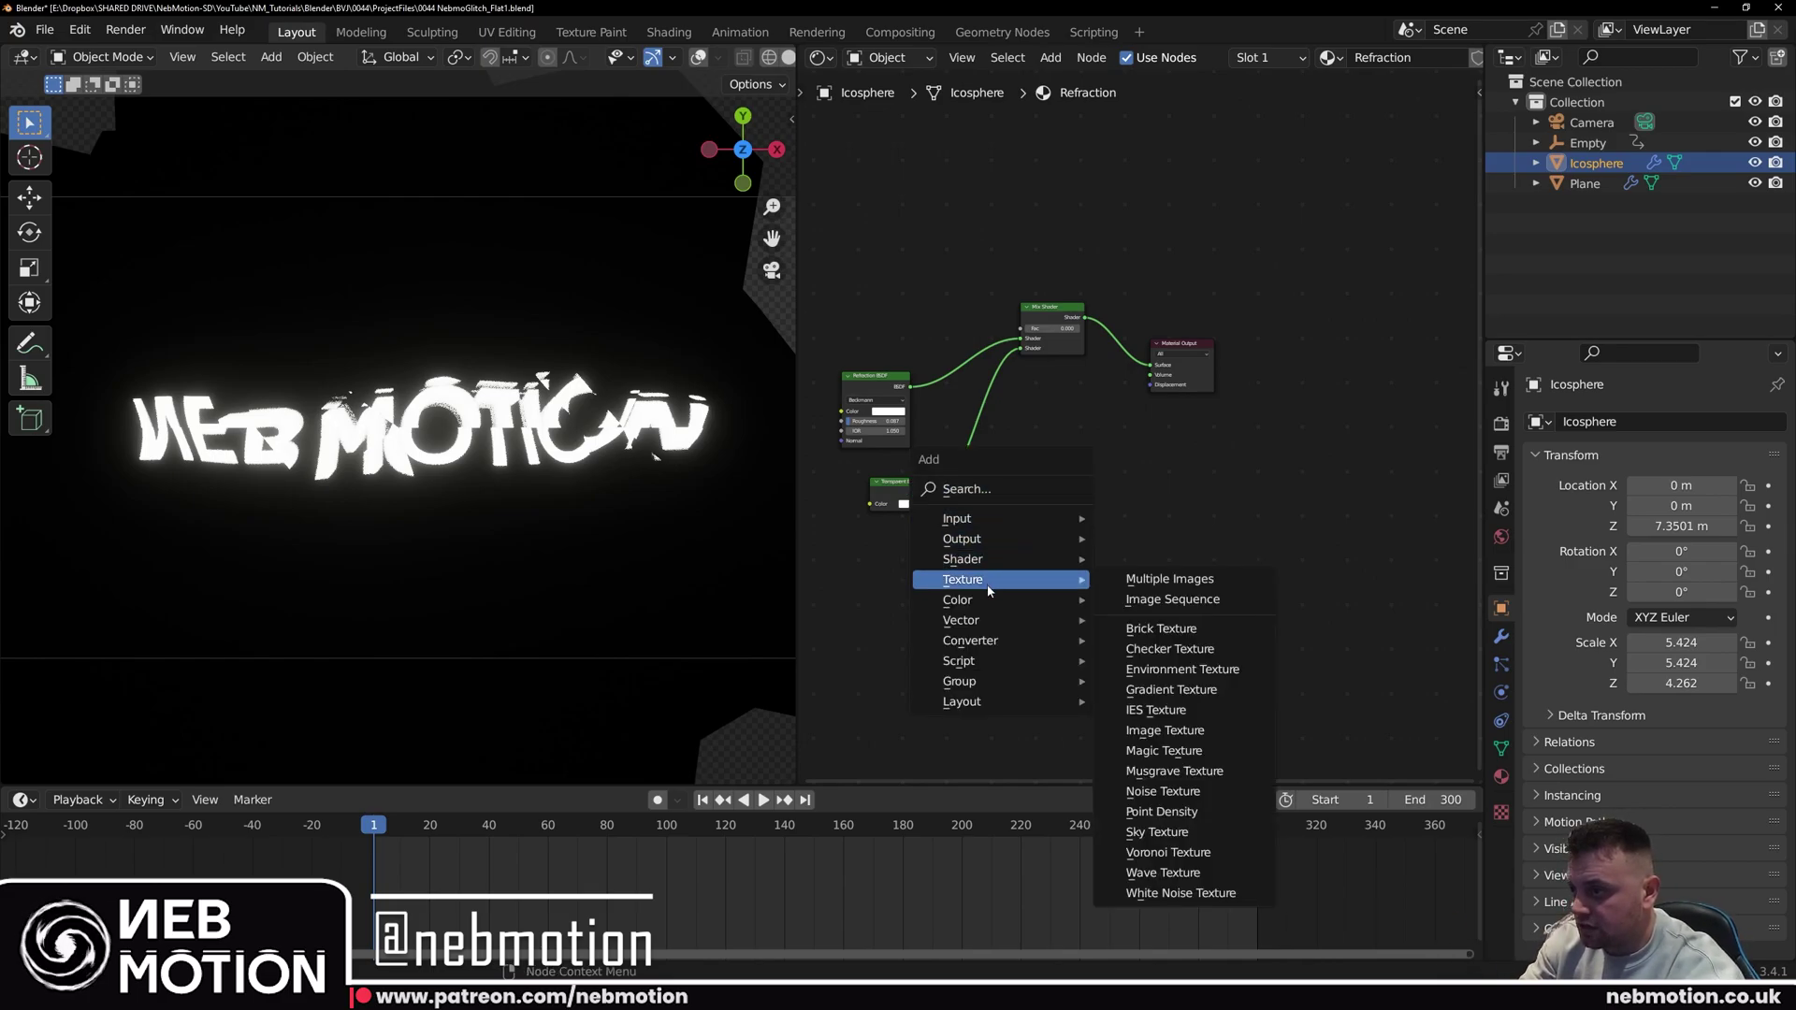
{"action": "left_click", "coordinate": [1169, 690]}
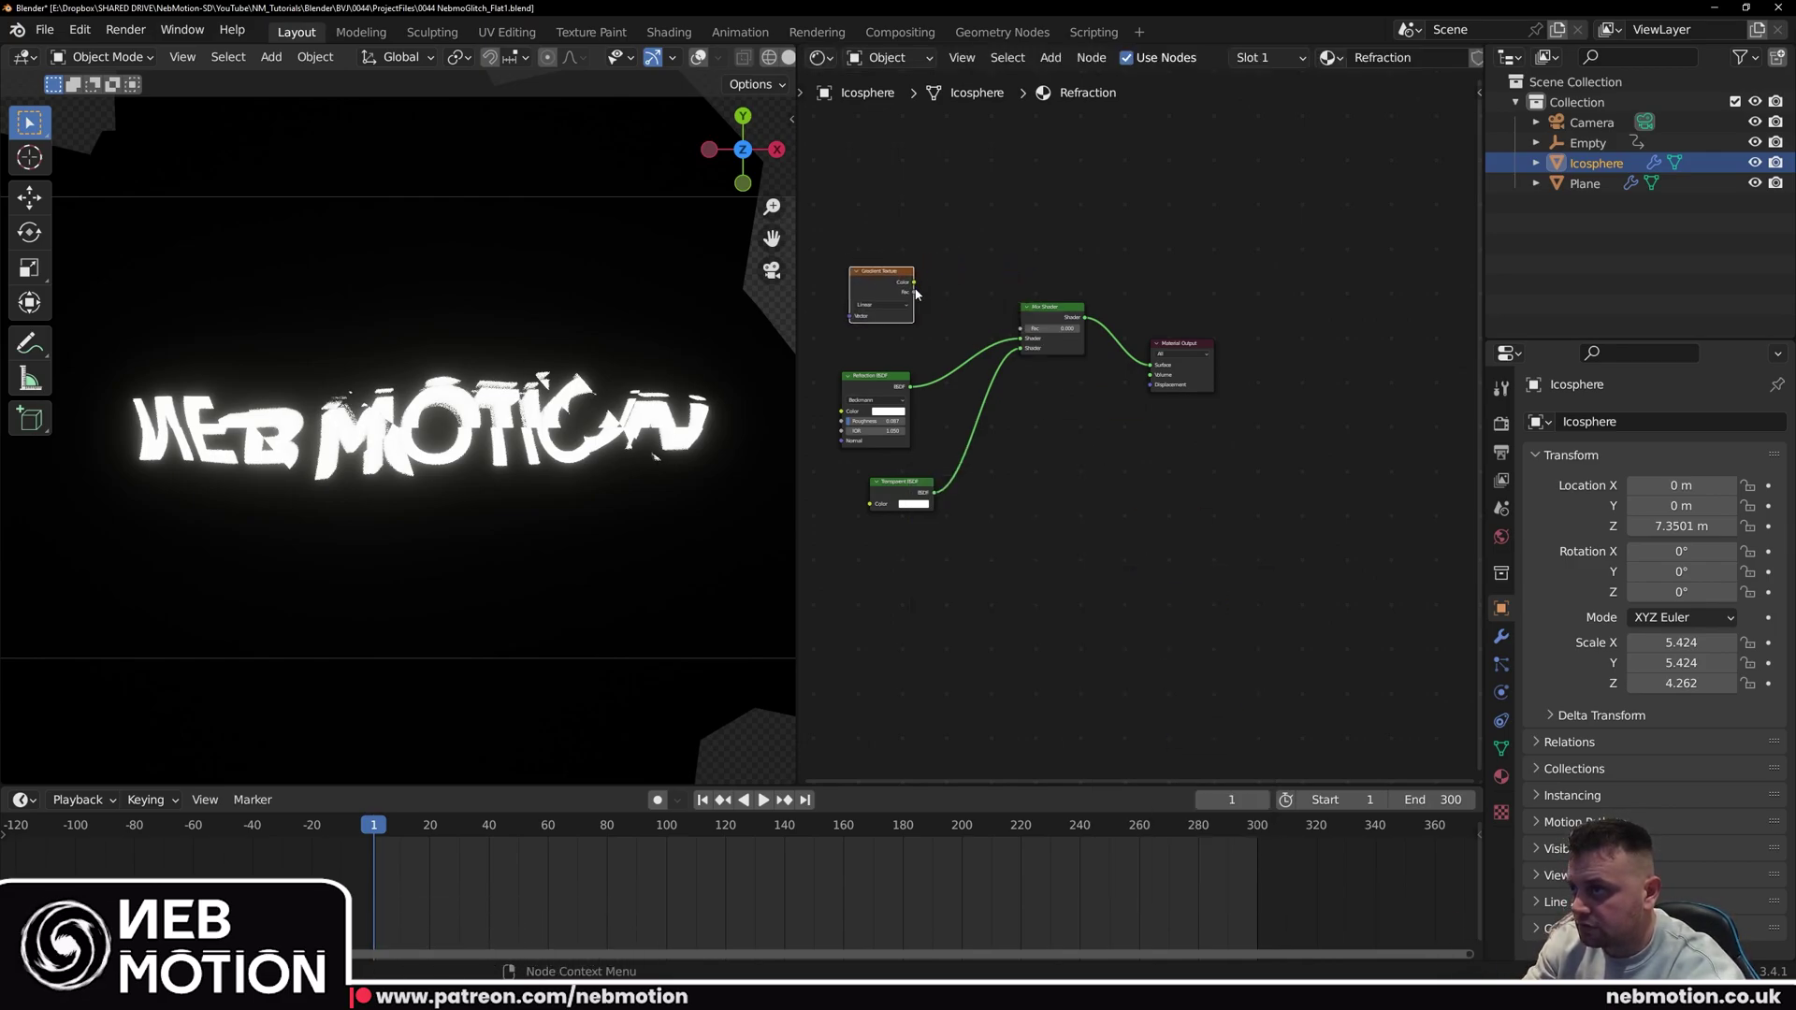
{"action": "left_click_drag", "start_coordinate": [1026, 331], "coordinate": [1026, 331]}
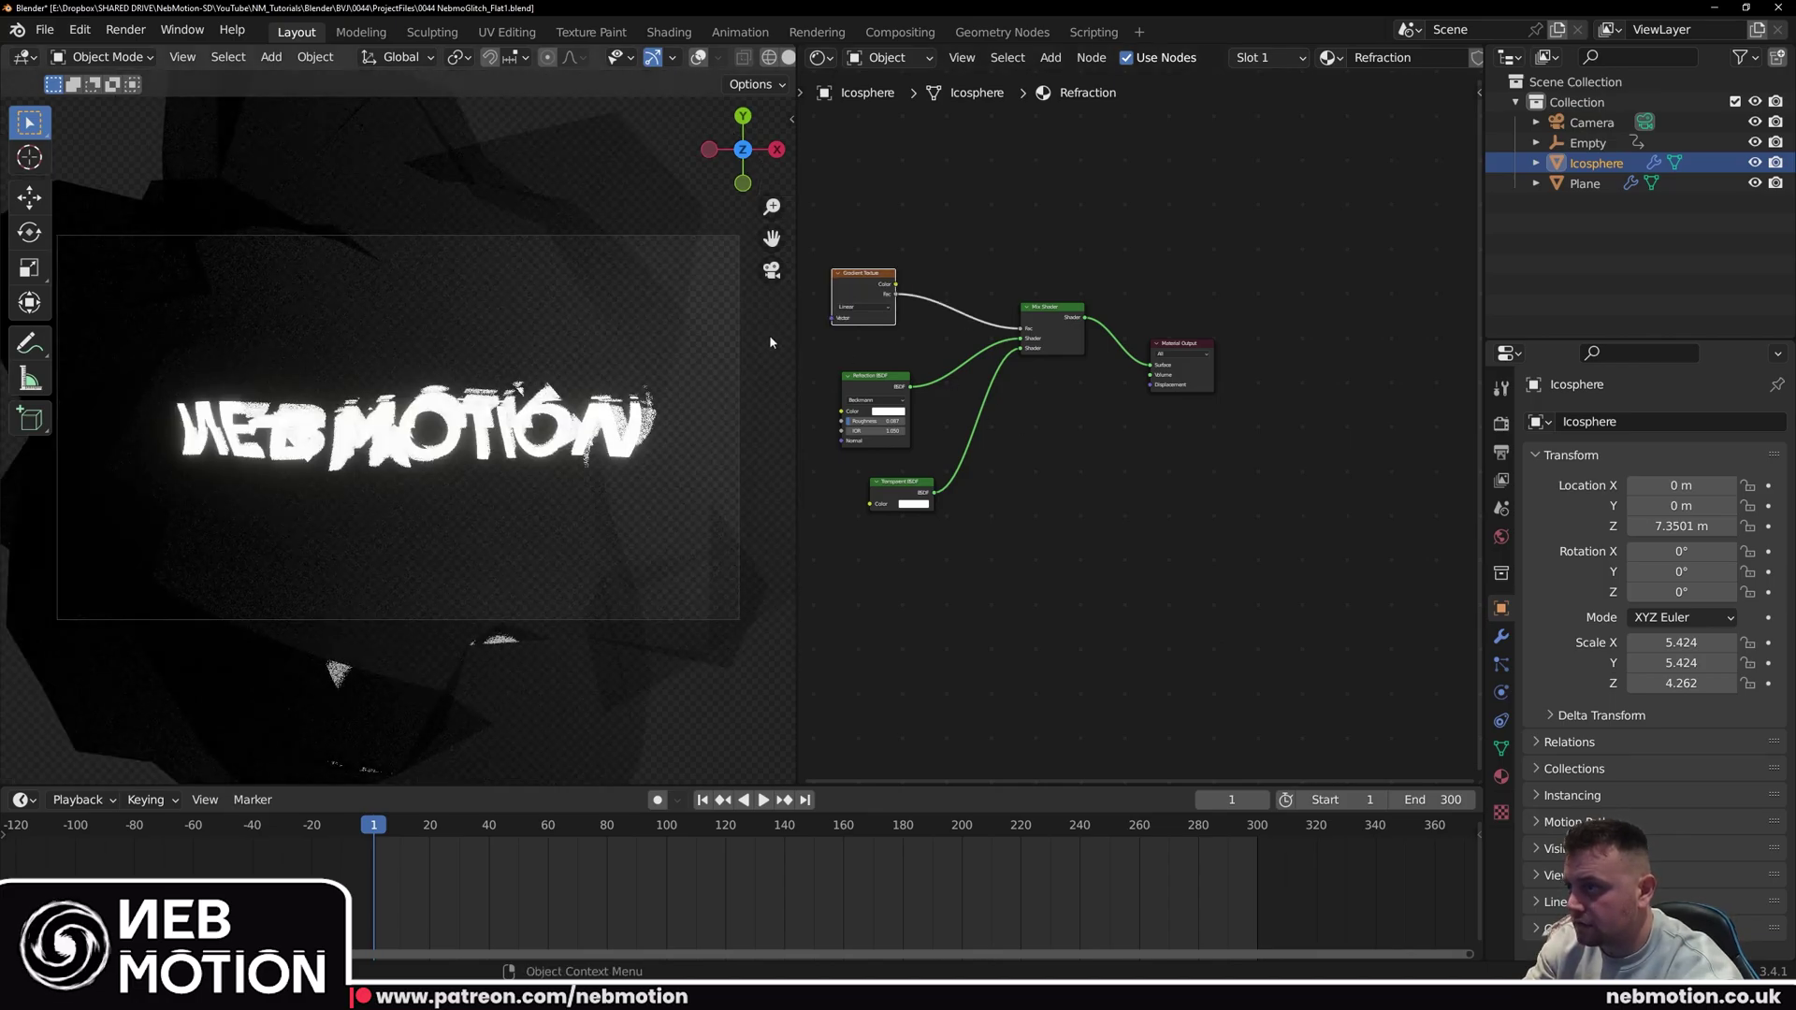
Step: Insert a ColorRamp between the Gradient Texture and Mix Shader, with its white stop at about 0.282
{"action": "left_click", "coordinate": [836, 340]}
{"action": "key", "text": "shift+a"}
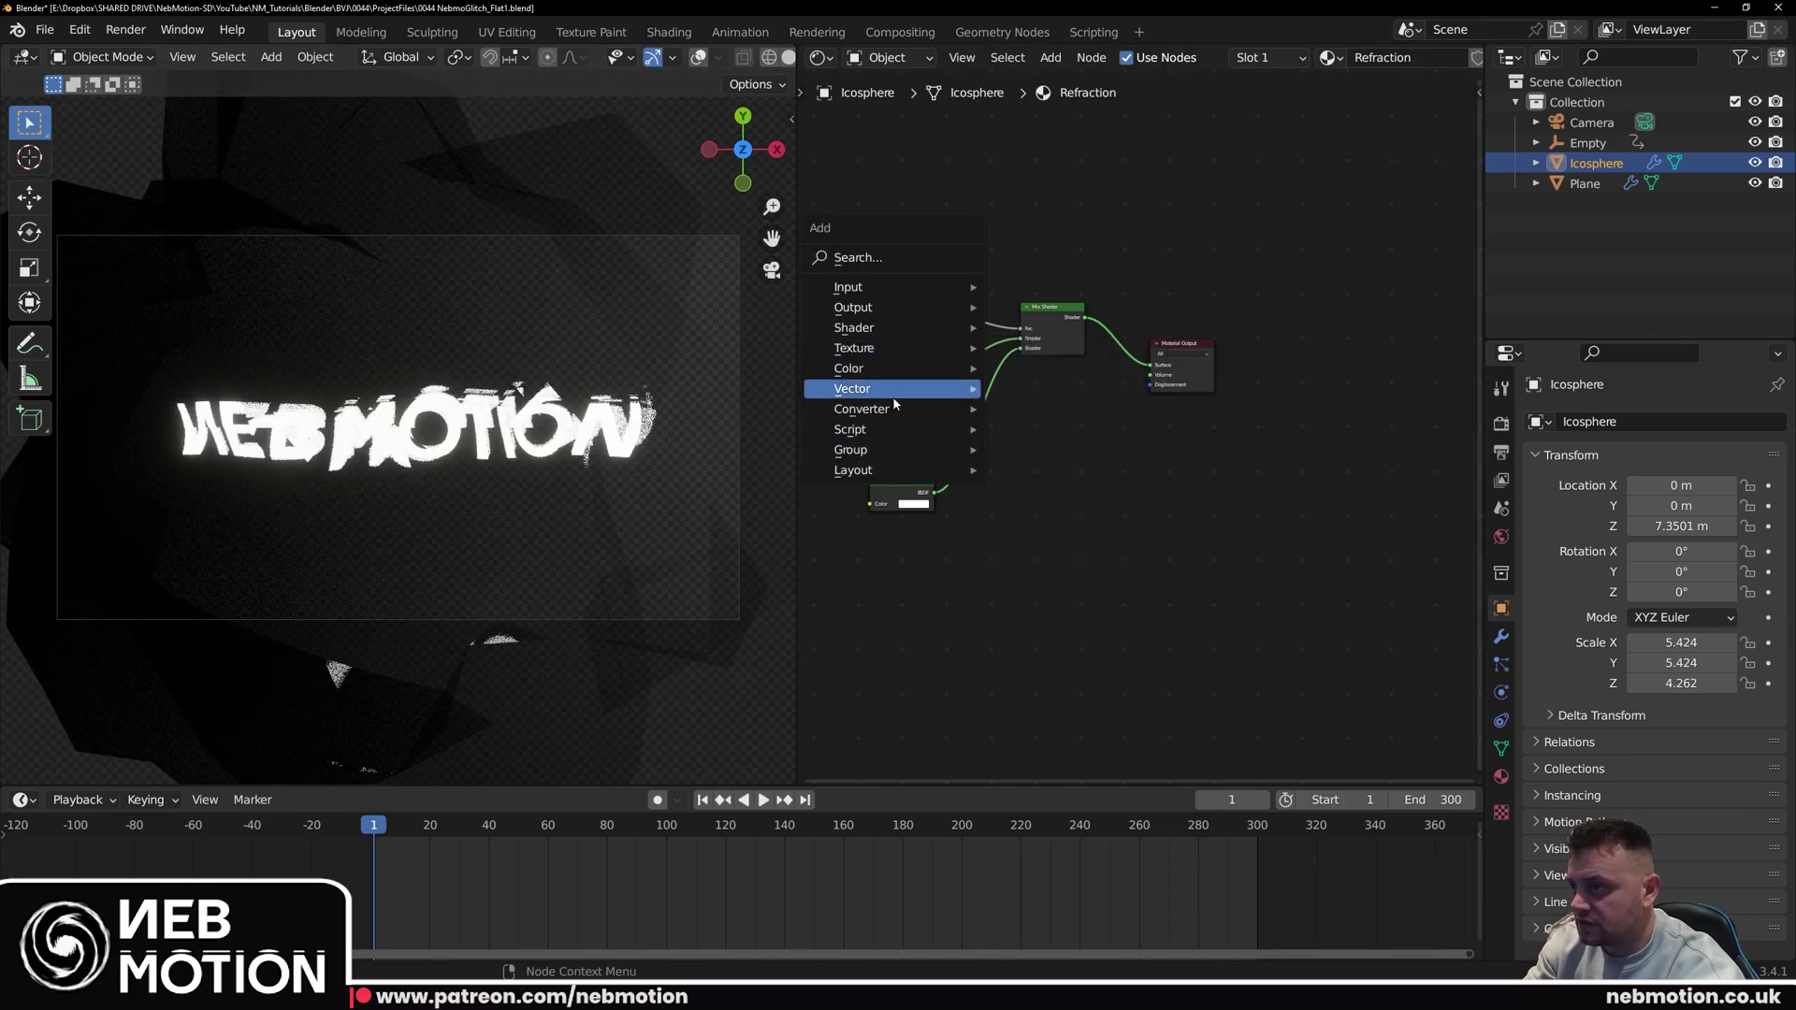
{"action": "mouse_move", "coordinate": [889, 408]}
{"action": "left_click", "coordinate": [1029, 450]}
{"action": "left_click", "coordinate": [920, 293]}
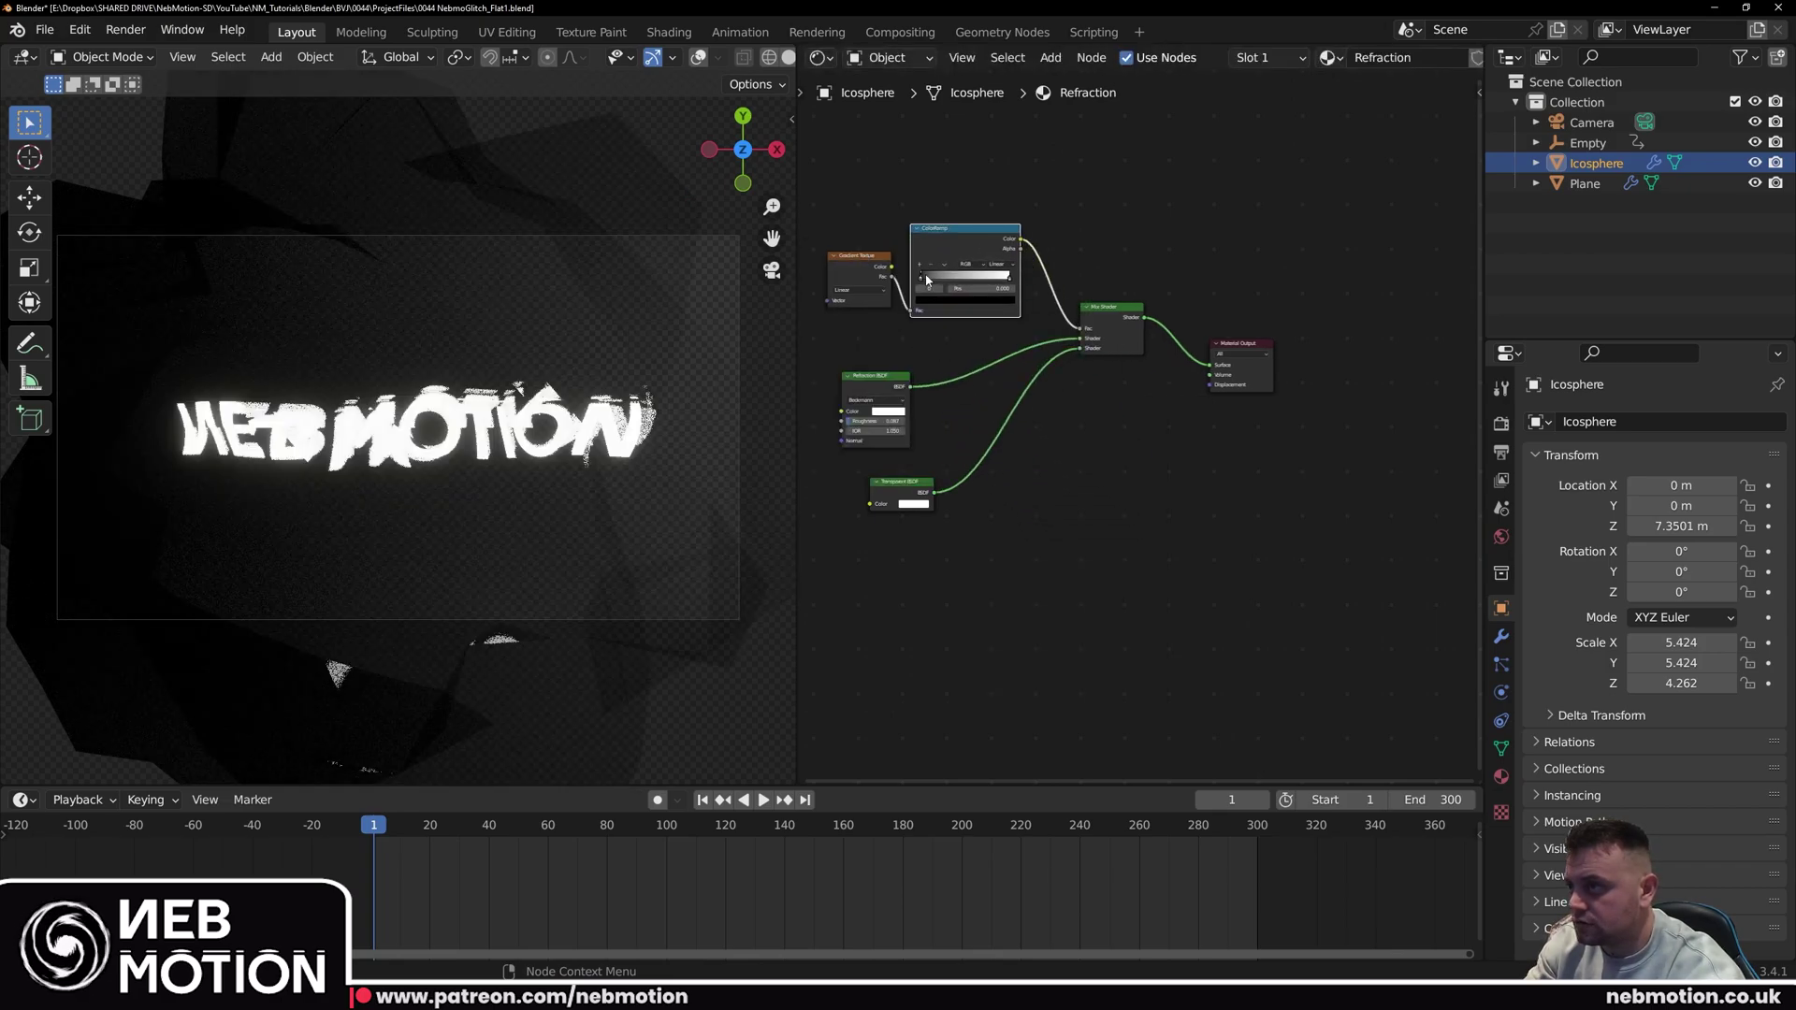
{"action": "left_click_drag", "start_coordinate": [921, 279], "coordinate": [968, 277]}
{"action": "middle_click_drag", "start_coordinate": [341, 670], "coordinate": [279, 412]}
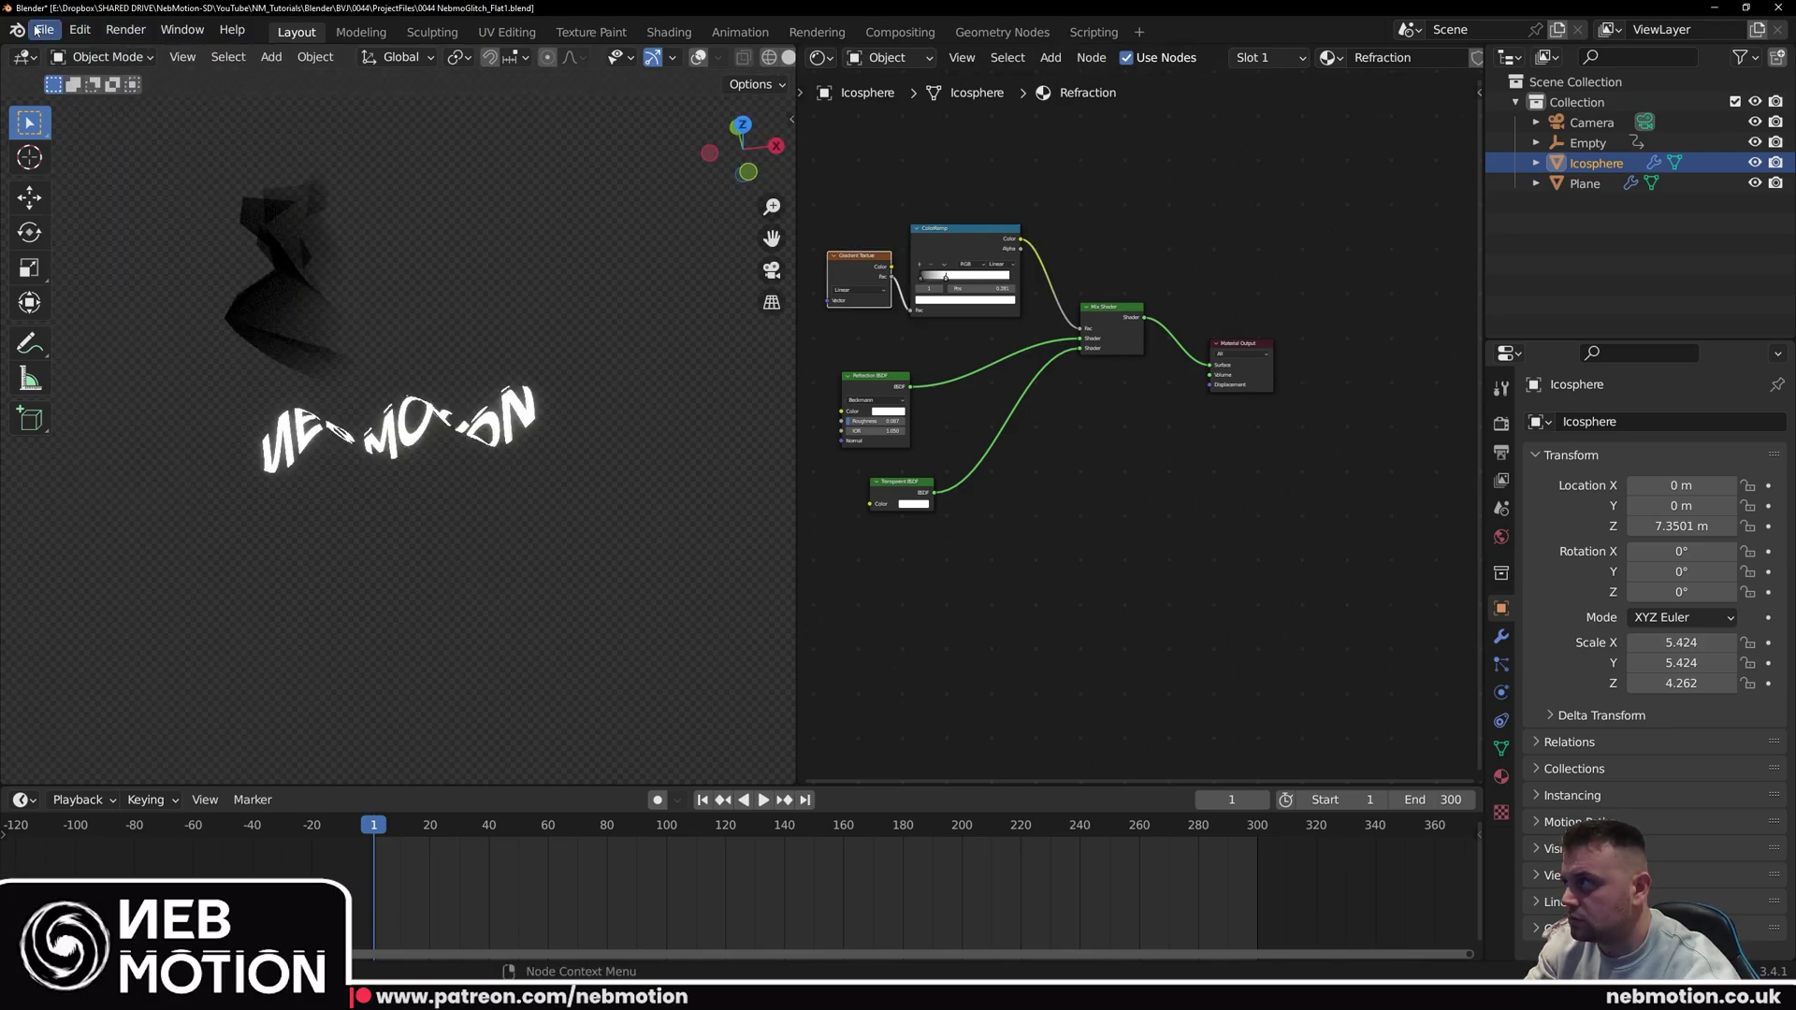
Step: Search the add-ons in Preferences for "node" to check that Node Wrangler is enabled, and close the window
{"action": "left_click", "coordinate": [74, 35]}
{"action": "left_click", "coordinate": [122, 317]}
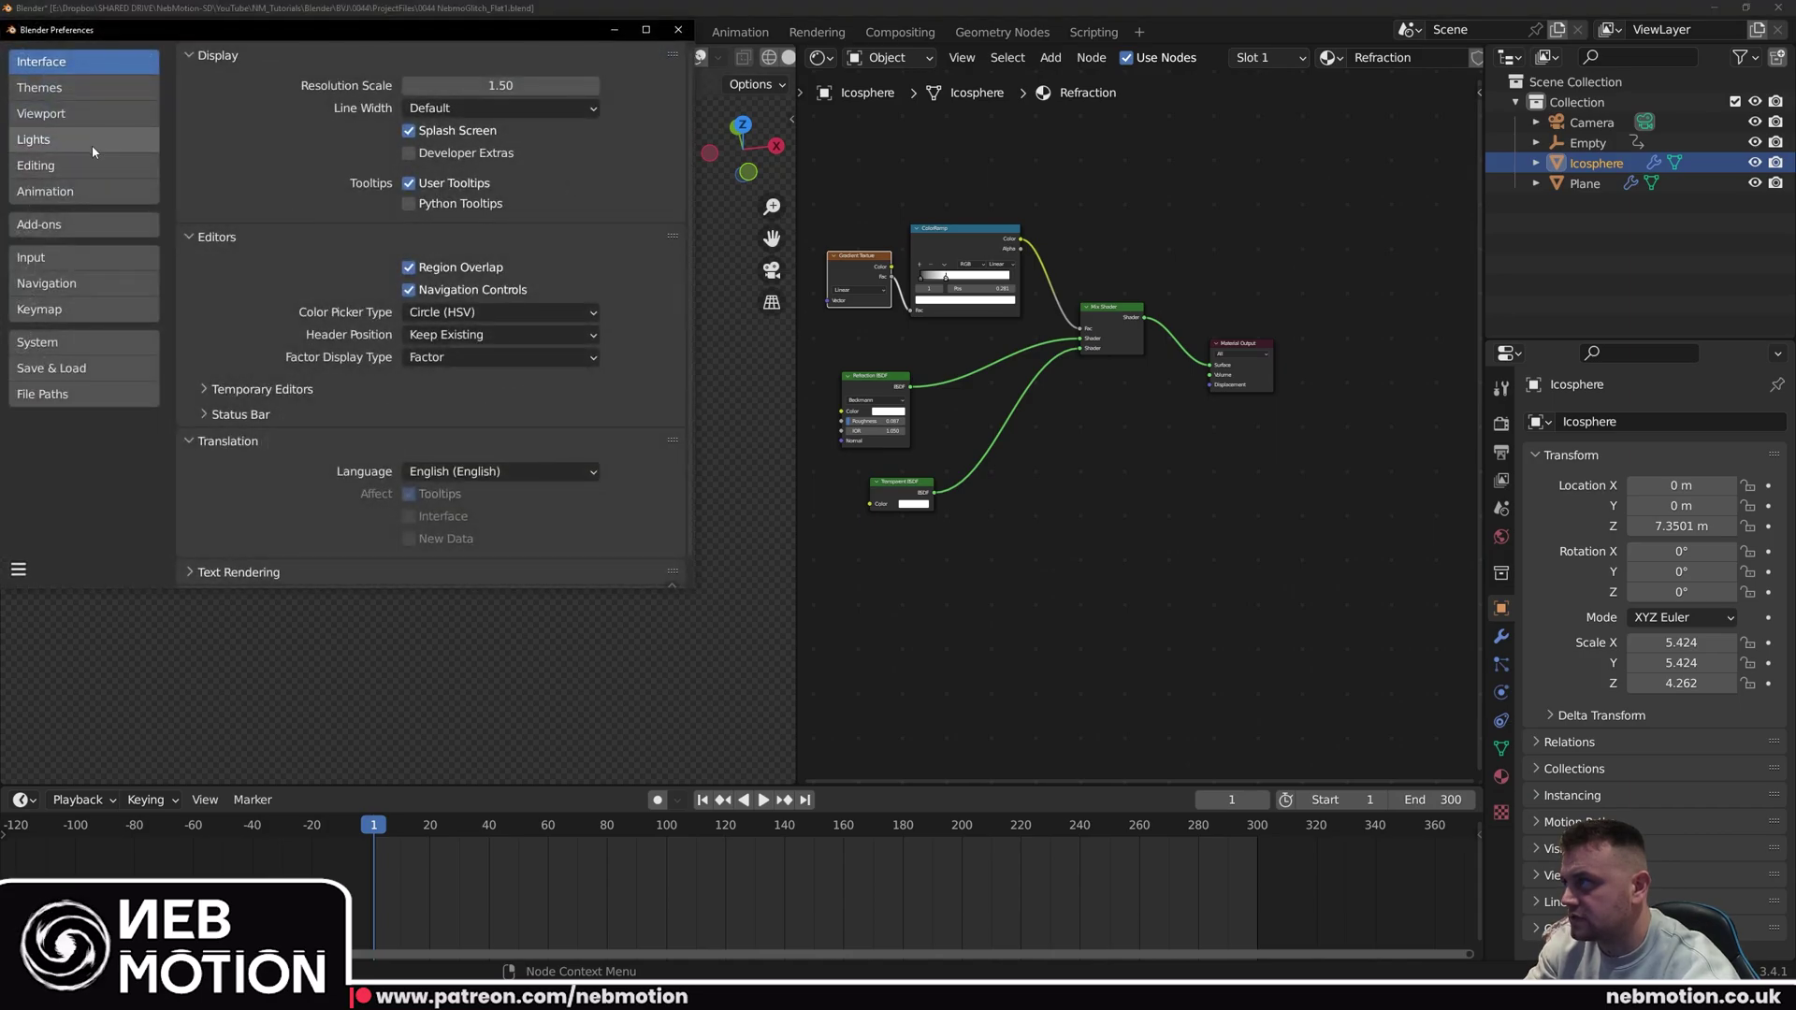
{"action": "left_click", "coordinate": [39, 225]}
{"action": "key", "text": "ctrl+f"}
{"action": "type", "text": "node"}
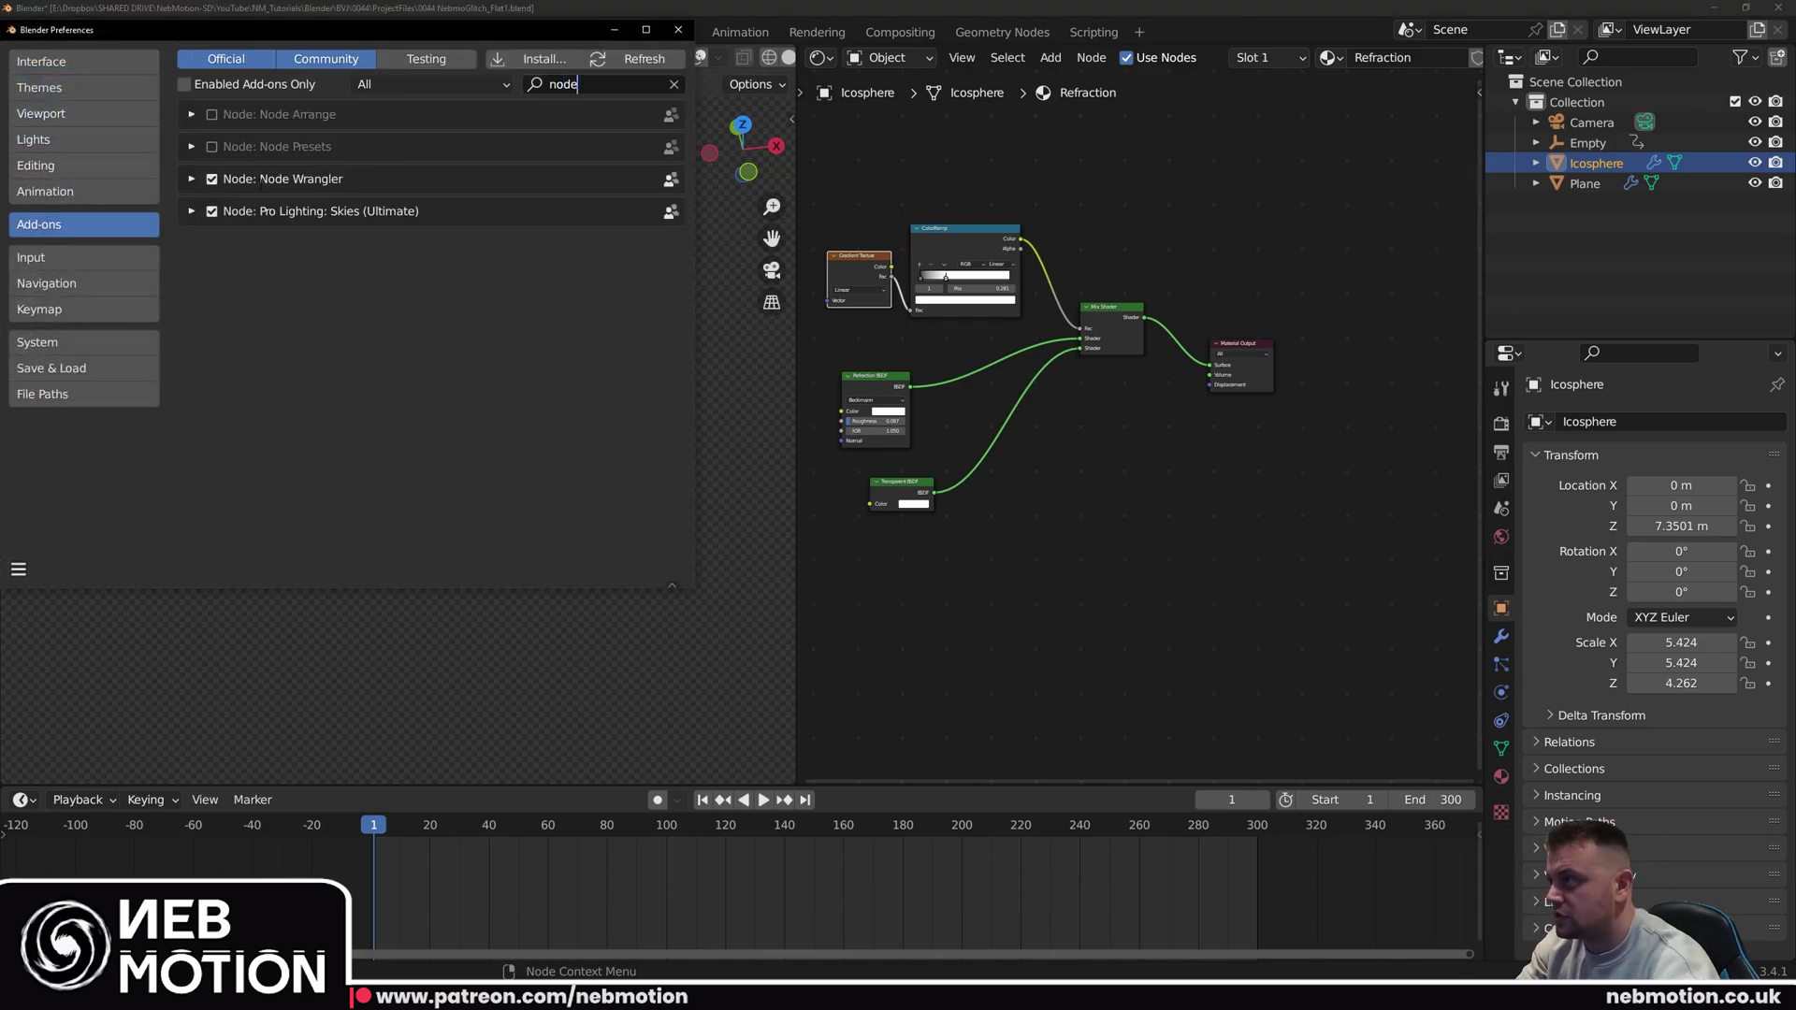
{"action": "left_click", "coordinate": [678, 29]}
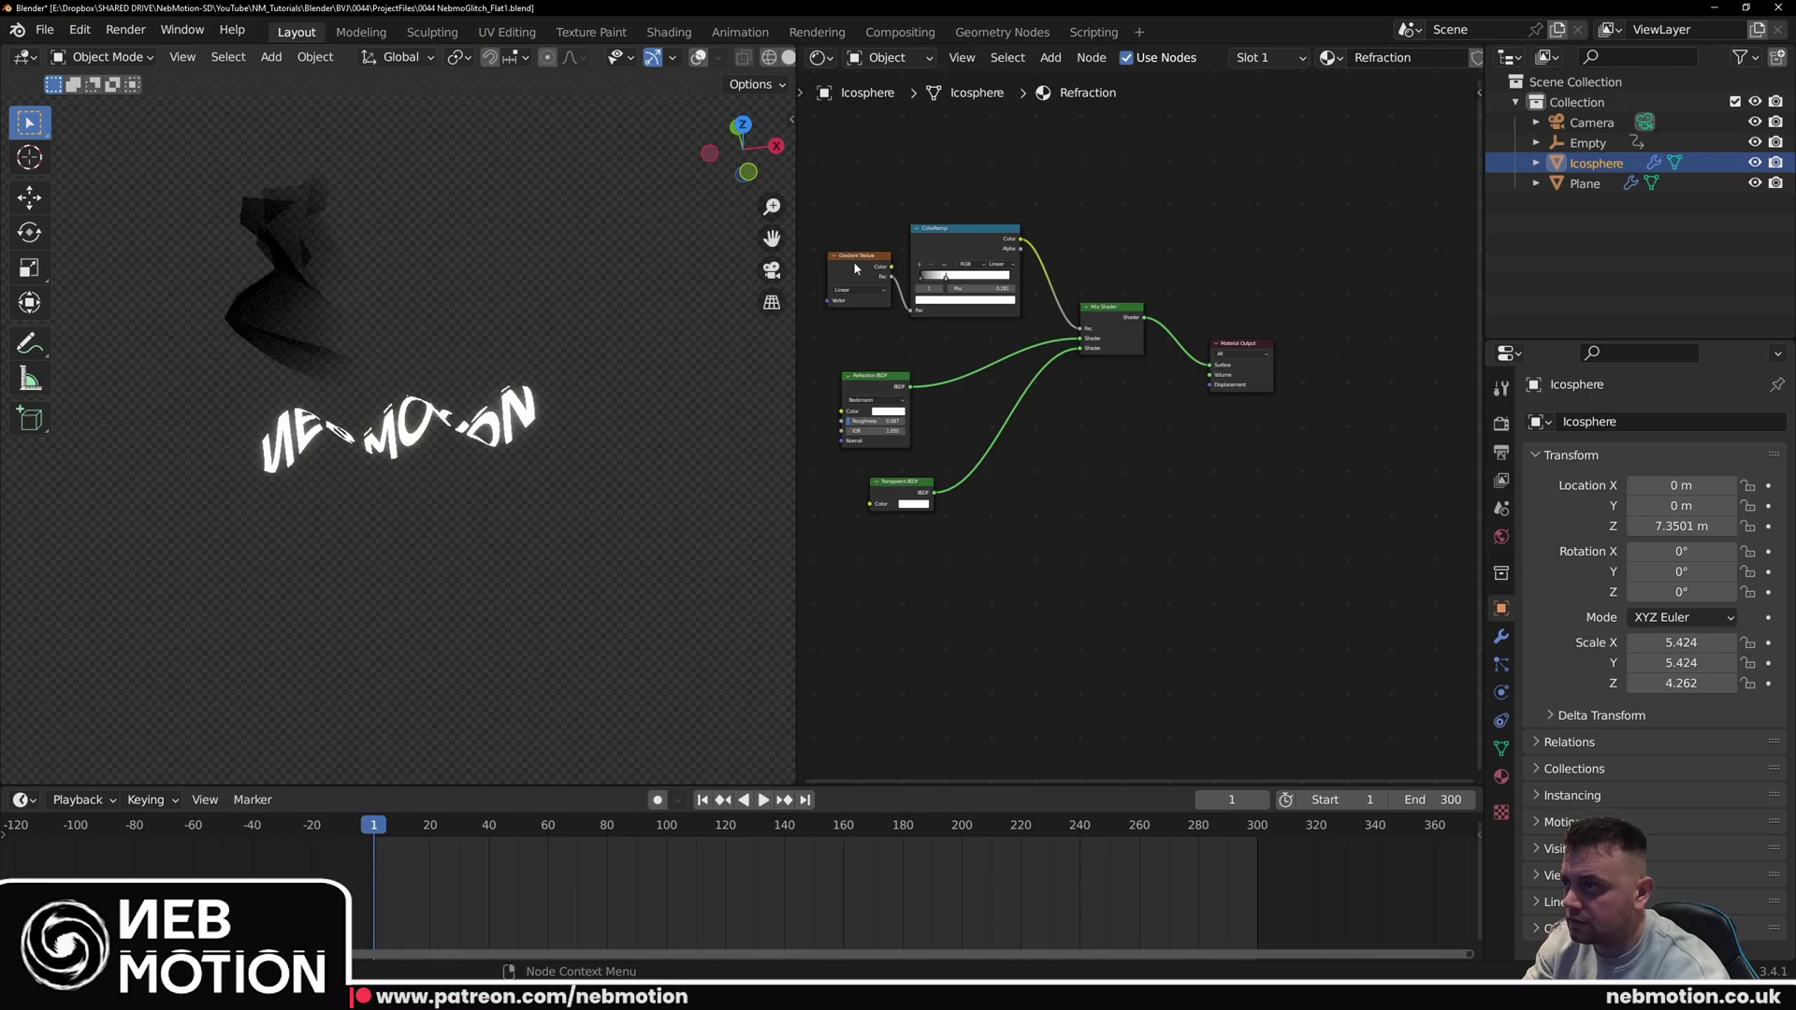
Step: Add Texture Coordinate and Mapping nodes to the Gradient Texture and set the Mapping Y rotation to about 180°
{"action": "key", "text": "ctrl+t"}
{"action": "scroll", "coordinate": [867, 211], "scroll_direction": "up", "scroll_amount": 3}
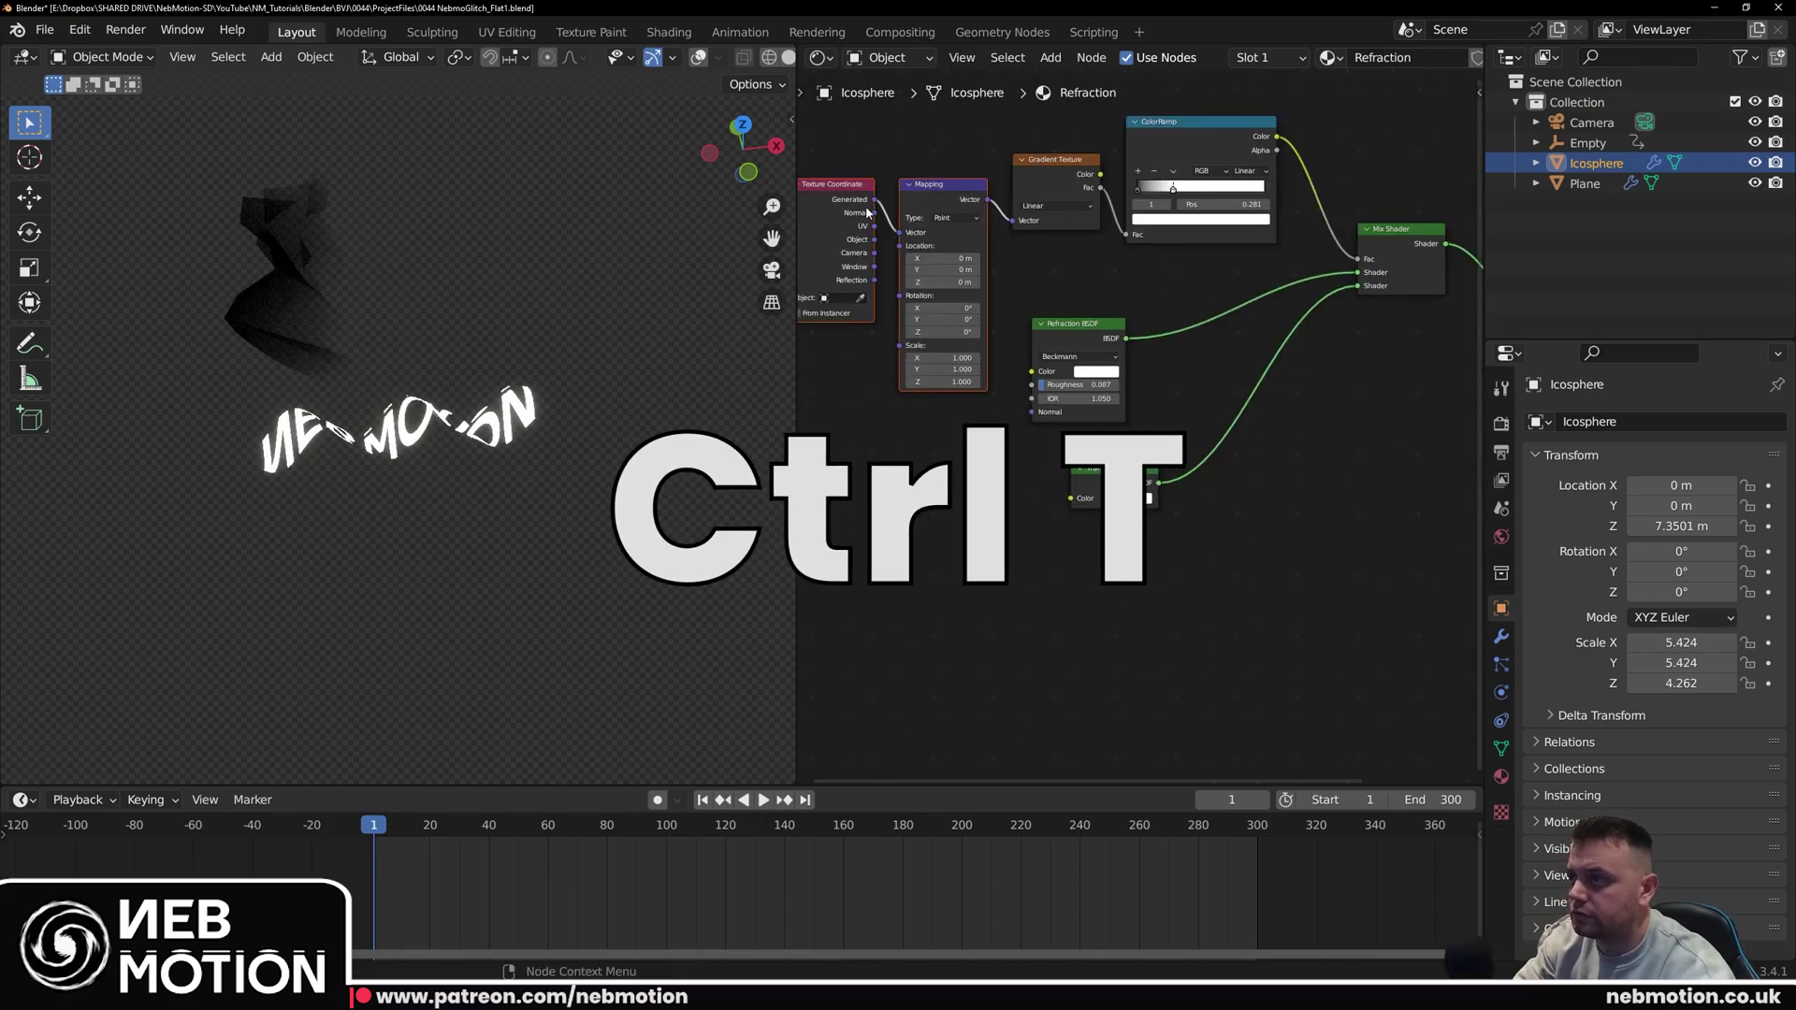
{"action": "left_click", "coordinate": [963, 576]}
{"action": "mouse_move", "coordinate": [943, 319]}
{"action": "left_mouse_down"}
{"action": "mouse_move", "coordinate": [1066, 319]}
{"action": "mouse_move", "coordinate": [1043, 319]}
{"action": "left_mouse_up"}
{"action": "key", "text": "KP_7"}
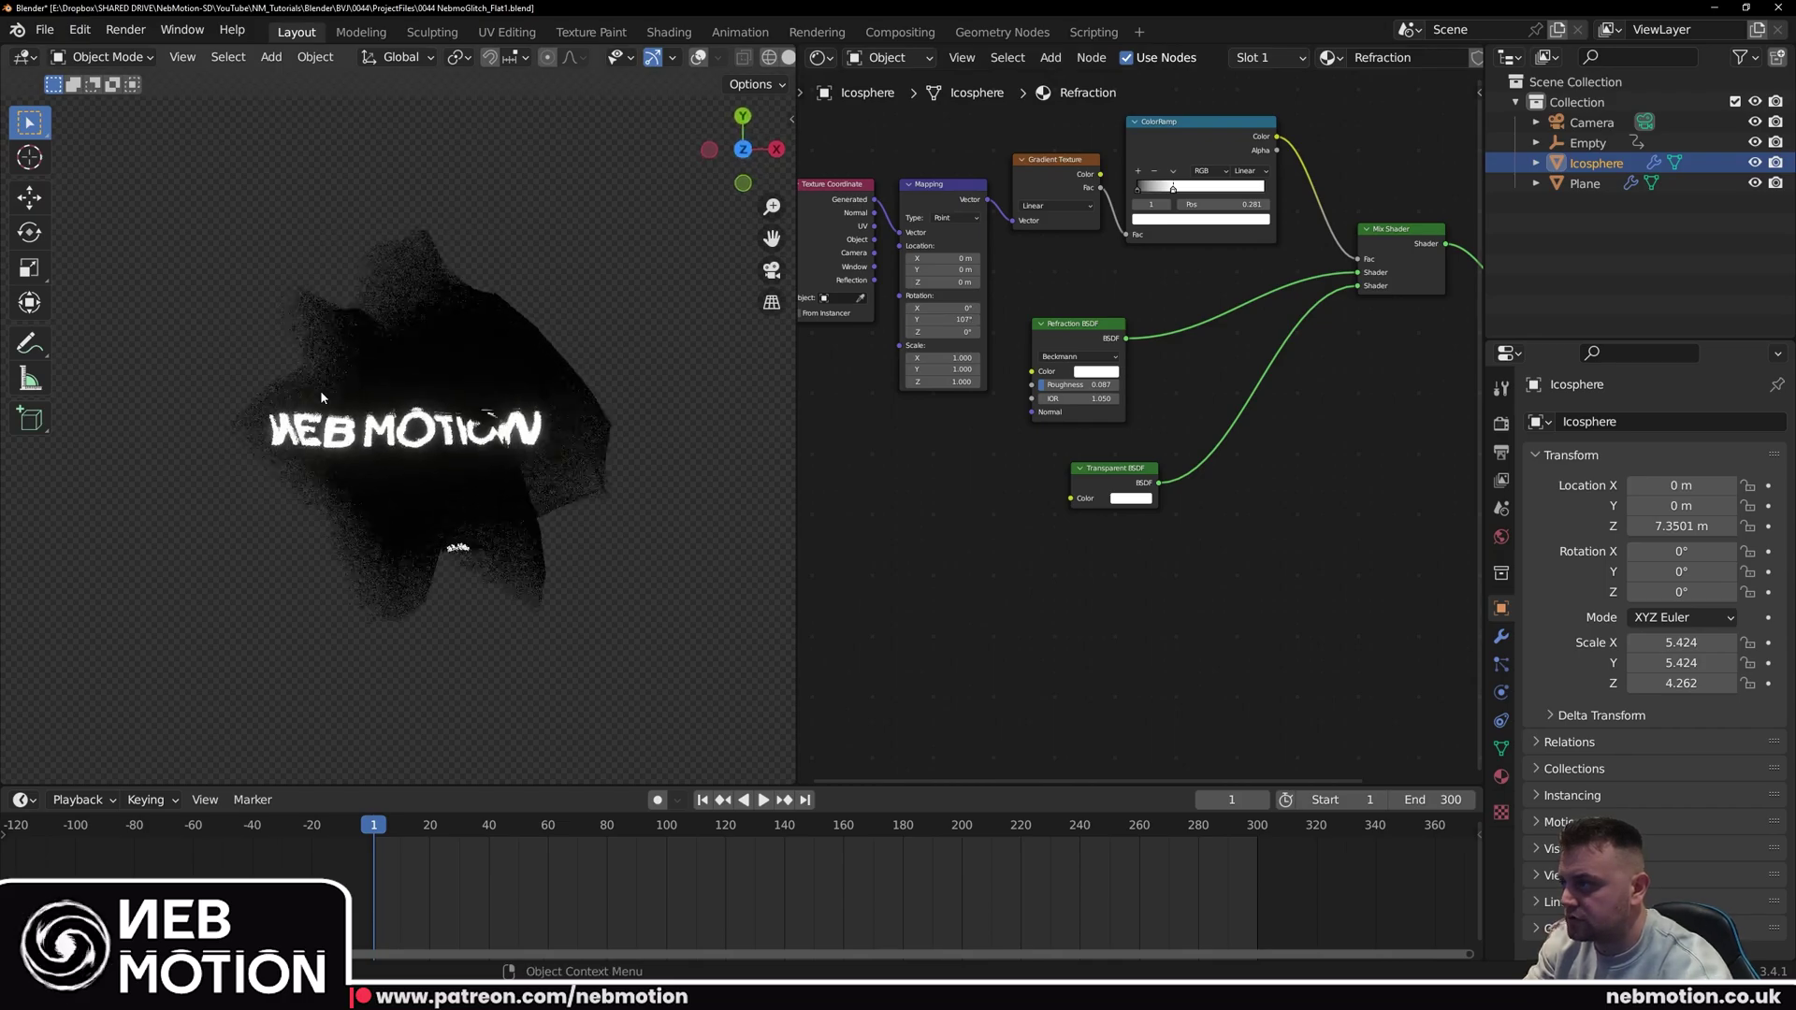
{"action": "key", "text": "KP_0"}
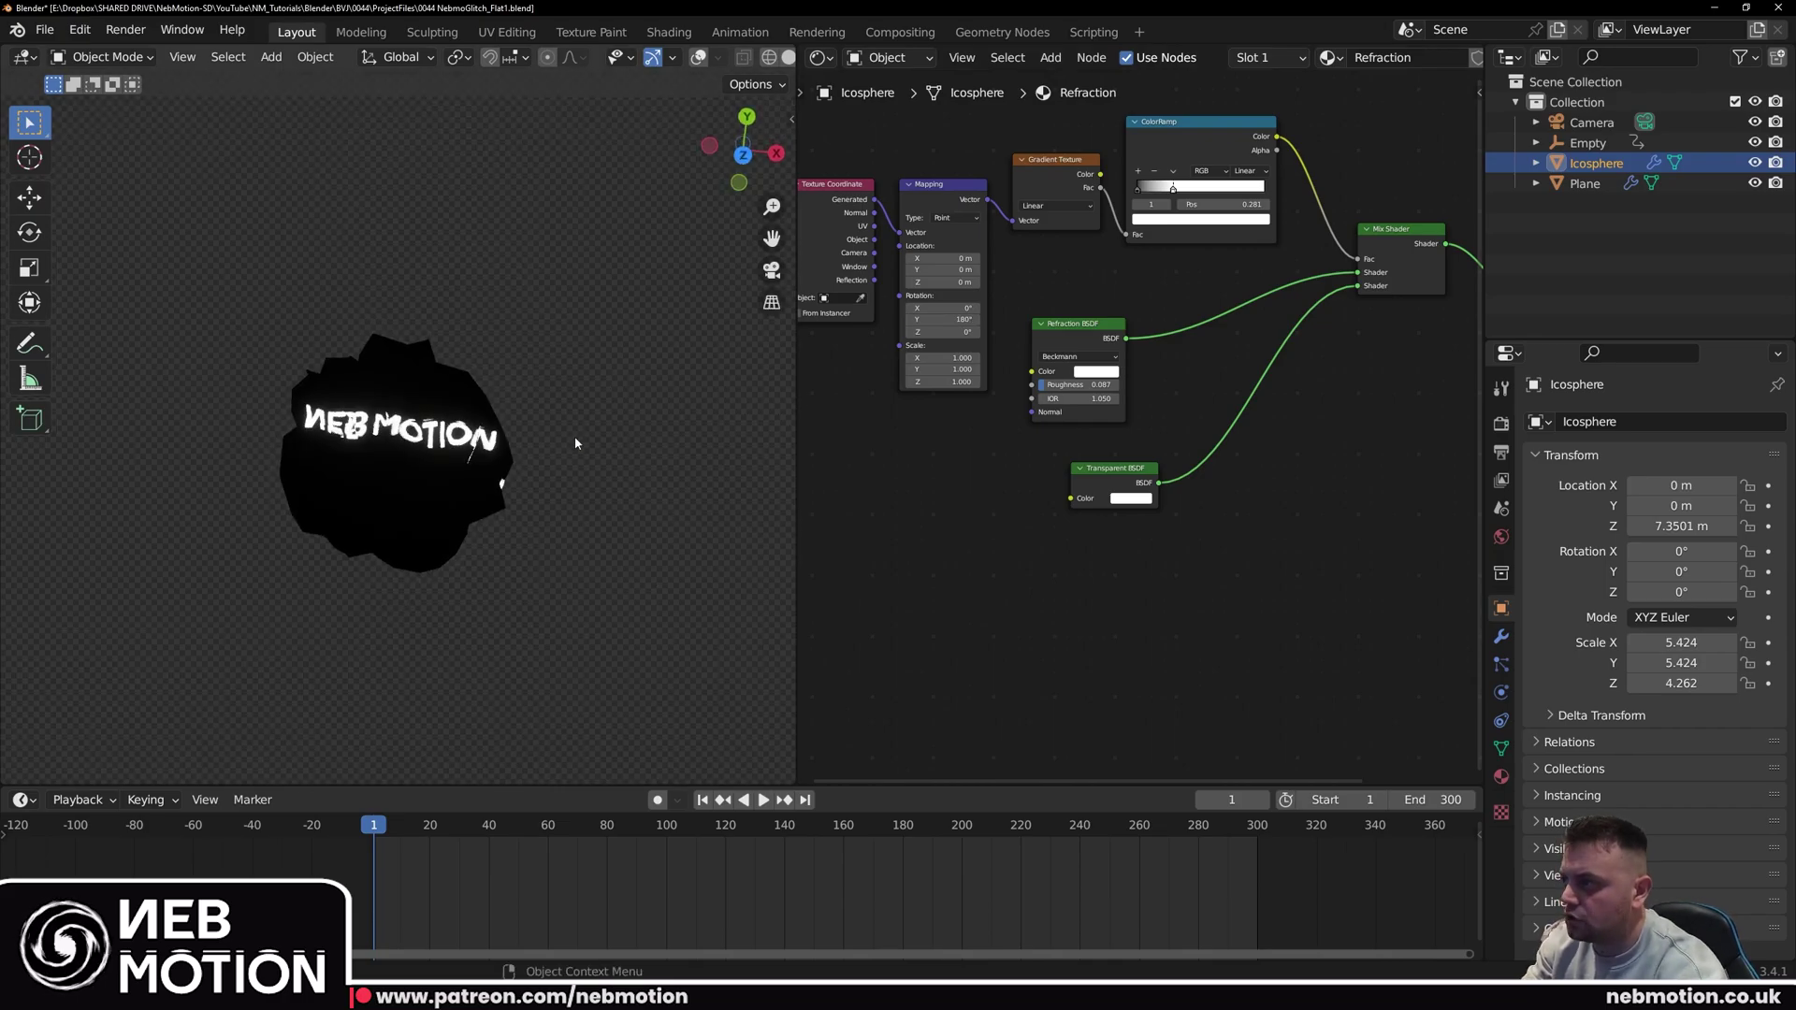
{"action": "key", "text": "KP_0"}
Step: Try a Quadratic Sphere gradient driven by Object coordinates, with the black ramp stop at about 0.278
{"action": "left_click_drag", "start_coordinate": [1142, 189], "coordinate": [1156, 189]}
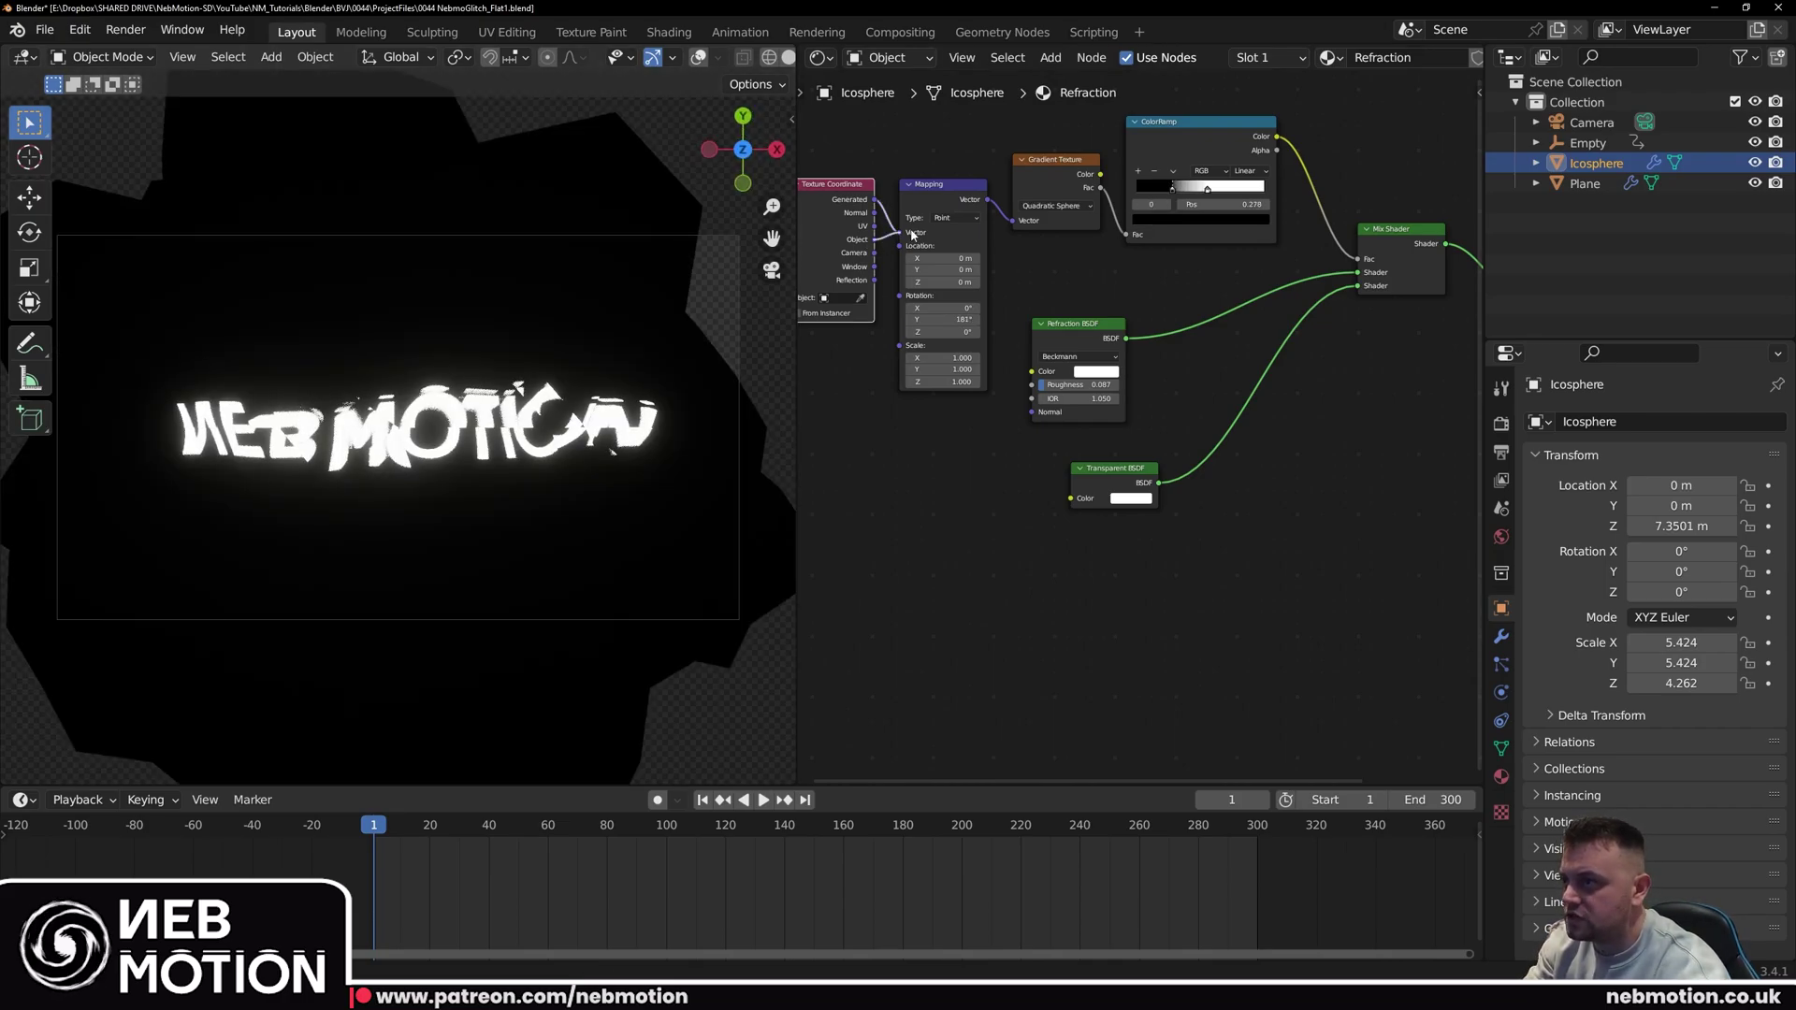
{"action": "left_click_drag", "start_coordinate": [911, 235], "coordinate": [904, 234]}
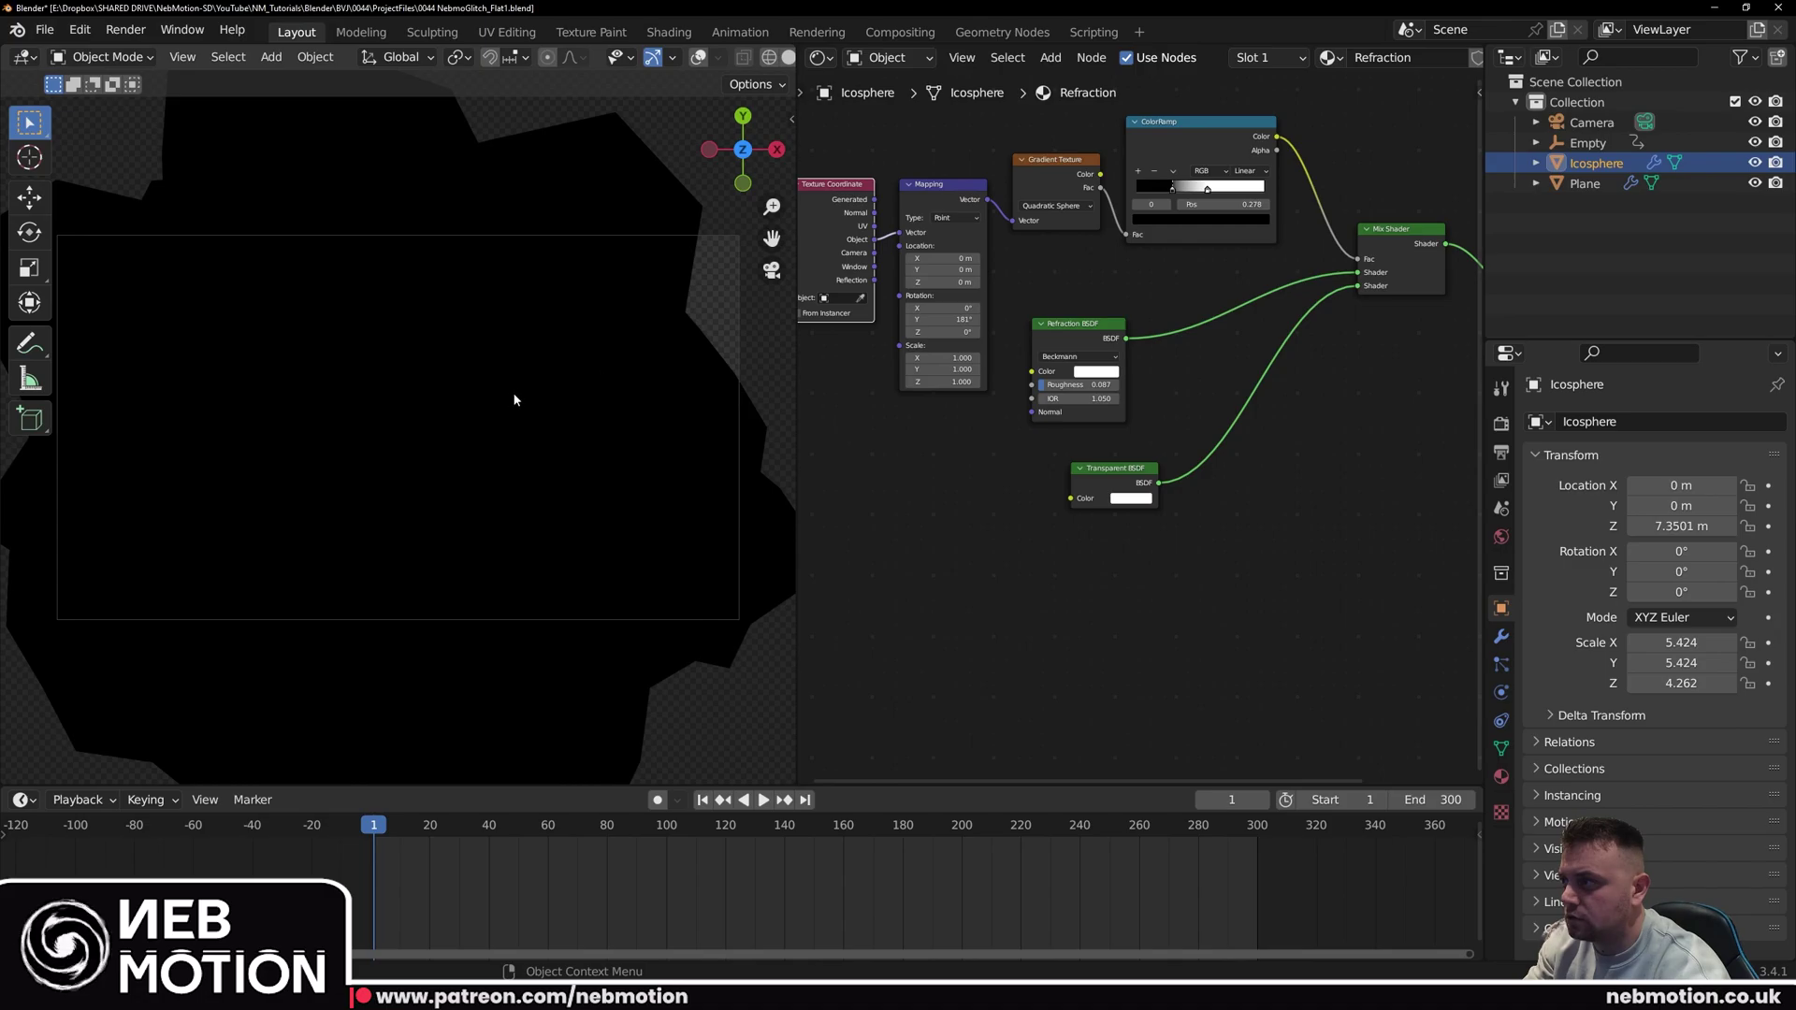
{"action": "scroll", "coordinate": [514, 400], "scroll_direction": "down", "scroll_amount": 1}
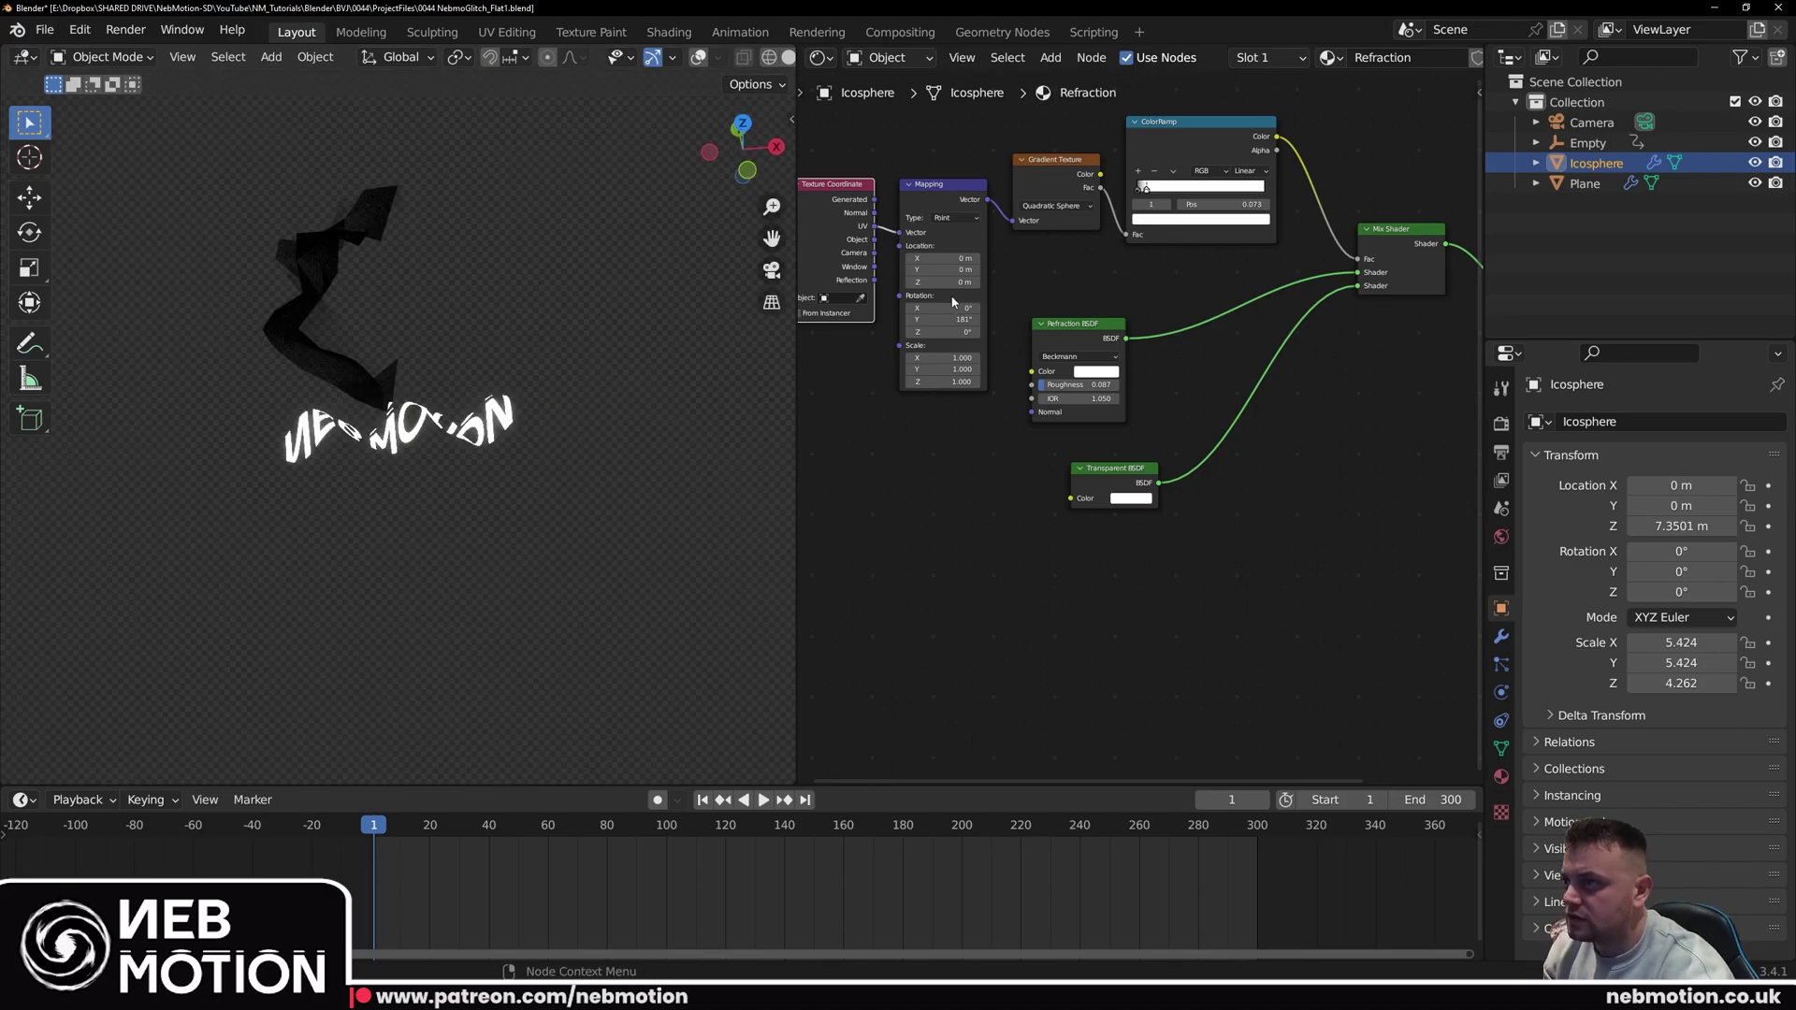
Step: Use a Radial gradient with the Mapping rotation reset to 0° and move the ColorRamp's white stop to about 0.62
{"action": "left_click_drag", "start_coordinate": [951, 319], "coordinate": [956, 319]}
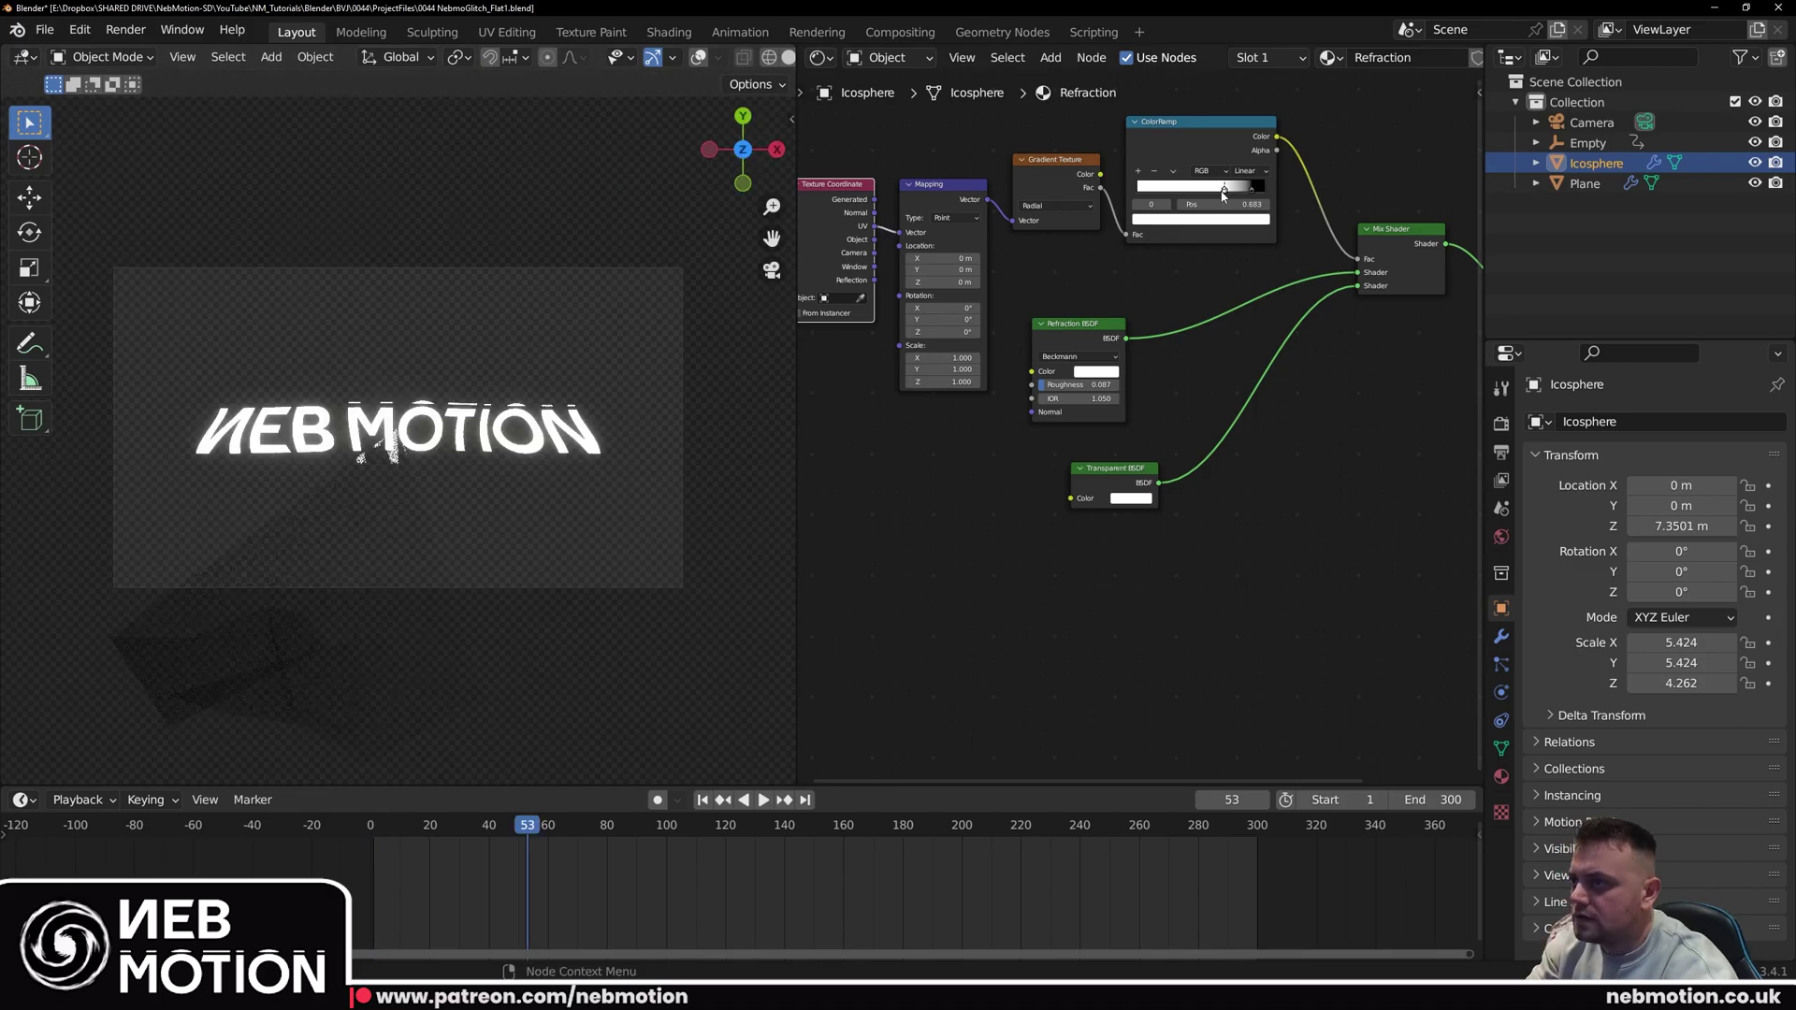
{"action": "left_click_drag", "start_coordinate": [941, 333], "coordinate": [978, 334]}
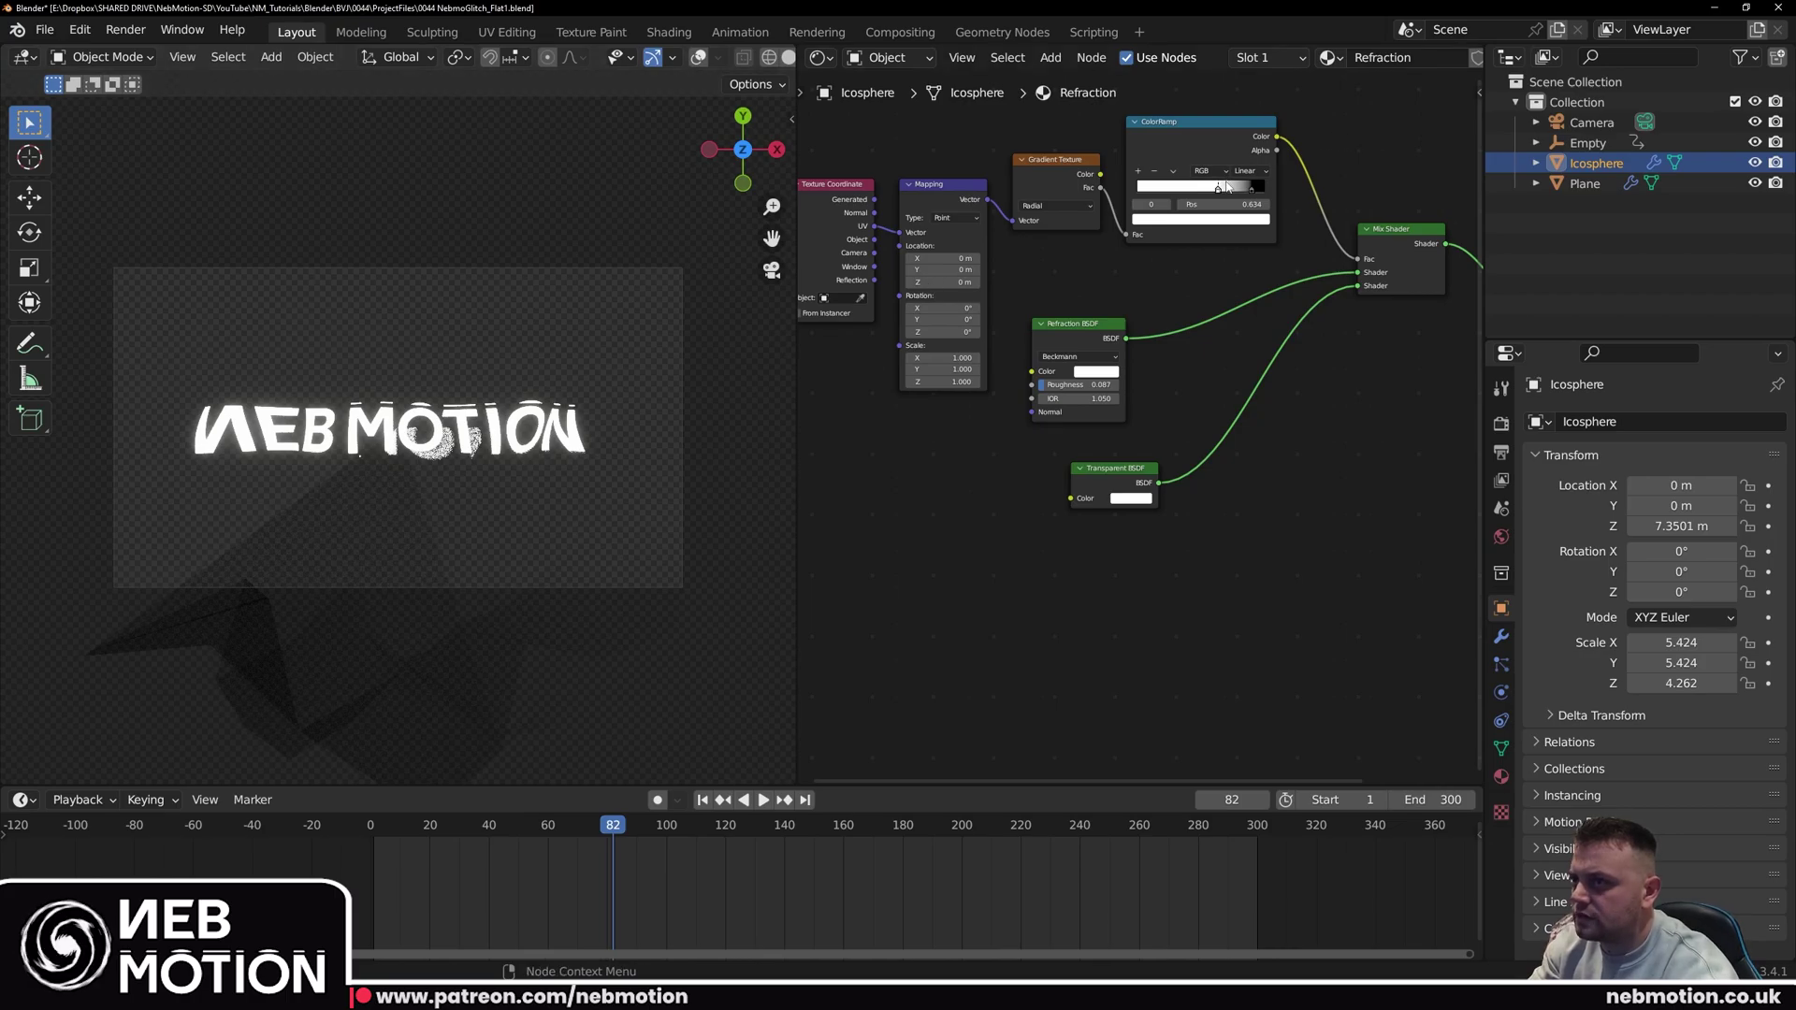
{"action": "left_click_drag", "start_coordinate": [1225, 187], "coordinate": [1245, 187]}
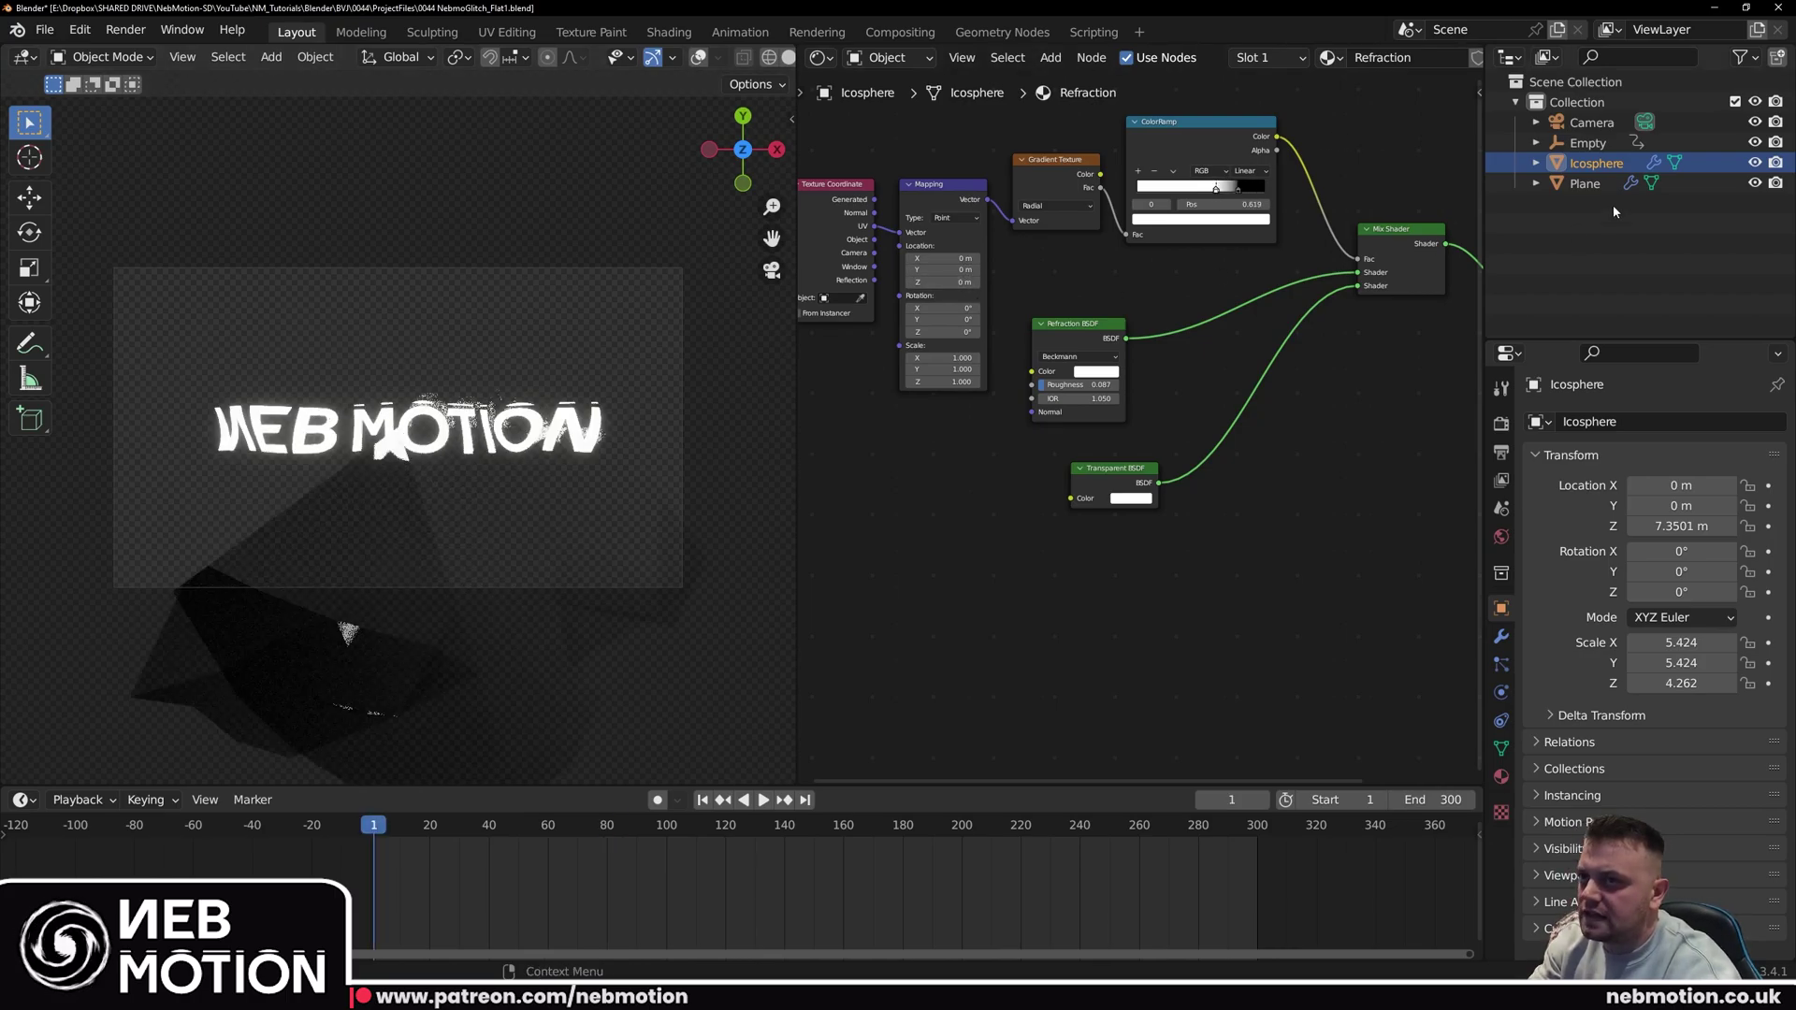
Step: Keyframe the Icosphere's Z rotation at 0° on frame 1 and at 360° on frame 301
{"action": "left_click_drag", "start_coordinate": [1681, 592], "coordinate": [1791, 592]}
{"action": "right_click", "coordinate": [1681, 592]}
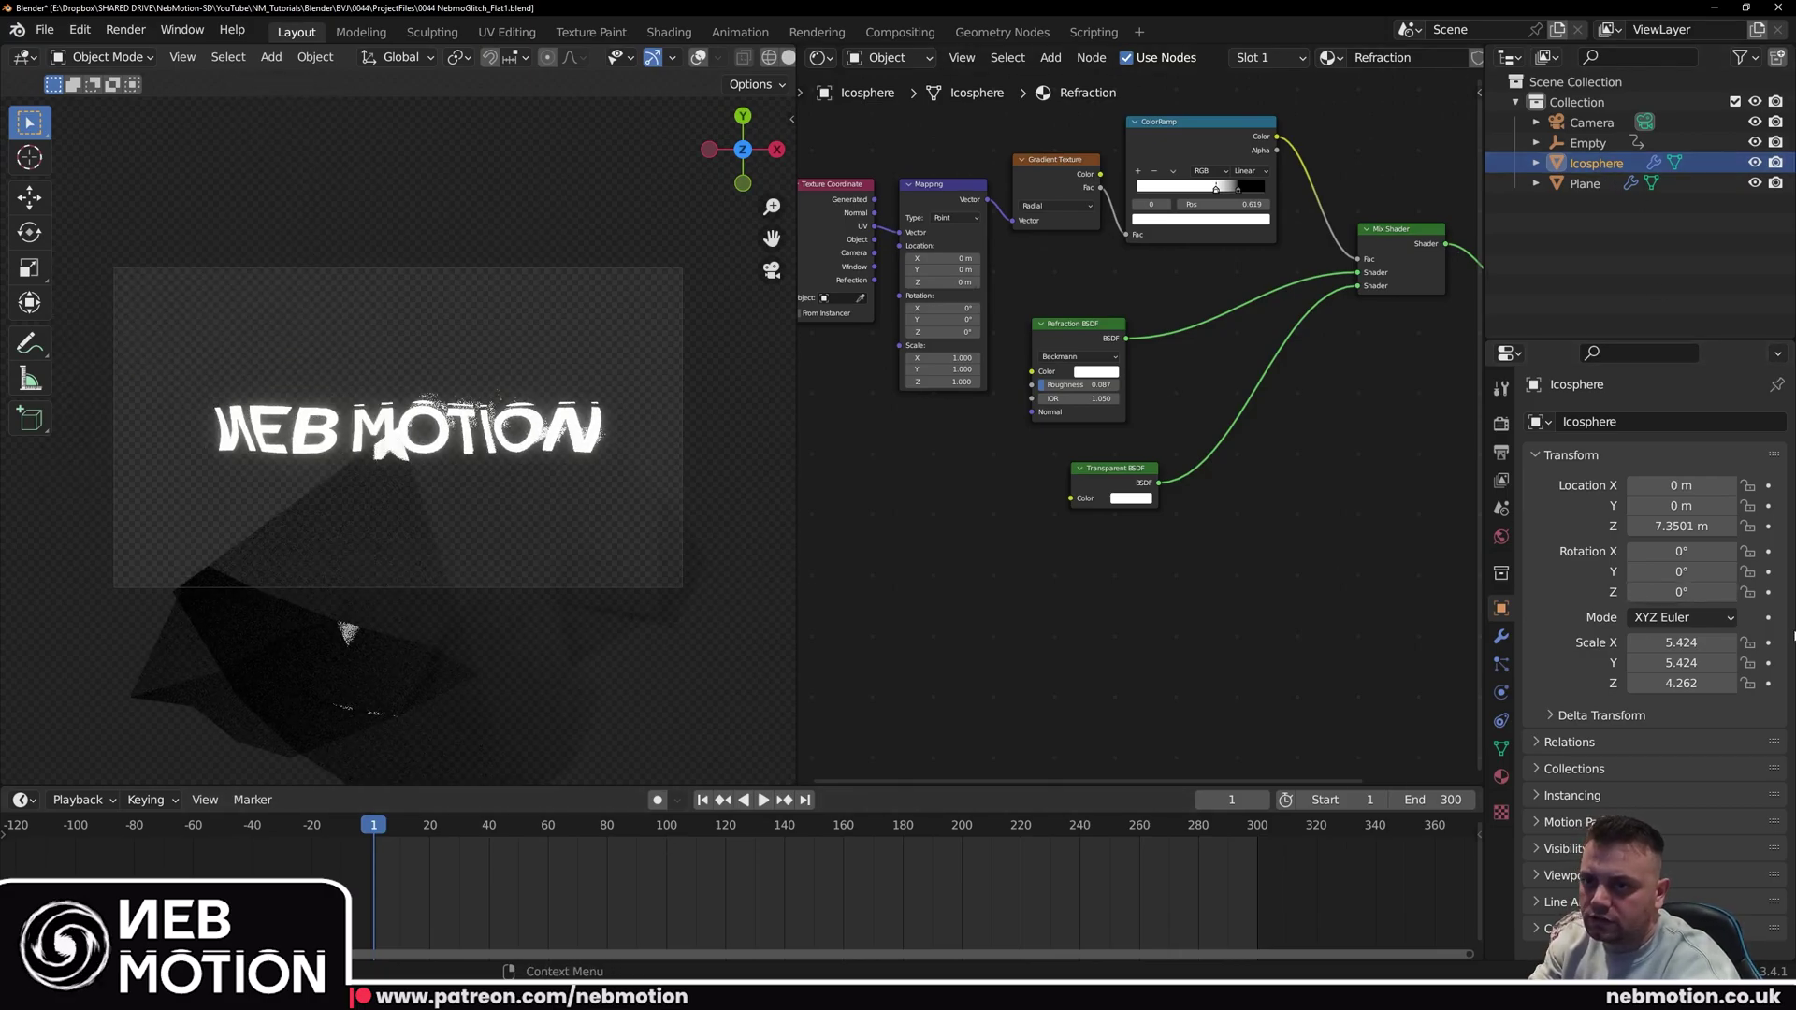
{"action": "left_click", "coordinate": [1767, 593]}
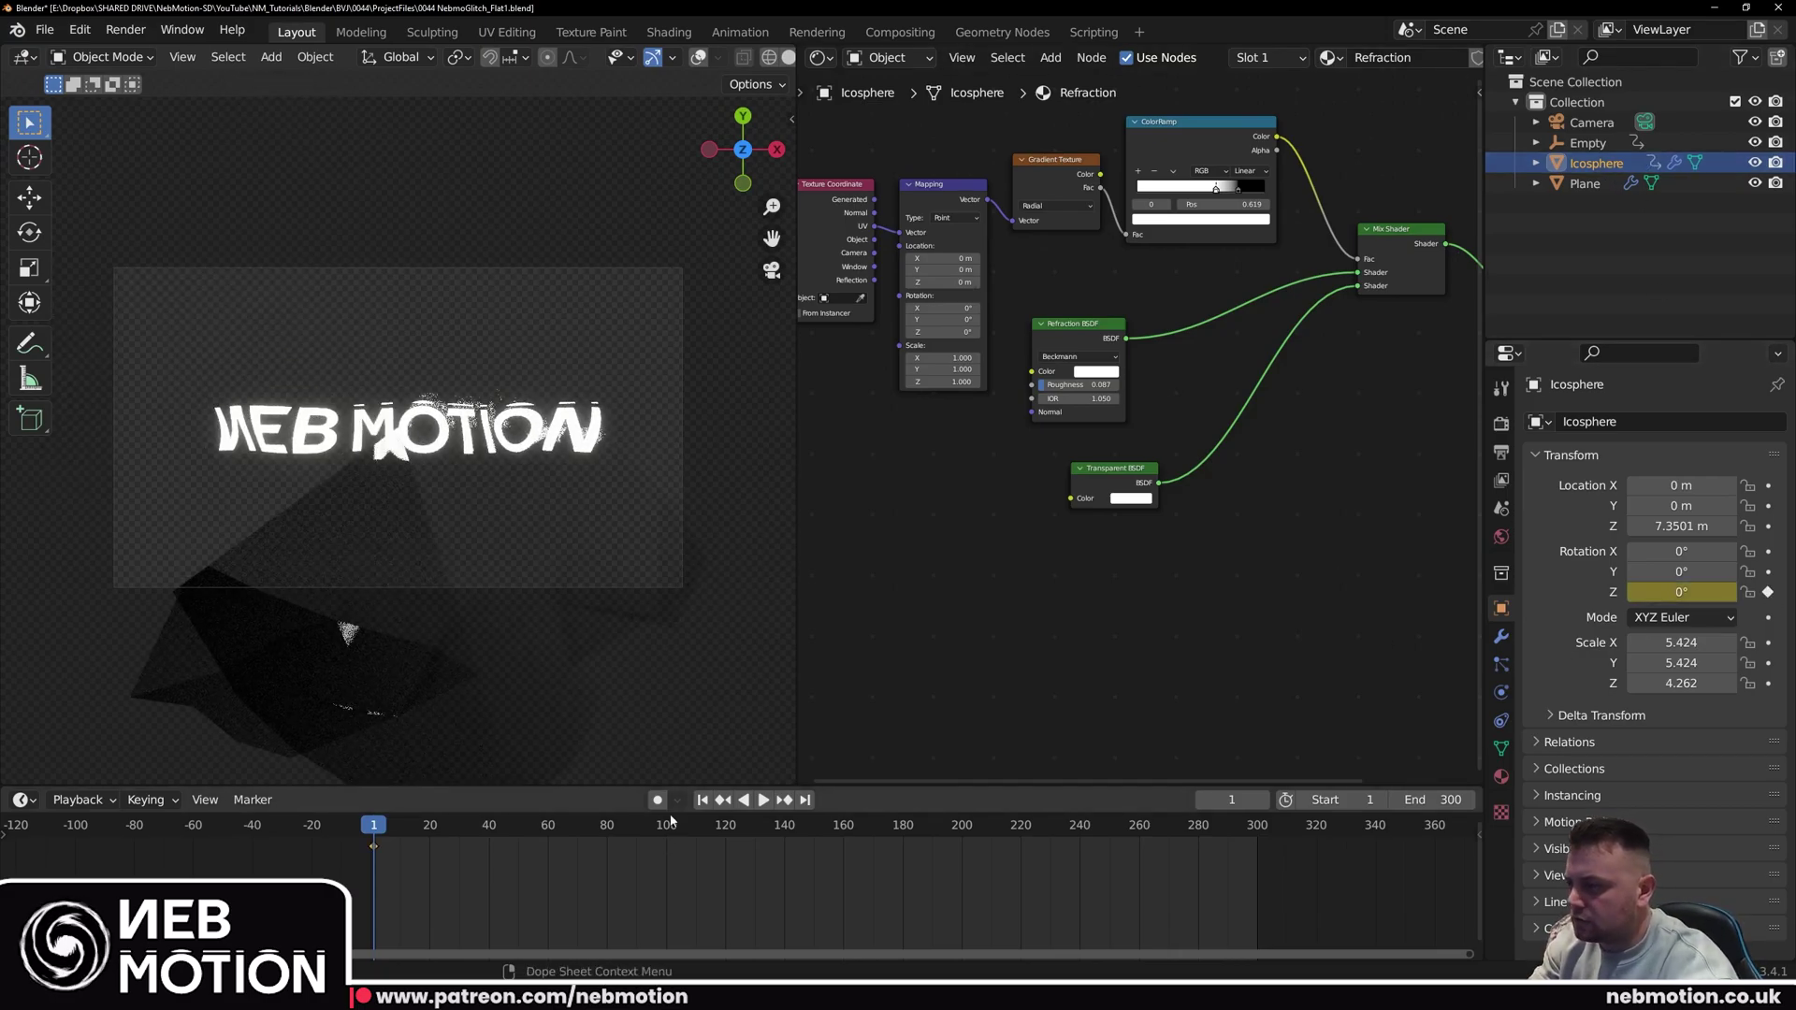
{"action": "left_click", "coordinate": [788, 801]}
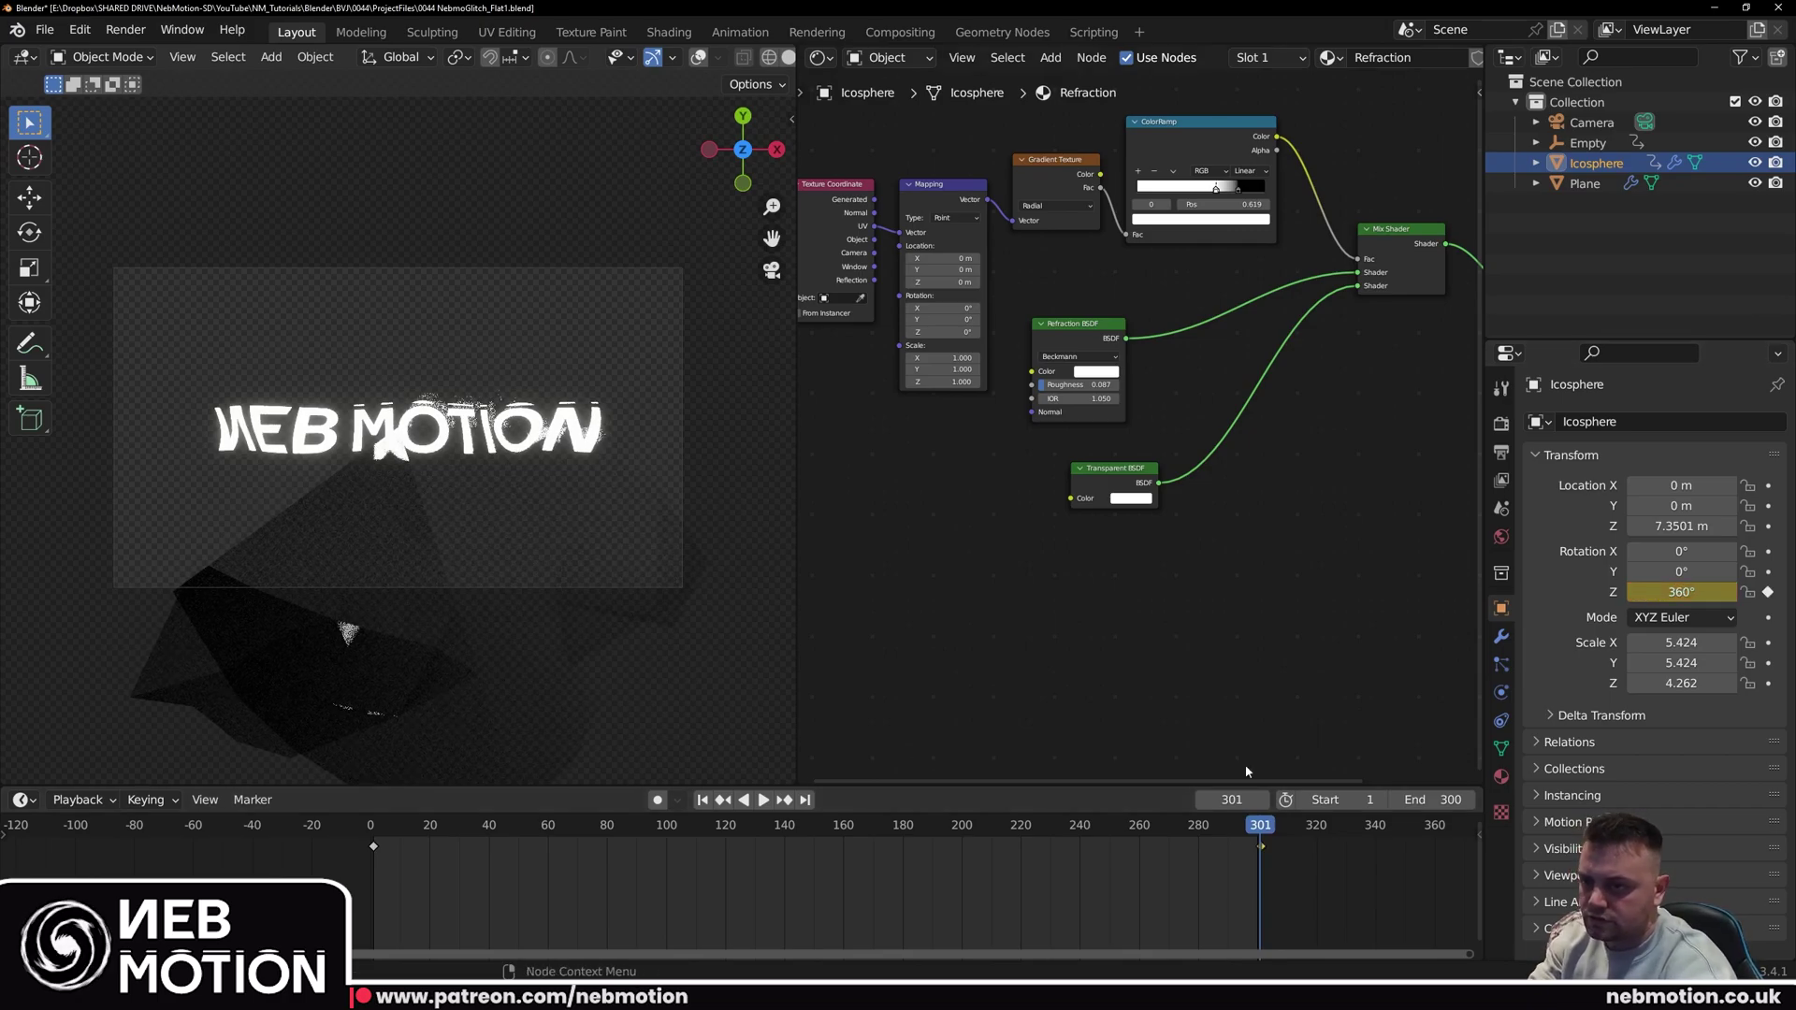
Step: Set the interpolation of the Icosphere's Z rotation keyframes to linear
{"action": "left_click", "coordinate": [816, 825]}
{"action": "key", "text": "a"}
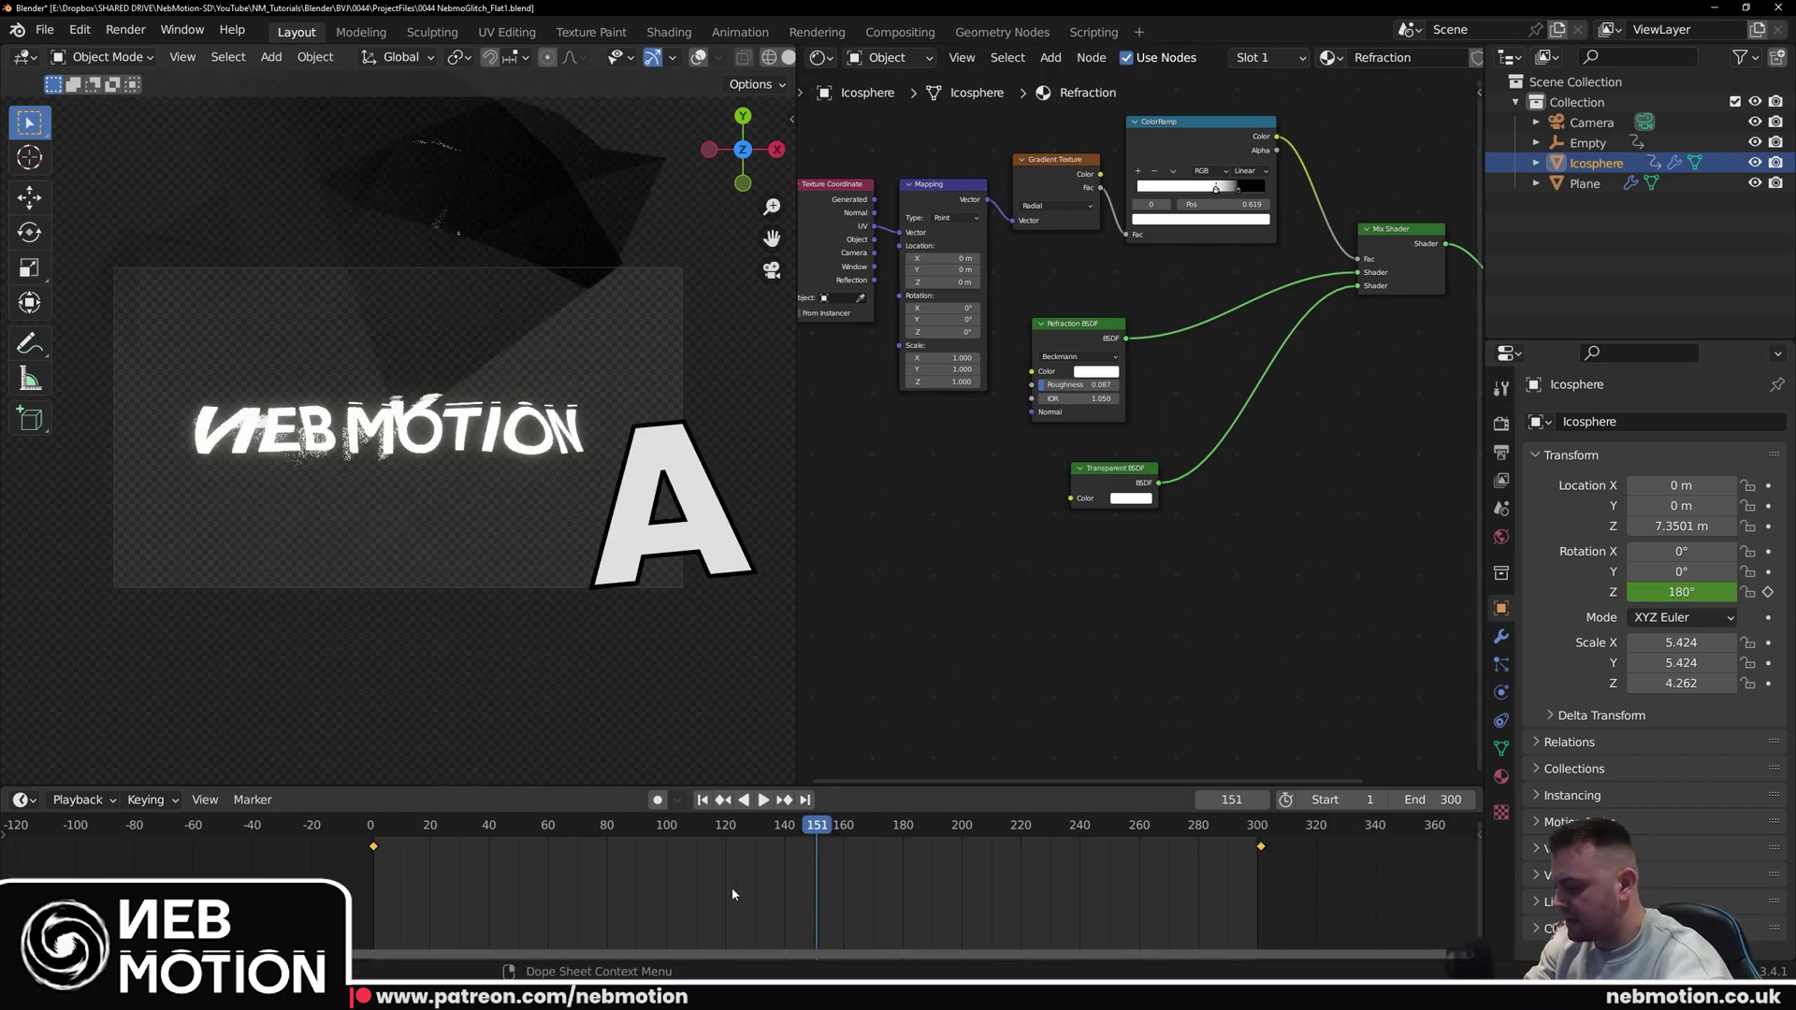
{"action": "key", "text": "t"}
{"action": "left_click", "coordinate": [652, 849]}
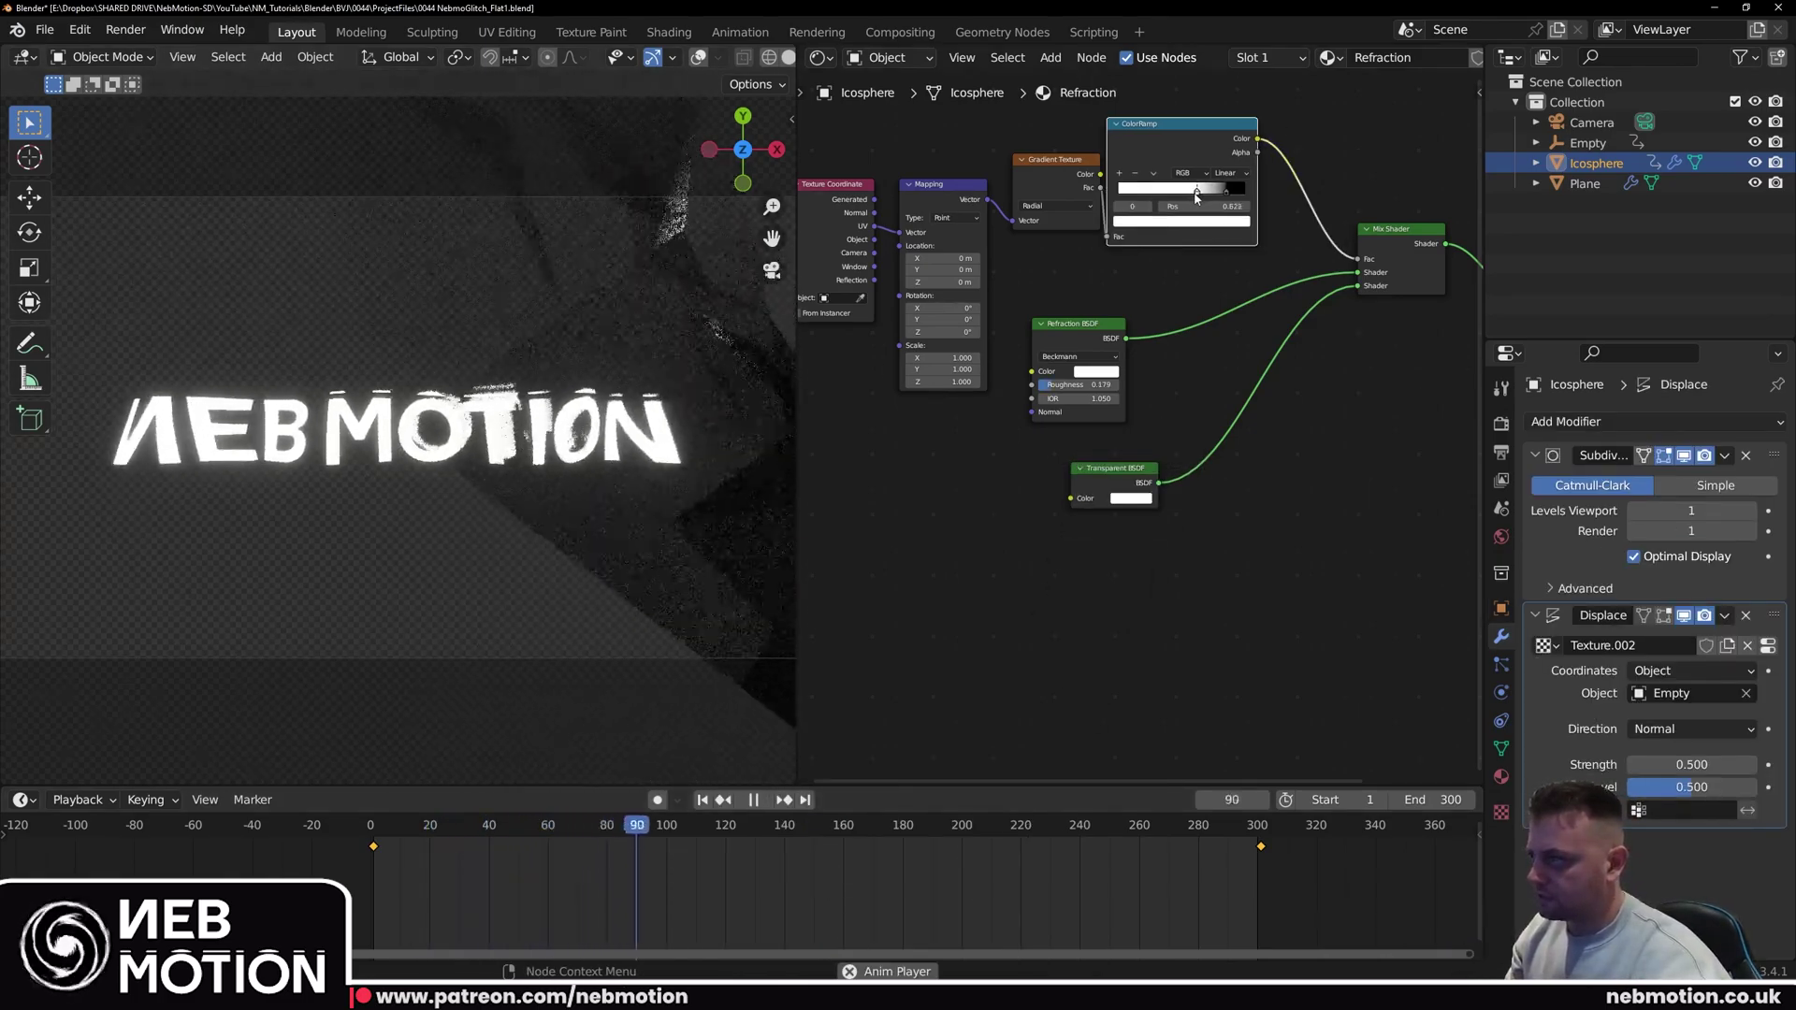
Step: Move the ColorRamp's black stop to about 0.937, and try and undo an X rotation on the Icosphere
{"action": "left_click_drag", "start_coordinate": [1202, 191], "coordinate": [1237, 194]}
{"action": "left_click_drag", "start_coordinate": [1681, 551], "coordinate": [1791, 551]}
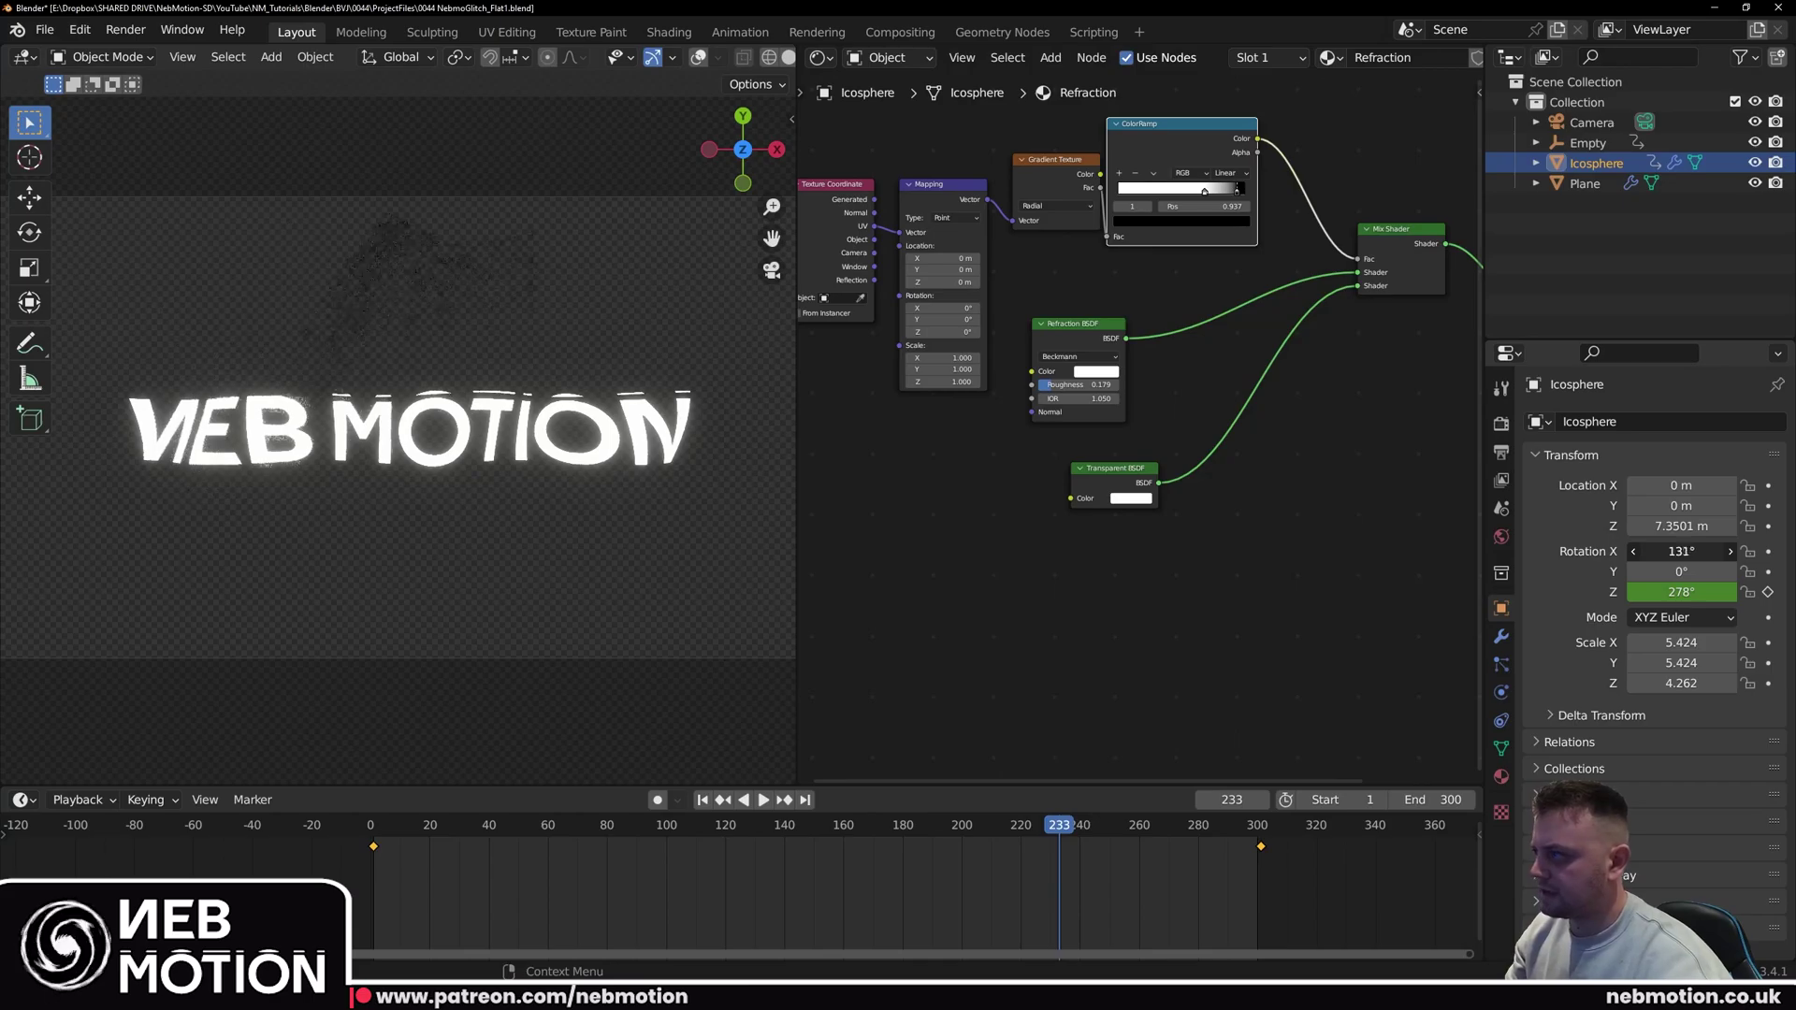
{"action": "key", "text": "ctrl+z"}
{"action": "left_click", "coordinate": [701, 799]}
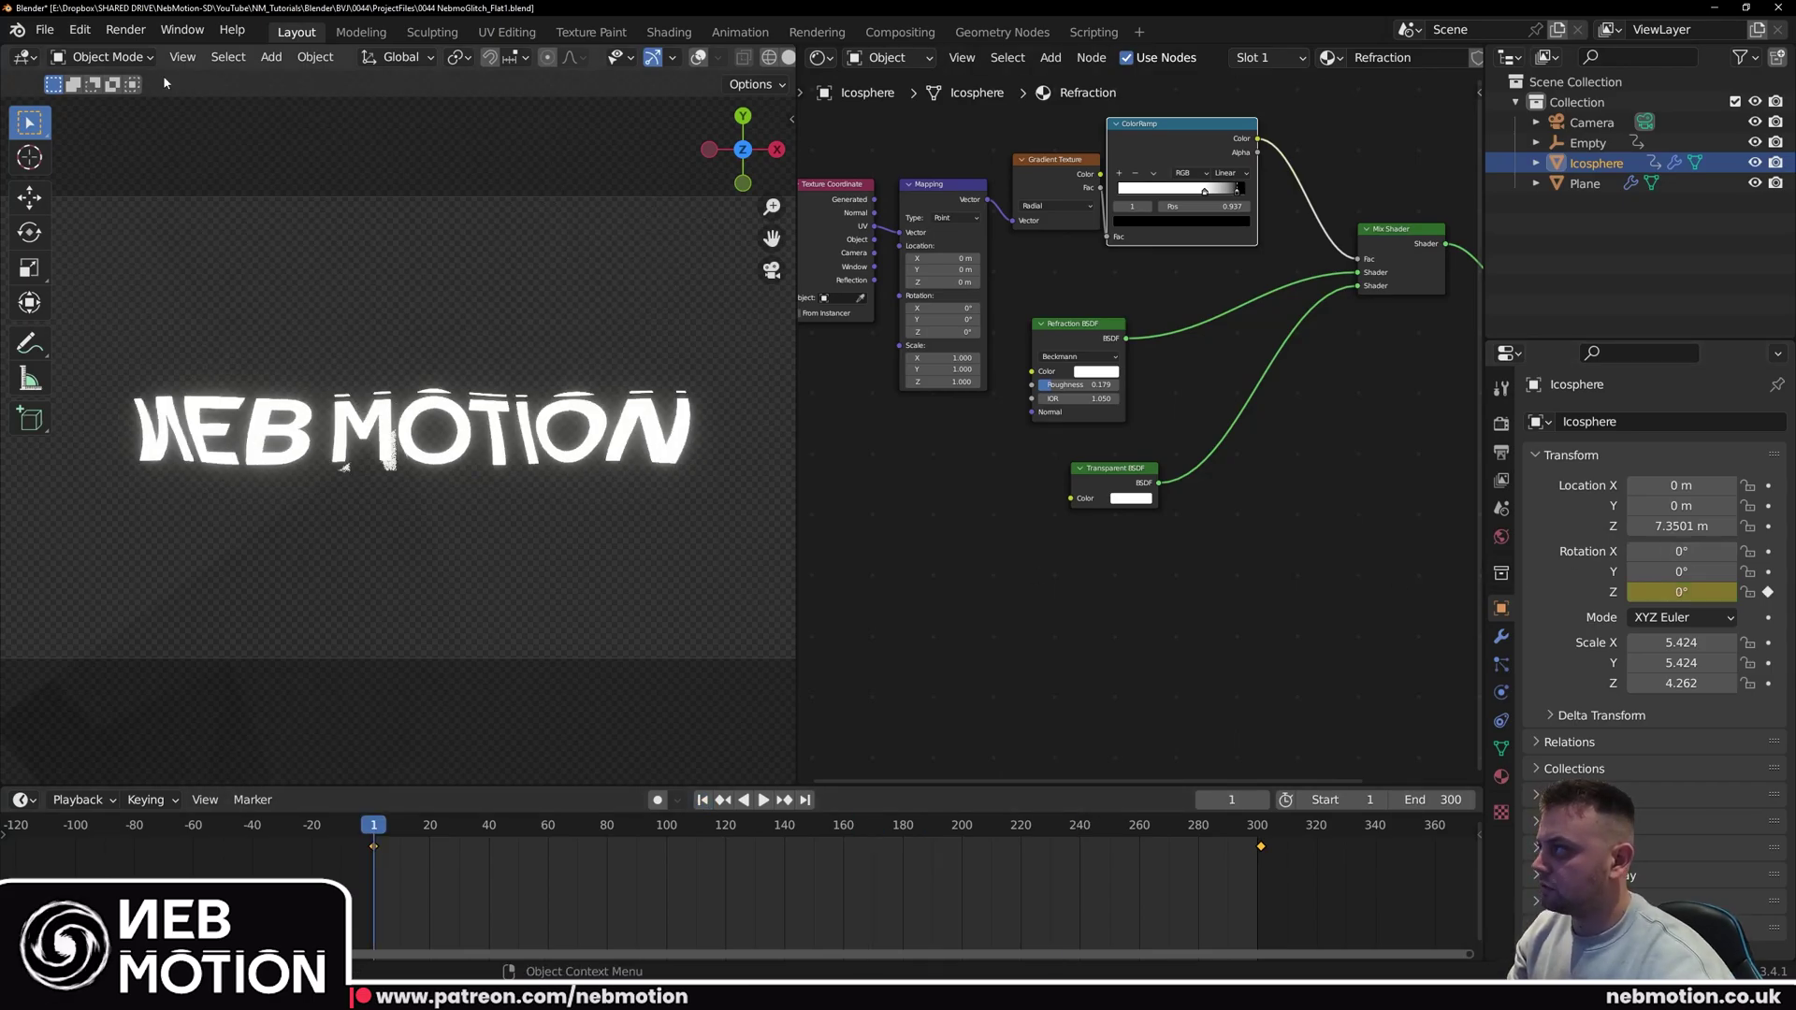
Step: Save the project as "0044 NebmoGlitch_Radar.blend" and start a new variant named "0044 NebmoGlitch_Ghostyblend.blend"
{"action": "left_click", "coordinate": [51, 35]}
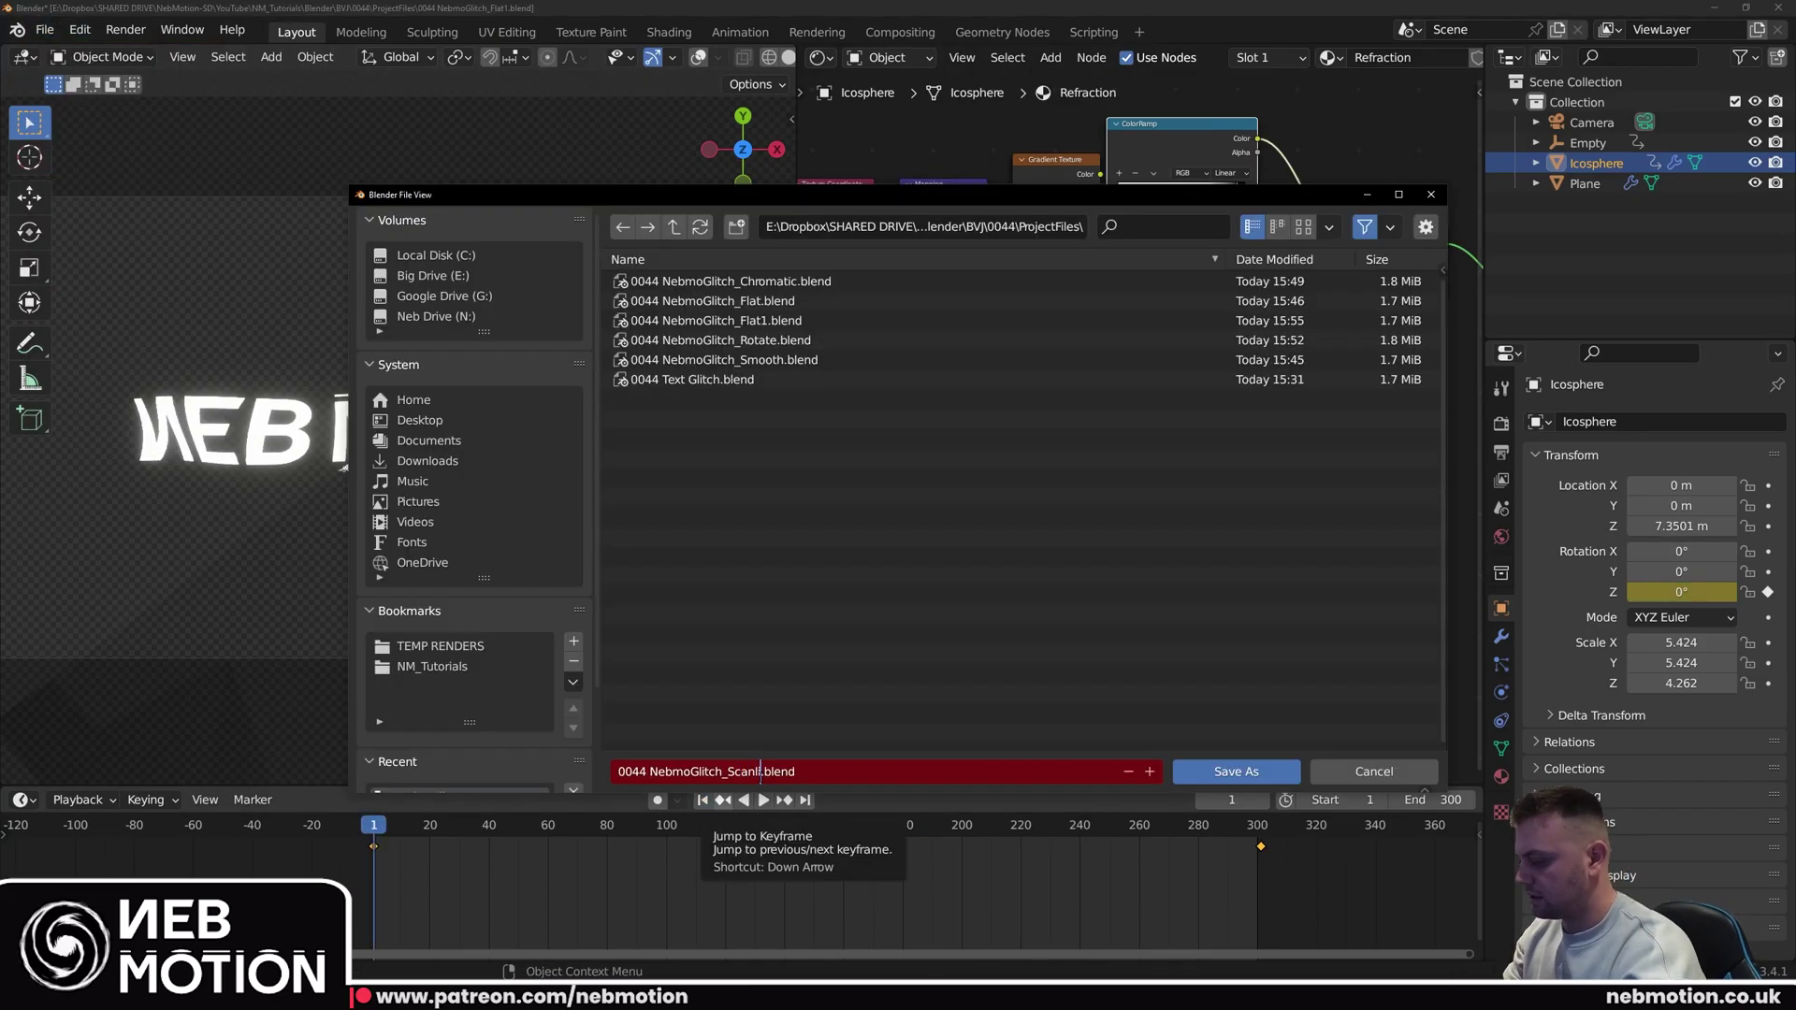
{"action": "type", "text": "ar"}
{"action": "key", "text": "Return"}
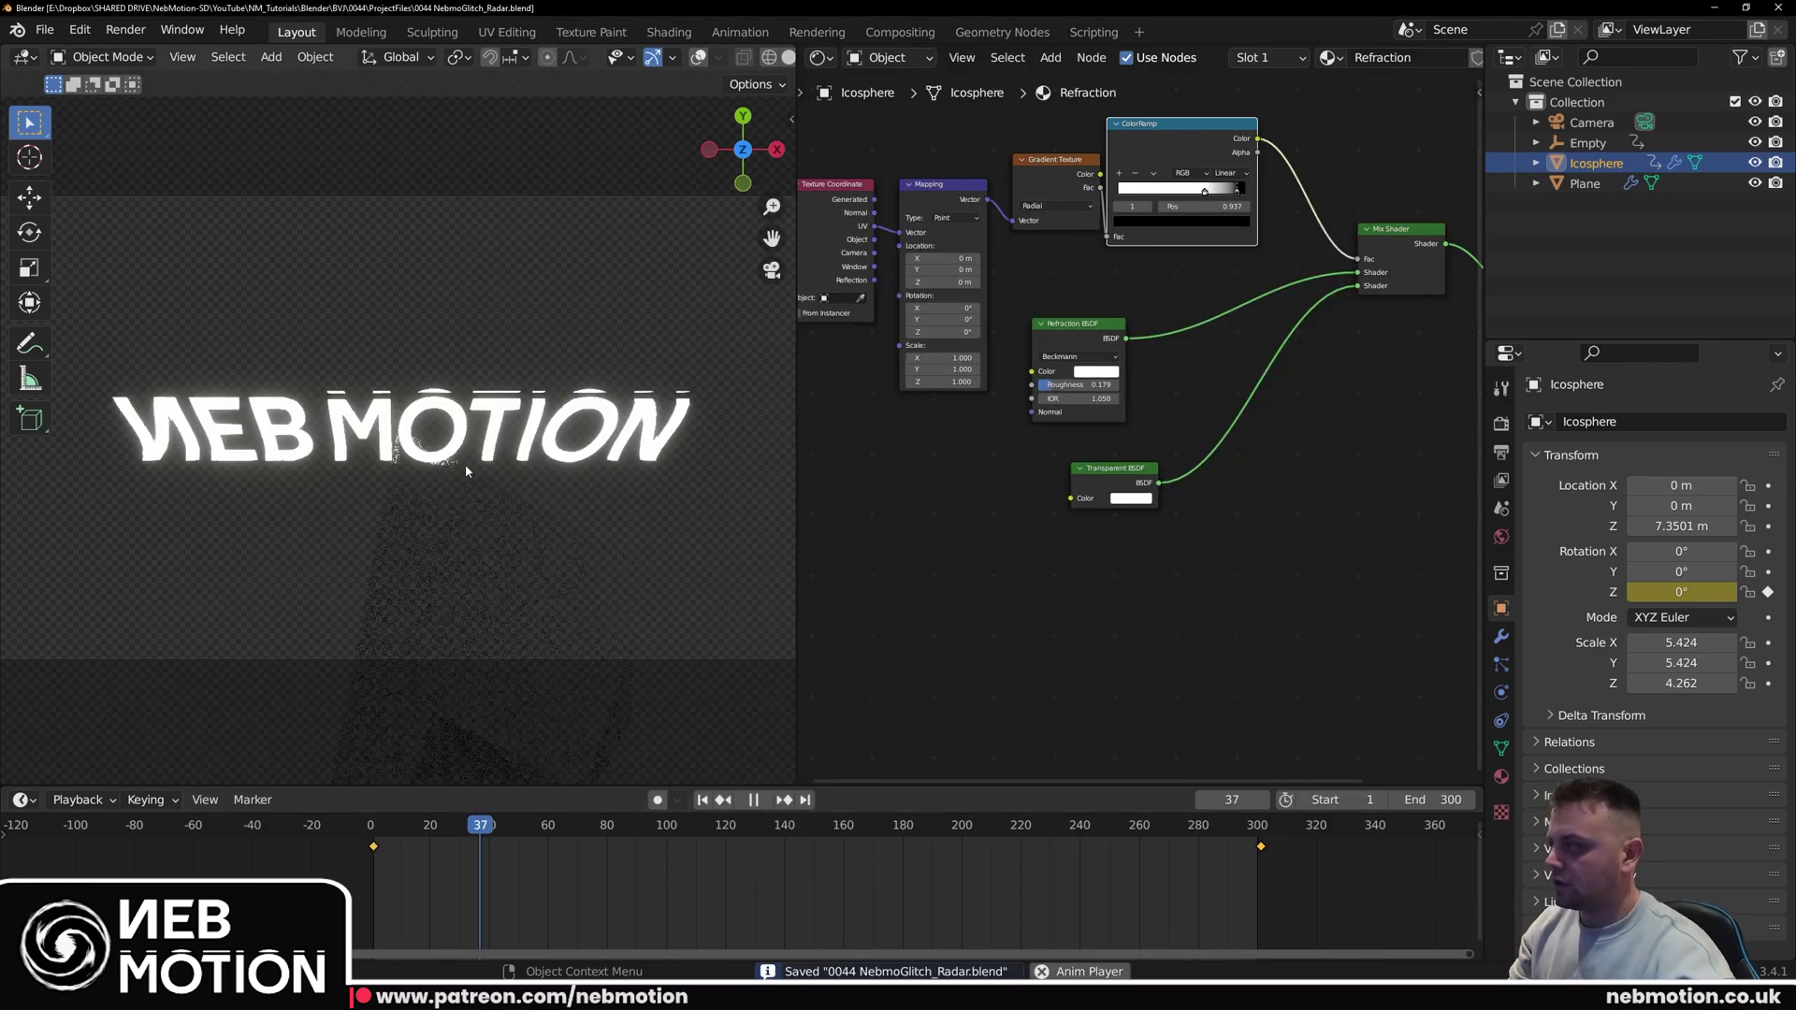
{"action": "left_click", "coordinate": [48, 34]}
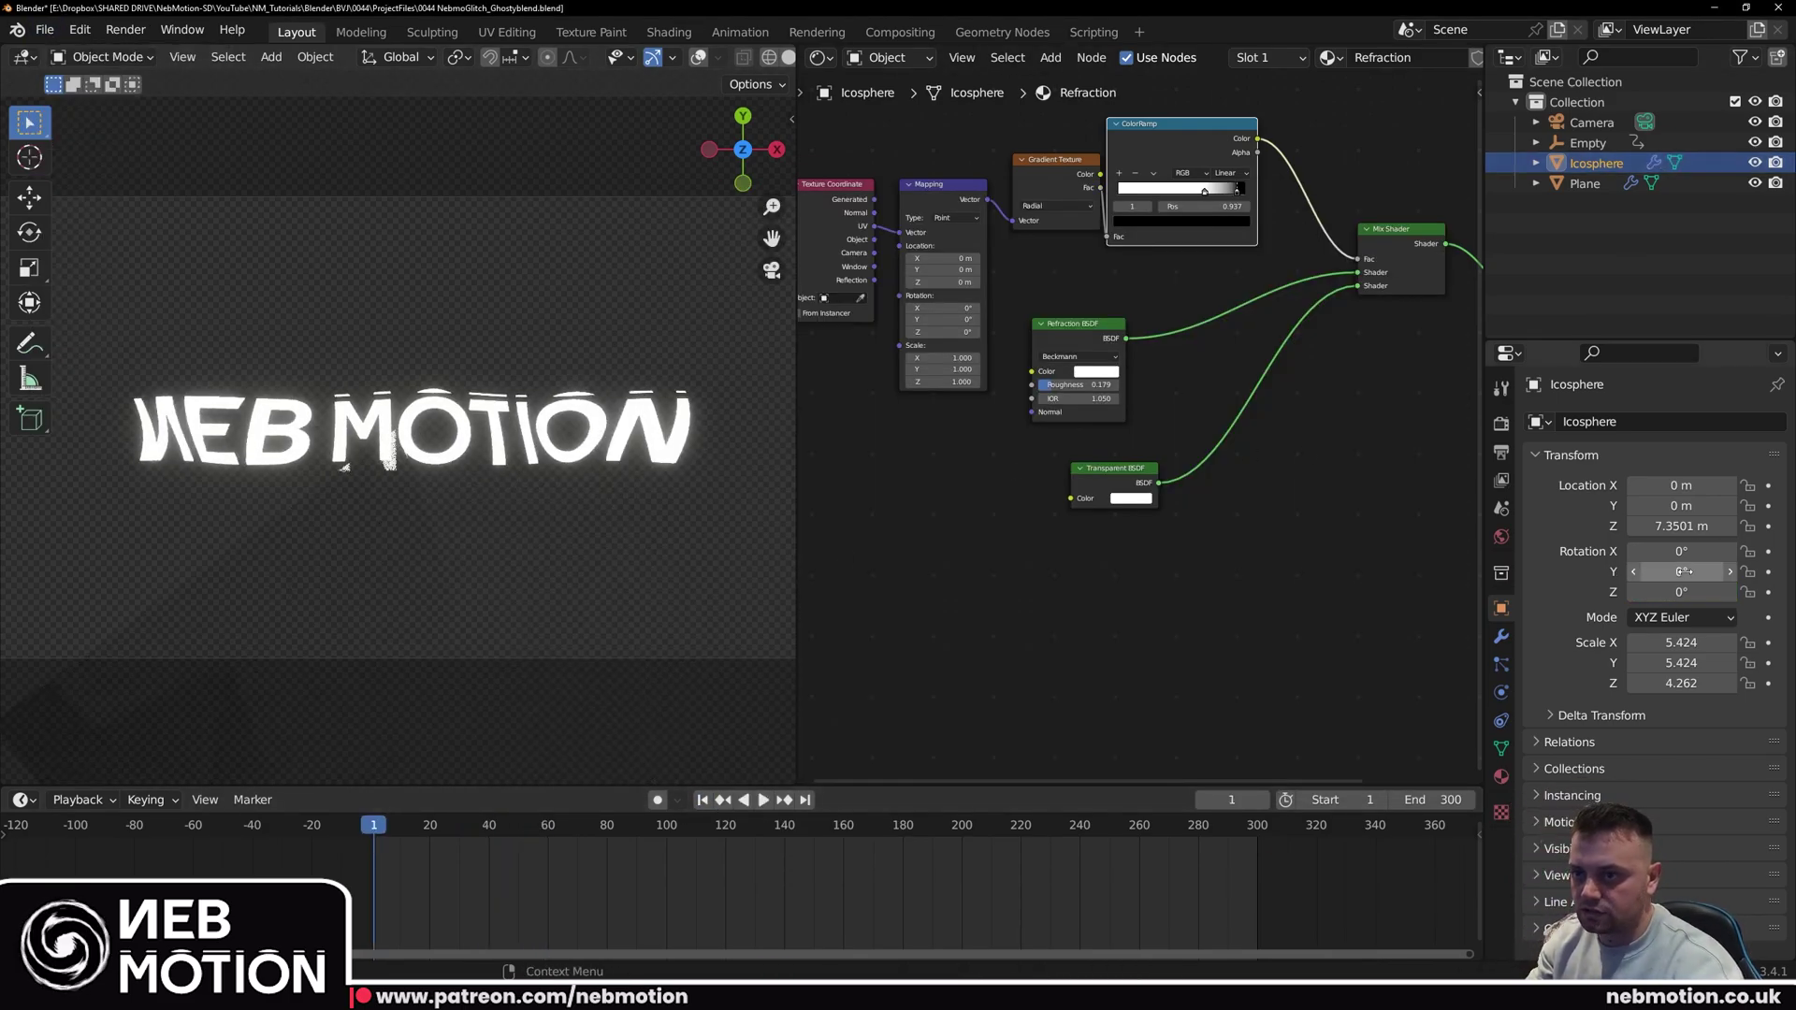
Step: Keyframe the Icosphere's X rotation at 0° on frame 1 and at 360° on frame 301
{"action": "left_click", "coordinate": [1767, 551]}
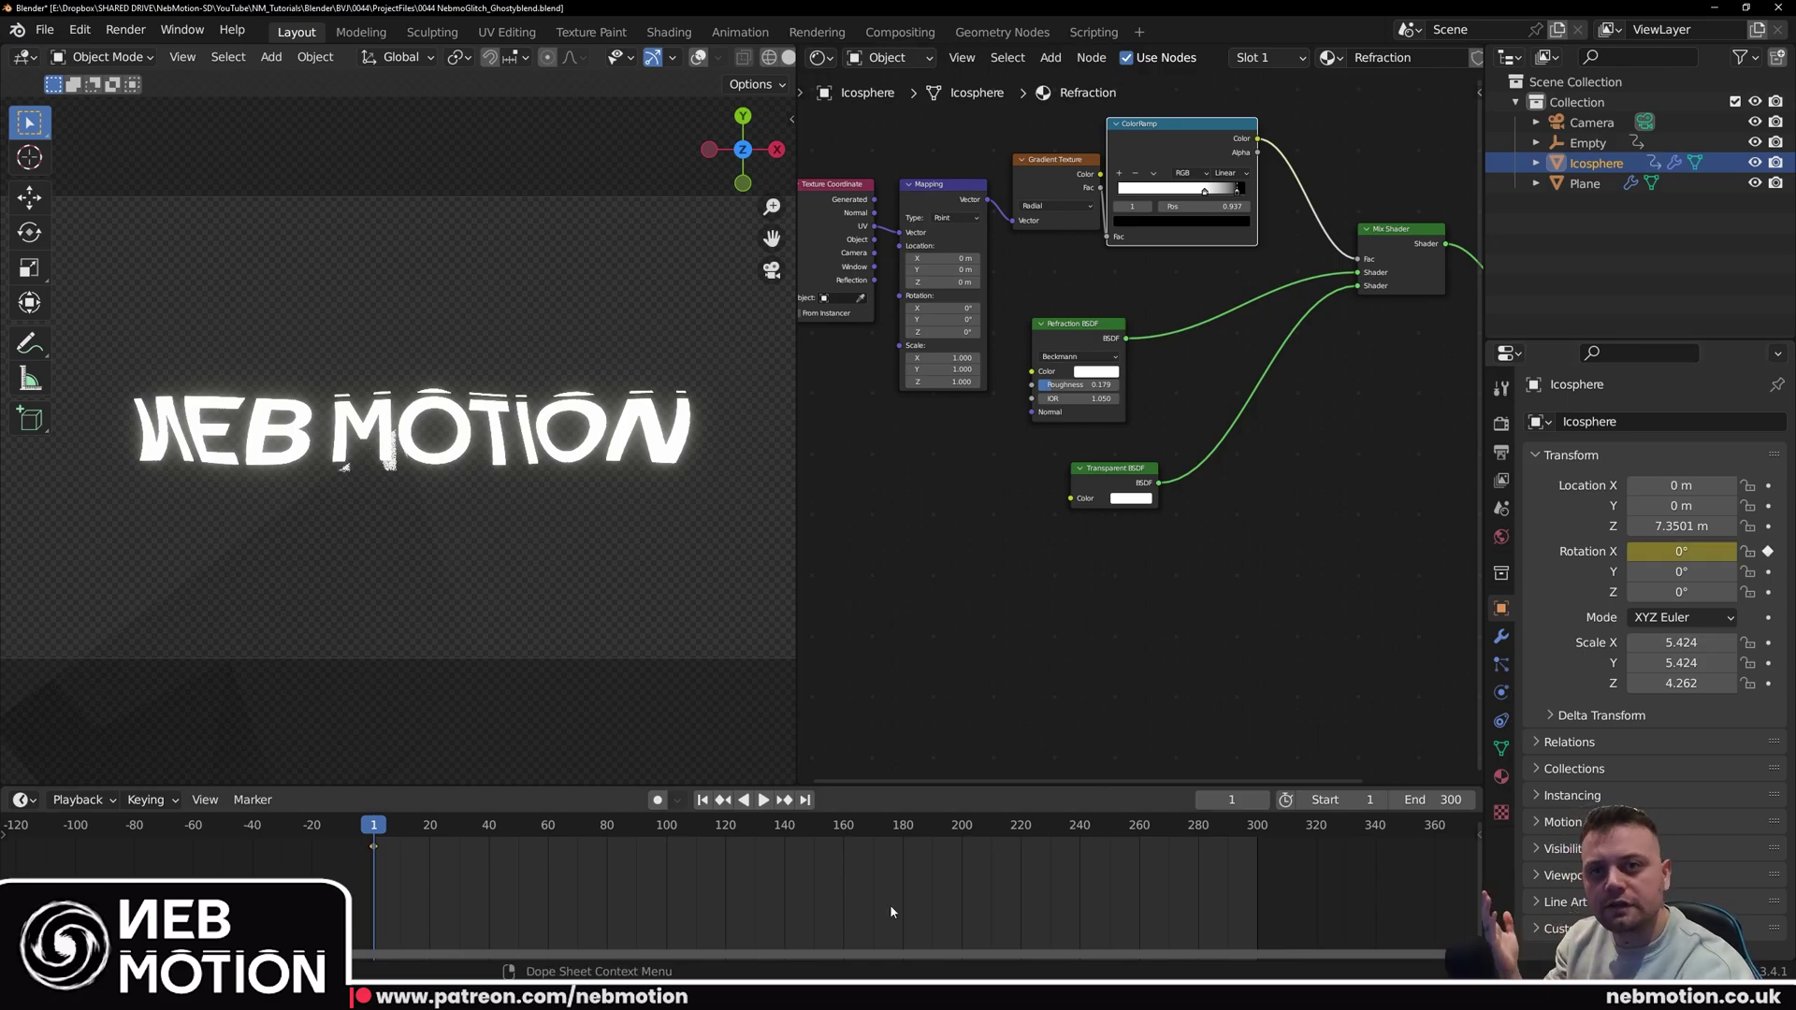
{"action": "key", "text": "shift+Right"}
{"action": "key", "text": "Right"}
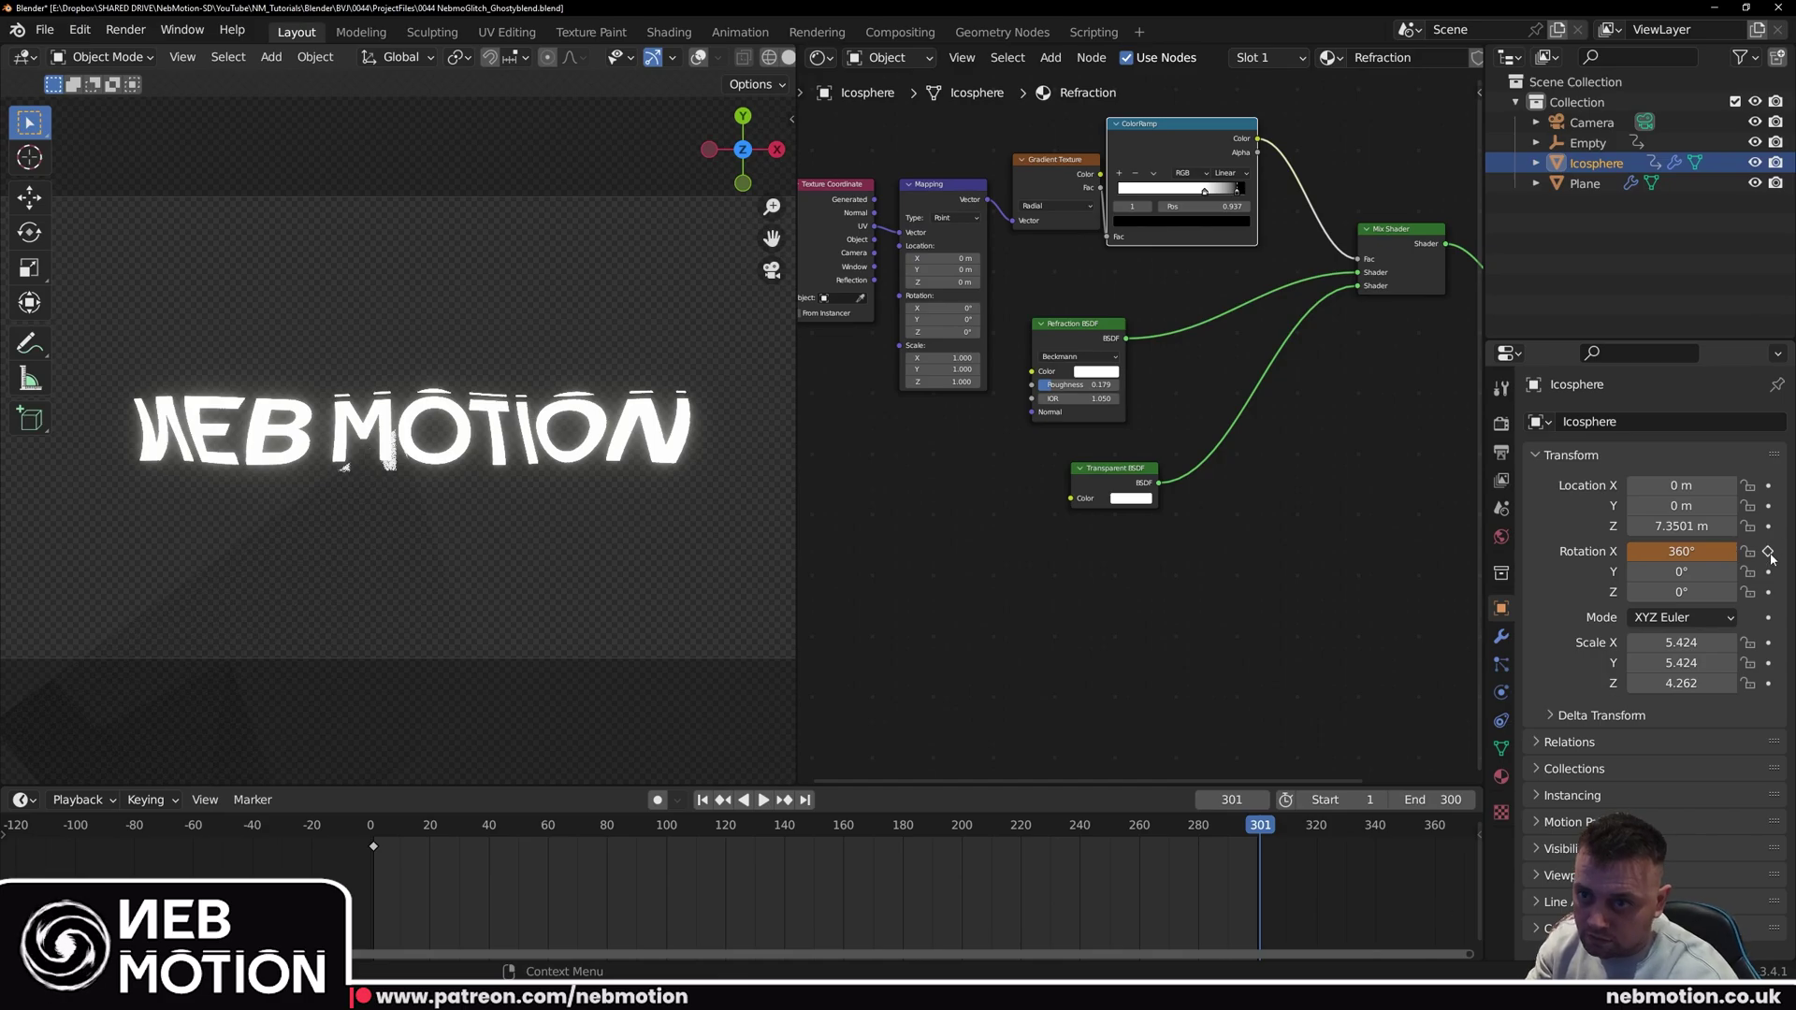
Step: Give the Icosphere's X rotation keyframes linear interpolation and play the animation through to check it
{"action": "key", "text": "a"}
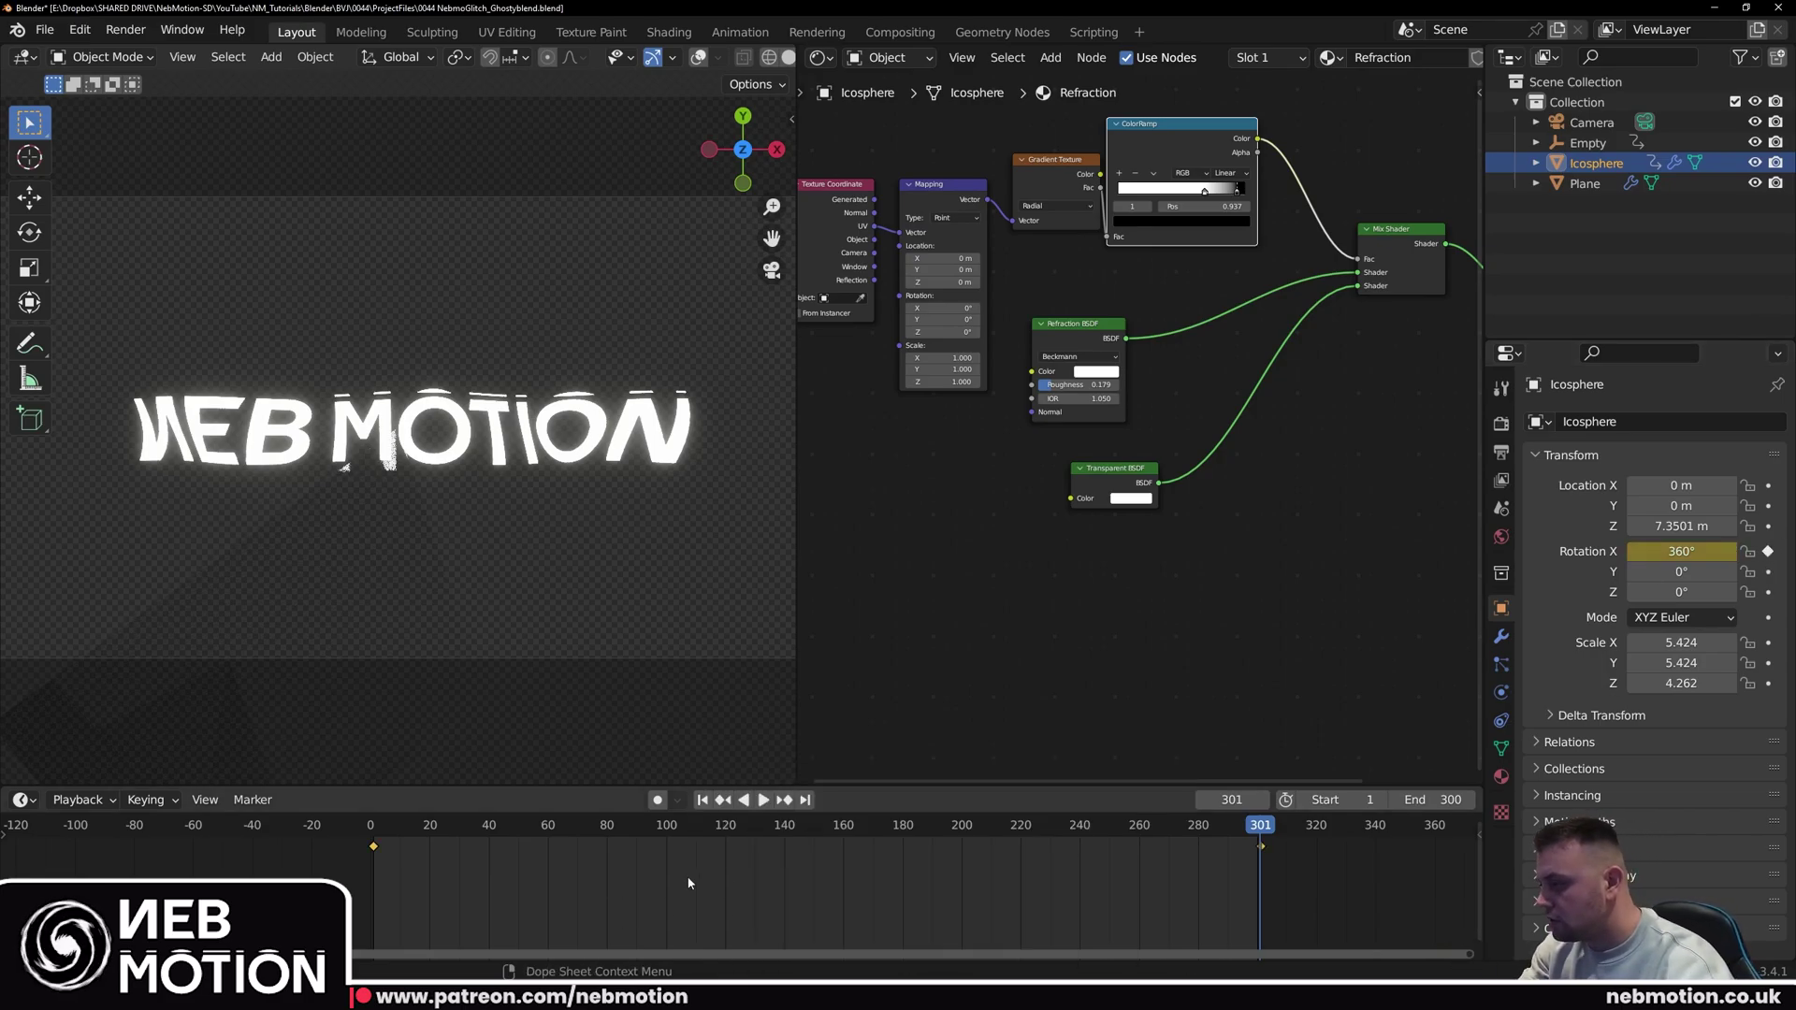
{"action": "key", "text": "t"}
{"action": "left_click", "coordinate": [655, 851]}
{"action": "key", "text": "space"}
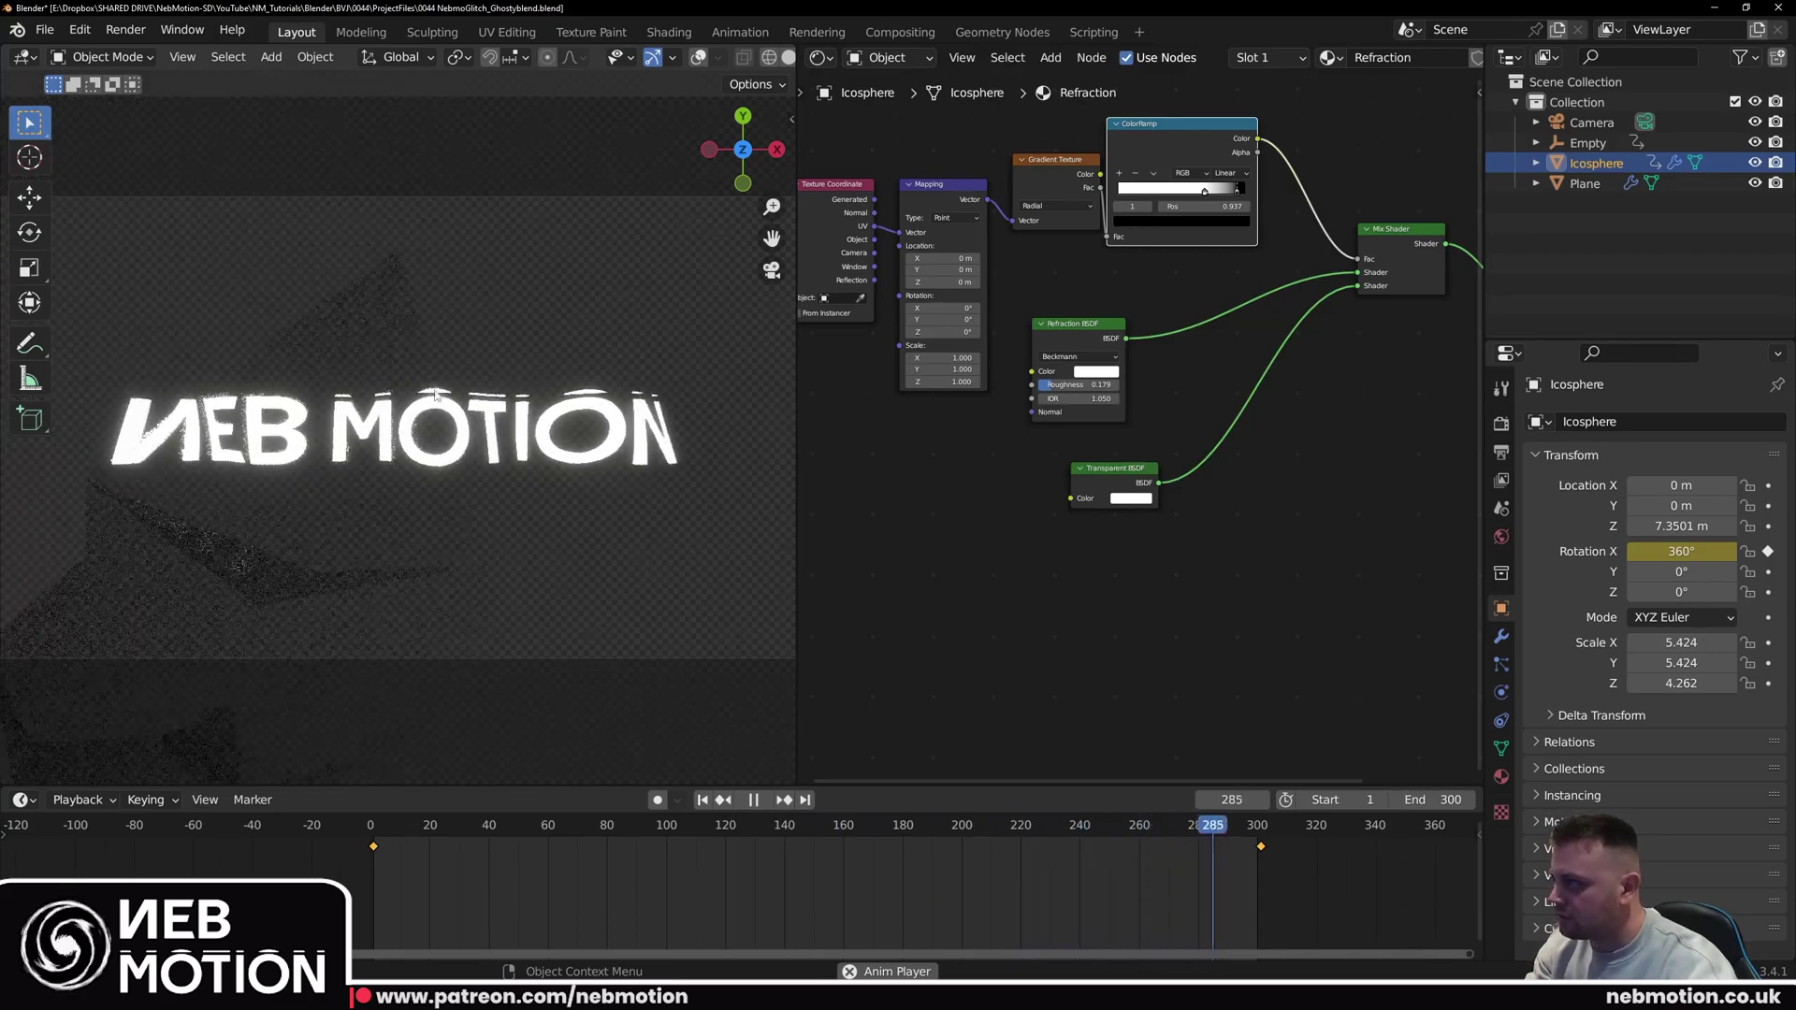
{"action": "key", "text": "Escape"}
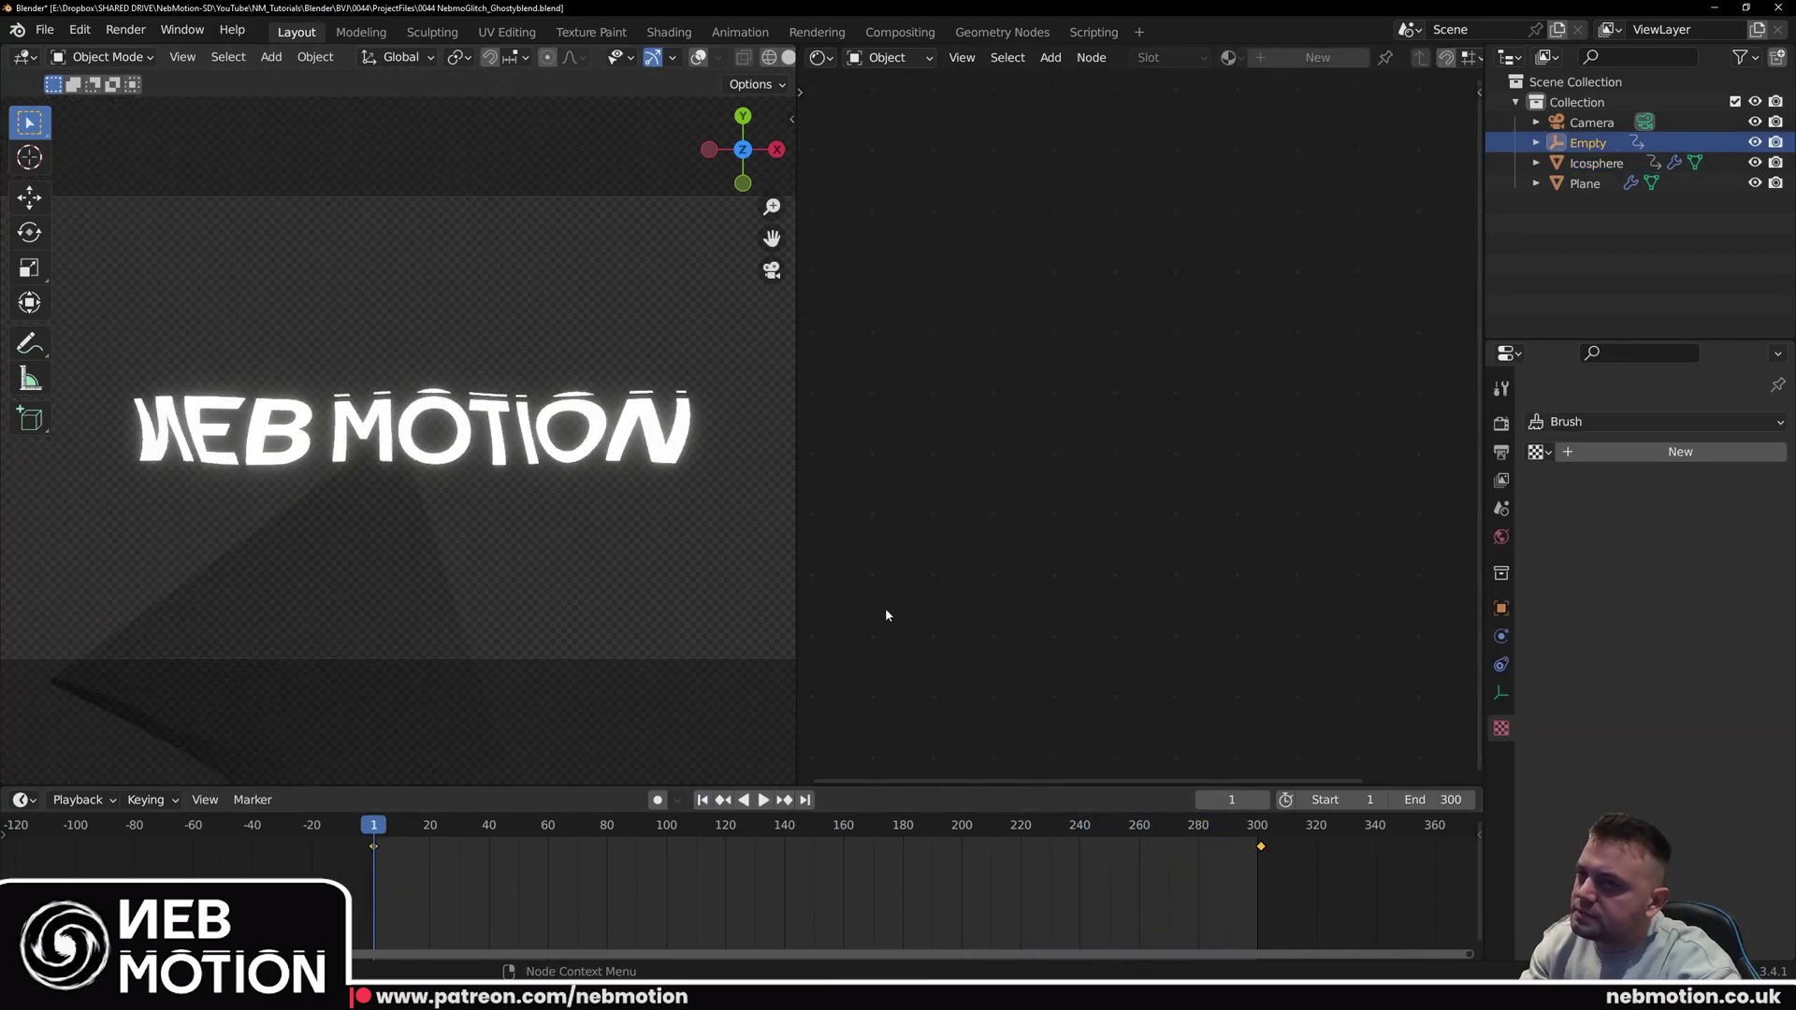
Step: Select the Empty that drives the displacement, scale it down to about 0.27, and preview the animation
{"action": "left_click", "coordinate": [1590, 143]}
{"action": "left_click", "coordinate": [1600, 170]}
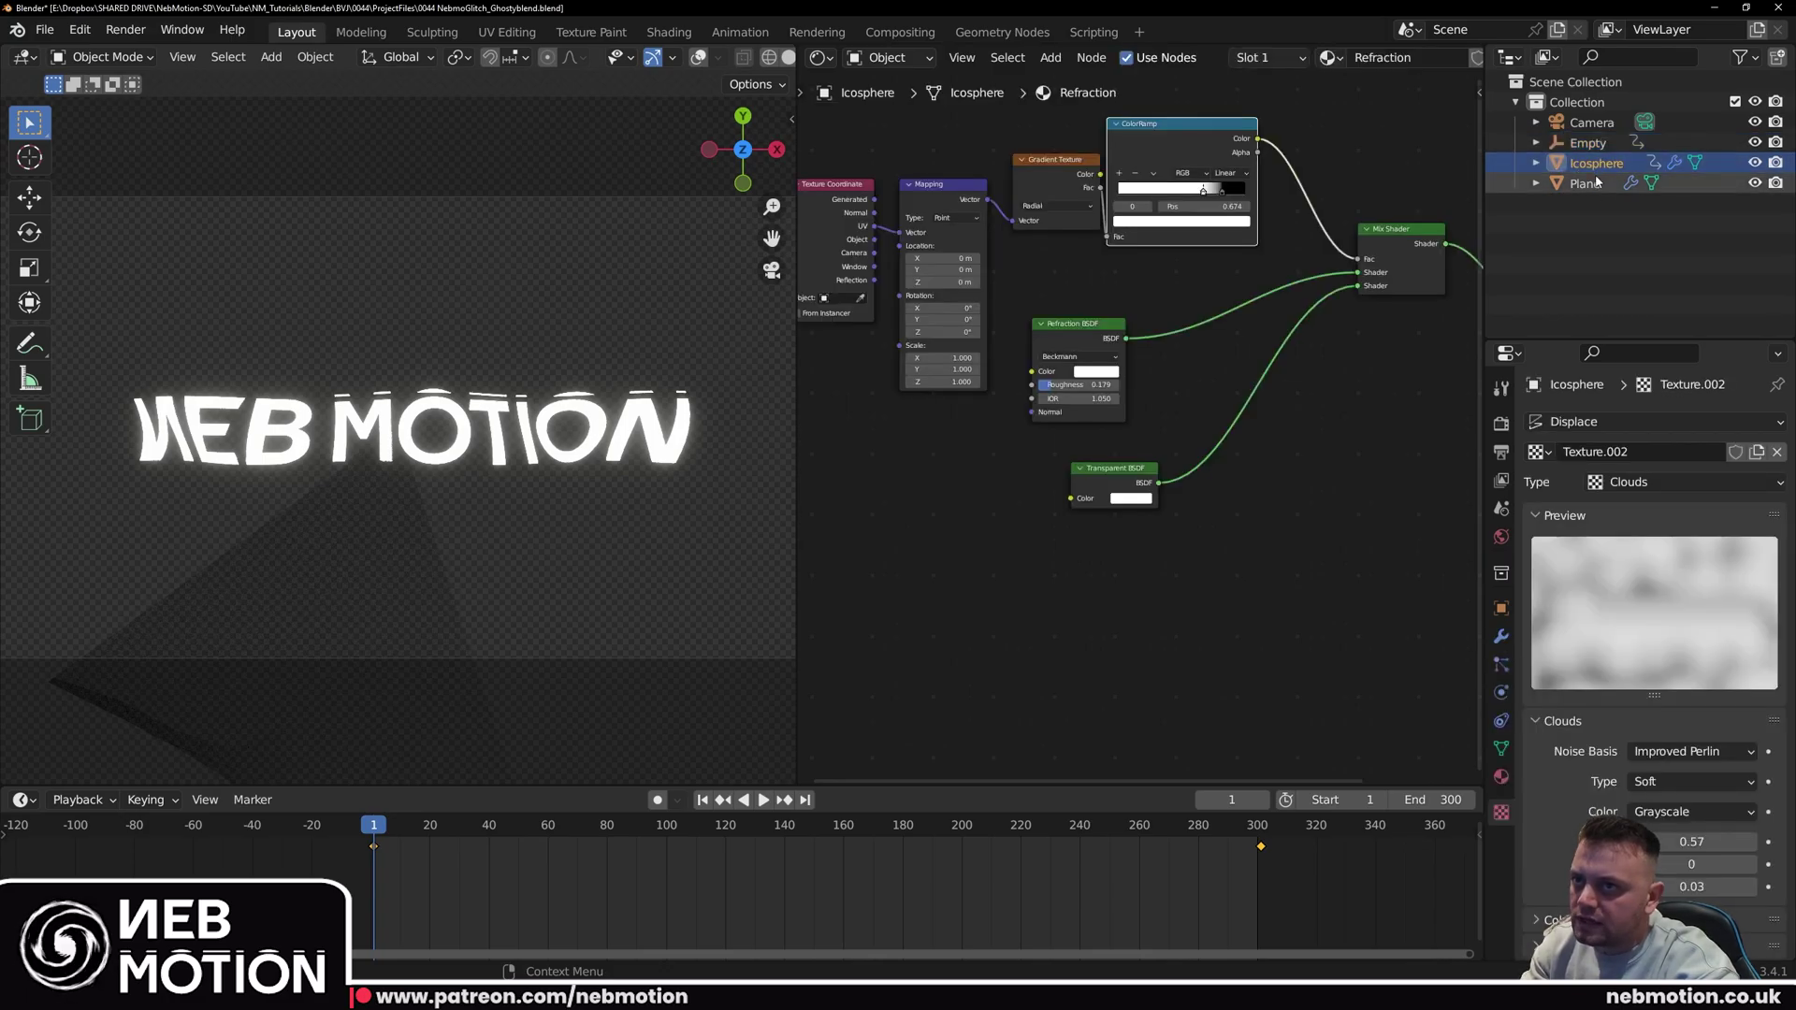
{"action": "left_click", "coordinate": [1595, 182]}
{"action": "left_click", "coordinate": [1596, 163]}
{"action": "left_click", "coordinate": [1602, 184]}
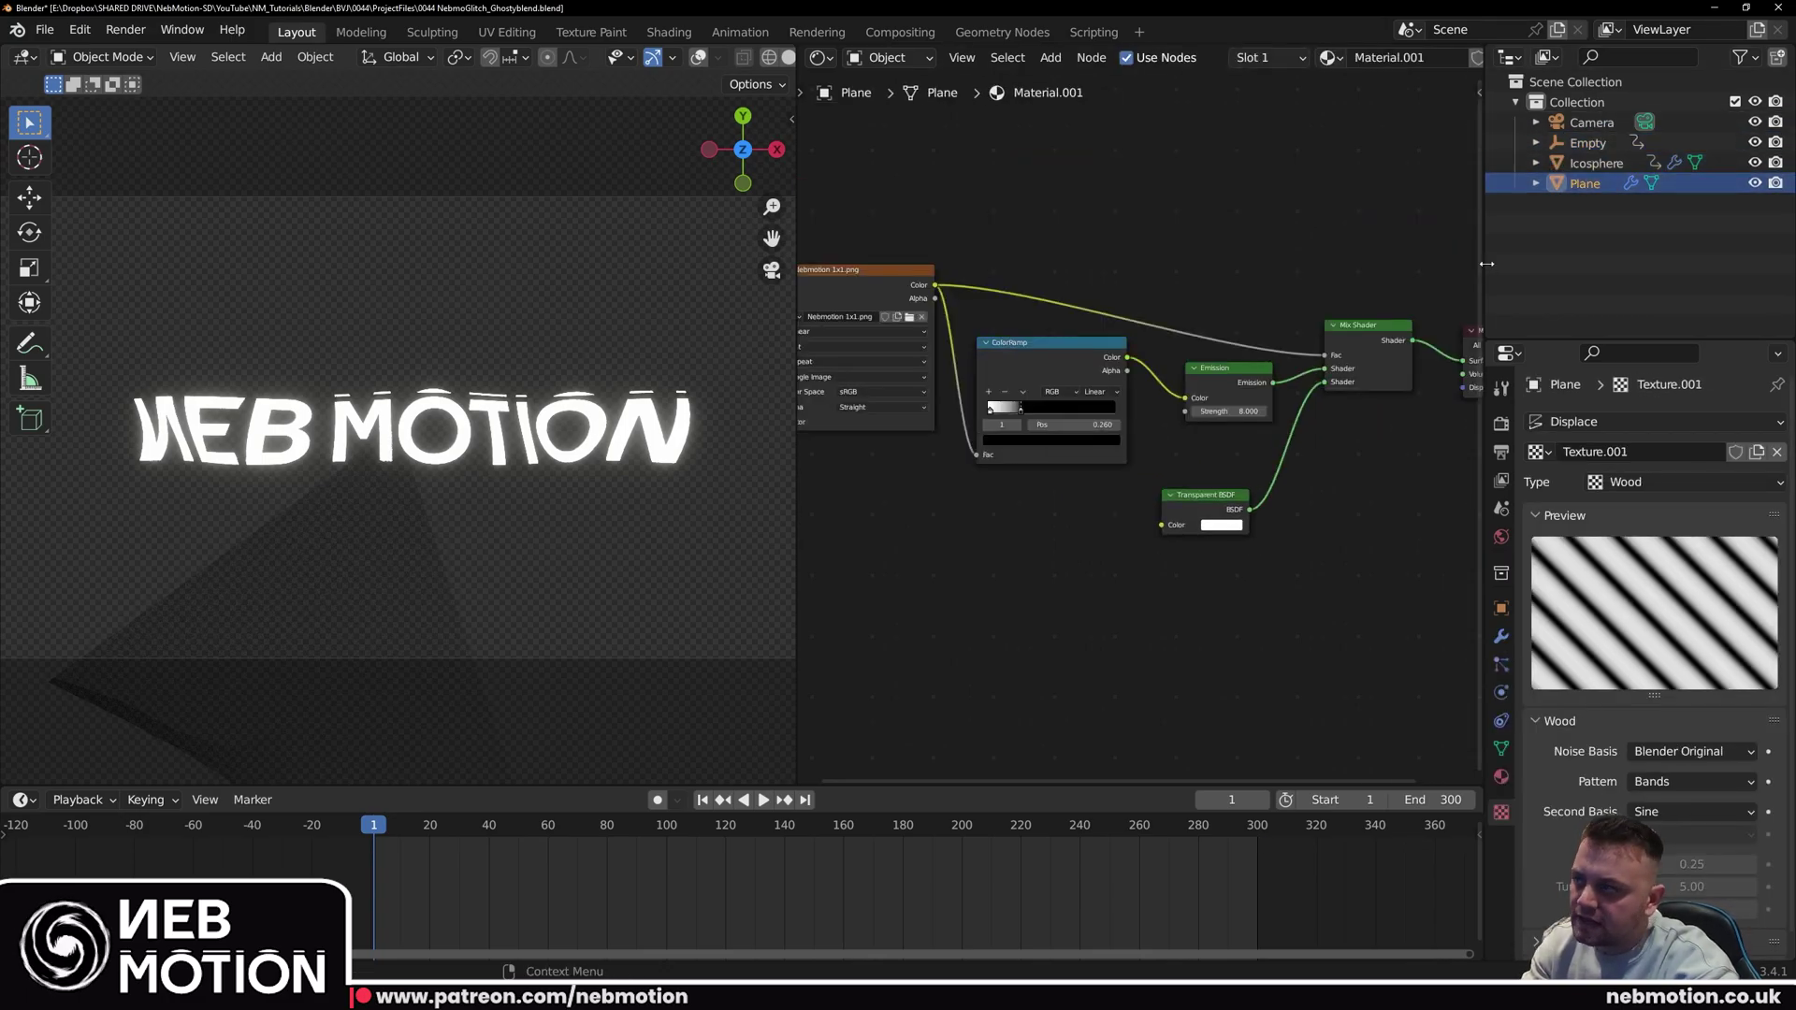
{"action": "left_click", "coordinate": [1594, 161]}
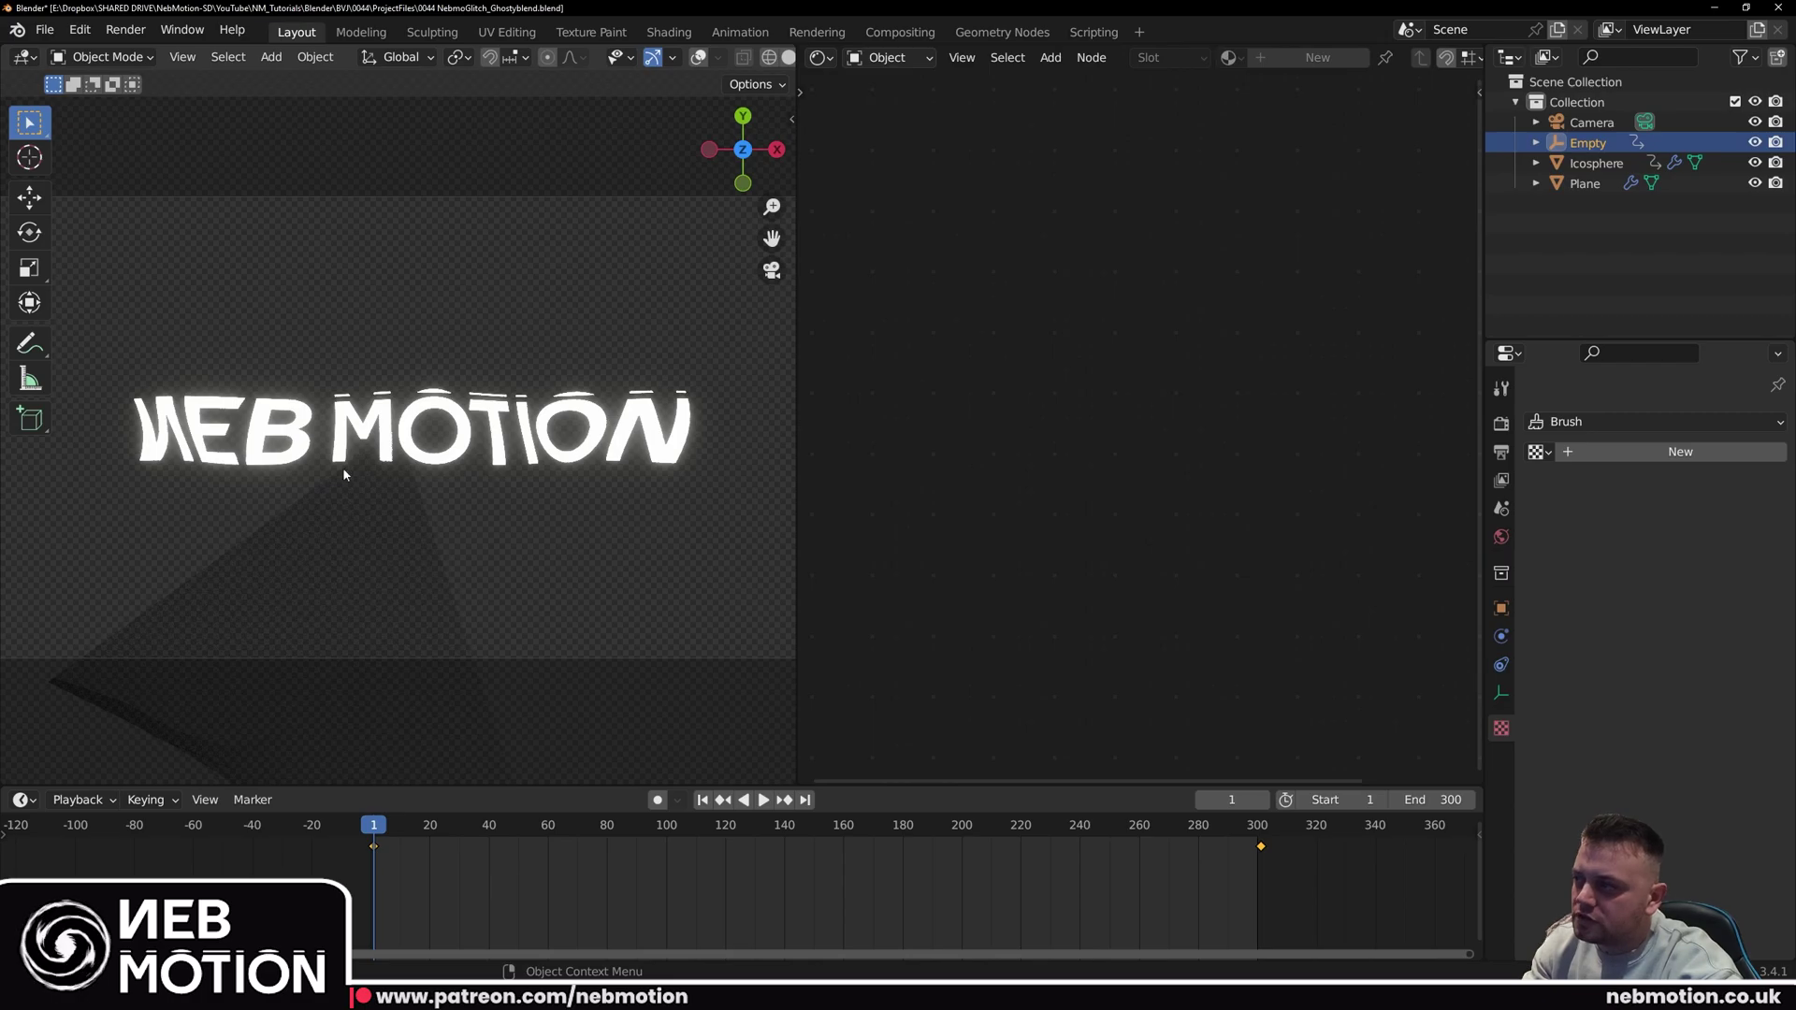
{"action": "key", "text": "s"}
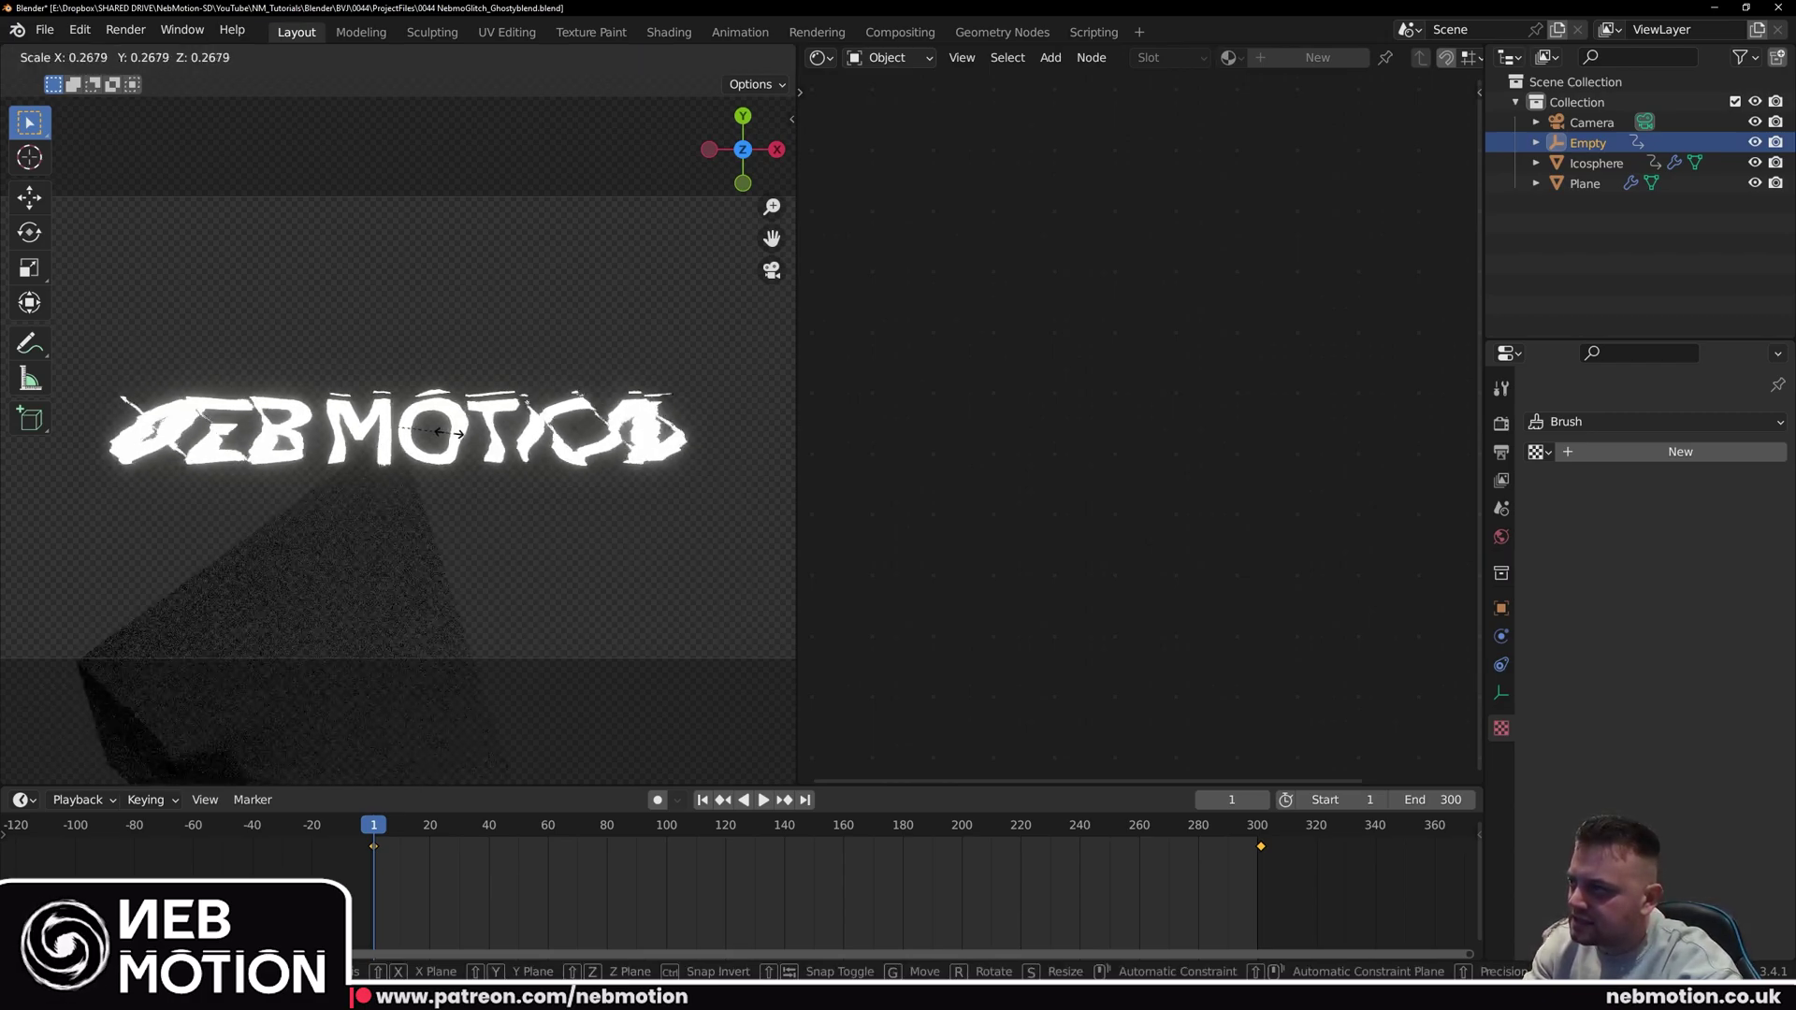
{"action": "left_click", "coordinate": [428, 434]}
{"action": "key", "text": "space"}
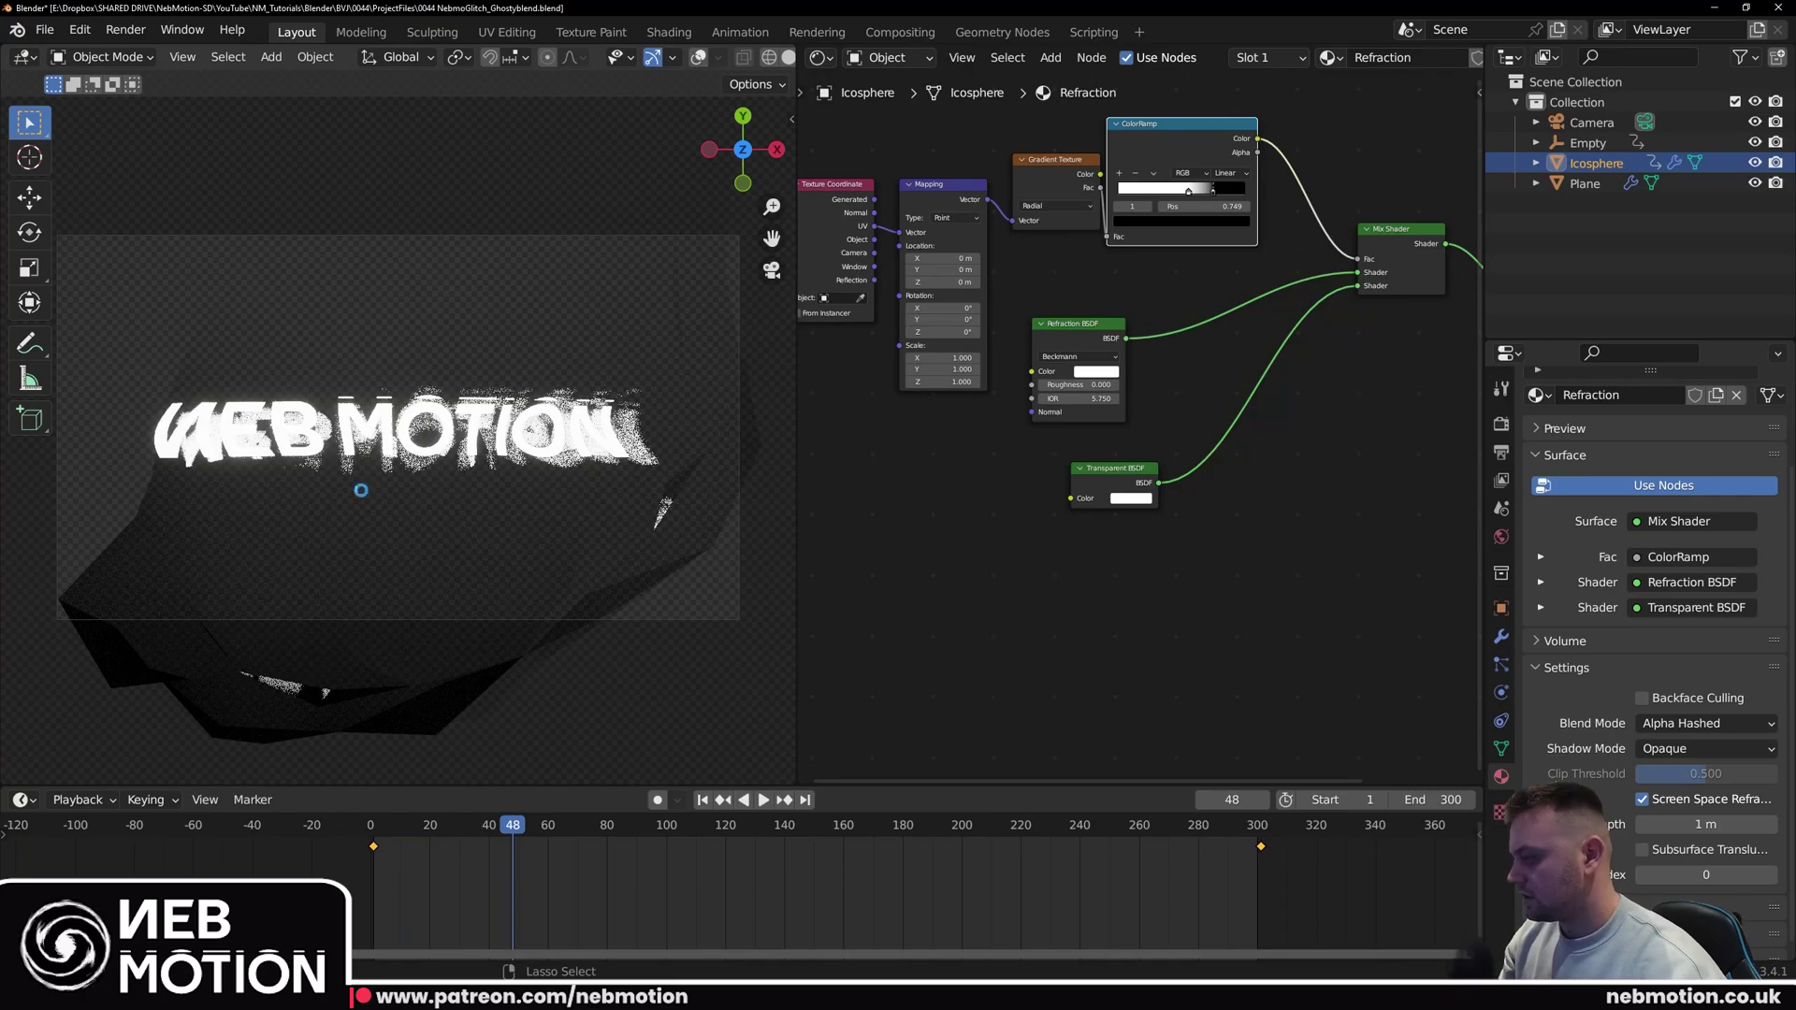
Step: Change the render output's file format to FFmpeg Video
{"action": "left_click", "coordinate": [1500, 423]}
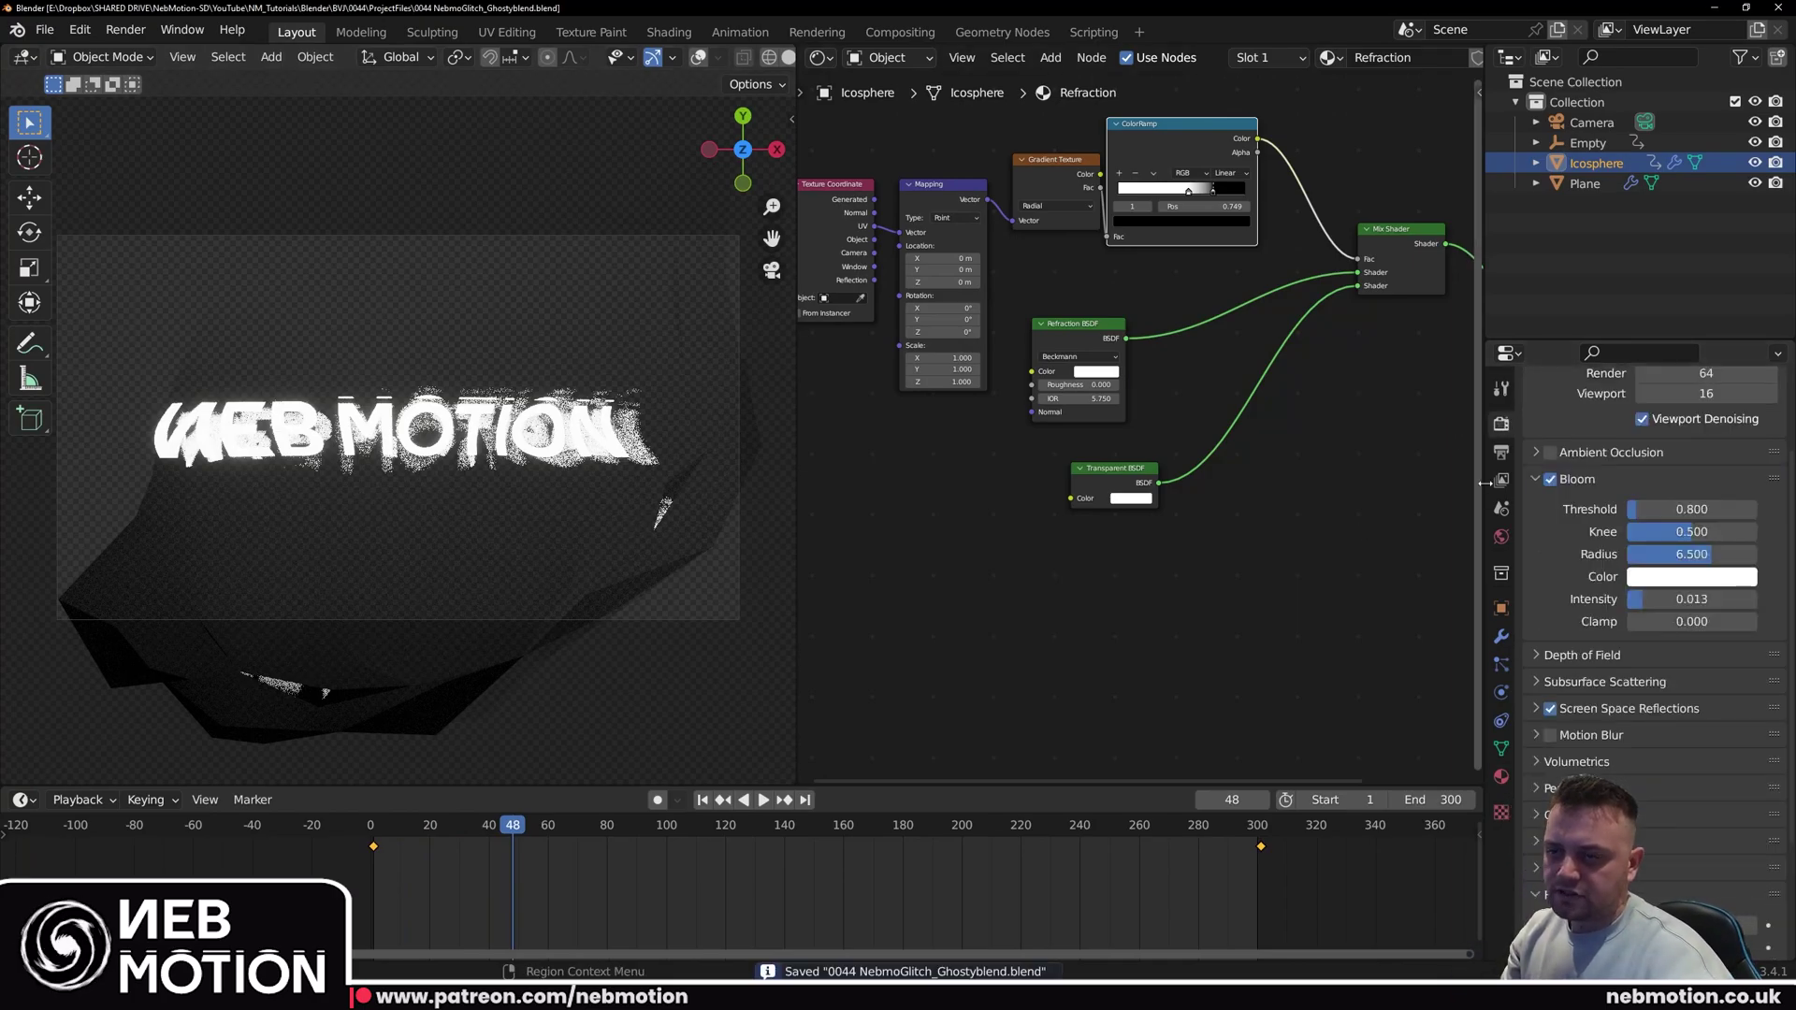
{"action": "left_click", "coordinate": [1500, 452]}
{"action": "left_click", "coordinate": [1502, 424]}
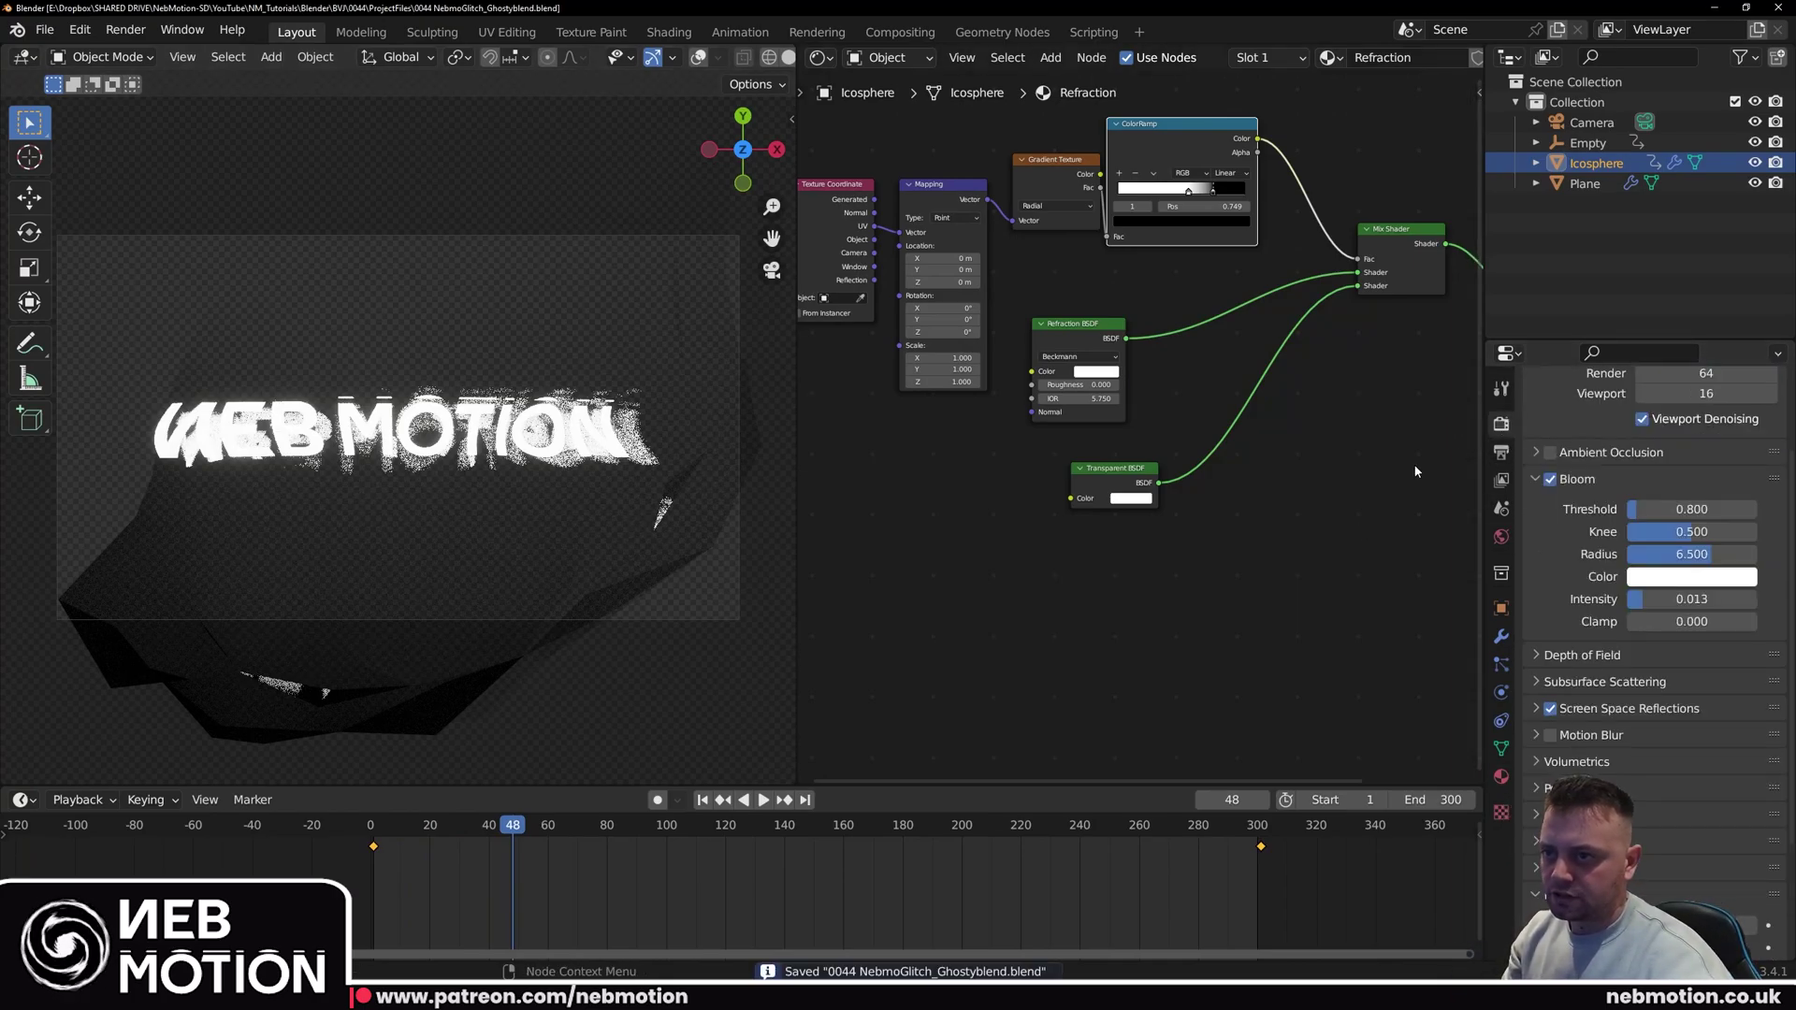
{"action": "scroll", "coordinate": [361, 552], "scroll_direction": "up", "scroll_amount": 1}
{"action": "left_click", "coordinate": [1500, 451]}
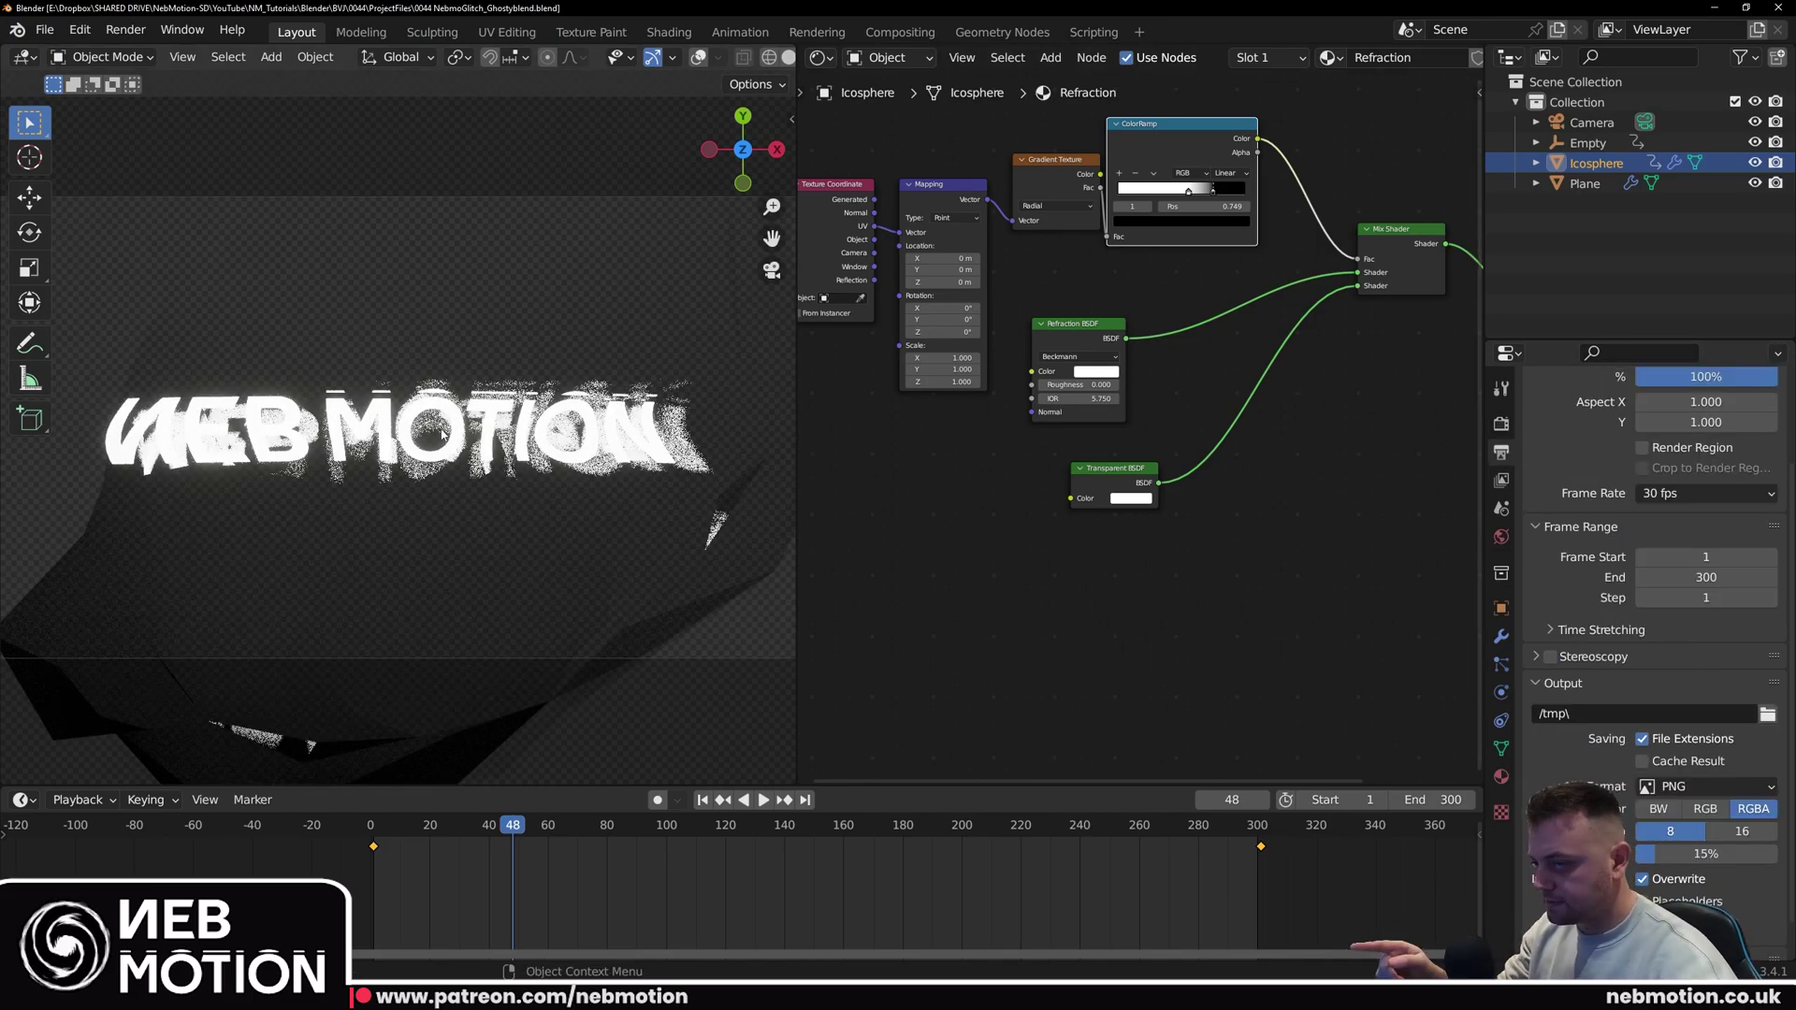
{"action": "left_click", "coordinate": [1708, 789]}
{"action": "left_click", "coordinate": [1674, 789]}
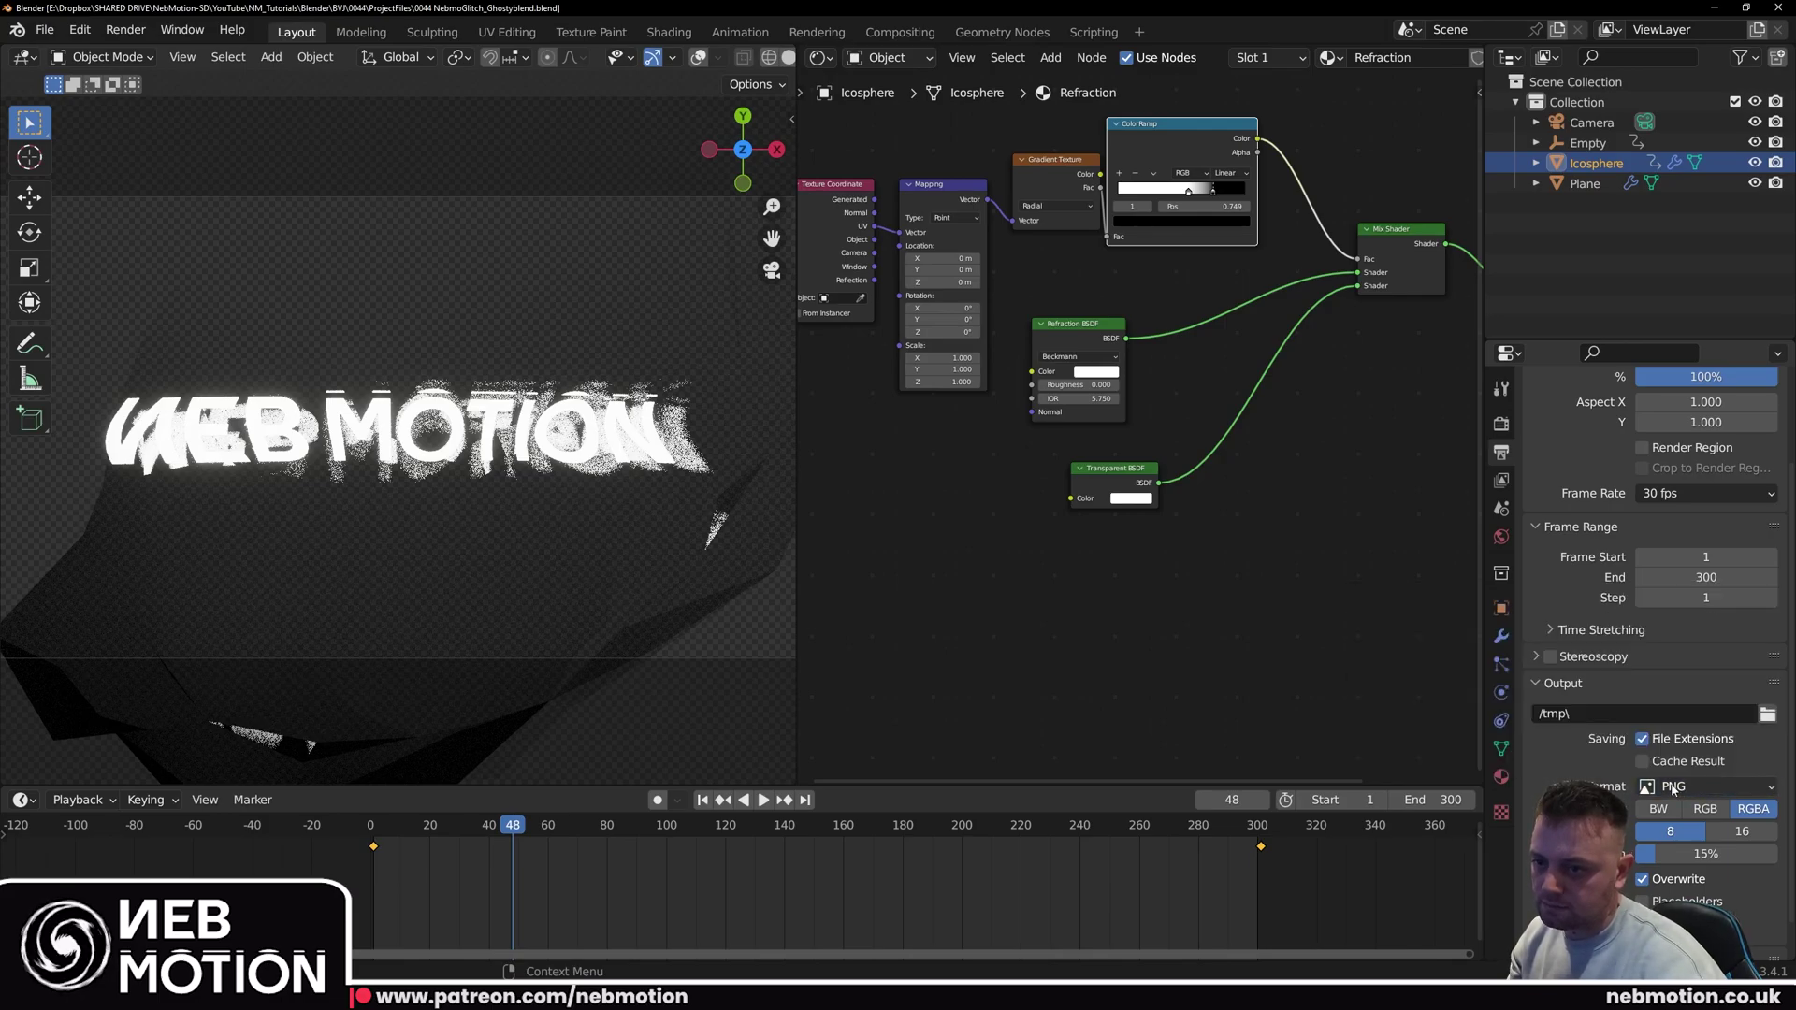
{"action": "left_click", "coordinate": [1674, 788]}
{"action": "left_click", "coordinate": [1706, 791]}
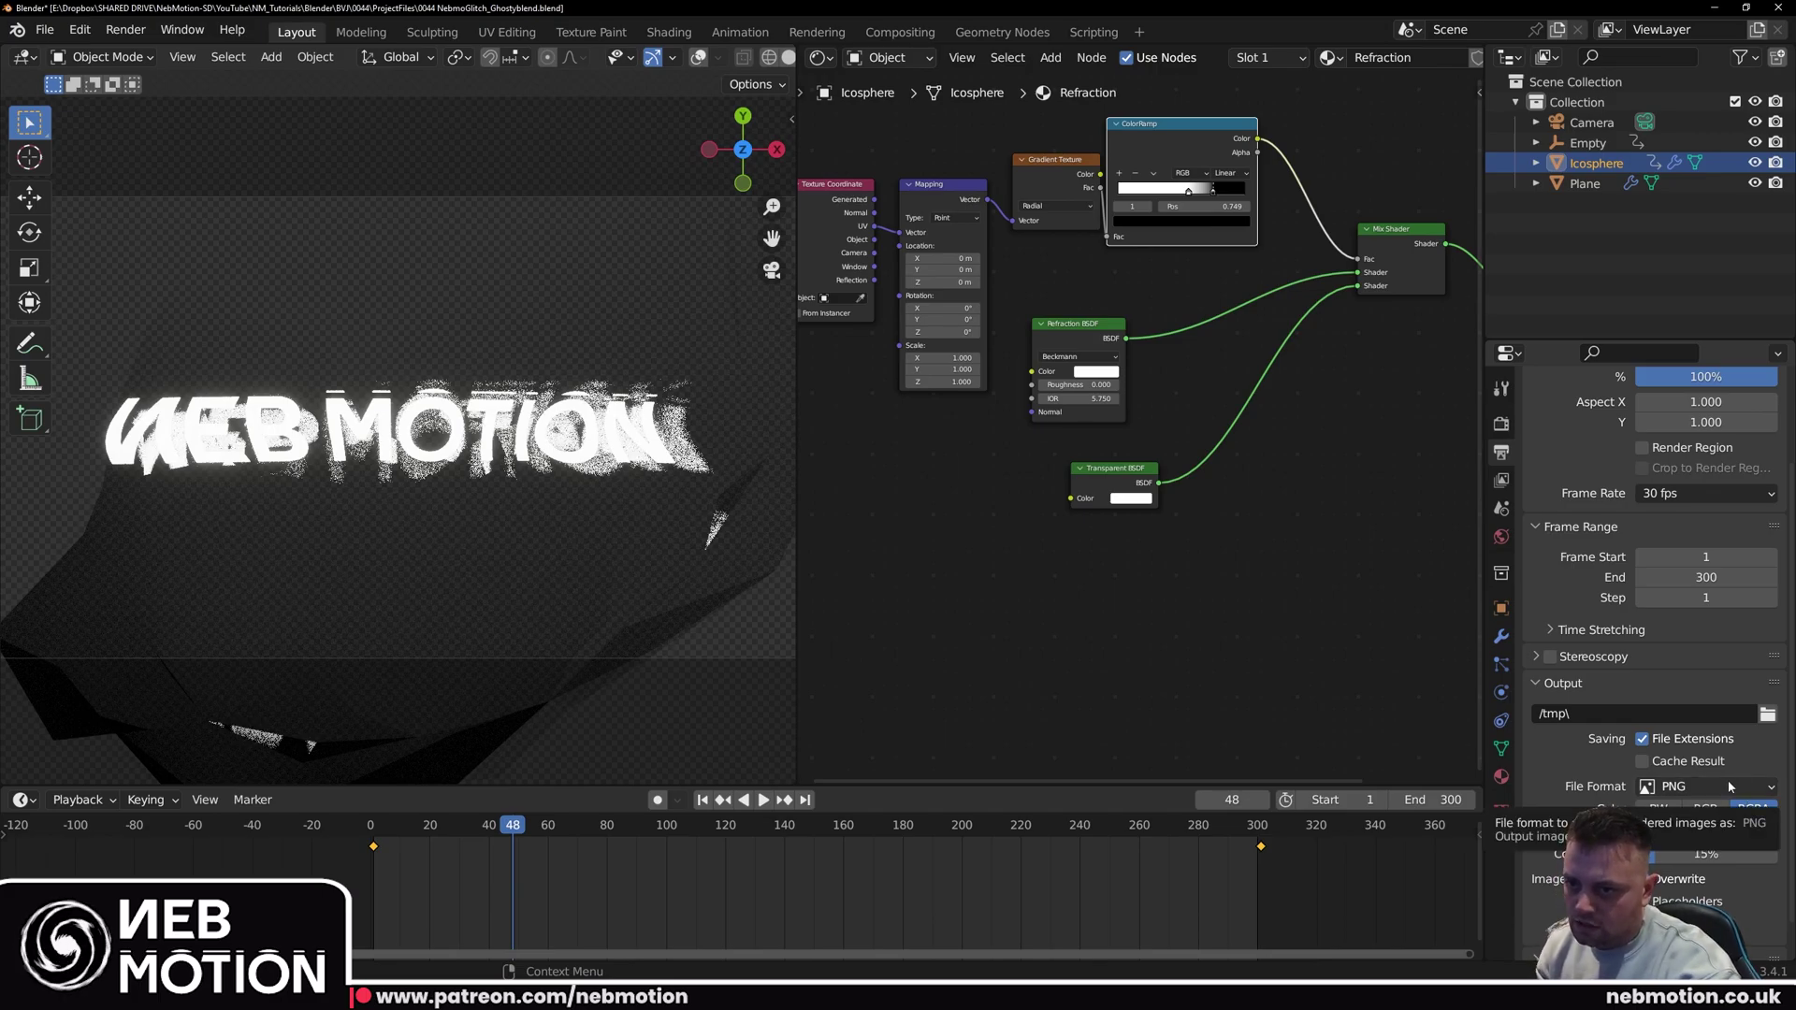
{"action": "left_click", "coordinate": [1687, 793]}
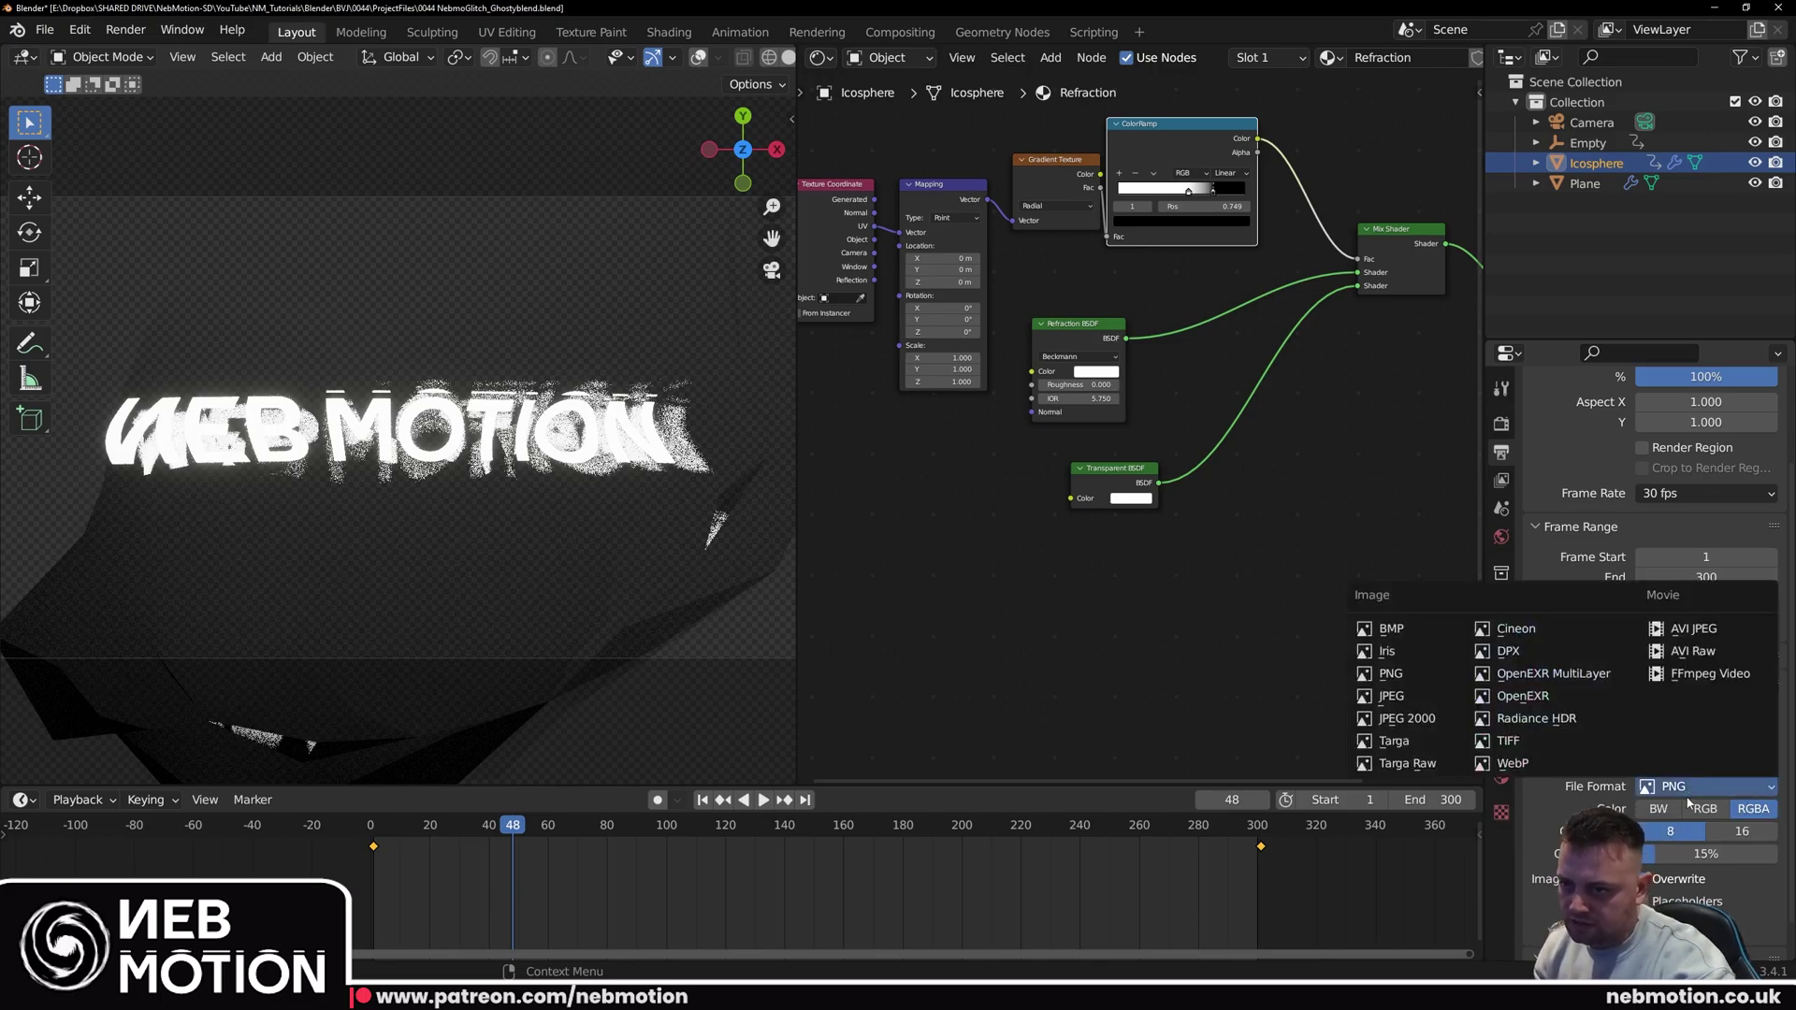
{"action": "left_click", "coordinate": [1714, 674]}
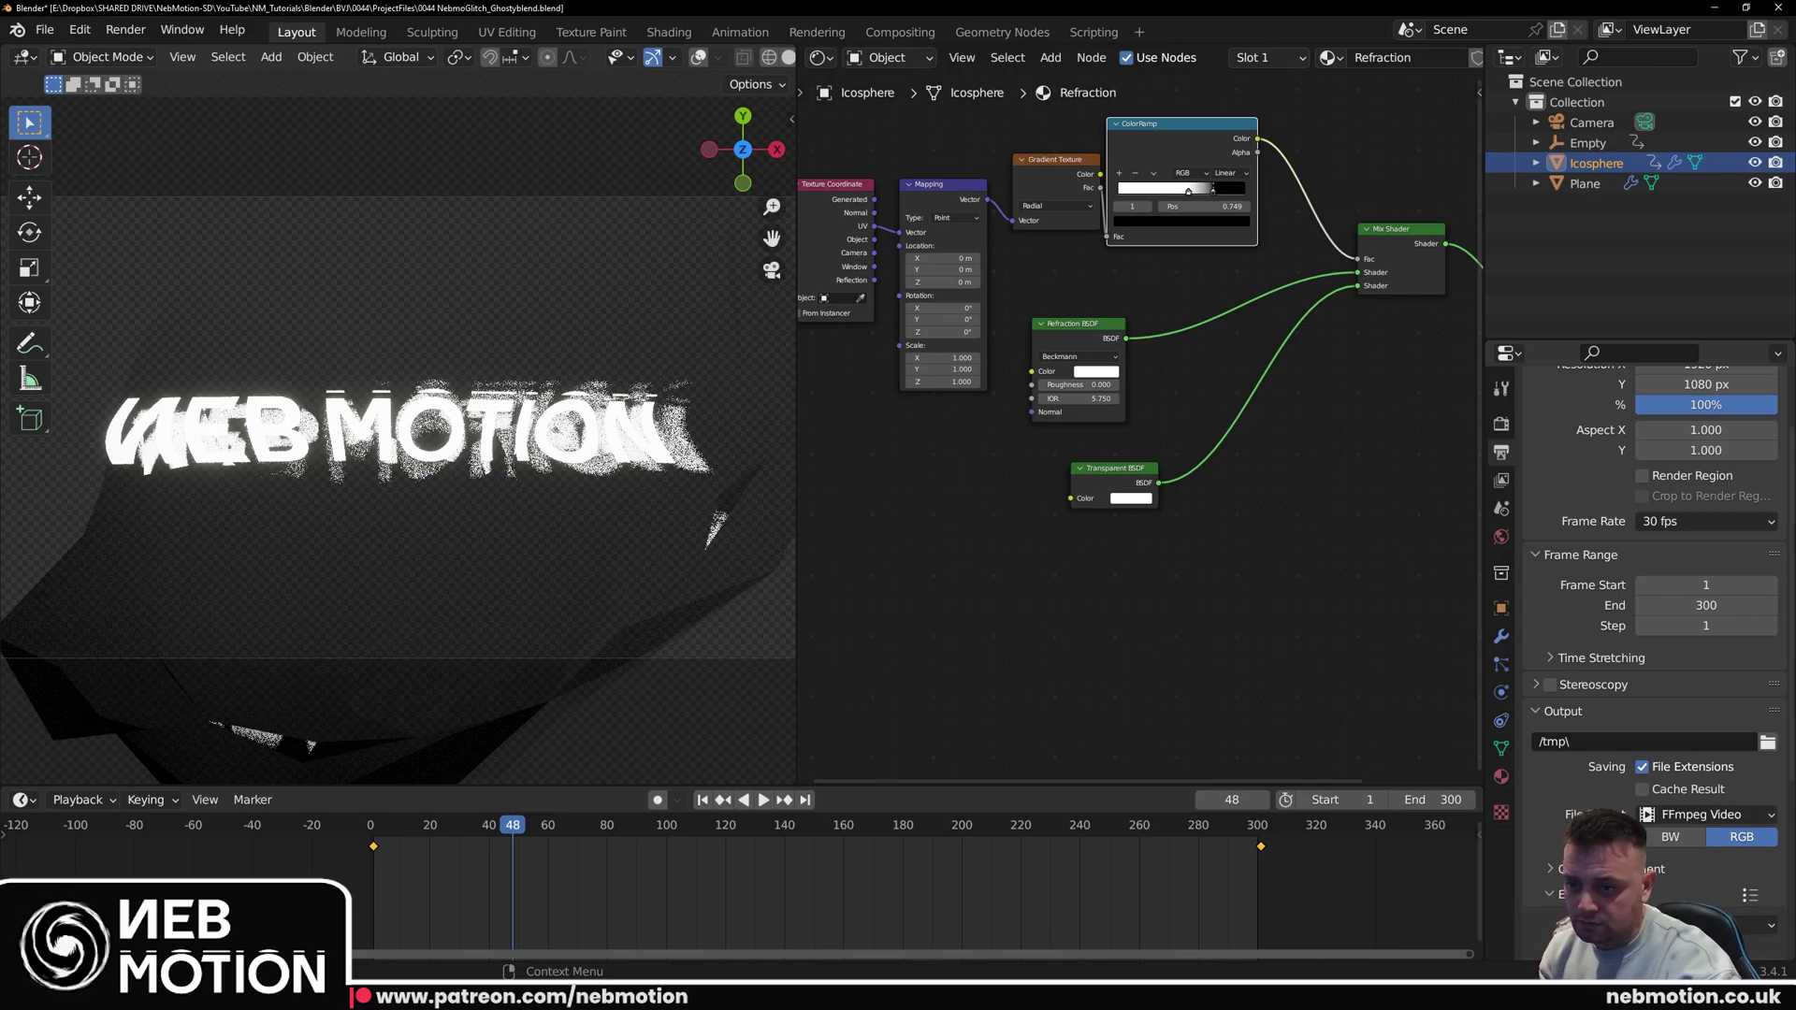
Step: Set the encoding container to QuickTime and the video codec to QT rle / QT Animation
{"action": "scroll", "coordinate": [1650, 655], "scroll_direction": "down", "scroll_amount": 2}
{"action": "left_click", "coordinate": [1675, 868]}
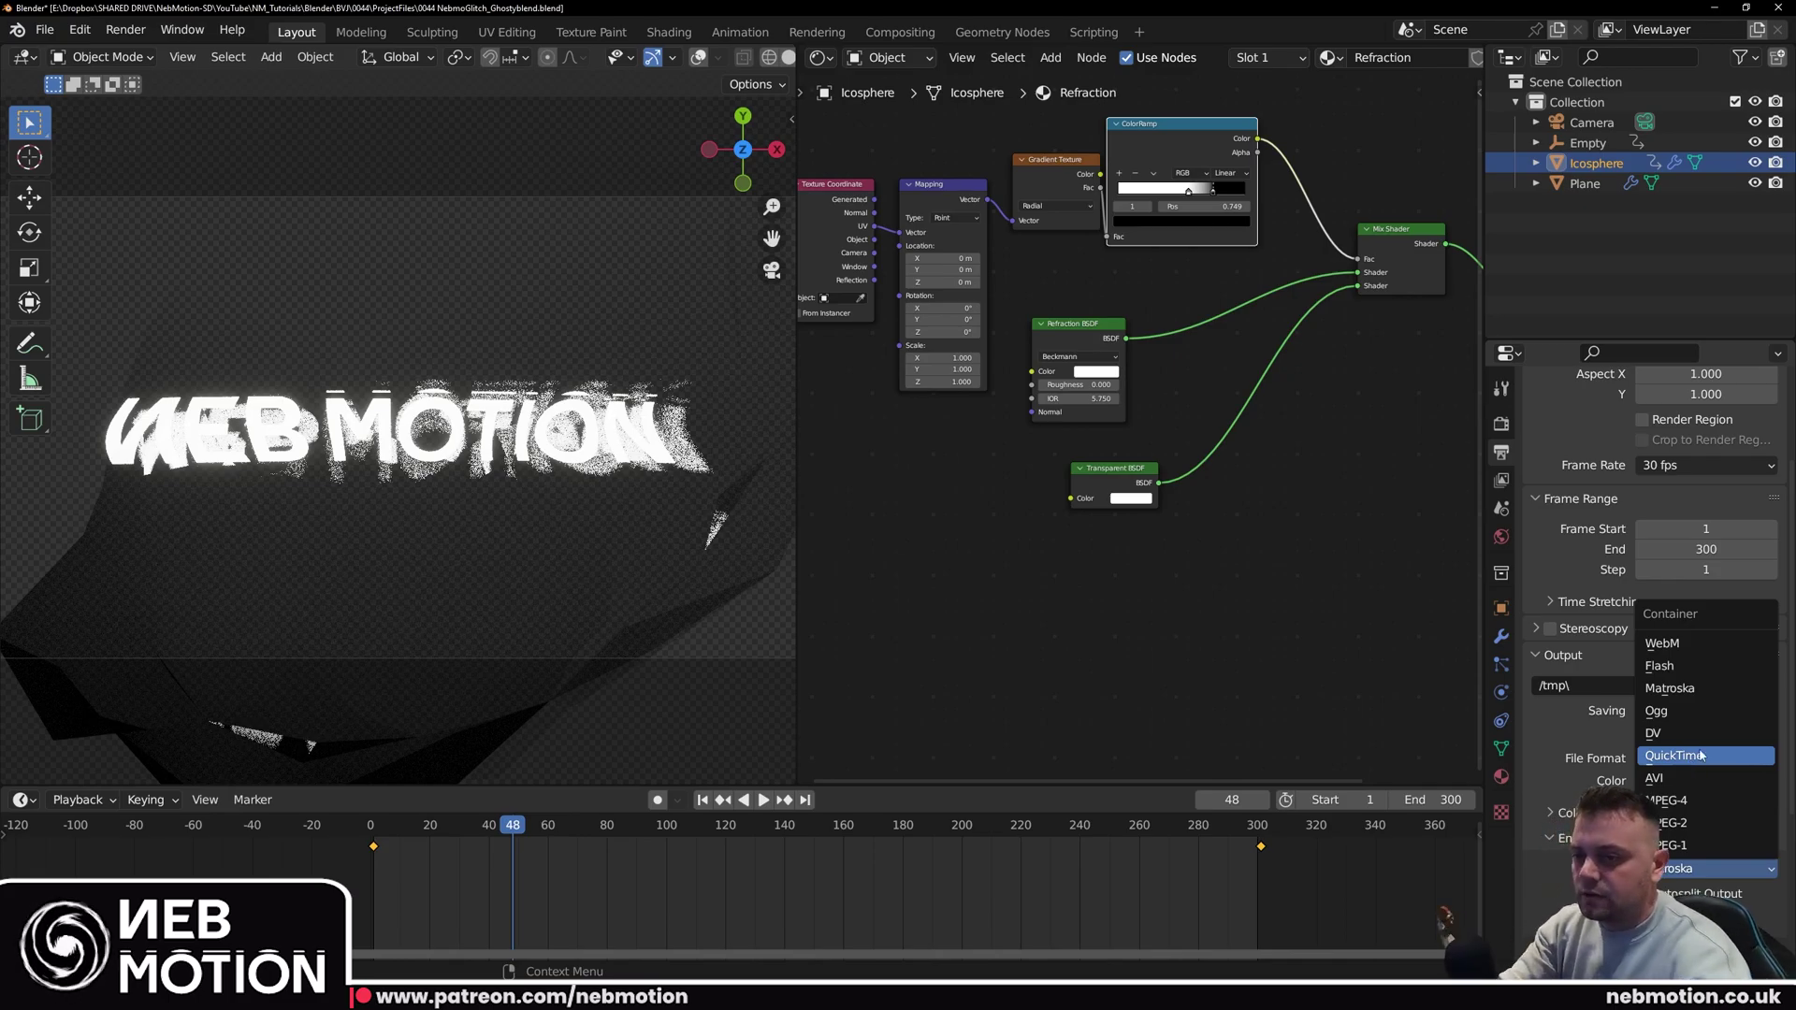
{"action": "left_click", "coordinate": [1694, 758]}
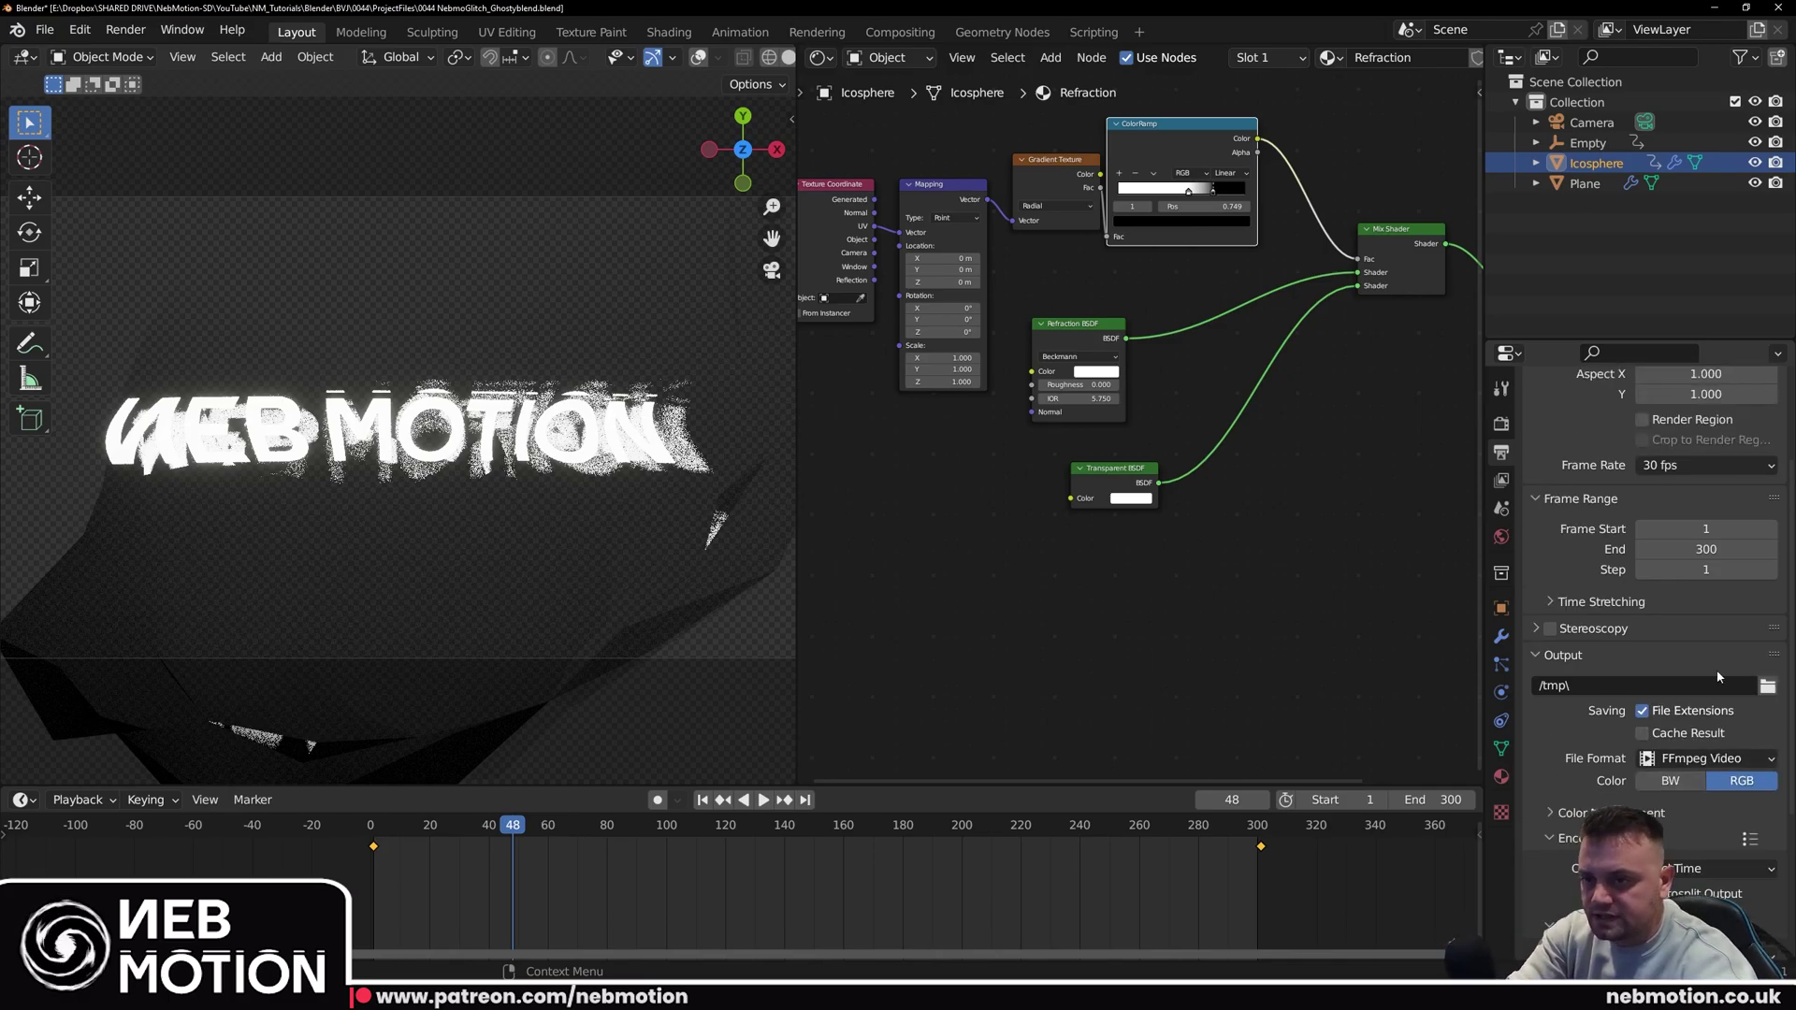
{"action": "scroll", "coordinate": [1736, 789], "scroll_direction": "down", "scroll_amount": 1}
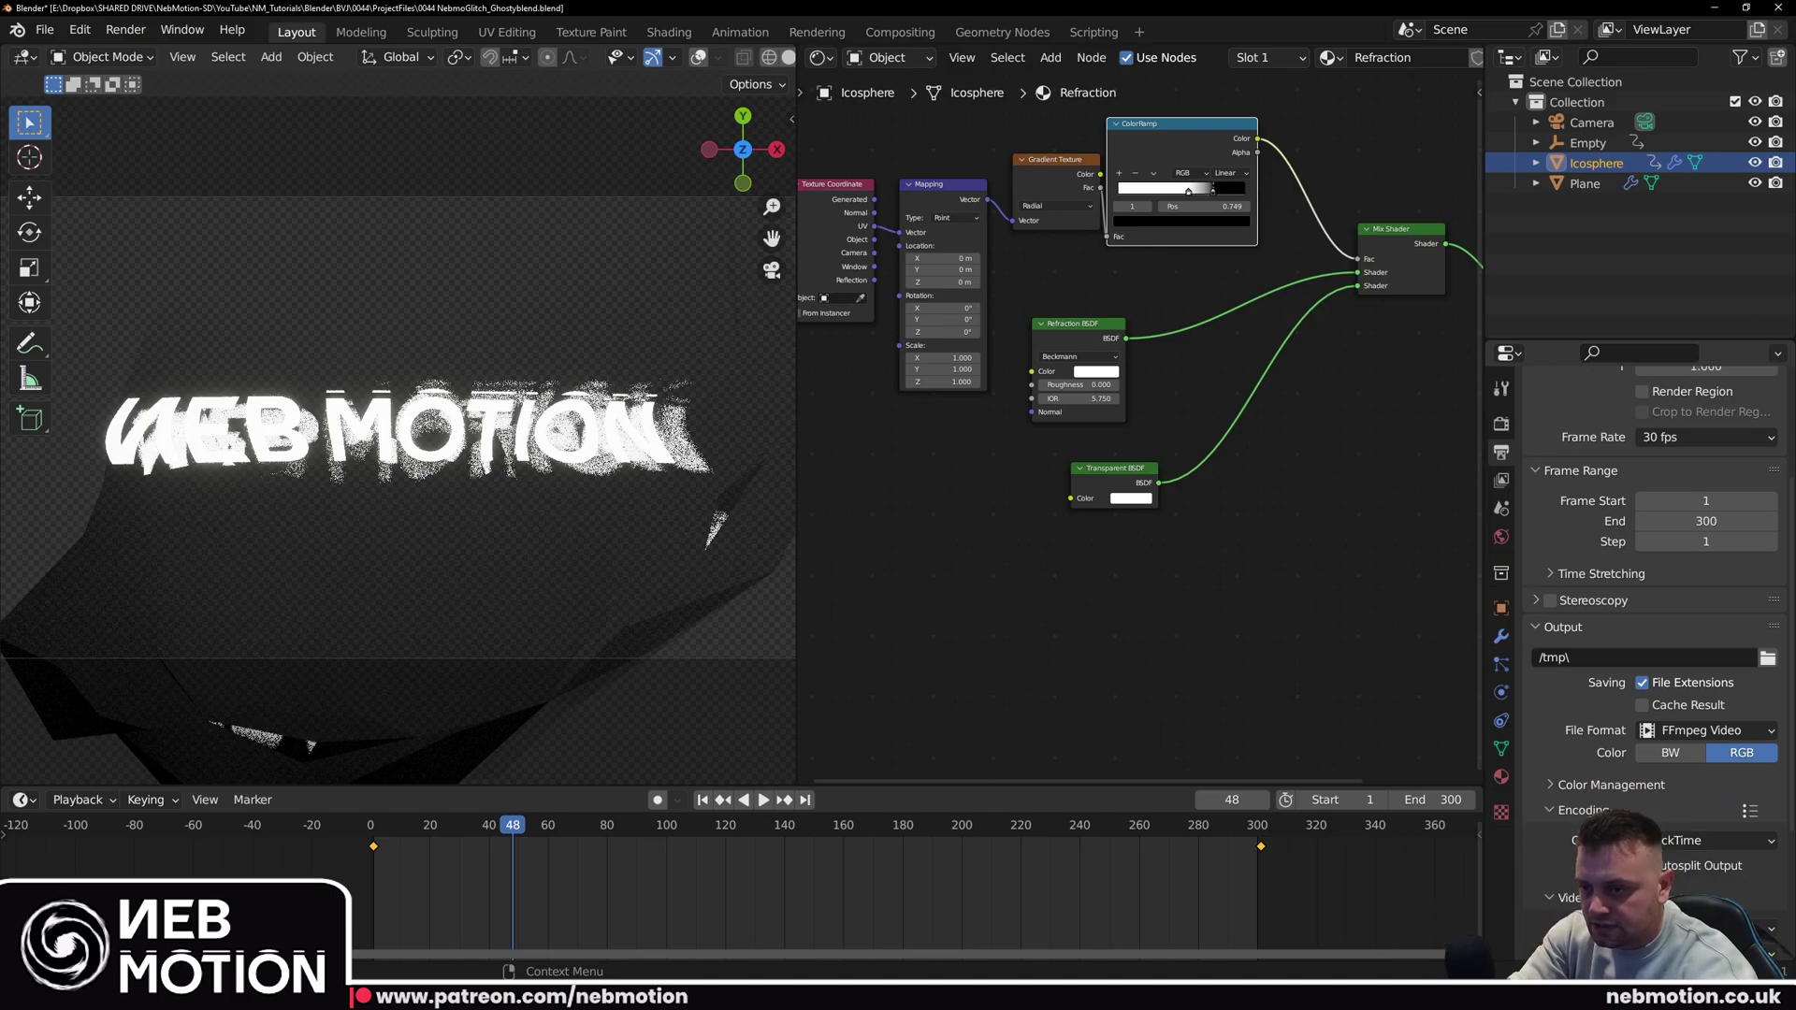
{"action": "scroll", "coordinate": [1675, 846], "scroll_direction": "down", "scroll_amount": 4}
{"action": "left_click", "coordinate": [1671, 818]}
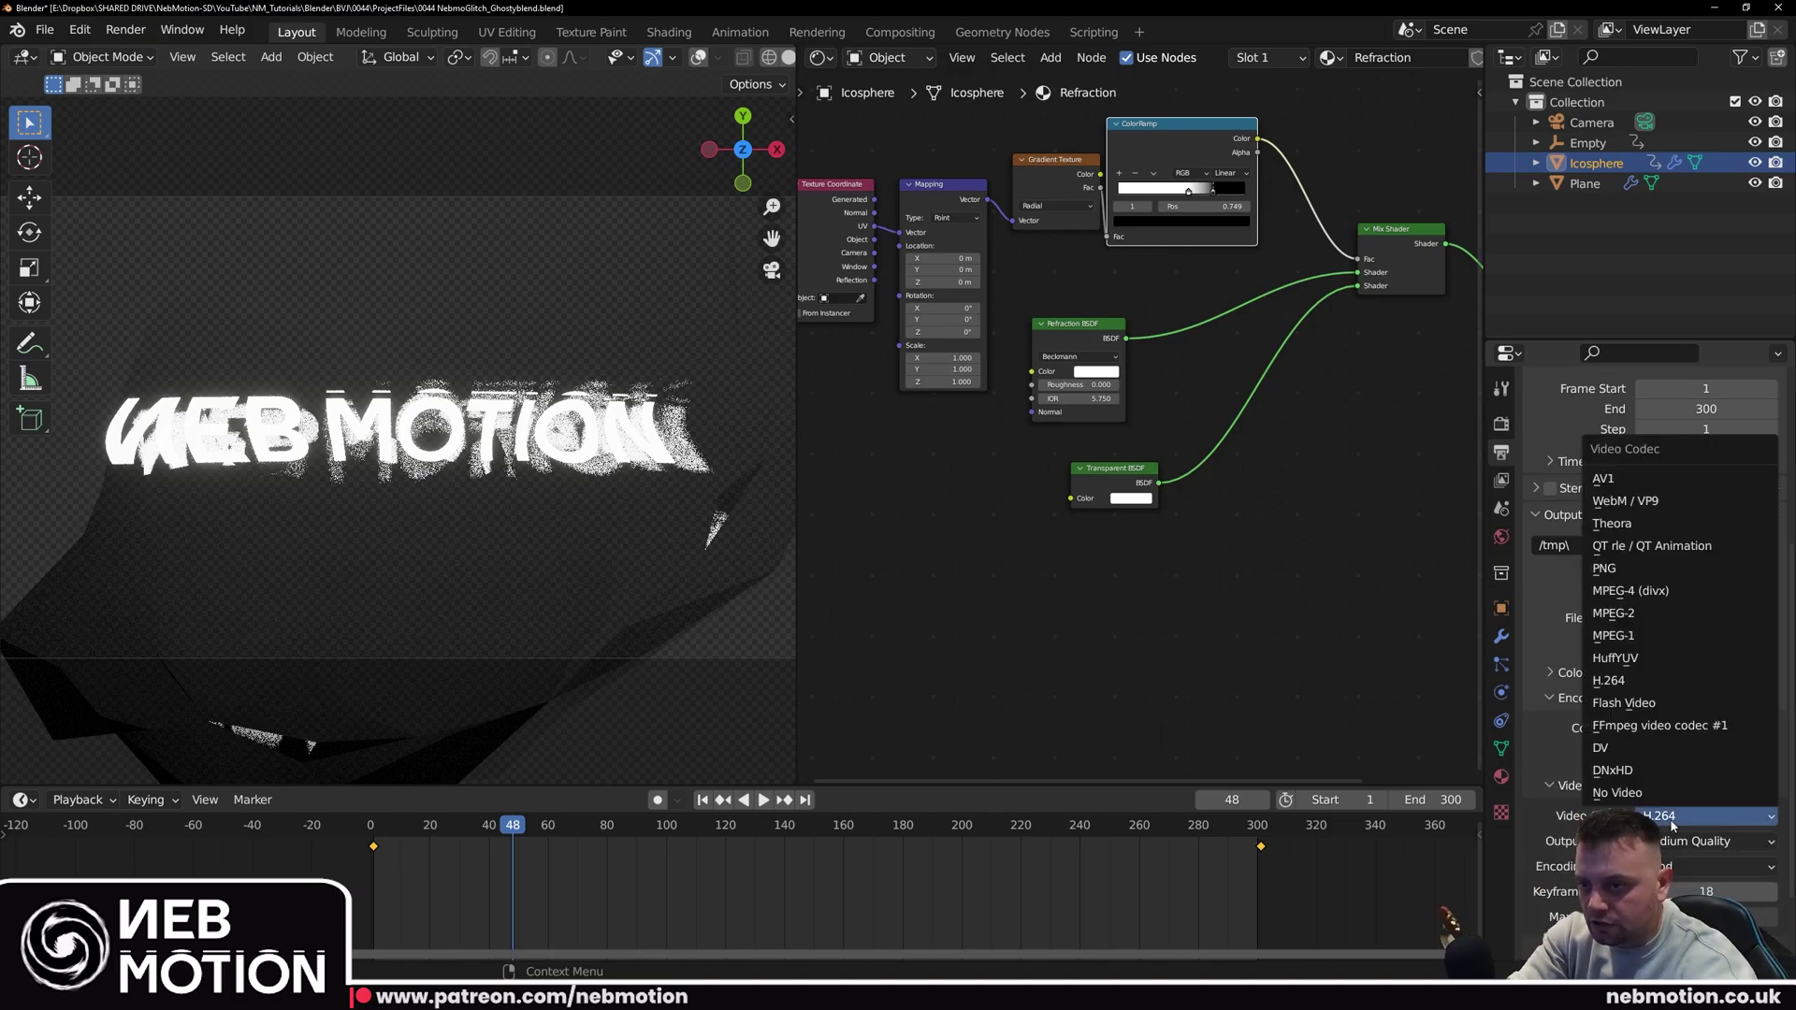
{"action": "left_click", "coordinate": [1641, 547]}
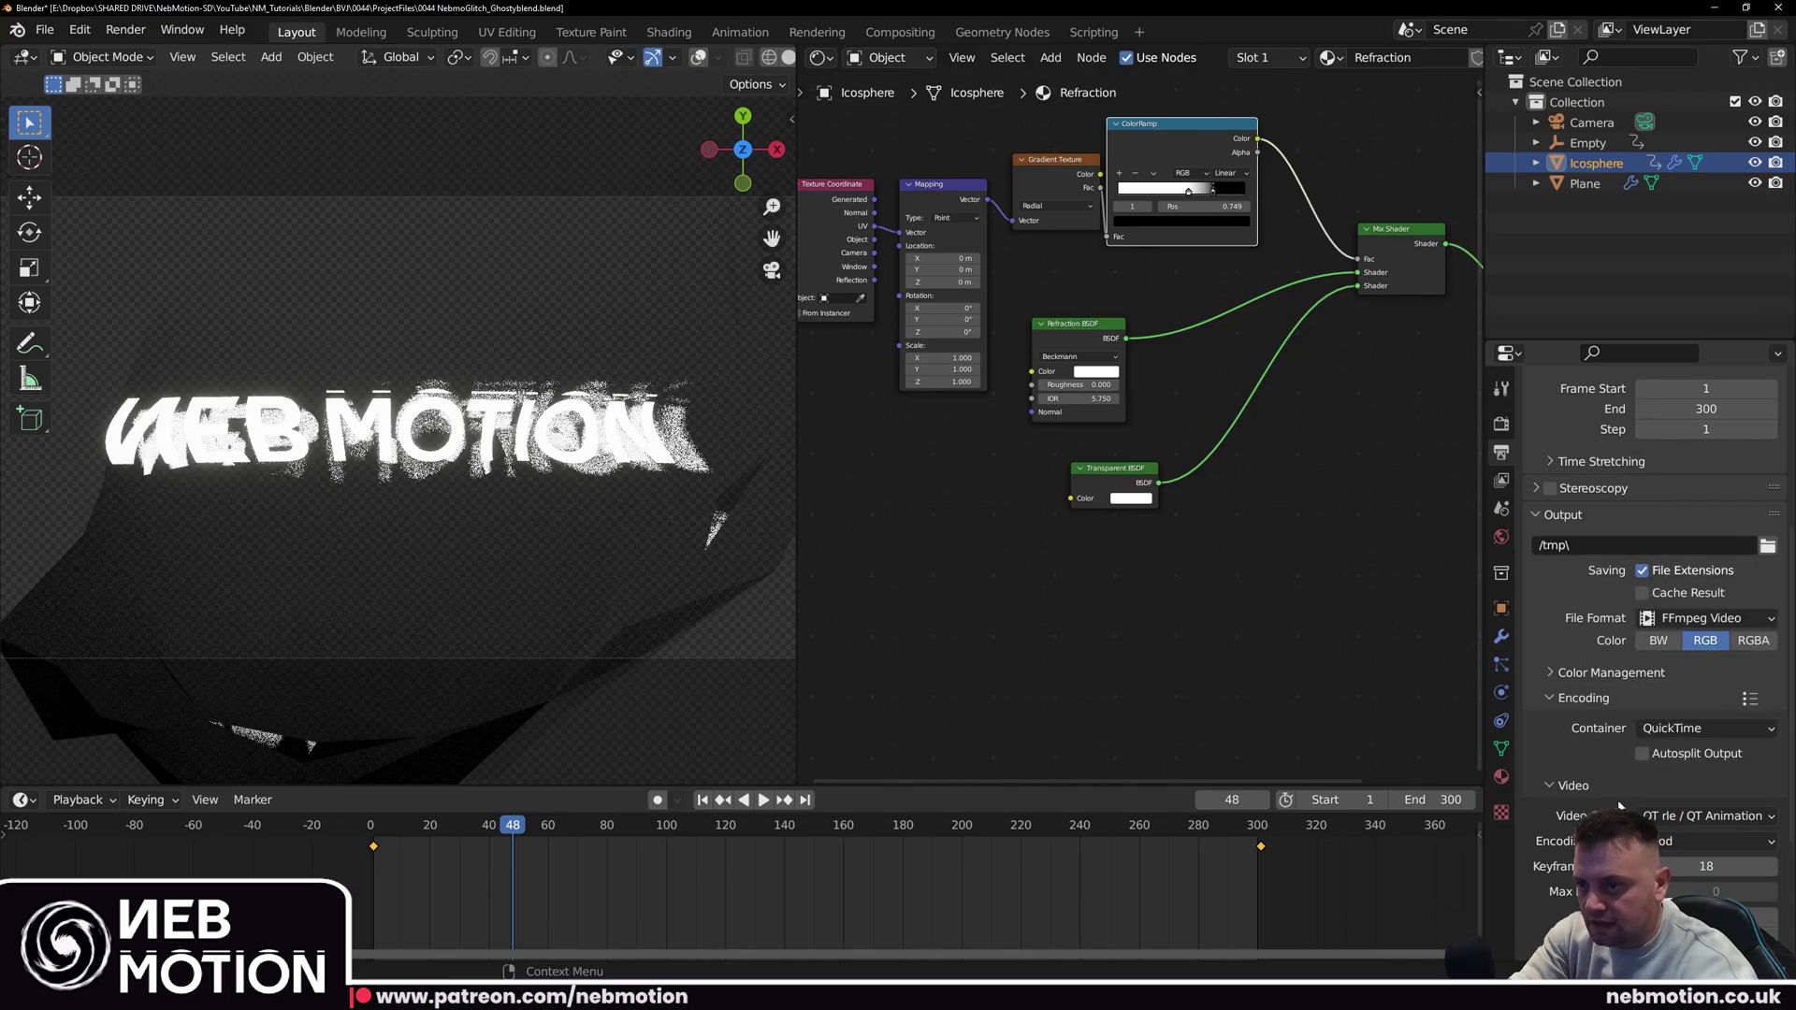
Step: Set the render output colour to RGBA and check the video encoding settings
{"action": "left_click", "coordinate": [1758, 639]}
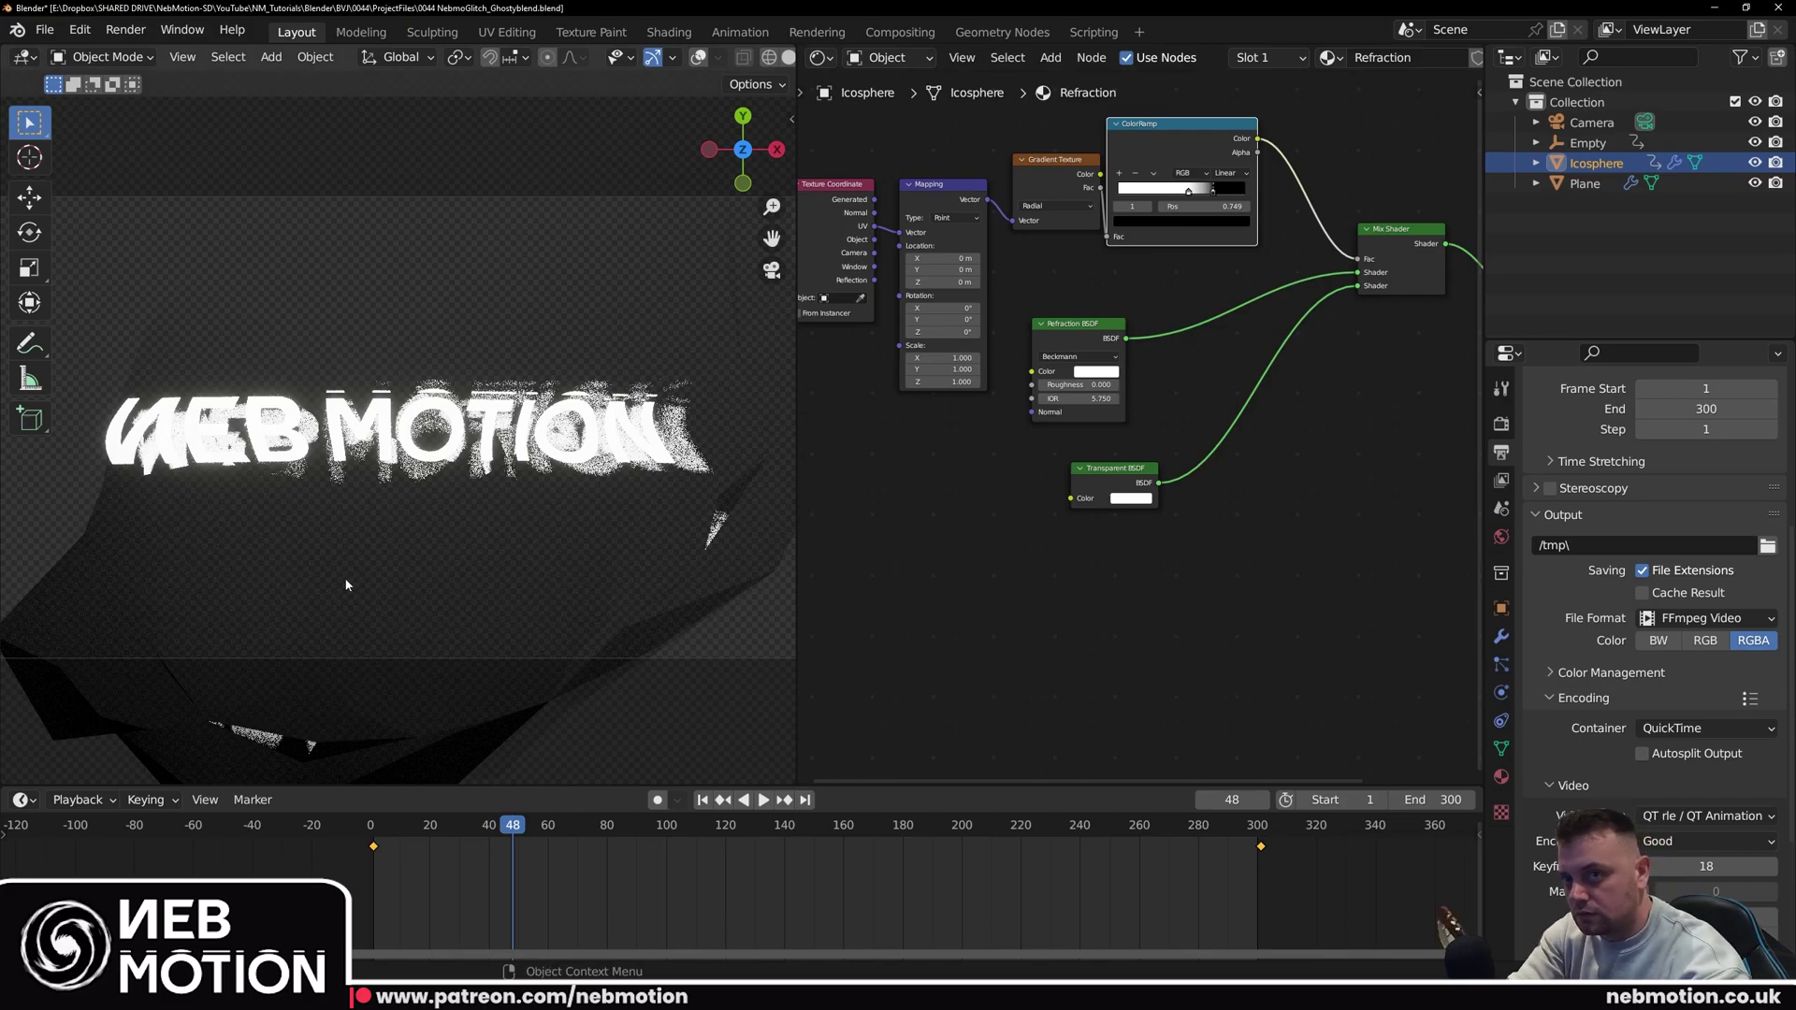
{"action": "scroll", "coordinate": [1710, 765], "scroll_direction": "down", "scroll_amount": 1}
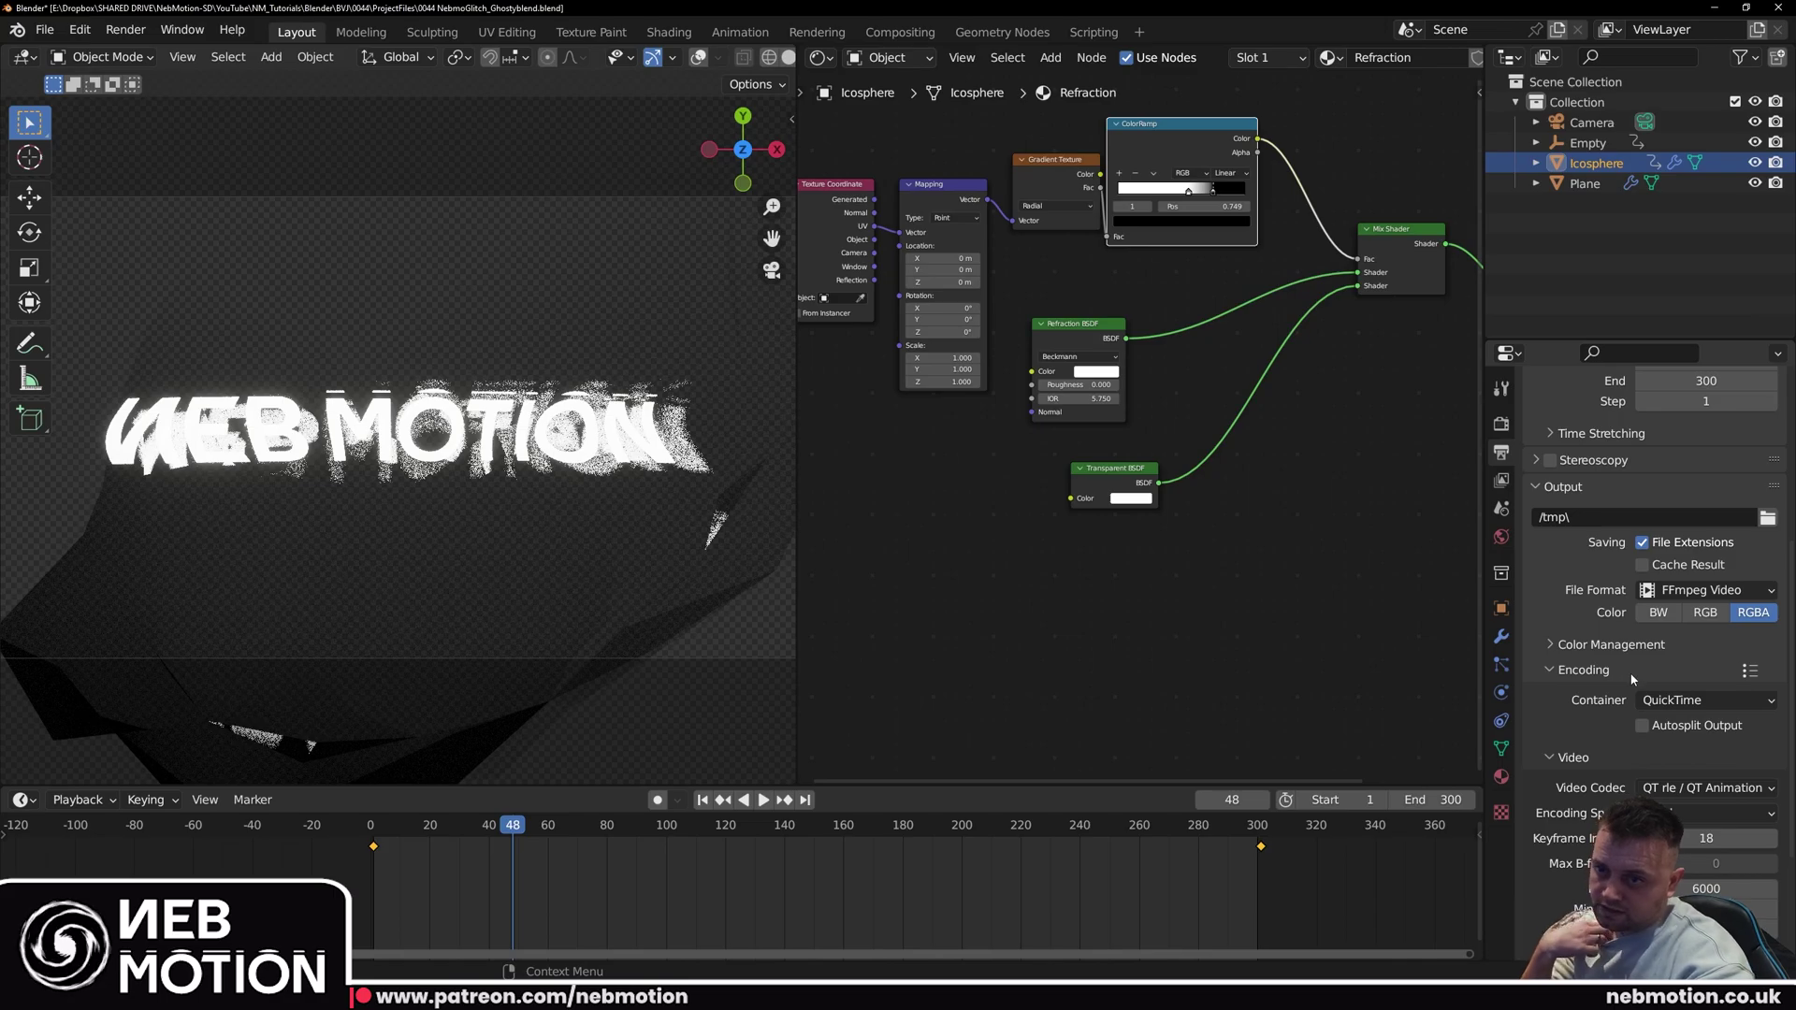
{"action": "scroll", "coordinate": [1632, 679], "scroll_direction": "down", "scroll_amount": 4}
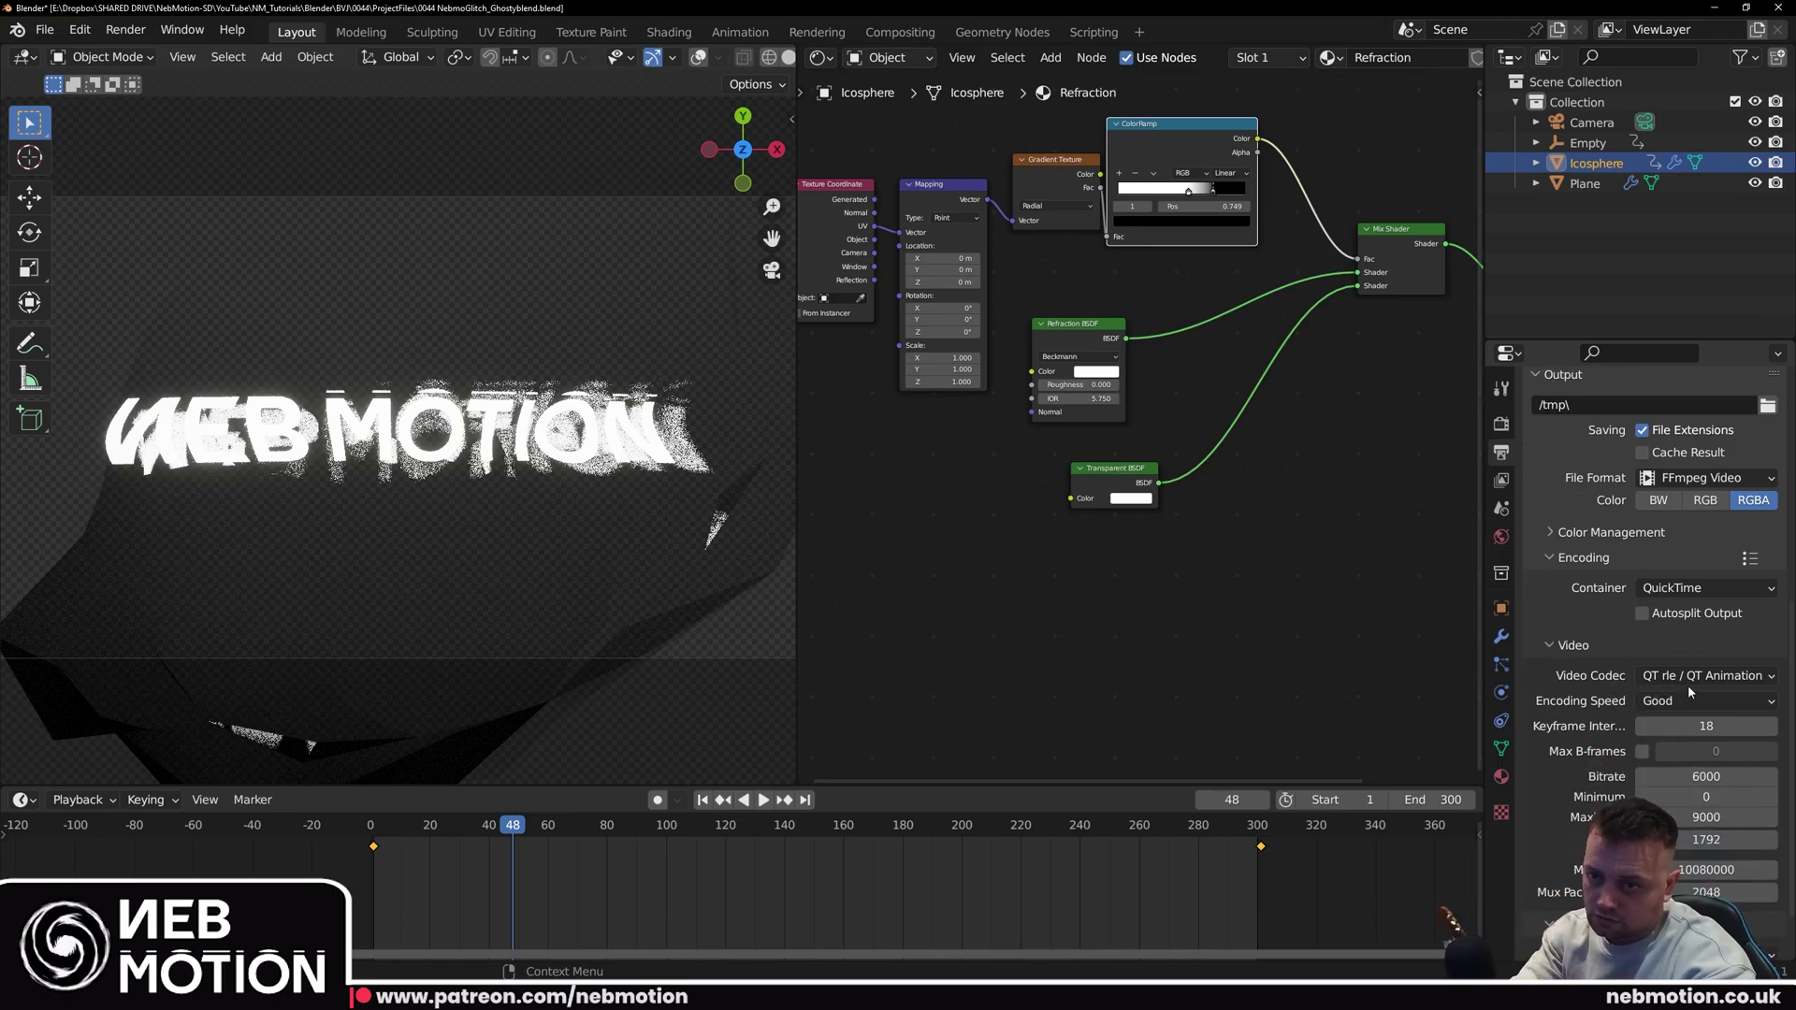
{"action": "scroll", "coordinate": [1656, 636], "scroll_direction": "up", "scroll_amount": 5}
Step: Set the output path to the TEMP RENDERS location with a file name ending in Ghostyblend and render the animation
{"action": "key", "text": "Return"}
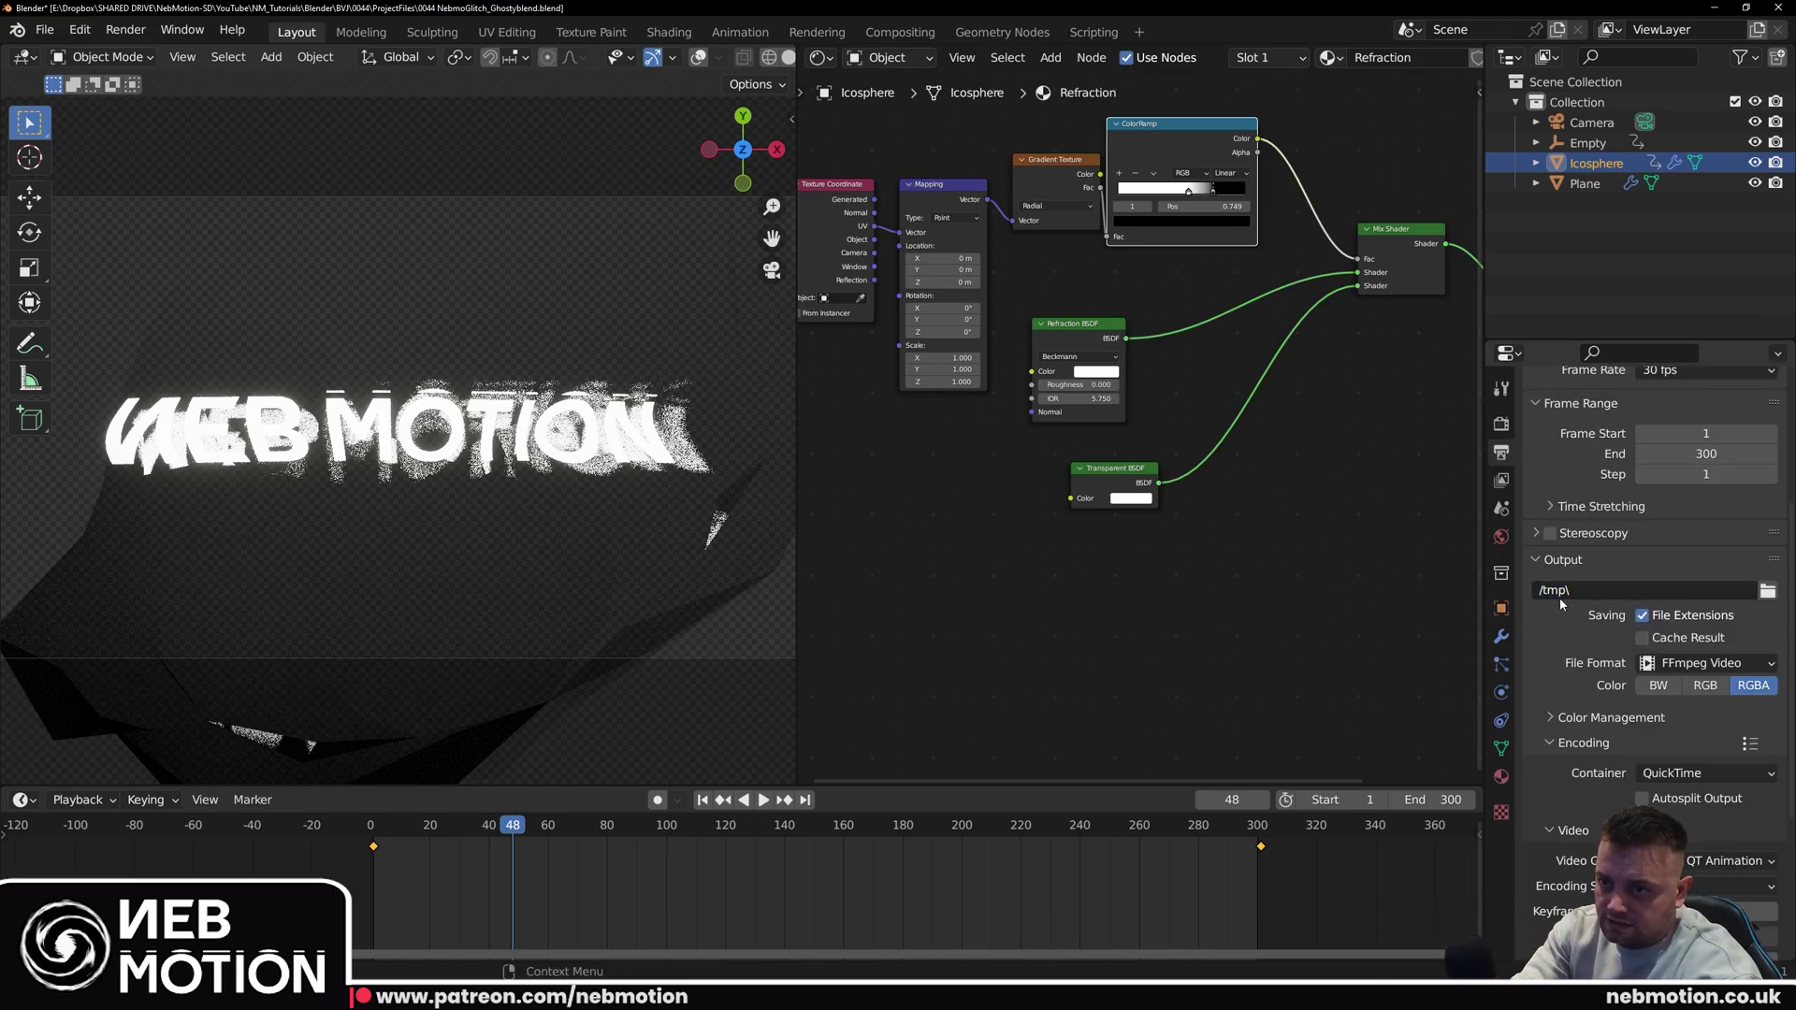
{"action": "left_click", "coordinate": [1765, 590]}
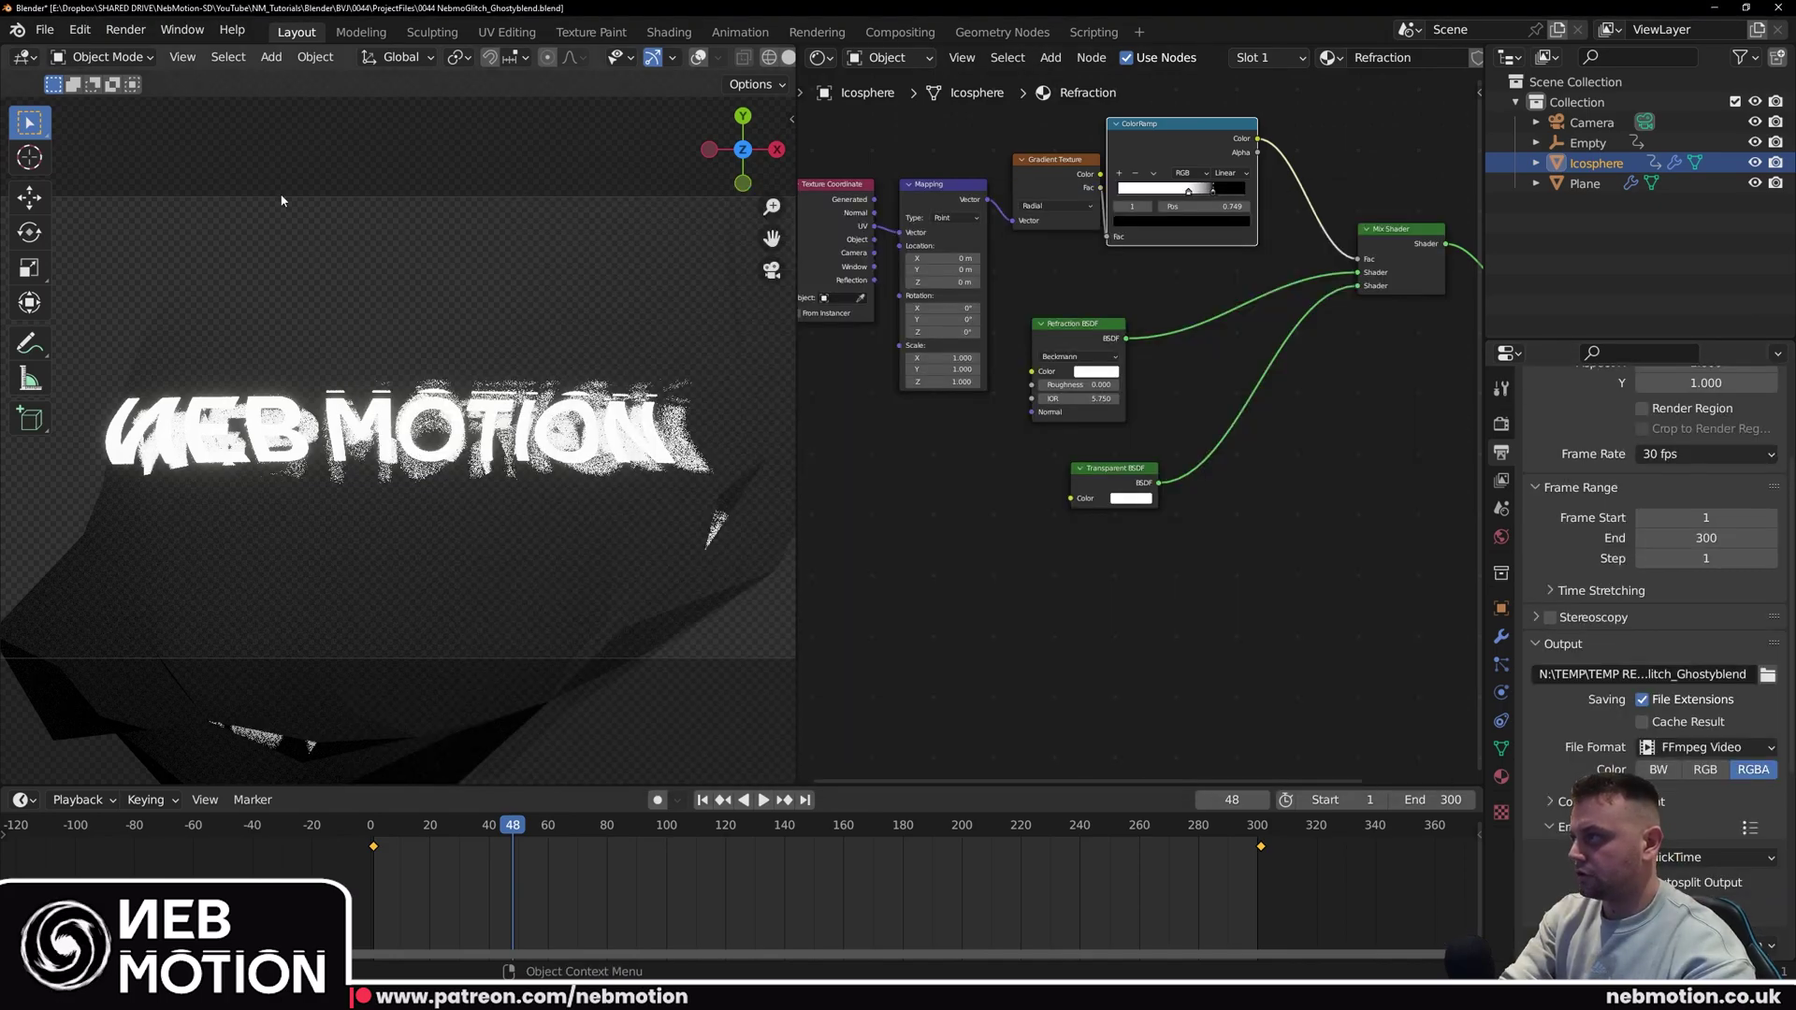
{"action": "left_click", "coordinate": [125, 29]}
{"action": "left_click", "coordinate": [155, 74]}
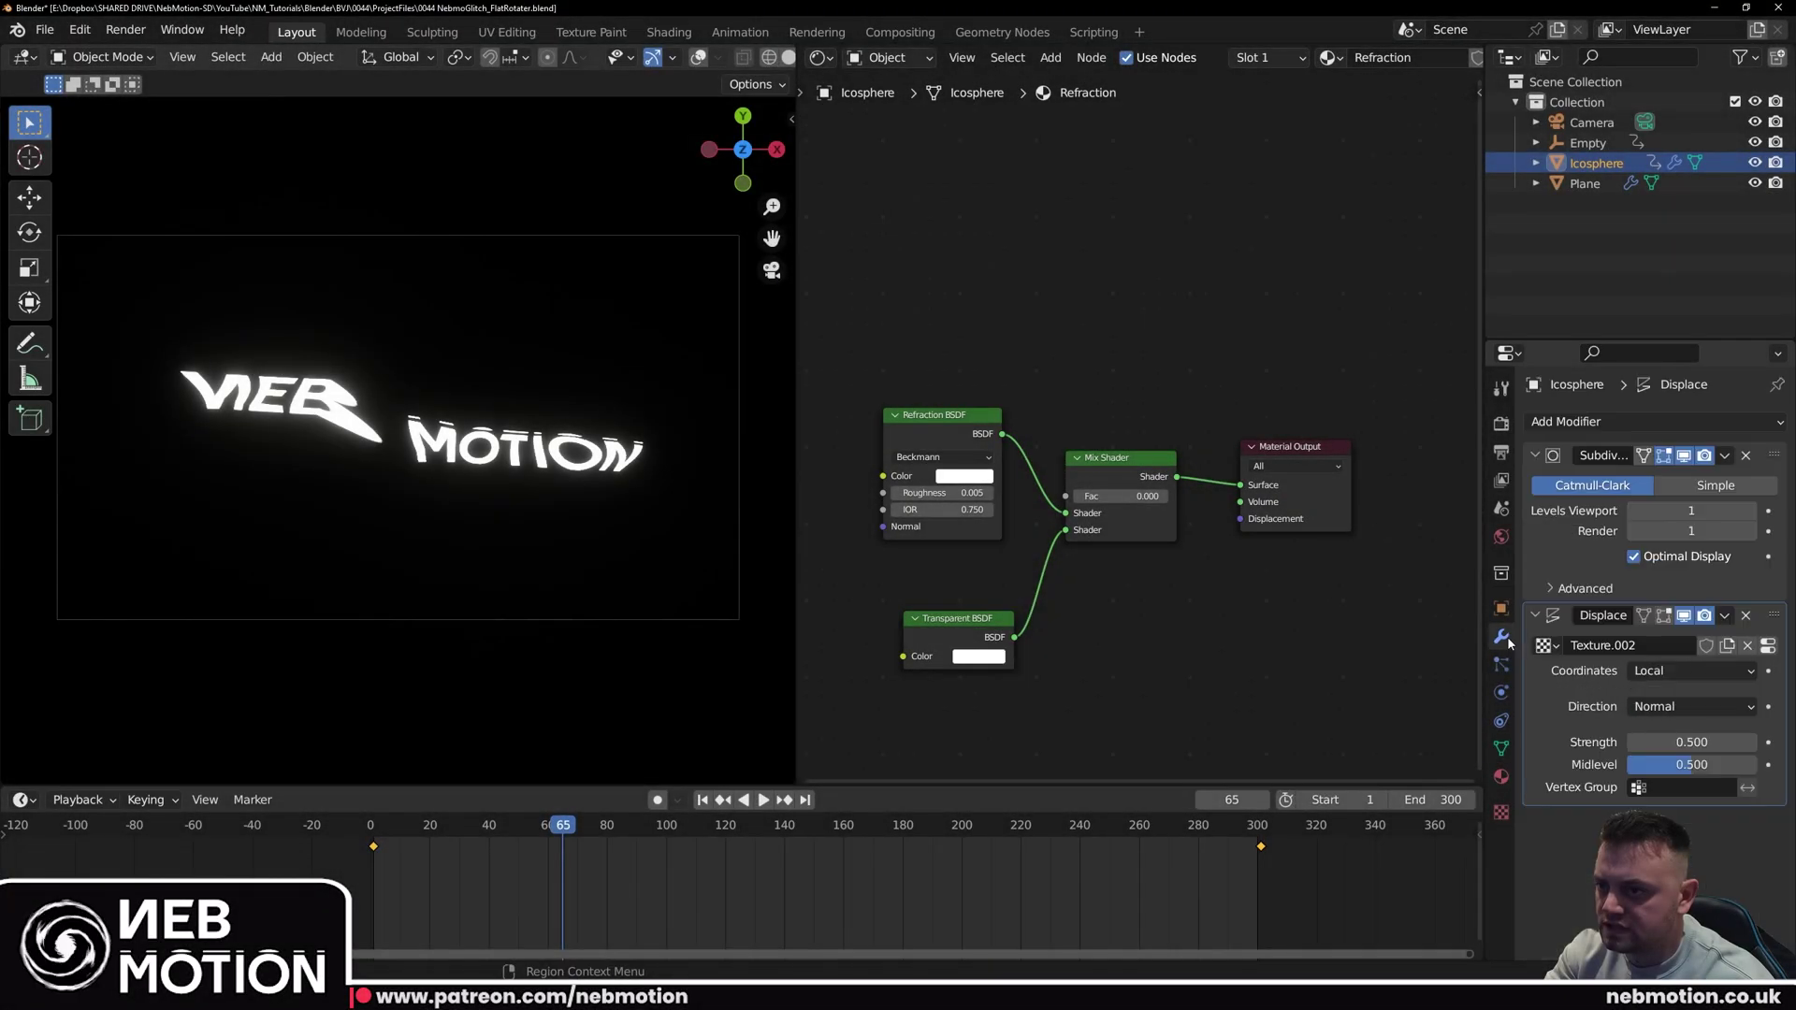
Step: Play the FlatRotater animation from frame 1 while reviewing the Icosphere's Displace modifier, transform and material settings
{"action": "left_click", "coordinate": [1696, 664]}
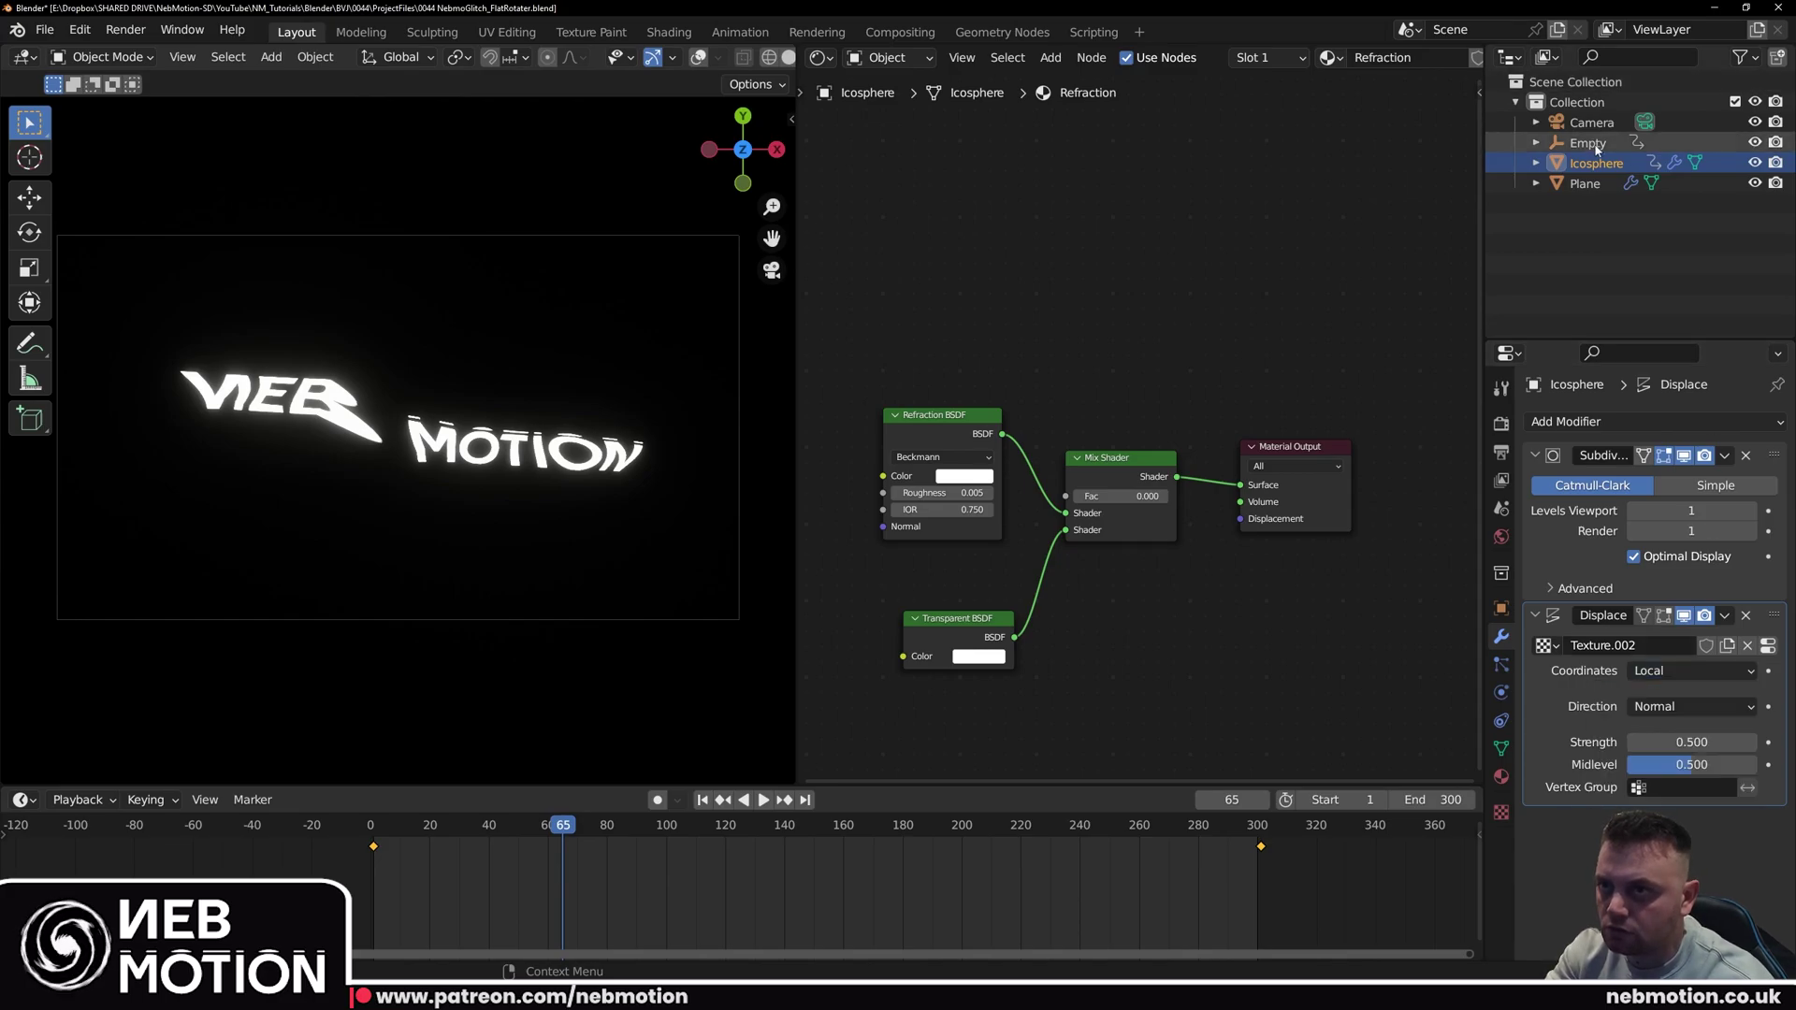
{"action": "key", "text": "shift+Left"}
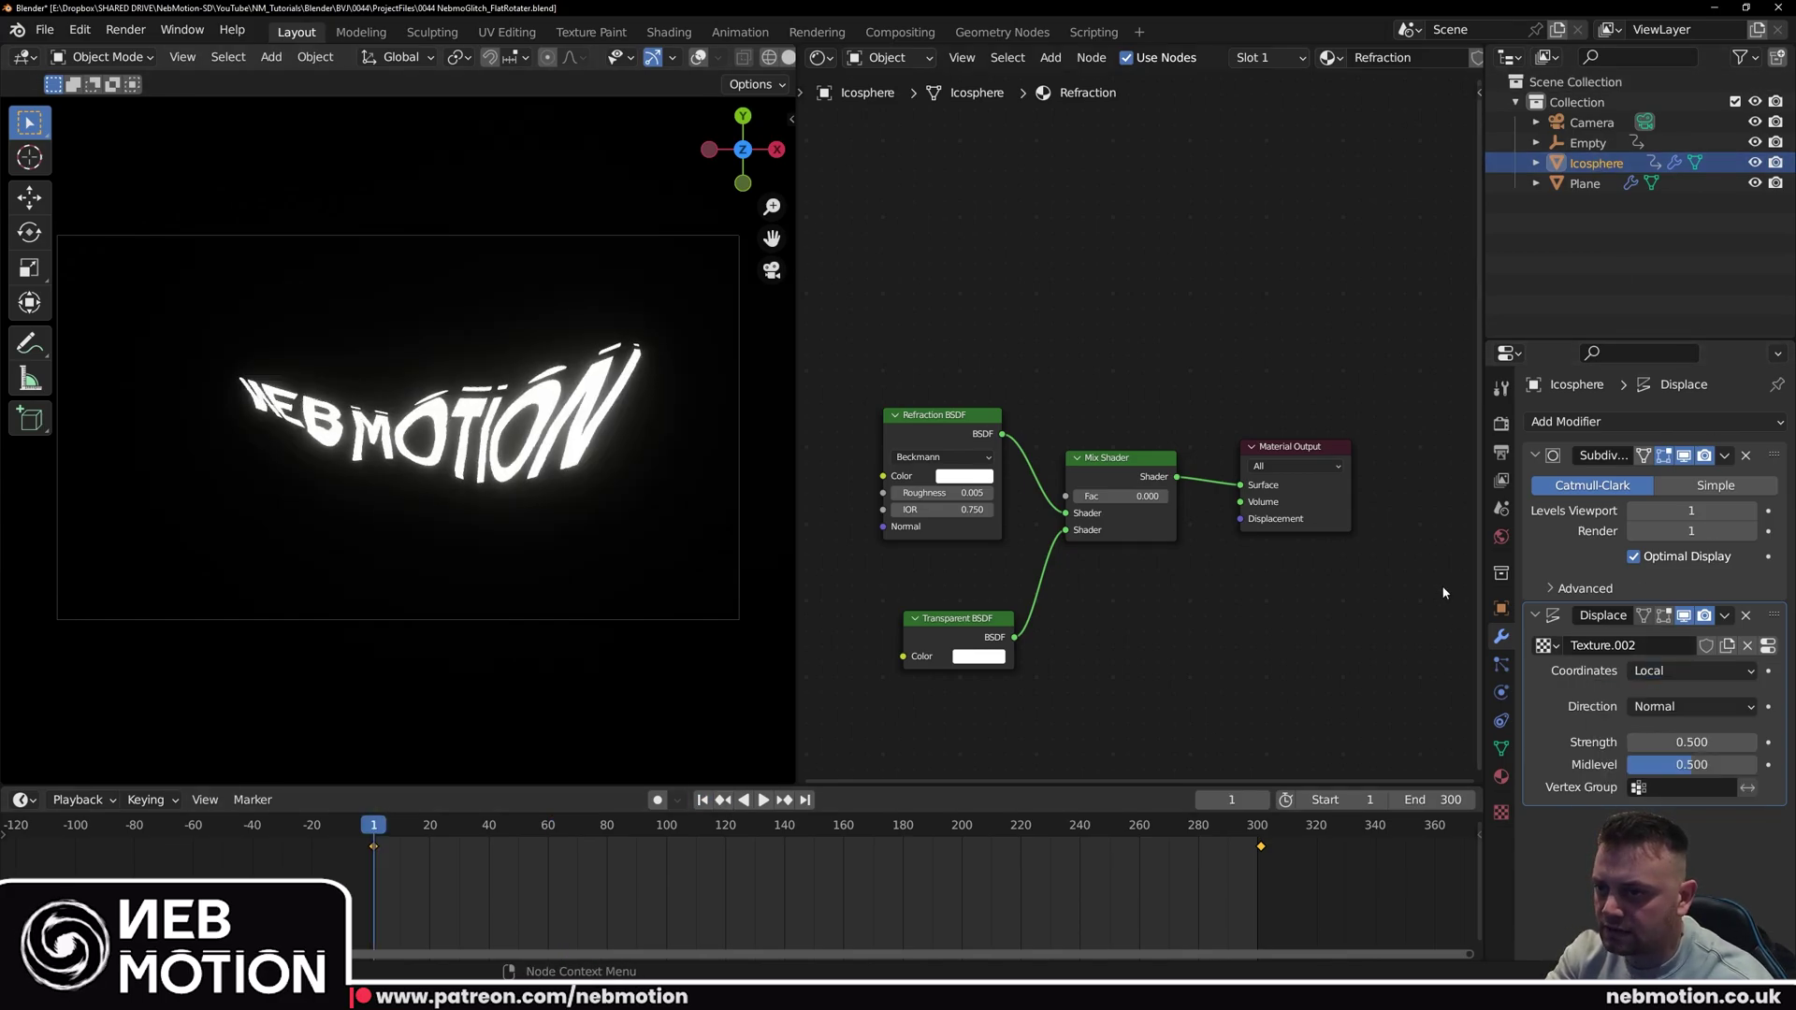
{"action": "left_click", "coordinate": [1501, 608]}
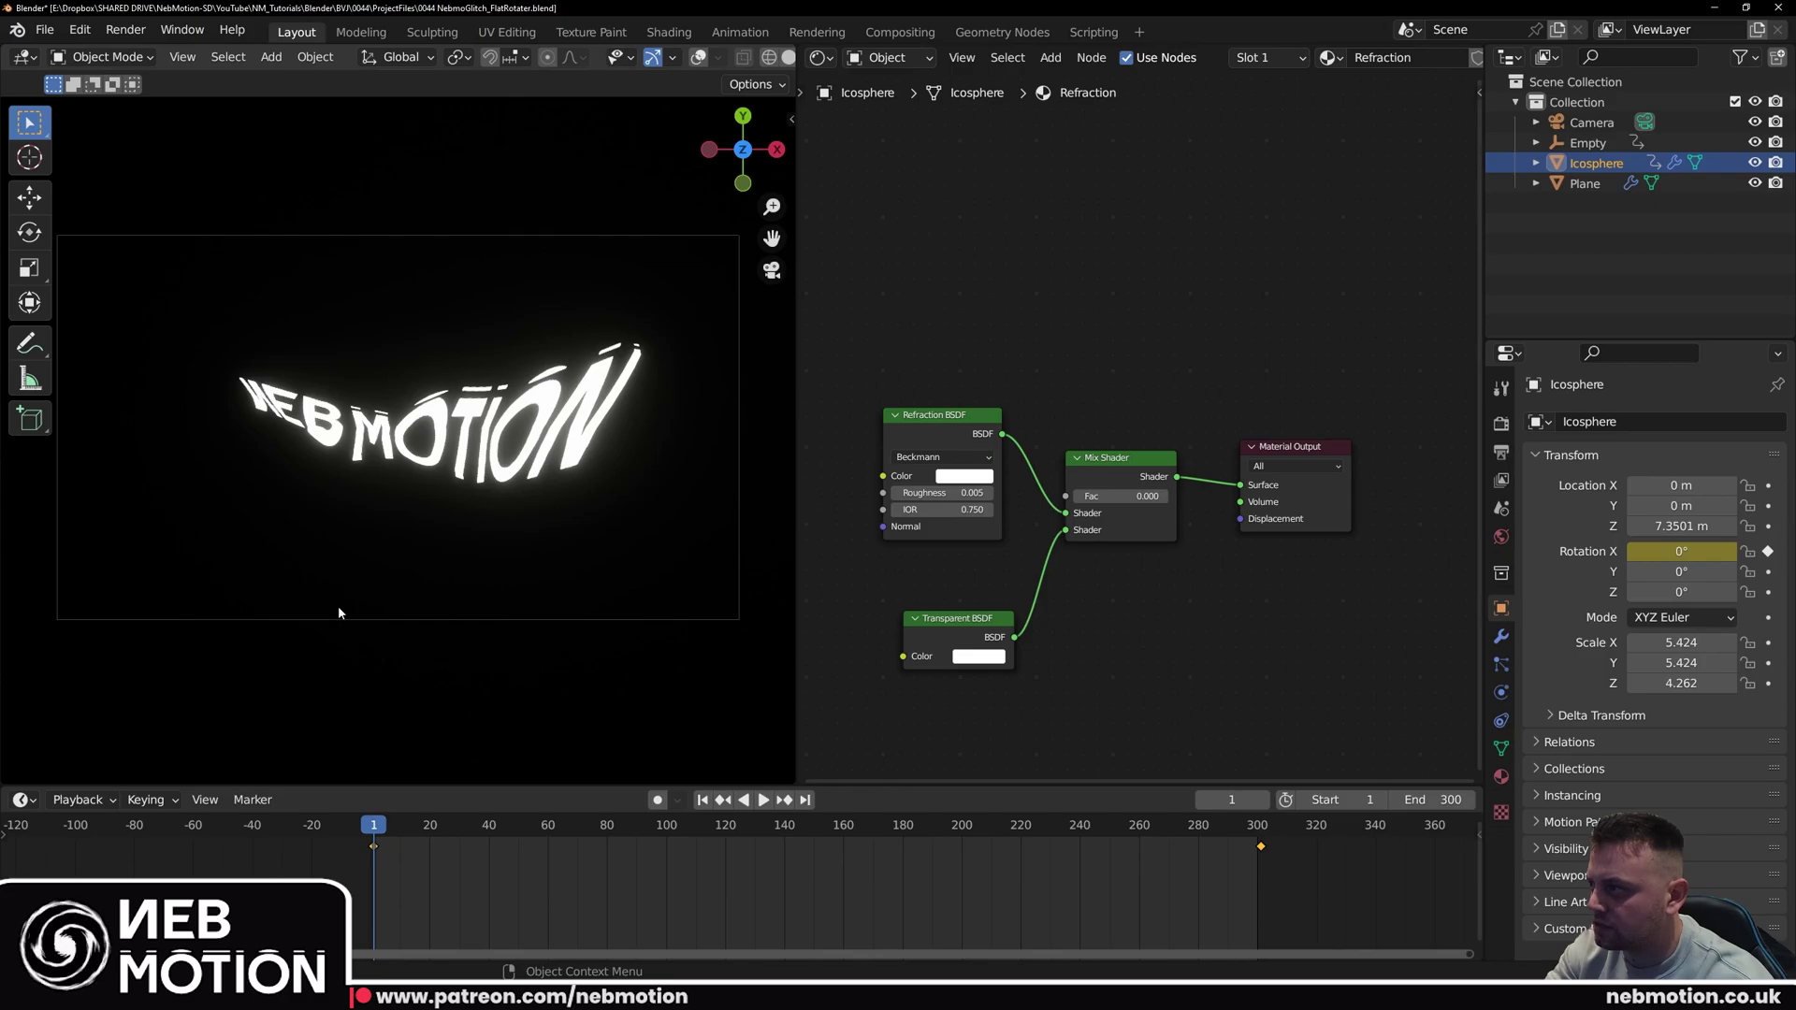
{"action": "key", "text": "space"}
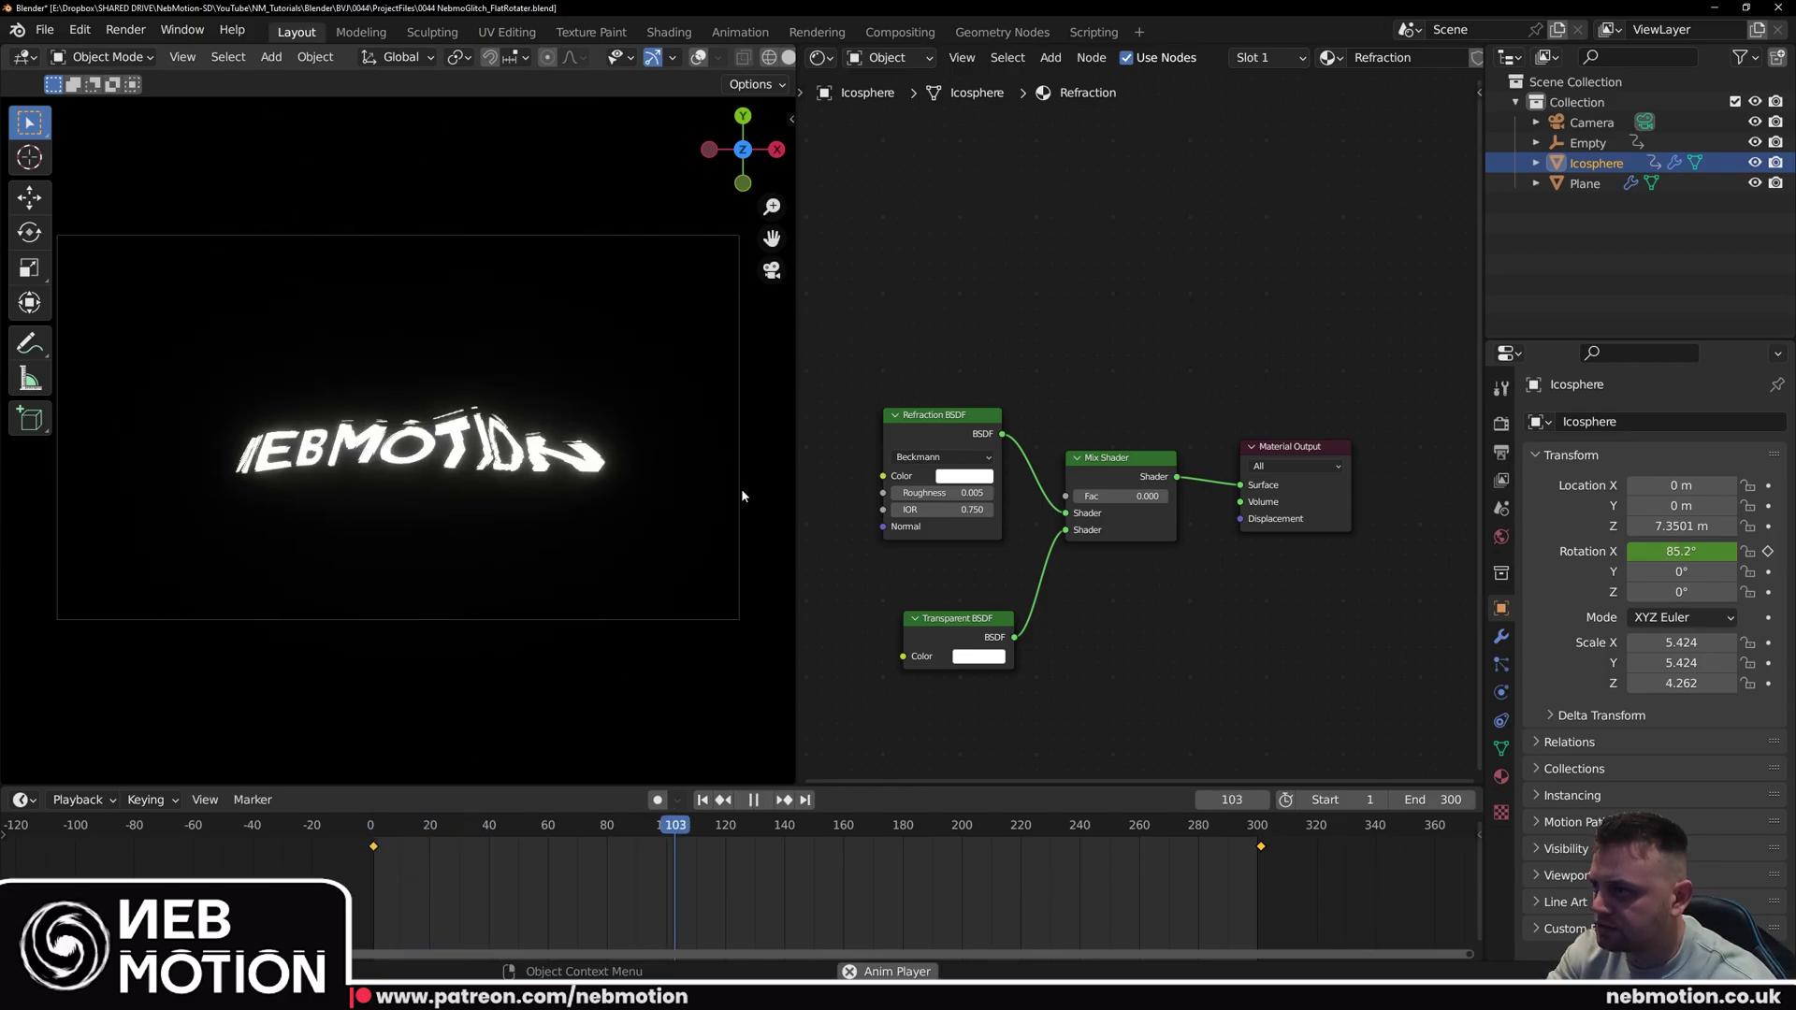
{"action": "key", "text": "space"}
{"action": "left_click", "coordinate": [1501, 776]}
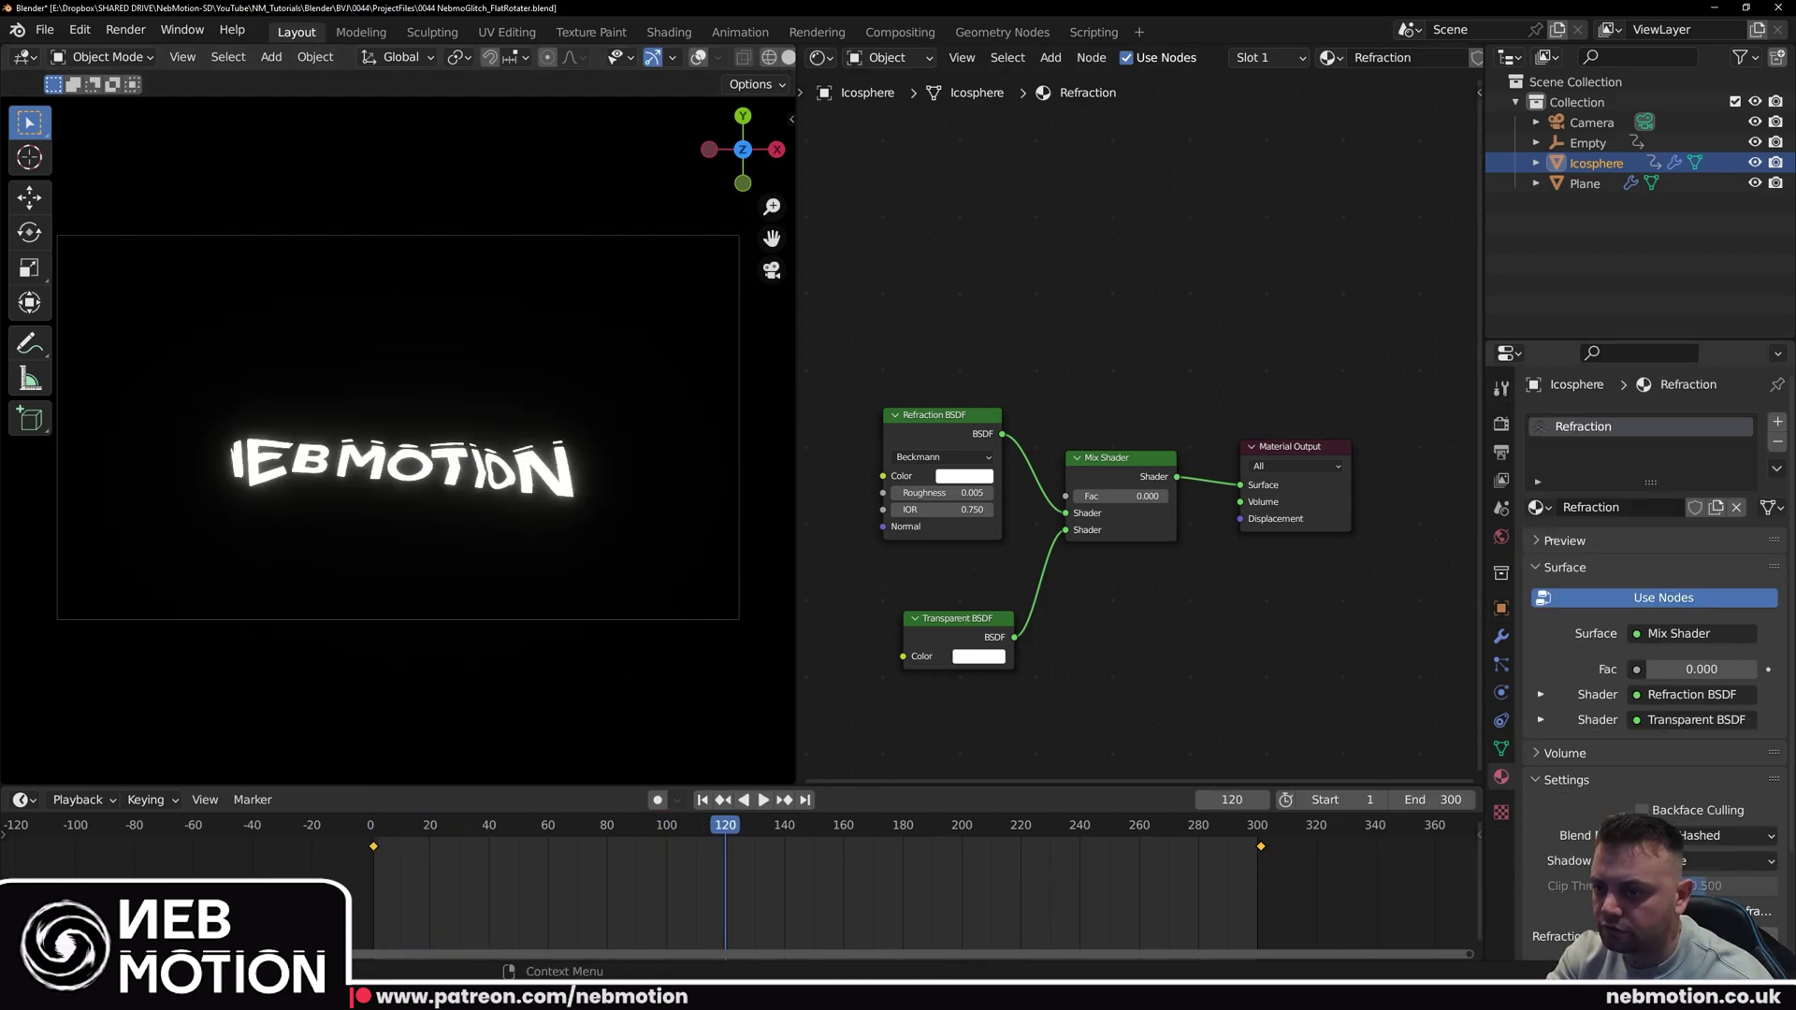
Step: Raise the Refraction BSDF's IOR to about 7.050 and preview its effect on the playing animation
{"action": "key", "text": "space"}
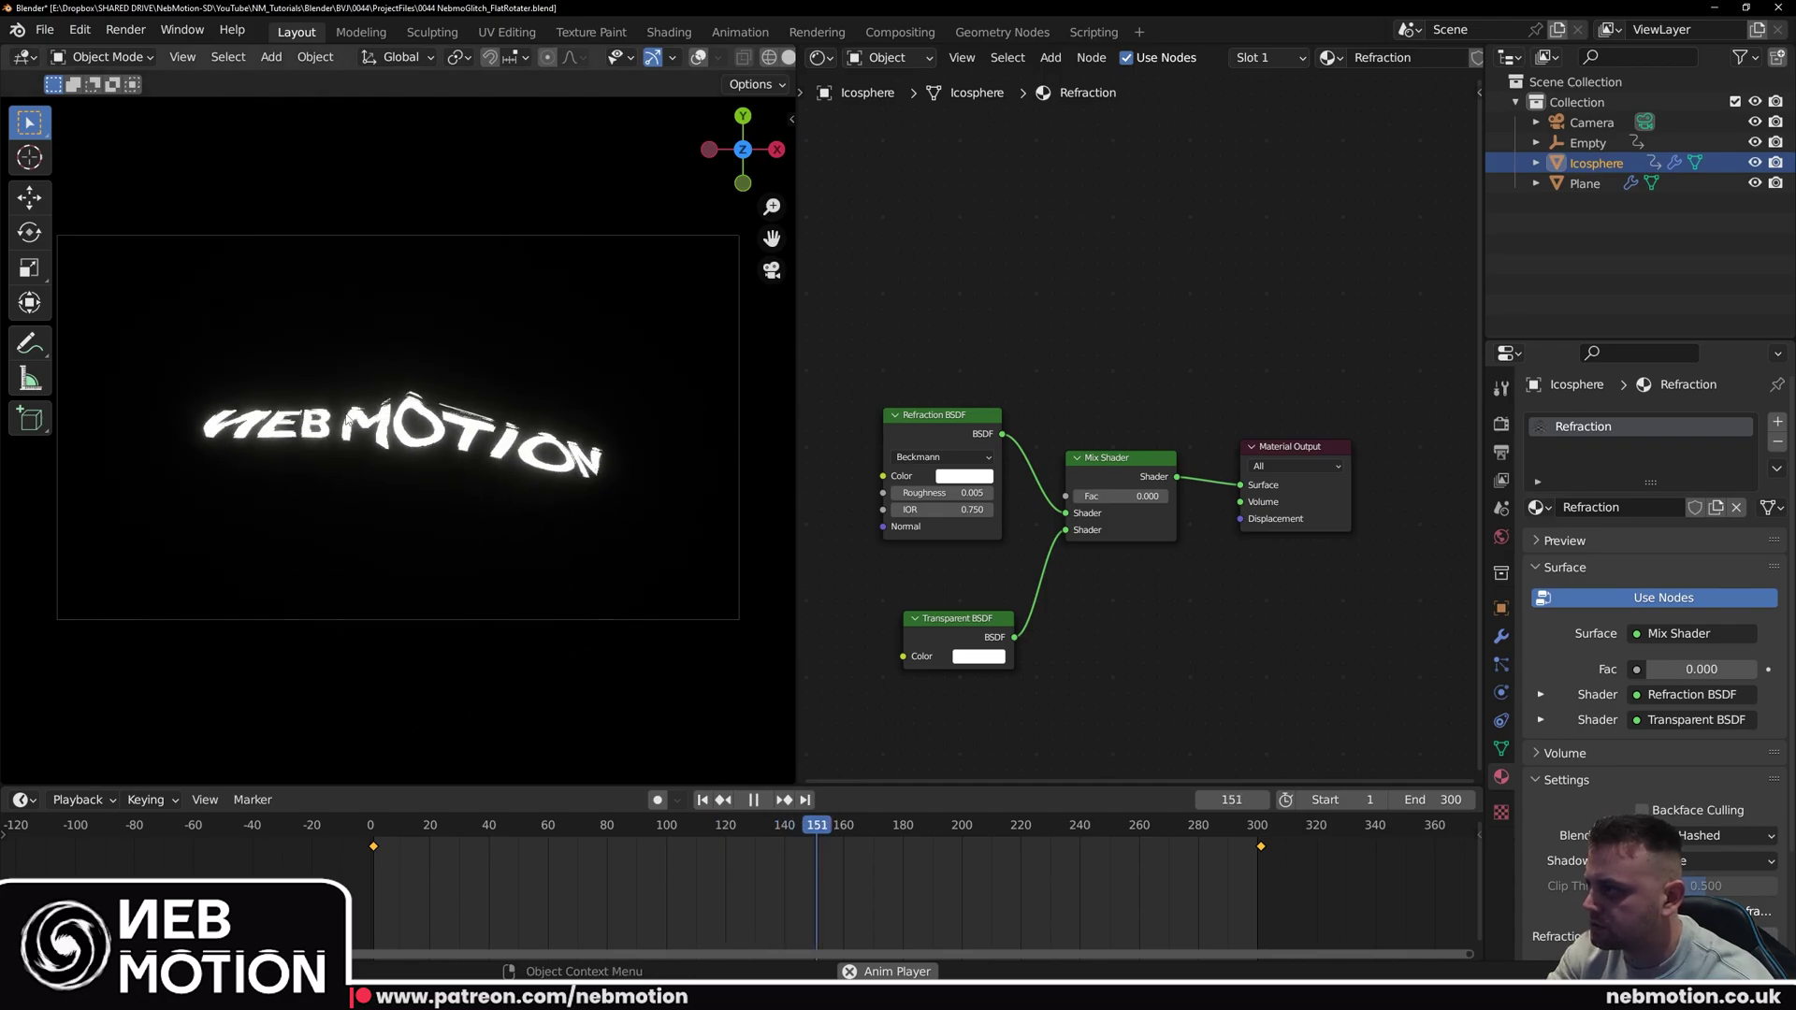
{"action": "key", "text": "space"}
{"action": "mouse_move", "coordinate": [940, 510]}
{"action": "left_mouse_down"}
{"action": "mouse_move", "coordinate": [1005, 509]}
{"action": "mouse_move", "coordinate": [946, 514]}
{"action": "left_mouse_up"}
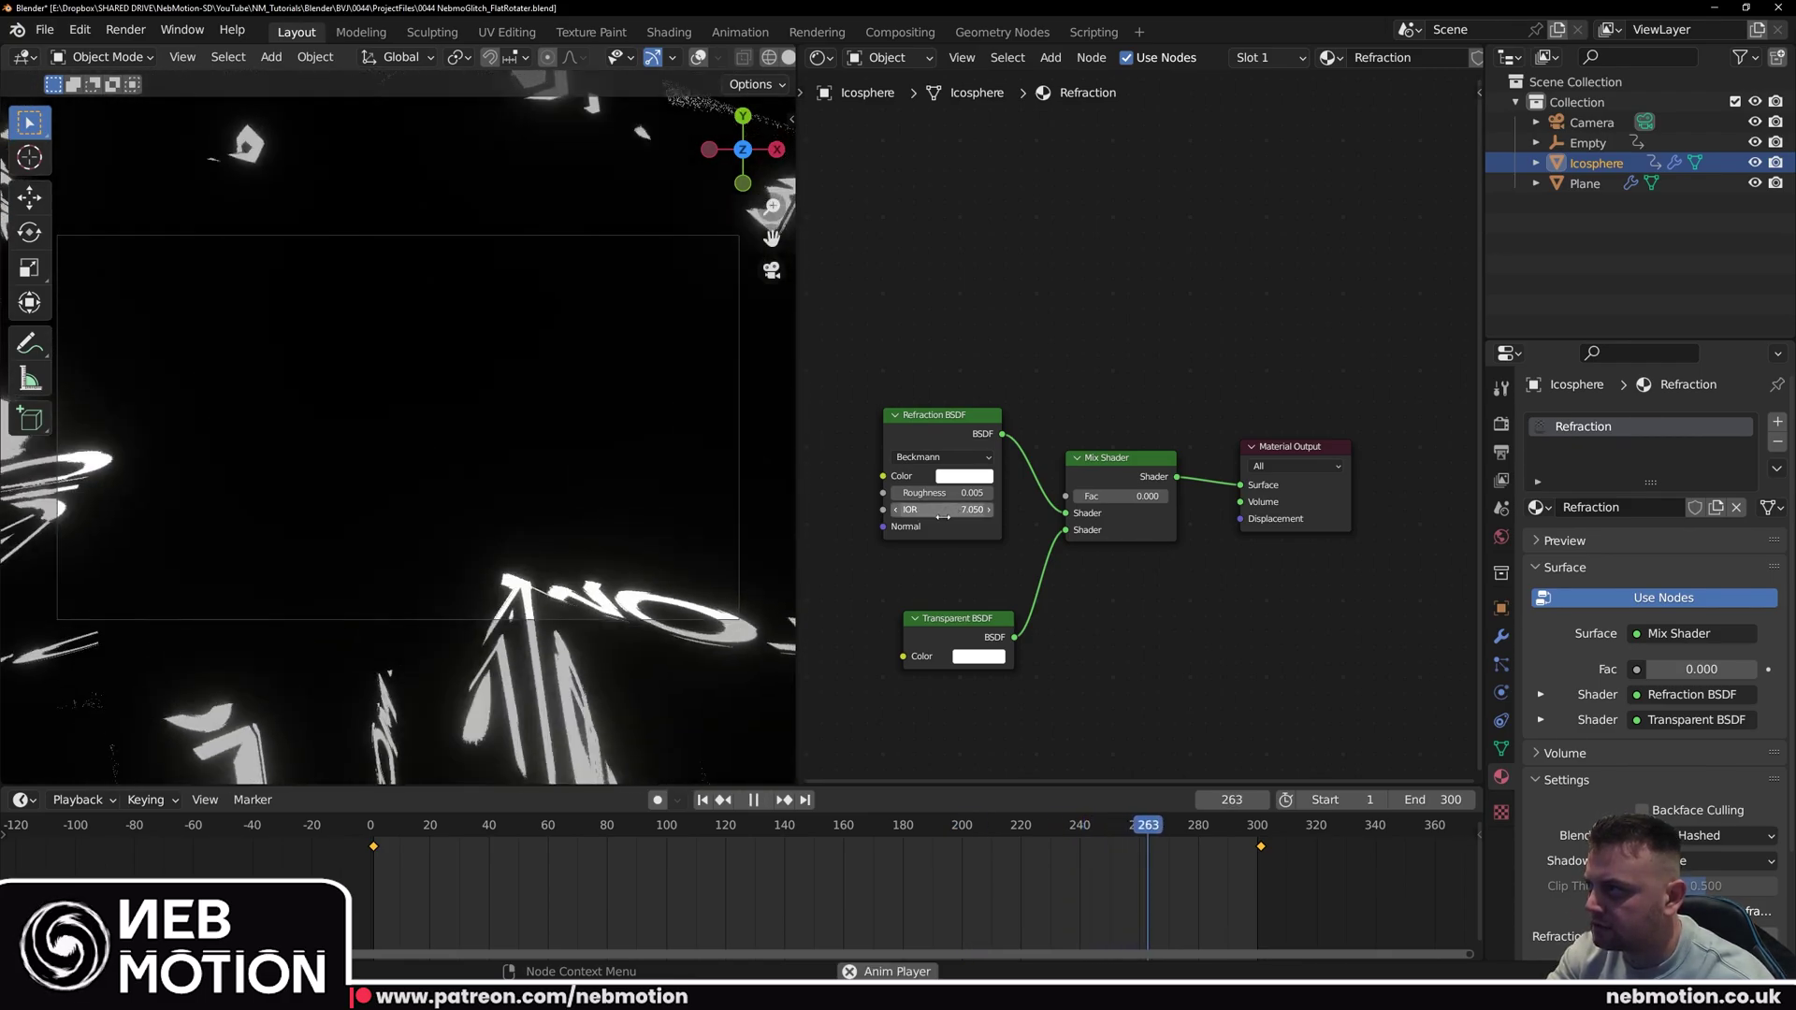
{"action": "key", "text": "space"}
{"action": "key", "text": "space"}
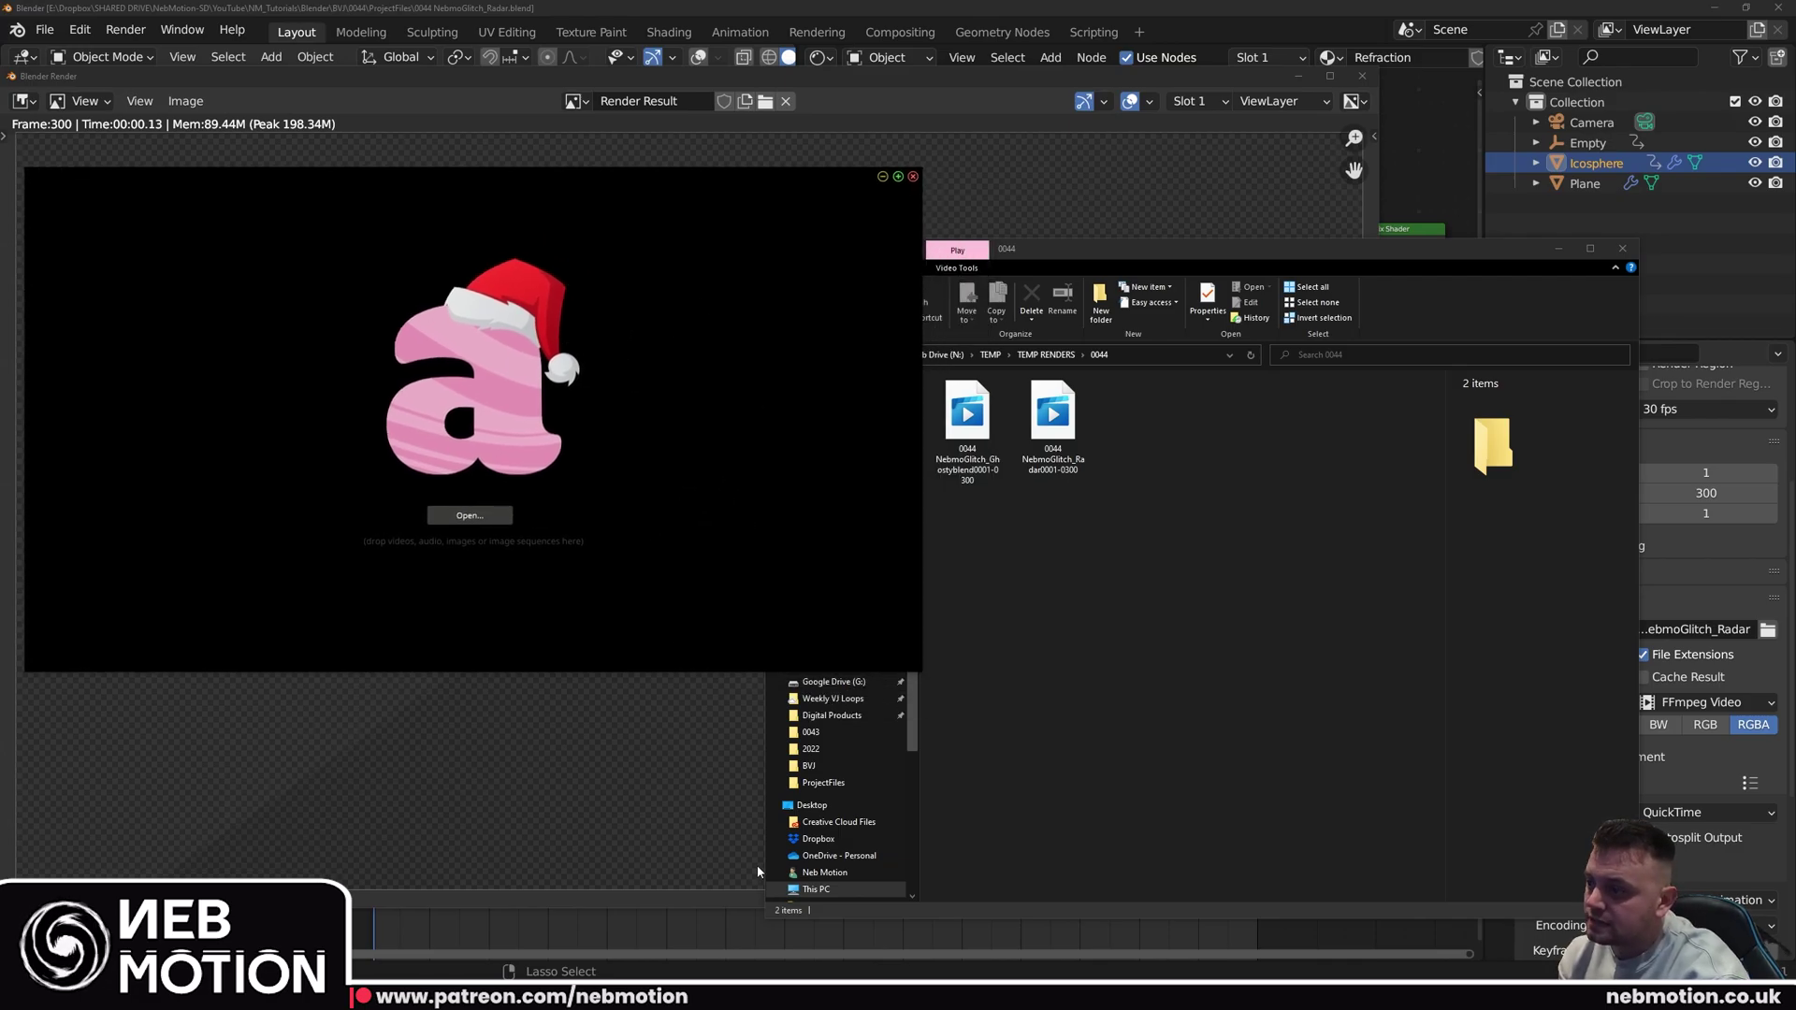
Step: Switch to the 0044 render folder and load the Ghostyblend and Radar movies into Alley
{"action": "mouse_move", "coordinate": [775, 995]}
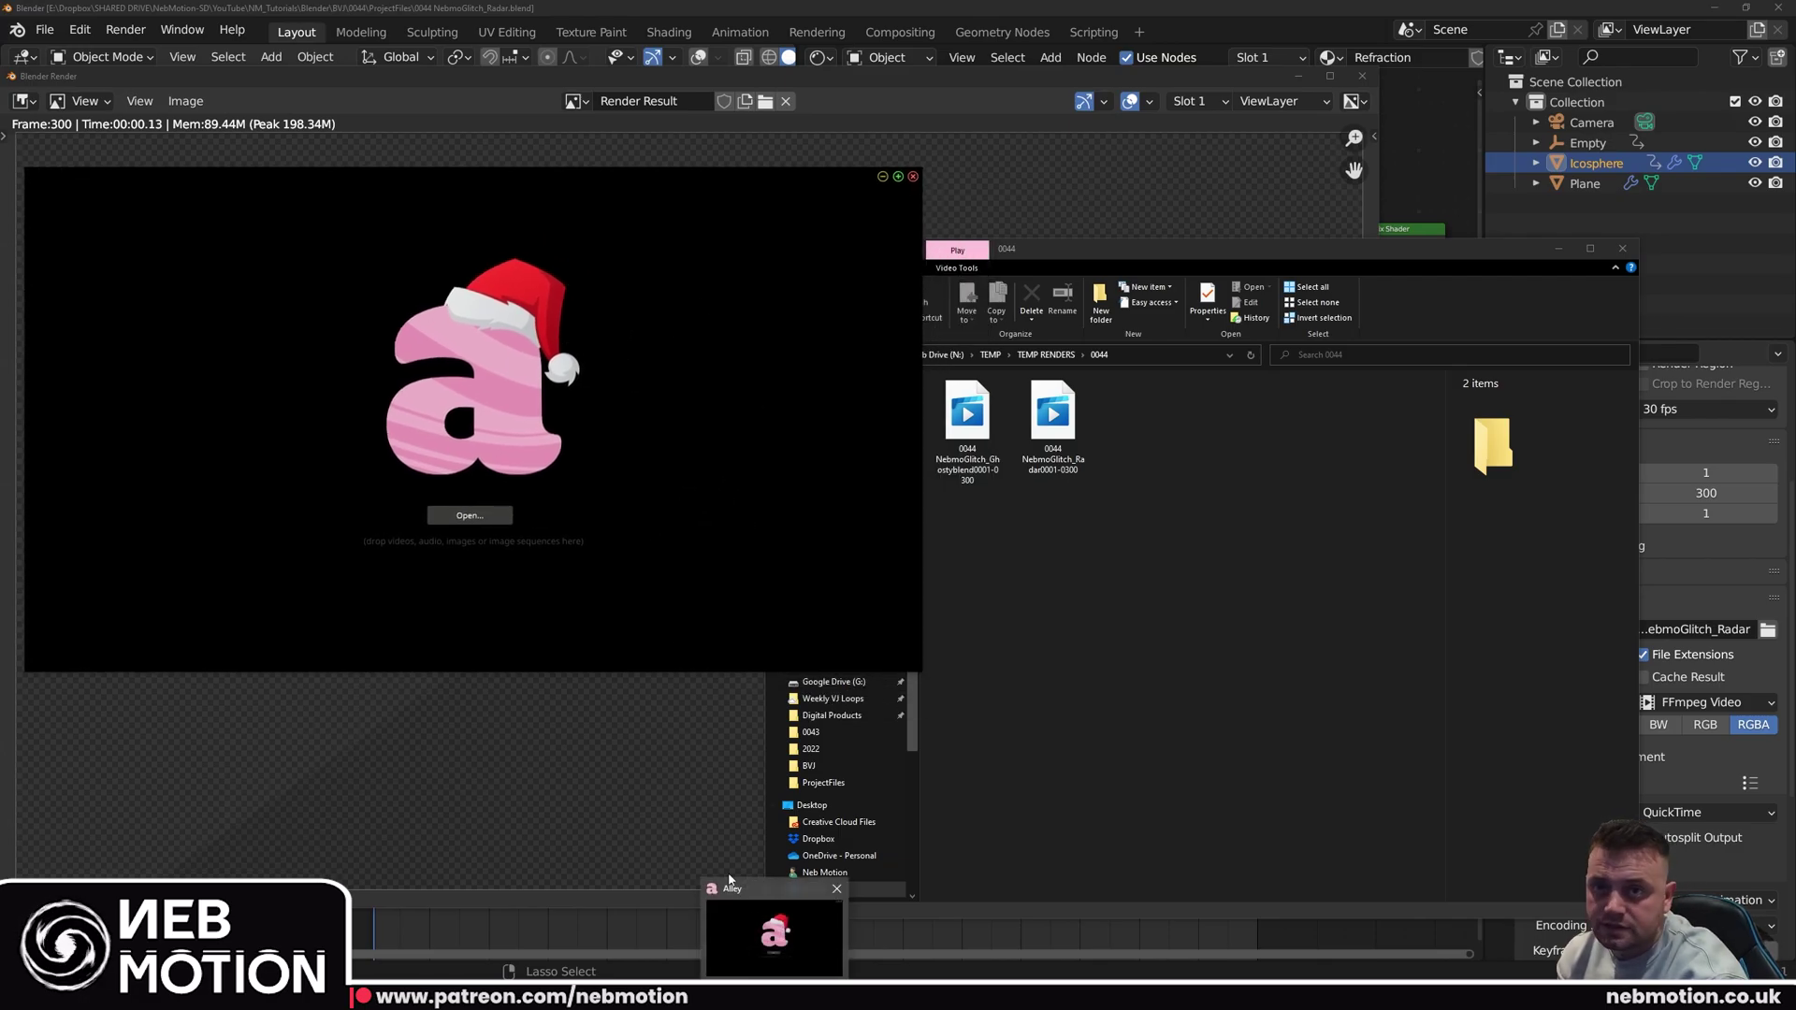
{"action": "left_click", "coordinate": [1138, 614]}
{"action": "left_click", "coordinate": [1052, 417]}
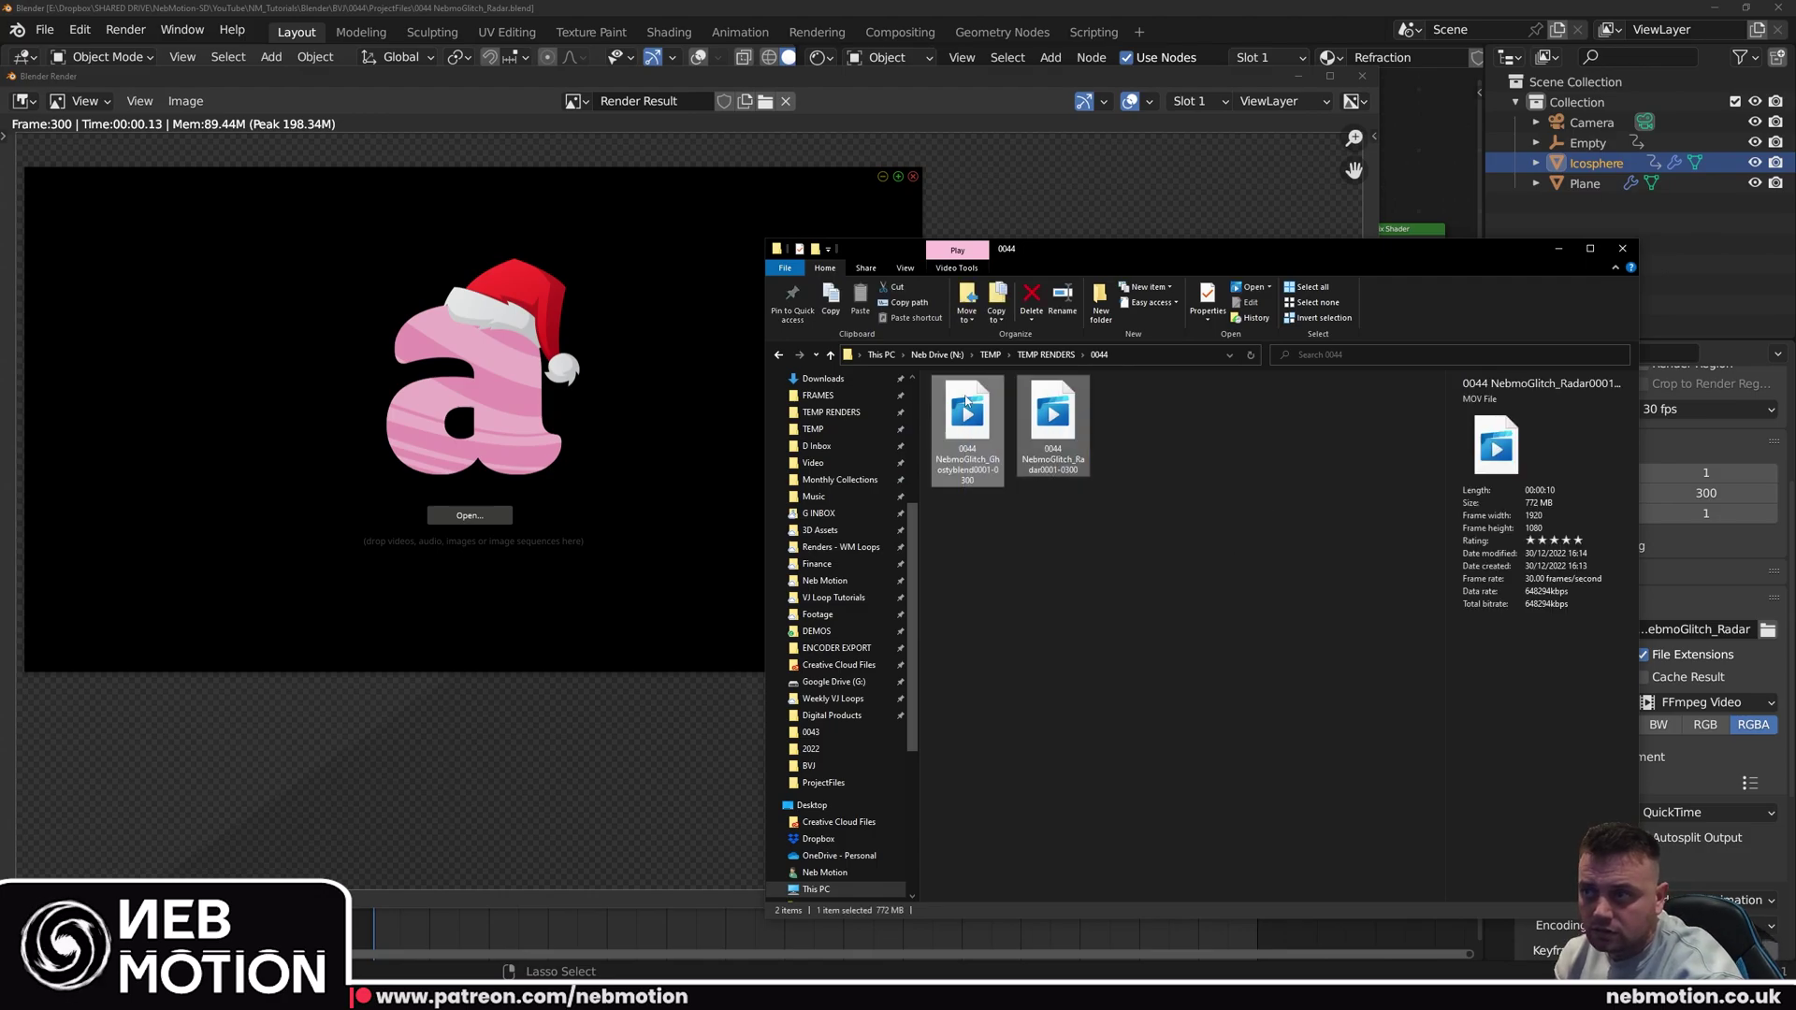
{"action": "left_click_drag", "start_coordinate": [973, 407], "coordinate": [451, 391]}
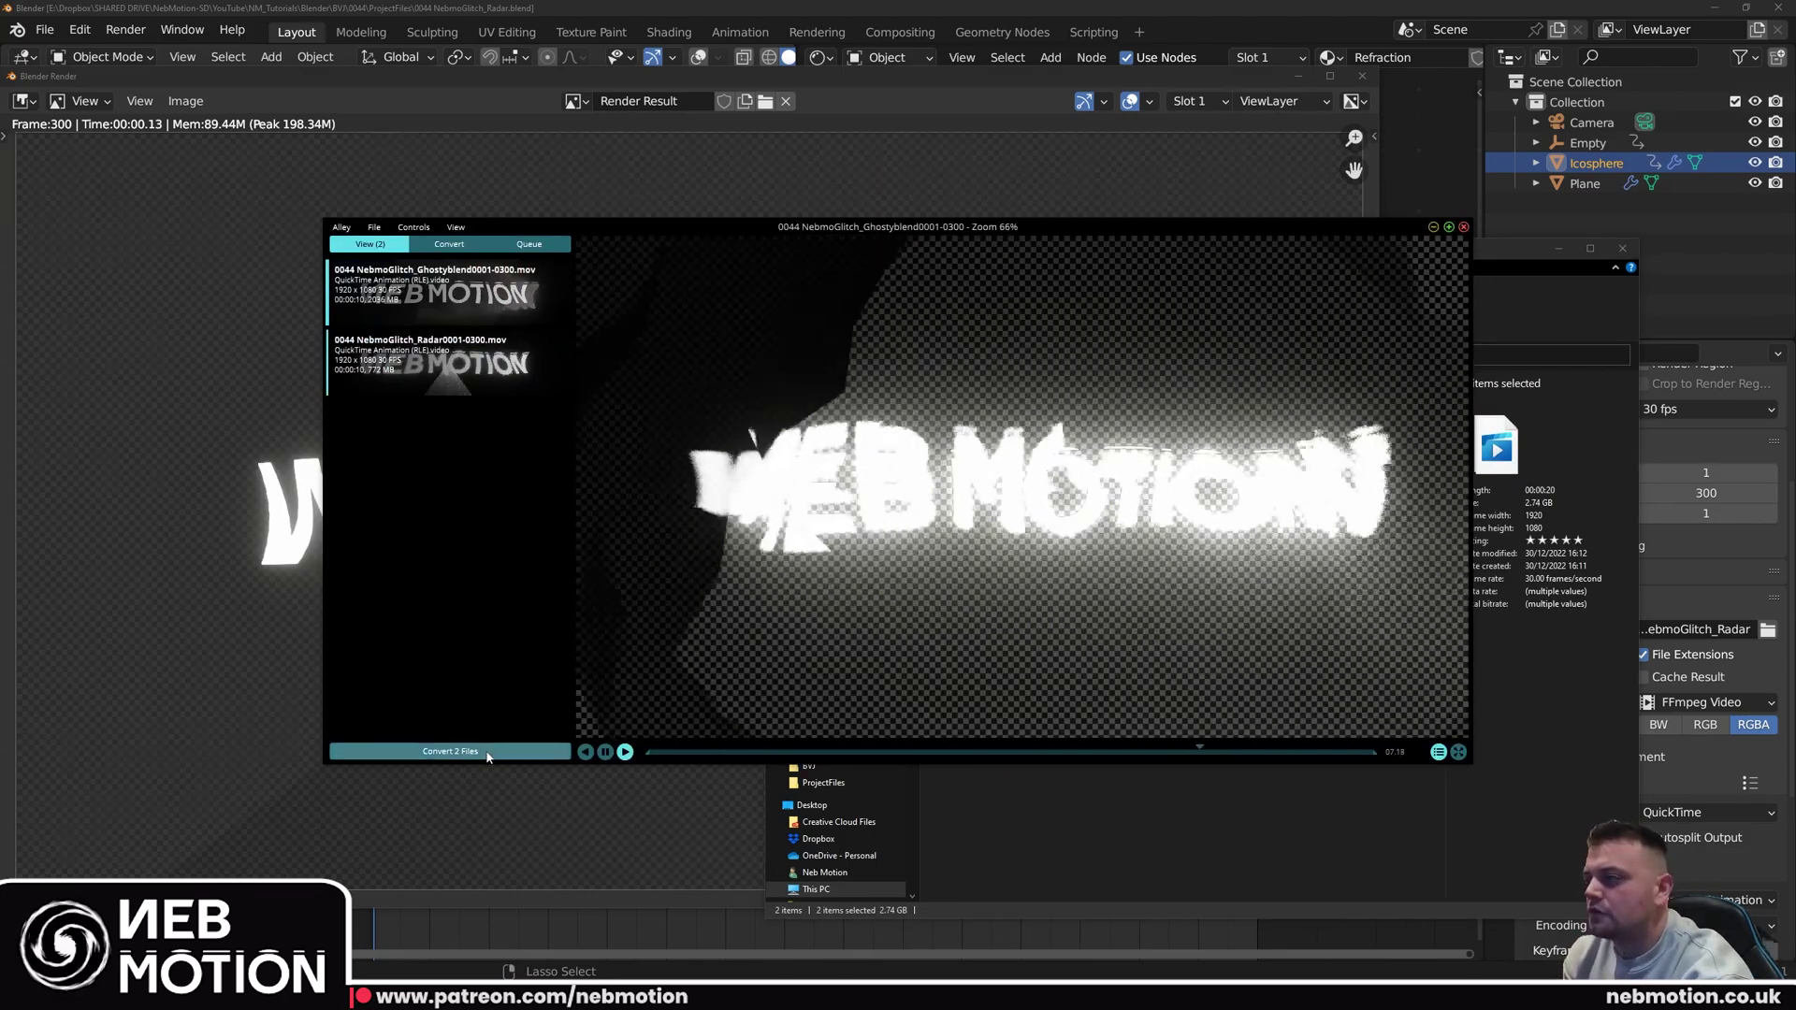
Step: Convert both movies with the DXV 3 codec in Normal Quality, With Alpha, and queue them for processing
{"action": "left_click", "coordinate": [450, 752]}
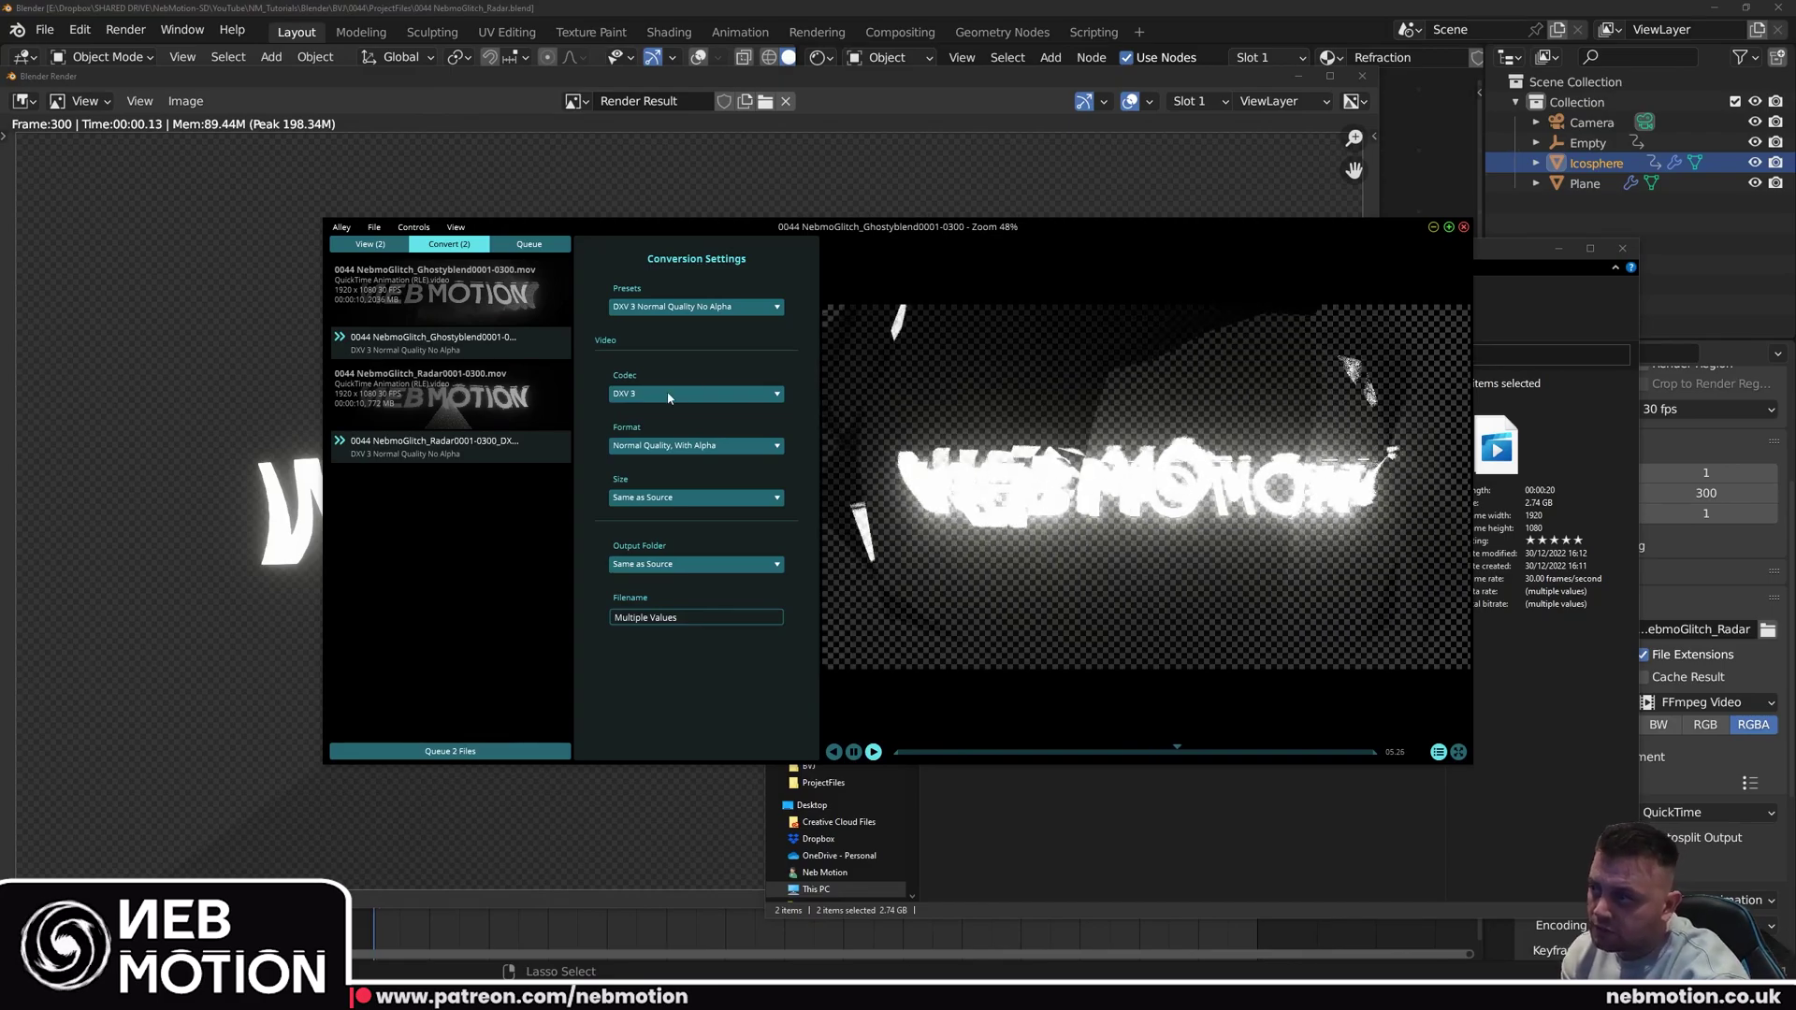
{"action": "left_click", "coordinate": [672, 448]}
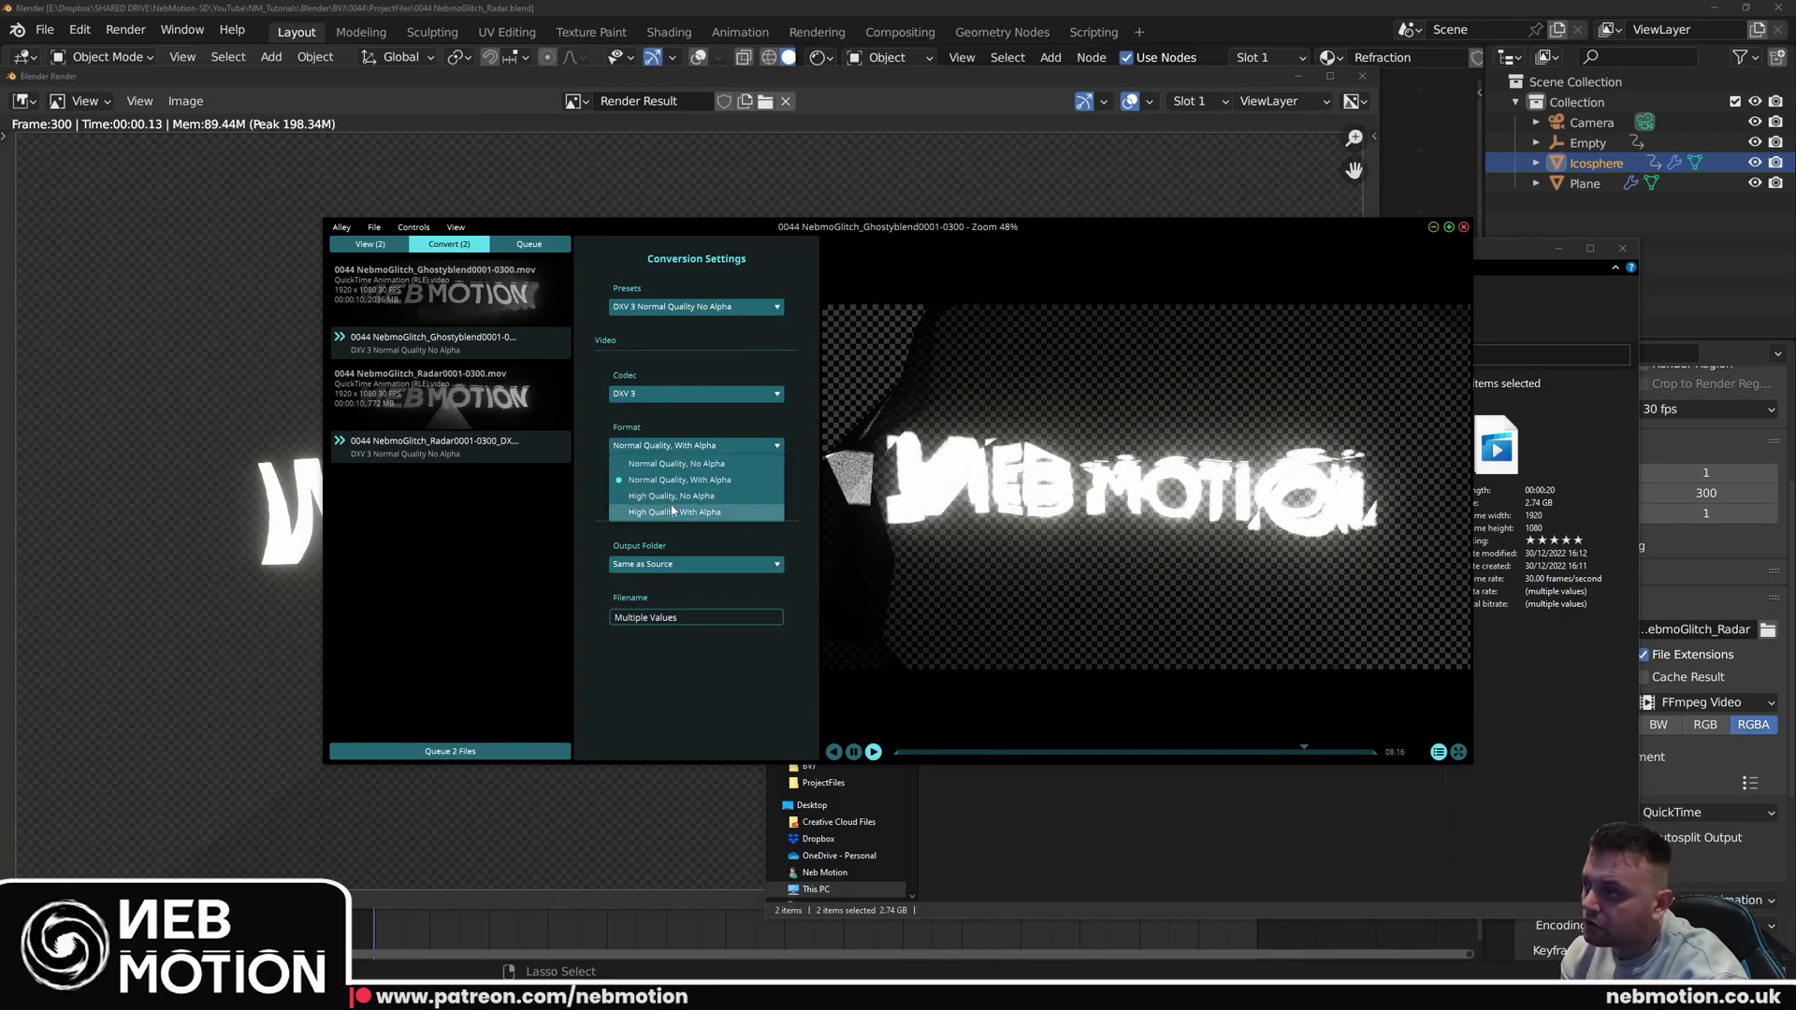
{"action": "left_click", "coordinate": [659, 480]}
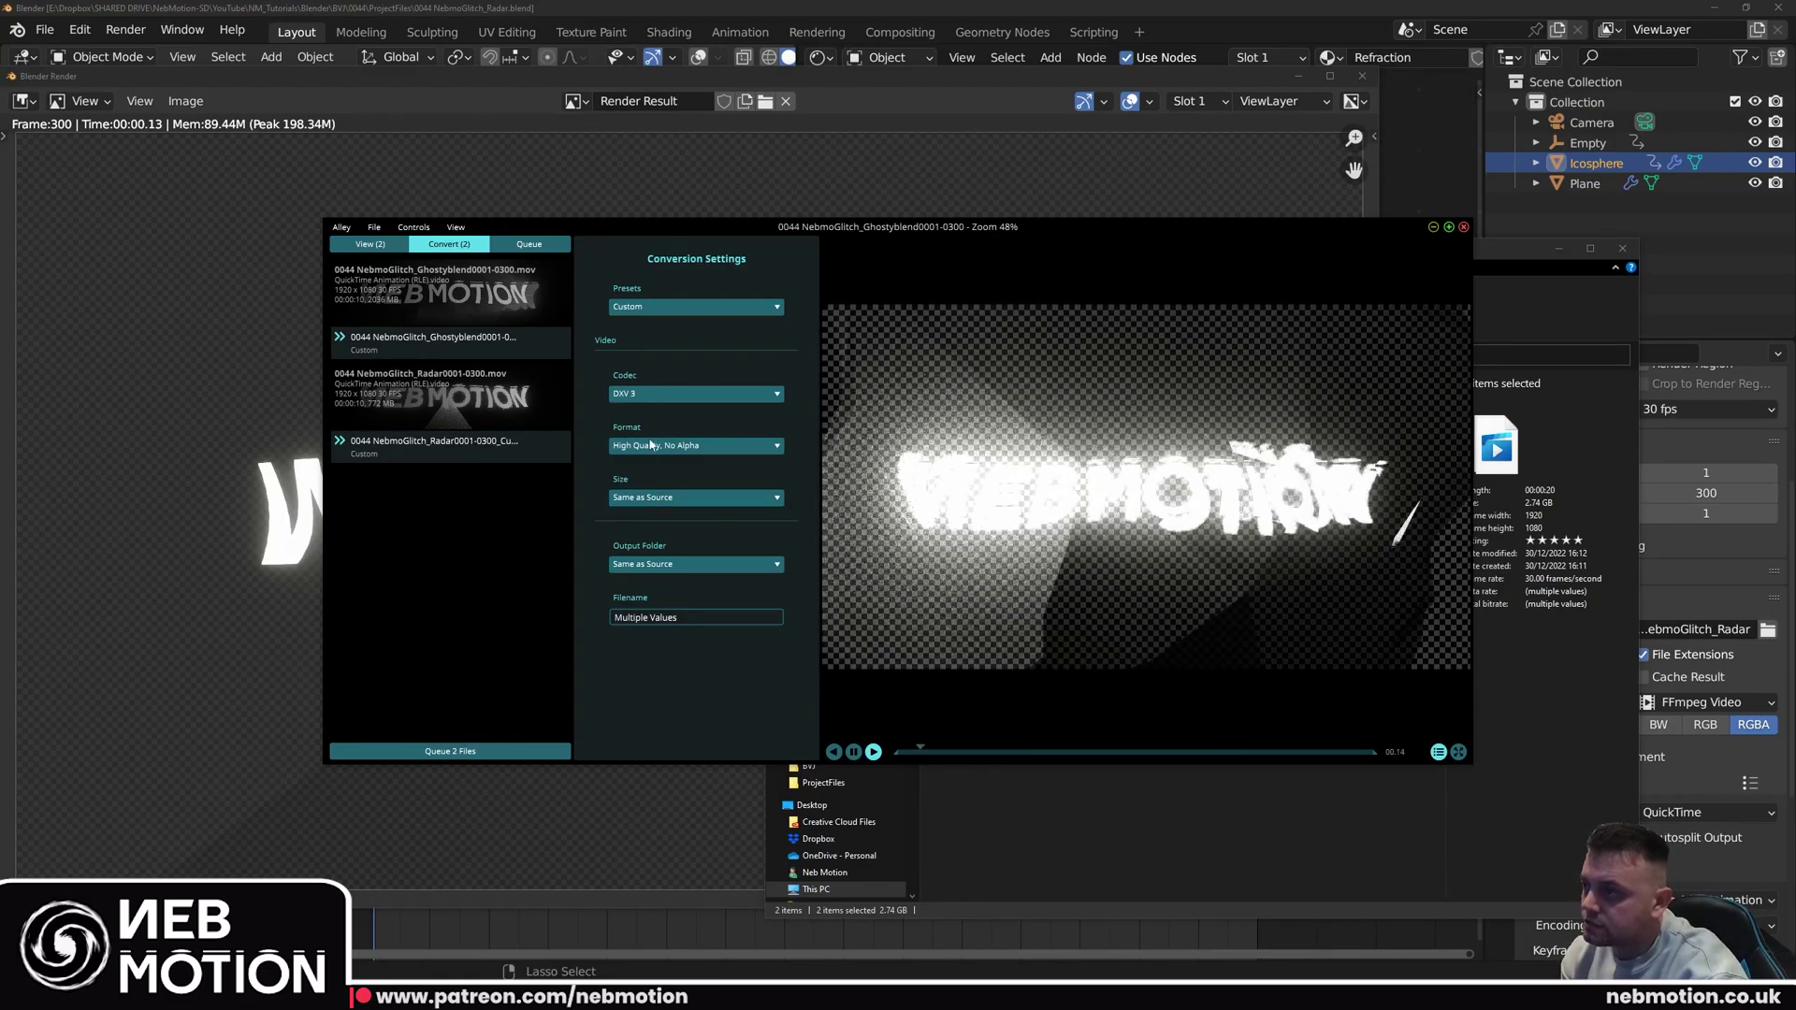
{"action": "left_click", "coordinate": [486, 752]}
Step: Load the converted Radar and Ghostyblend clips into Layer 3, Columns 1 and 2, of Resolume Arena and trigger them alternately
{"action": "left_click", "coordinate": [1067, 820]}
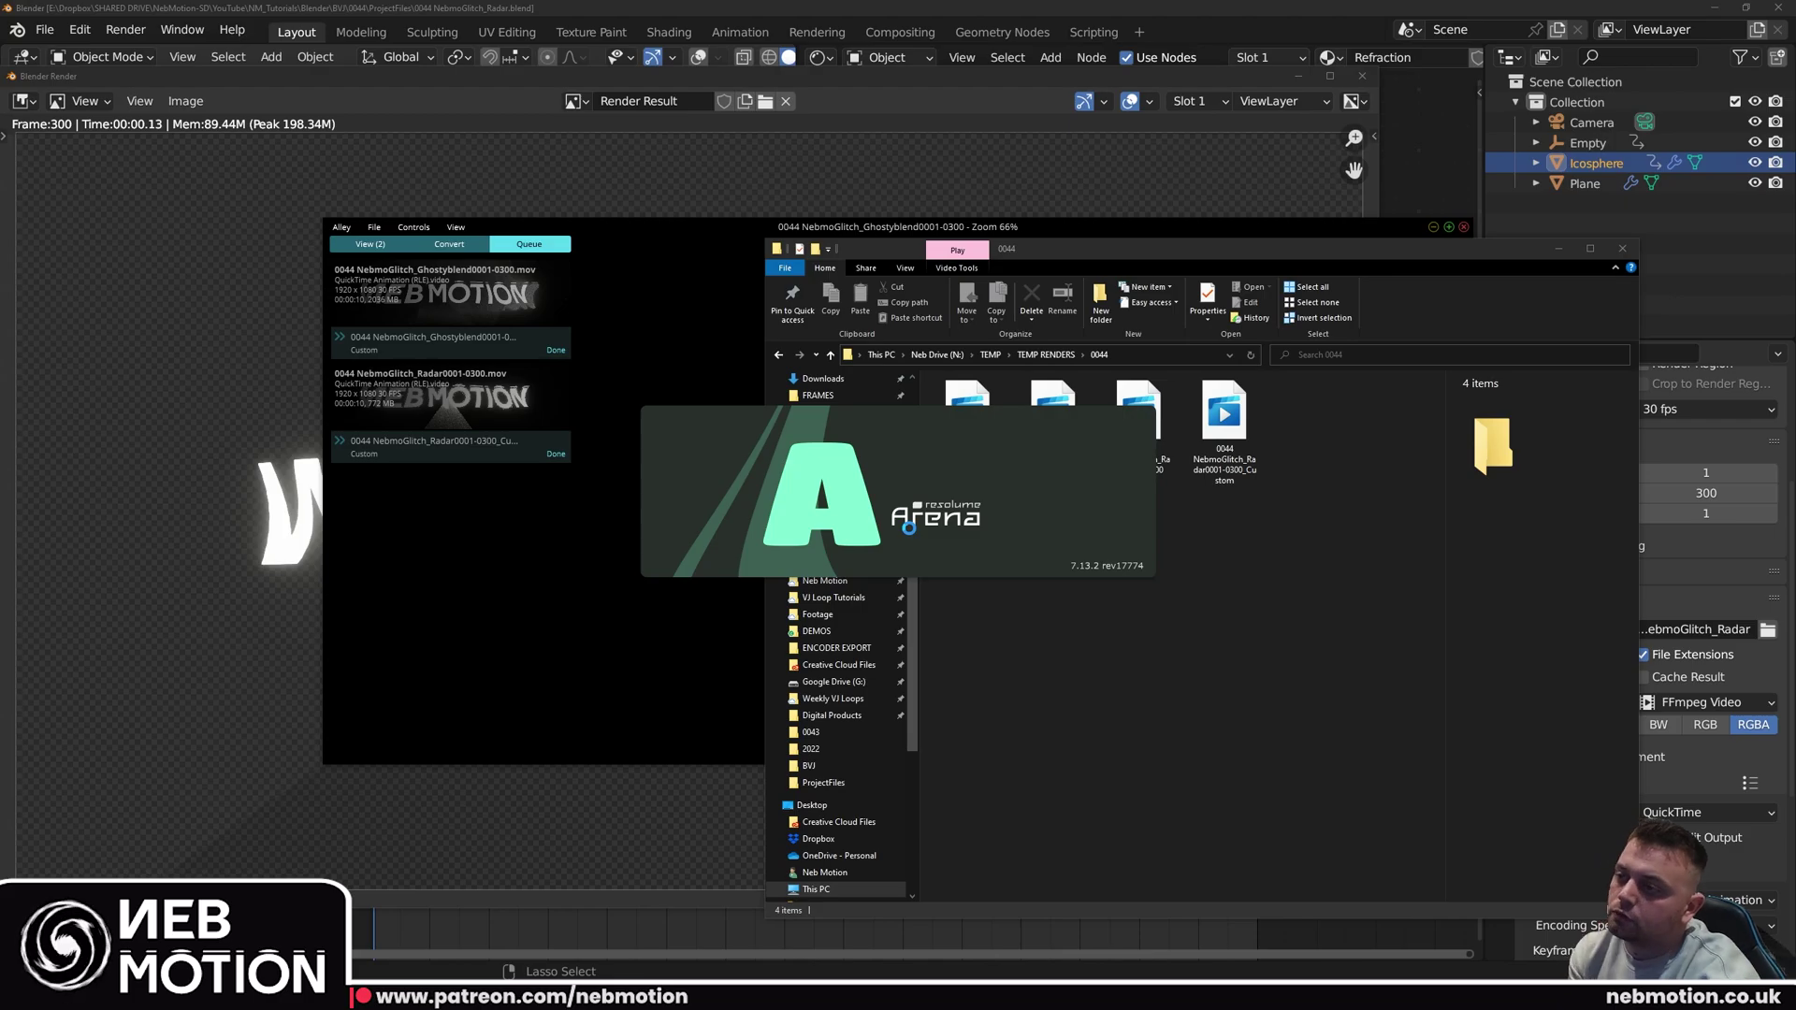
{"action": "left_click_drag", "start_coordinate": [1052, 421], "coordinate": [296, 70]}
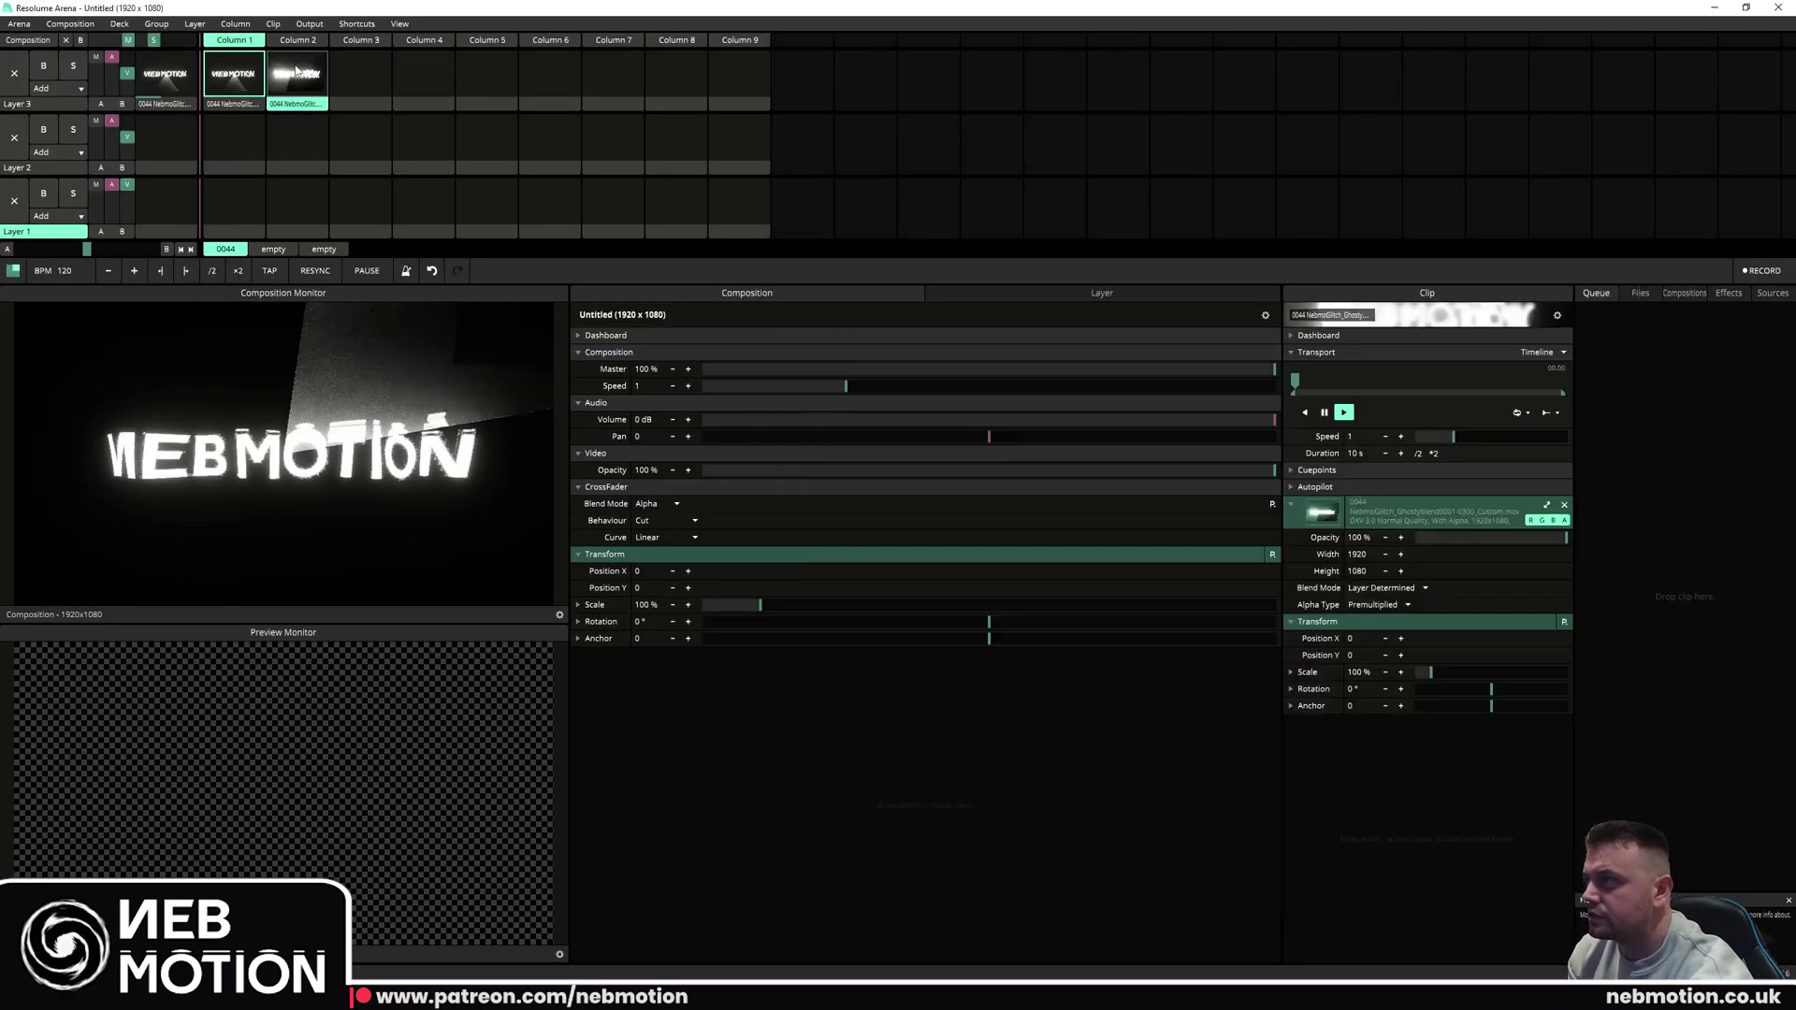
{"action": "left_click", "coordinate": [238, 80]}
{"action": "left_click", "coordinate": [290, 82]}
{"action": "left_click", "coordinate": [234, 86]}
Step: Add the Momomama 4 and Momomama 5 clips from the 2023 folder to Layer 2 and trigger the Ghostyblend clip above them
{"action": "left_click", "coordinate": [956, 398]}
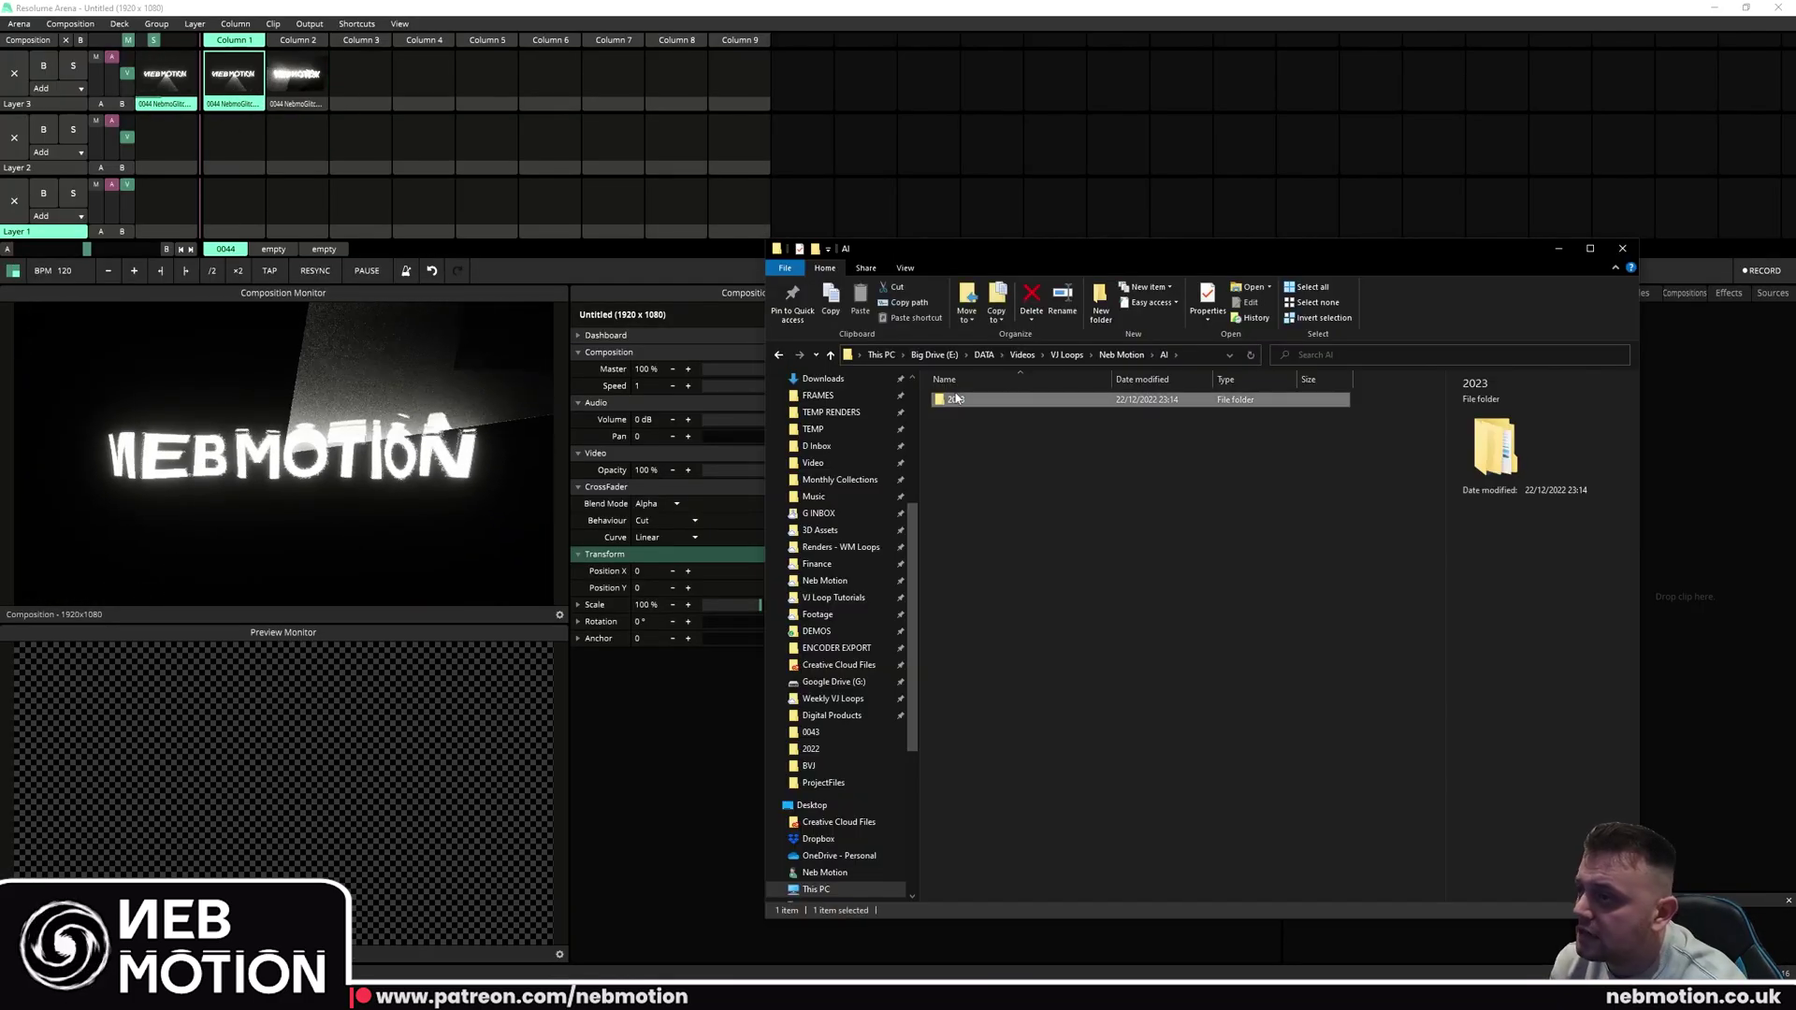
{"action": "double_click", "coordinate": [955, 397]}
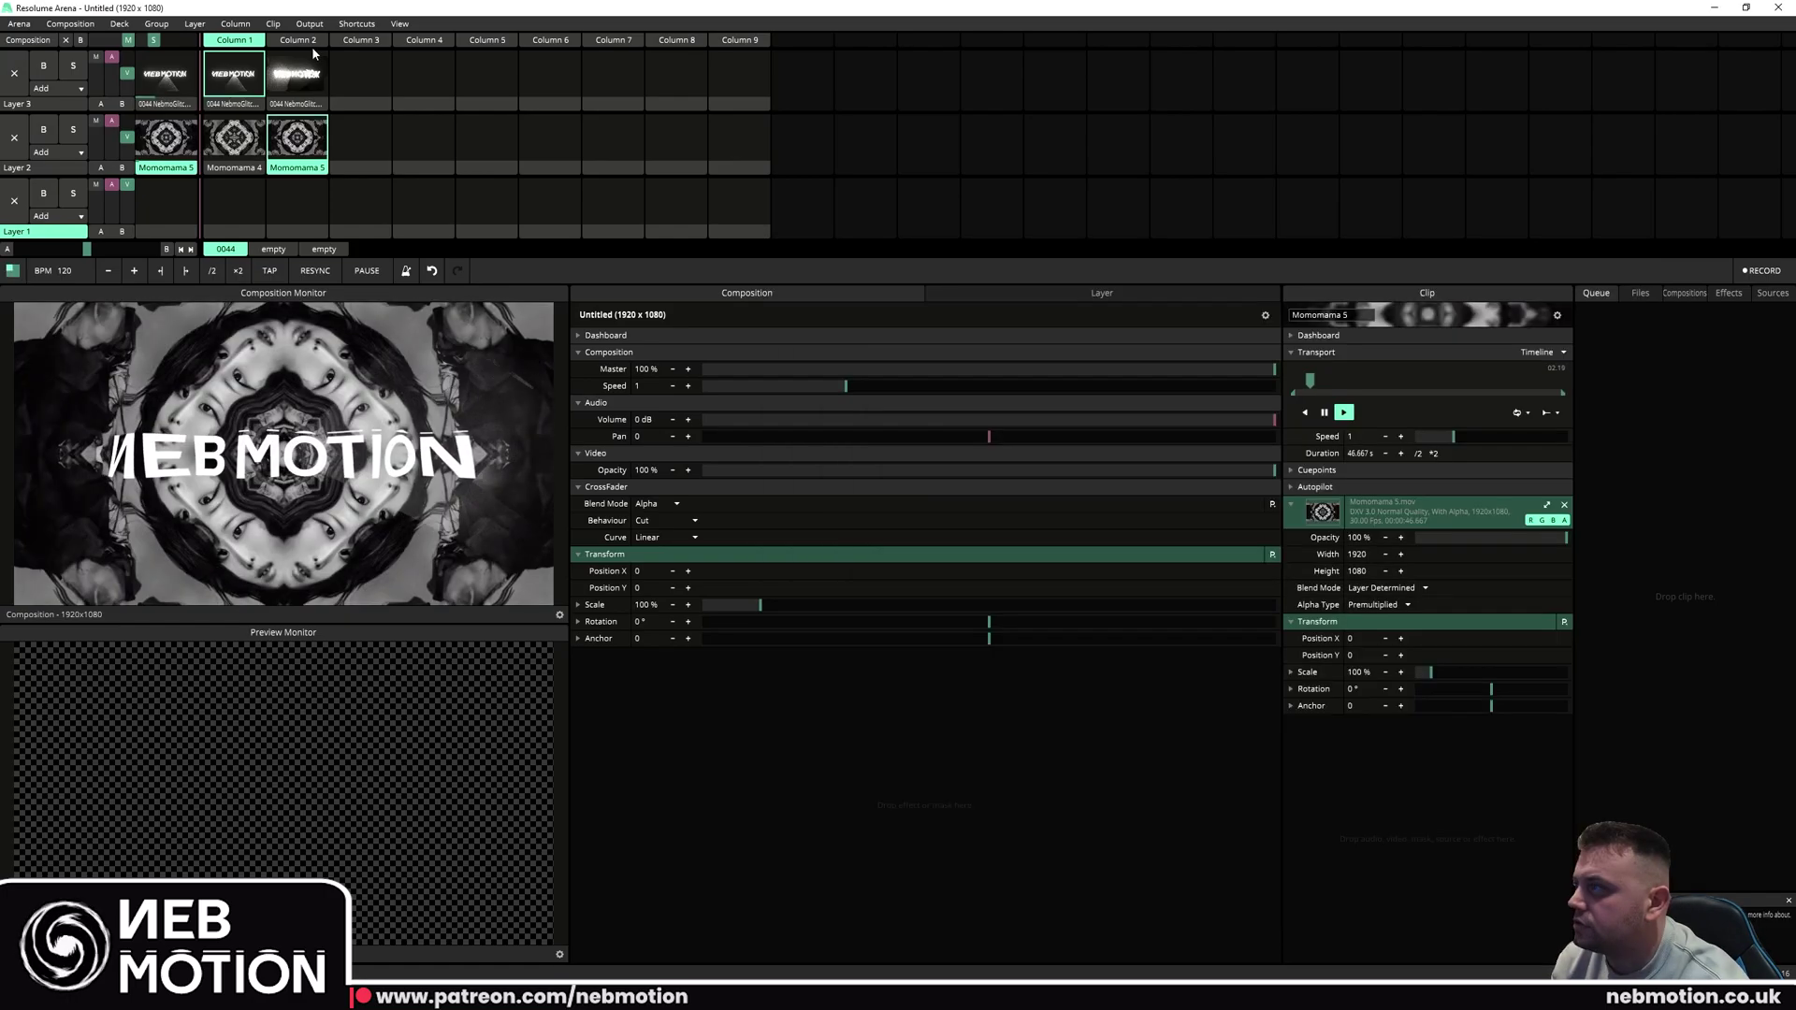
{"action": "left_click", "coordinate": [297, 75]}
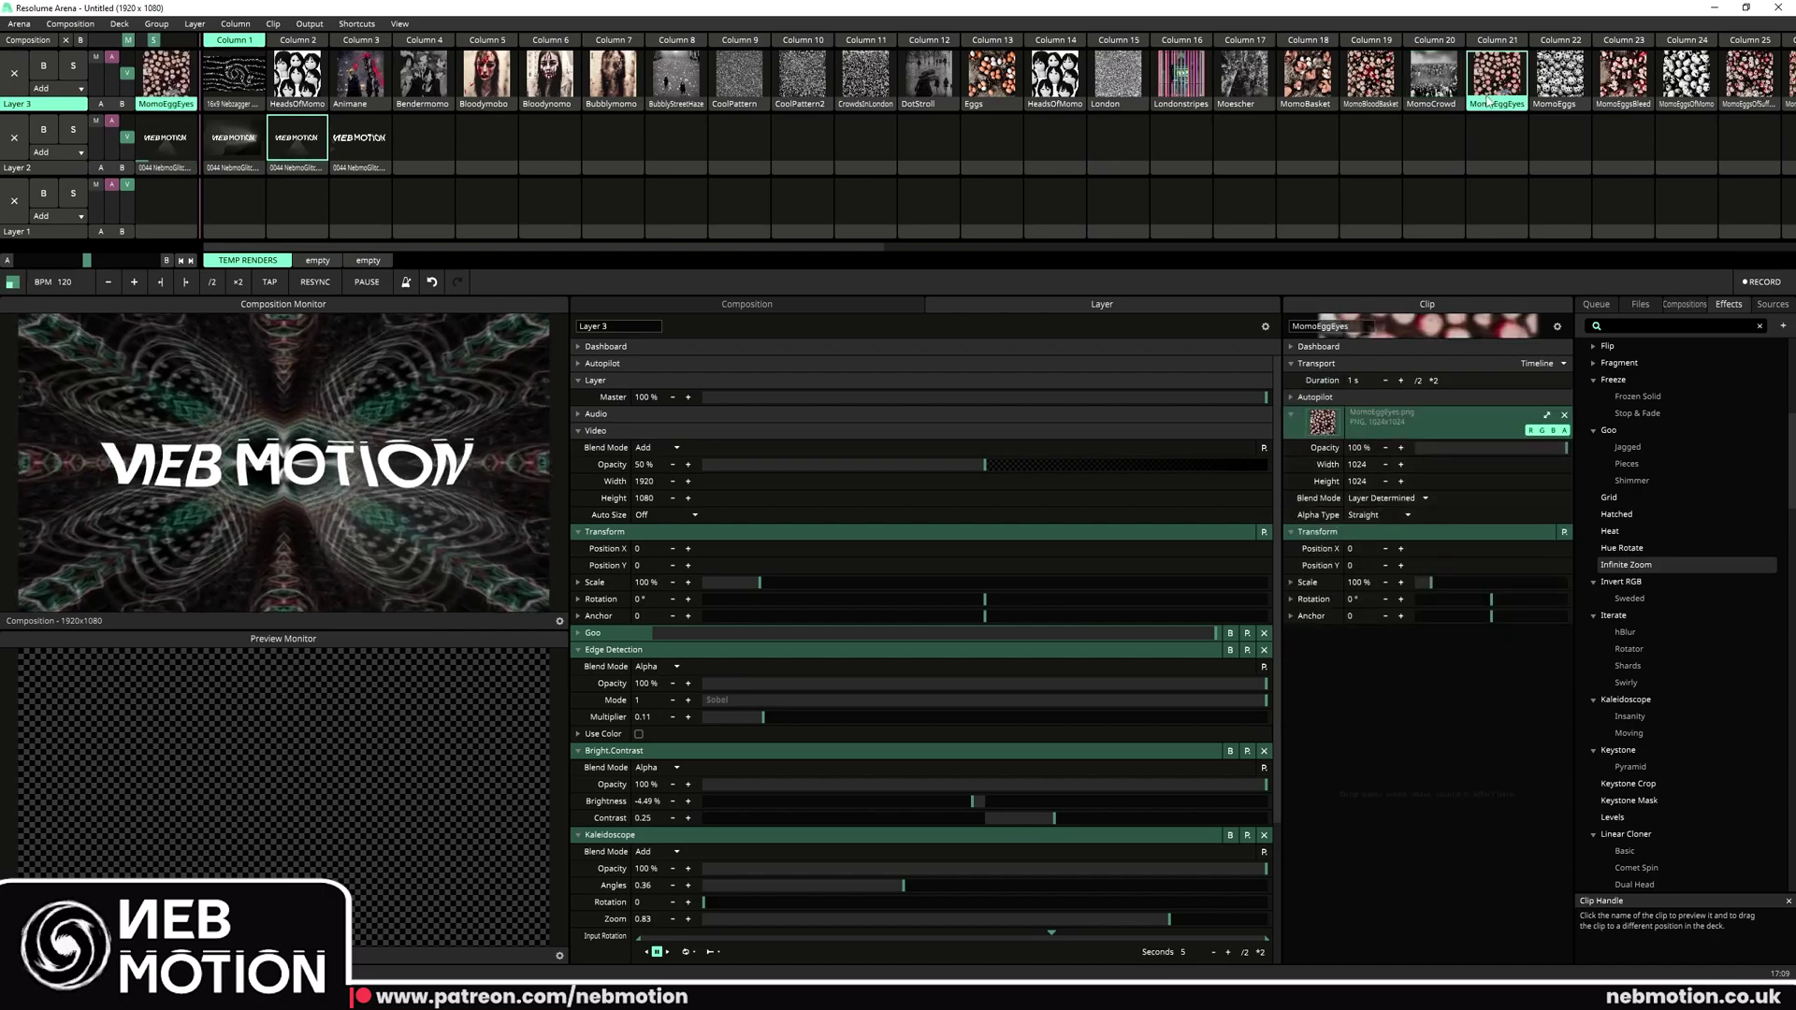
Step: Trigger the MomoEggs, MomoEggsBleed and following clips on Layer 3 in turn, ending on HeadsOfMomo in Column 14
{"action": "left_click", "coordinate": [1559, 75]}
{"action": "left_click", "coordinate": [1623, 74]}
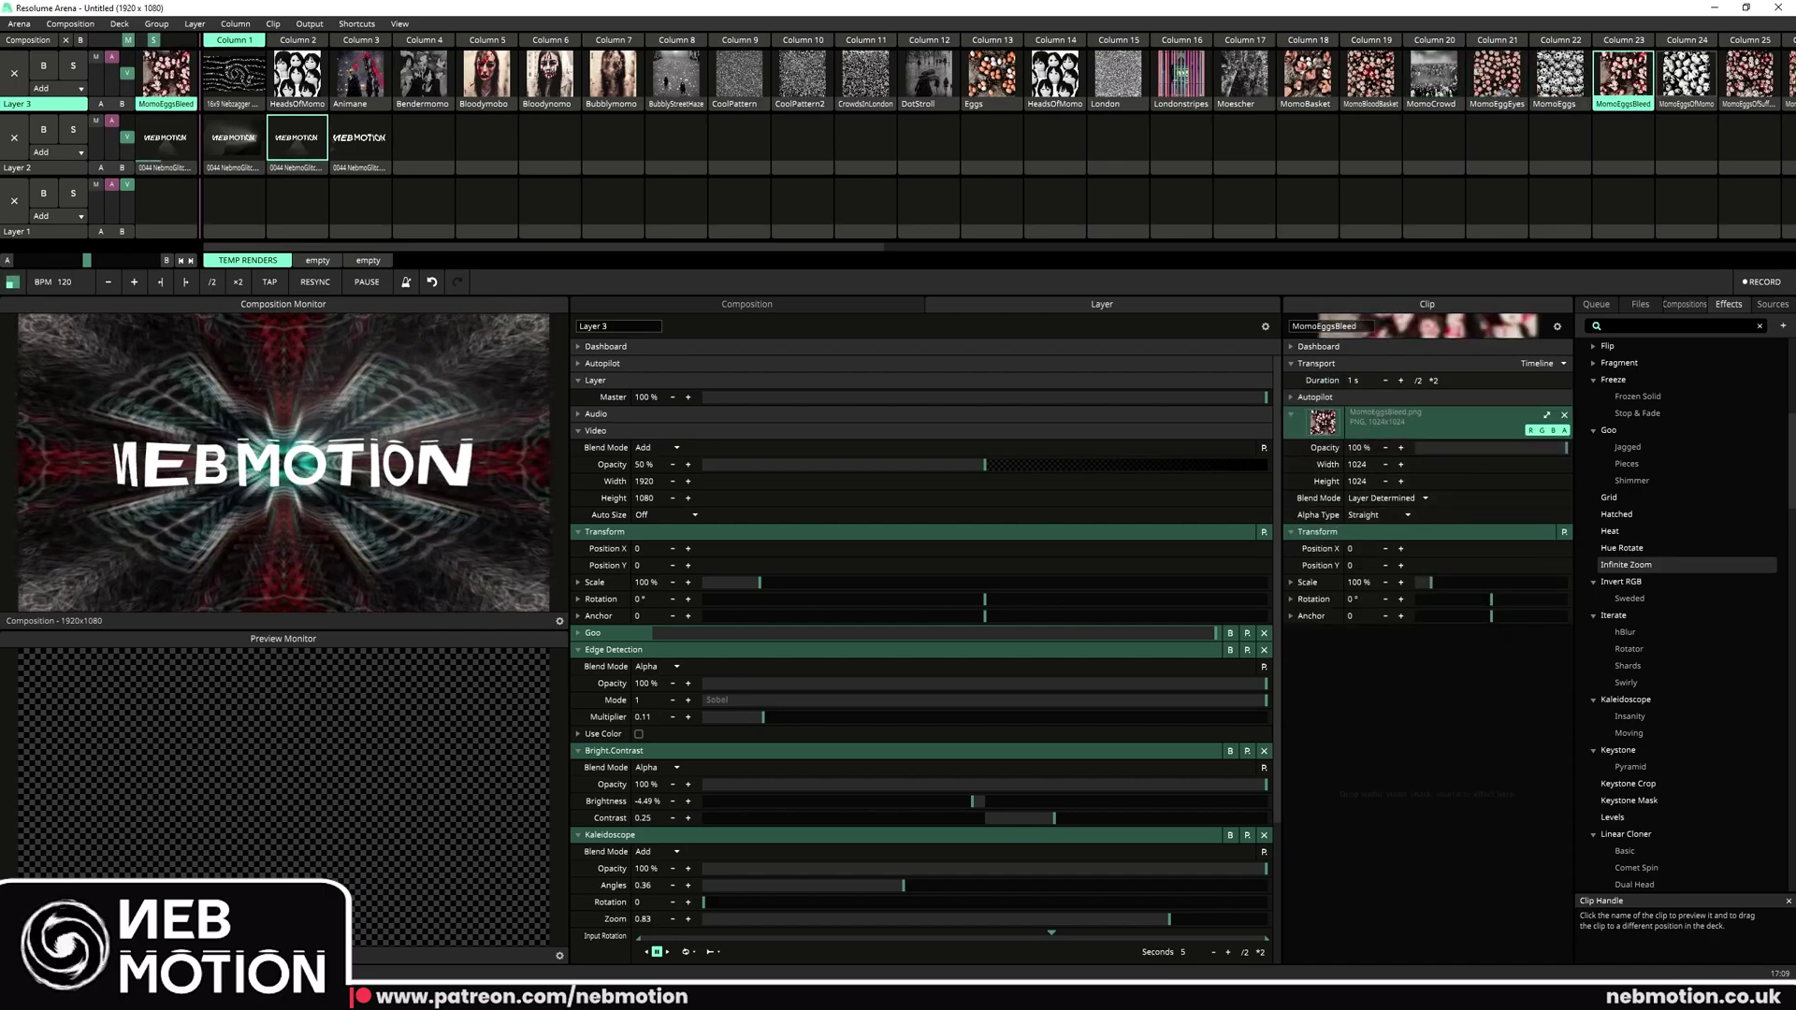
{"action": "left_click", "coordinate": [1686, 75]}
{"action": "left_click", "coordinate": [1749, 75]}
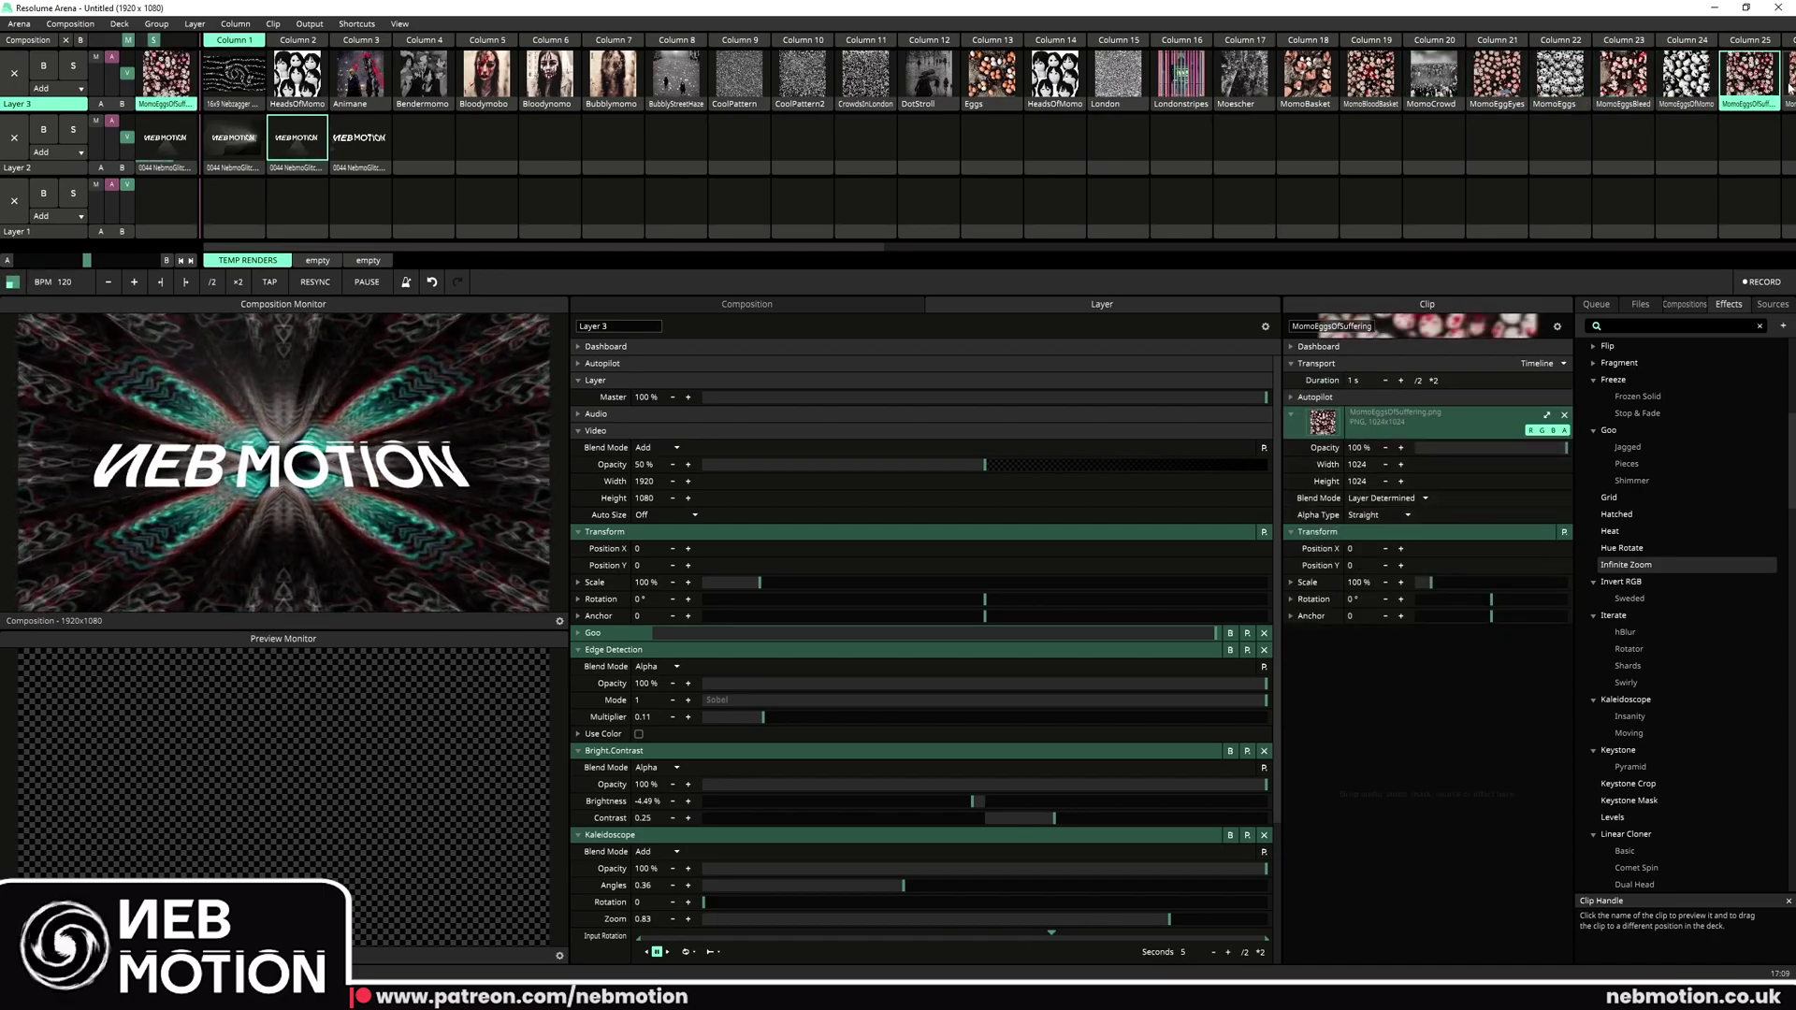
{"action": "left_click", "coordinate": [1076, 83]}
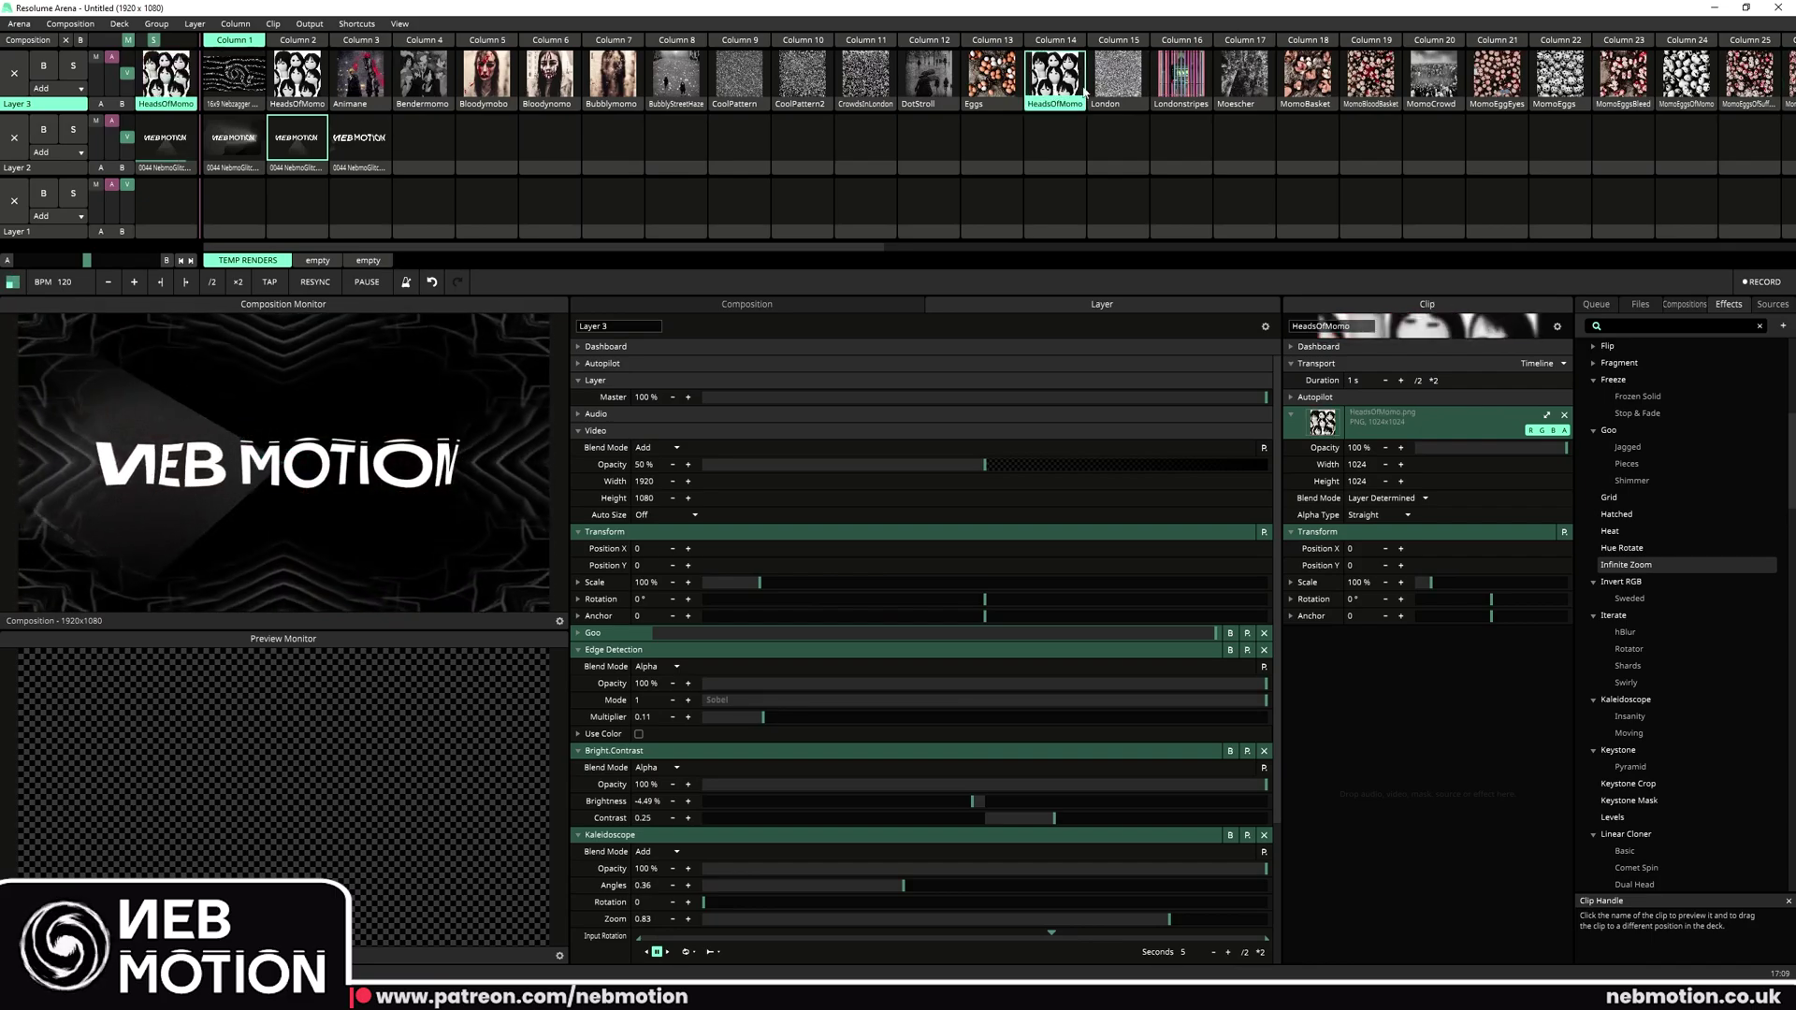
Step: Trigger the Transrefractor logo clip in Layer 2, Column 3, and look through the available video effects
{"action": "left_click", "coordinate": [358, 140]}
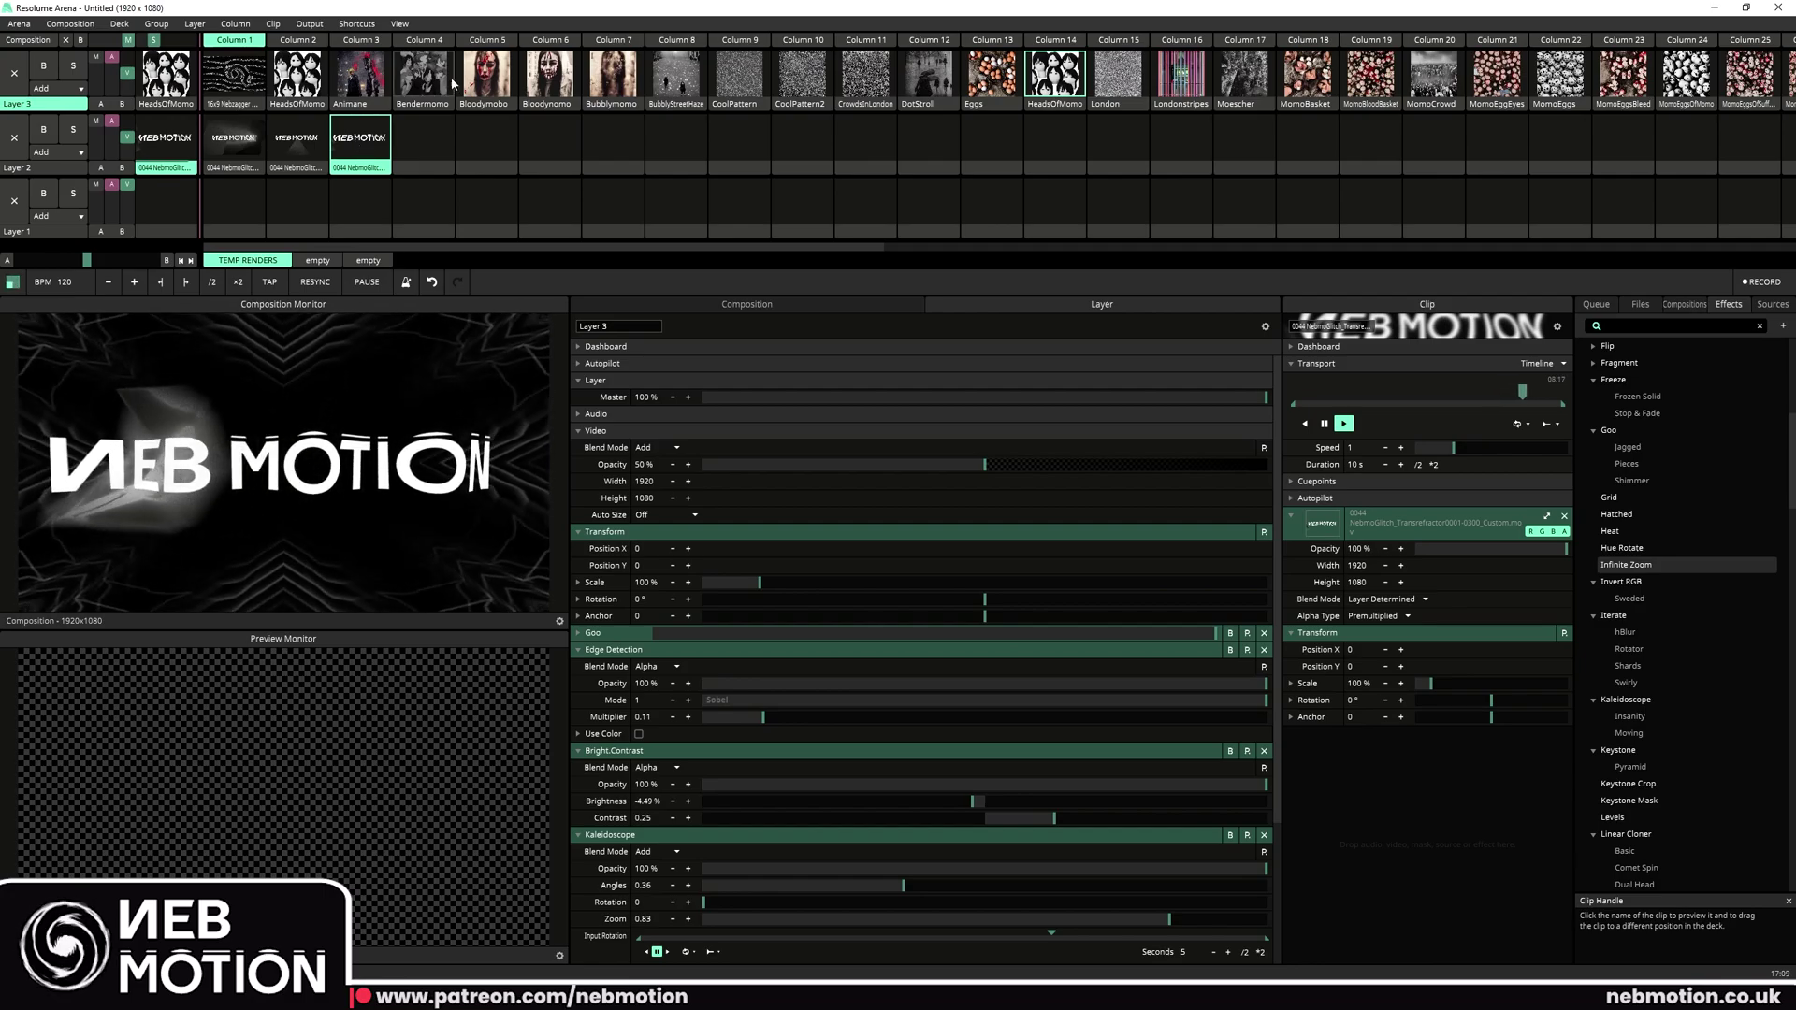
{"action": "scroll", "coordinate": [1628, 483], "scroll_direction": "up", "scroll_amount": 10}
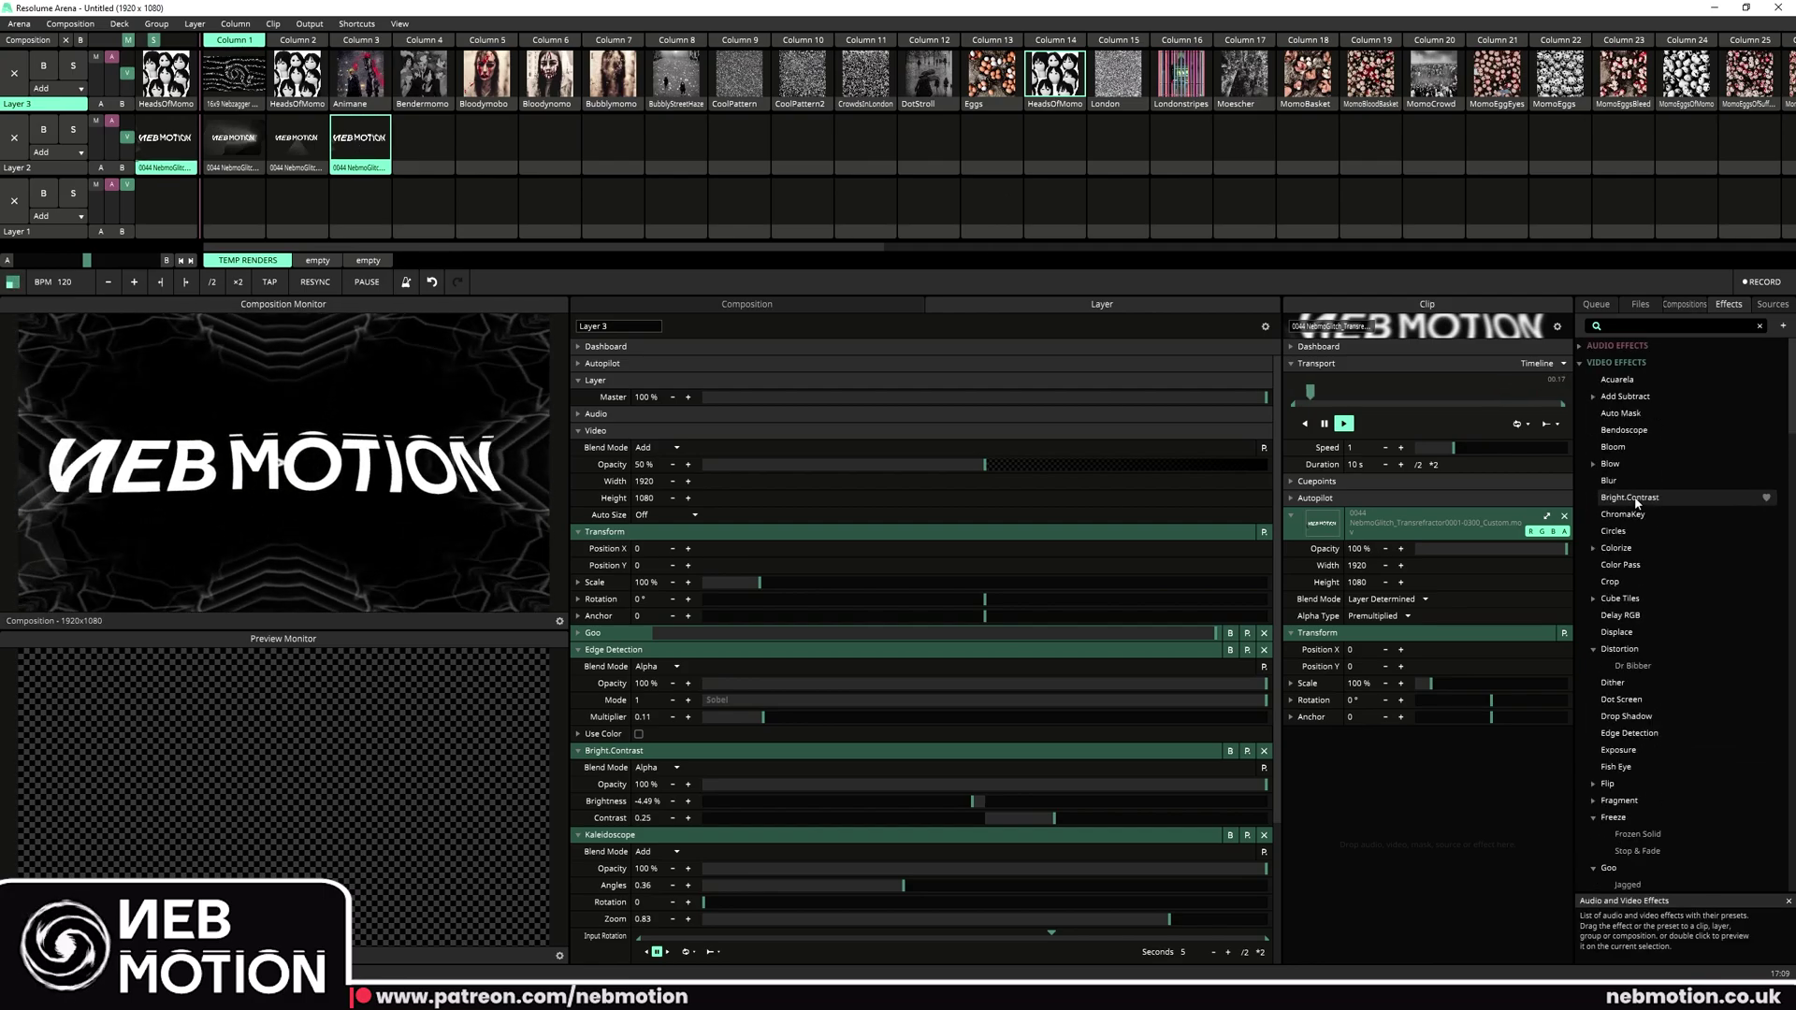
{"action": "scroll", "coordinate": [1625, 554], "scroll_direction": "down", "scroll_amount": 10}
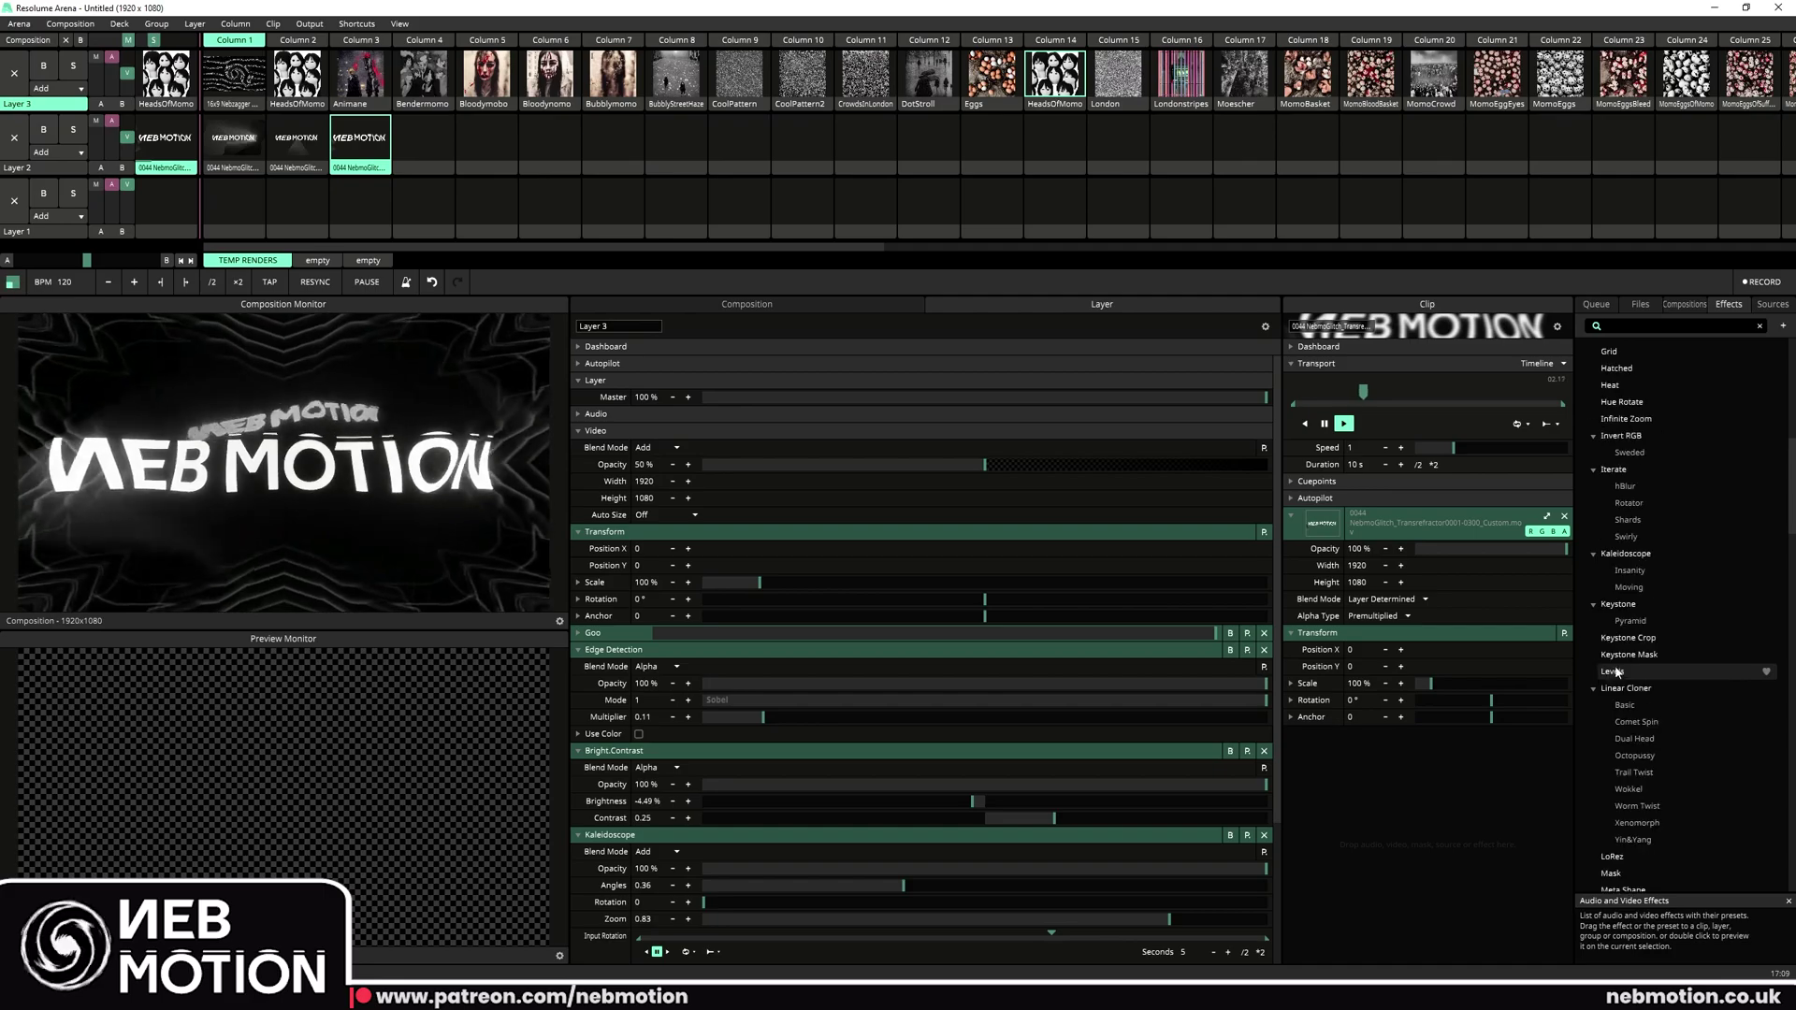